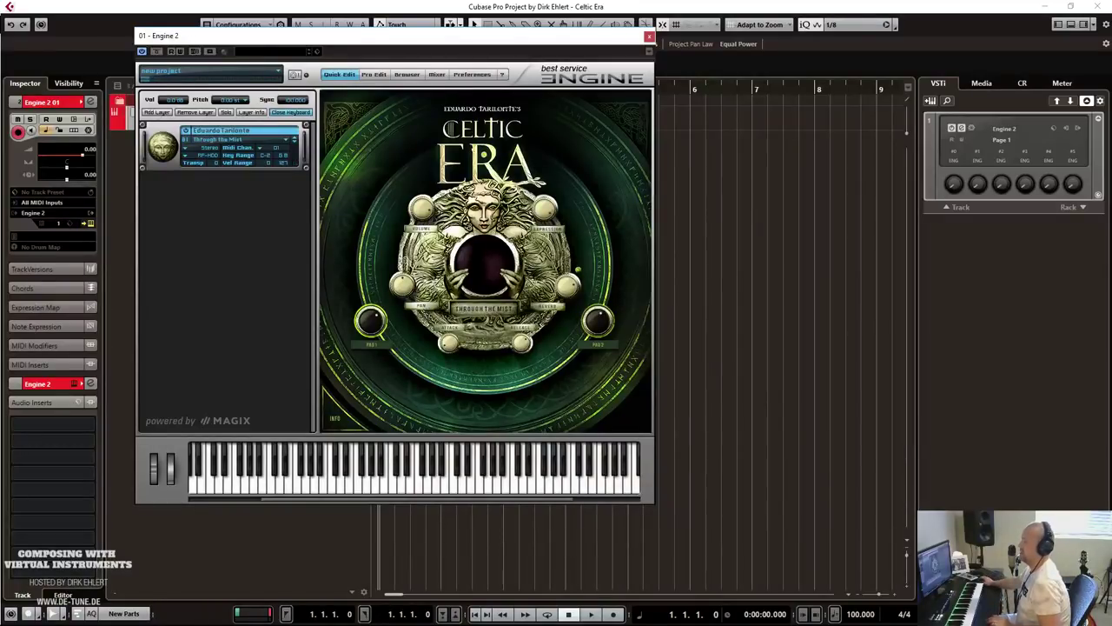
Close the Engine 2 window, switch to the browser and play the SoundCloud track "Memories that will last forever (Solo Fingered Guitar)".
{"action": "key", "text": "ctrl+w"}
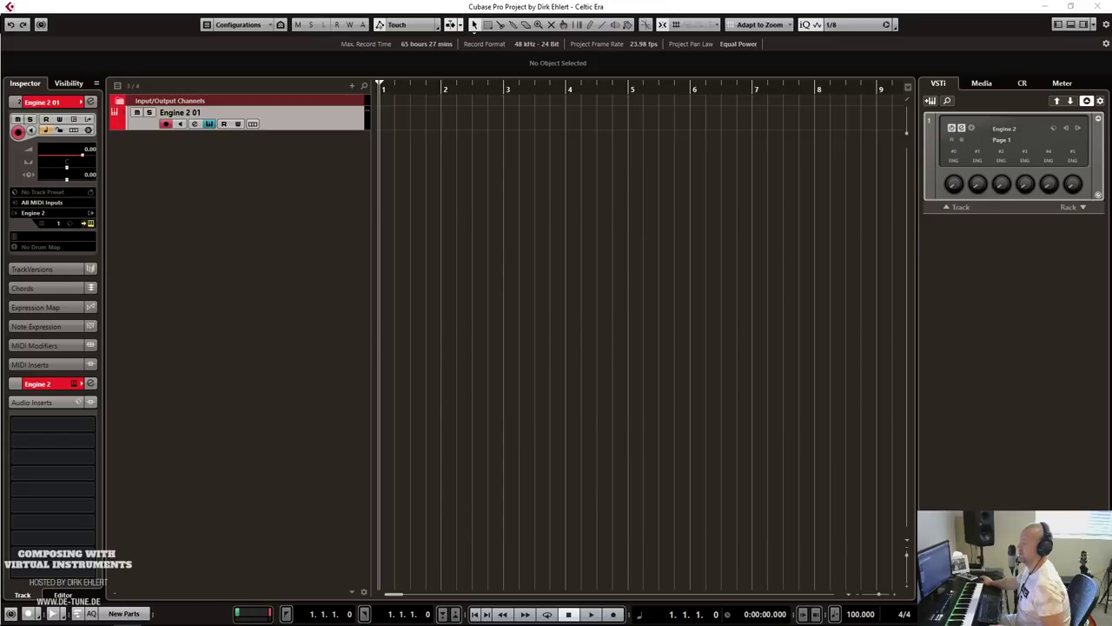
{"action": "key", "text": "alt+Tab"}
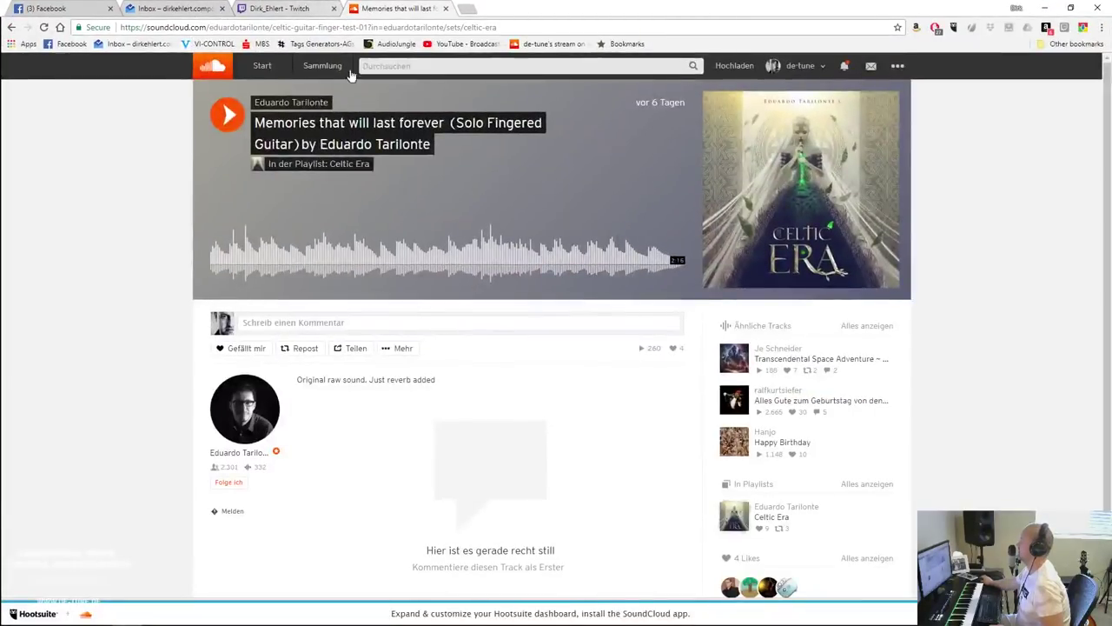
{"action": "left_click", "coordinate": [227, 115]}
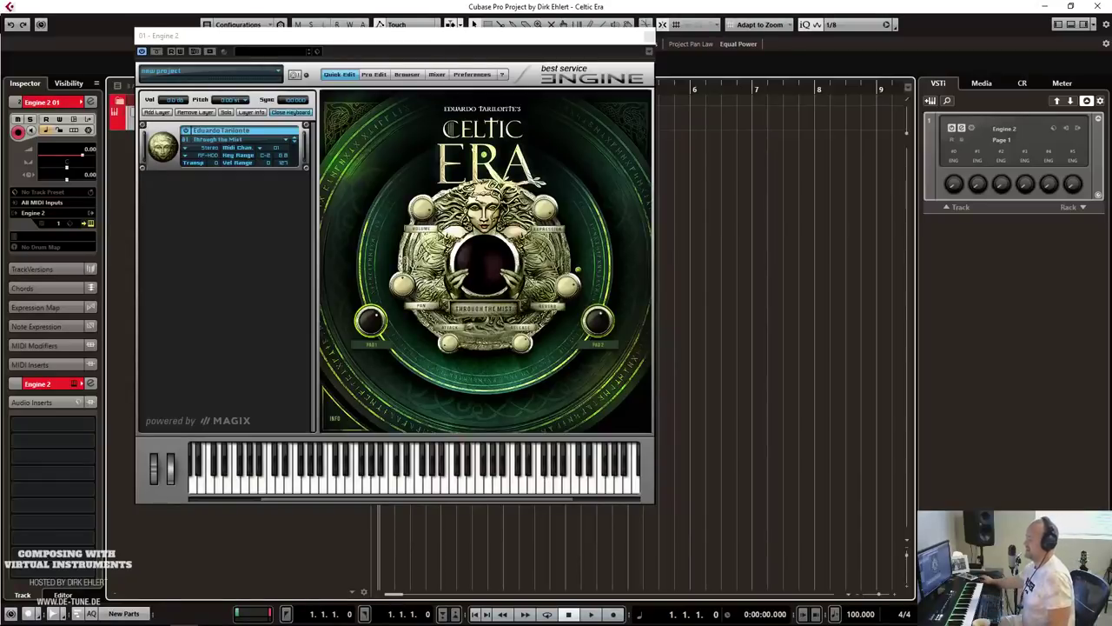
Close the Engine 2 window and move the Engine 2 01 track above the Input/Output Channels folder.
{"action": "key", "text": "ctrl+w"}
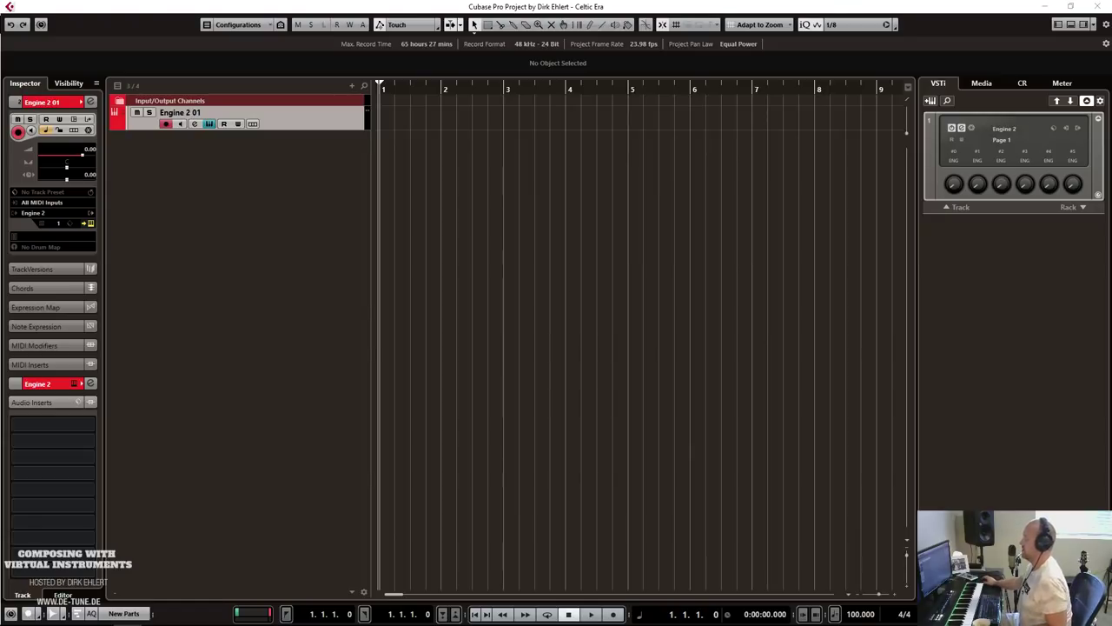
{"action": "left_click", "coordinate": [323, 125]}
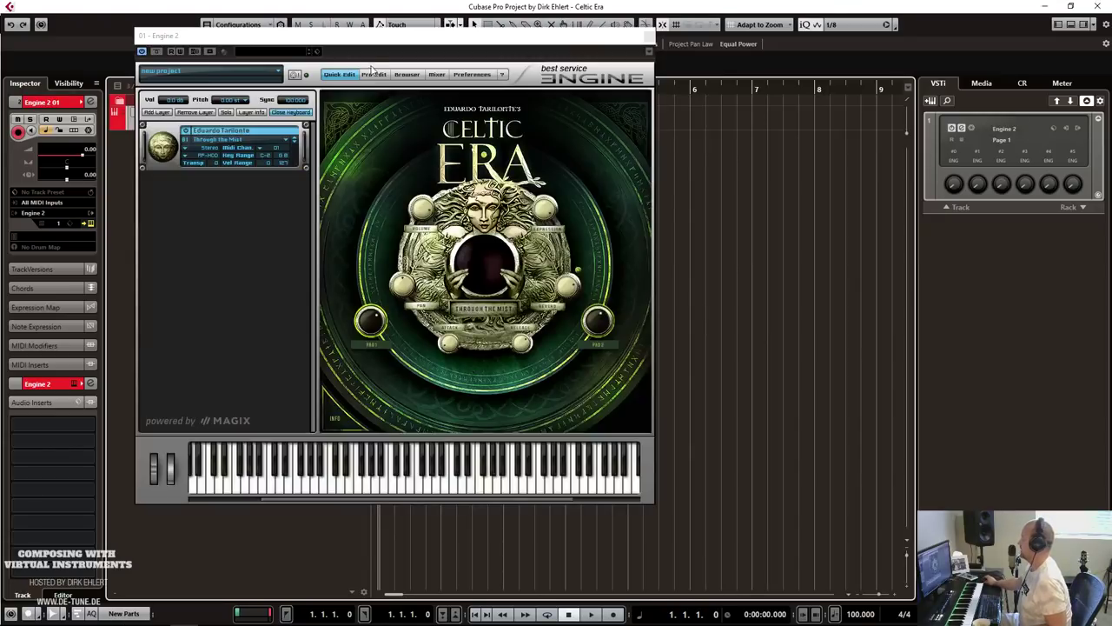
{"action": "left_click", "coordinate": [650, 37]}
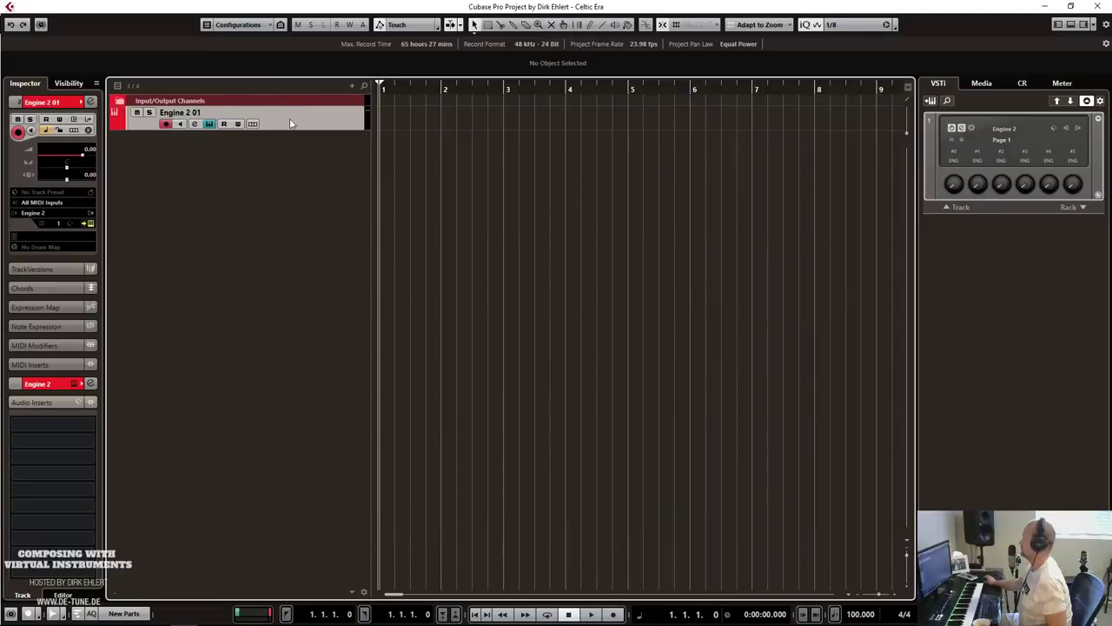
{"action": "left_click_drag", "start_coordinate": [282, 98], "coordinate": [280, 127]}
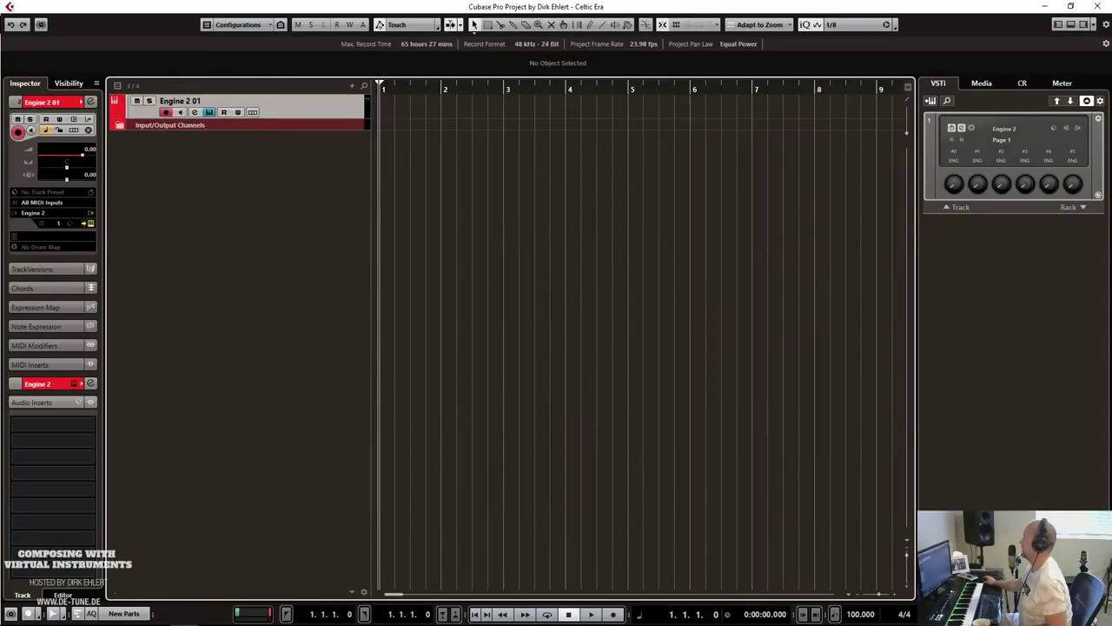
Load the Celtic Era acoustic guitar preset Strummed Guitar-16thA into the track's Engine 2 instrument and close the instrument window.
{"action": "left_click", "coordinate": [194, 112]}
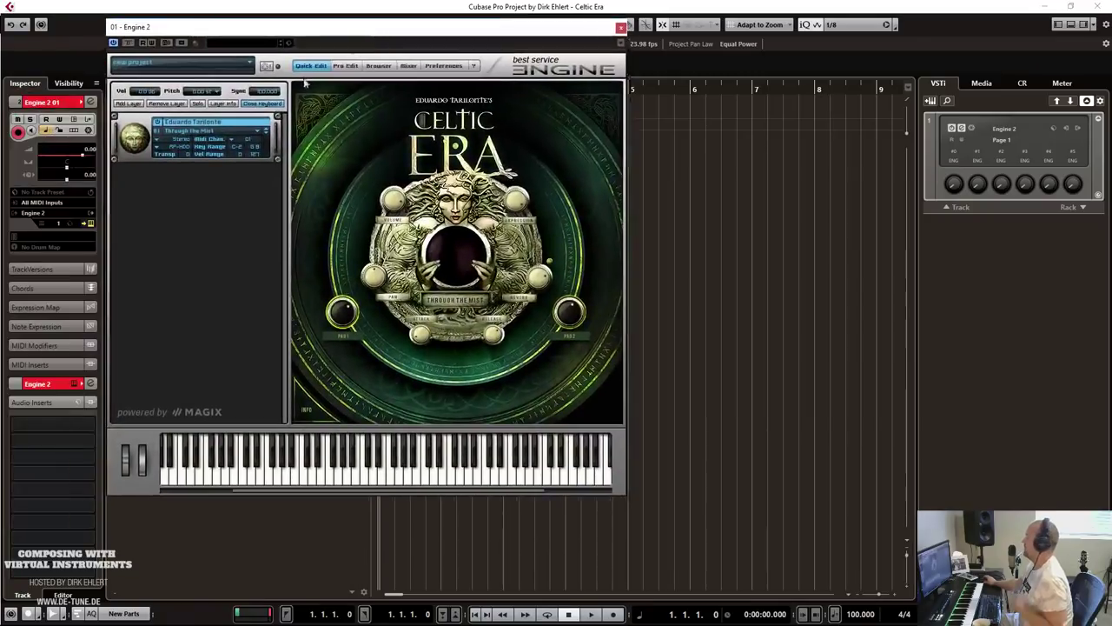
{"action": "left_click", "coordinate": [191, 136]}
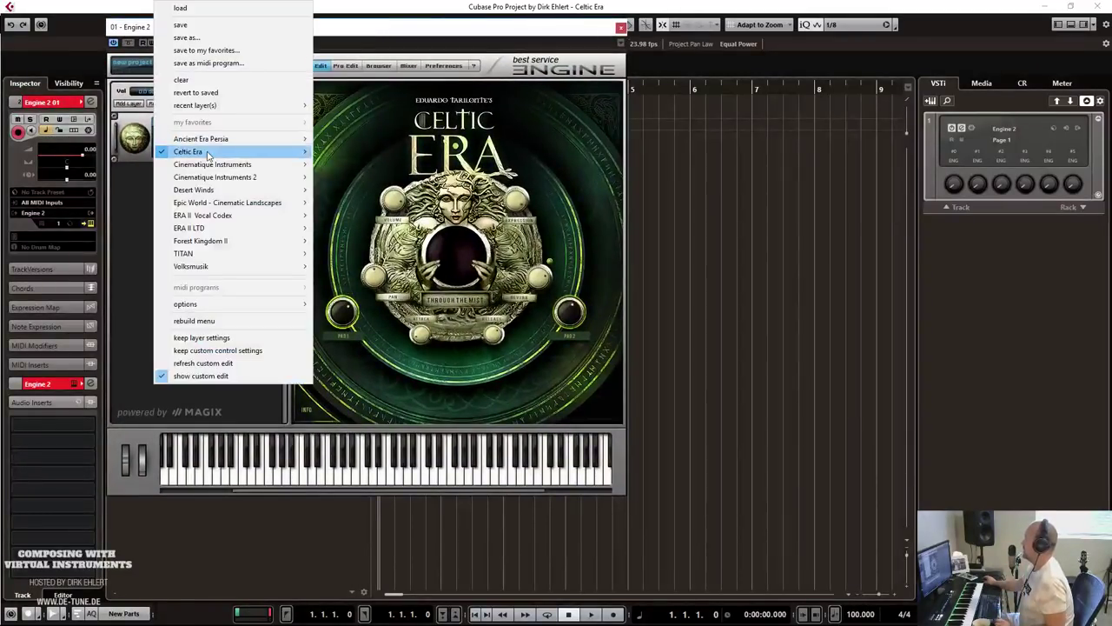
{"action": "mouse_move", "coordinate": [217, 152]}
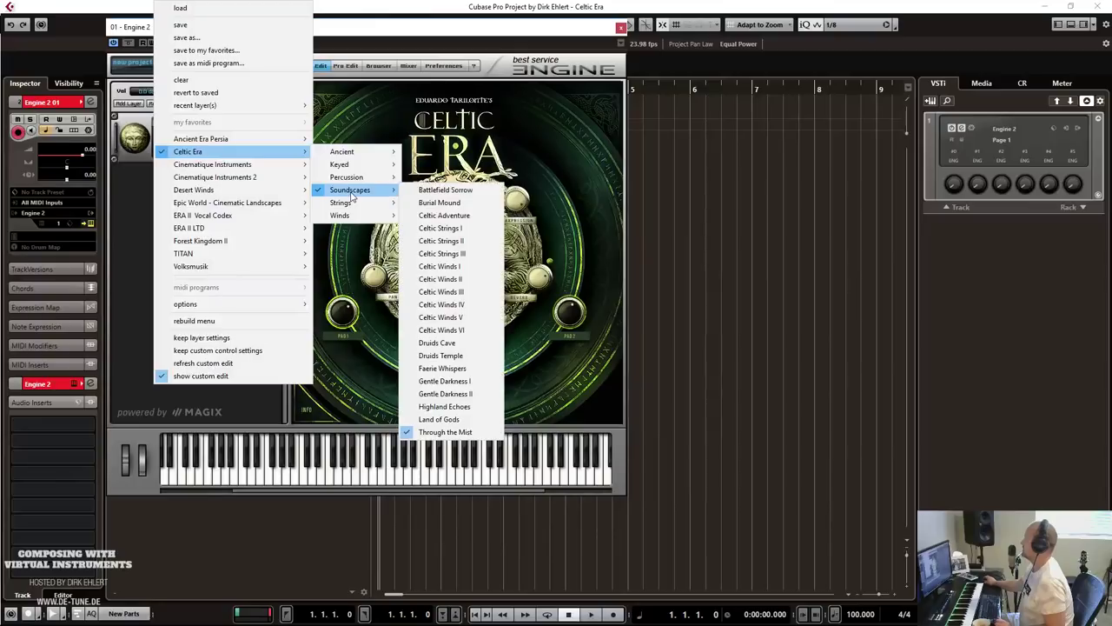
{"action": "mouse_move", "coordinate": [359, 207]}
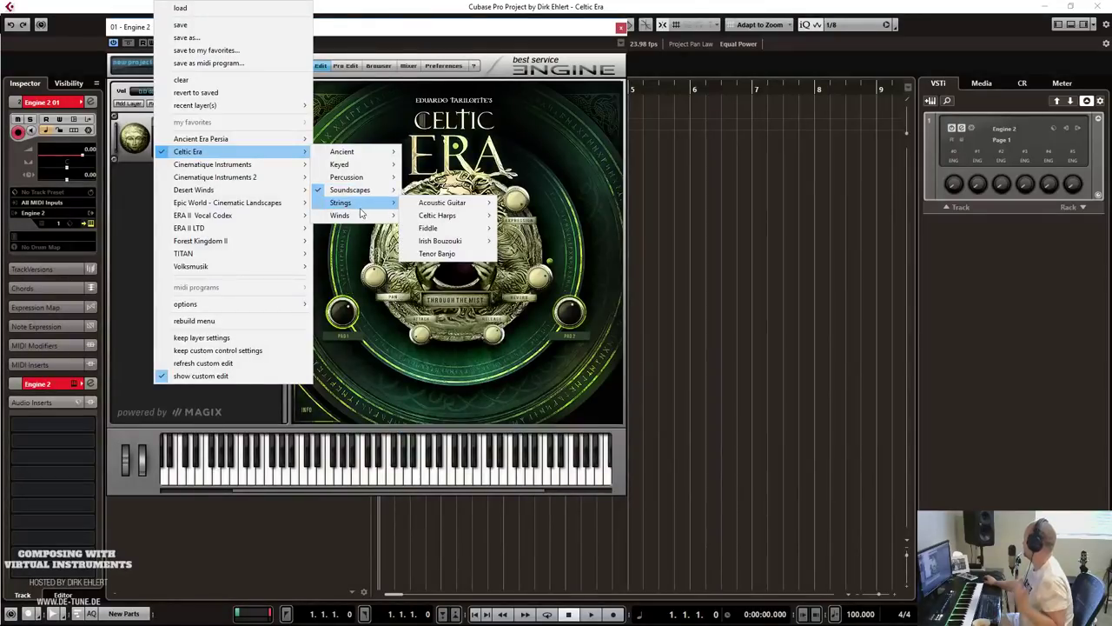
{"action": "mouse_move", "coordinate": [372, 167]}
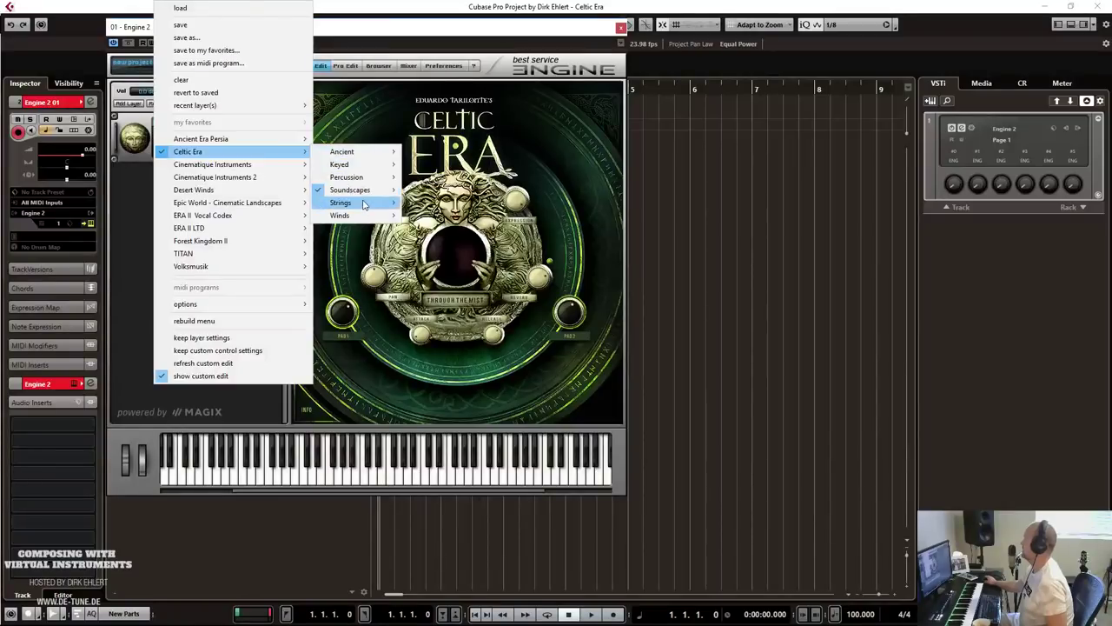
{"action": "mouse_move", "coordinate": [462, 223]}
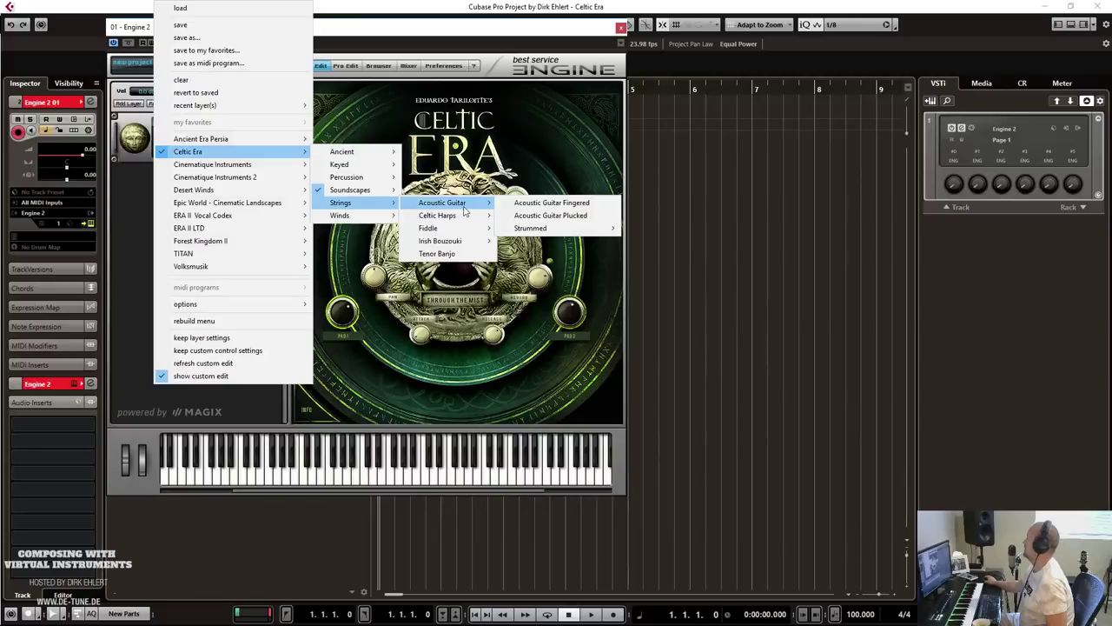
{"action": "mouse_move", "coordinate": [565, 229]}
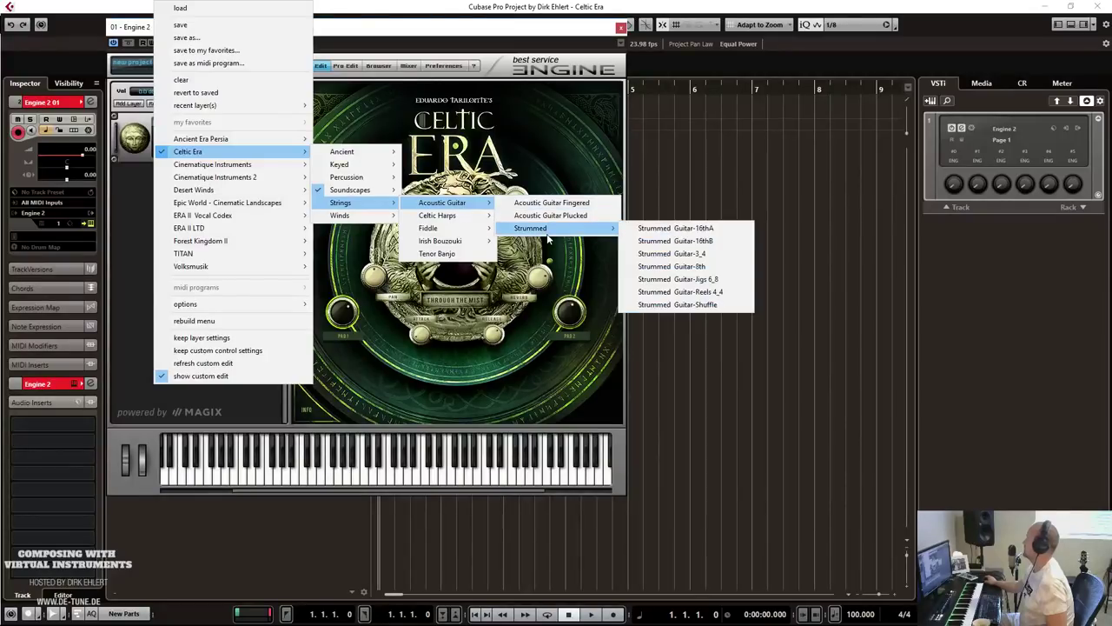
{"action": "left_click", "coordinate": [686, 228]}
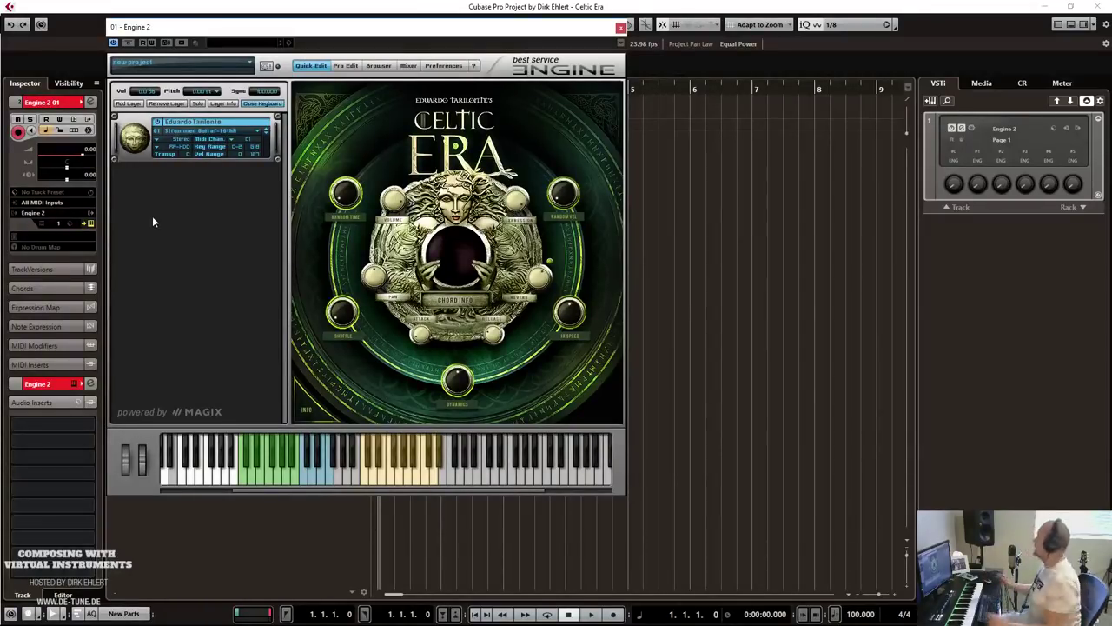
{"action": "left_click", "coordinate": [621, 27]}
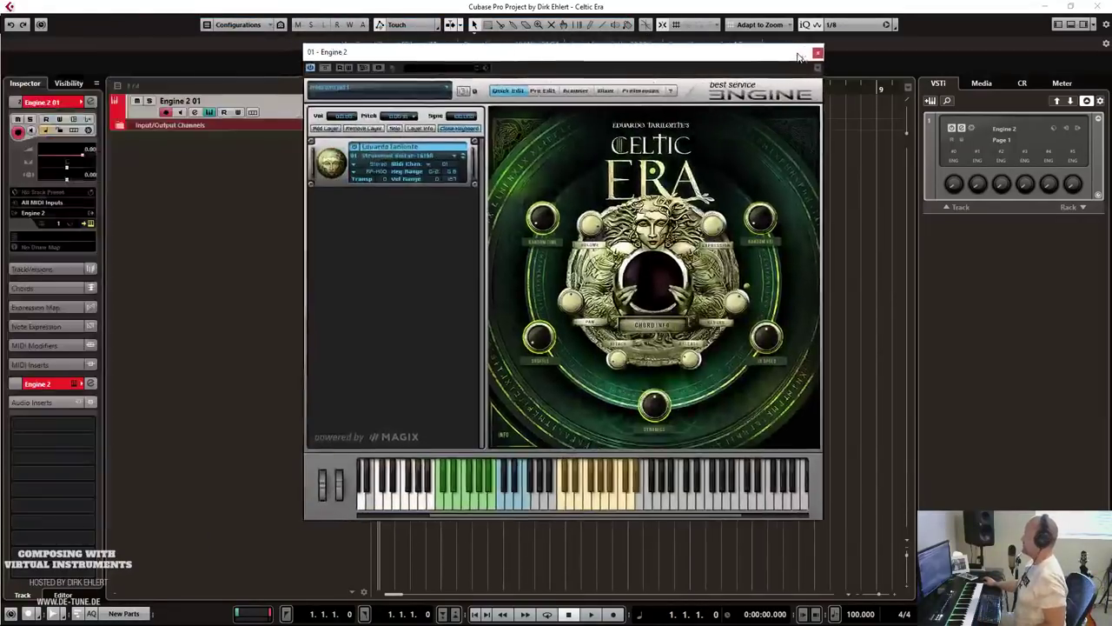
{"action": "left_click_drag", "start_coordinate": [792, 52], "coordinate": [529, 45]}
{"action": "left_click", "coordinate": [547, 42]}
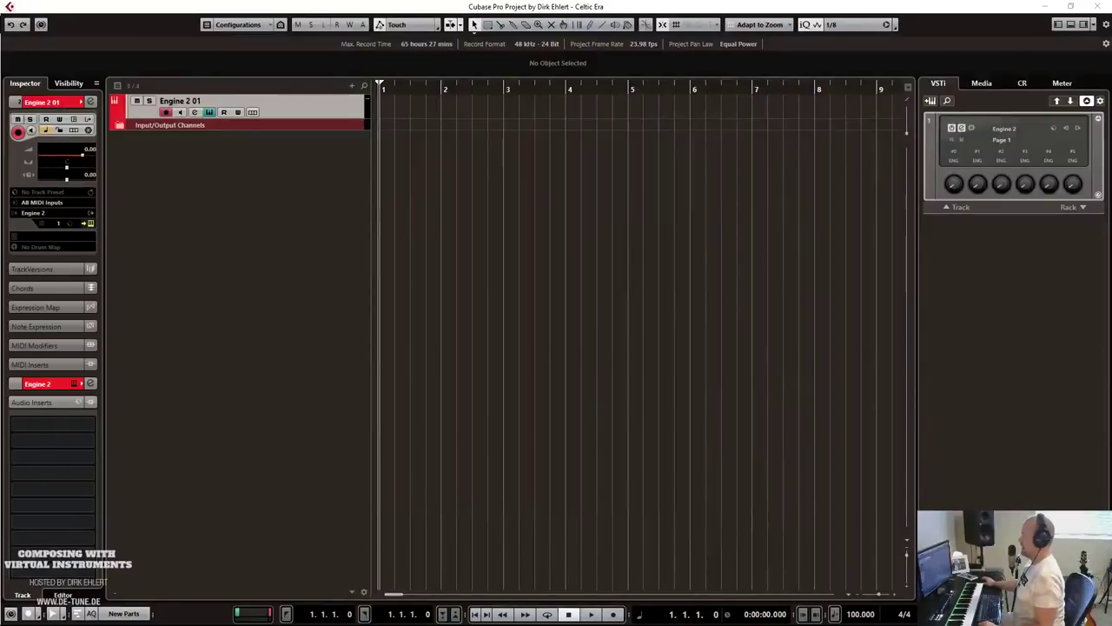
Rename the instrument track "Strum Guitar 16th" and colour it green.
{"action": "double_click", "coordinate": [236, 104]}
{"action": "type", "text": "Strum Guitar 16th"}
{"action": "key", "text": "Return"}
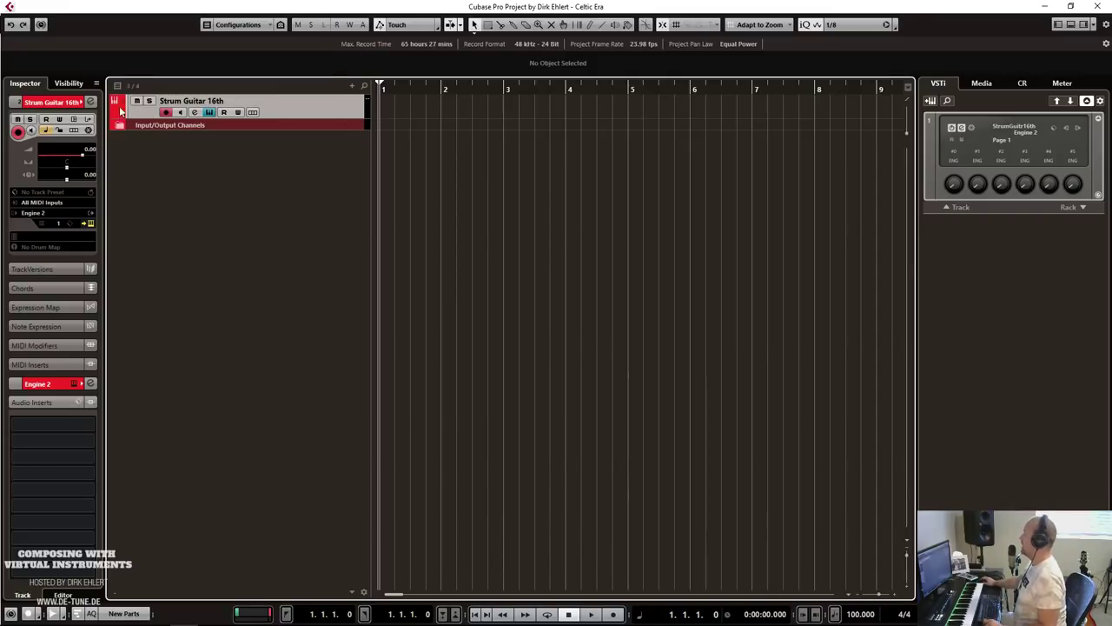
{"action": "left_click", "coordinate": [89, 102]}
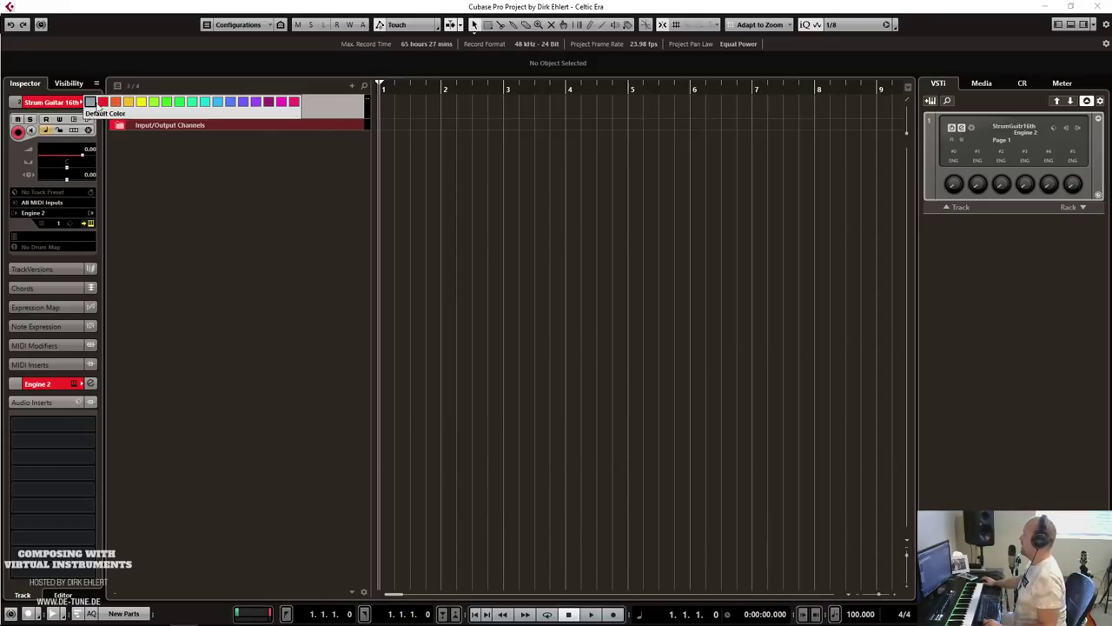
{"action": "left_click", "coordinate": [178, 103]}
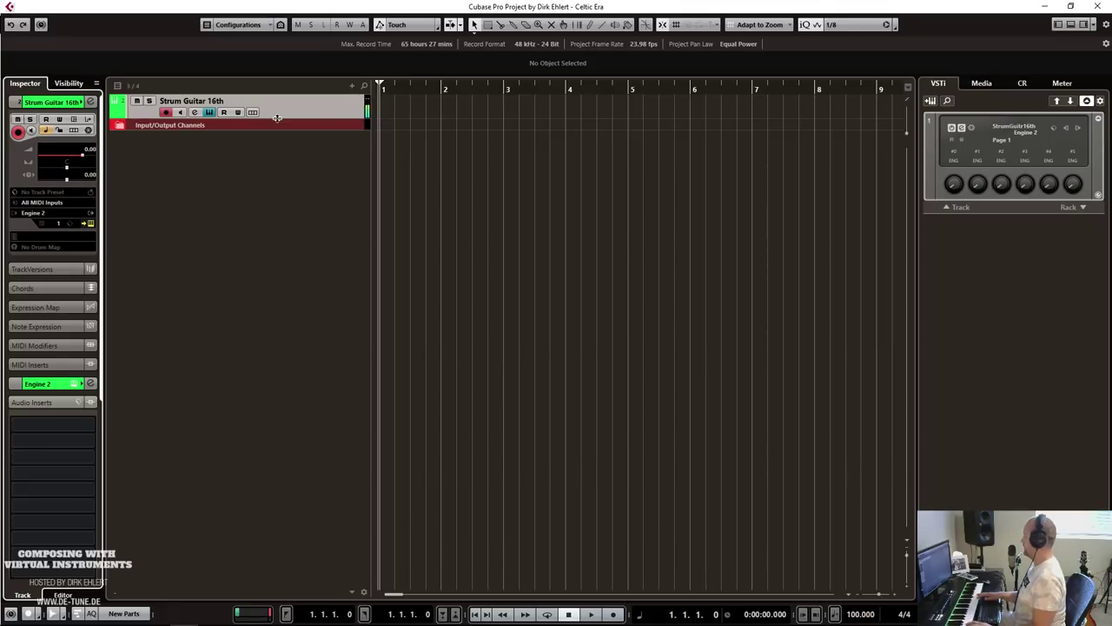
Set the project tempo to 80 BPM.
{"action": "double_click", "coordinate": [860, 613]}
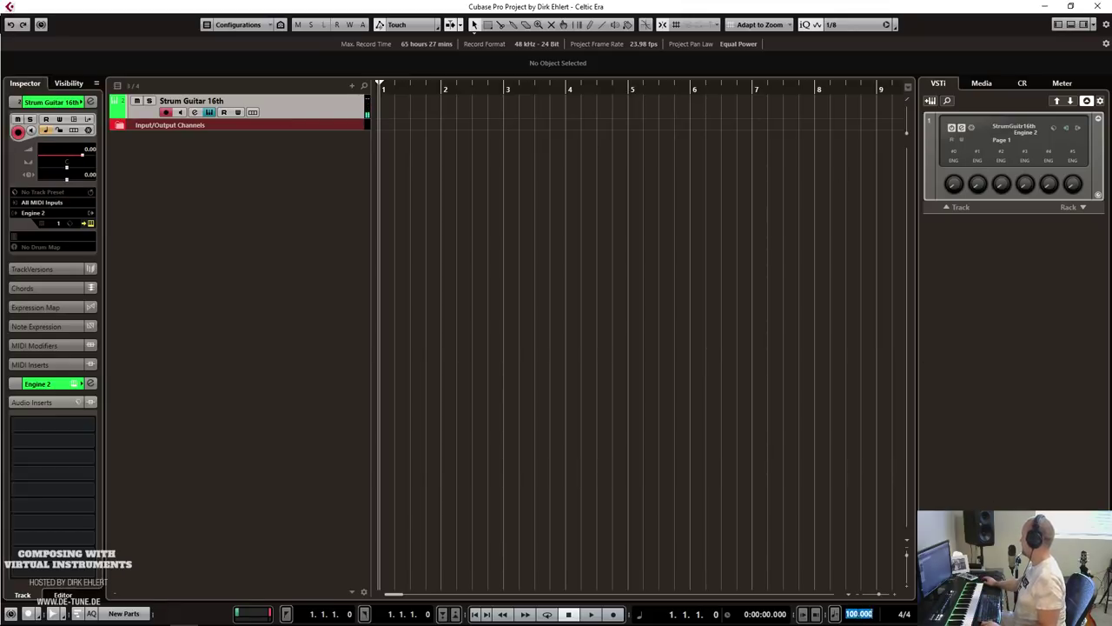
{"action": "type", "text": "80"}
{"action": "key", "text": "Return"}
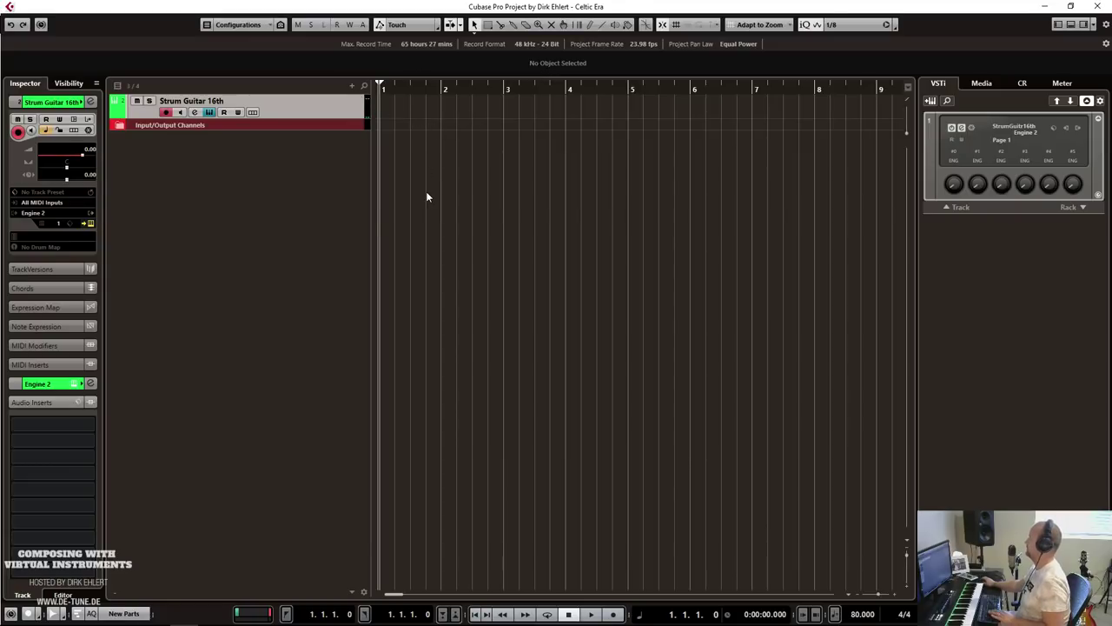
Draw an empty part from bar 3 to bar 7 on the Strum Guitar 16th track and delete it.
{"action": "key", "text": "h"}
{"action": "key", "text": "g"}
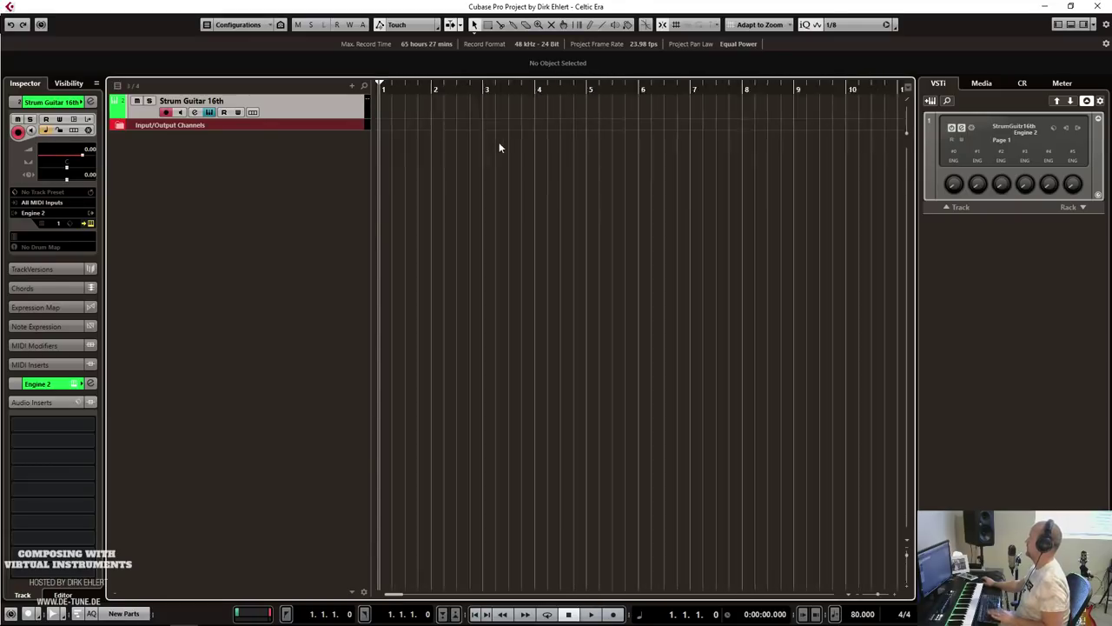
{"action": "left_click_drag", "start_coordinate": [472, 104], "coordinate": [639, 100]}
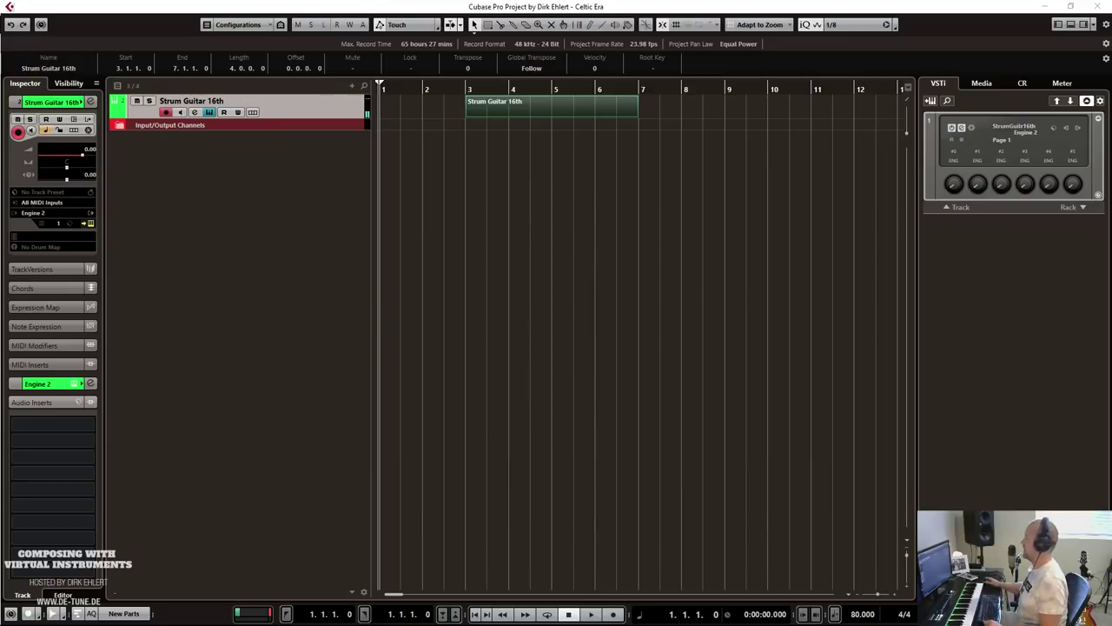
{"action": "key", "text": "Delete"}
Set the left locator at bar 3 and increase the height of the Strum Guitar 16th track.
{"action": "left_click", "coordinate": [466, 87]}
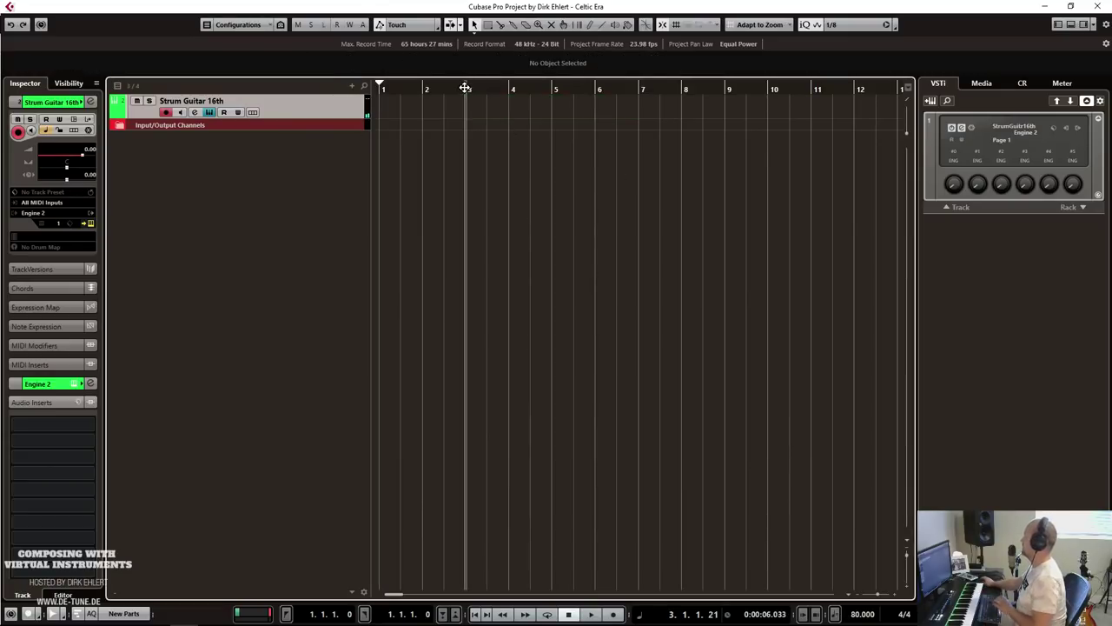
{"action": "key", "text": "ctrl+KP_2"}
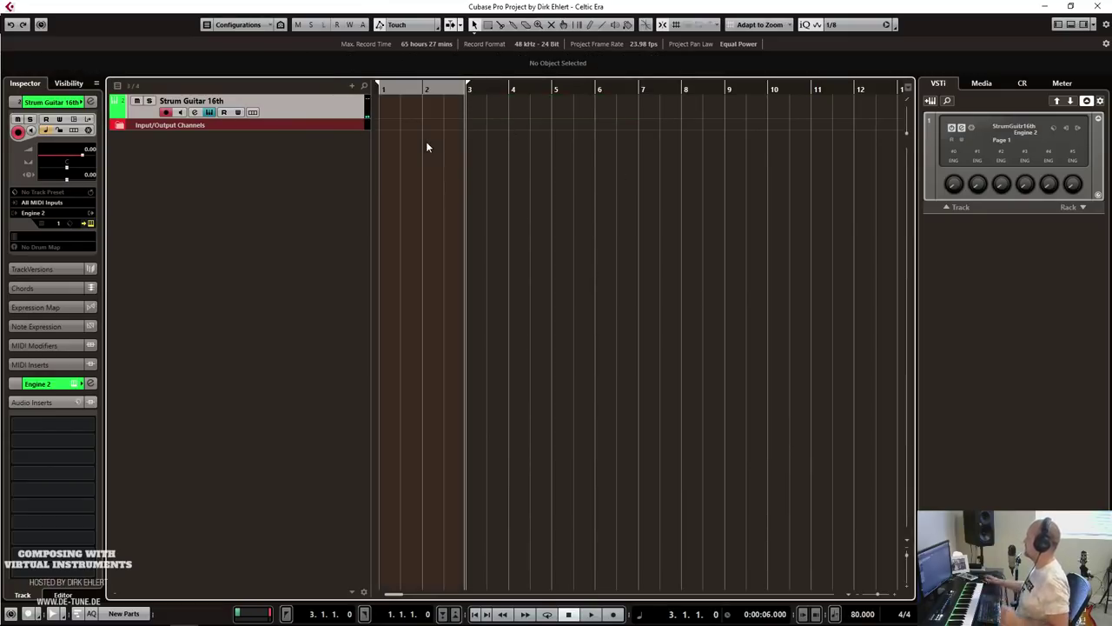
{"action": "left_click_drag", "start_coordinate": [286, 119], "coordinate": [295, 154]}
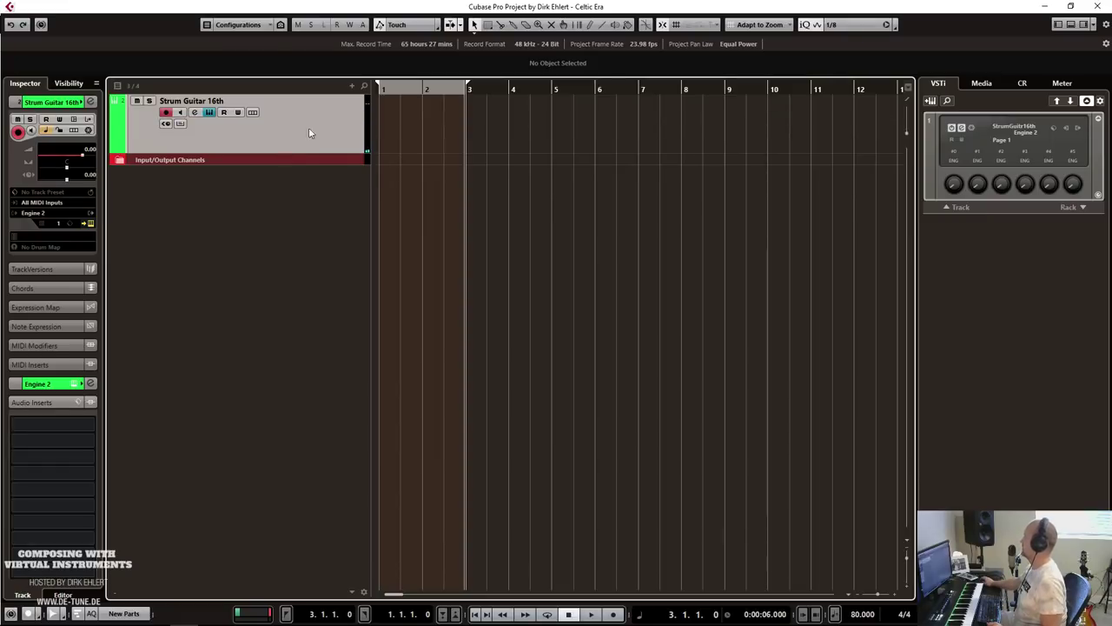
Set the project tempo to 140 BPM and play from bar 2 to check it.
{"action": "left_click", "coordinate": [426, 88]}
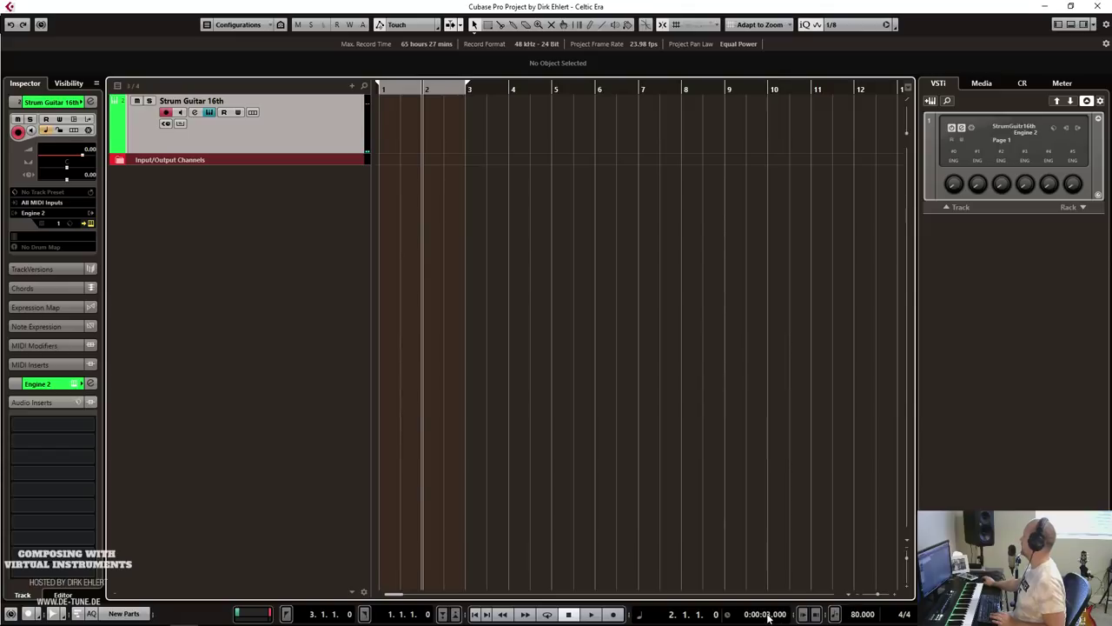
{"action": "double_click", "coordinate": [856, 615]}
{"action": "type", "text": "140"}
{"action": "key", "text": "Return"}
{"action": "key", "text": "space"}
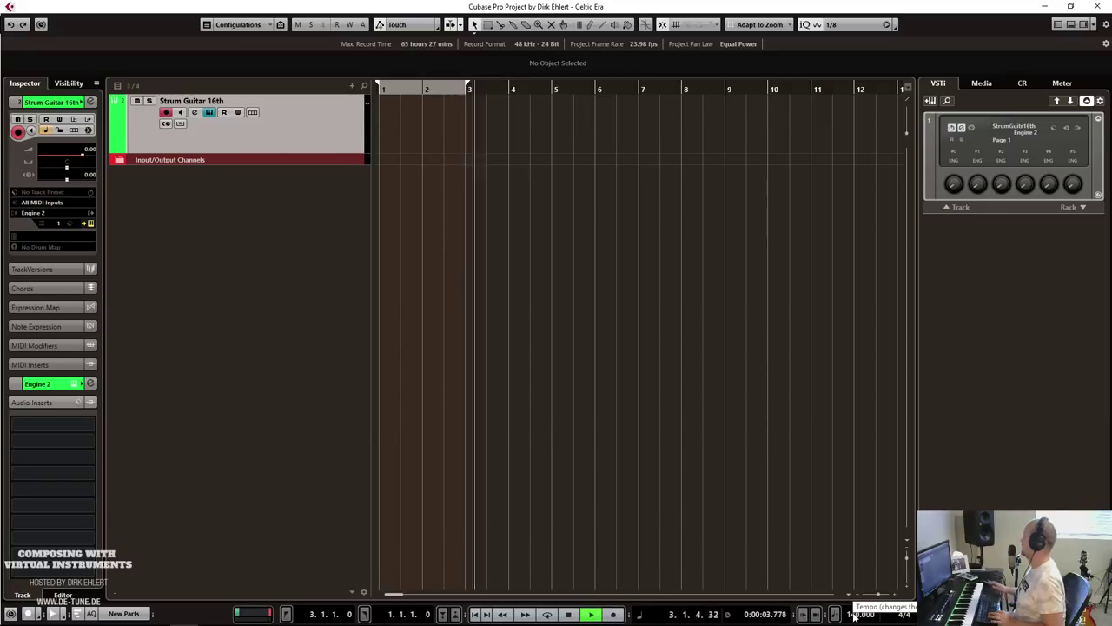
{"action": "key", "text": "space"}
Set the project tempo to 134 BPM and play the project briefly to check it.
{"action": "double_click", "coordinate": [856, 614]}
{"action": "key", "text": "Return"}
{"action": "key", "text": "space"}
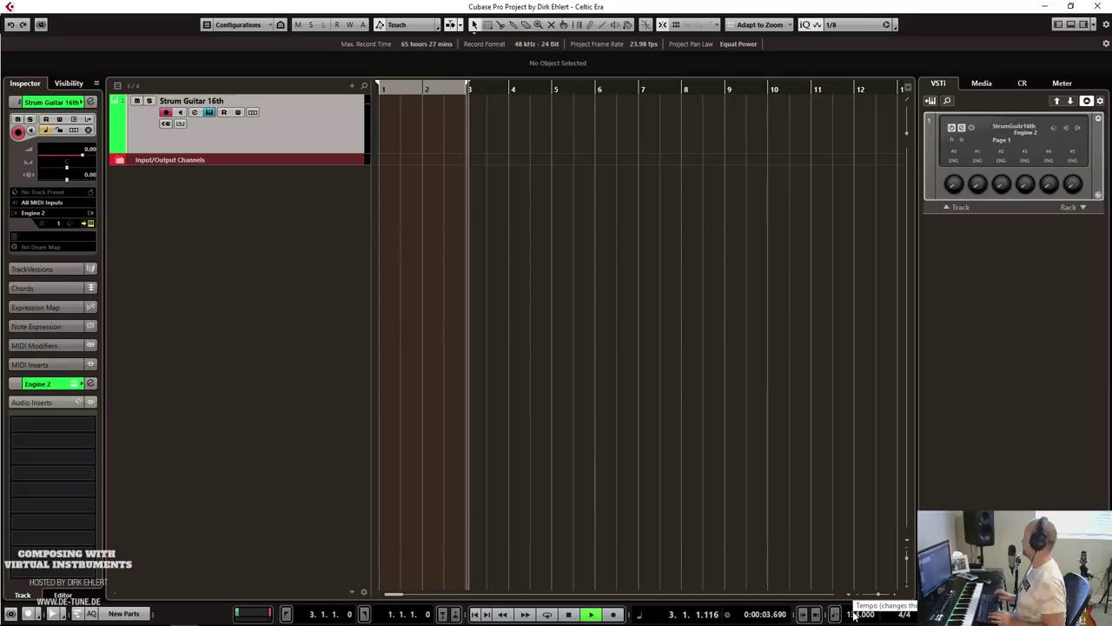
{"action": "key", "text": "space"}
Record a short MIDI take on the Strum Guitar 16th track from bar 2 and delete it.
{"action": "left_click", "coordinate": [423, 98]}
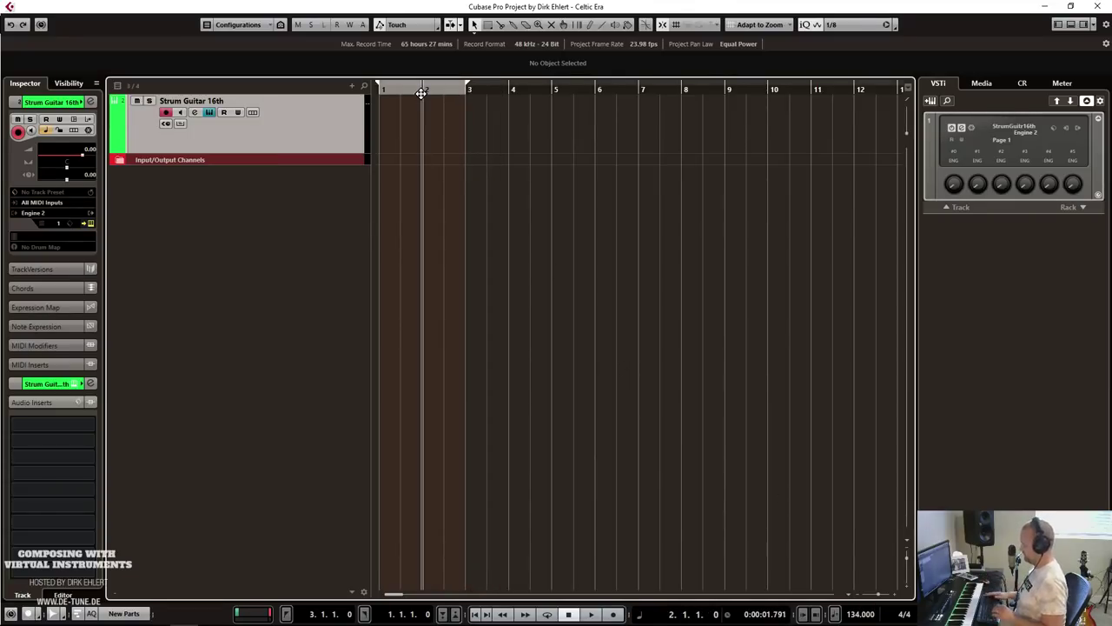
{"action": "key", "text": "KP_Multiply"}
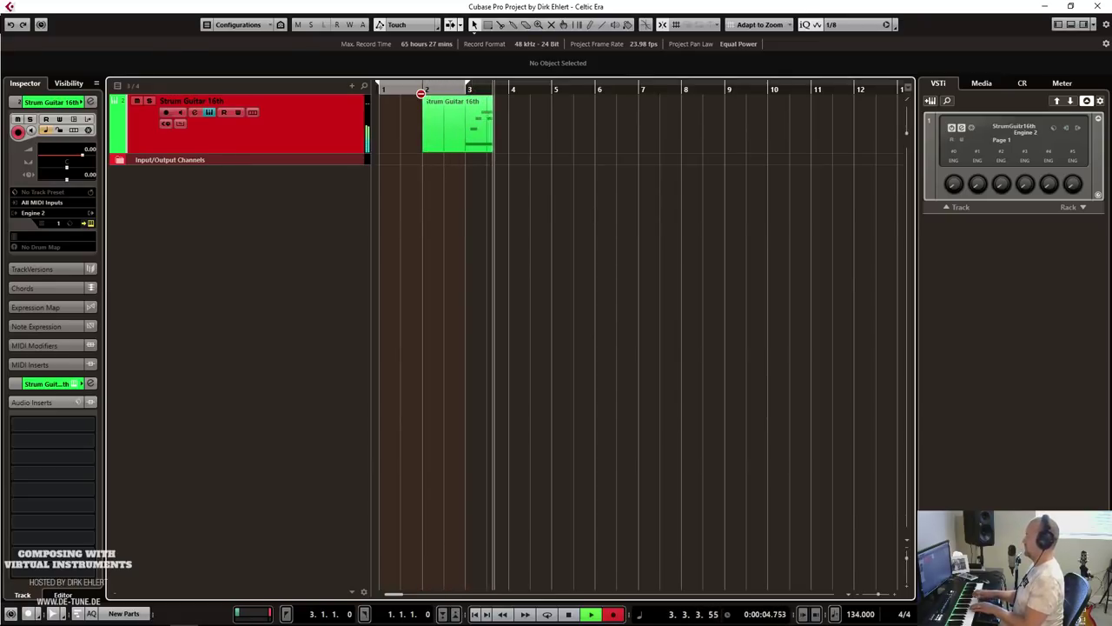
{"action": "key", "text": "space"}
{"action": "key", "text": "Delete"}
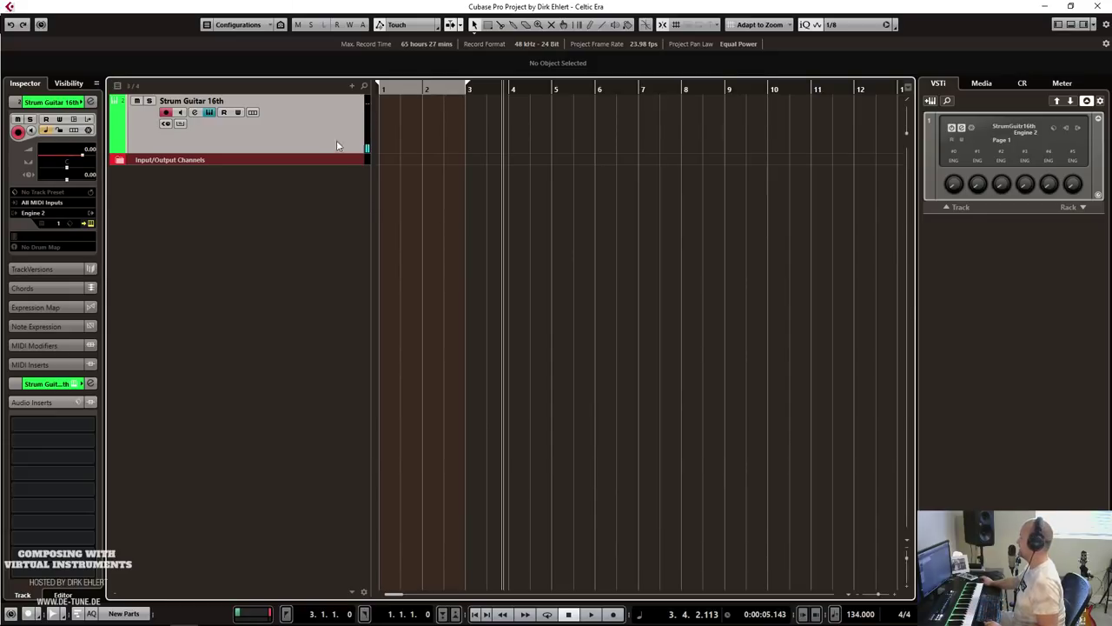
Reduce the Strum Guitar 16th track's height and record a MIDI take on it from bar 2.
{"action": "left_click_drag", "start_coordinate": [324, 144], "coordinate": [218, 141]}
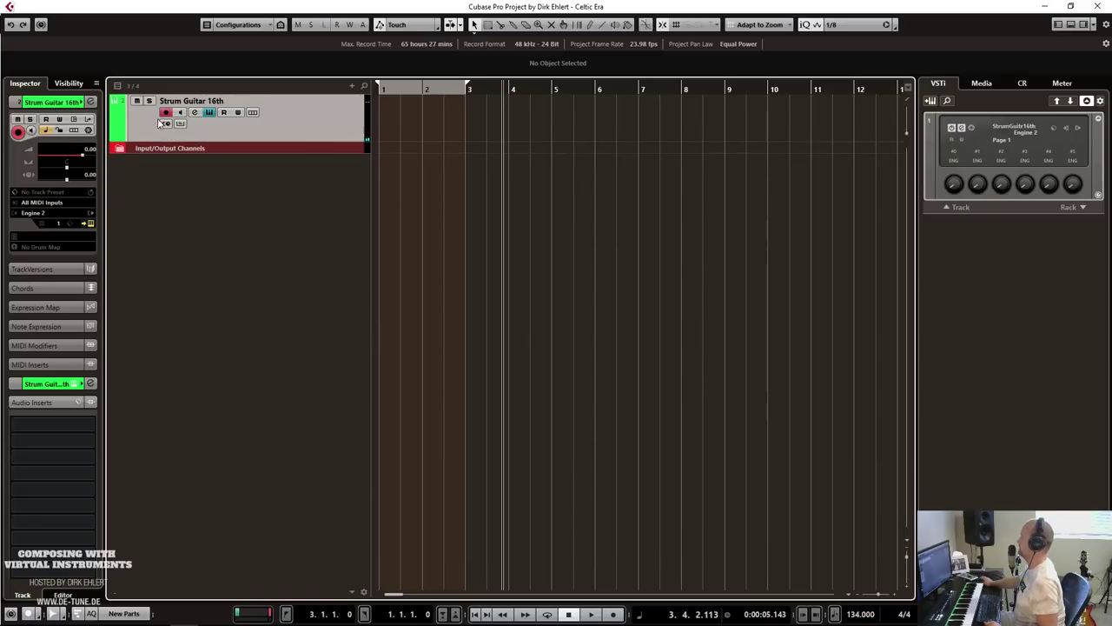
{"action": "left_click", "coordinate": [423, 87]}
{"action": "key", "text": "KP_Multiply"}
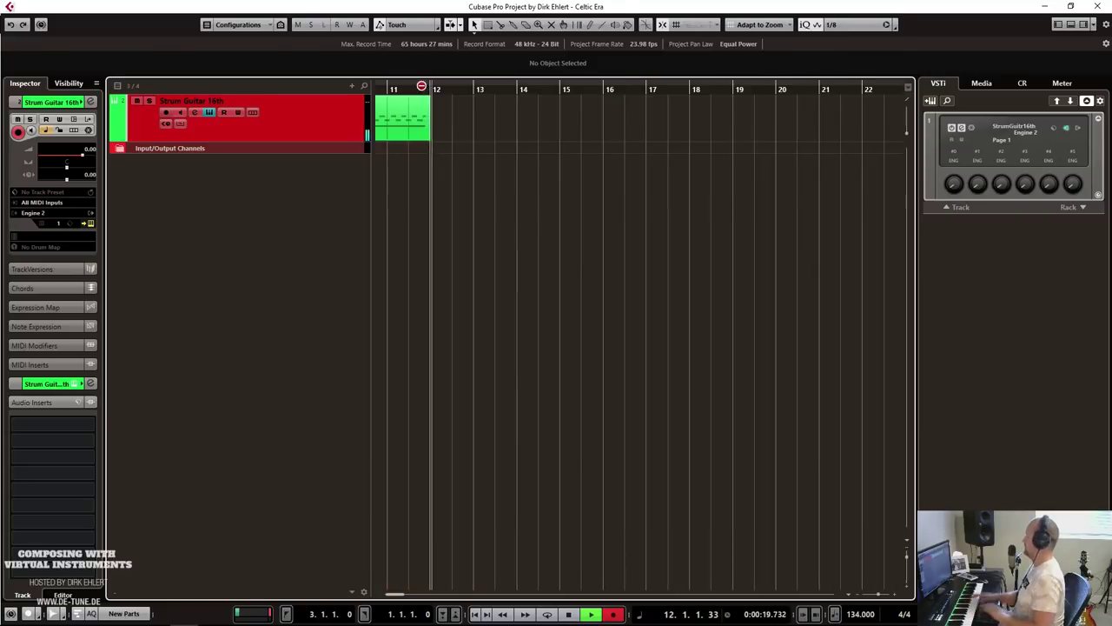
{"action": "key", "text": "space"}
{"action": "scroll", "coordinate": [527, 169], "scroll_direction": "left", "scroll_amount": 5}
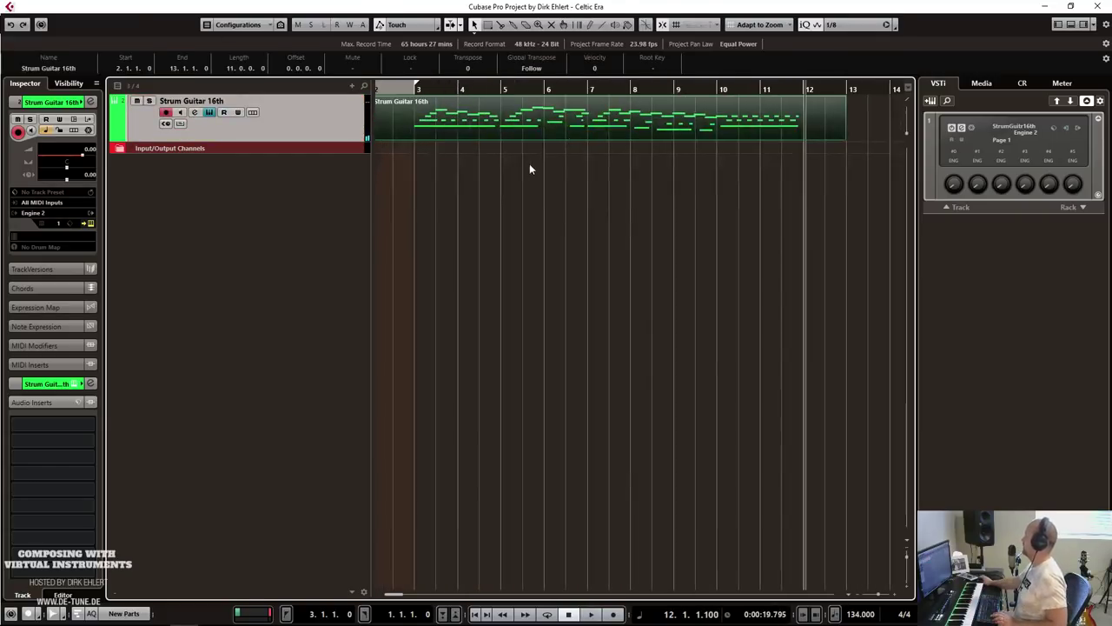
Open the recorded Strum Guitar 16th part for note editing and shift all its notes slightly later, aligning the first note with bar 3.
{"action": "double_click", "coordinate": [545, 120]}
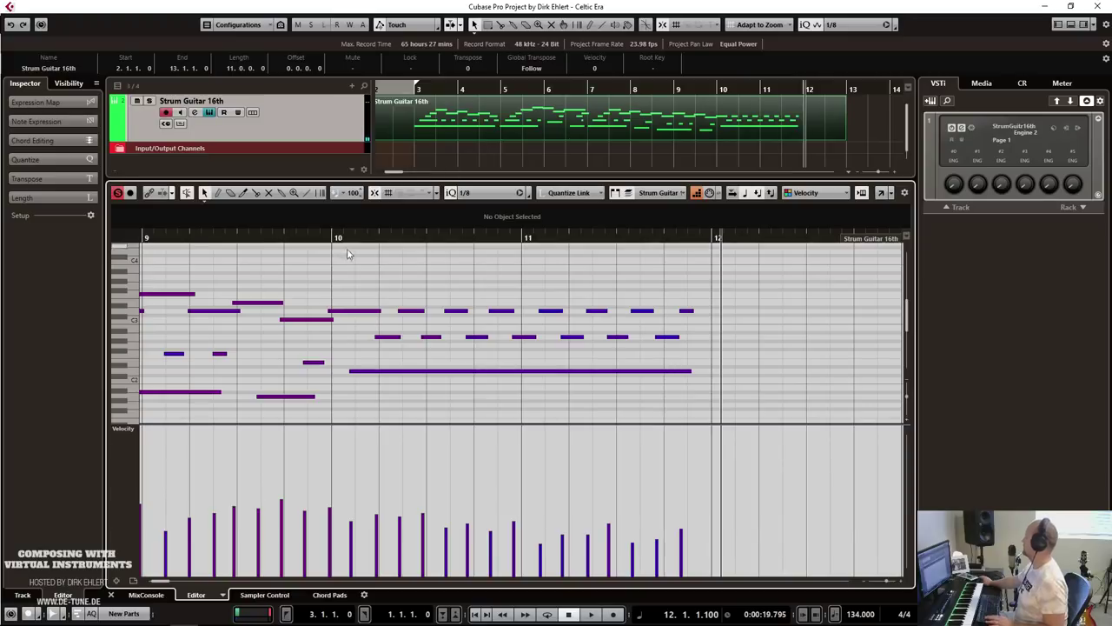
{"action": "scroll", "coordinate": [371, 267], "scroll_direction": "left", "scroll_amount": 3}
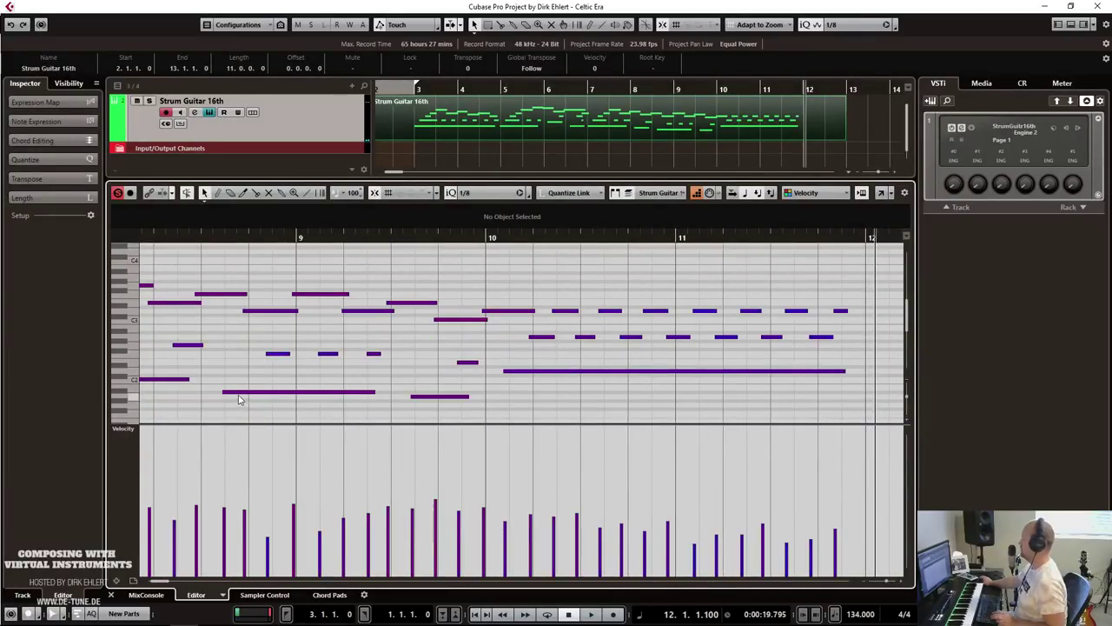
{"action": "key", "text": "ctrl+a"}
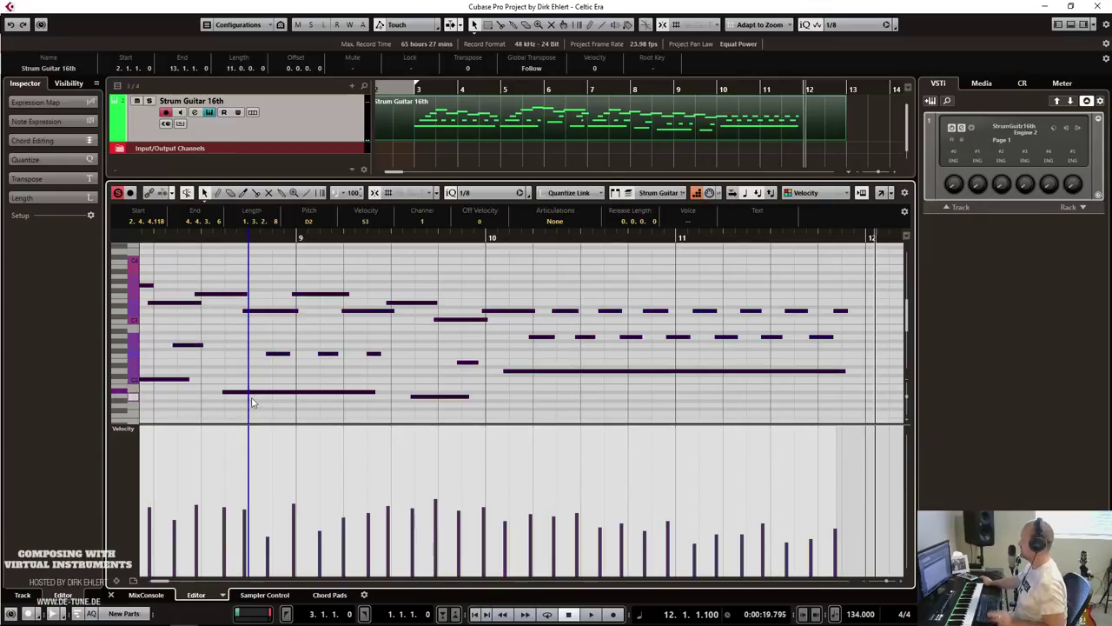
{"action": "left_click_drag", "start_coordinate": [244, 393], "coordinate": [246, 392]}
{"action": "scroll", "coordinate": [261, 365], "scroll_direction": "left", "scroll_amount": 8}
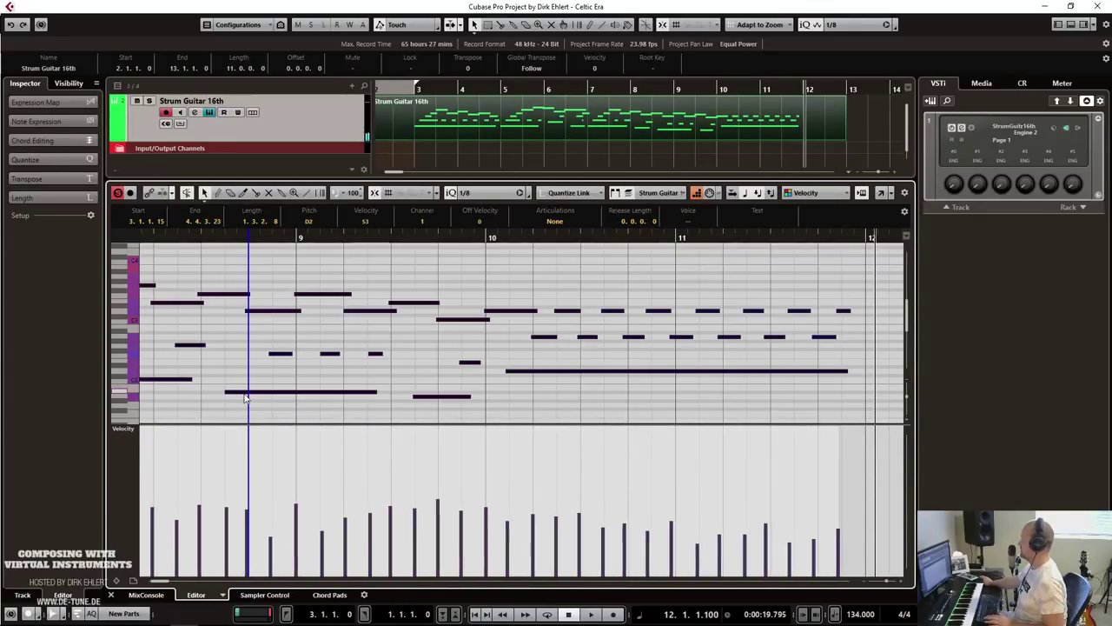
{"action": "scroll", "coordinate": [277, 341], "scroll_direction": "left", "scroll_amount": 7}
{"action": "scroll", "coordinate": [277, 342], "scroll_direction": "left", "scroll_amount": 6}
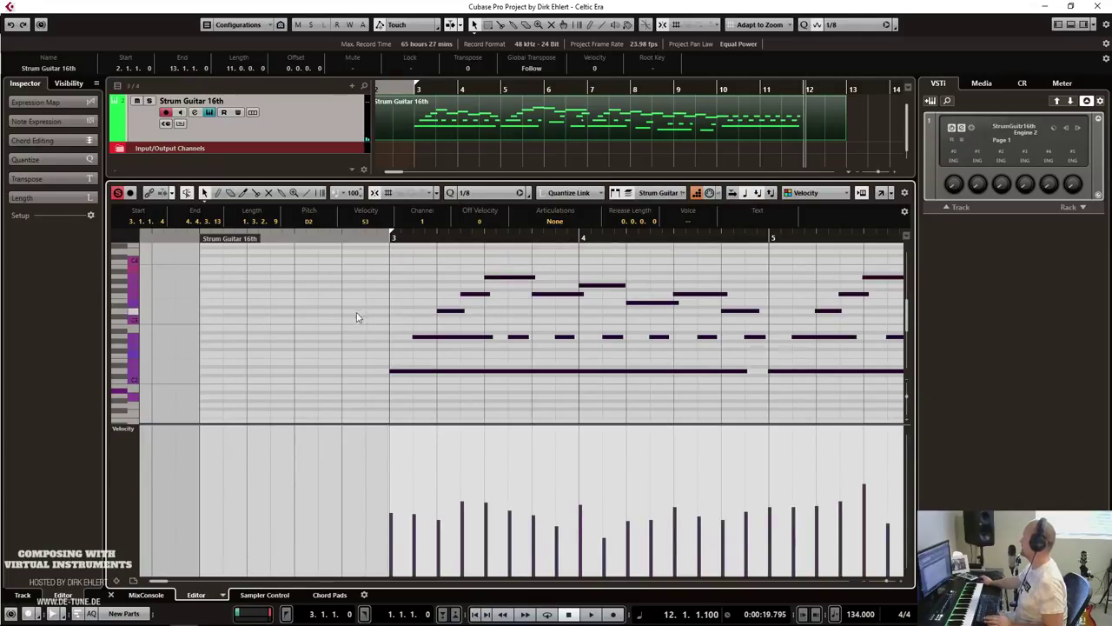
Trim the start of the Strum Guitar 16th part to bar 3, play it through to check it, and close the note editor.
{"action": "left_click", "coordinate": [395, 393]}
{"action": "left_click_drag", "start_coordinate": [238, 248], "coordinate": [391, 248]}
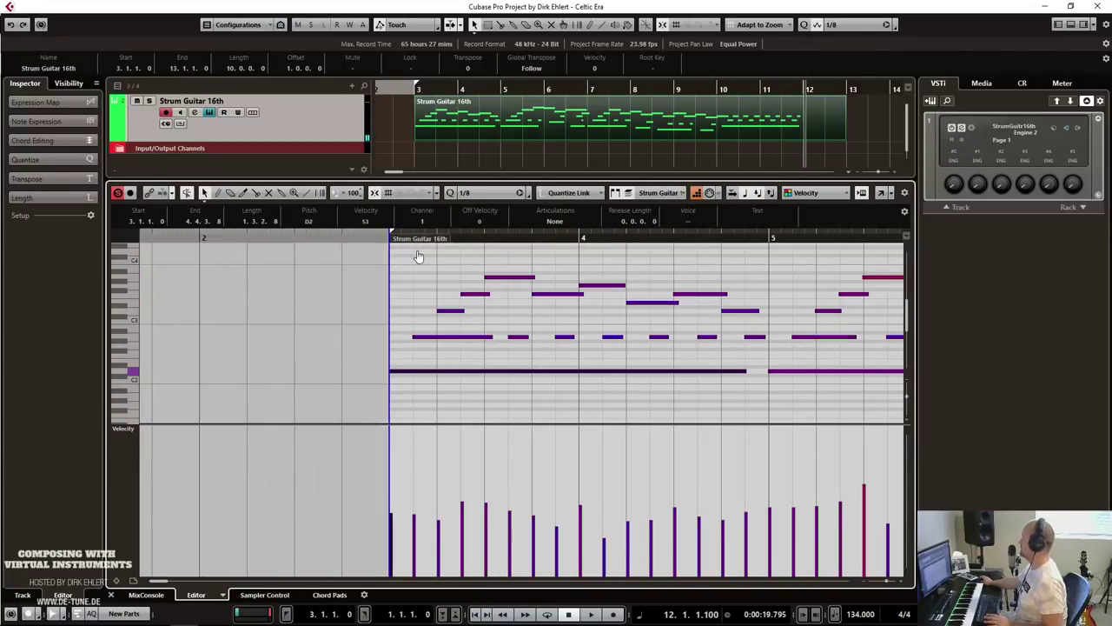
{"action": "key", "text": "space"}
{"action": "key", "text": "g"}
{"action": "key", "text": "g"}
{"action": "key", "text": "g"}
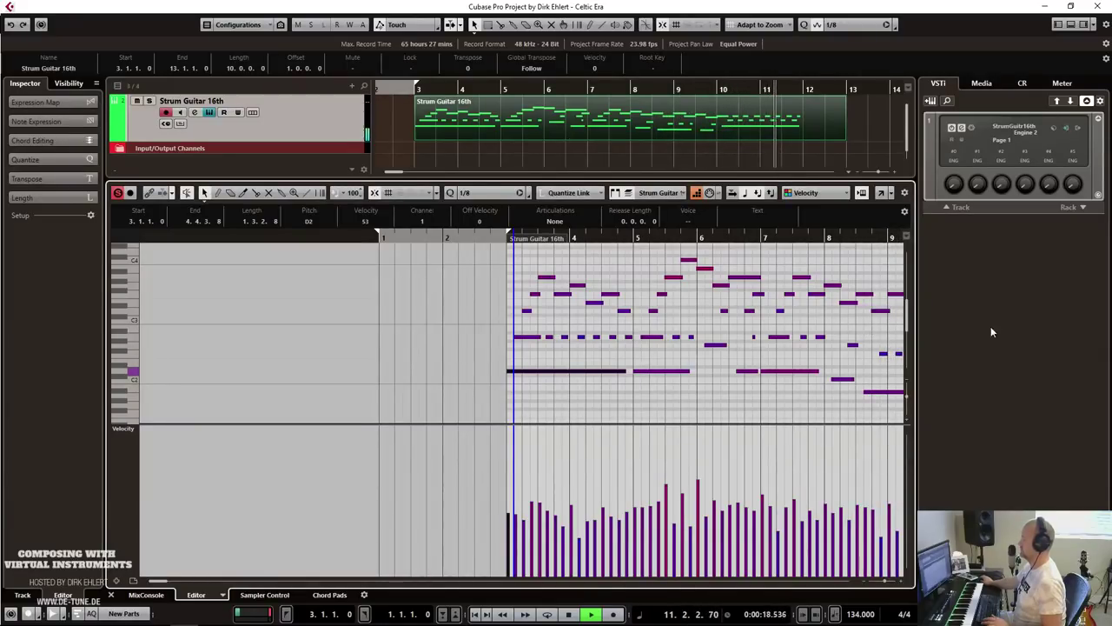
{"action": "key", "text": "space"}
{"action": "key", "text": "Return"}
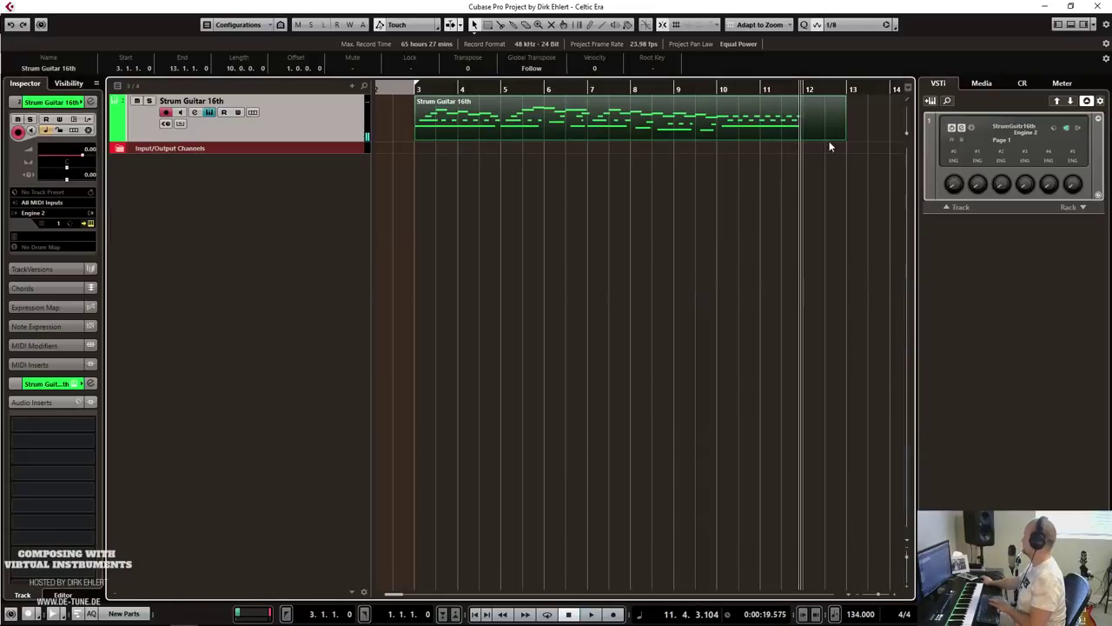
Shorten the Strum Guitar 16th part to end at bar 12 and duplicate it directly behind itself.
{"action": "left_click_drag", "start_coordinate": [842, 140], "coordinate": [799, 143]}
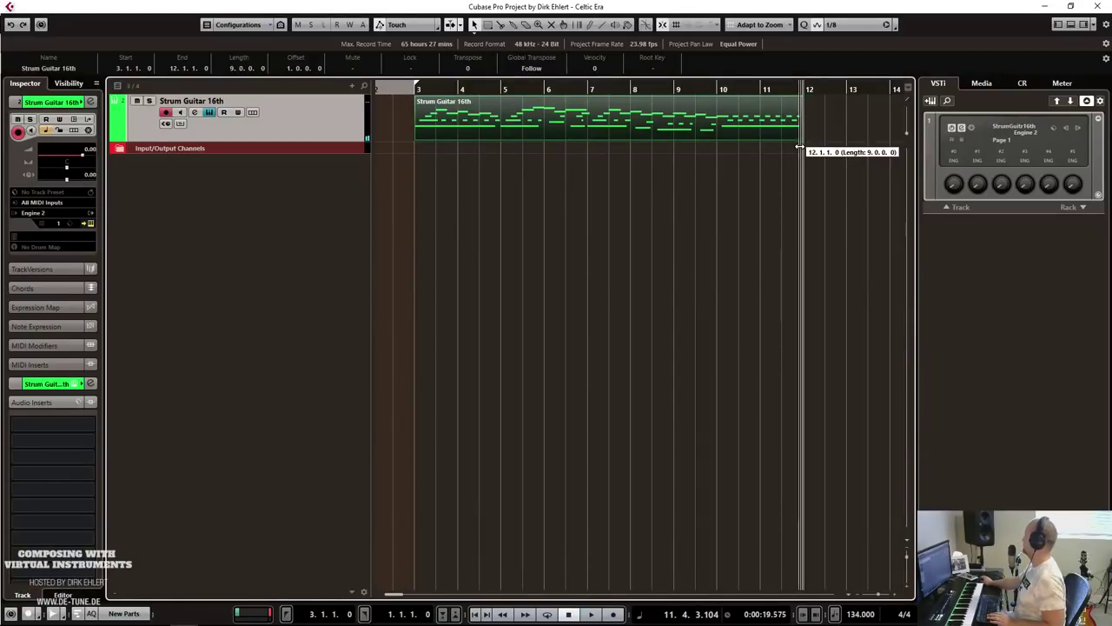
{"action": "key", "text": "ctrl+d"}
{"action": "key", "text": "g"}
{"action": "key", "text": "g"}
{"action": "key", "text": "g"}
{"action": "key", "text": "g"}
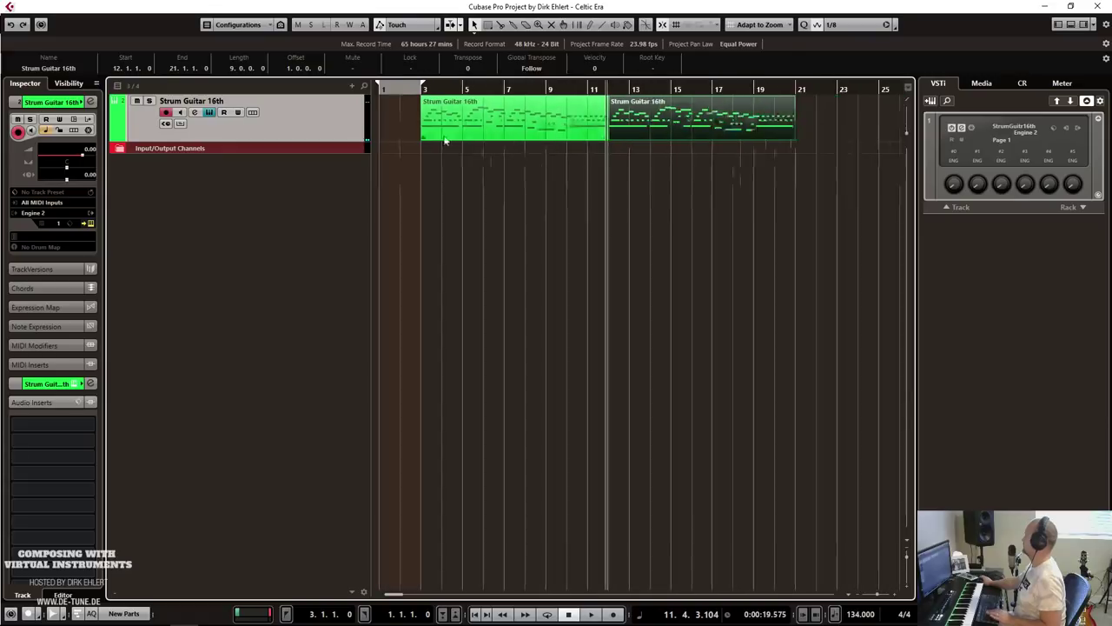
Duplicate the Strum Guitar 16th track and rename the original track and its parts Harp.
{"action": "right_click", "coordinate": [295, 124]}
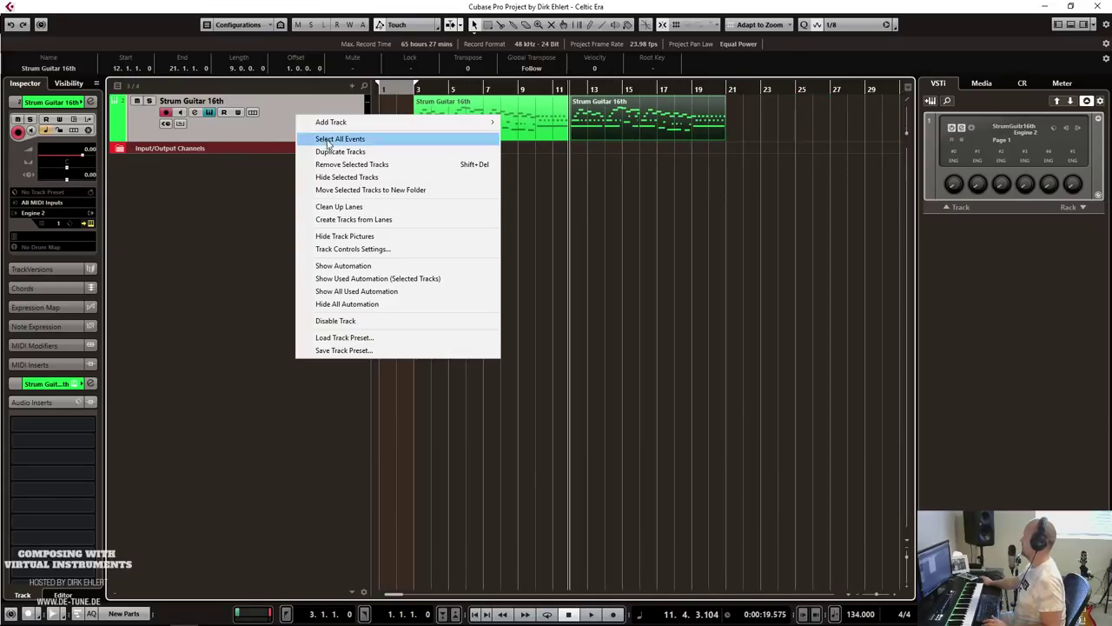
{"action": "key", "text": "Escape"}
{"action": "double_click", "coordinate": [189, 101]}
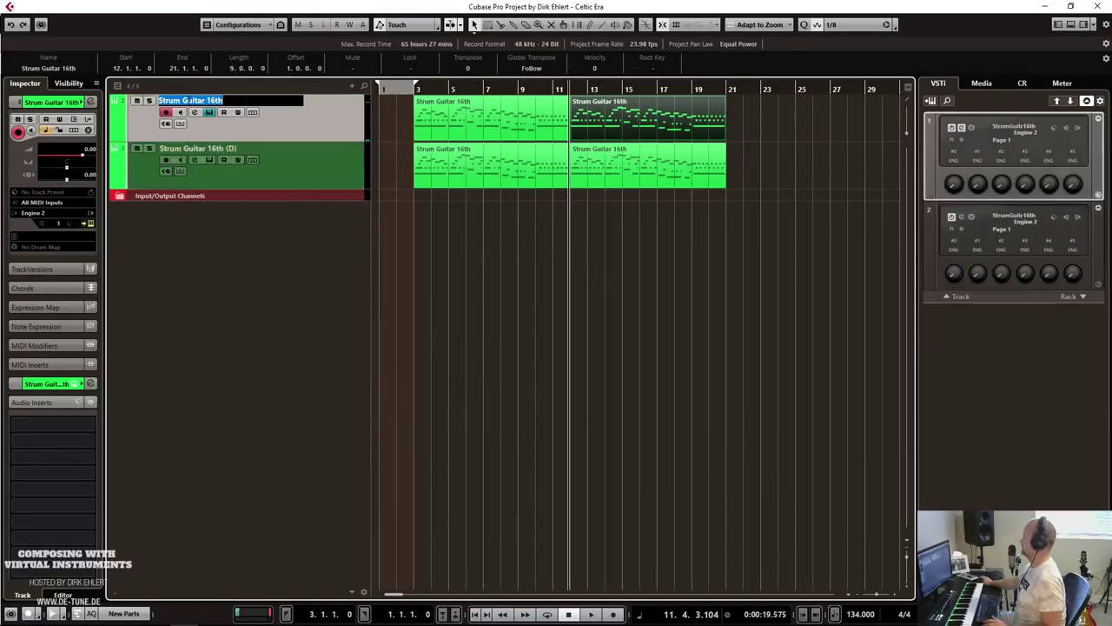
{"action": "type", "text": "Ha"}
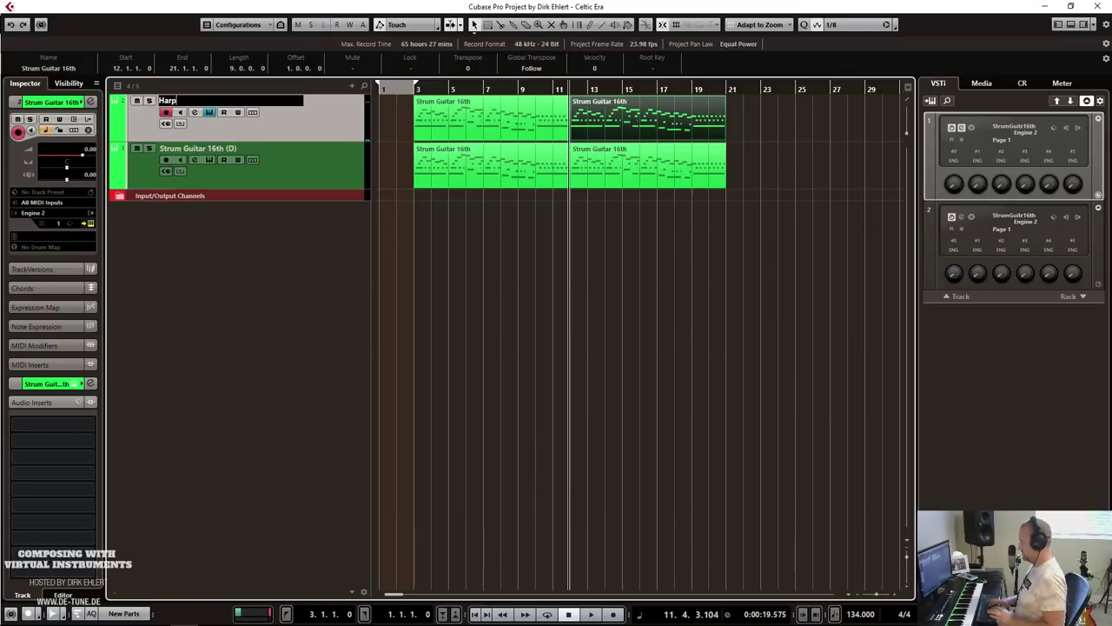
{"action": "type", "text": "rp"}
{"action": "key", "text": "Return"}
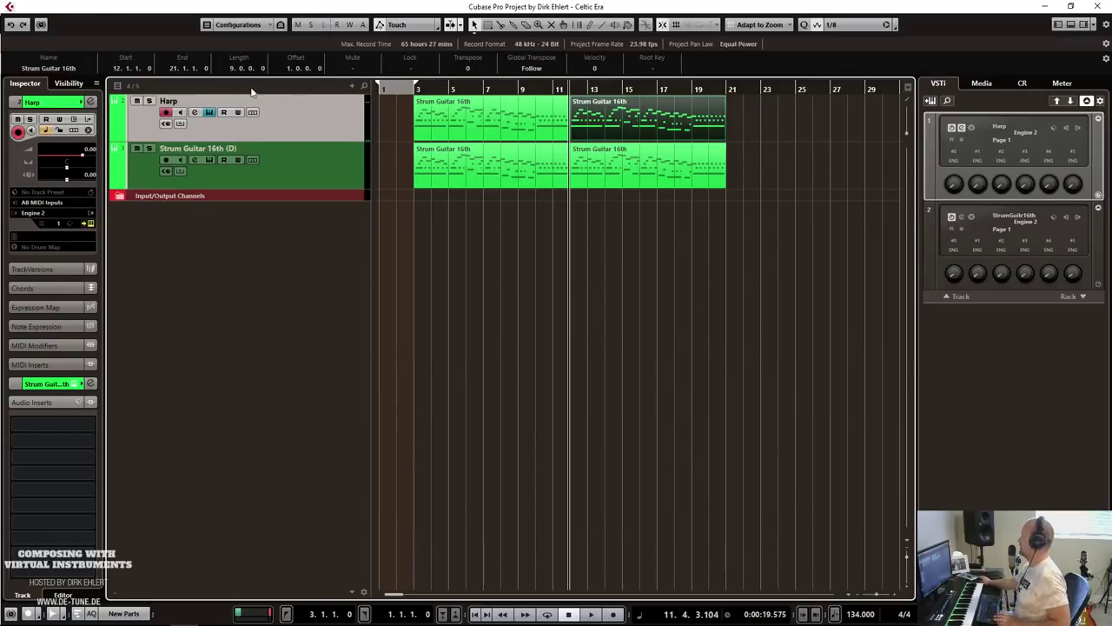
{"action": "double_click", "coordinate": [230, 101]}
{"action": "key", "text": "alt+Return"}
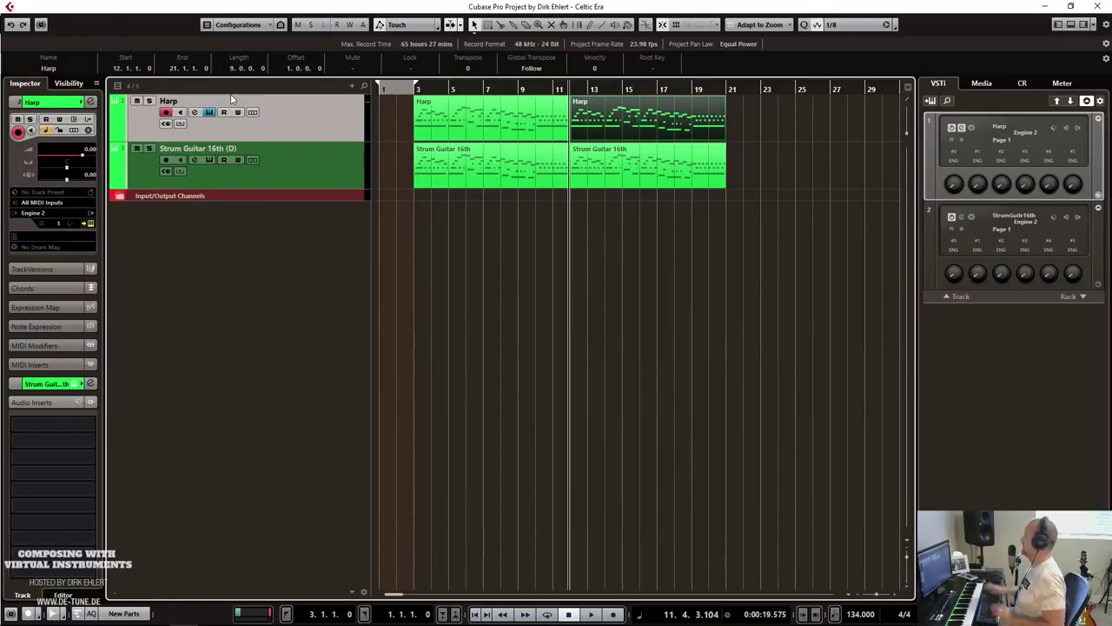
Delete both parts on the duplicated Strum Guitar 16th (D) track and colour the track blue.
{"action": "left_click", "coordinate": [309, 161]}
{"action": "left_click", "coordinate": [83, 102]}
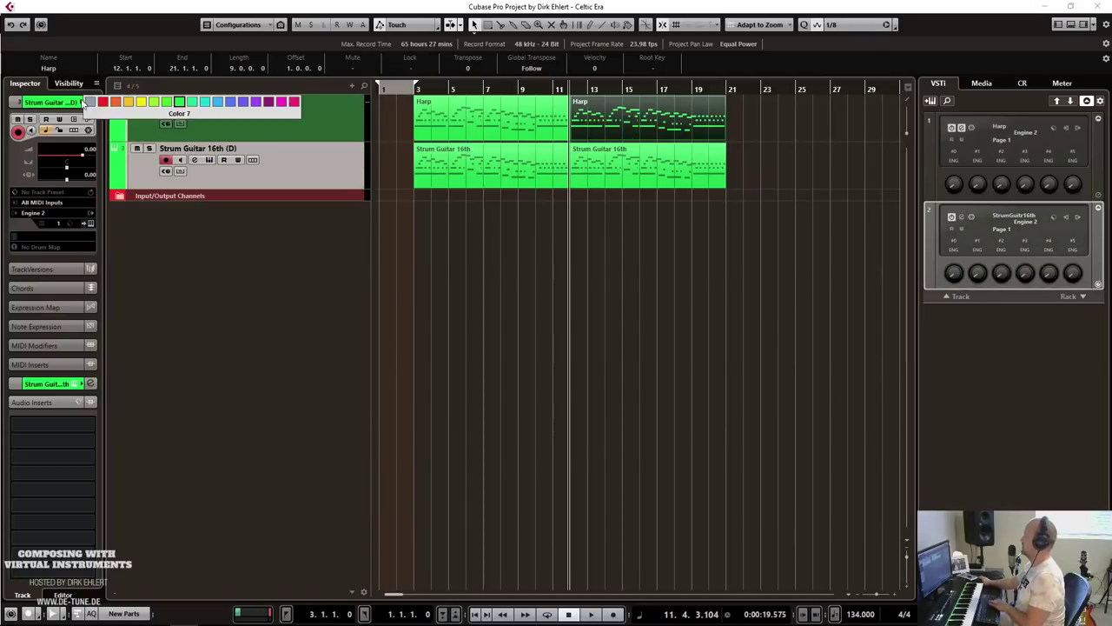
{"action": "left_click", "coordinate": [206, 104]}
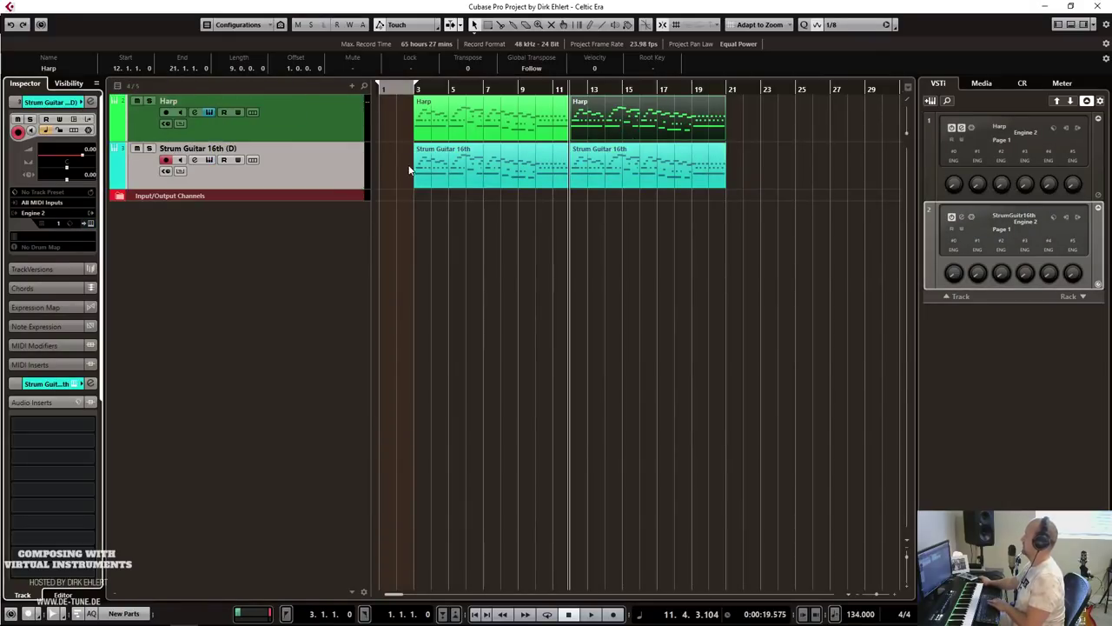
{"action": "left_click_drag", "start_coordinate": [408, 169], "coordinate": [730, 178]}
{"action": "key", "text": "Delete"}
{"action": "left_click", "coordinate": [83, 103]}
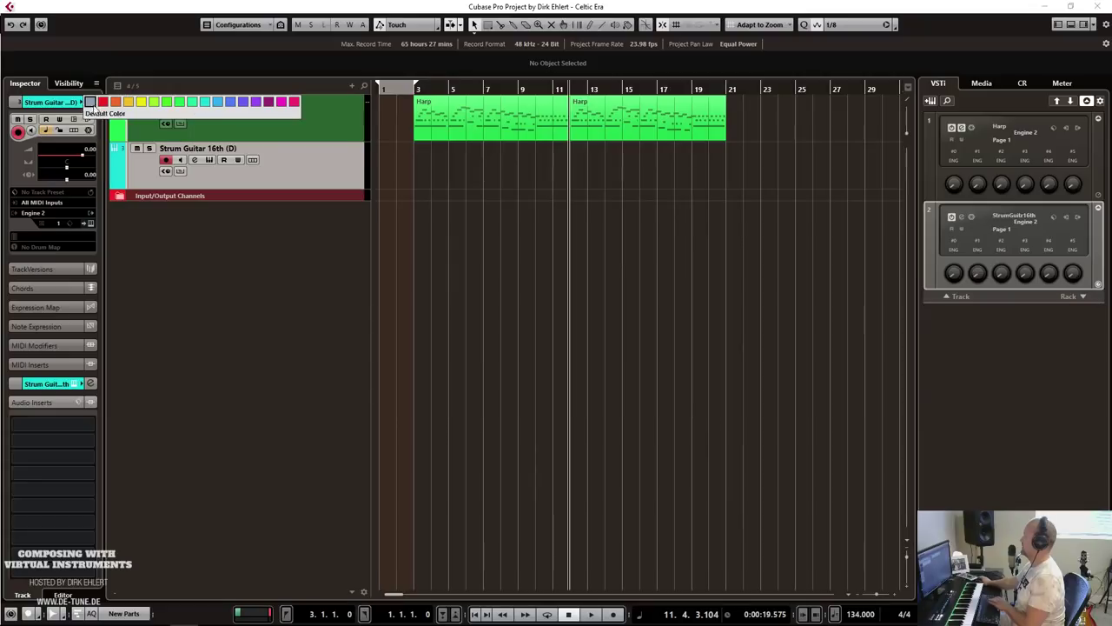
{"action": "left_click", "coordinate": [230, 103]}
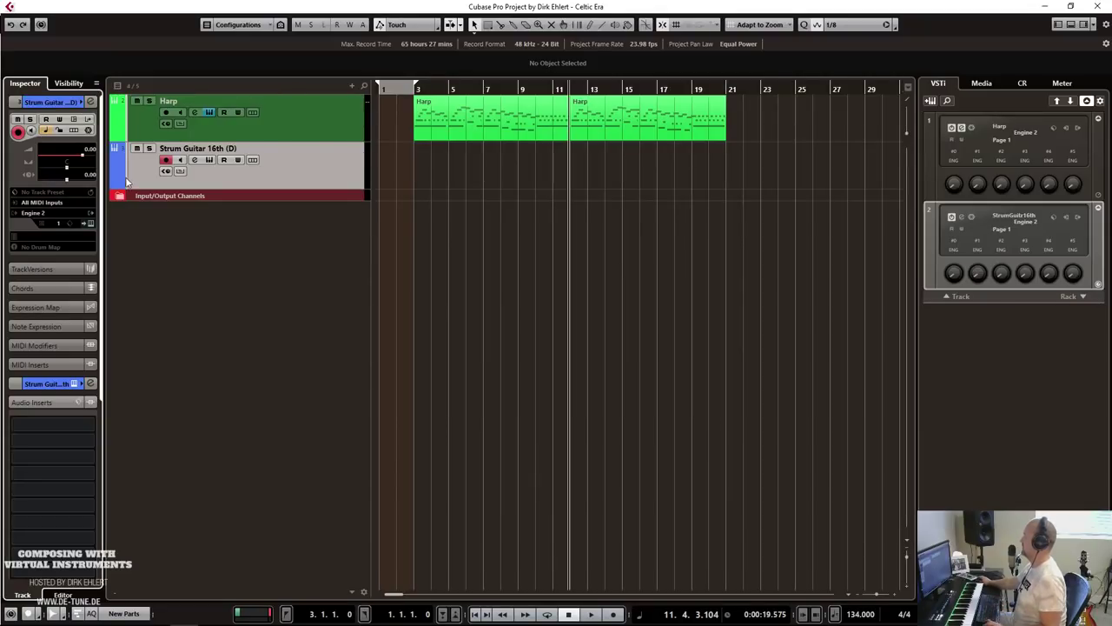
Load the Irish Flute patch from the Celtic Era Winds flutes into the duplicated track's Engine instrument.
{"action": "left_click", "coordinate": [89, 224]}
{"action": "left_click_drag", "start_coordinate": [763, 54], "coordinate": [460, 43]}
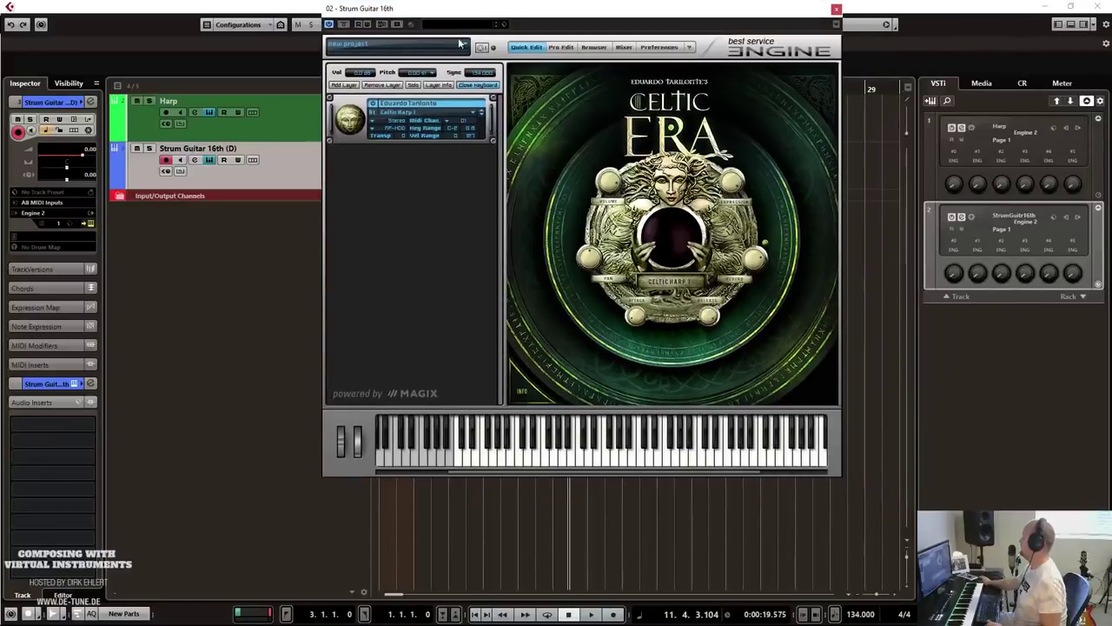
{"action": "left_click", "coordinate": [401, 115]}
{"action": "mouse_move", "coordinate": [426, 152]}
{"action": "mouse_move", "coordinate": [592, 217]}
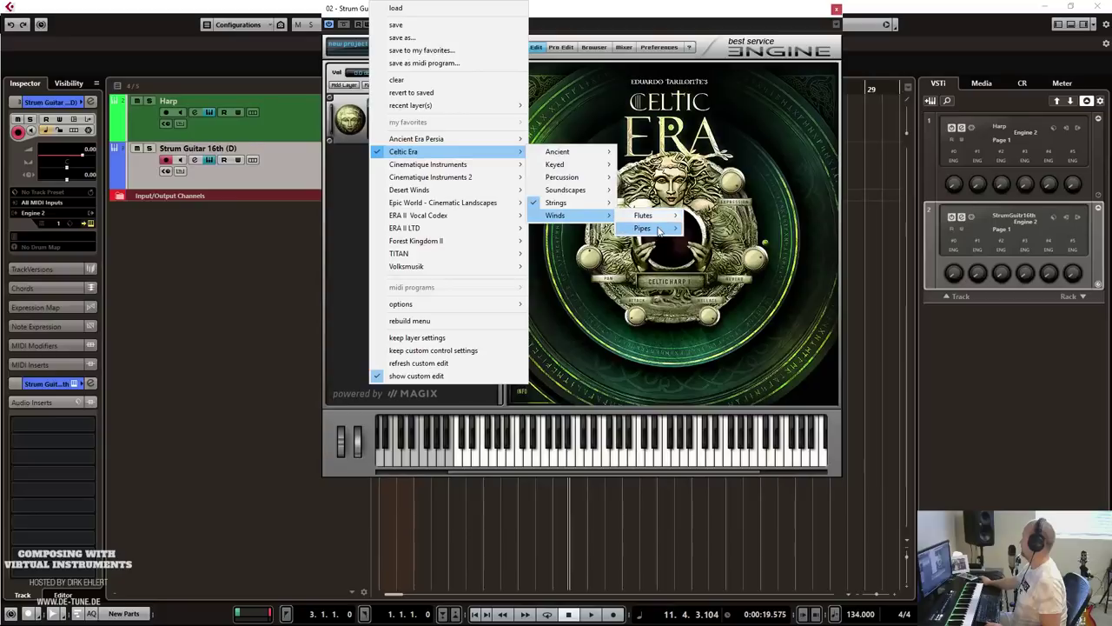
{"action": "mouse_move", "coordinate": [660, 230]}
{"action": "left_click", "coordinate": [686, 229]}
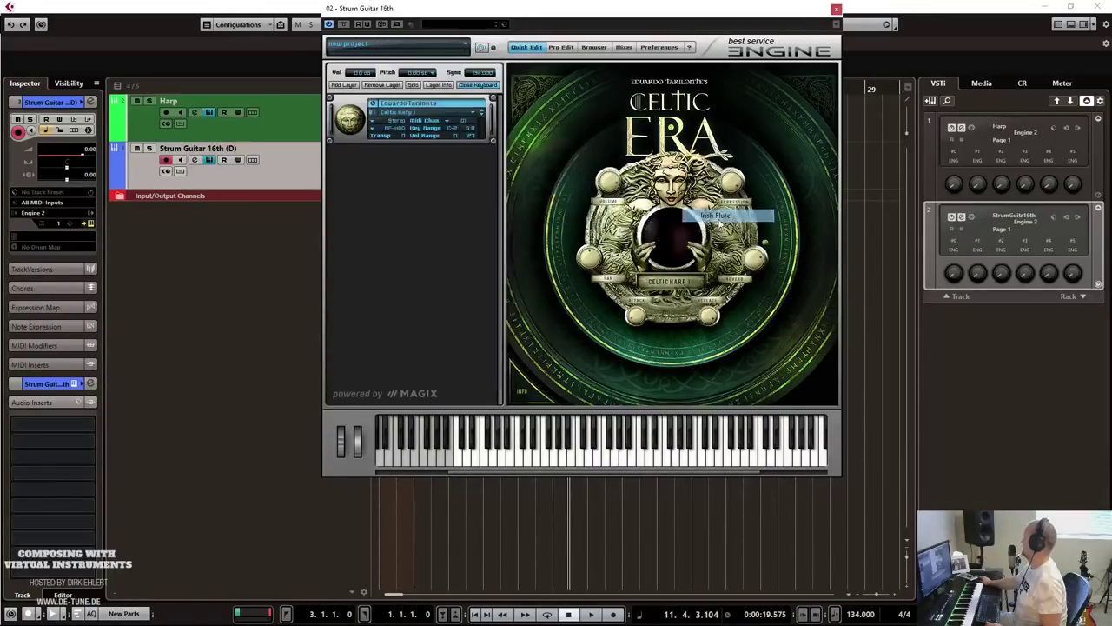
Rename the duplicated track Irish Flute and close its instrument window.
{"action": "double_click", "coordinate": [209, 147]}
{"action": "type", "text": "Irish Flute"}
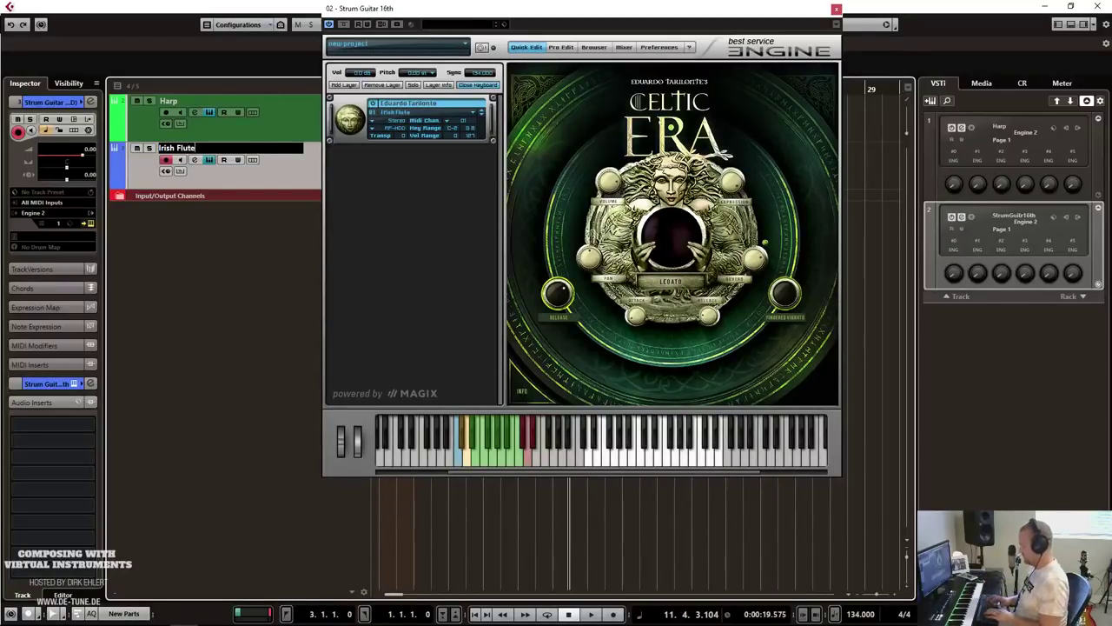
{"action": "key", "text": "Return"}
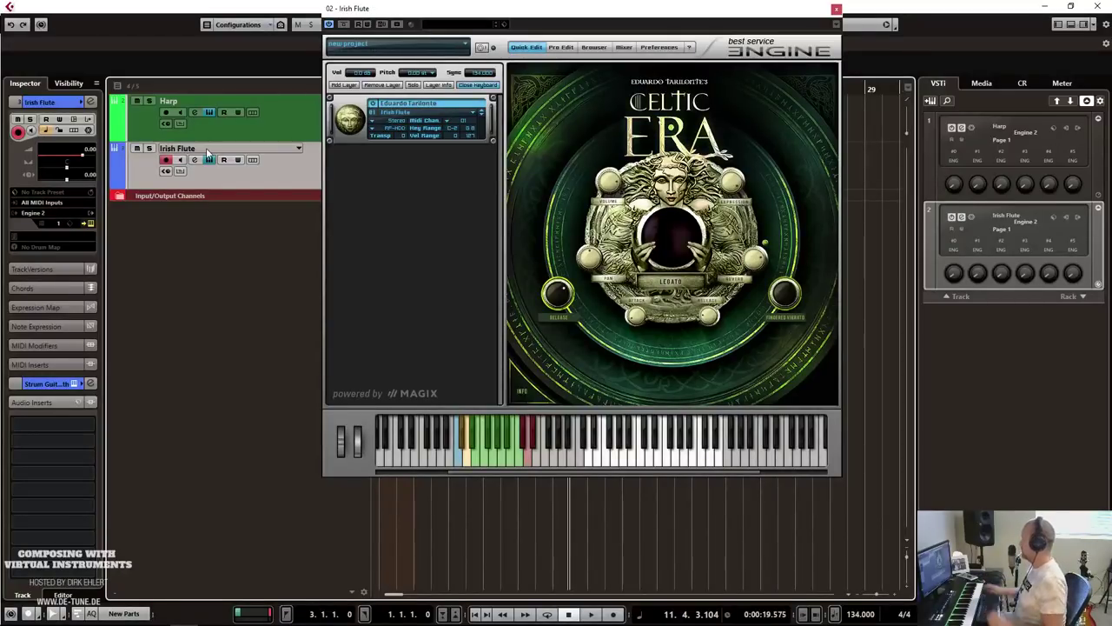
{"action": "key", "text": "Escape"}
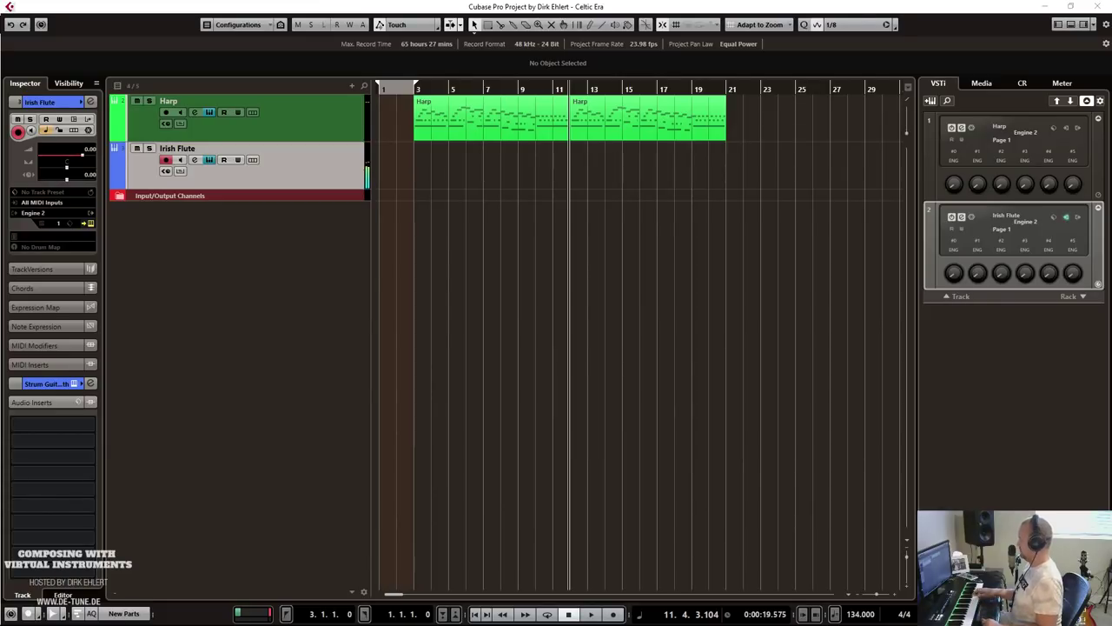
Play the harp parts from bar 3 to rehearse an Irish Flute melody over them, and return to bar 3.
{"action": "key", "text": "KP_1"}
{"action": "key", "text": "space"}
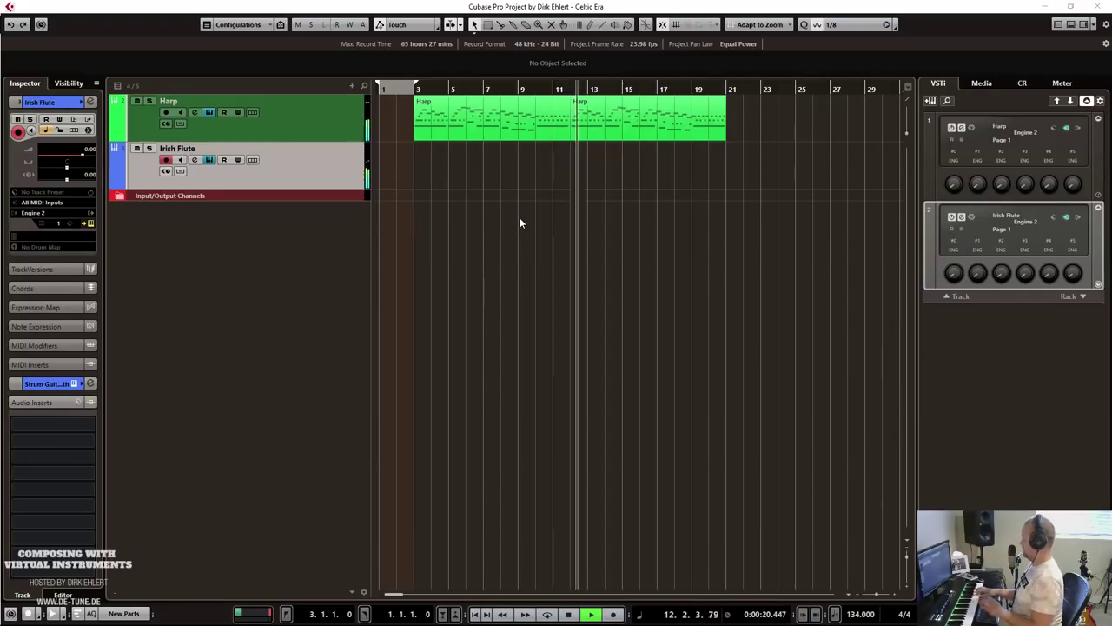
{"action": "key", "text": "space"}
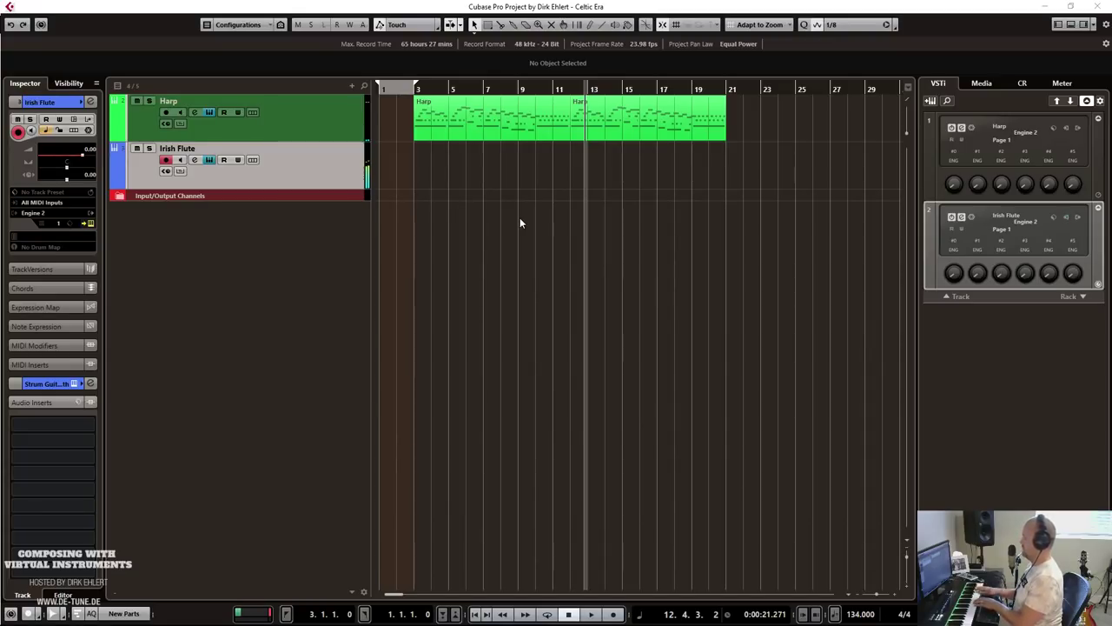
{"action": "key", "text": "KP_1"}
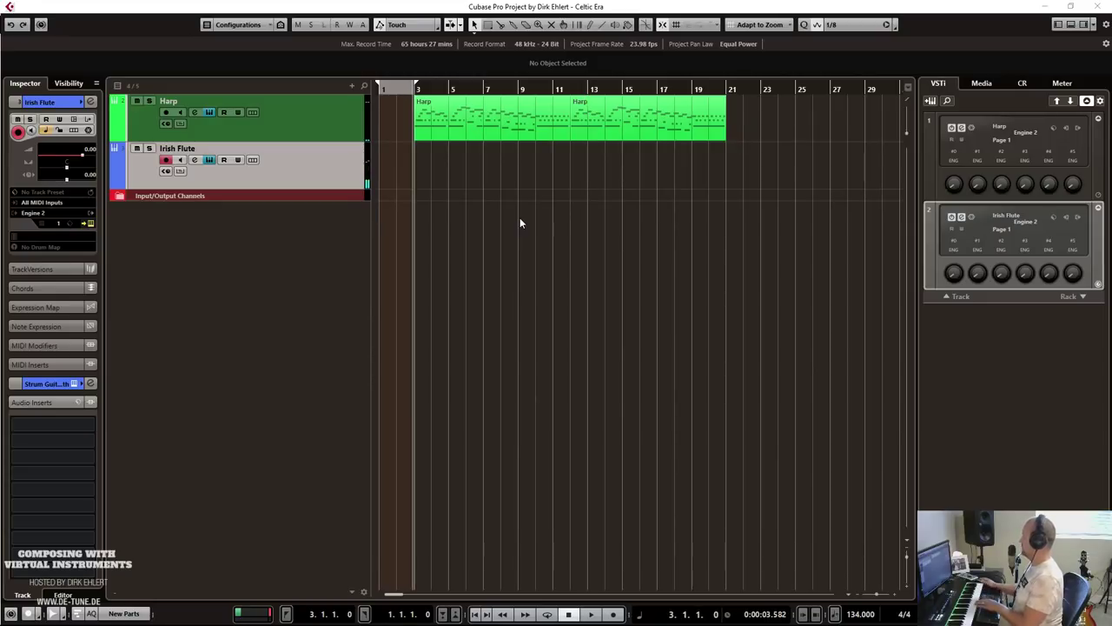
Record a melody on the Irish Flute track from bar 10 to about bar 20.
{"action": "left_click", "coordinate": [536, 90]}
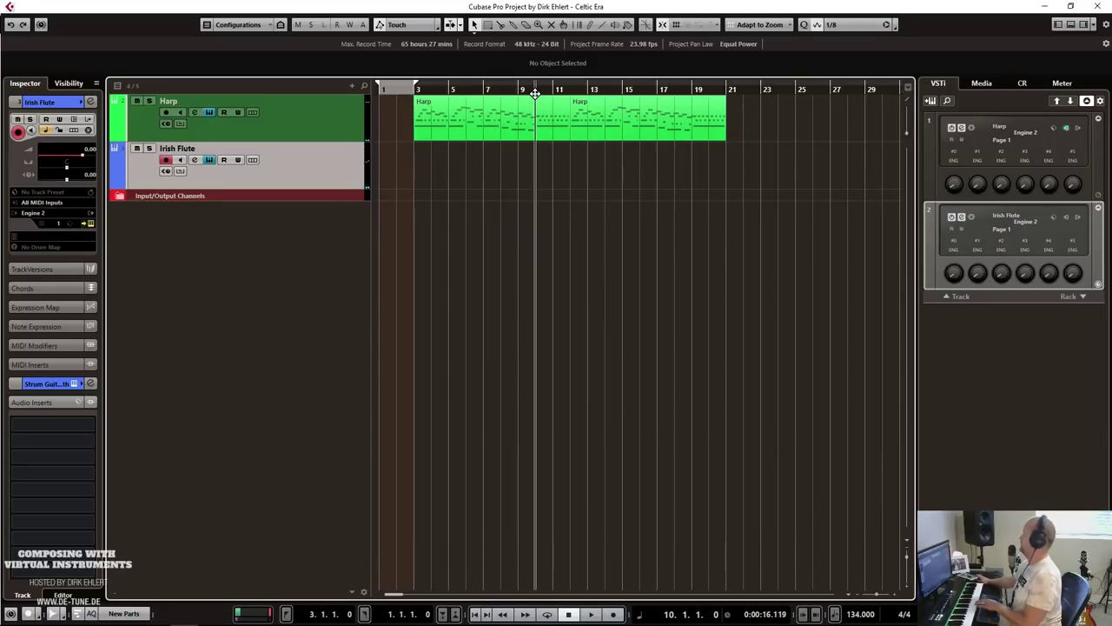
{"action": "key", "text": "KP_Multiply"}
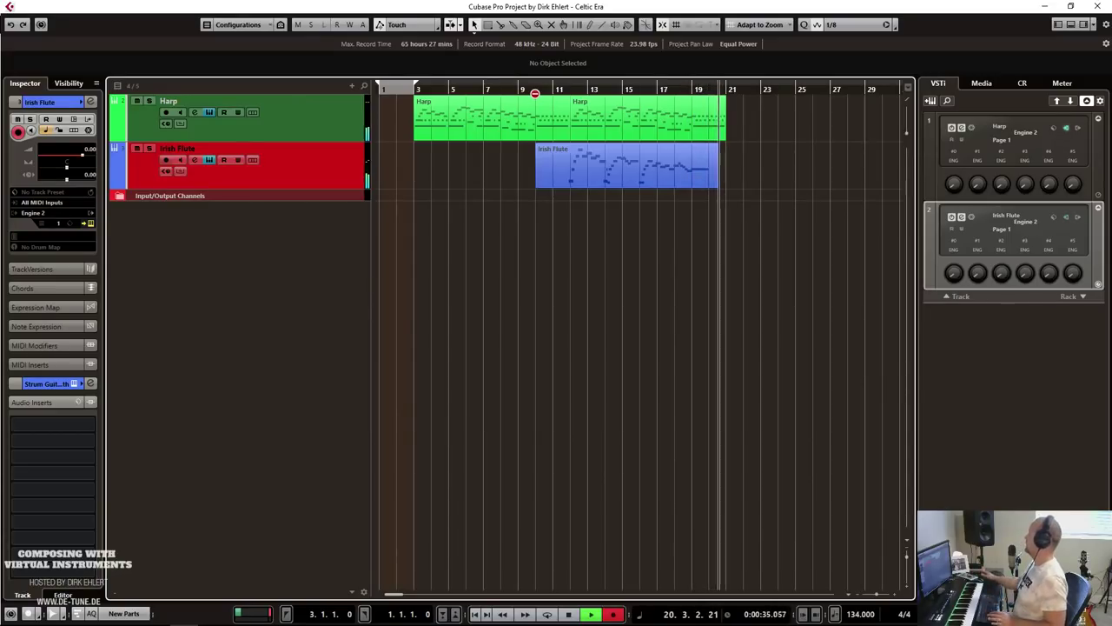
{"action": "key", "text": "space"}
Open the recorded Irish Flute part and shift all its notes slightly later so the first one starts exactly at bar 12.
{"action": "double_click", "coordinate": [552, 182]}
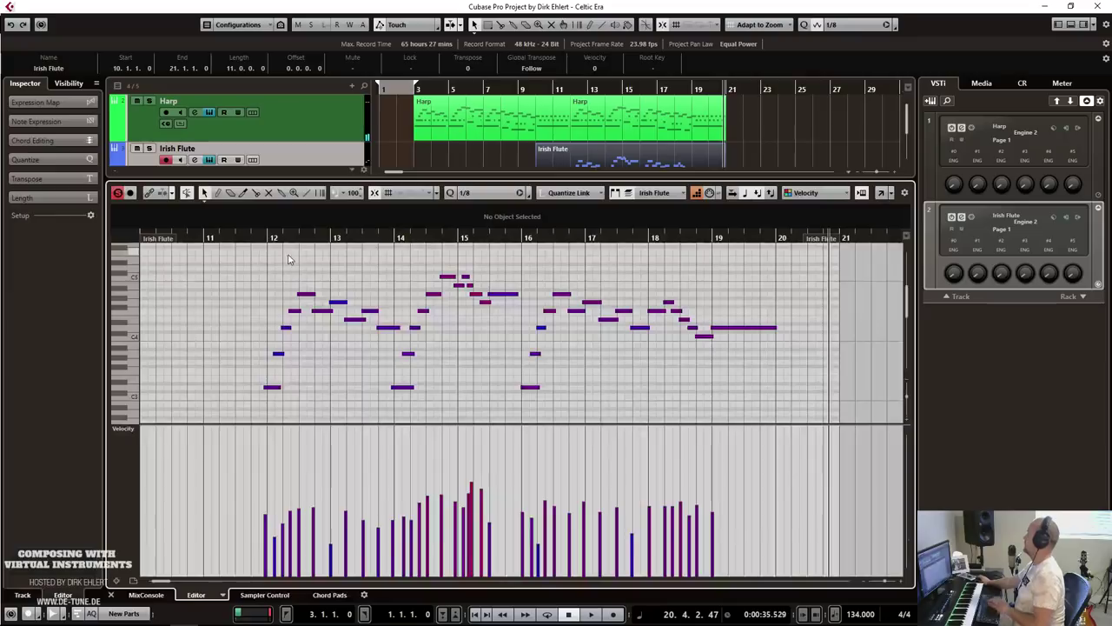
{"action": "left_click_drag", "start_coordinate": [269, 393], "coordinate": [272, 393]}
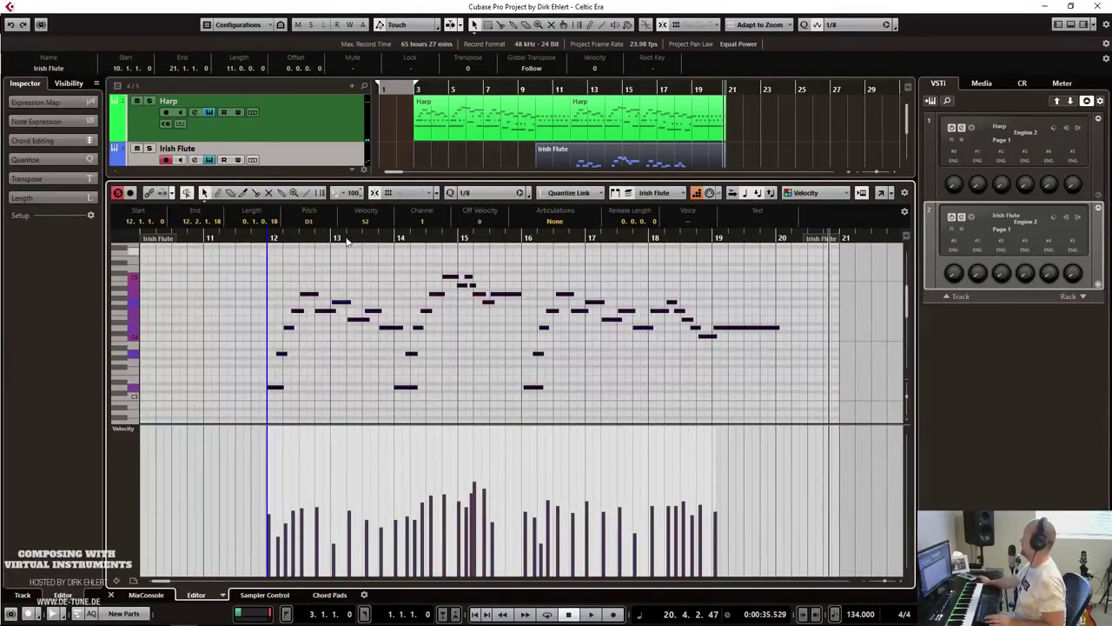
Play the Irish Flute melody from bar 12, and again from about bar 11, to check its opening phrases.
{"action": "key", "text": "space"}
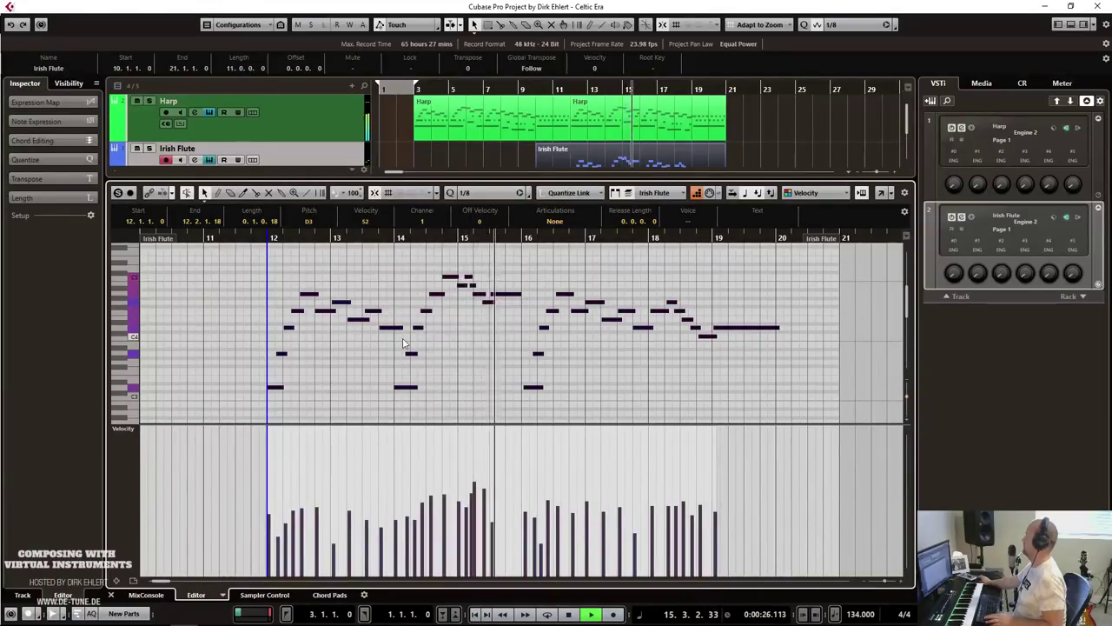
{"action": "key", "text": "space"}
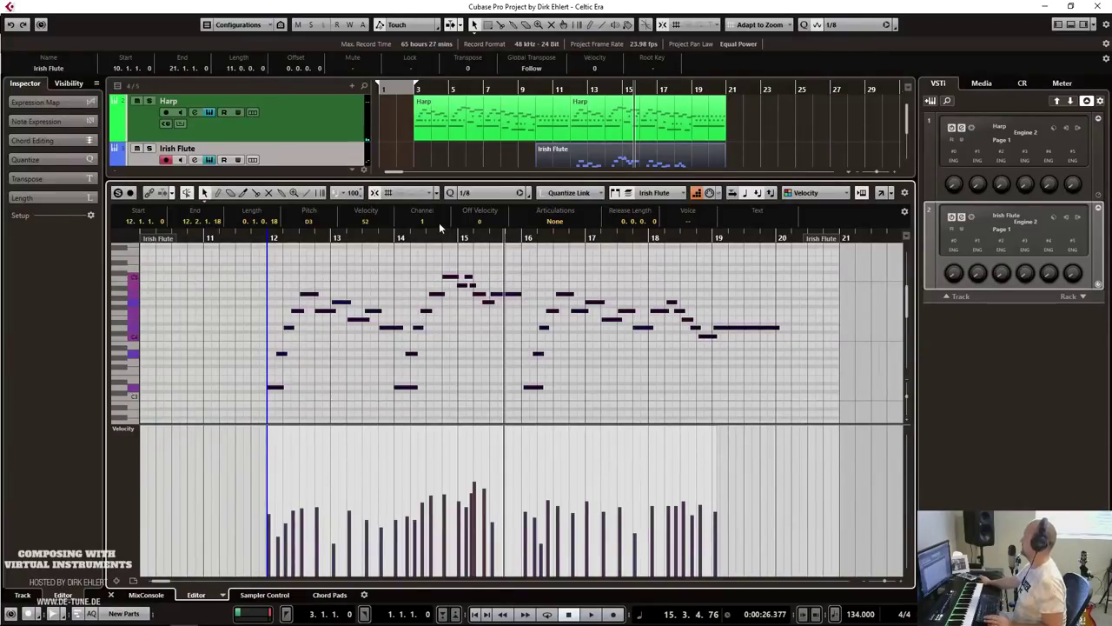
{"action": "left_click_drag", "start_coordinate": [447, 253], "coordinate": [222, 445]}
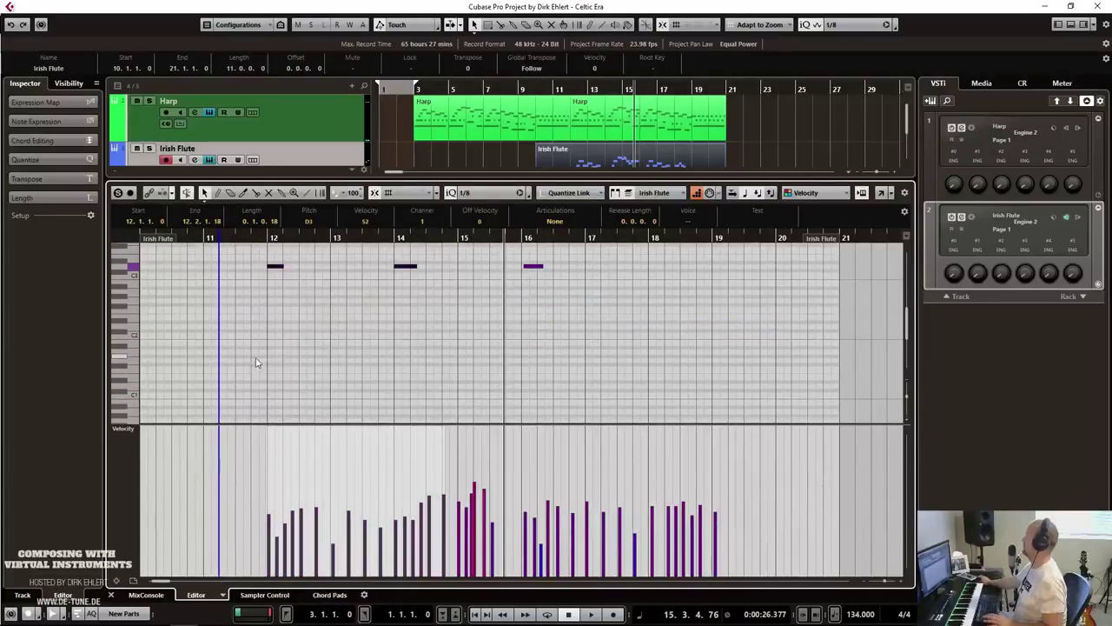
{"action": "scroll", "coordinate": [265, 260], "scroll_direction": "up", "scroll_amount": 5}
{"action": "key", "text": "h"}
{"action": "key", "text": "space"}
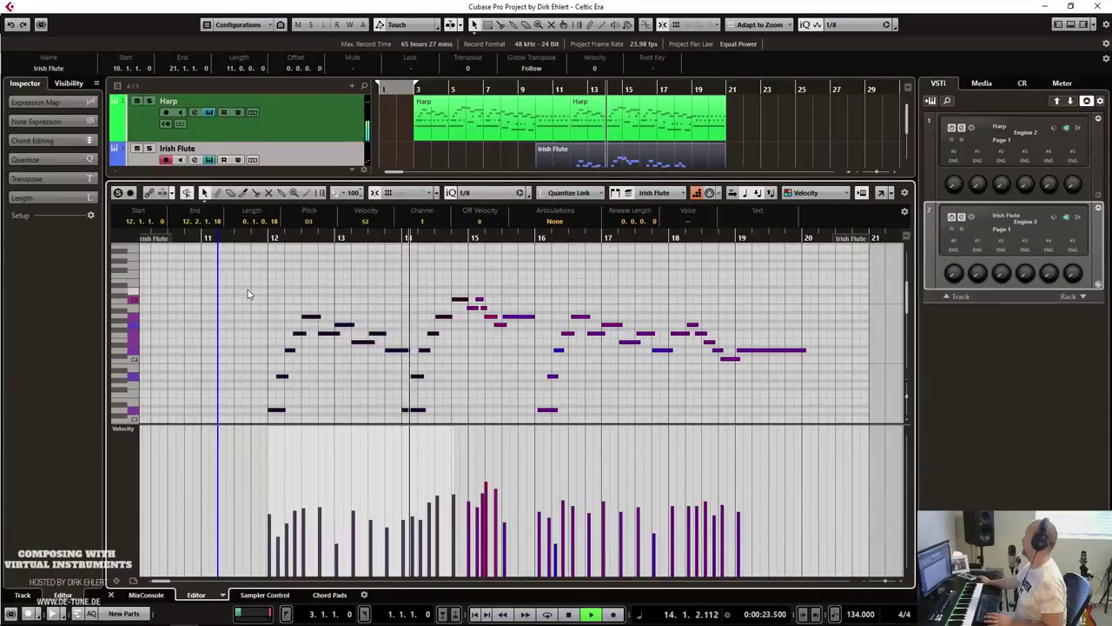
{"action": "key", "text": "space"}
Delete the low D3 notes at the start of bars 12 and 14 and play the part again from bar 12.
{"action": "left_click", "coordinate": [418, 376]}
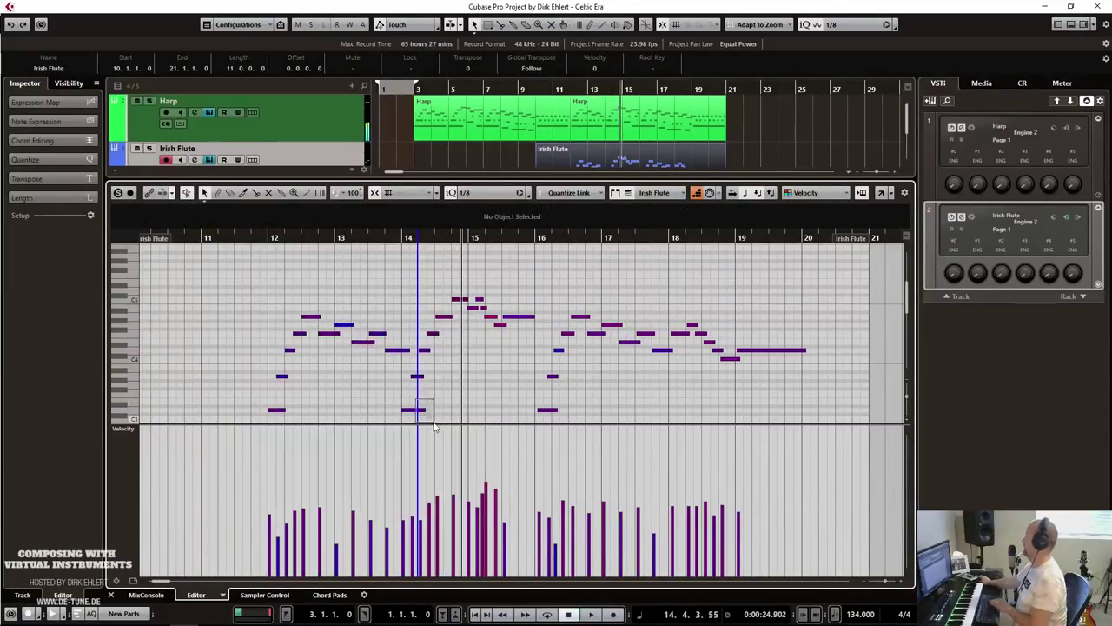
{"action": "key", "text": "ctrl+z"}
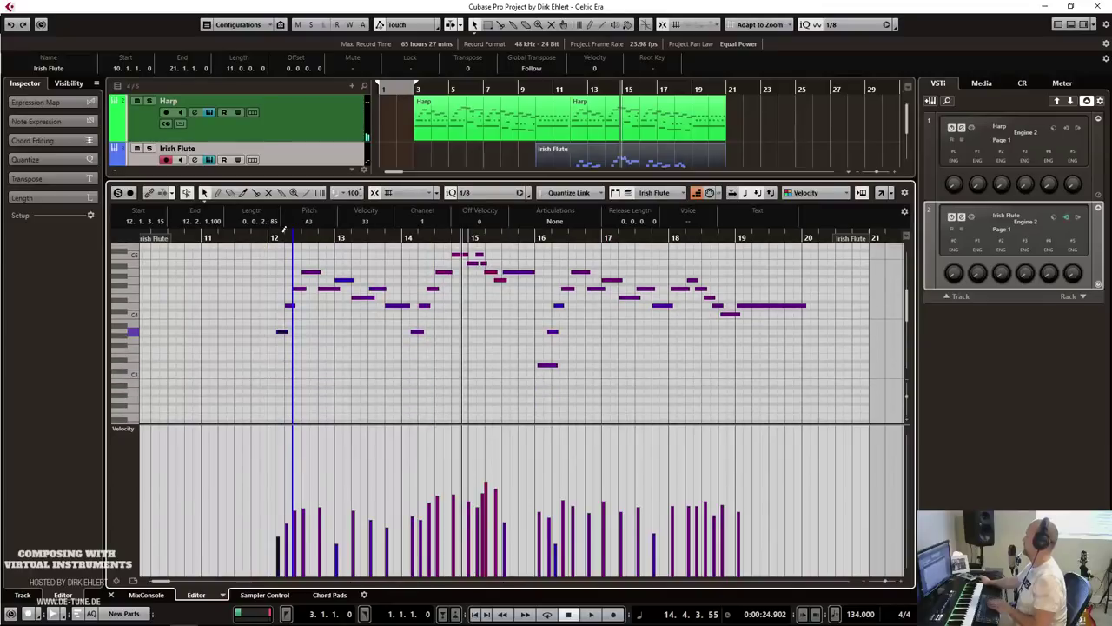
{"action": "key", "text": "space"}
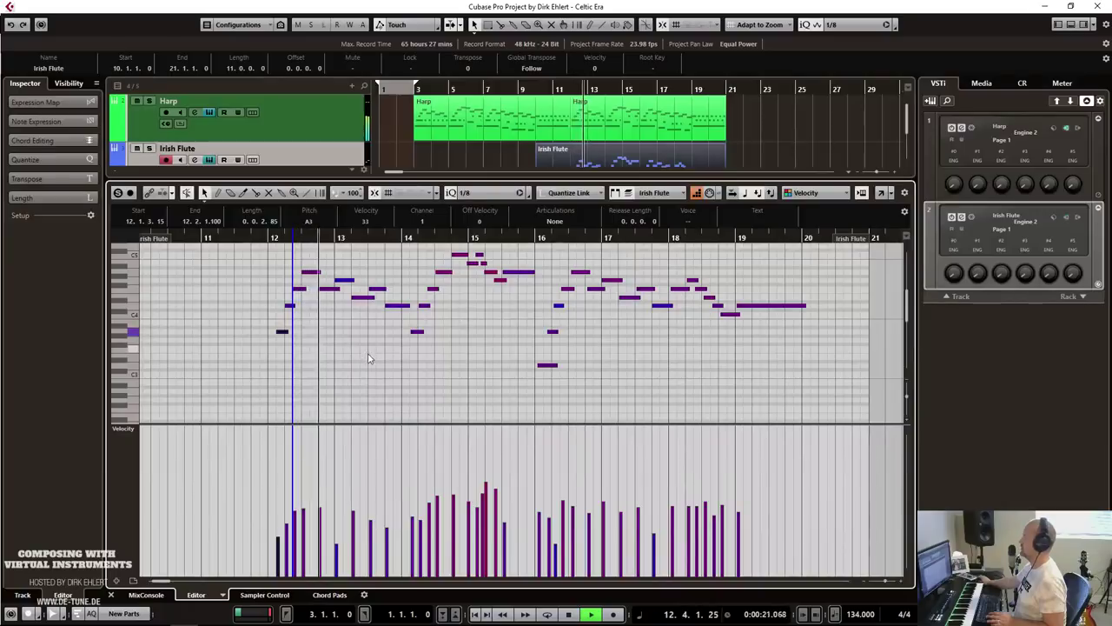
{"action": "scroll", "coordinate": [404, 365], "scroll_direction": "up", "scroll_amount": 2}
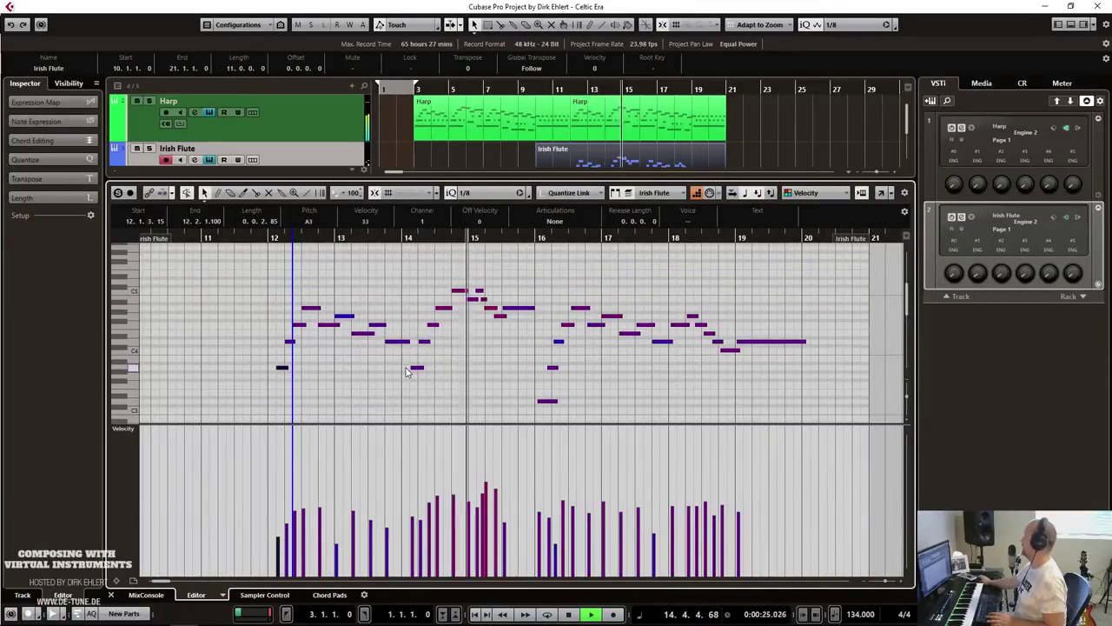
Delete the low D3 note at bar 16 and align the following notes so the first starts at 16.1.3.0.
{"action": "left_click", "coordinate": [547, 401]}
{"action": "key", "text": "space"}
{"action": "key", "text": "Delete"}
{"action": "left_click_drag", "start_coordinate": [547, 391], "coordinate": [764, 261]}
{"action": "left_click", "coordinate": [551, 368]}
{"action": "key", "text": "q"}
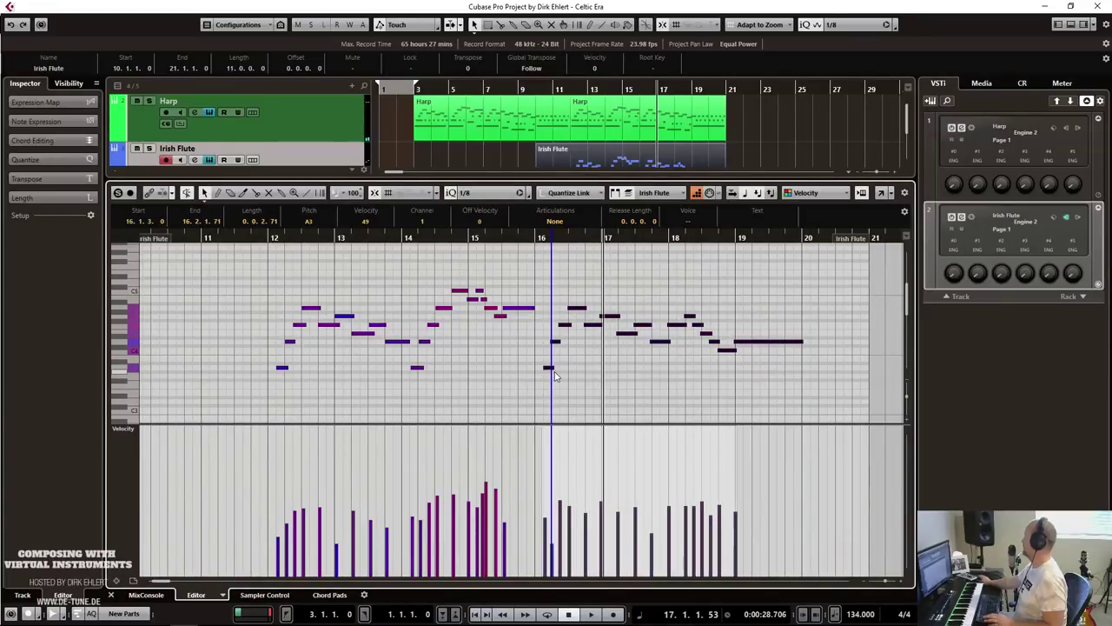
Play the corrected flute phrase from about bar 16 and close the note editor.
{"action": "left_click", "coordinate": [531, 238]}
{"action": "key", "text": "space"}
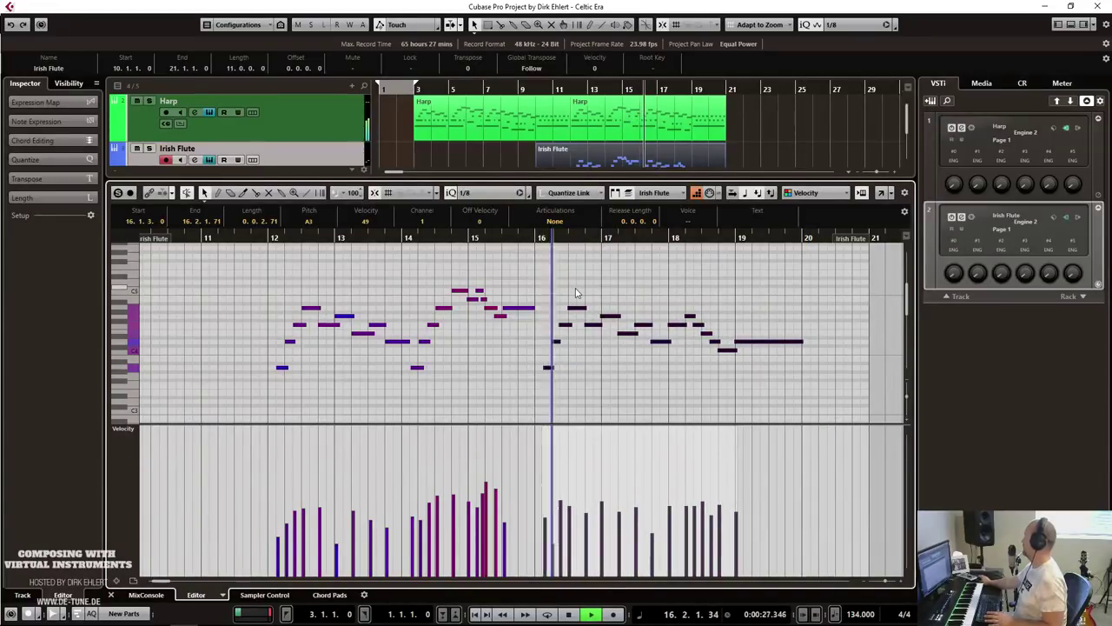
{"action": "key", "text": "space"}
{"action": "key", "text": "Return"}
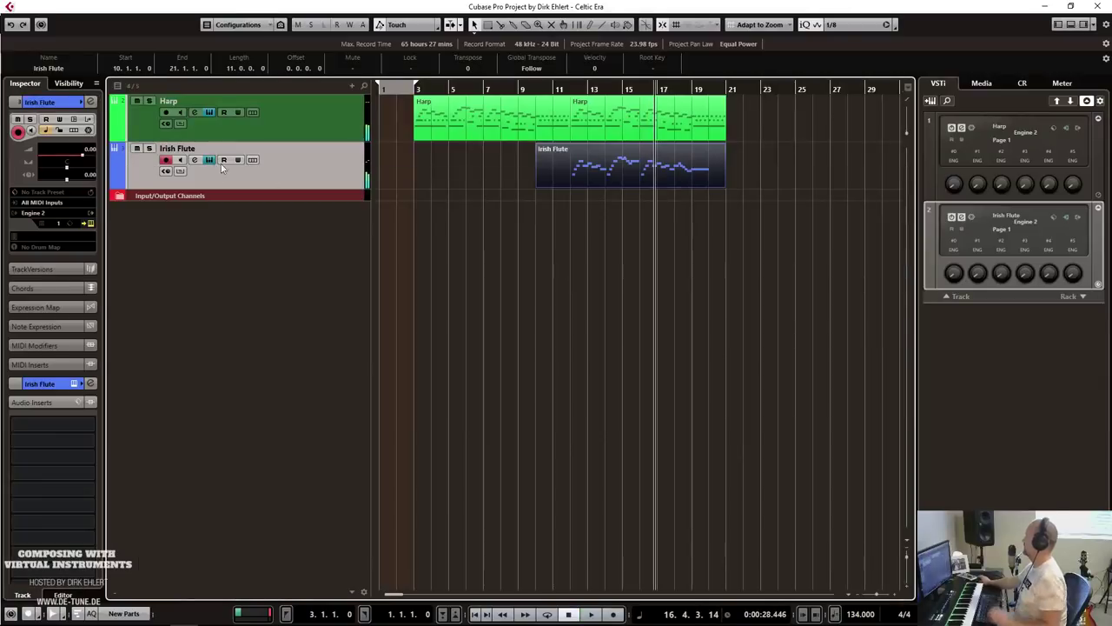
Set the Irish Flute track's delay to -45.
{"action": "double_click", "coordinate": [86, 175]}
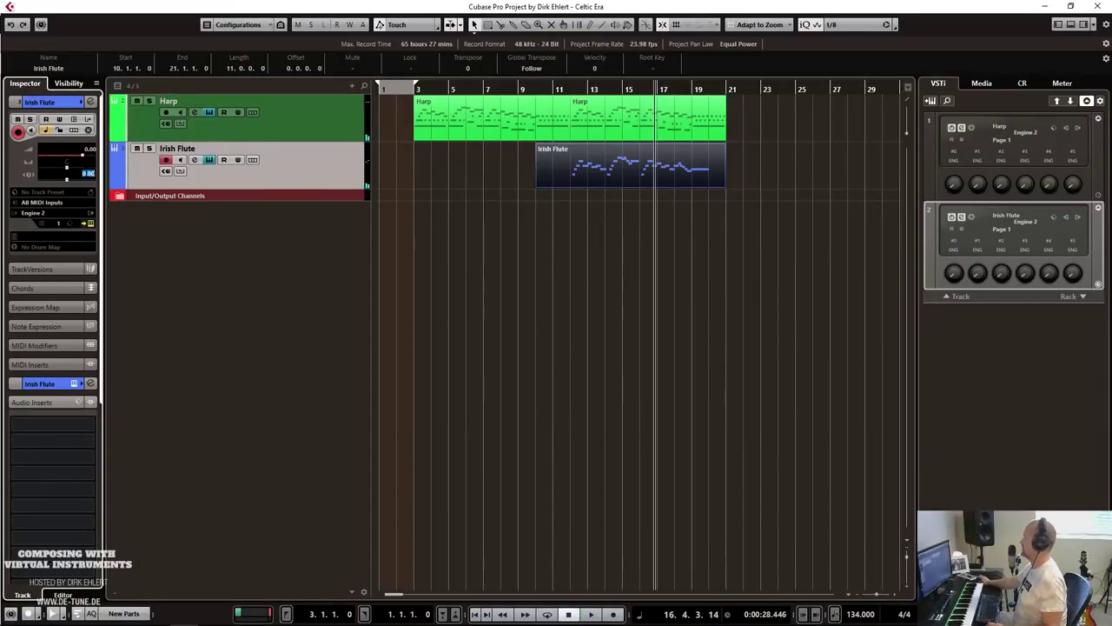
{"action": "type", "text": "-45"}
{"action": "key", "text": "Return"}
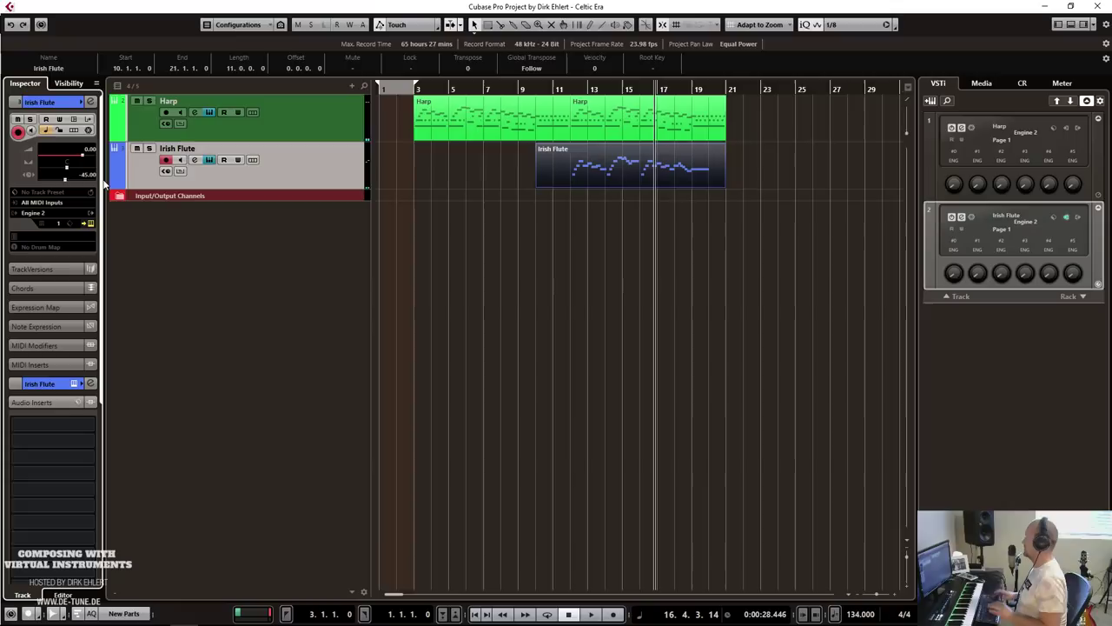
Play the arrangement from bar 10 and trim the start of the Irish Flute part to bar 12.
{"action": "left_click", "coordinate": [533, 88]}
{"action": "key", "text": "space"}
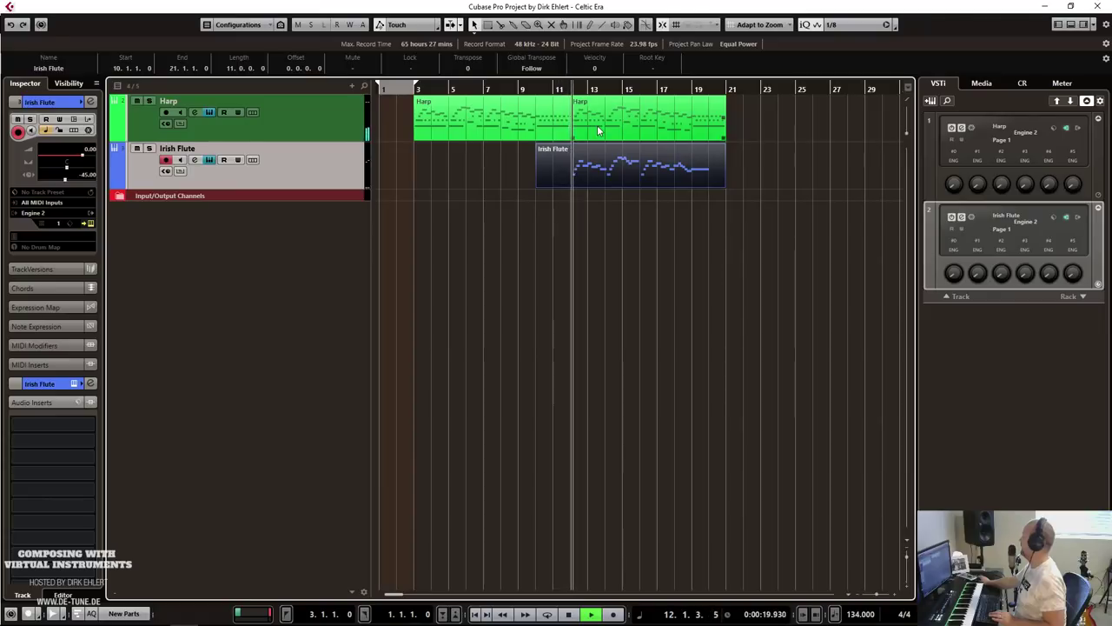
{"action": "left_click", "coordinate": [469, 149]}
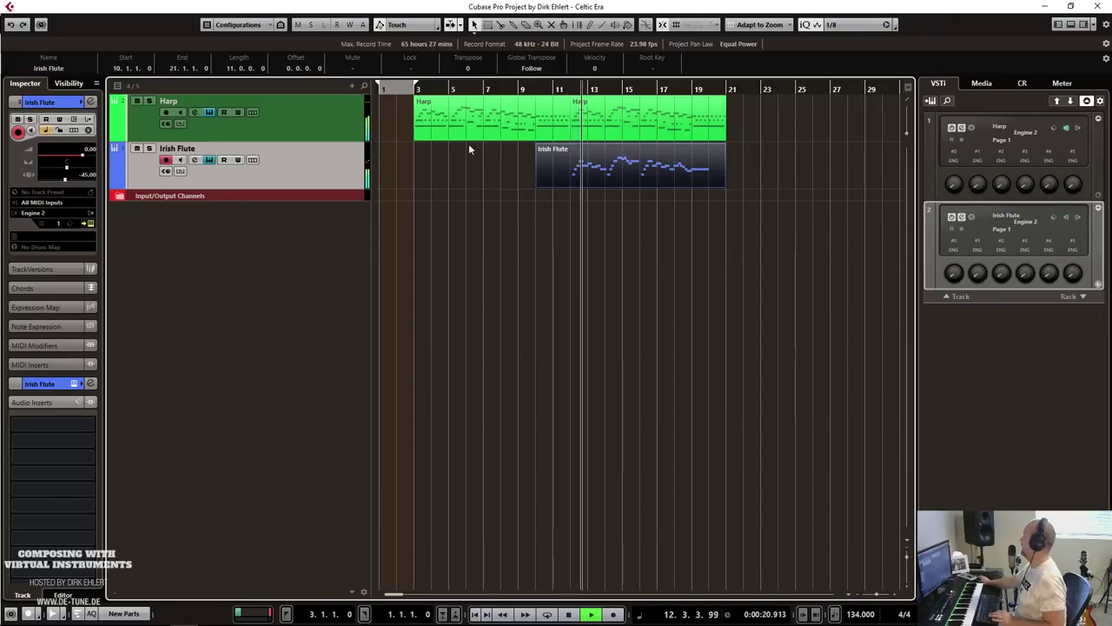
{"action": "key", "text": "space"}
{"action": "left_click_drag", "start_coordinate": [537, 187], "coordinate": [570, 189]}
Duplicate the Irish Flute track and delete the copied part from the new track.
{"action": "right_click", "coordinate": [290, 171]}
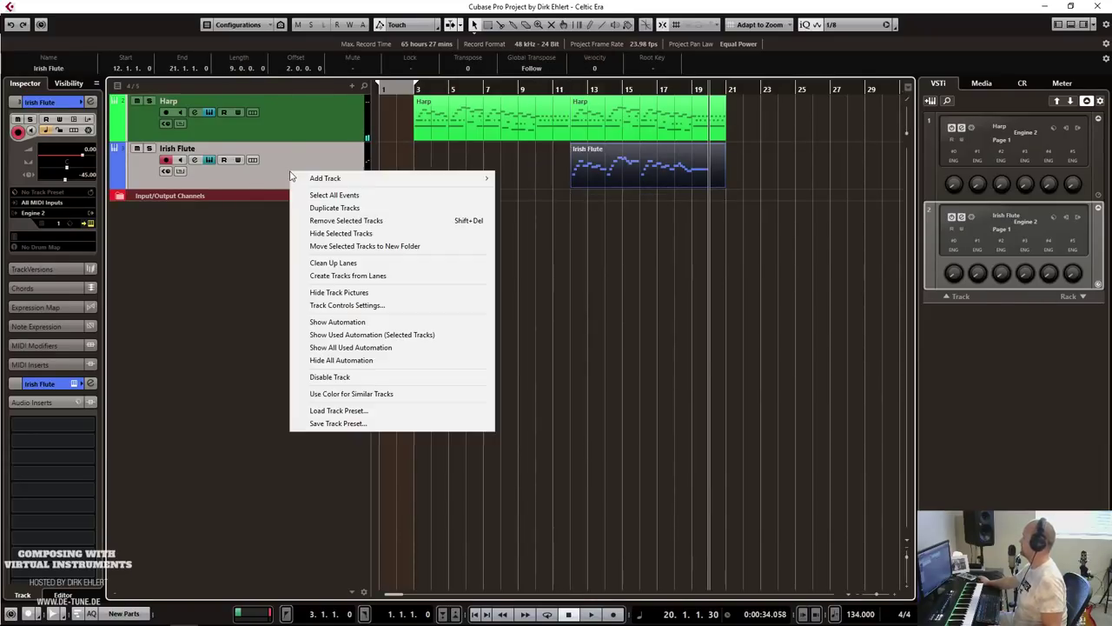
{"action": "left_click", "coordinate": [334, 209]}
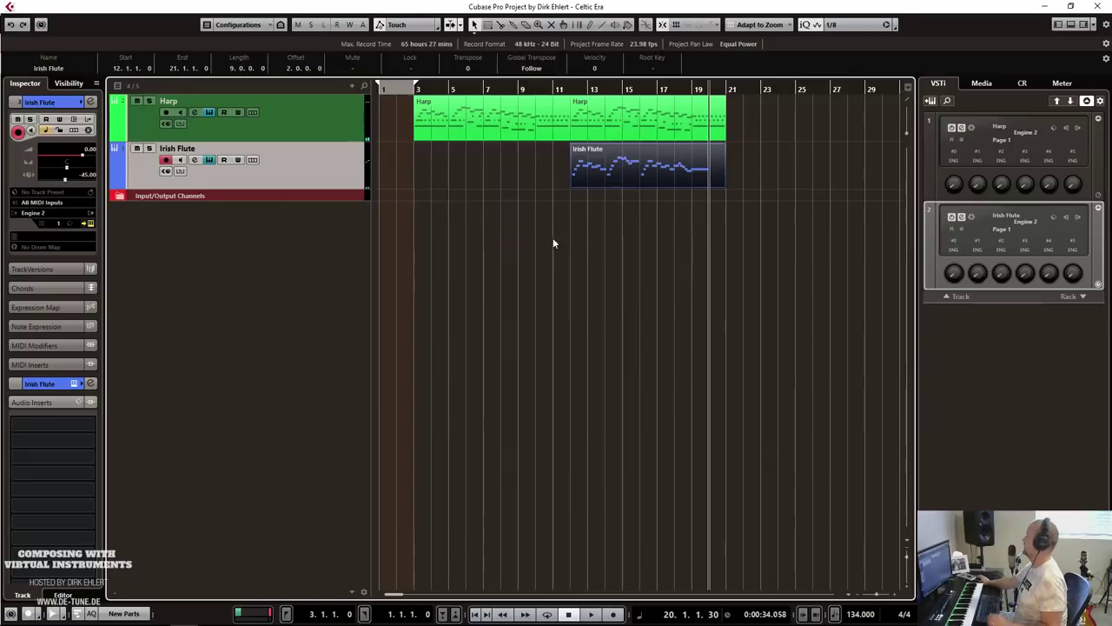
{"action": "left_click_drag", "start_coordinate": [842, 239], "coordinate": [455, 200]}
{"action": "key", "text": "Delete"}
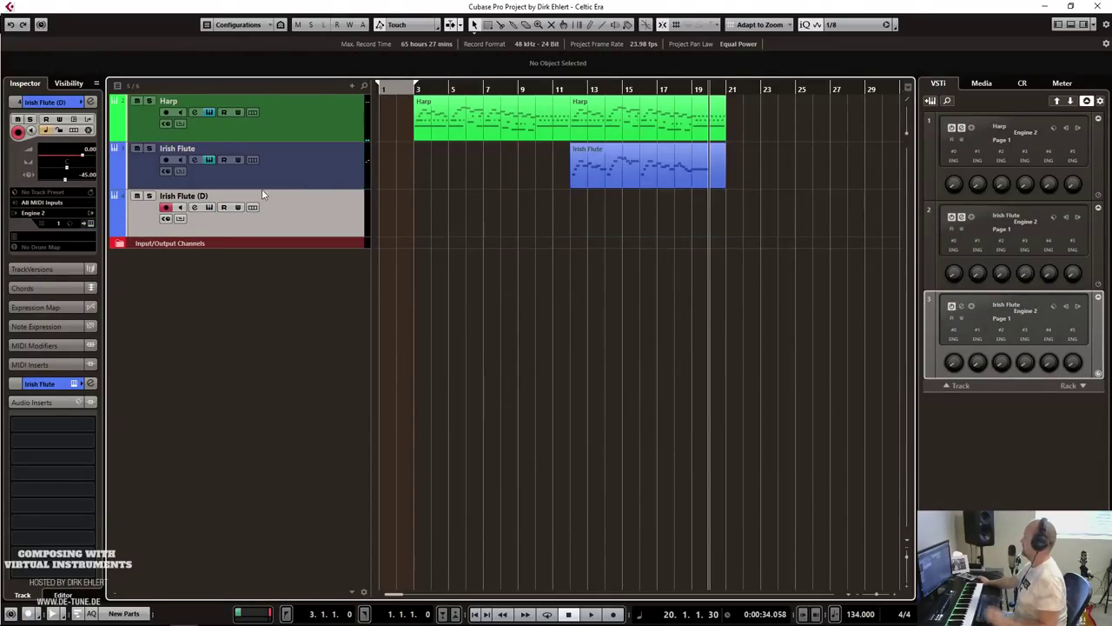
Rename the duplicated track Fiddle and colour it turquoise.
{"action": "double_click", "coordinate": [201, 196]}
{"action": "type", "text": "F"}
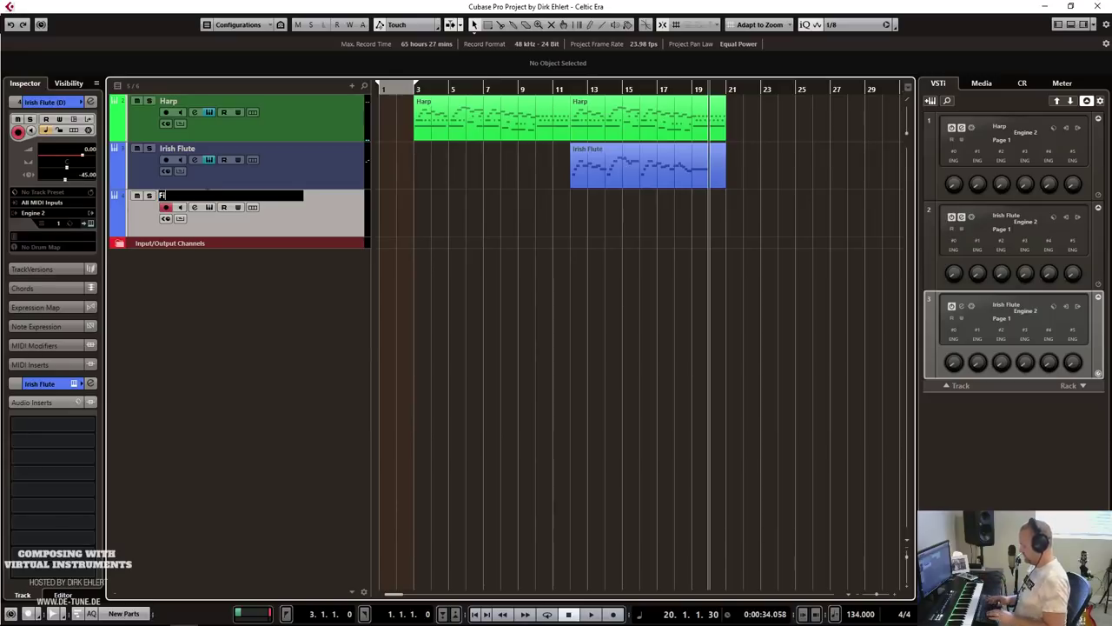
{"action": "type", "text": "iddle"}
{"action": "key", "text": "Return"}
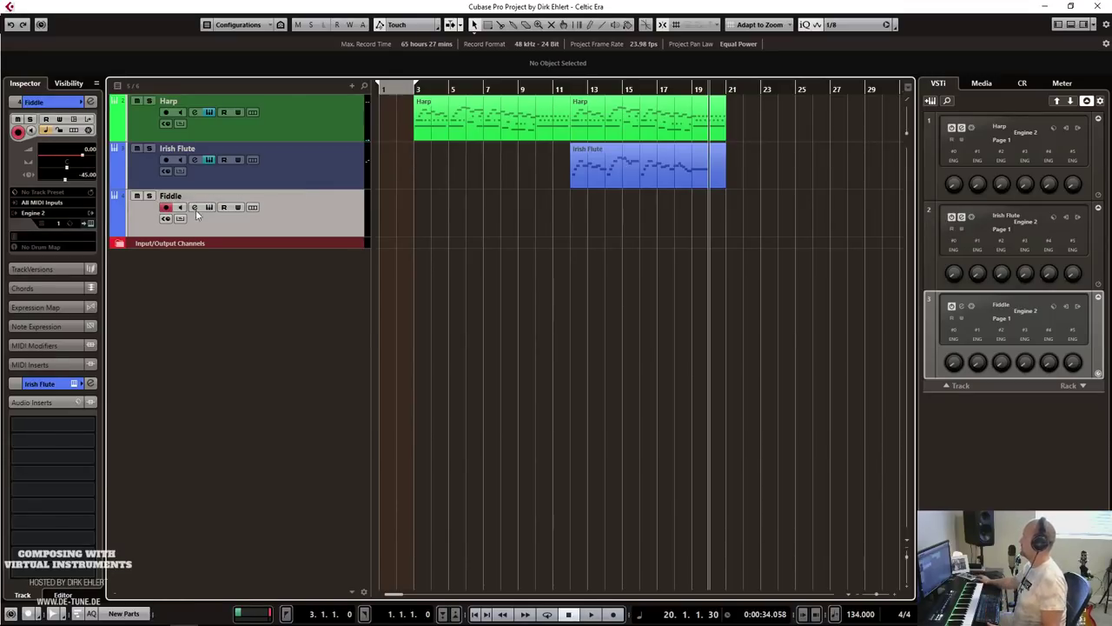
{"action": "left_click", "coordinate": [76, 104]}
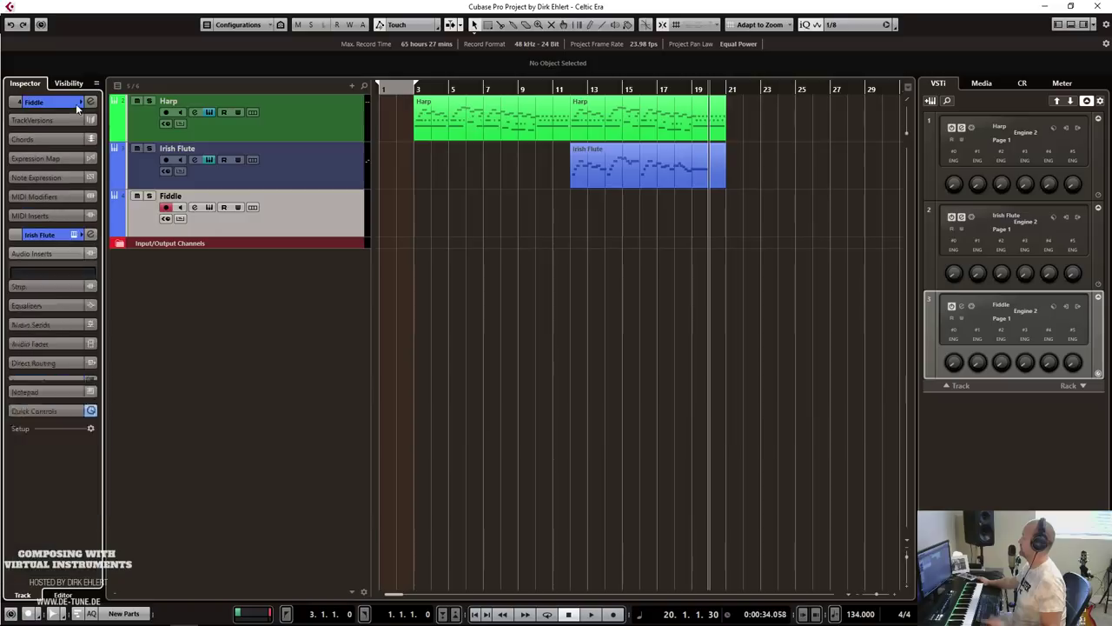
{"action": "left_click", "coordinate": [80, 102]}
{"action": "left_click", "coordinate": [204, 102]}
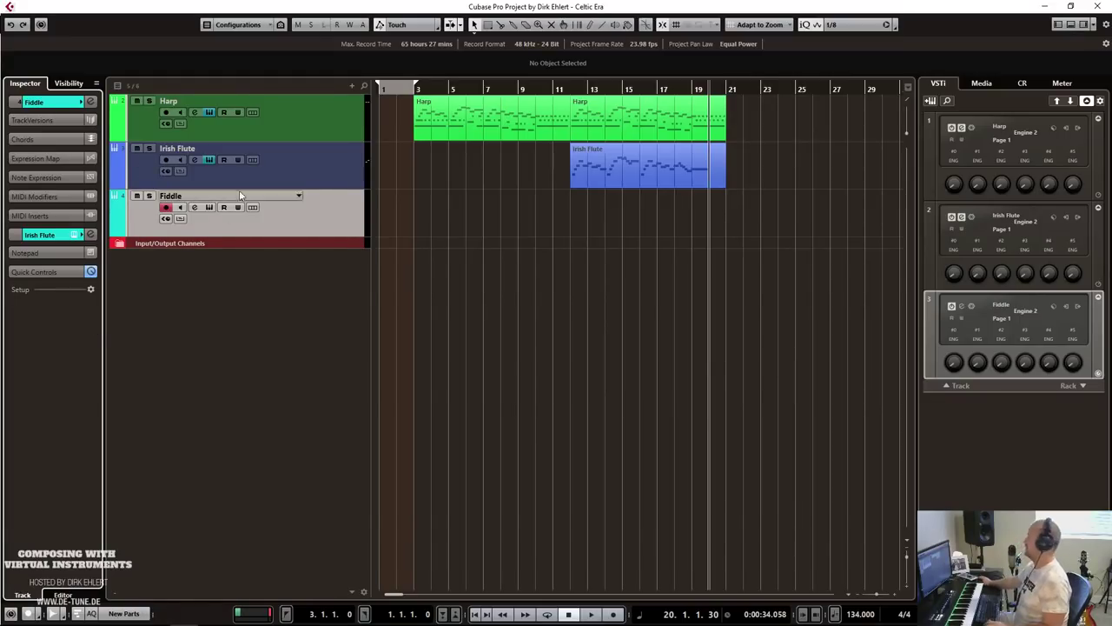
Reduce the heights of the Harp, Irish Flute and Fiddle tracks to compact rows.
{"action": "left_click", "coordinate": [265, 174]}
{"action": "left_click_drag", "start_coordinate": [293, 140], "coordinate": [291, 118]}
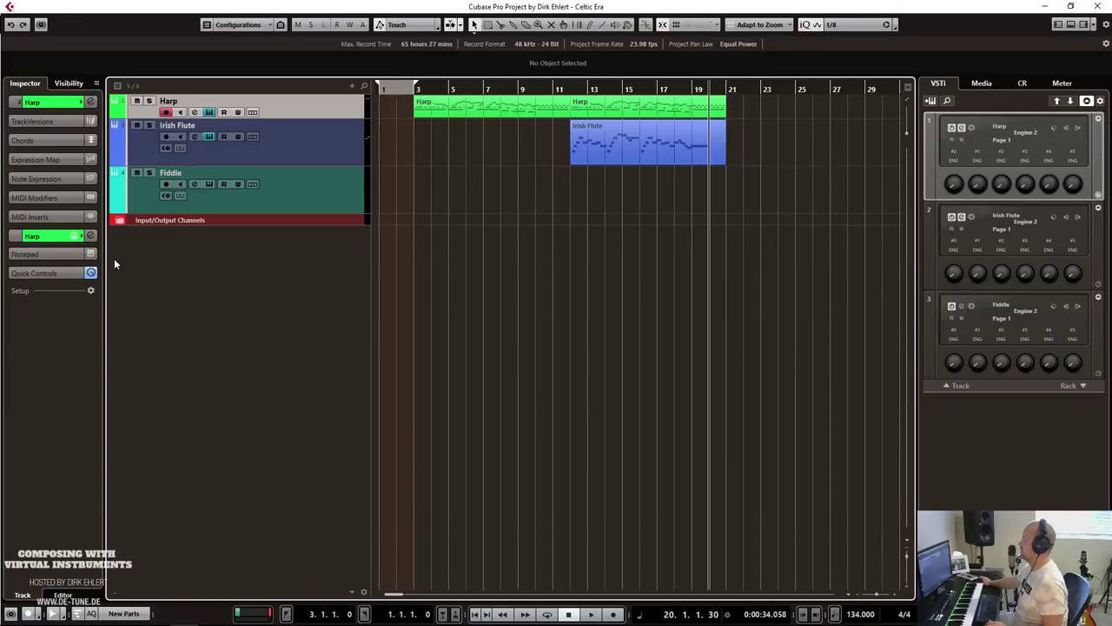
{"action": "left_click_drag", "start_coordinate": [302, 164], "coordinate": [300, 143]}
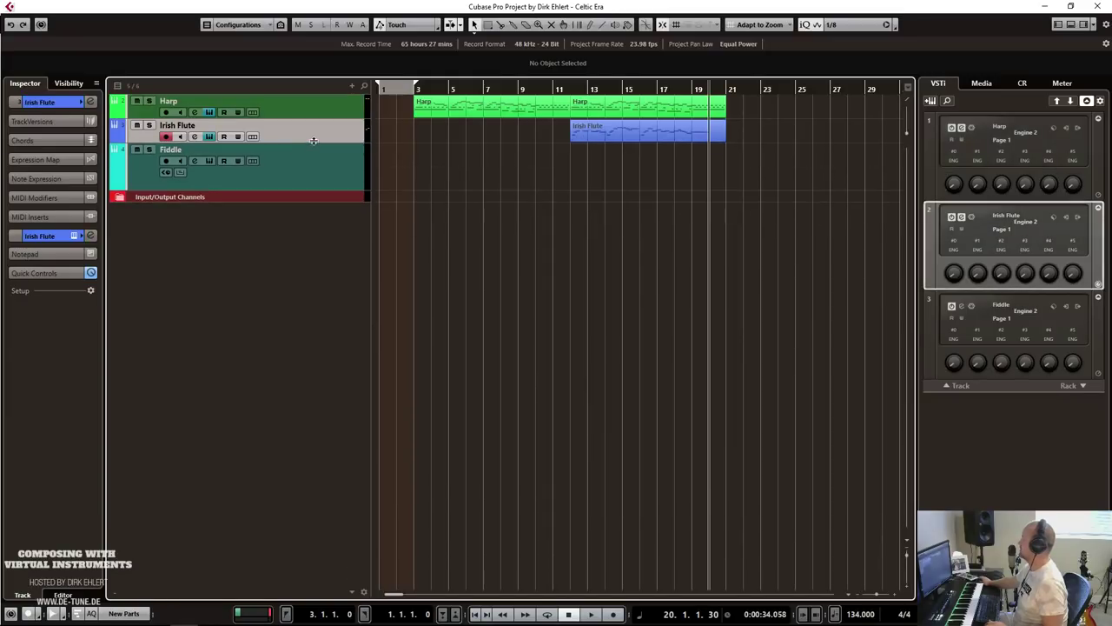
{"action": "left_click_drag", "start_coordinate": [301, 191], "coordinate": [312, 165]}
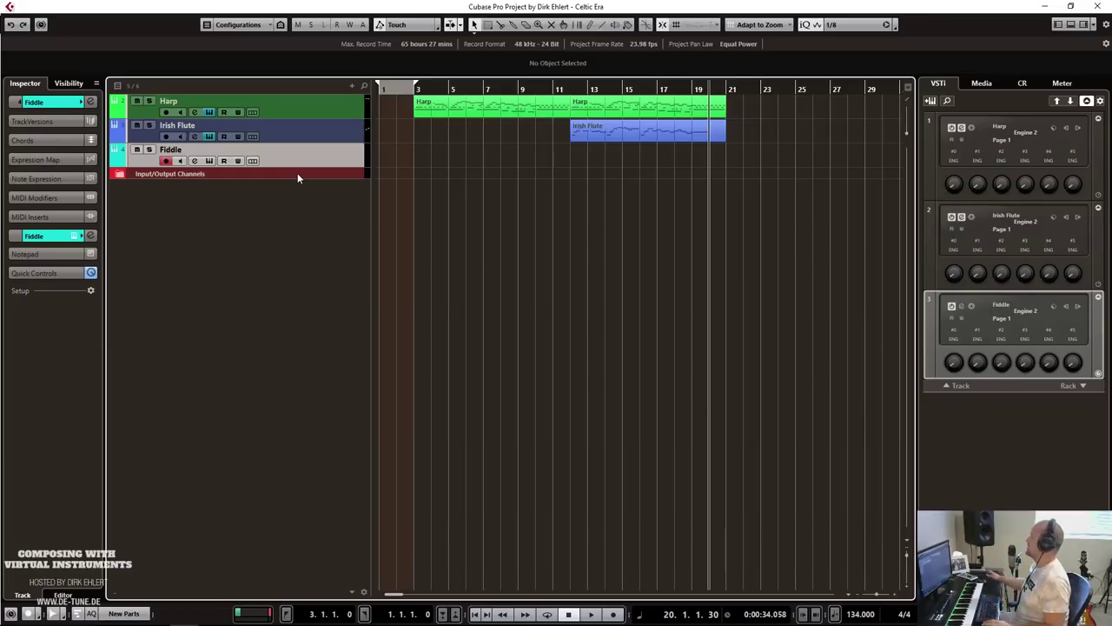
{"action": "left_click", "coordinate": [325, 128]}
{"action": "left_click", "coordinate": [331, 111]}
{"action": "left_click", "coordinate": [338, 128]}
{"action": "left_click", "coordinate": [331, 111]}
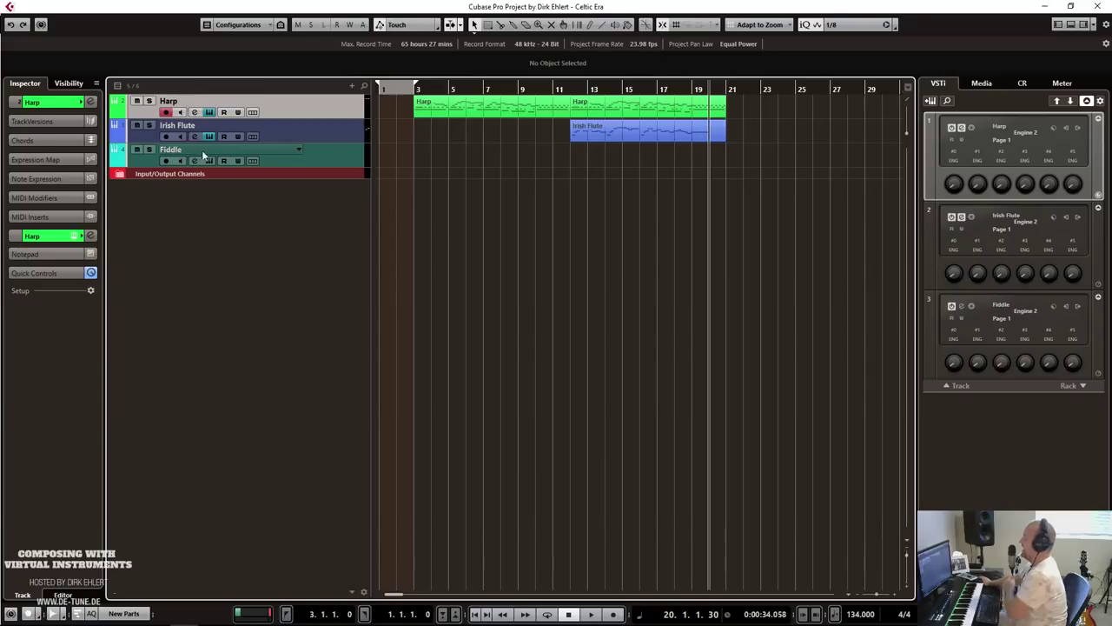
{"action": "left_click", "coordinate": [267, 133]}
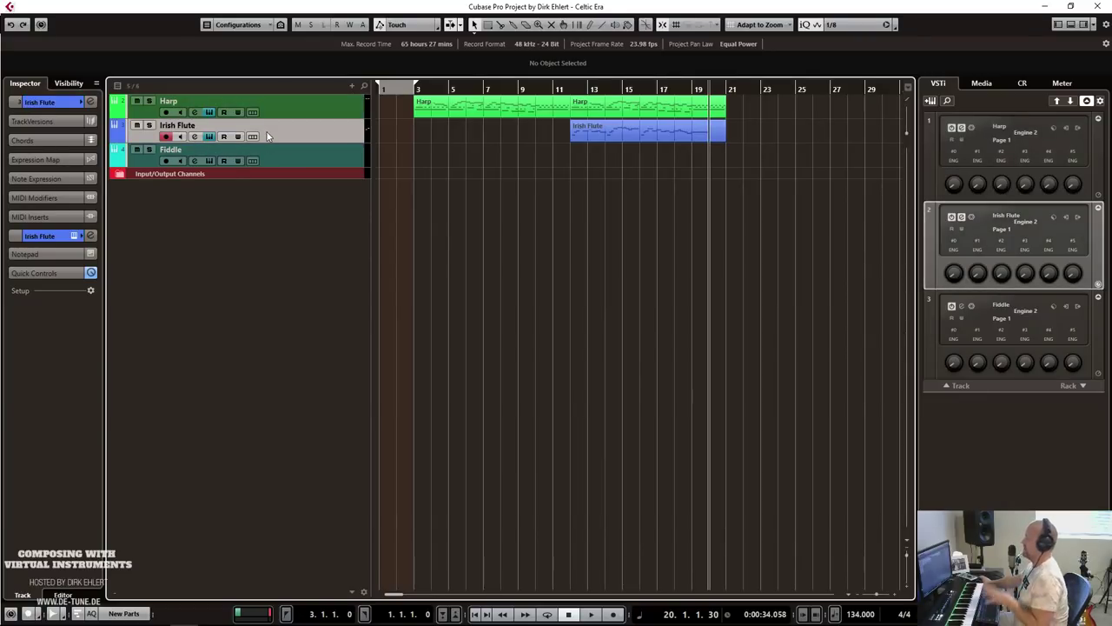
{"action": "key", "text": "Down"}
{"action": "key", "text": "Up"}
{"action": "key", "text": "Up"}
{"action": "left_click", "coordinate": [333, 124]}
{"action": "left_click", "coordinate": [334, 155]}
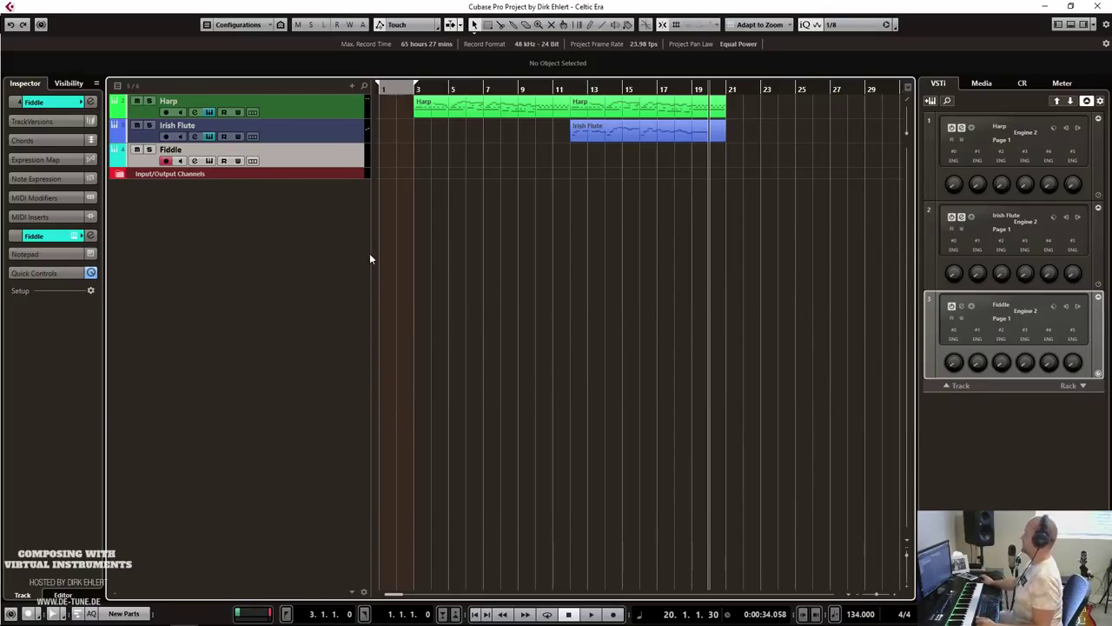
{"action": "left_click", "coordinate": [322, 112], "text": "shift"}
{"action": "left_click", "coordinate": [323, 114]}
{"action": "left_click", "coordinate": [322, 115], "text": "shift"}
{"action": "left_click", "coordinate": [323, 163]}
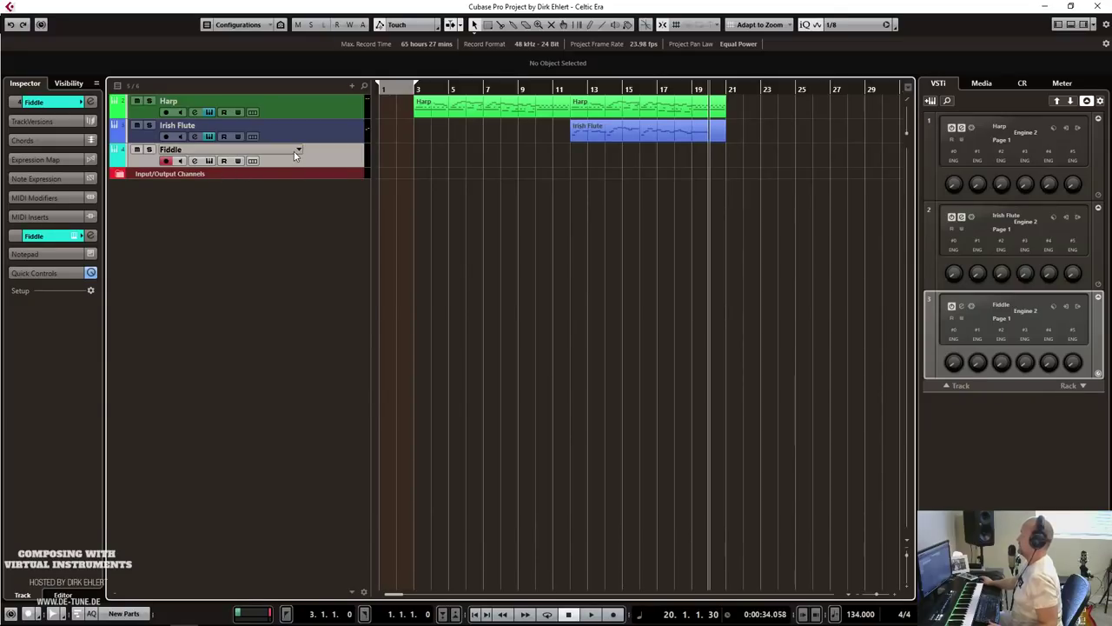
Load the Celtic Era Strings patch Fiddle into the Fiddle track's instrument and move its window clear of the track list.
{"action": "left_click", "coordinate": [74, 237]}
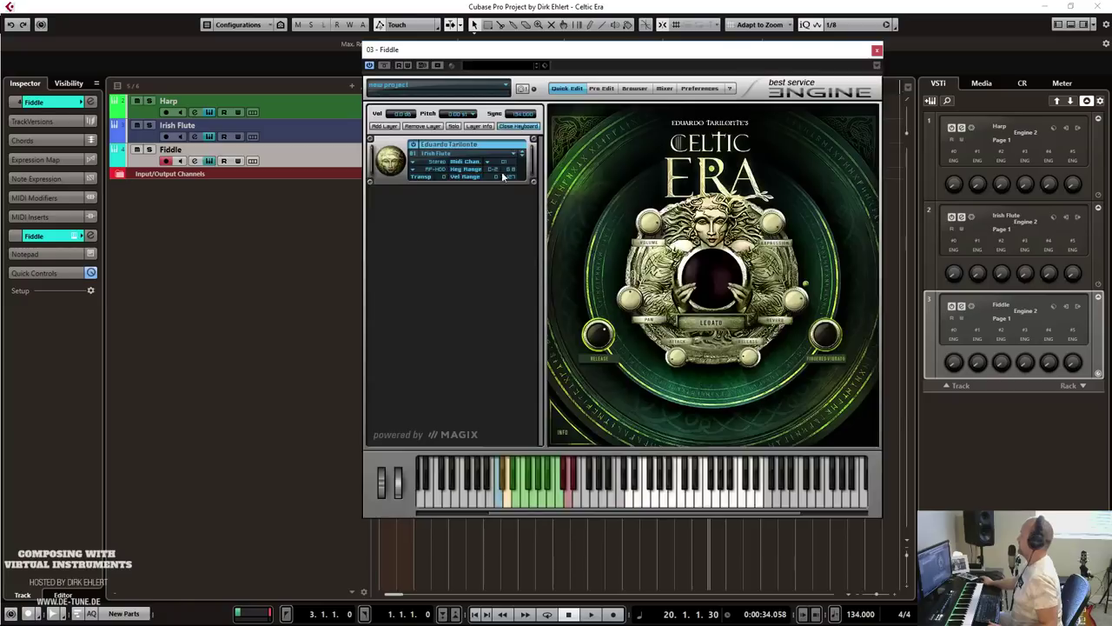
{"action": "left_click", "coordinate": [440, 154]}
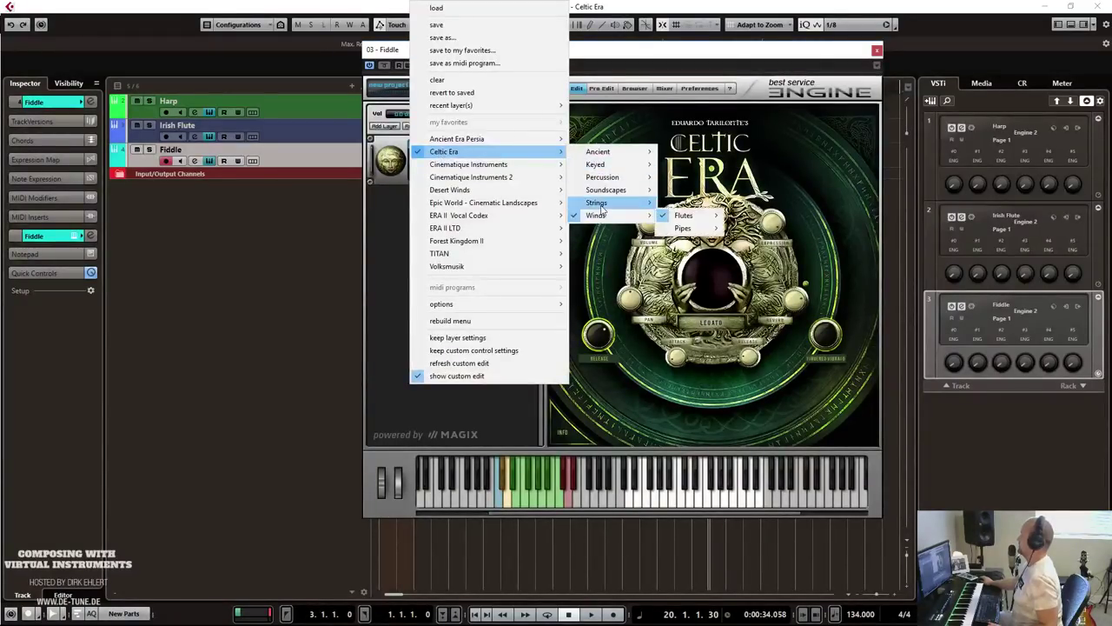
{"action": "mouse_move", "coordinate": [602, 209]}
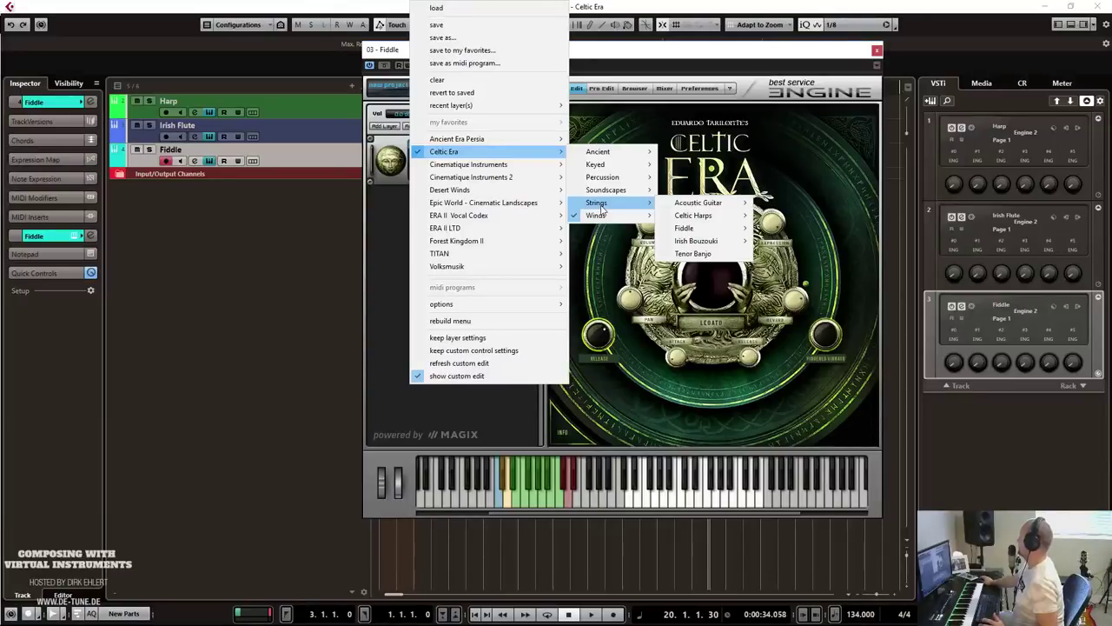
{"action": "mouse_move", "coordinate": [703, 229]}
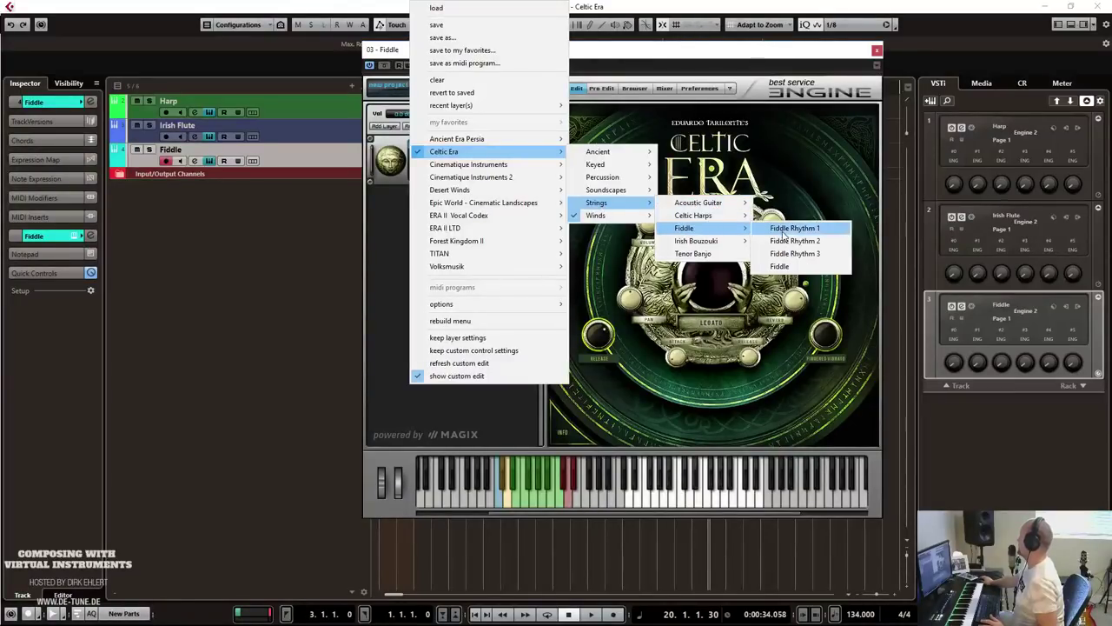
{"action": "left_click", "coordinate": [780, 266]}
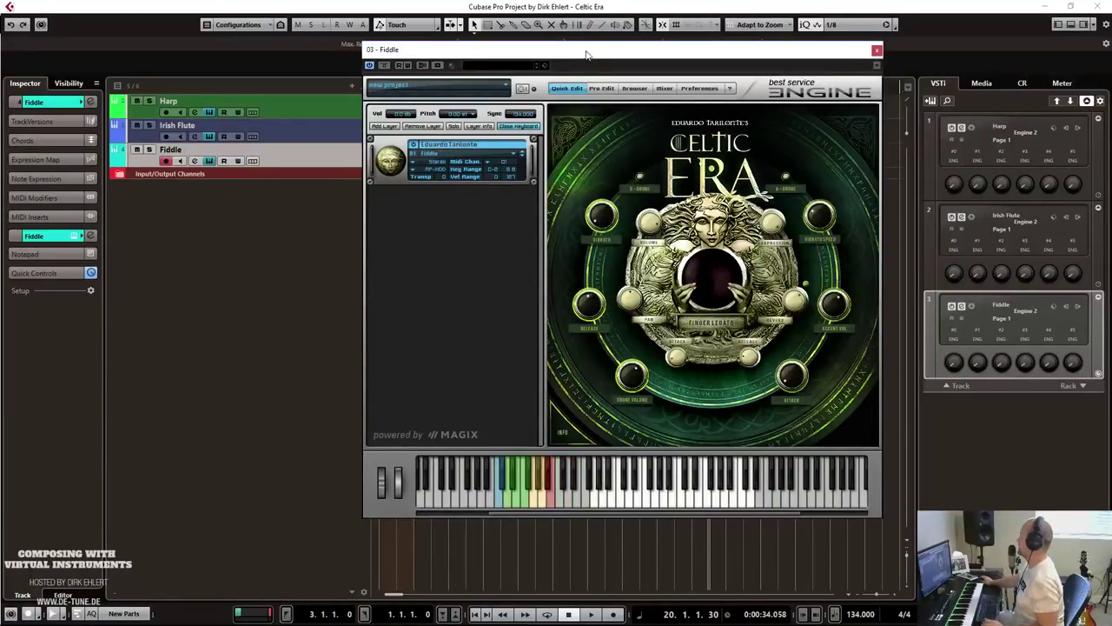
{"action": "left_click_drag", "start_coordinate": [586, 54], "coordinate": [743, 170]}
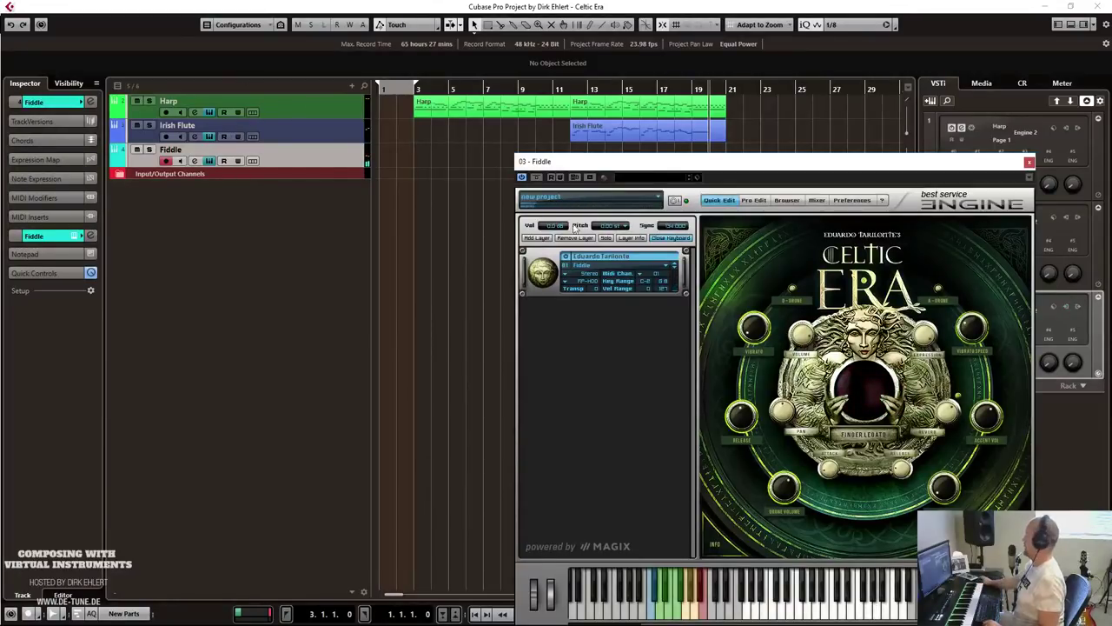
Close the instrument window and record the Fiddle melody from bar 11 to about bar 20.
{"action": "left_click", "coordinate": [1029, 162]}
{"action": "left_click", "coordinate": [549, 90]}
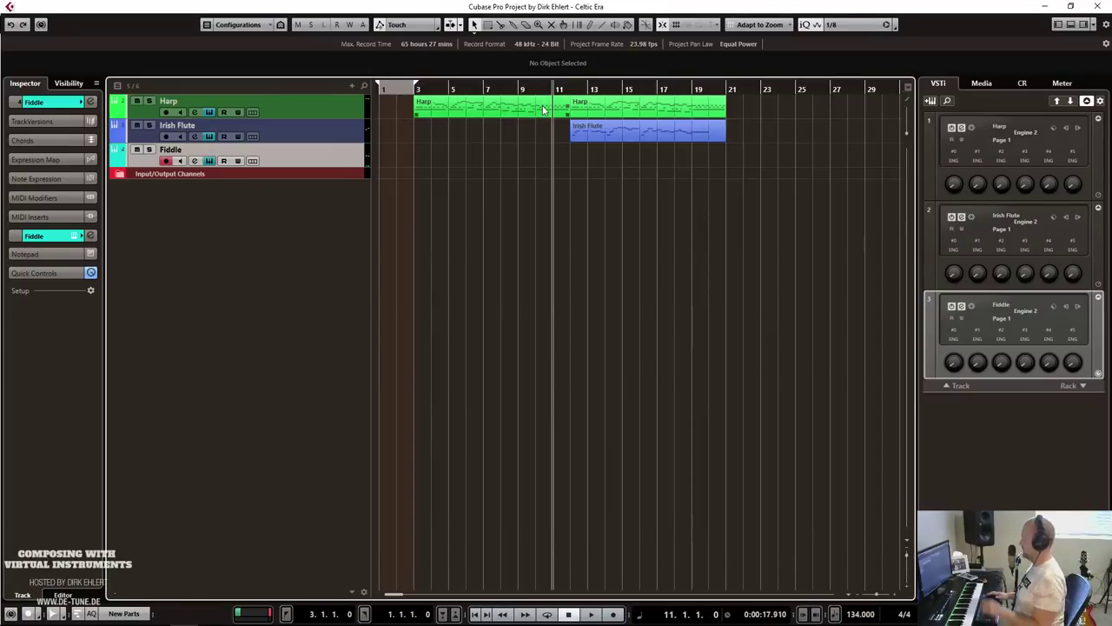
{"action": "key", "text": "KP_Multiply"}
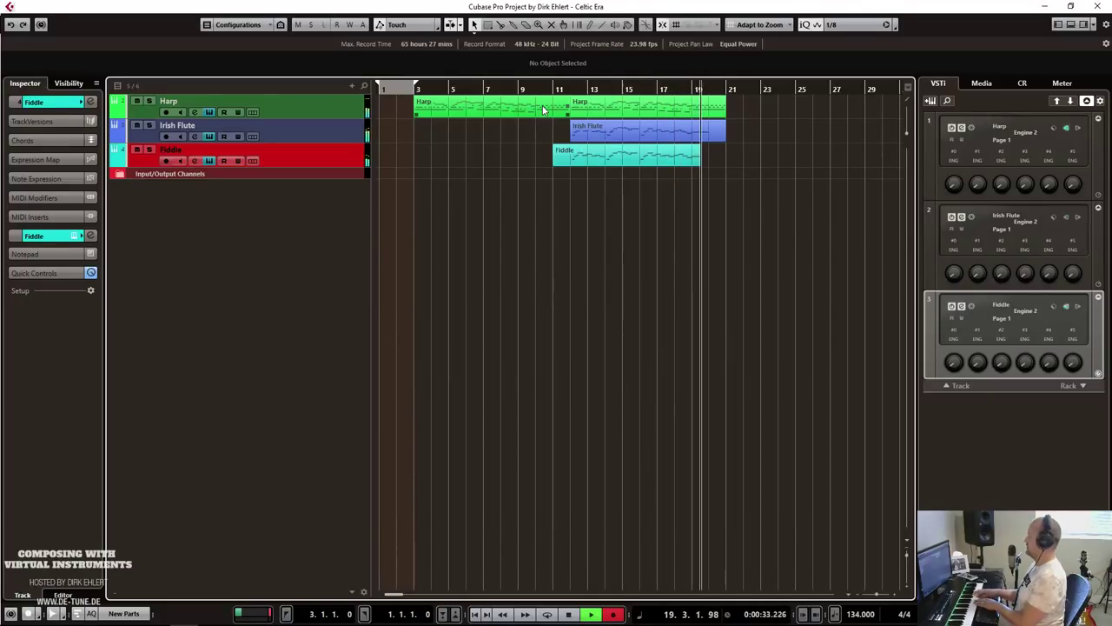
{"action": "key", "text": "space"}
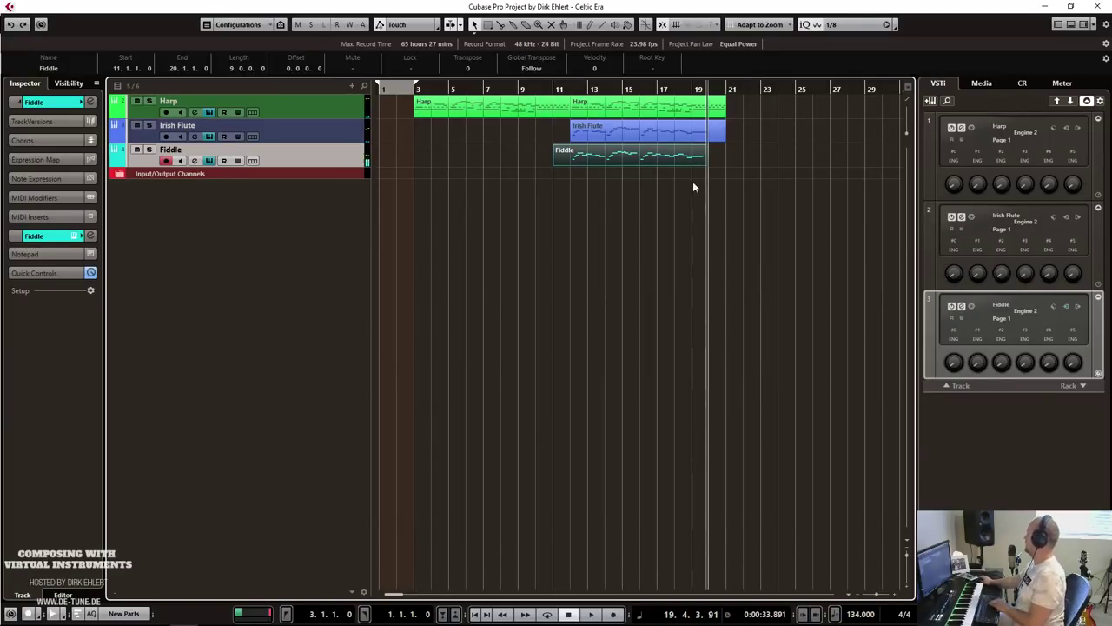
Compare the Irish Flute and Fiddle notes in the Key Editor, reopen the Fiddle part alone and select all its notes.
{"action": "double_click", "coordinate": [683, 132]}
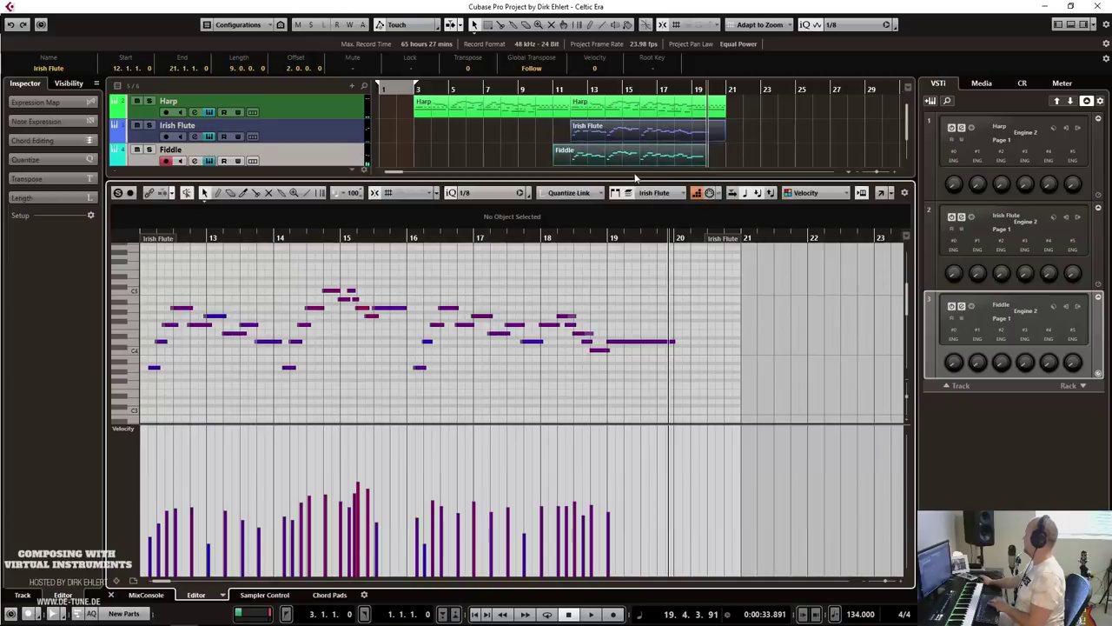
{"action": "left_click", "coordinate": [589, 334]}
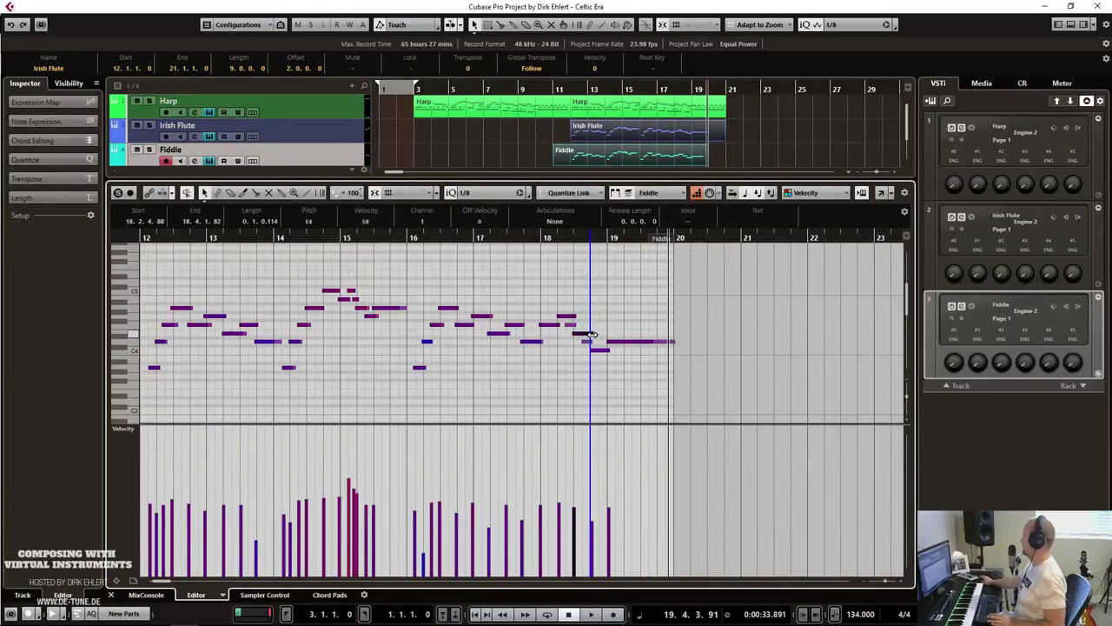
{"action": "key", "text": "ctrl+e"}
{"action": "left_click", "coordinate": [626, 131], "text": "shift"}
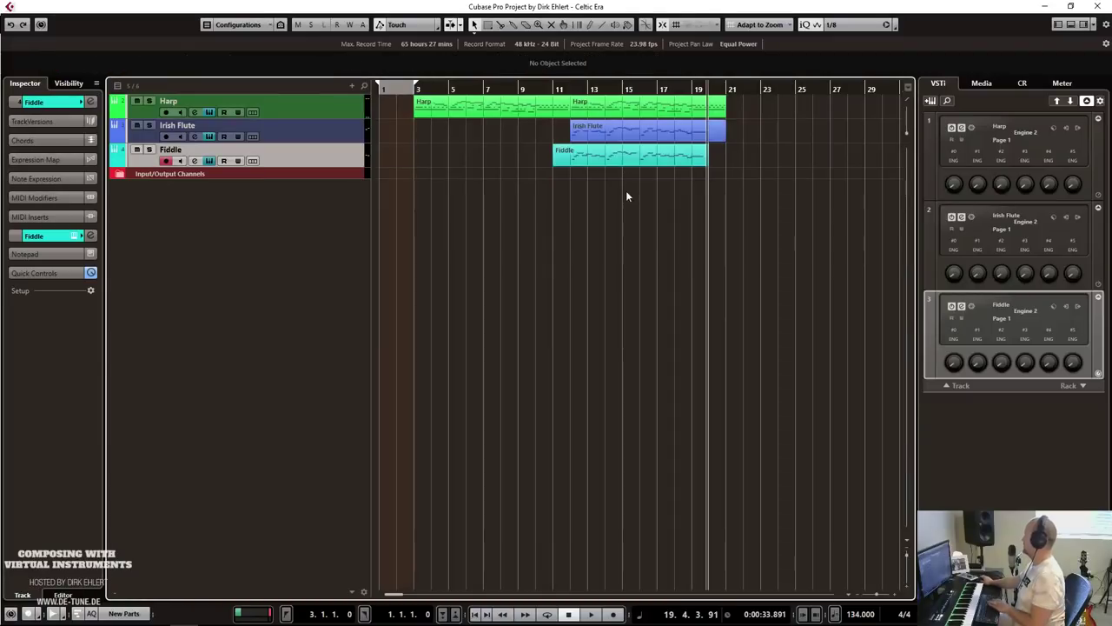
{"action": "key", "text": "ctrl+e"}
{"action": "key", "text": "ctrl+a"}
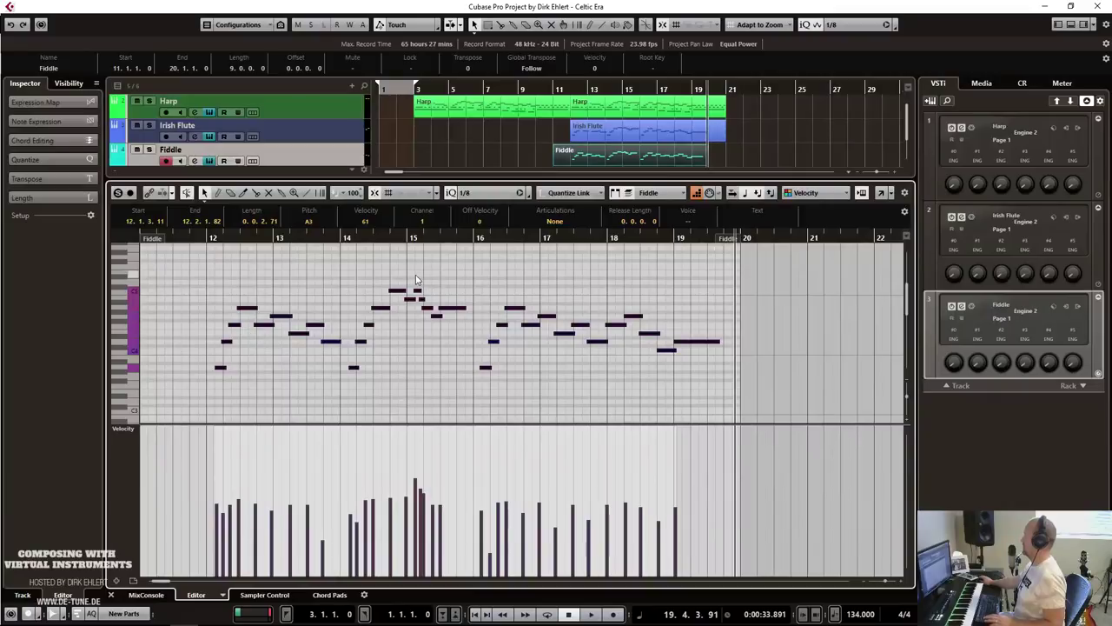
Shorten the overlapping Fiddle note in the middle of bar 18 so it ends where the next lower note begins.
{"action": "left_click", "coordinate": [436, 317]}
{"action": "left_click_drag", "start_coordinate": [427, 276], "coordinate": [146, 421]}
{"action": "left_click_drag", "start_coordinate": [350, 393], "coordinate": [778, 351]}
{"action": "scroll", "coordinate": [778, 351], "scroll_direction": "up", "scroll_amount": 5}
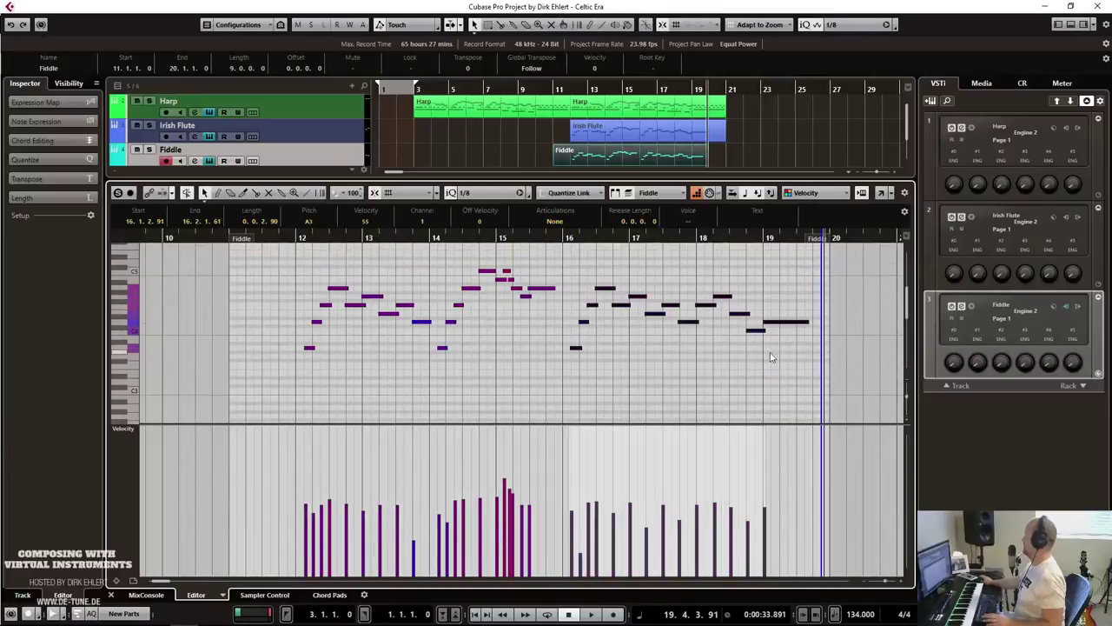
{"action": "left_click", "coordinate": [738, 320]}
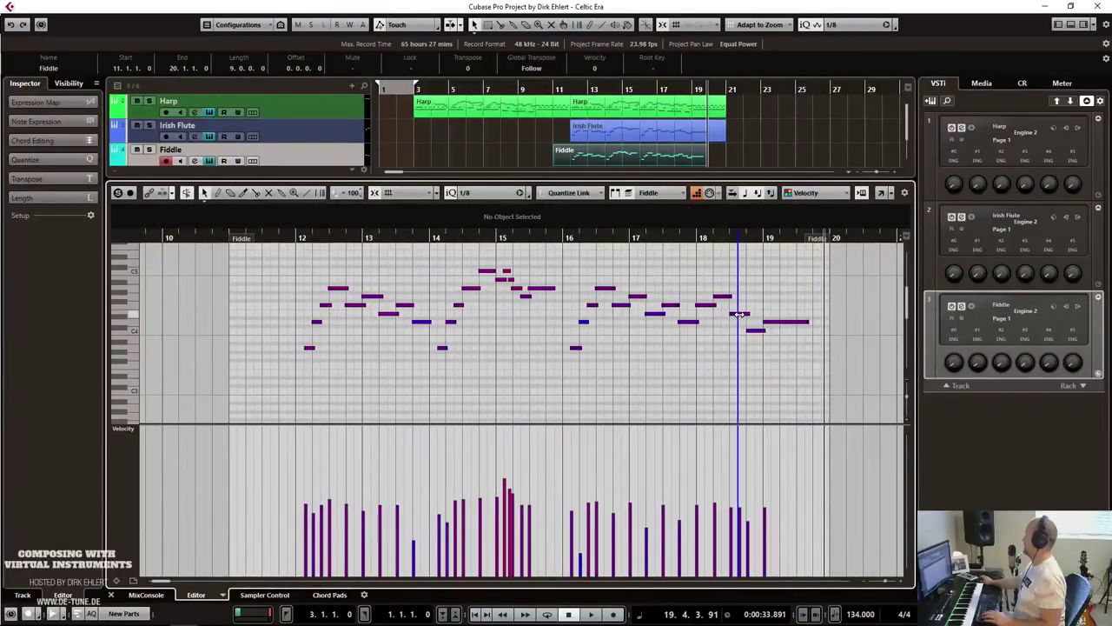
{"action": "left_click_drag", "start_coordinate": [736, 314], "coordinate": [737, 315]}
Play back the Fiddle line from bar 12 and close its note editor.
{"action": "left_click", "coordinate": [299, 241]}
{"action": "key", "text": "space"}
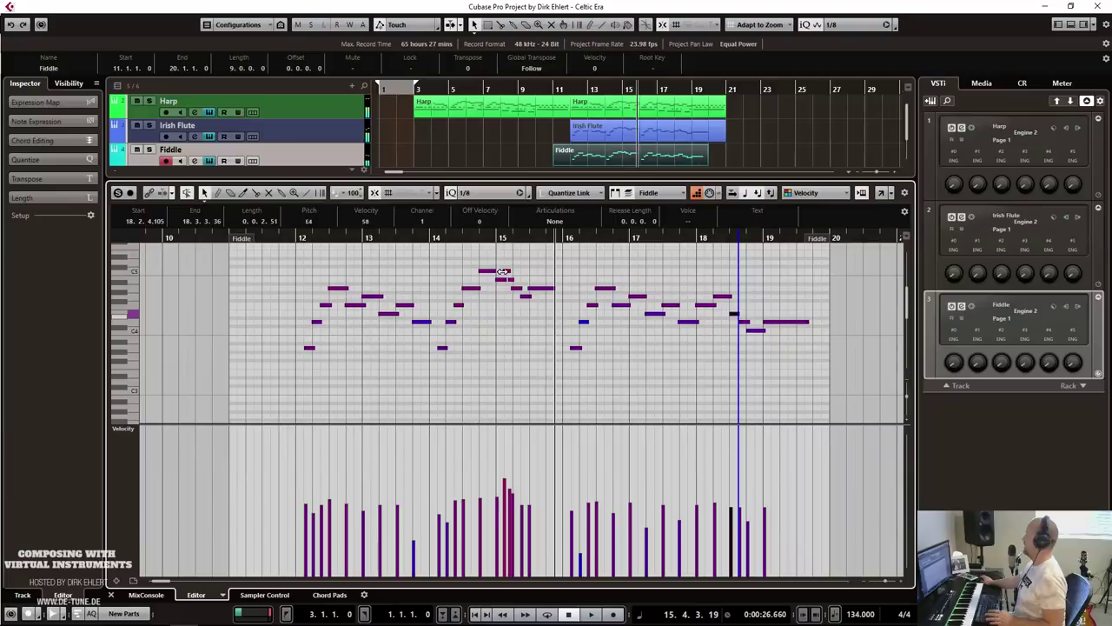
{"action": "key", "text": "ctrl+alt+e"}
Examine the Irish Flute notes around bars 14 to 16 up close and play them back from bar 14.
{"action": "left_click", "coordinate": [608, 131]}
{"action": "key", "text": "ctrl+e"}
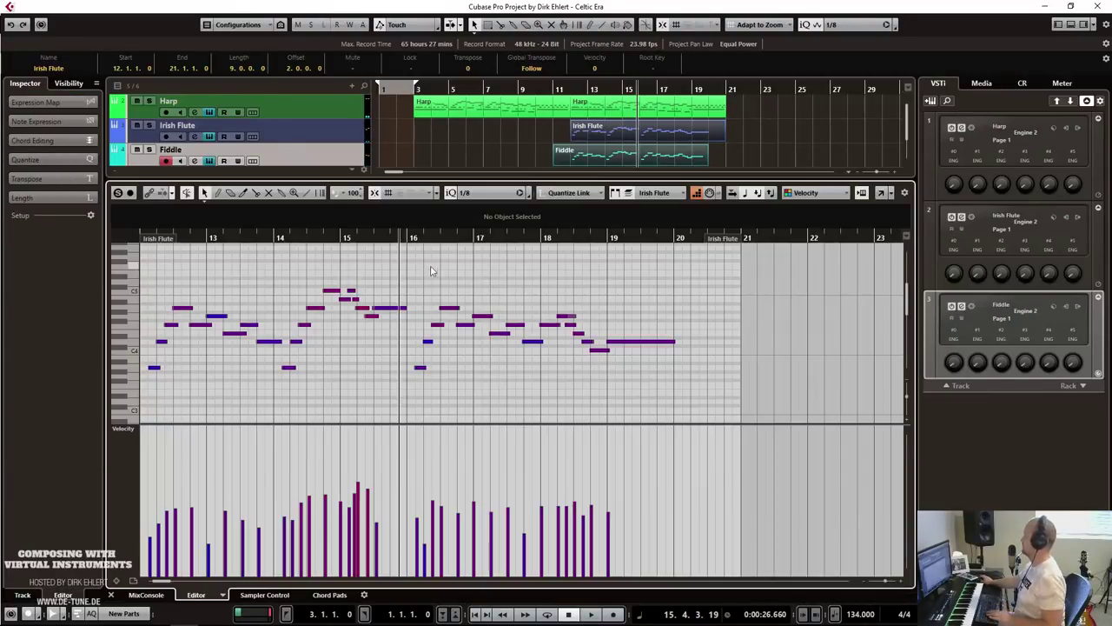
{"action": "key", "text": "h"}
{"action": "key", "text": "h"}
{"action": "key", "text": "h"}
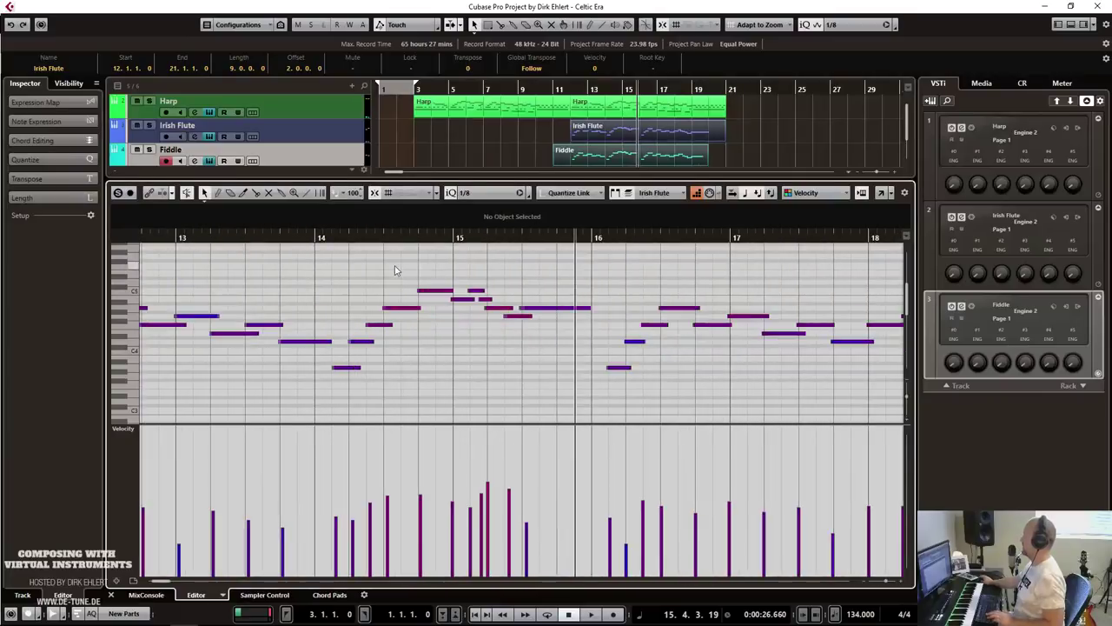
{"action": "left_click", "coordinate": [349, 239]}
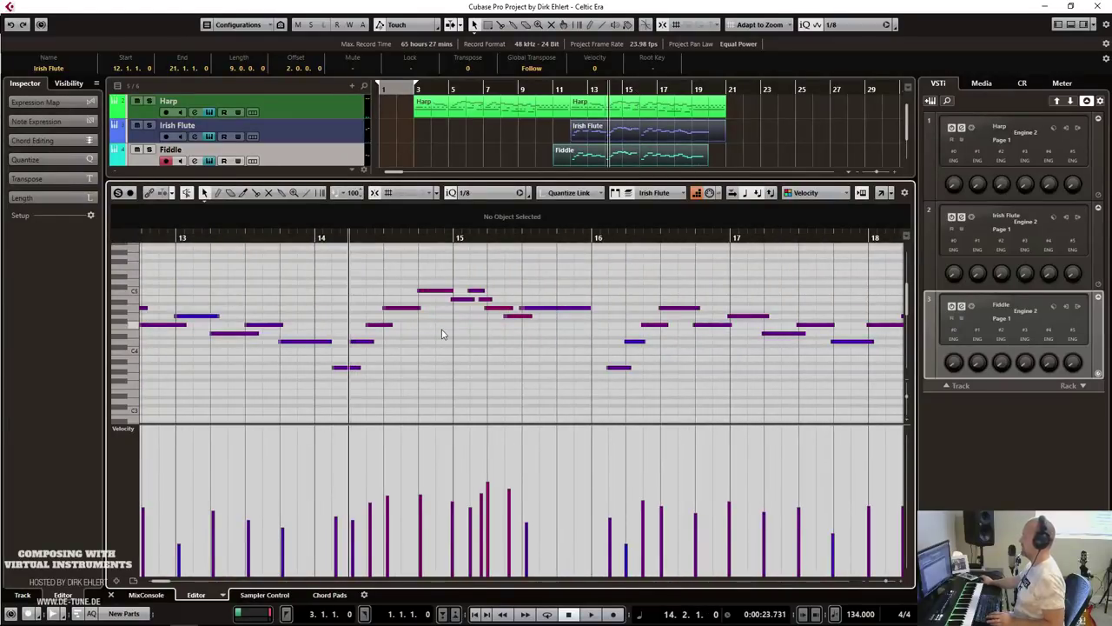
{"action": "key", "text": "space"}
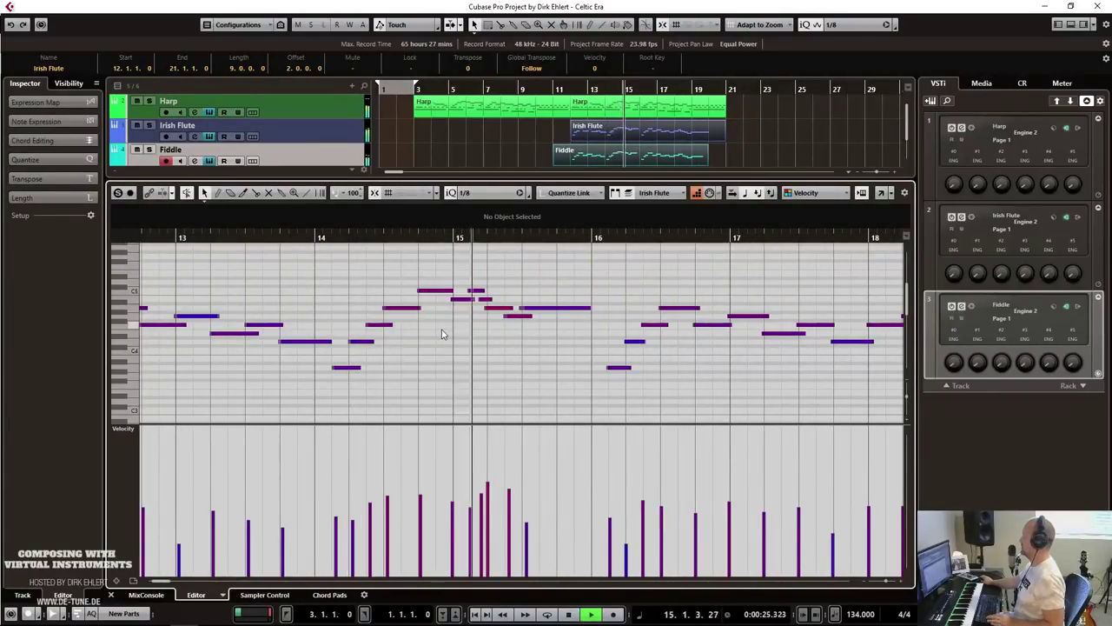
{"action": "key", "text": "ctrl+e"}
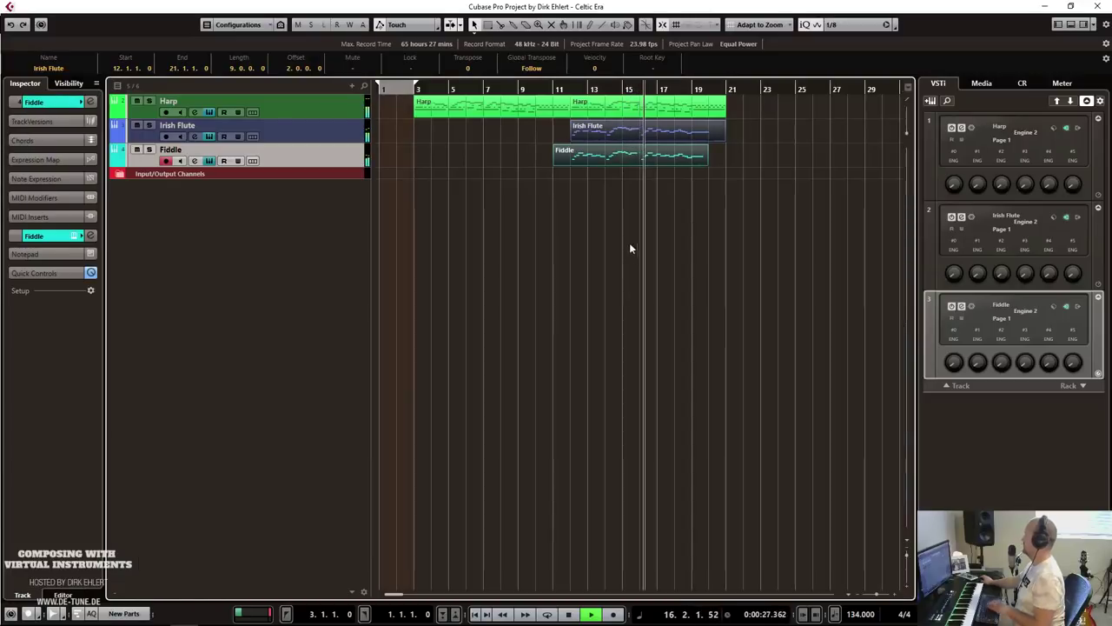
{"action": "key", "text": "space"}
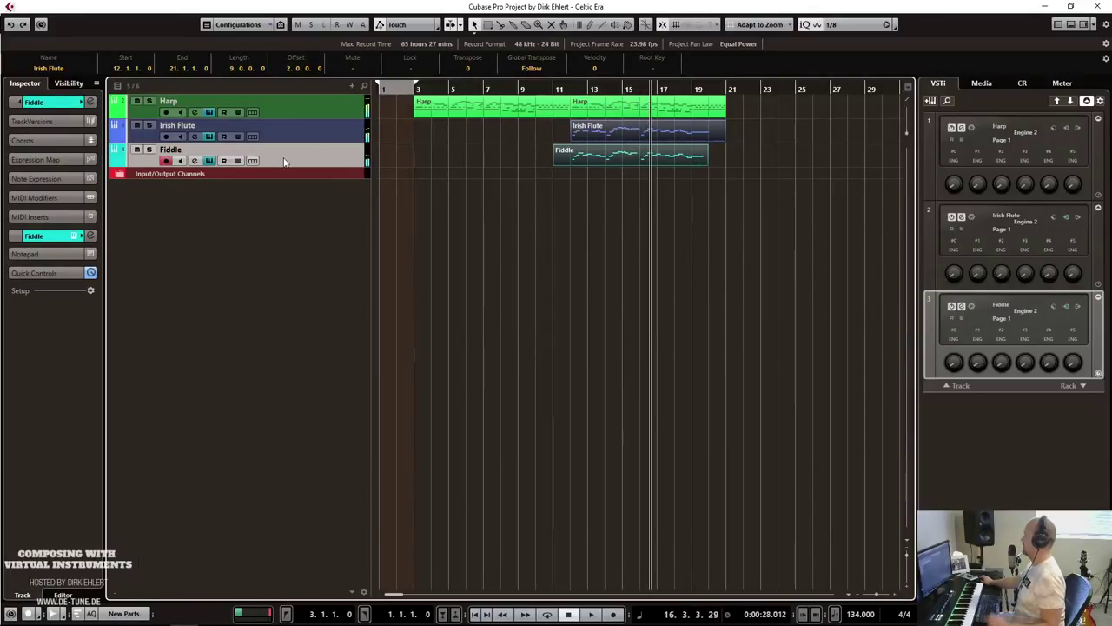
Pan the Fiddle track to R47 and the Irish Flute track to L34.
{"action": "left_click", "coordinate": [47, 102]}
{"action": "left_click_drag", "start_coordinate": [70, 168], "coordinate": [60, 174]}
{"action": "left_click", "coordinate": [185, 123]}
Play the arrangement from bar 10 and extend the end of the Fiddle part to bar 21.
{"action": "left_click", "coordinate": [539, 89]}
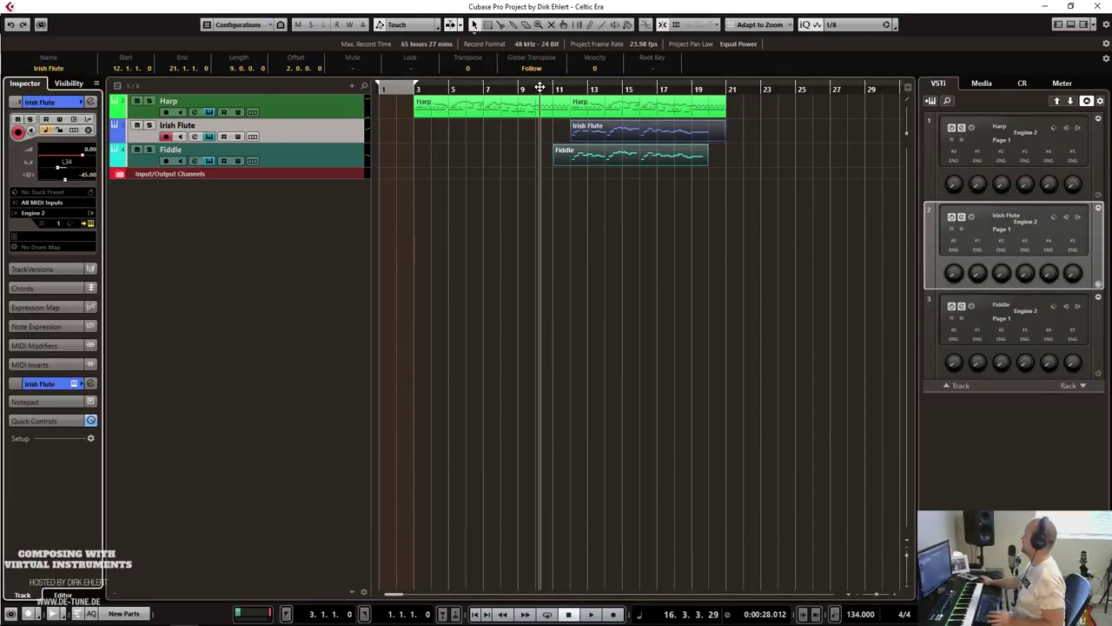
{"action": "key", "text": "space"}
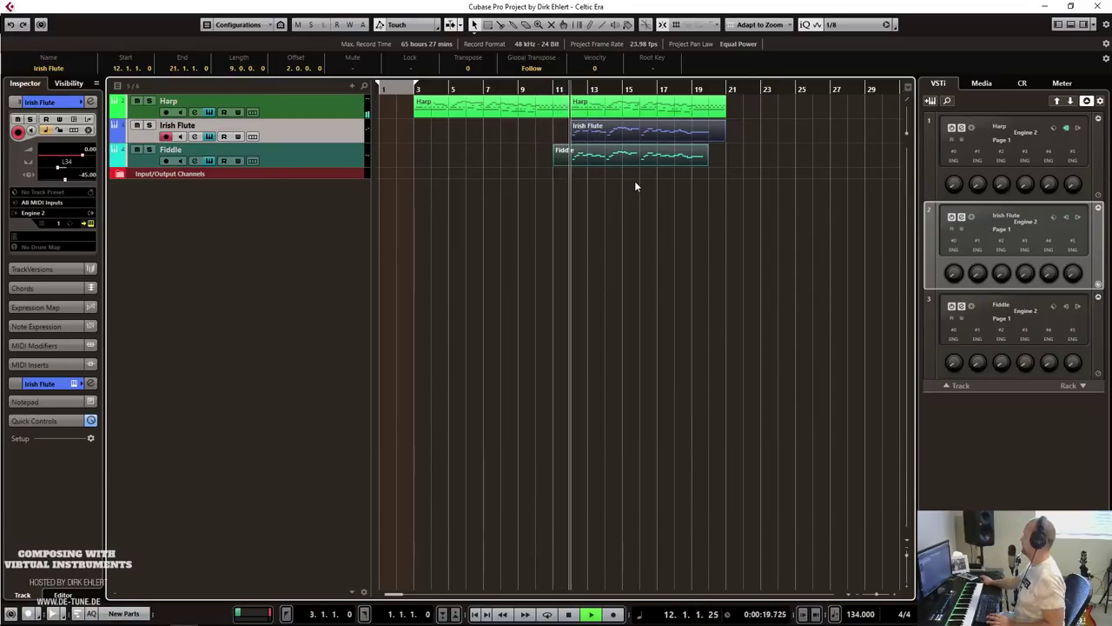
{"action": "left_click_drag", "start_coordinate": [706, 159], "coordinate": [726, 138]}
{"action": "left_click", "coordinate": [759, 149]}
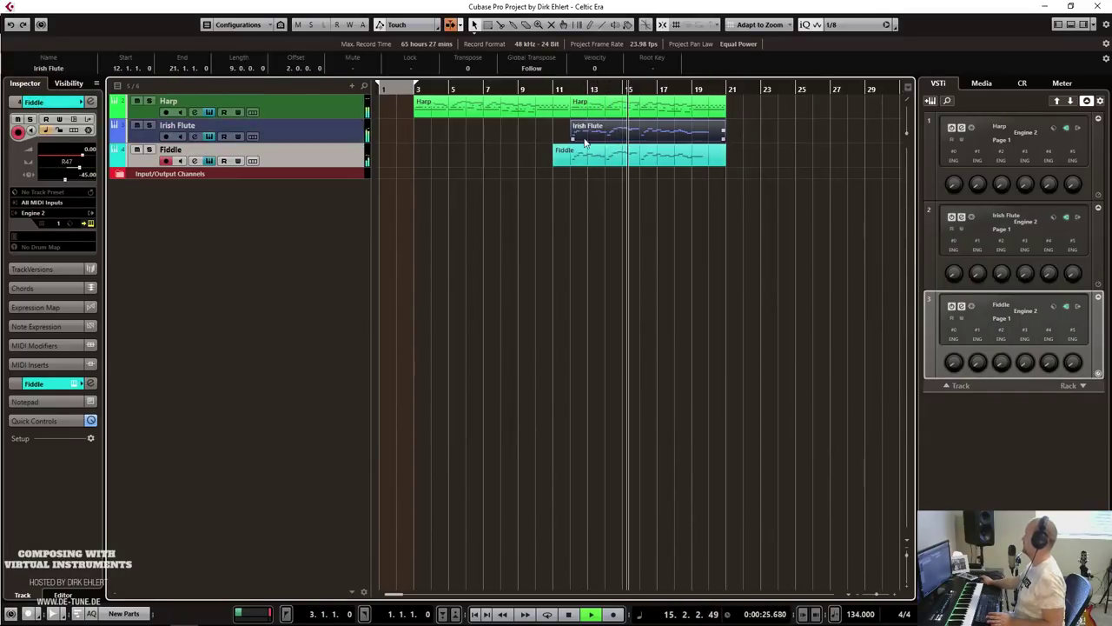
Shorten the Irish Flute note that overruns bar 14 and play the arrangement from bar 11 to about bar 20.
{"action": "double_click", "coordinate": [610, 137]}
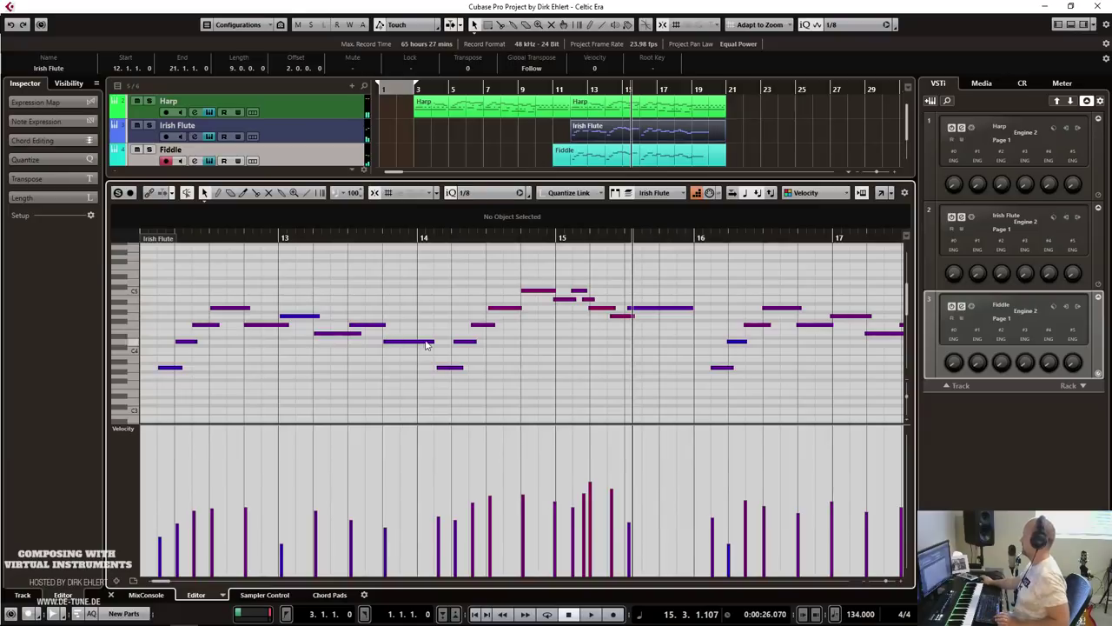
{"action": "left_click_drag", "start_coordinate": [432, 341], "coordinate": [420, 342]}
{"action": "key", "text": "Return"}
{"action": "left_click", "coordinate": [560, 87]}
{"action": "key", "text": "space"}
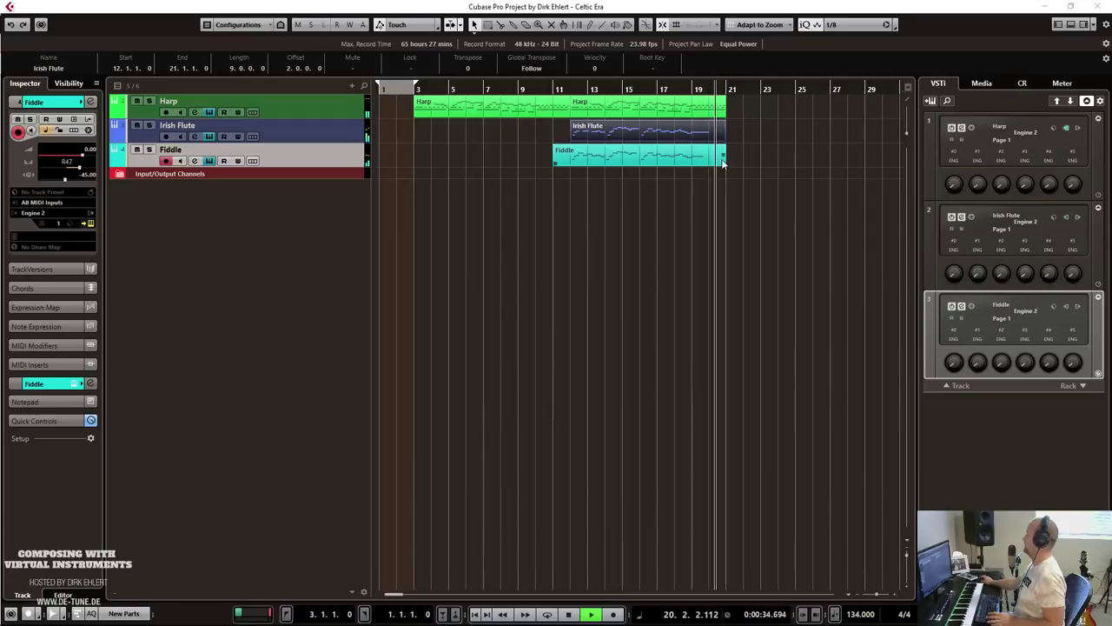
{"action": "key", "text": "space"}
Place the playback position at bar 20 and shorten the Irish Flute's long final note.
{"action": "left_click", "coordinate": [704, 89]}
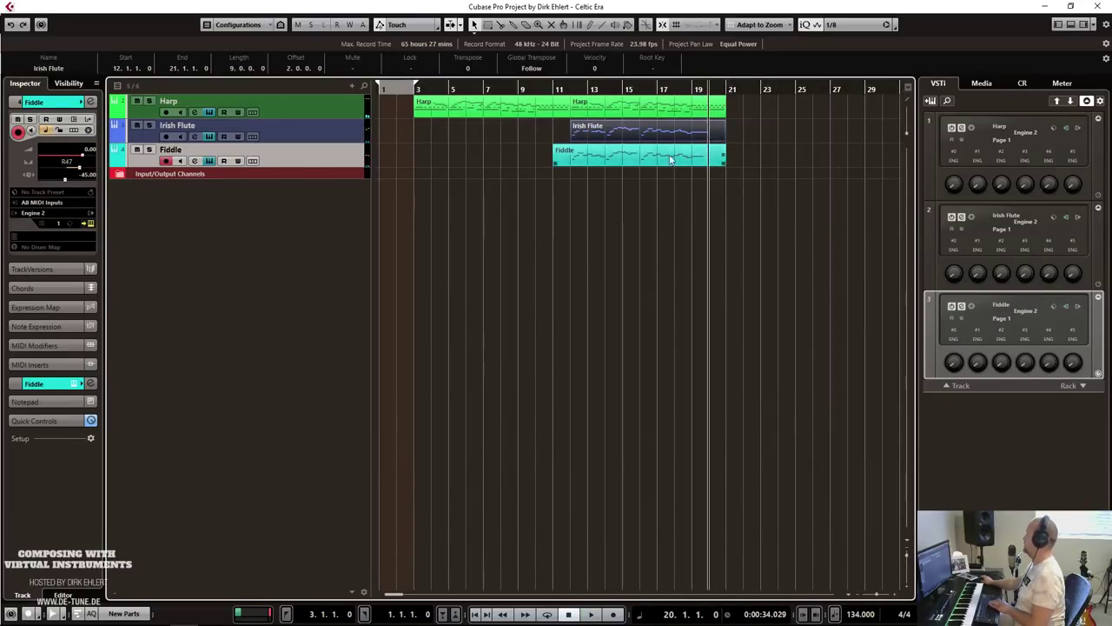
{"action": "key", "text": "Return"}
{"action": "left_click_drag", "start_coordinate": [764, 342], "coordinate": [720, 342]}
{"action": "key", "text": "Return"}
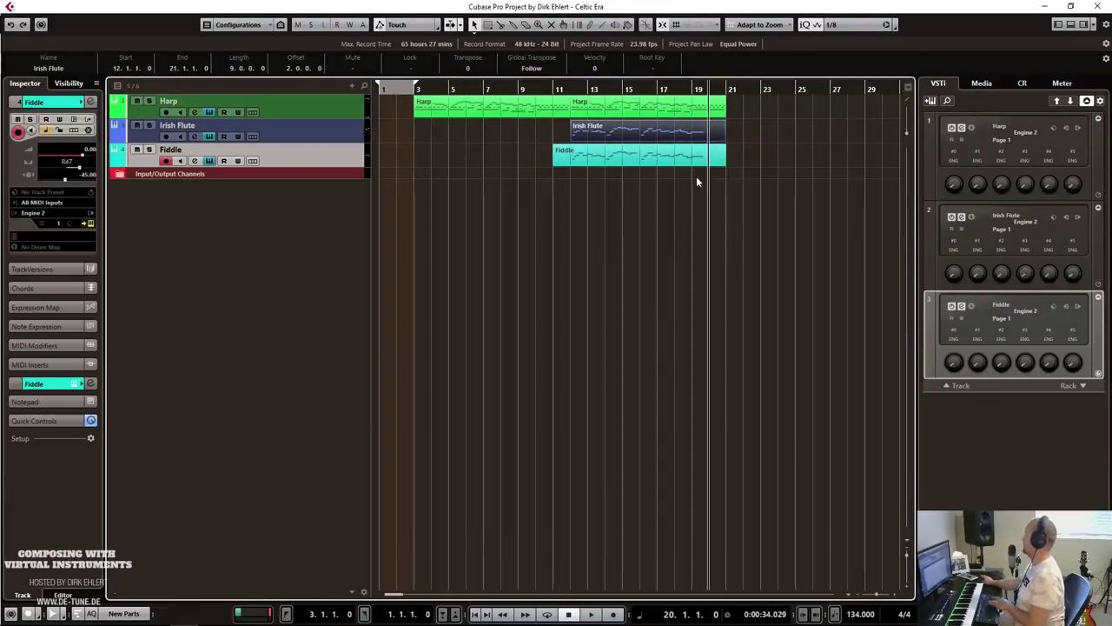
Check the Fiddle part's notes and trim the part's start to bar 12.
{"action": "left_click", "coordinate": [697, 159]}
{"action": "key", "text": "Return"}
{"action": "key", "text": "Return"}
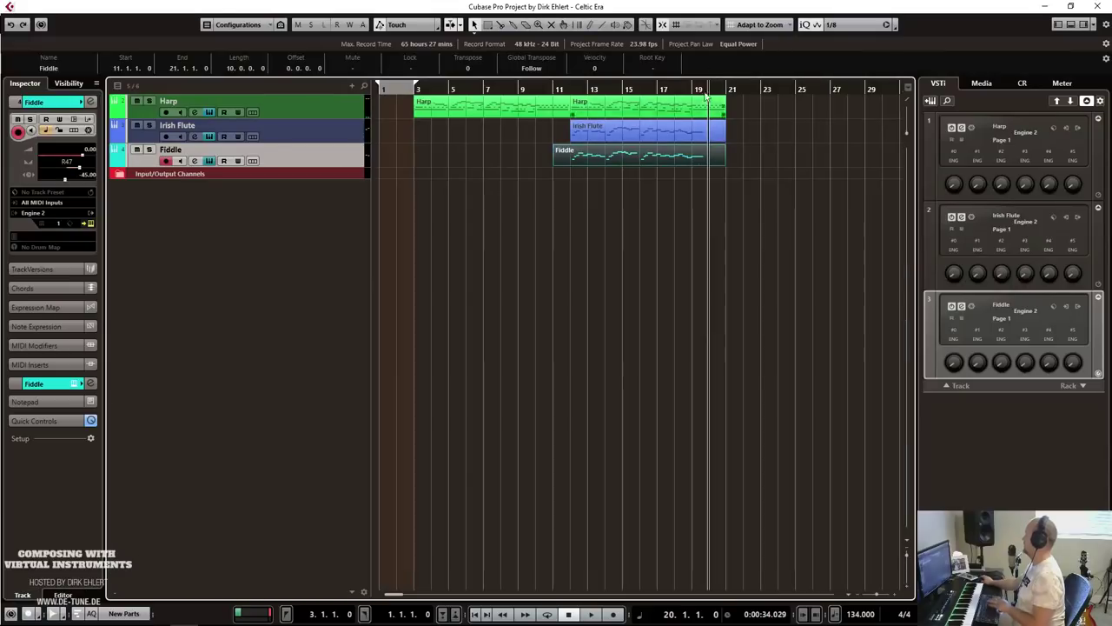
{"action": "left_click_drag", "start_coordinate": [555, 165], "coordinate": [568, 165]}
{"action": "left_click", "coordinate": [513, 190]}
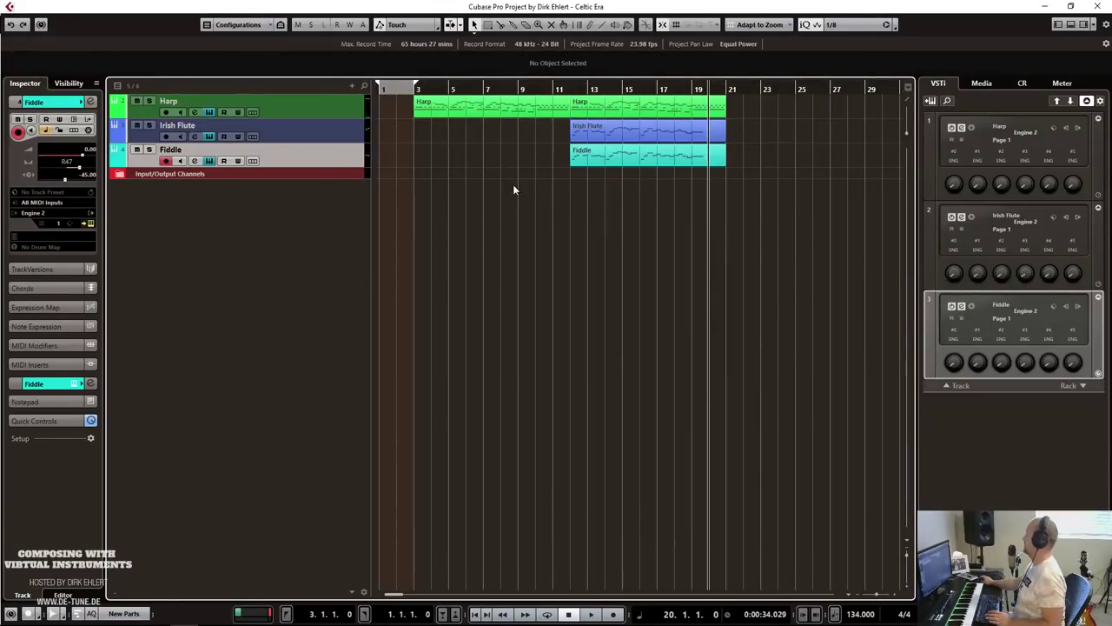
Duplicate the Fiddle track and delete the copied part from the new track.
{"action": "right_click", "coordinate": [321, 164]}
{"action": "left_click", "coordinate": [794, 189]}
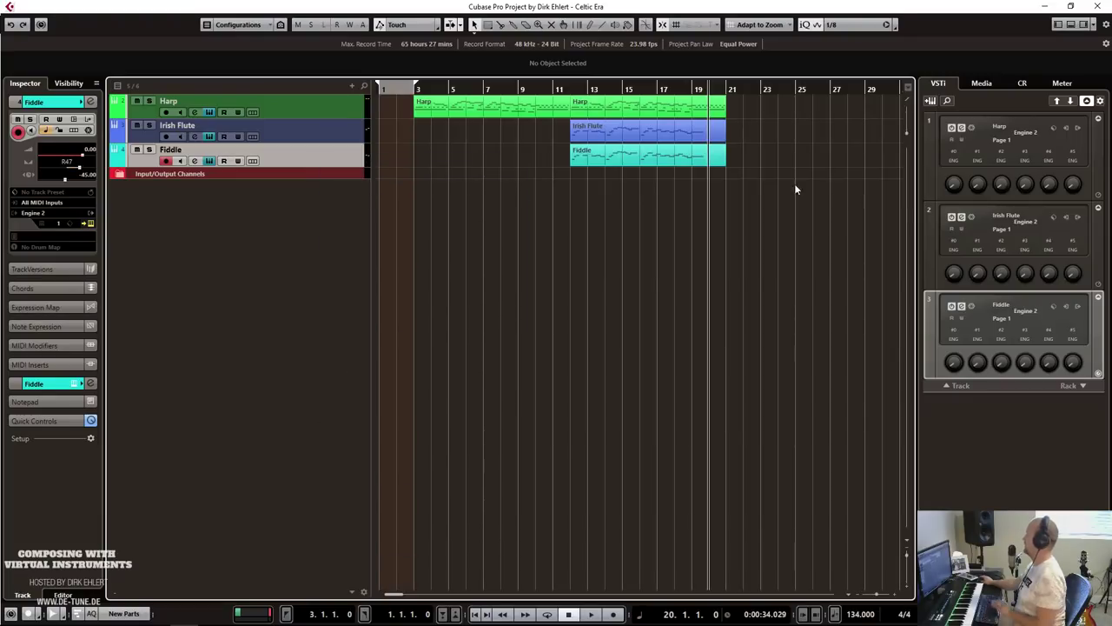
{"action": "key", "text": "shift+d"}
{"action": "left_click", "coordinate": [710, 188]}
{"action": "key", "text": "Delete"}
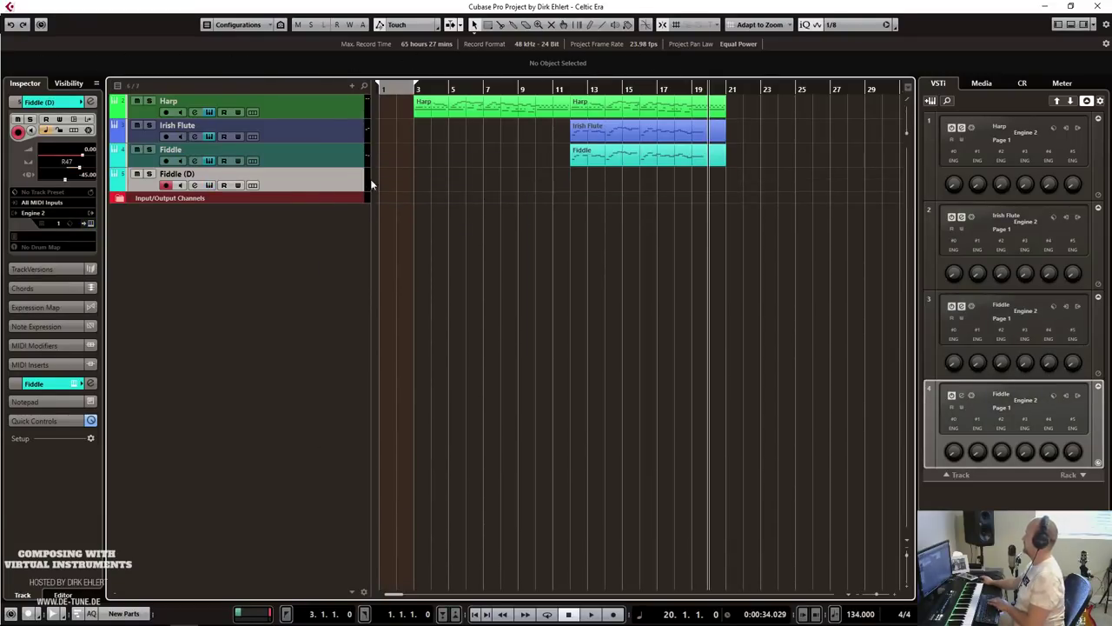
Load the Celtic Era percussion patch Bass Bodhran-Traditional Stick into the duplicated track's instrument and close its window.
{"action": "left_click", "coordinate": [90, 223]}
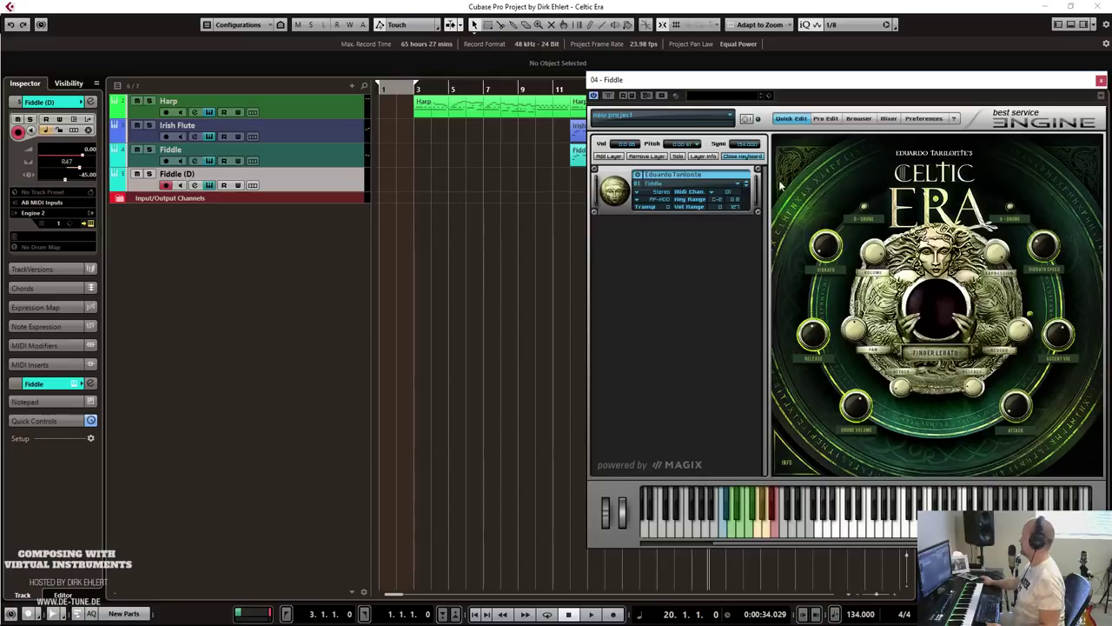
{"action": "left_click", "coordinate": [685, 183]}
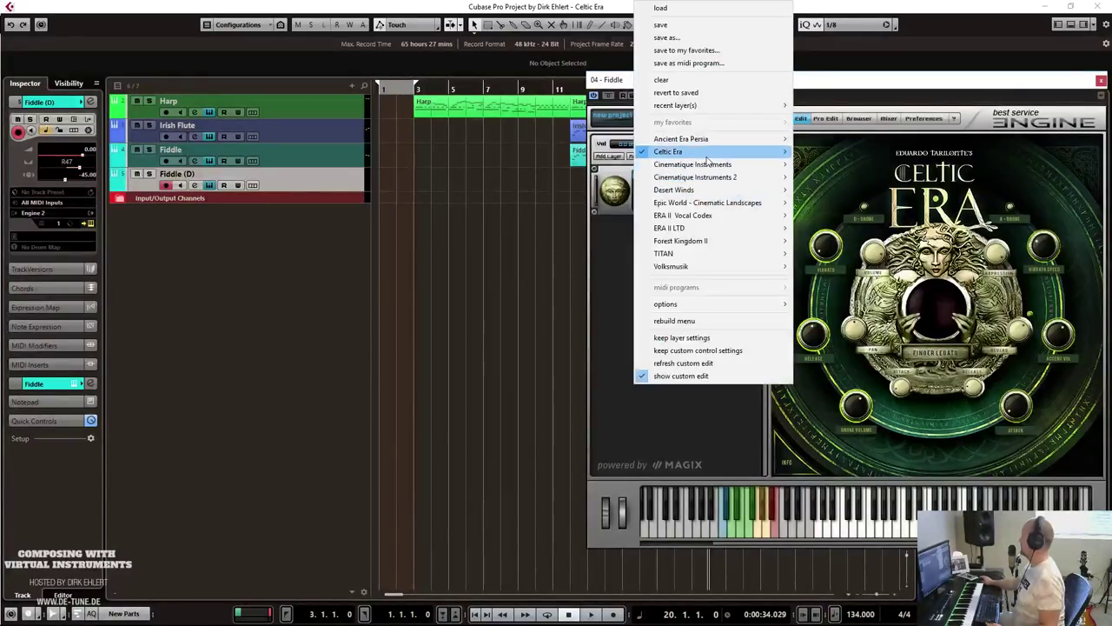
{"action": "mouse_move", "coordinate": [734, 153]}
{"action": "mouse_move", "coordinate": [826, 177]}
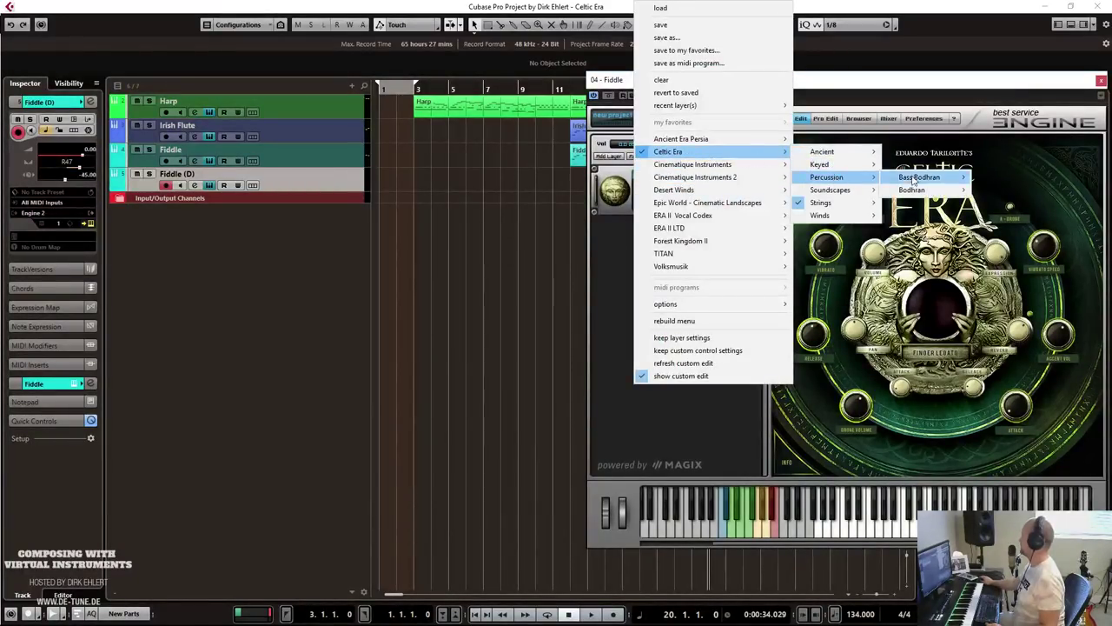
{"action": "mouse_move", "coordinate": [923, 180]}
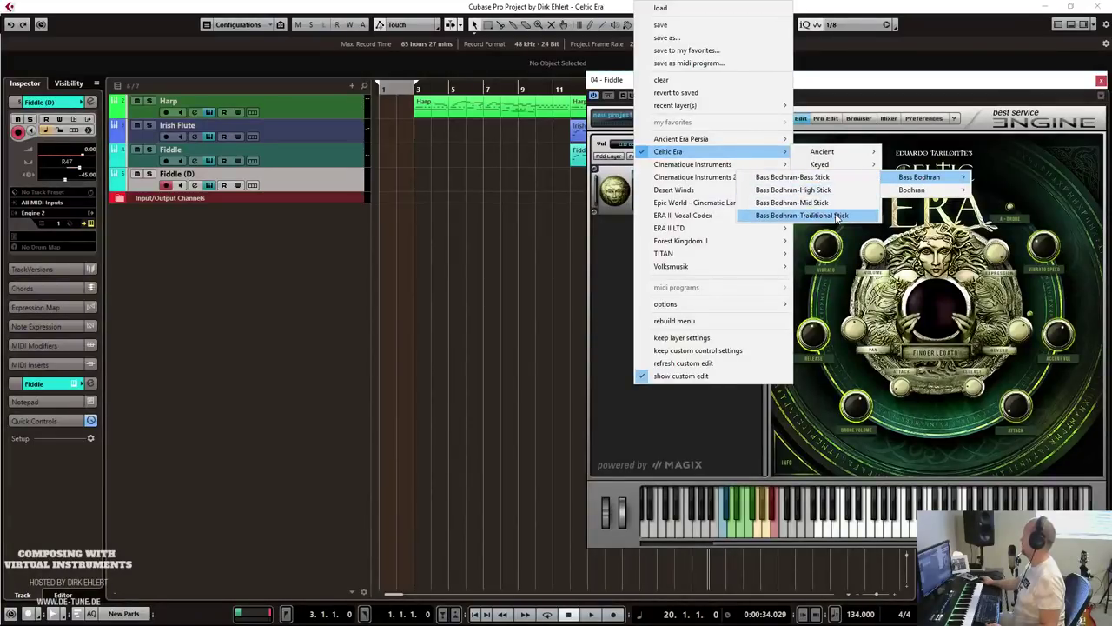
{"action": "left_click", "coordinate": [839, 217]}
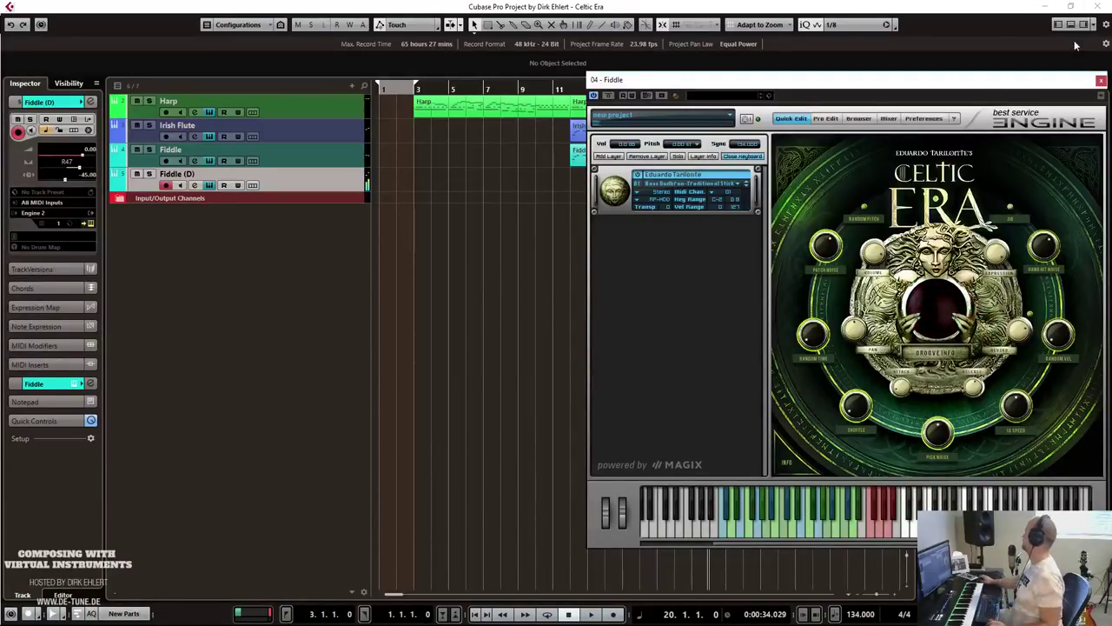
{"action": "left_click", "coordinate": [1101, 81]}
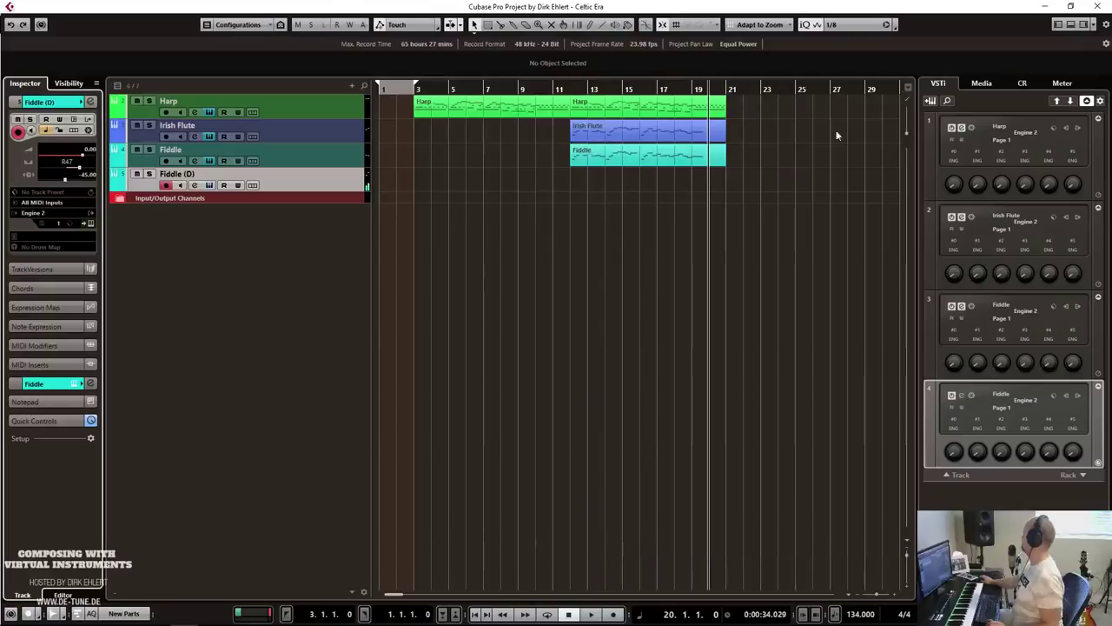
Colour the duplicated Fiddle track orange-yellow and rename it Bhodran high Stick.
{"action": "left_click", "coordinate": [90, 102]}
{"action": "left_click", "coordinate": [128, 102]}
{"action": "double_click", "coordinate": [178, 174]}
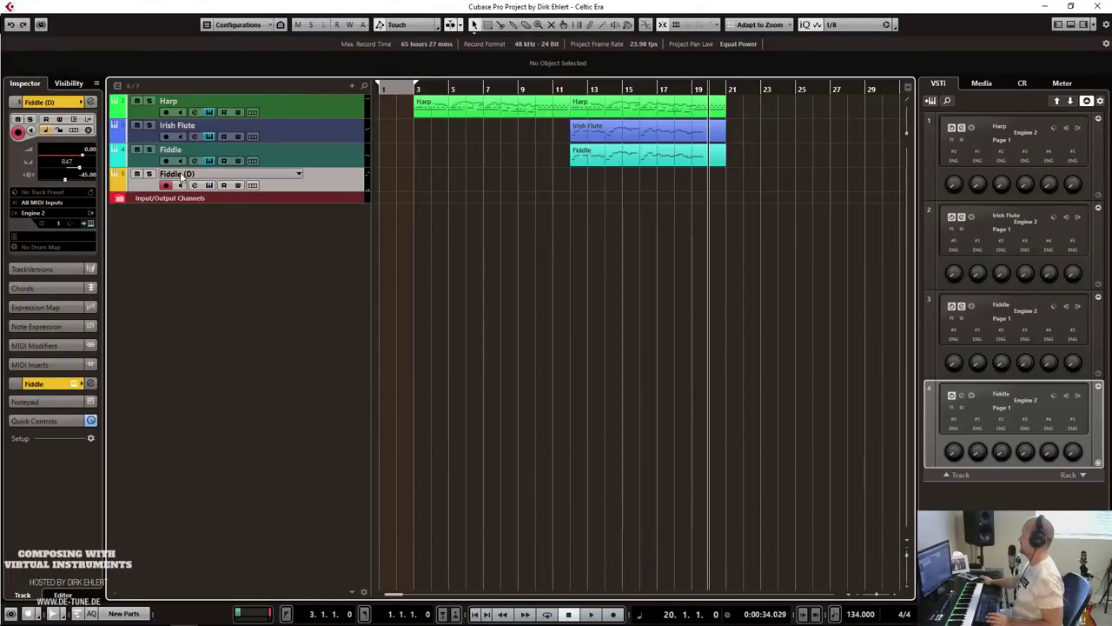
{"action": "type", "text": "Bhod"}
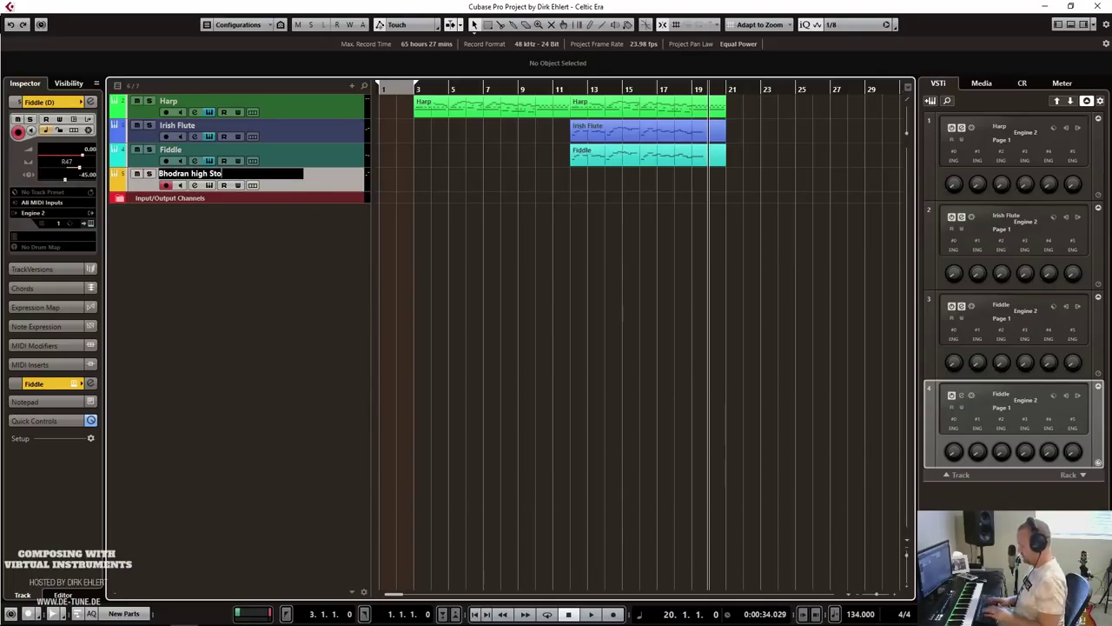
{"action": "type", "text": "ran high Stick"}
{"action": "key", "text": "Return"}
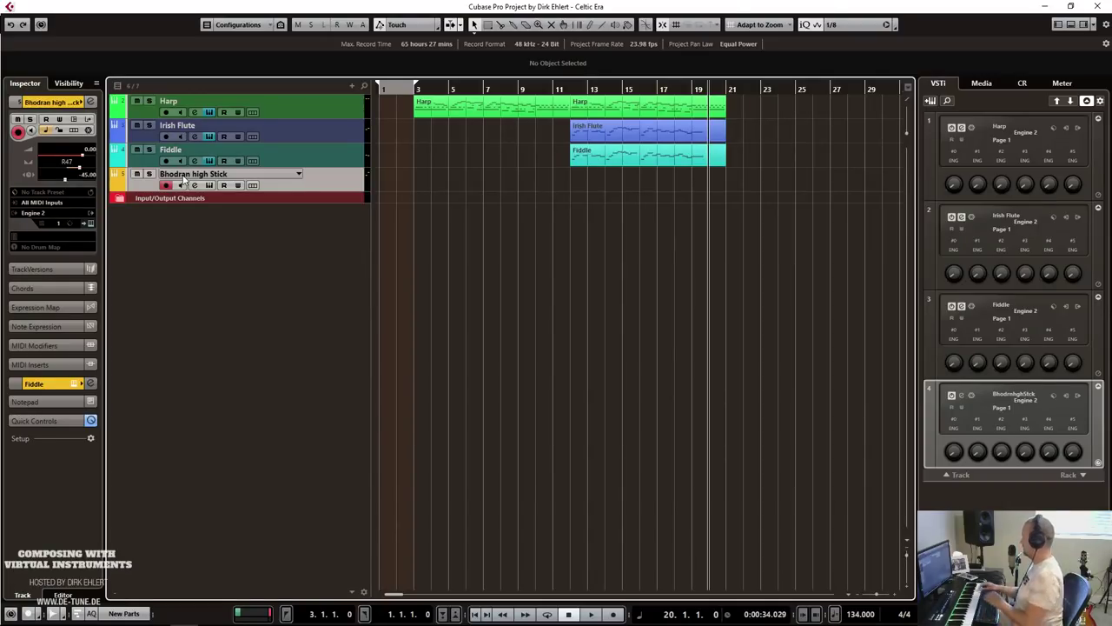
Create an empty bodhran part from bar 12 to bar 16 and open it in the note editor.
{"action": "double_click", "coordinate": [584, 91]}
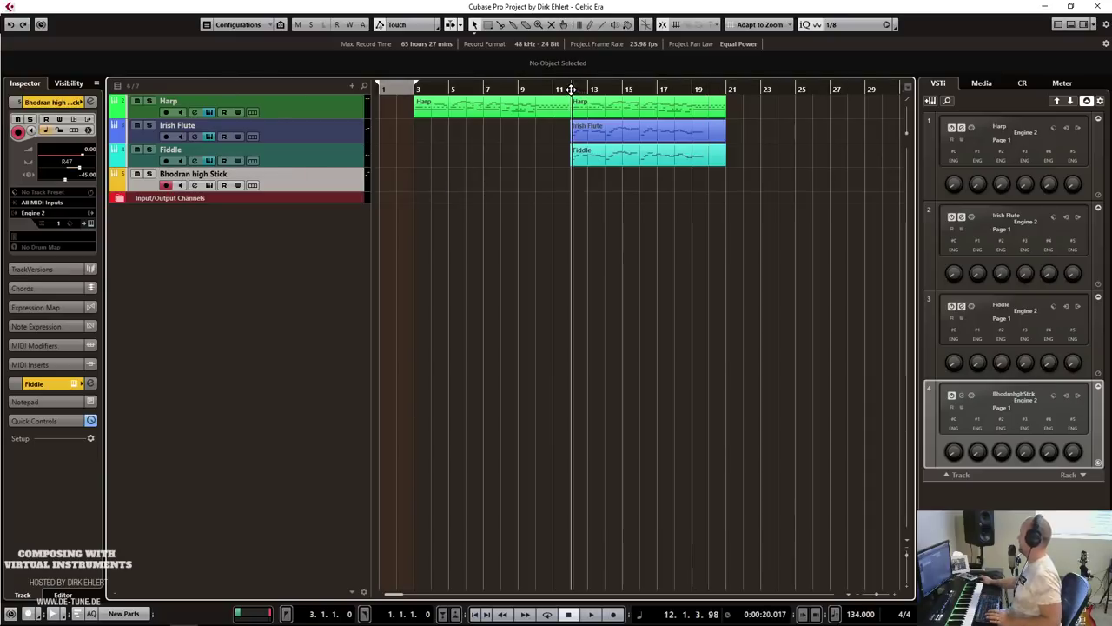
{"action": "key", "text": "space"}
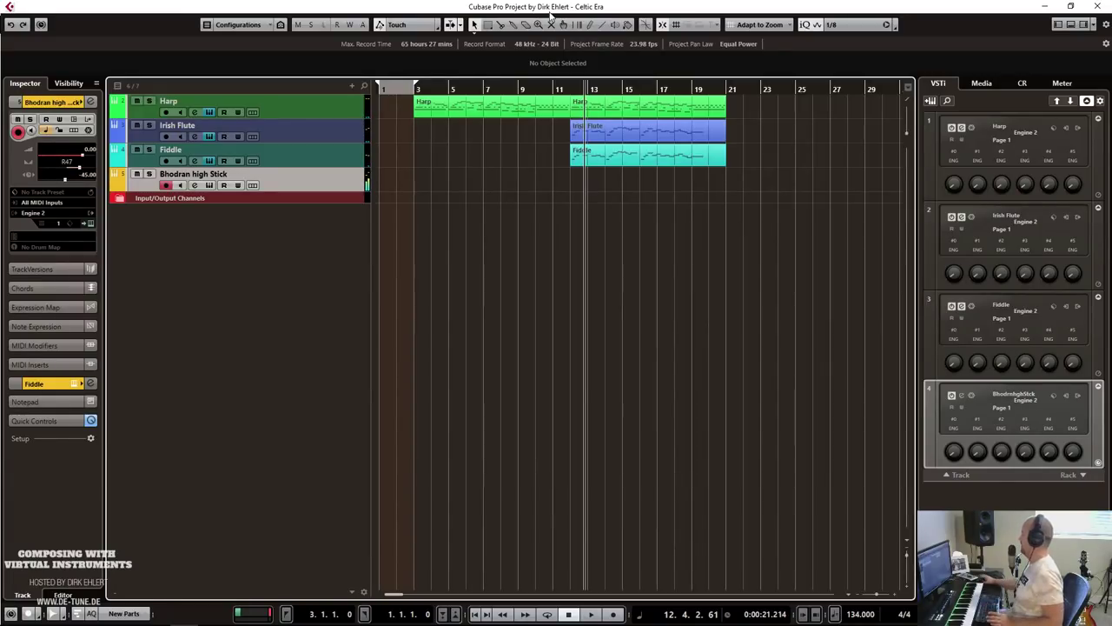
{"action": "left_click_drag", "start_coordinate": [584, 181], "coordinate": [639, 177]}
{"action": "double_click", "coordinate": [629, 182]}
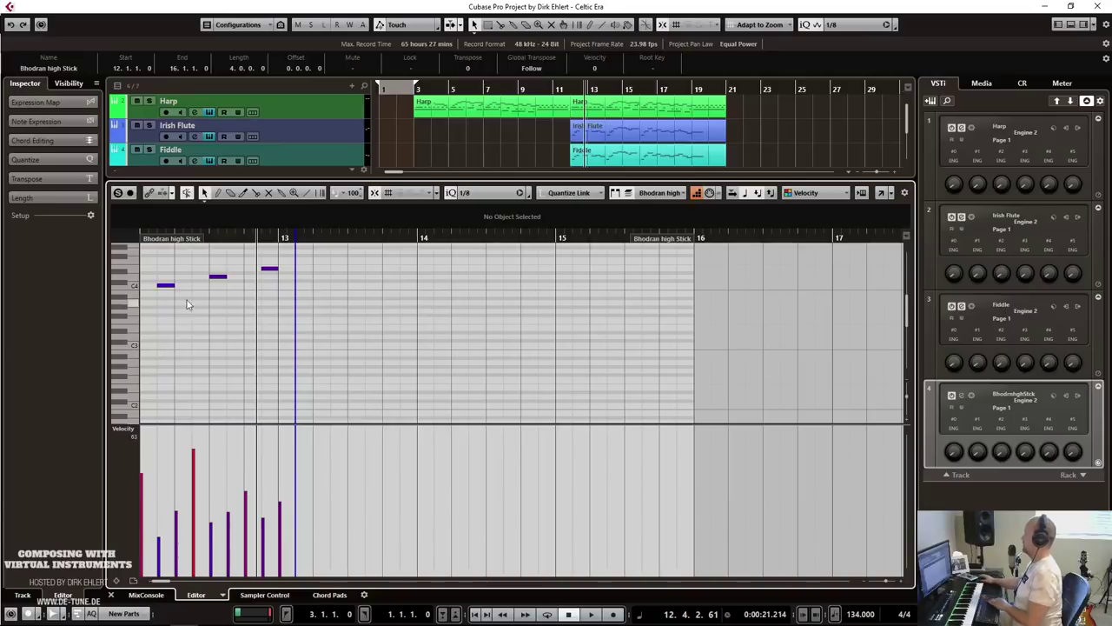
Clear the trial notes from the bodhran part, enter a new eighth-note pattern from bar 12, and close the editor.
{"action": "scroll", "coordinate": [363, 357], "scroll_direction": "up", "scroll_amount": 3}
{"action": "left_click_drag", "start_coordinate": [368, 262], "coordinate": [148, 376]}
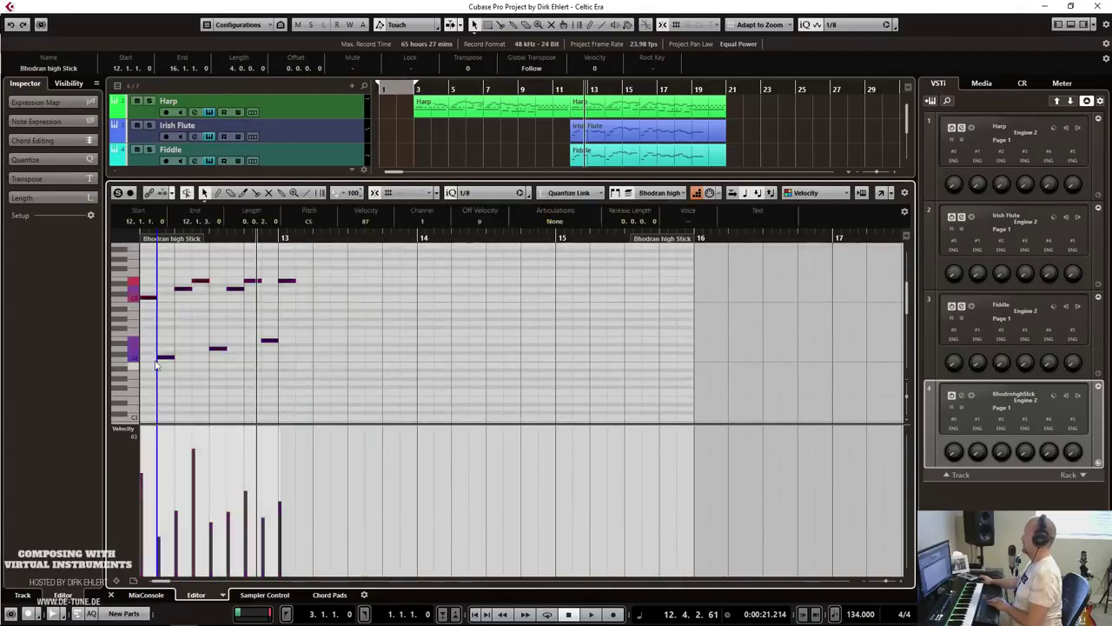
{"action": "key", "text": "Delete"}
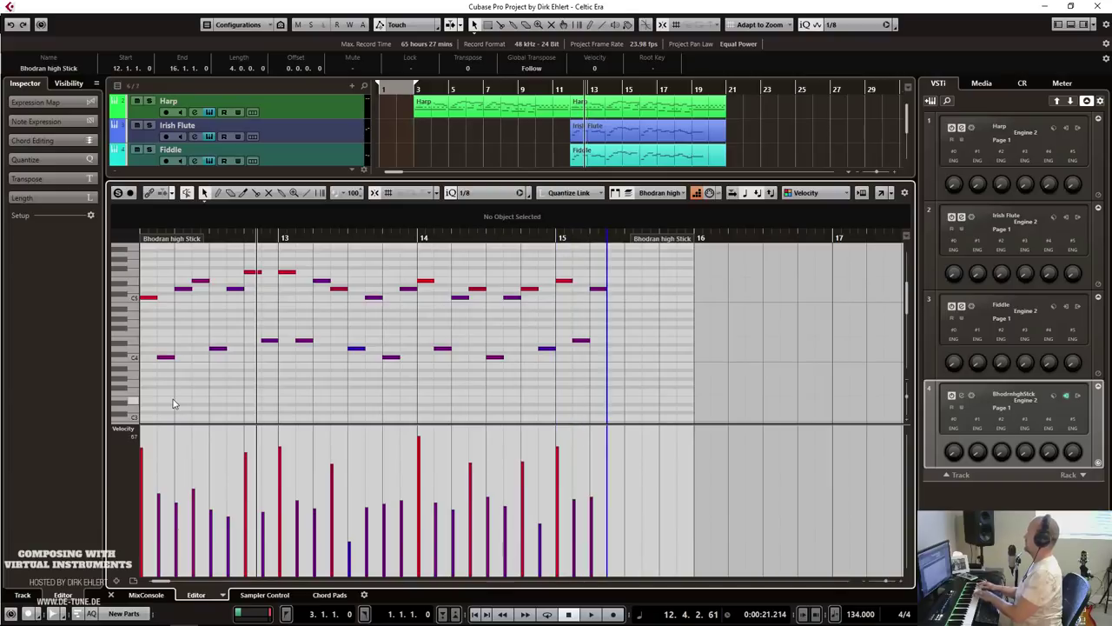
{"action": "key", "text": "ctrl+e"}
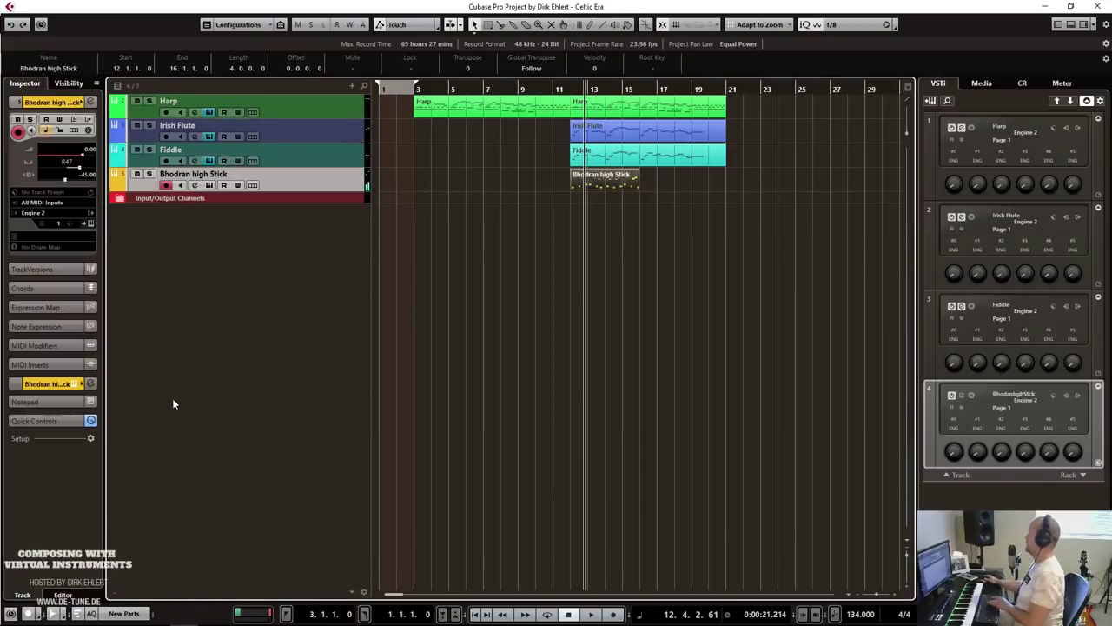
Play the arrangement from just before bar 12 and duplicate the bodhran part so the copy starts at bar 16.
{"action": "left_click", "coordinate": [551, 90]}
{"action": "key", "text": "space"}
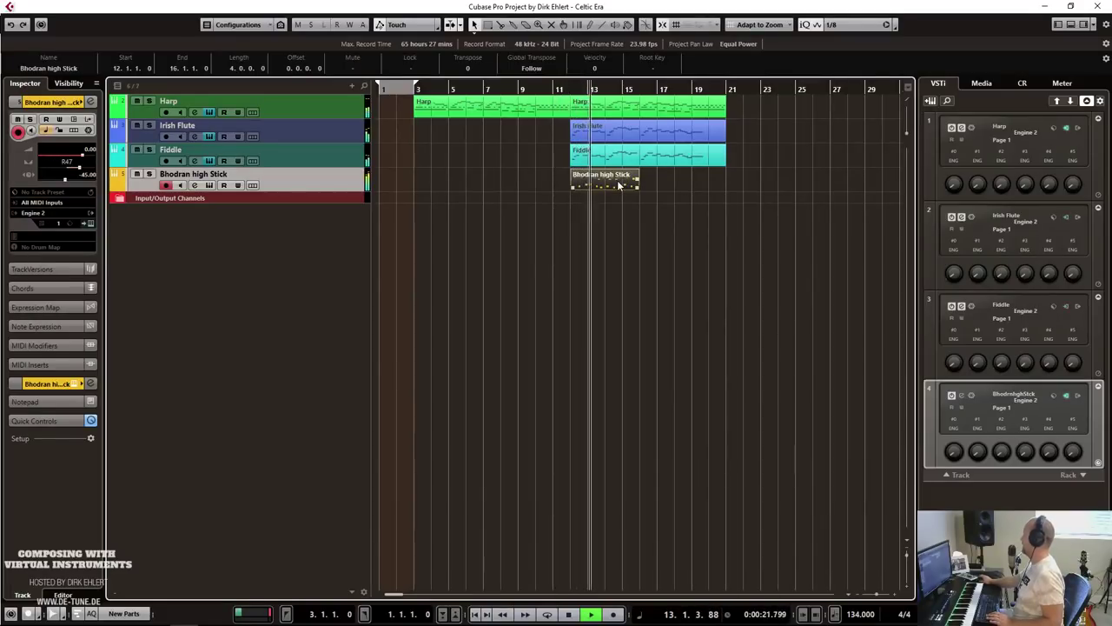
{"action": "left_click", "coordinate": [612, 189]}
{"action": "key", "text": "ctrl+d"}
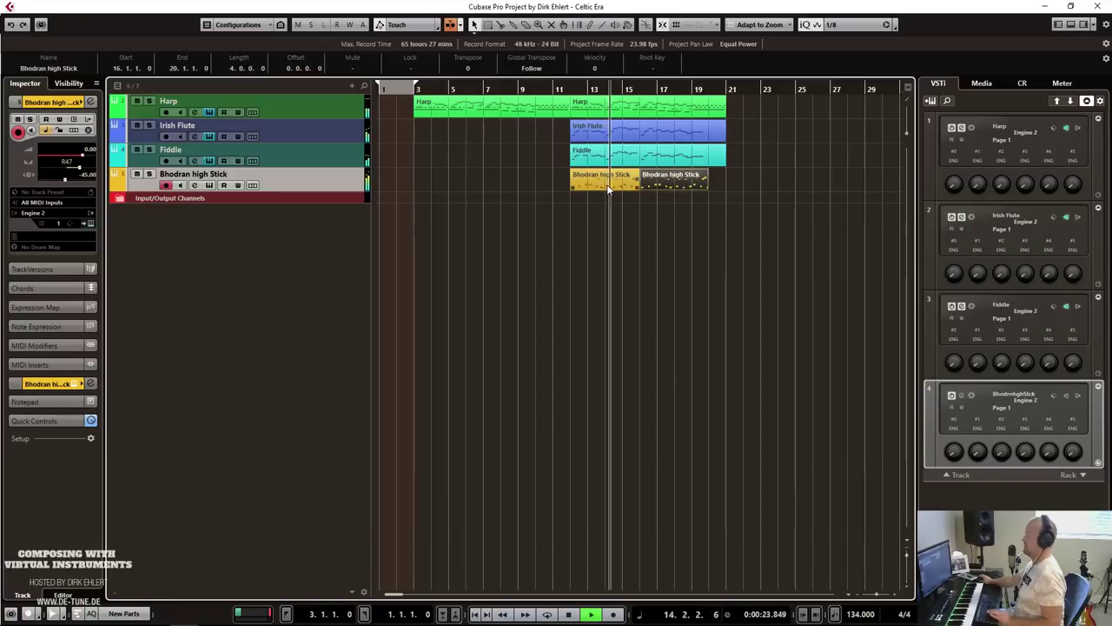
{"action": "key", "text": "h"}
{"action": "key", "text": "g"}
{"action": "key", "text": "g"}
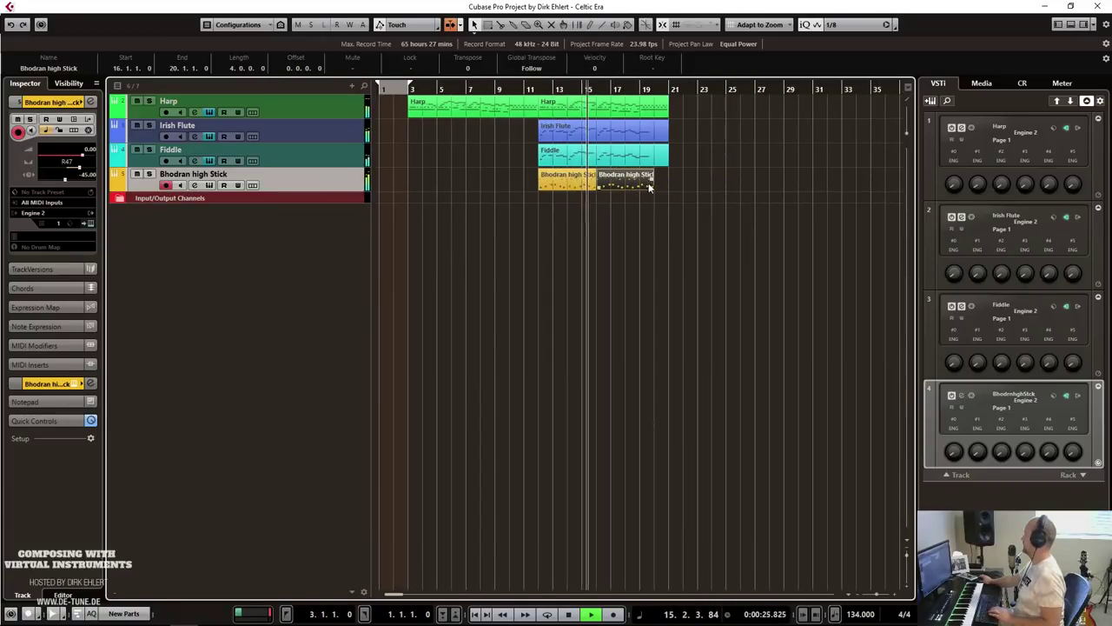
Extend the copied bodhran part to bar 21 to match the melody parts, and stop playback.
{"action": "left_click", "coordinate": [662, 164]}
{"action": "left_click", "coordinate": [651, 184]}
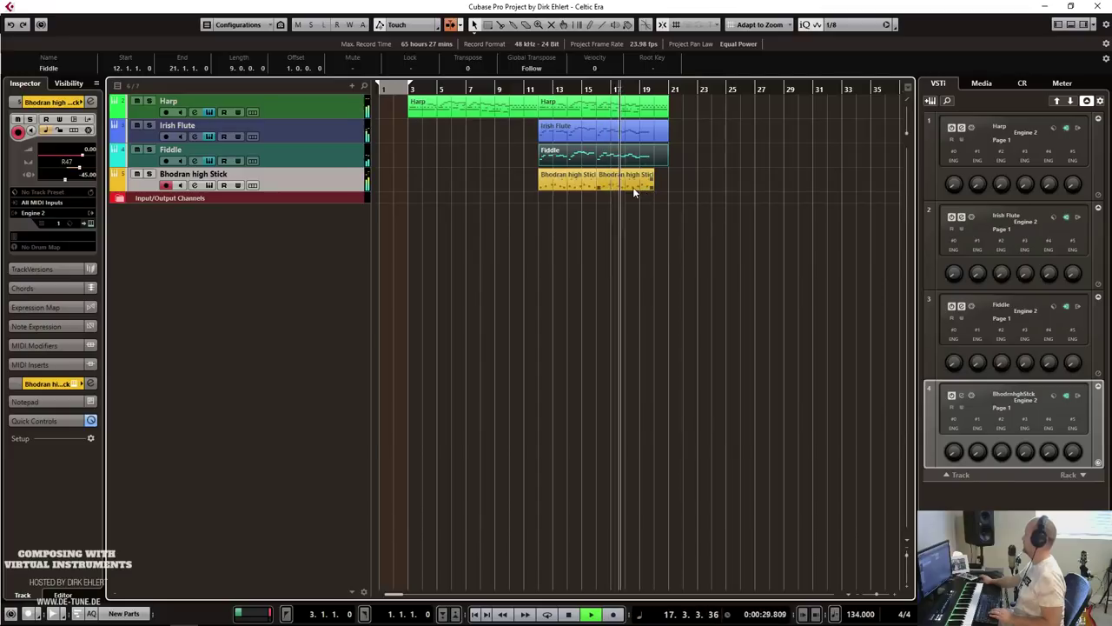
{"action": "mouse_move", "coordinate": [650, 189]}
{"action": "left_mouse_down"}
{"action": "mouse_move", "coordinate": [708, 186]}
{"action": "mouse_move", "coordinate": [666, 188]}
{"action": "left_mouse_up"}
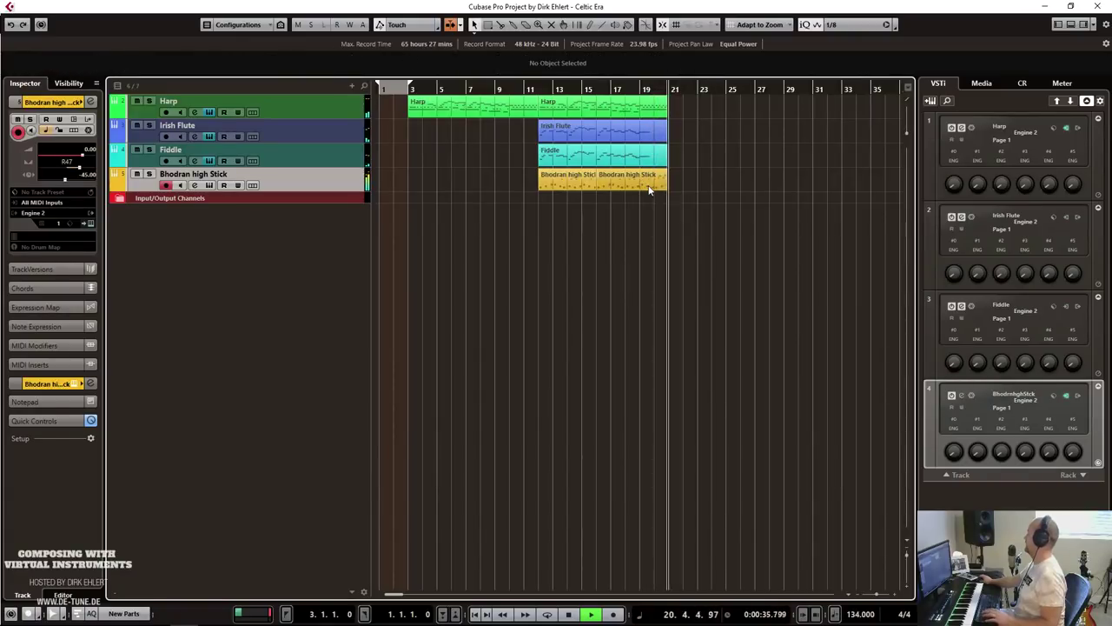
{"action": "key", "text": "space"}
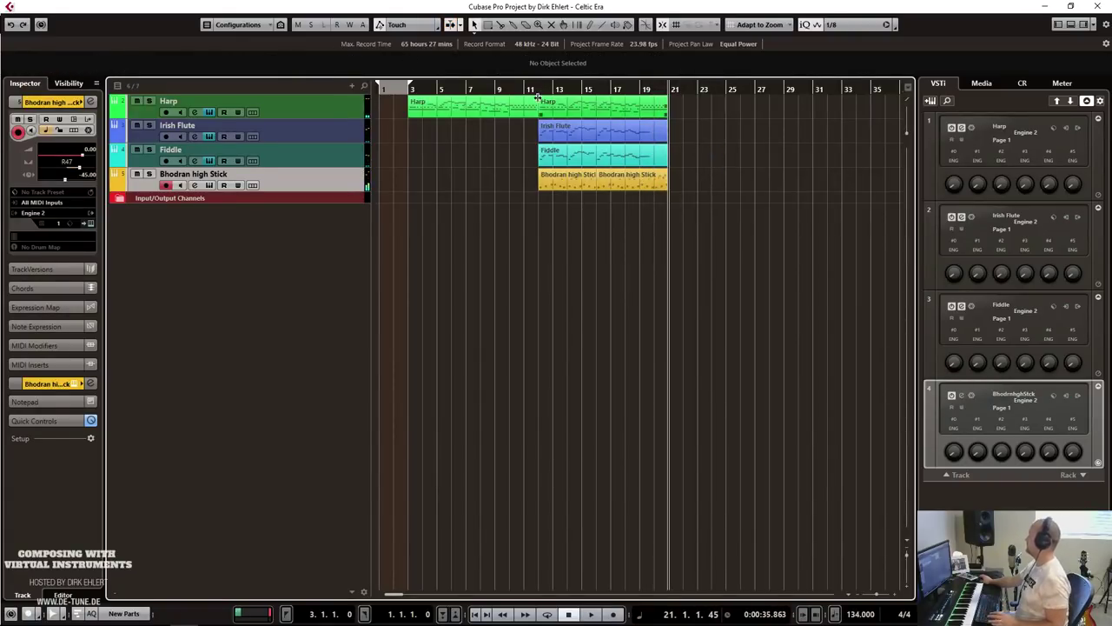
Check the Harp track's instrument and play the whole arrangement from bar 3.
{"action": "left_click", "coordinate": [151, 117]}
{"action": "left_click", "coordinate": [91, 224]}
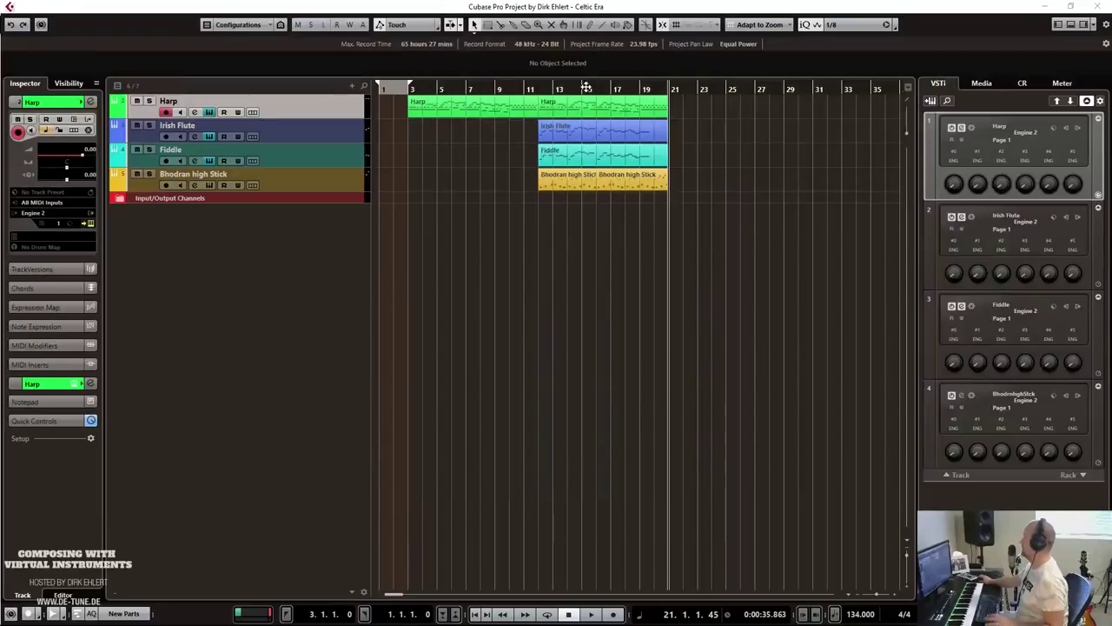
{"action": "left_click", "coordinate": [416, 89]}
{"action": "key", "text": "space"}
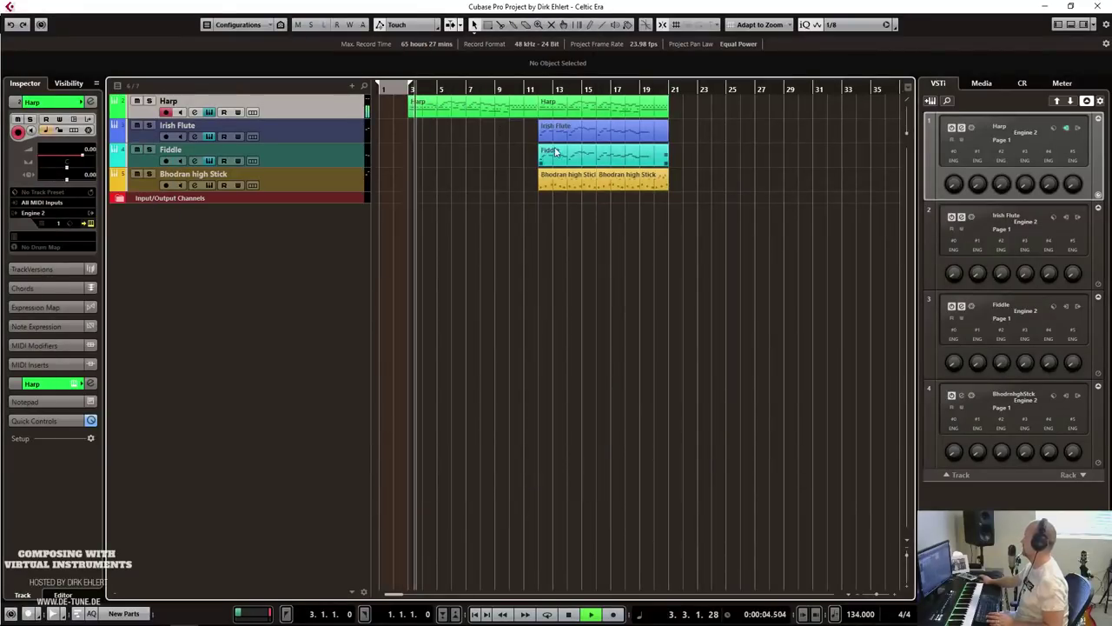
{"action": "left_click", "coordinate": [342, 136]}
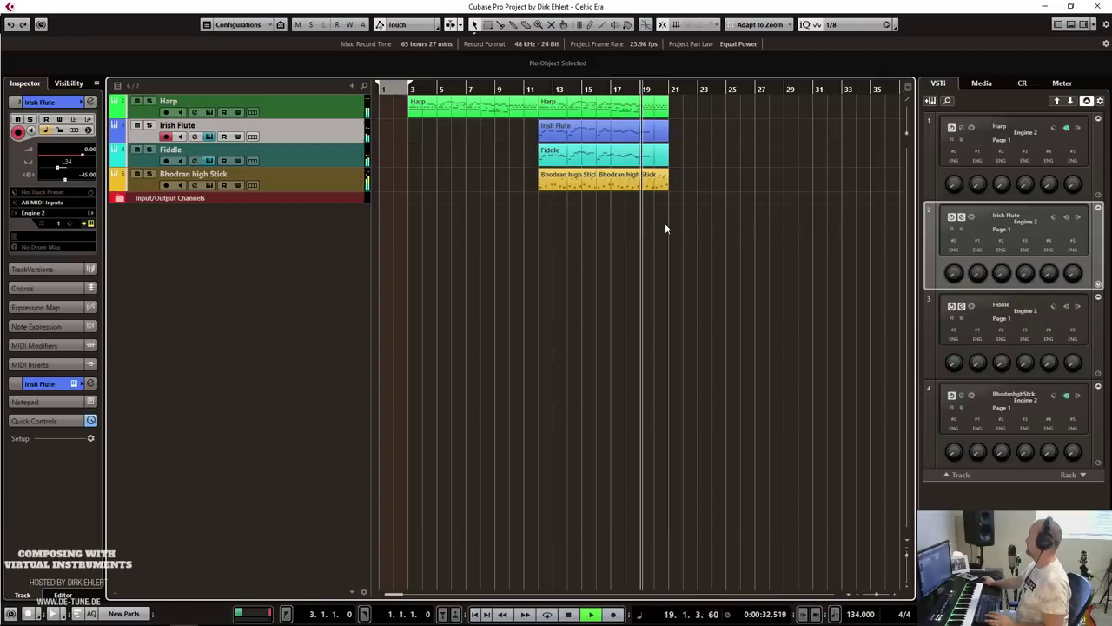
Duplicate all Harp, Irish Flute, Fiddle and bodhran parts of bars 12 to 21 so the copies start at bar 21.
{"action": "left_click_drag", "start_coordinate": [648, 232], "coordinate": [561, 90]}
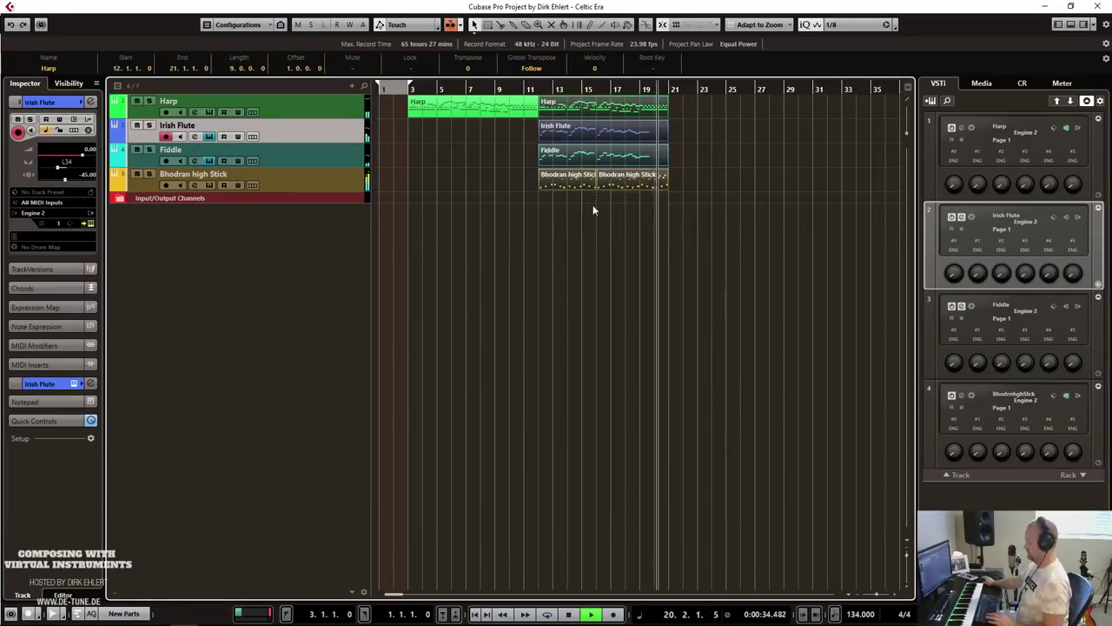
{"action": "key", "text": "space"}
{"action": "key", "text": "ctrl+d"}
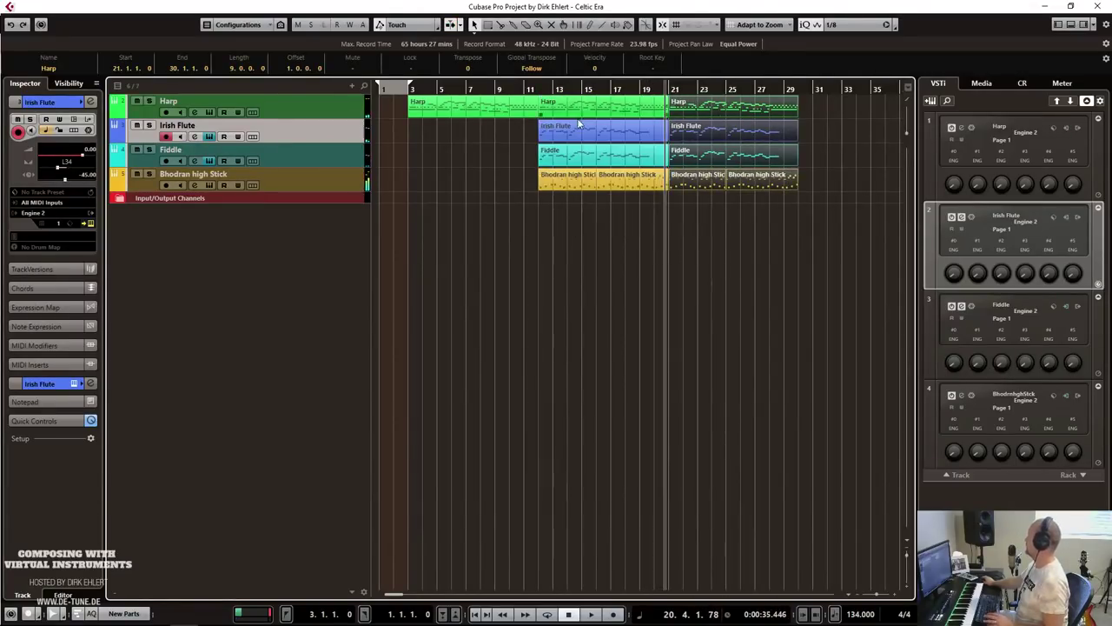
{"action": "key", "text": "g"}
{"action": "key", "text": "g"}
{"action": "key", "text": "g"}
{"action": "key", "text": "g"}
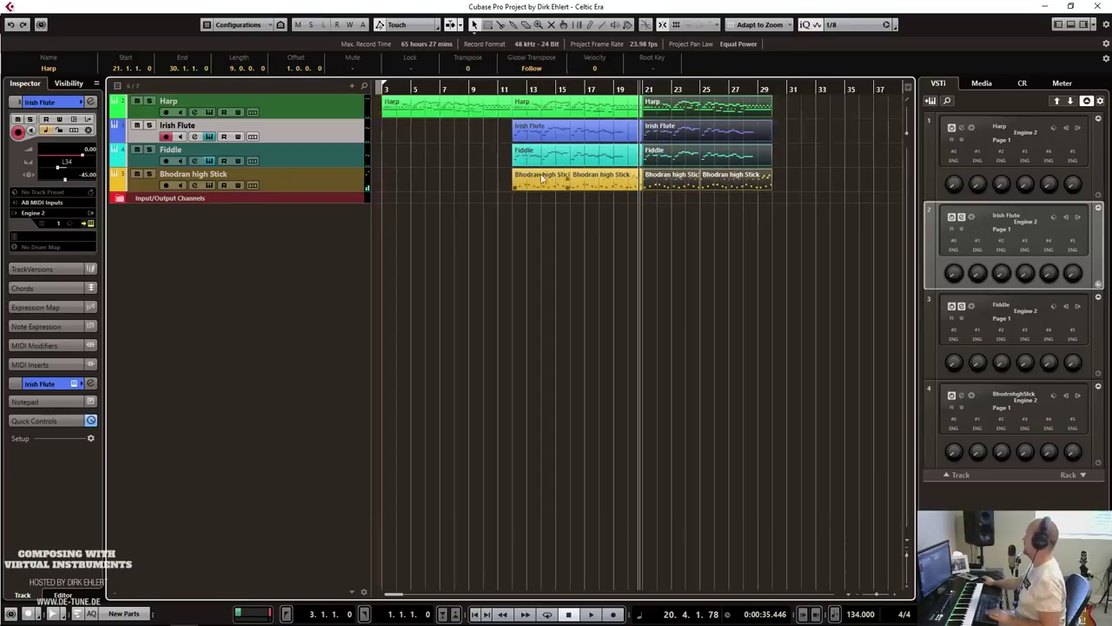
Duplicate the Harp track and delete the copied parts from the new track.
{"action": "left_click", "coordinate": [295, 150]}
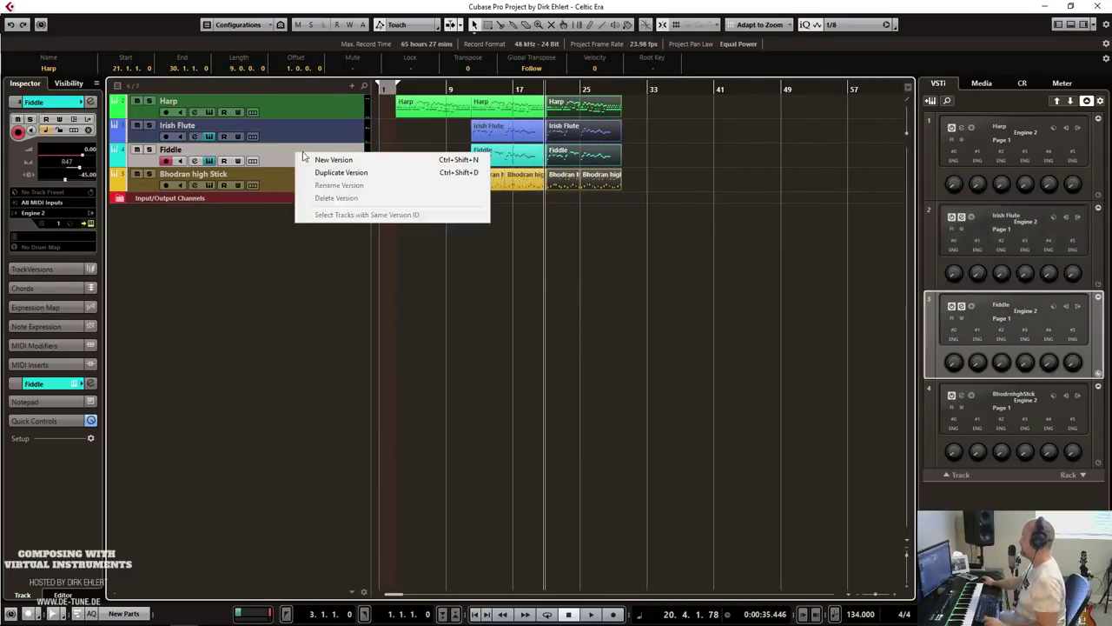
{"action": "key", "text": "Escape"}
{"action": "right_click", "coordinate": [285, 111]}
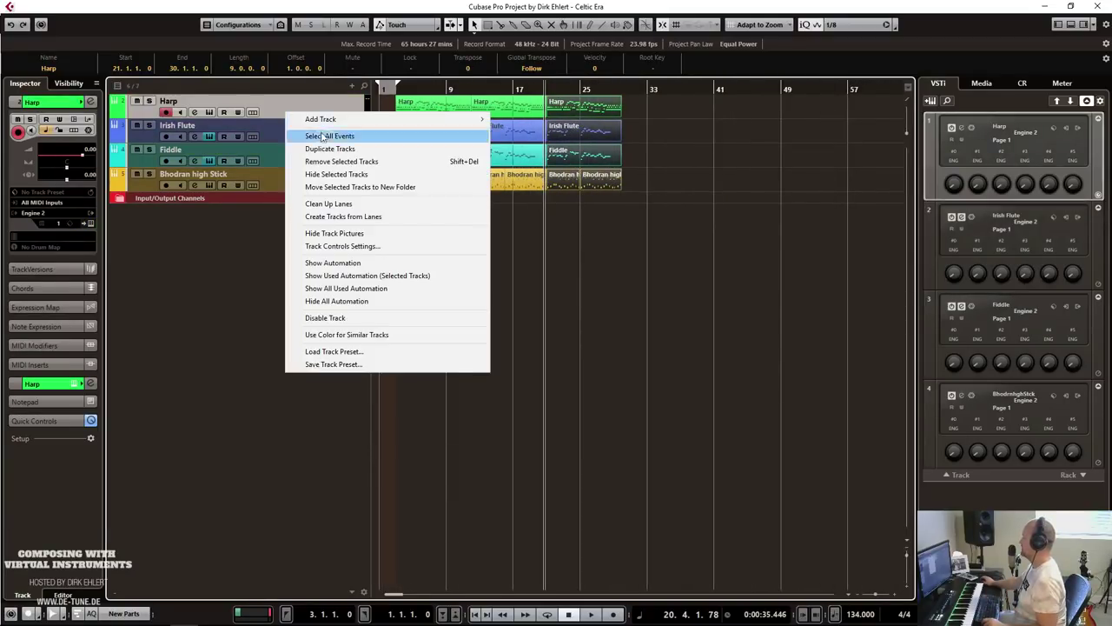
{"action": "mouse_move", "coordinate": [337, 123]}
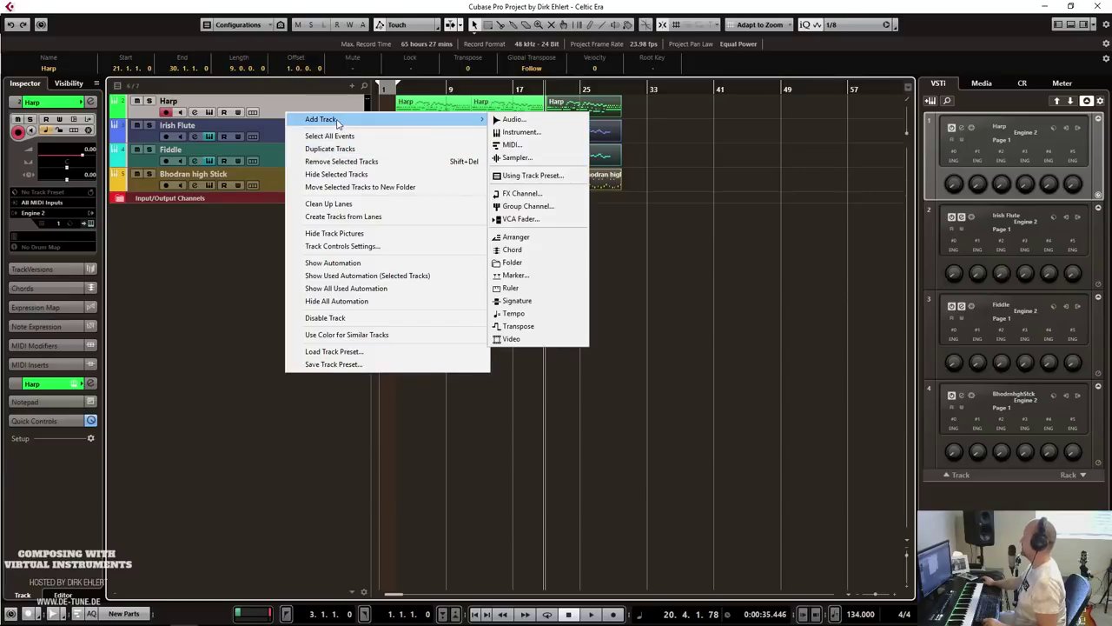
{"action": "left_click", "coordinate": [330, 148]}
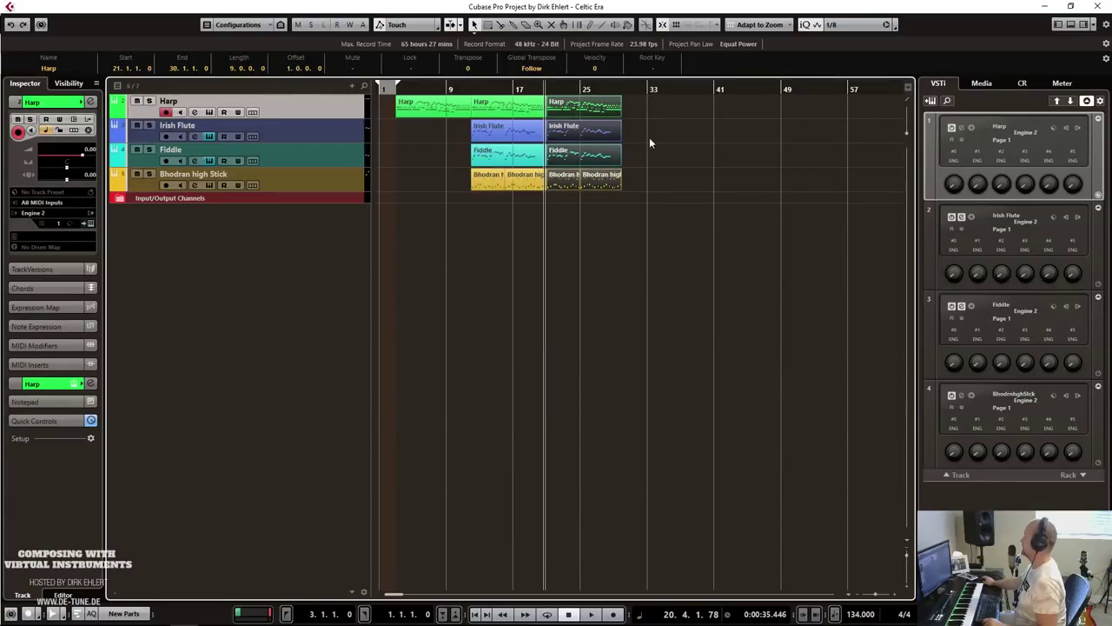
{"action": "left_click_drag", "start_coordinate": [634, 151], "coordinate": [393, 126]}
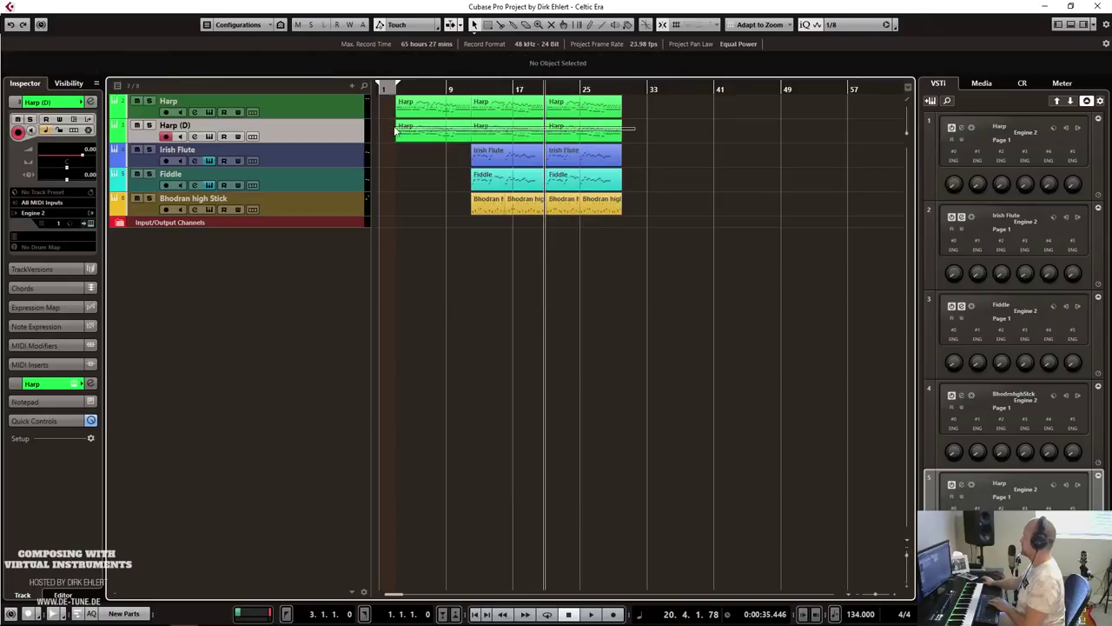
{"action": "key", "text": "Delete"}
Open the duplicated Harp track's instrument and browse the Celtic Era string patches, including the strummed Irish Bouzouki variants.
{"action": "left_click", "coordinate": [91, 222]}
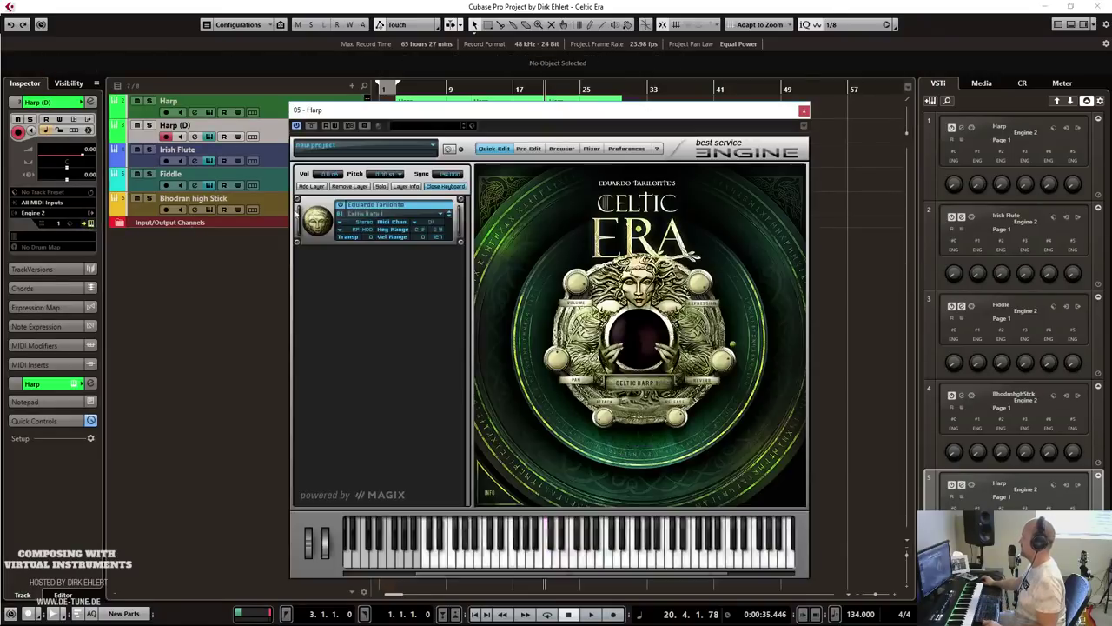
{"action": "left_click", "coordinate": [380, 215]}
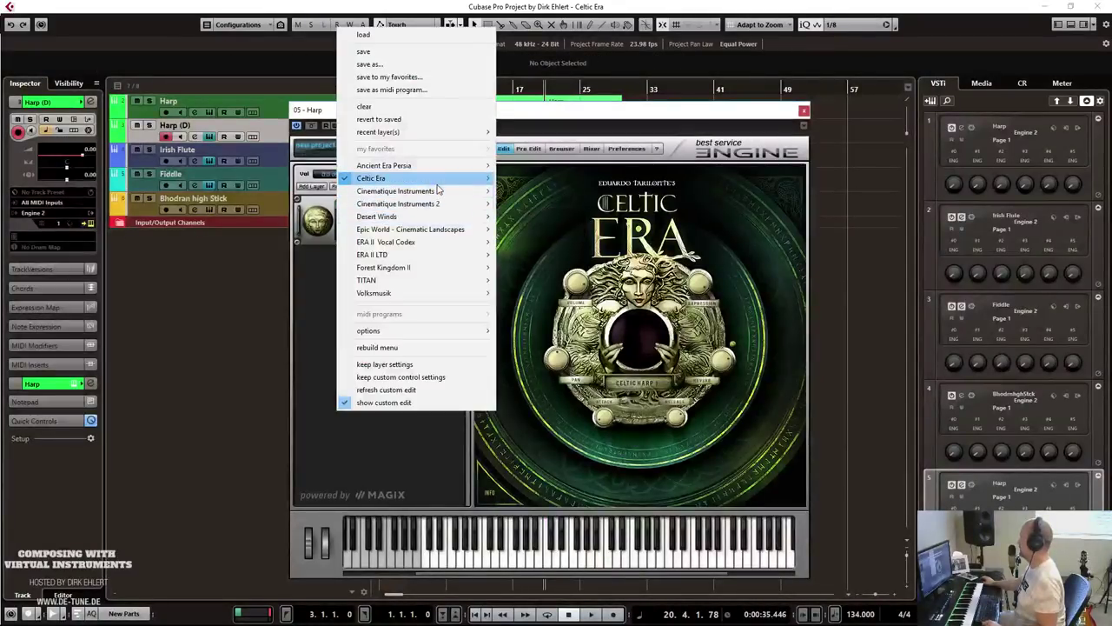
{"action": "mouse_move", "coordinate": [437, 183]}
{"action": "mouse_move", "coordinate": [508, 181]}
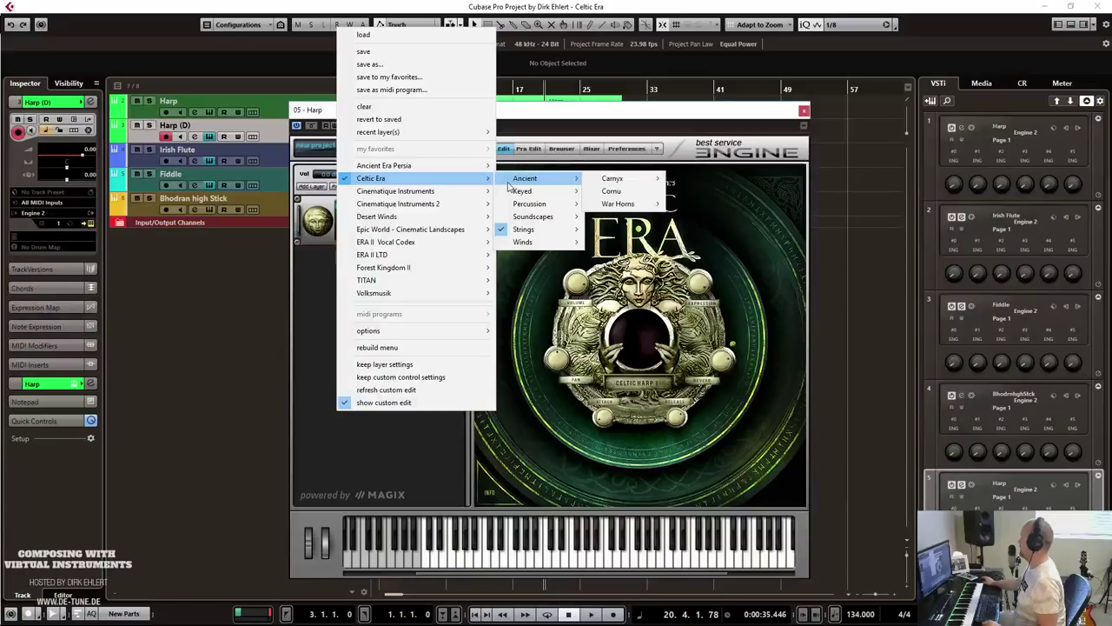
{"action": "mouse_move", "coordinate": [526, 221]}
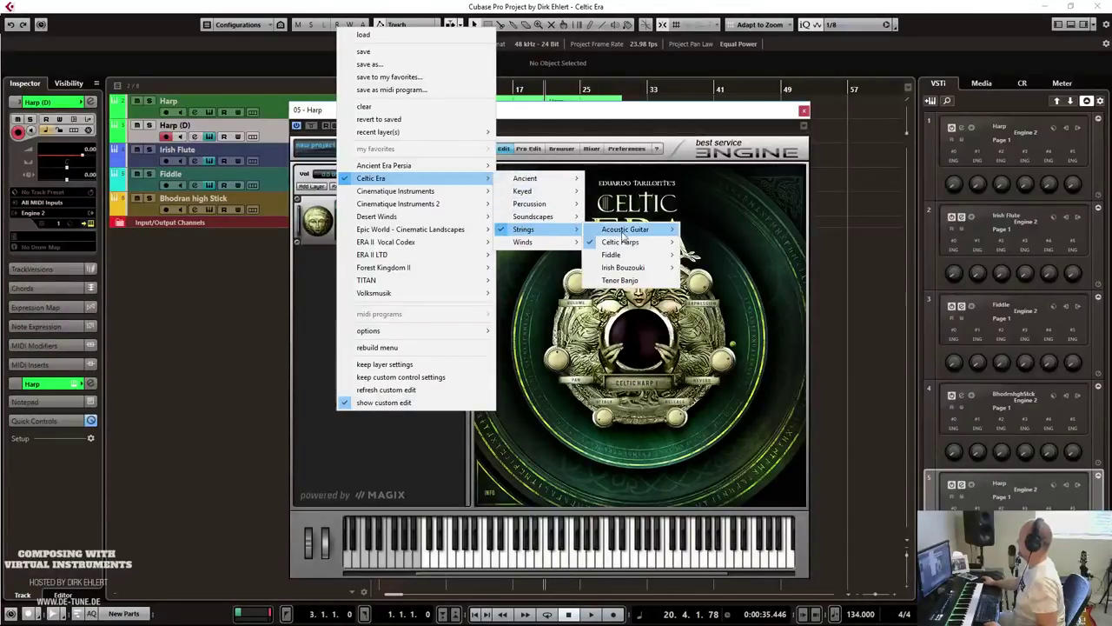
{"action": "mouse_move", "coordinate": [624, 249]}
{"action": "mouse_move", "coordinate": [635, 270]}
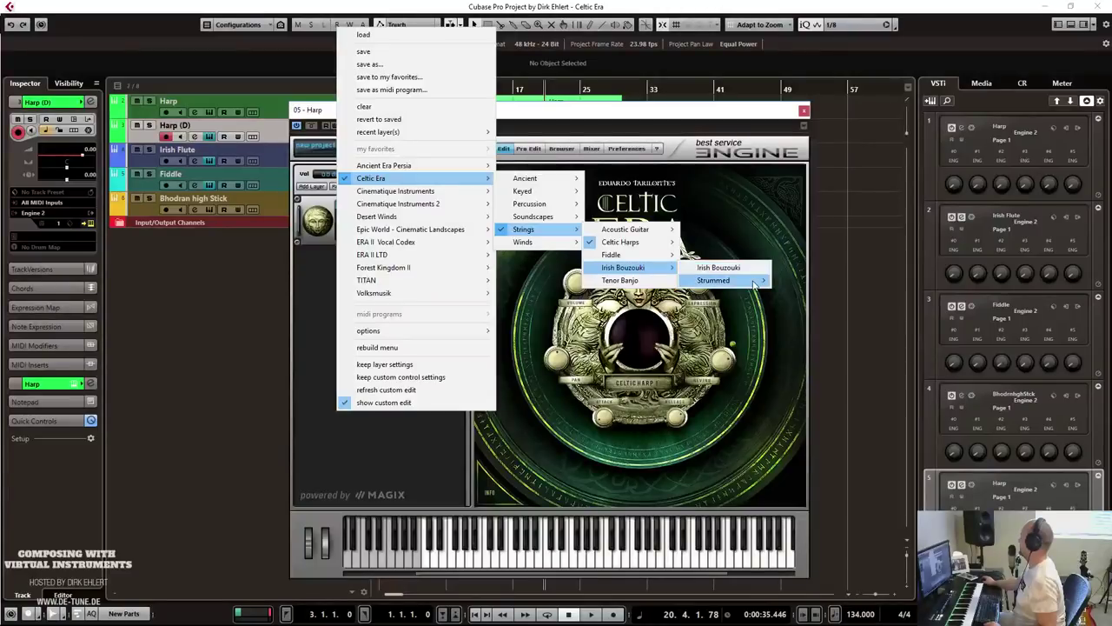
{"action": "mouse_move", "coordinate": [754, 283]}
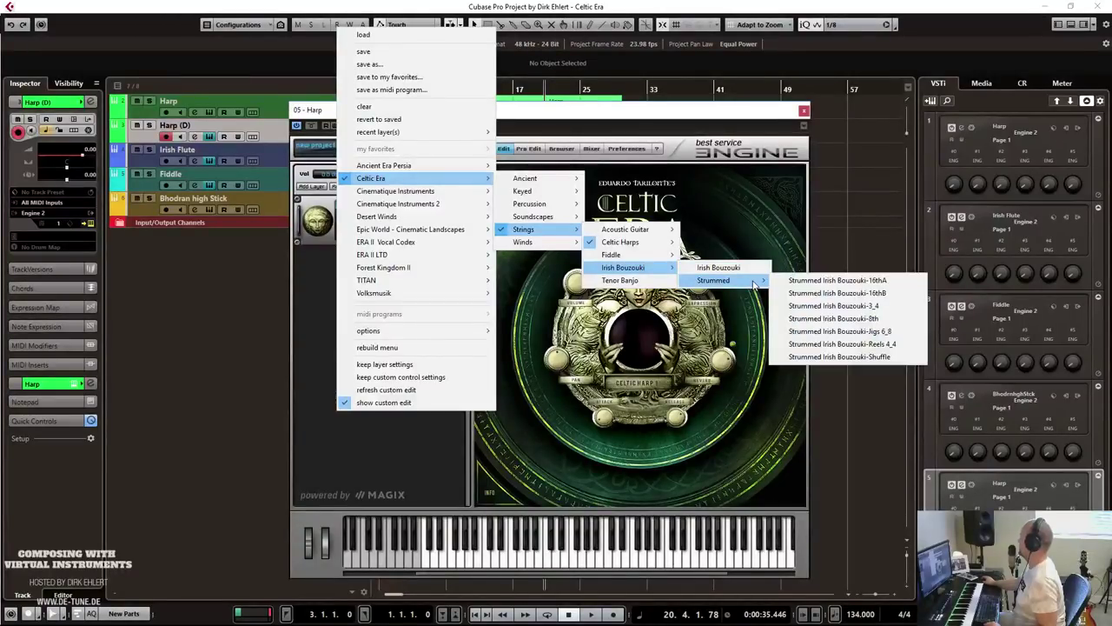
{"action": "mouse_move", "coordinate": [647, 230]}
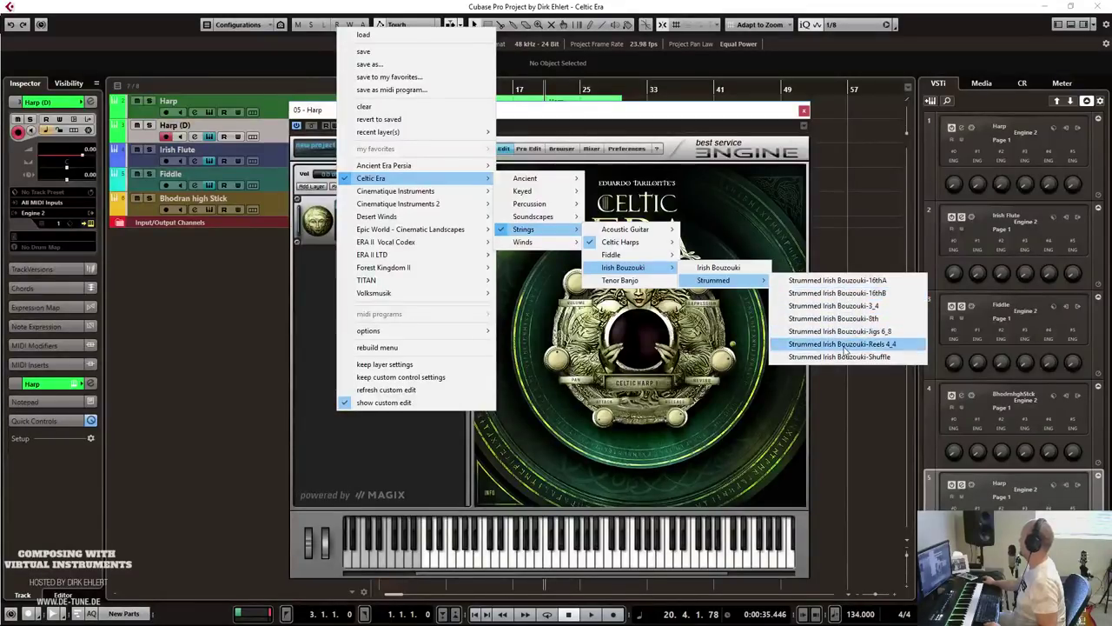
{"action": "mouse_move", "coordinate": [418, 269]}
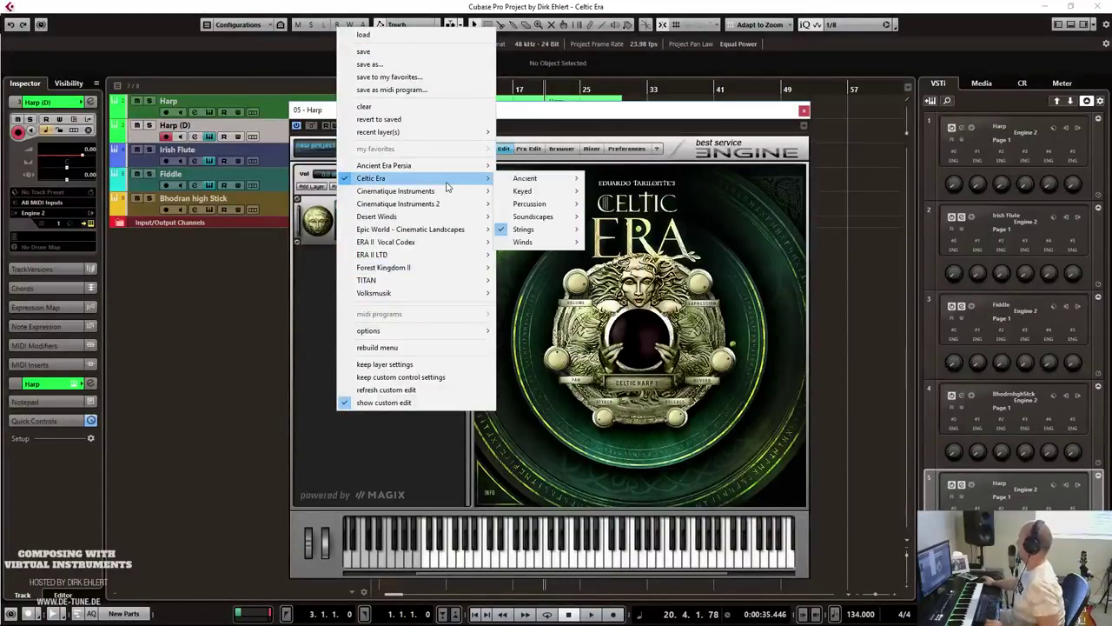
{"action": "left_click", "coordinate": [633, 114]}
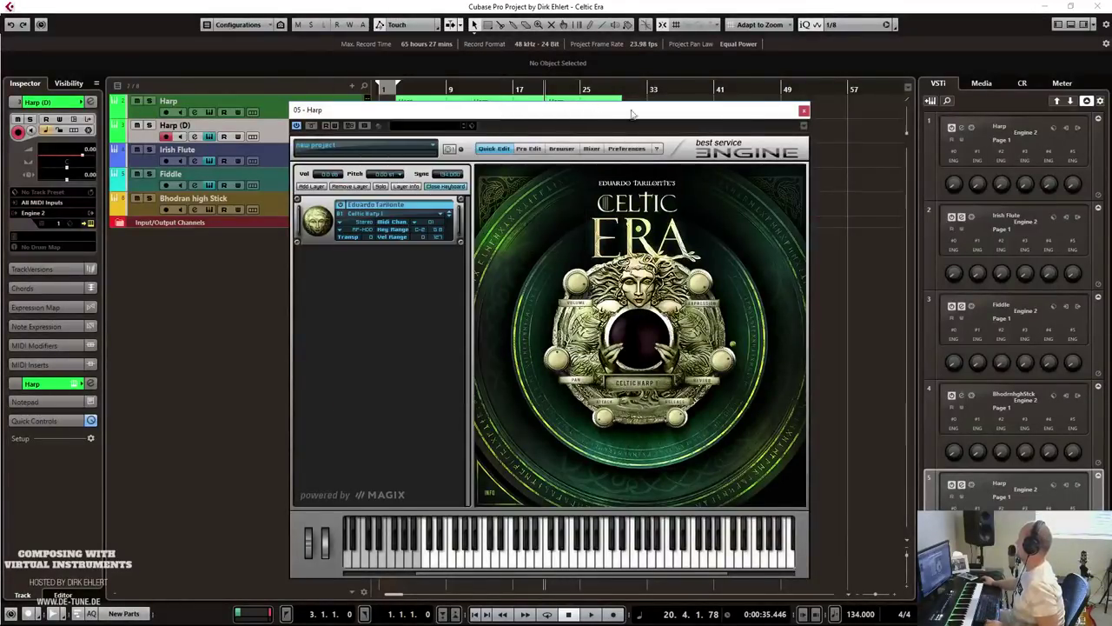
Close the Harp instrument window and add an instrument track below Harp (D) using the Trilian synth.
{"action": "left_click", "coordinate": [803, 110]}
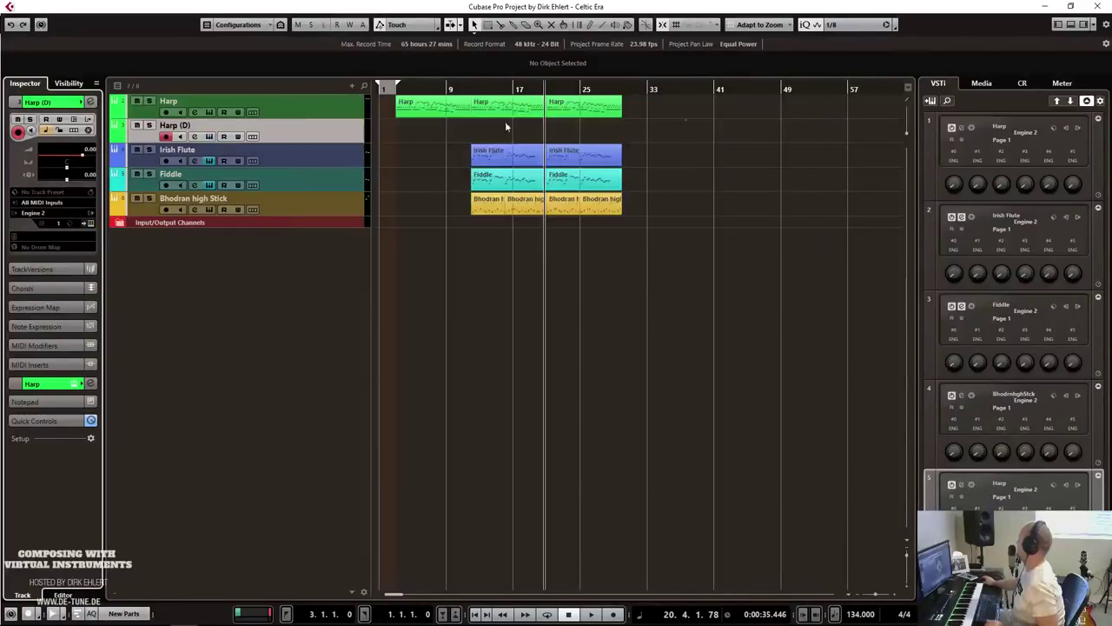
{"action": "right_click", "coordinate": [289, 136]}
{"action": "mouse_move", "coordinate": [315, 139]}
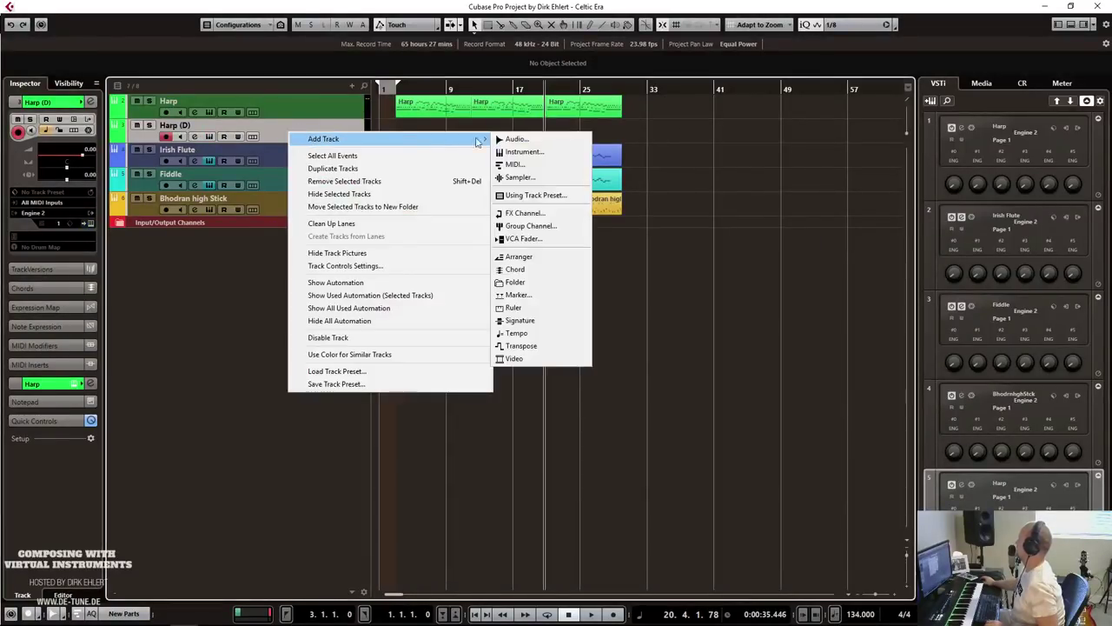
{"action": "left_click", "coordinate": [521, 149]}
{"action": "left_click", "coordinate": [501, 229]}
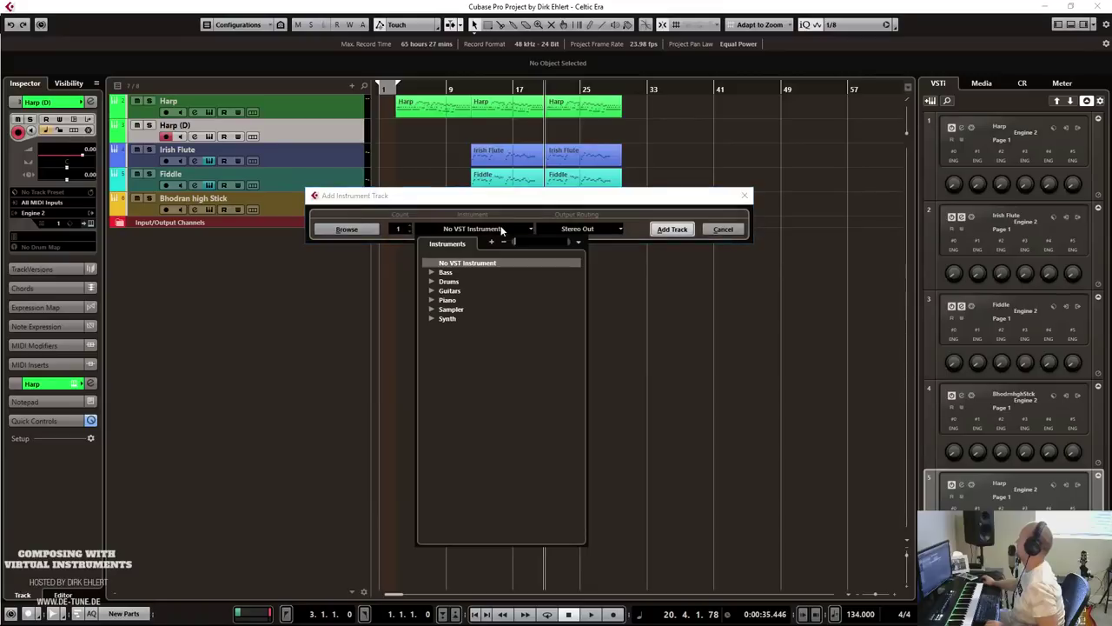
{"action": "left_click", "coordinate": [431, 319]}
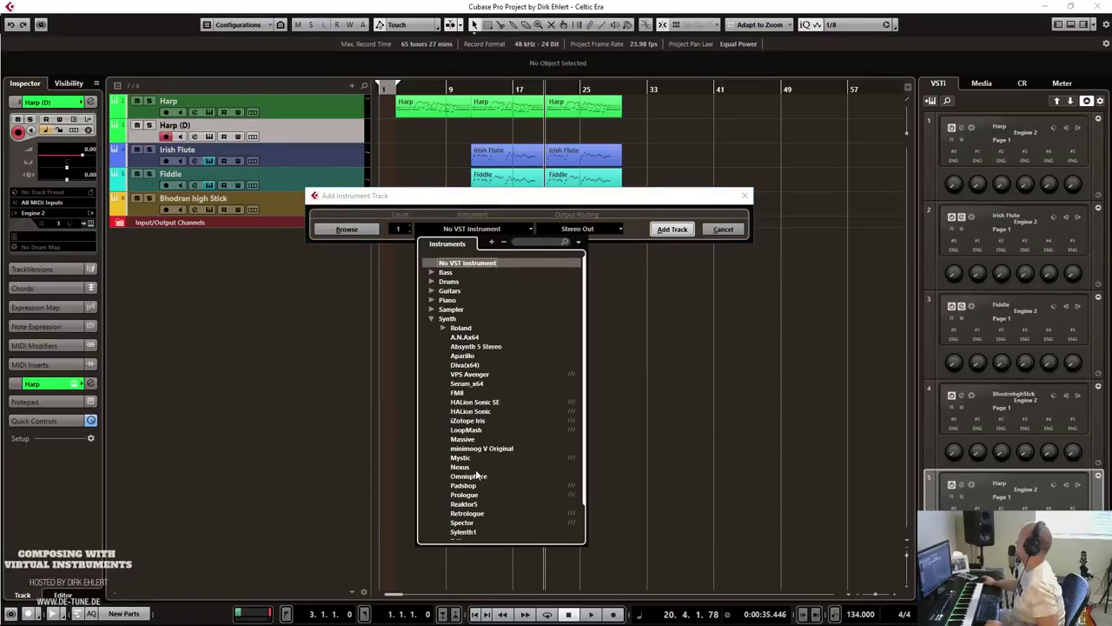
{"action": "scroll", "coordinate": [491, 470], "scroll_direction": "down", "scroll_amount": 2}
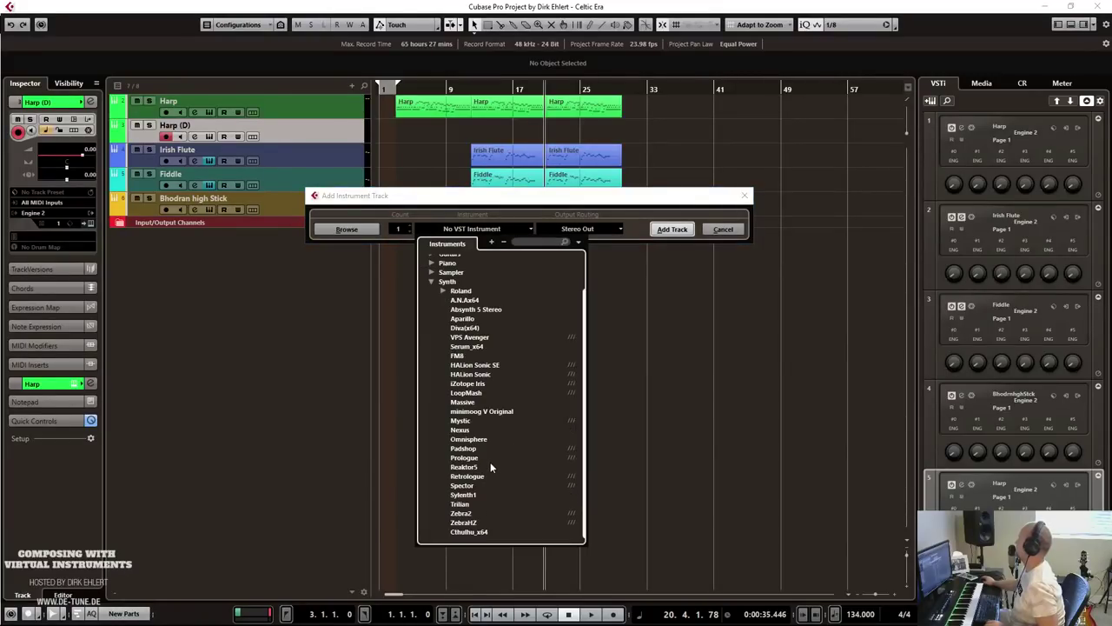
{"action": "left_click", "coordinate": [459, 504]}
{"action": "left_click", "coordinate": [671, 229]}
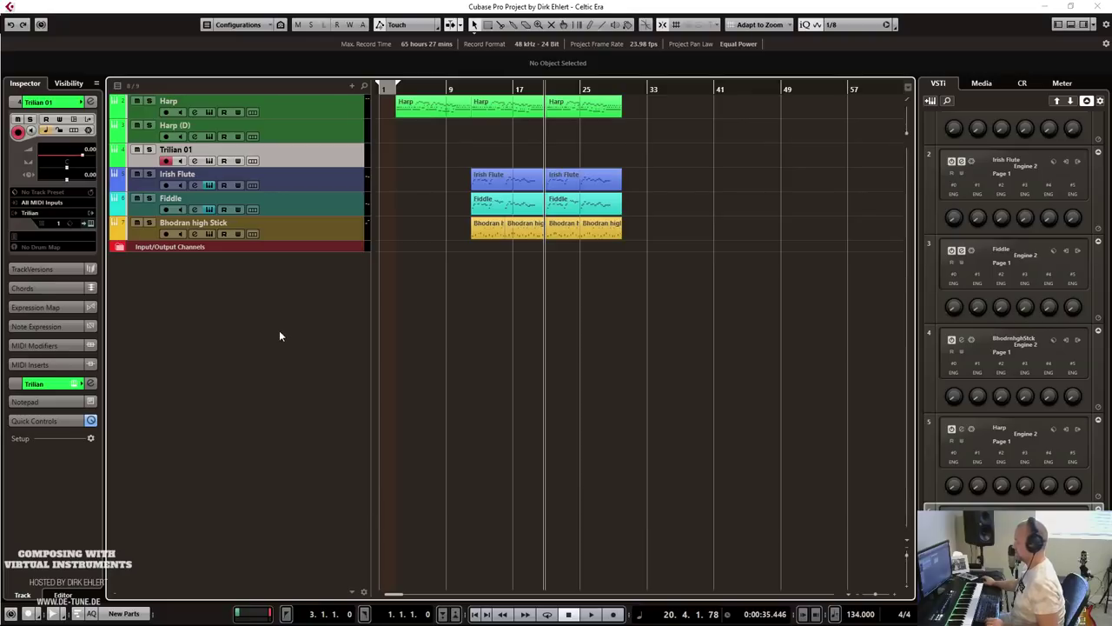
Colour the Trilian 01 track purple and the Irish Flute track light blue.
{"action": "left_click", "coordinate": [80, 102]}
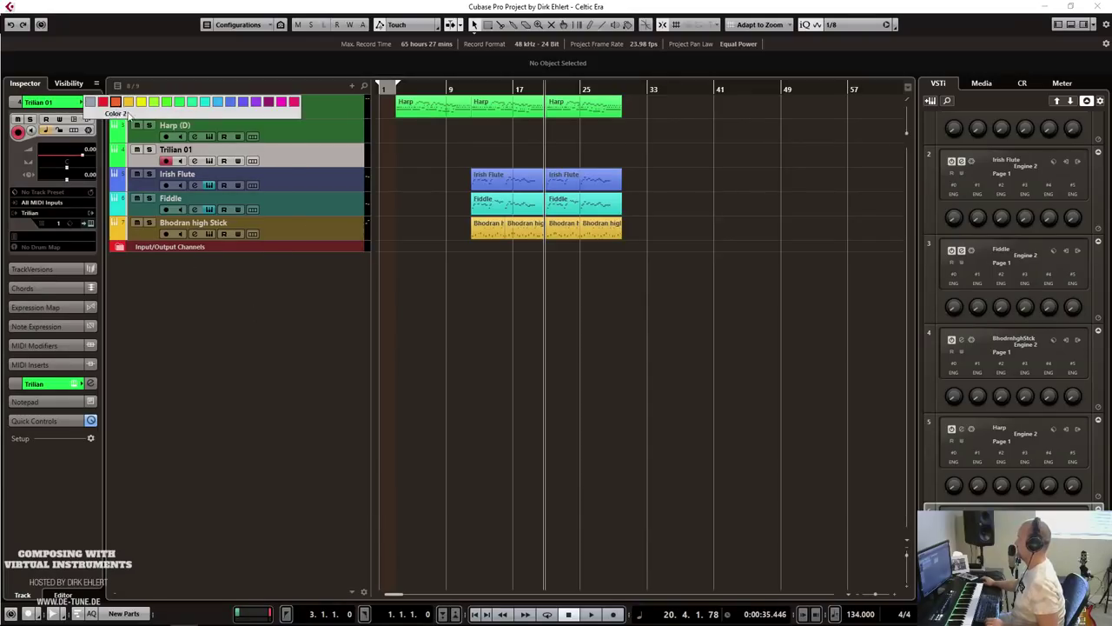
{"action": "left_click", "coordinate": [231, 103]}
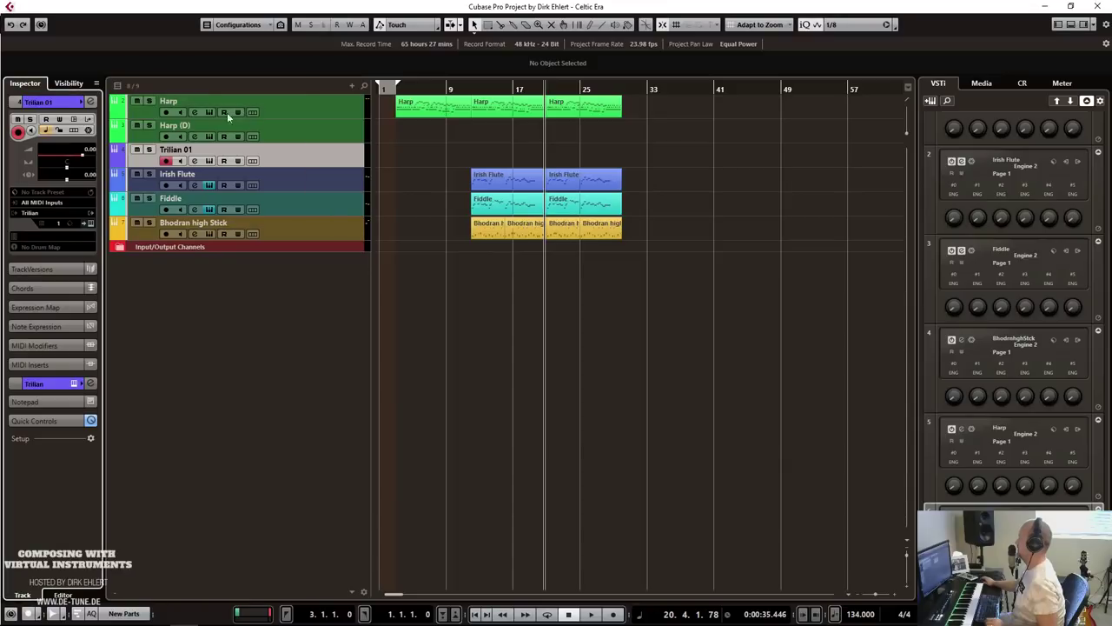
{"action": "left_click", "coordinate": [164, 190]}
{"action": "left_click", "coordinate": [84, 103]}
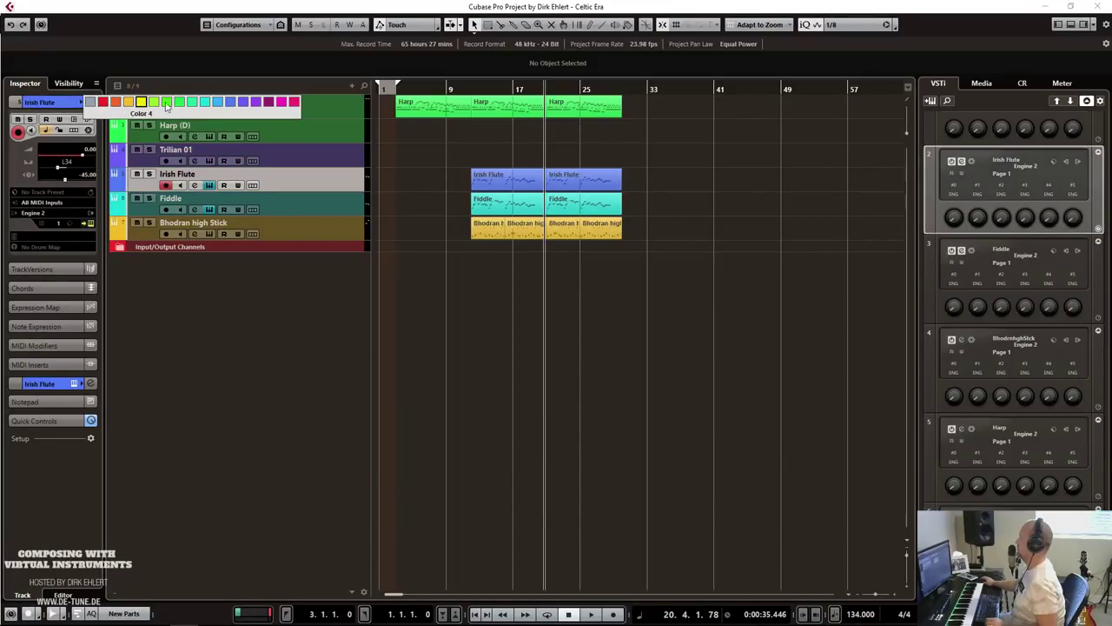
{"action": "left_click", "coordinate": [218, 103]}
{"action": "left_click", "coordinate": [140, 163]}
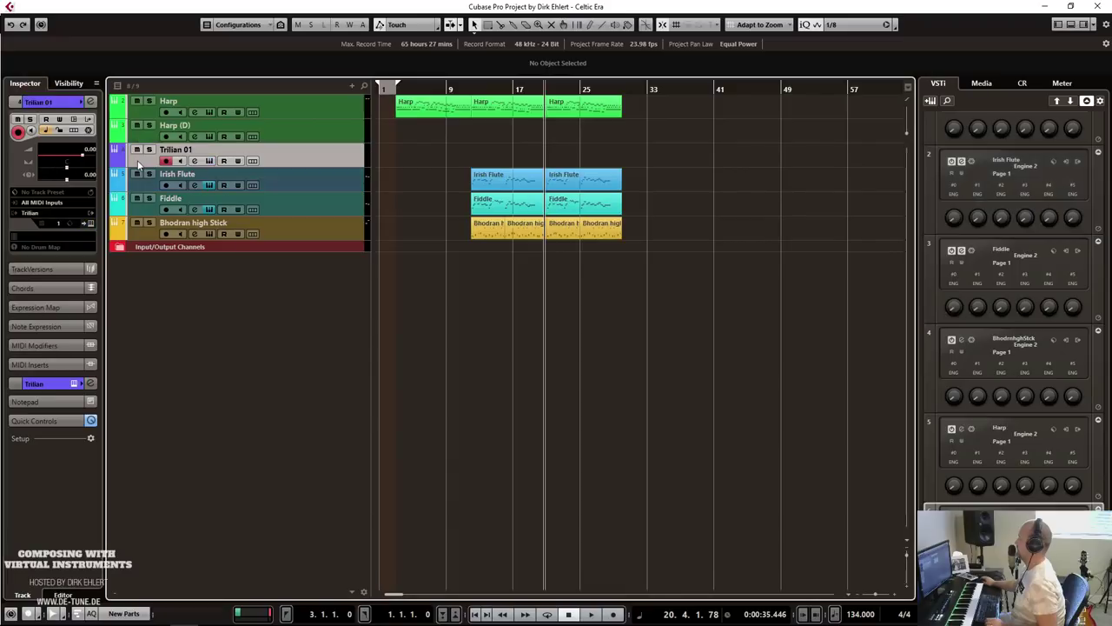
{"action": "left_click", "coordinate": [91, 102]}
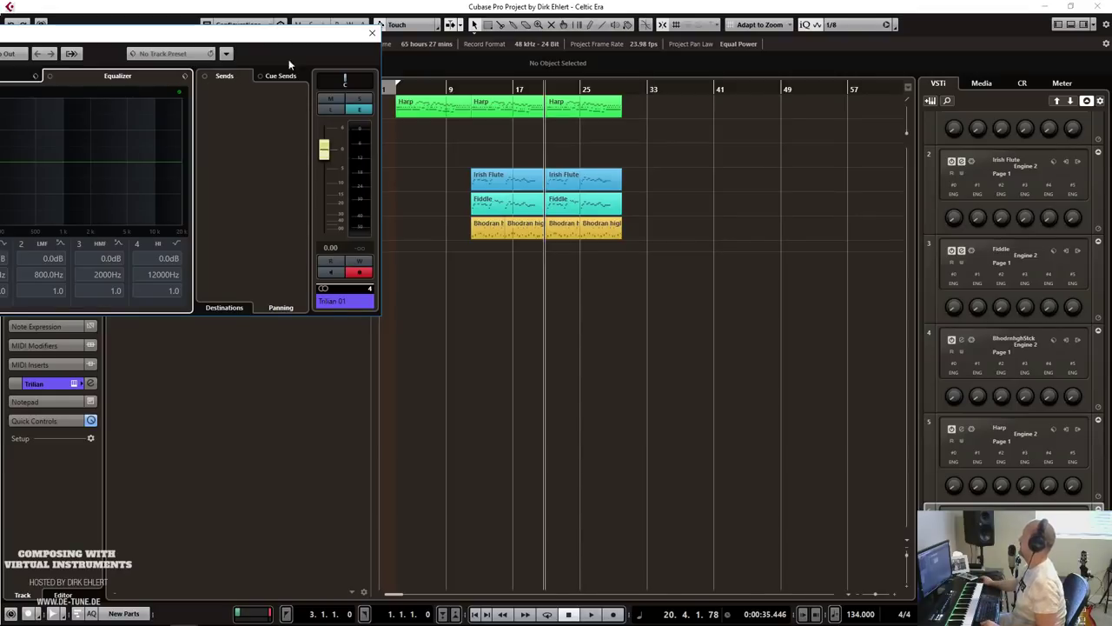
{"action": "left_click", "coordinate": [370, 33]}
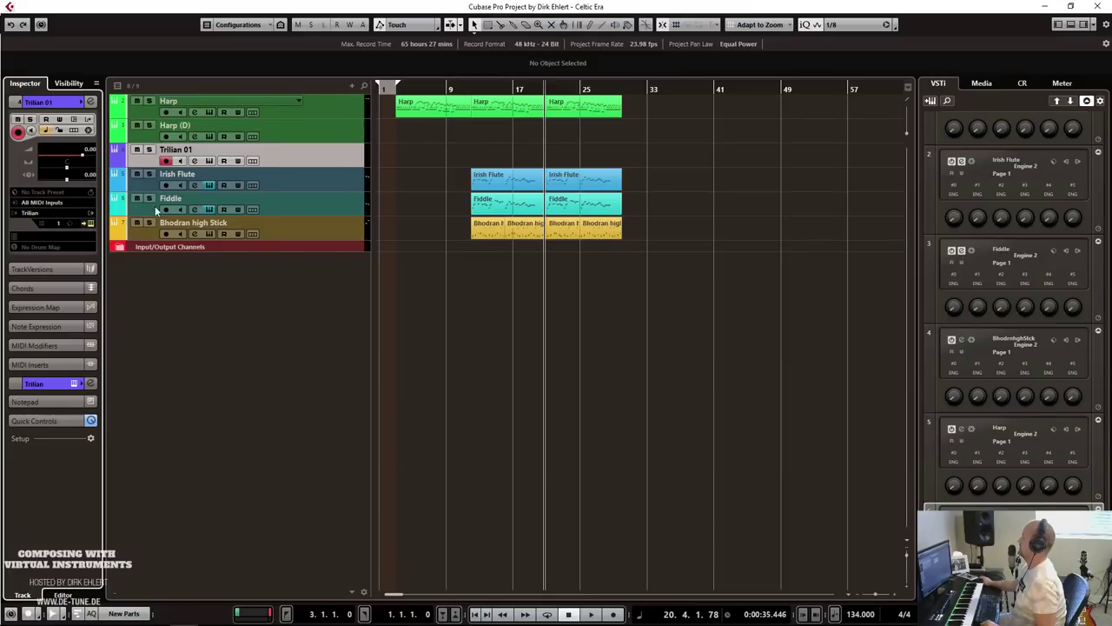
Open Trilian and load the Trilogy Acoustic - Full Range patch from the Acoustic Upright type and Trilogy Acoustic Bass model.
{"action": "left_click", "coordinate": [88, 225]}
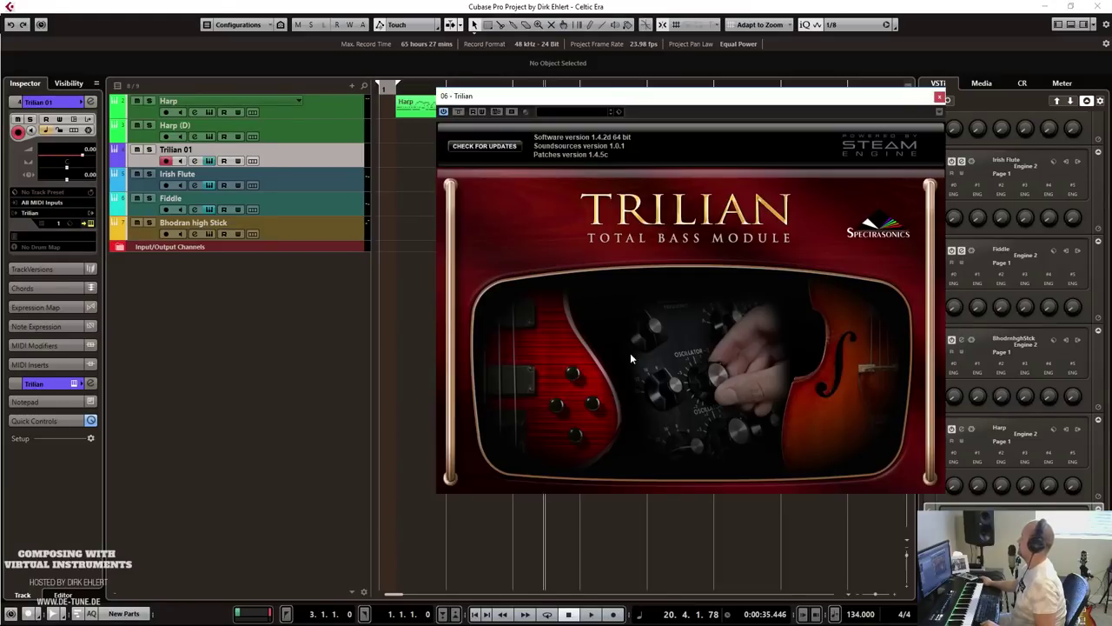
{"action": "left_click", "coordinate": [698, 228]}
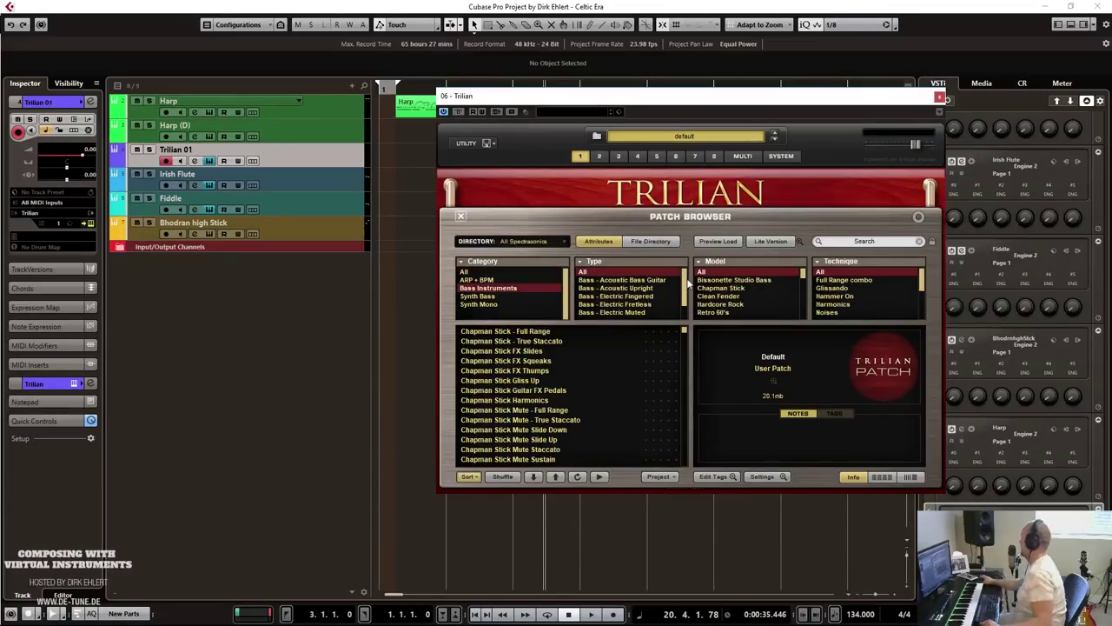
{"action": "left_click", "coordinate": [619, 290]}
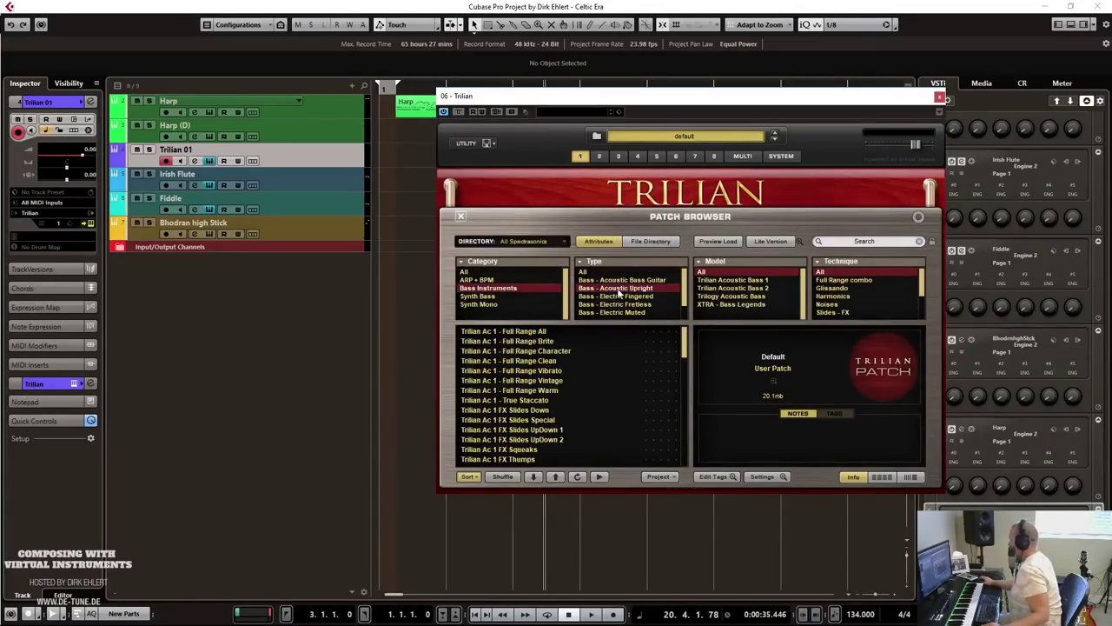
{"action": "left_click", "coordinate": [738, 297]}
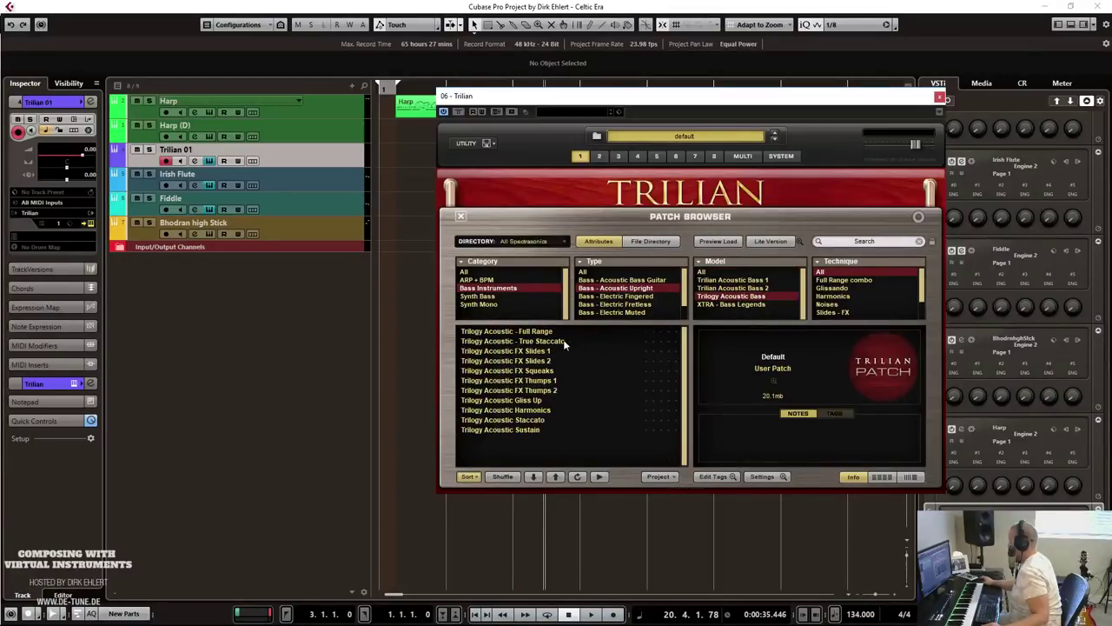
{"action": "left_click", "coordinate": [534, 331]}
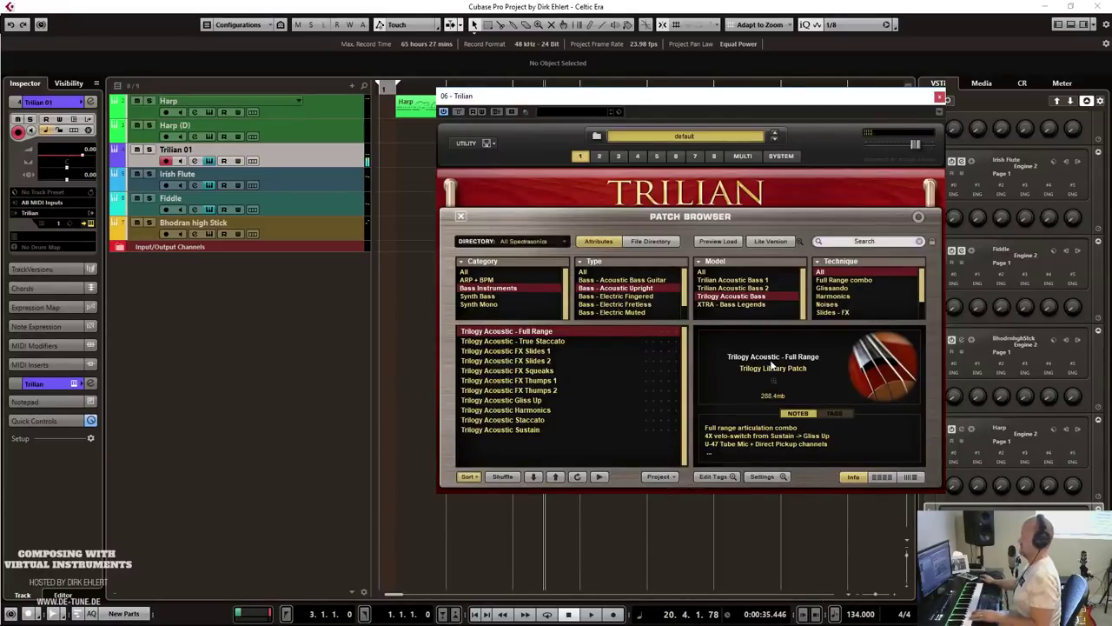
Move the Trilian window aside, perform a bass line over the playing arrangement and insert the retrospective recording on Trilian 01.
{"action": "left_click_drag", "start_coordinate": [798, 101], "coordinate": [10, 93]}
{"action": "left_click_drag", "start_coordinate": [462, 91], "coordinate": [455, 93]}
{"action": "key", "text": "space"}
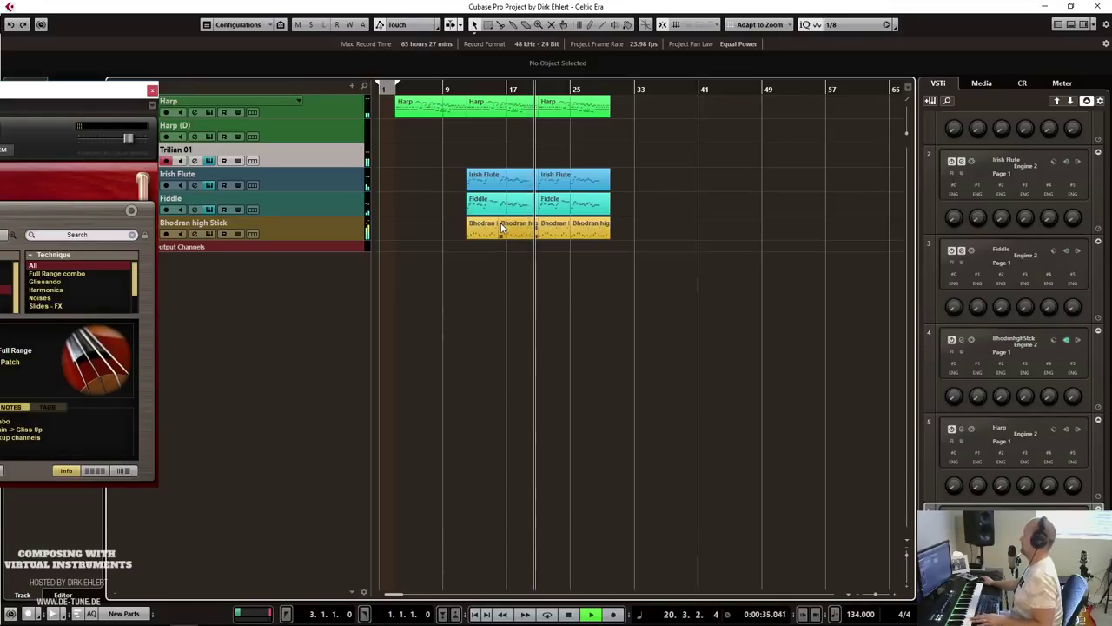
{"action": "key", "text": "space"}
{"action": "key", "text": "shift+KP_Multiply"}
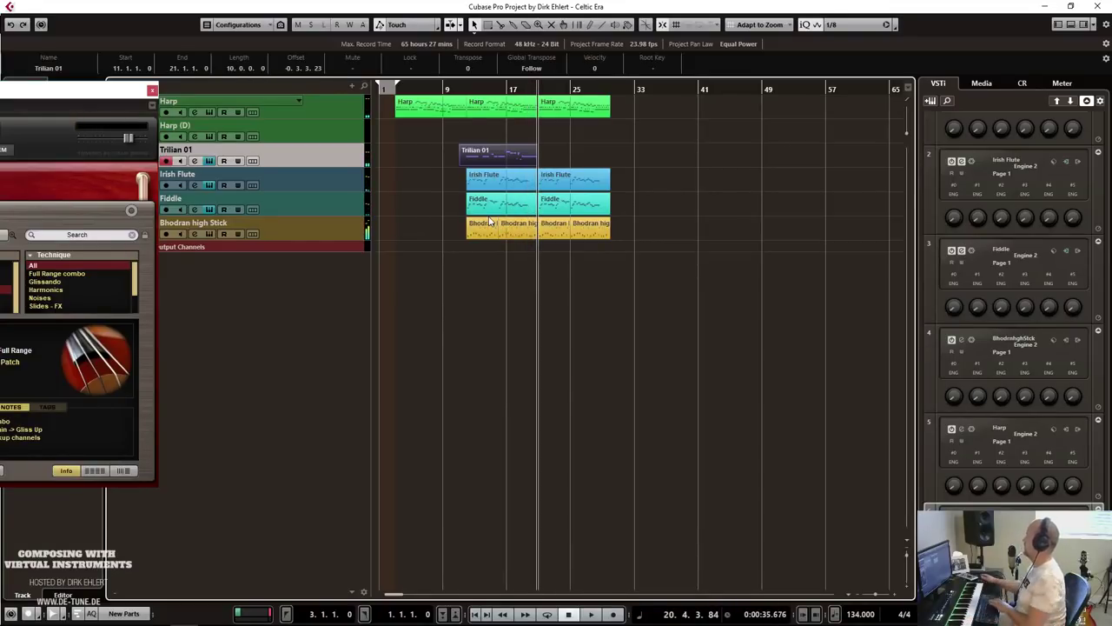
Quantize the recorded Trilian 01 notes to 1/8 and delete the stray short notes in bar 18 and at bar 19.
{"action": "key", "text": "ctrl+e"}
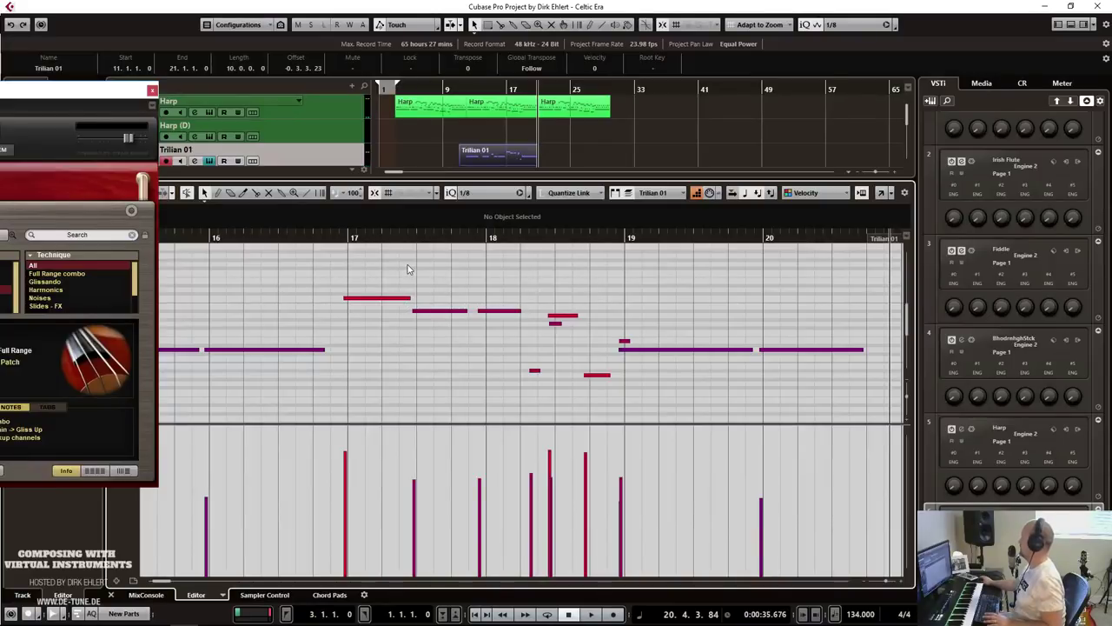
{"action": "key", "text": "q"}
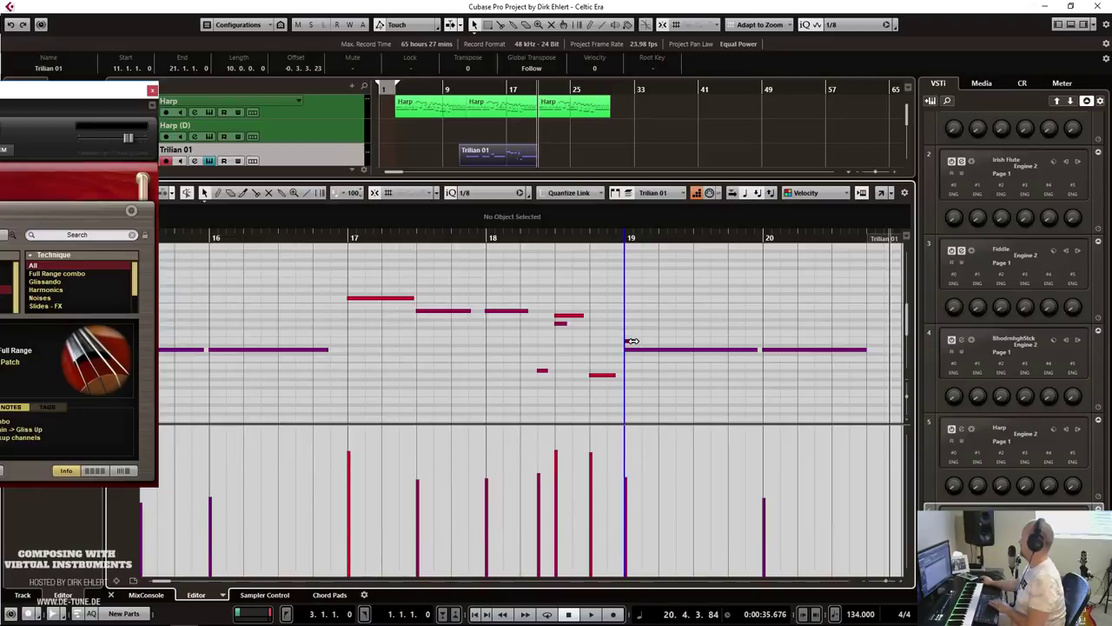
{"action": "left_click", "coordinate": [556, 316]}
{"action": "key", "text": "h"}
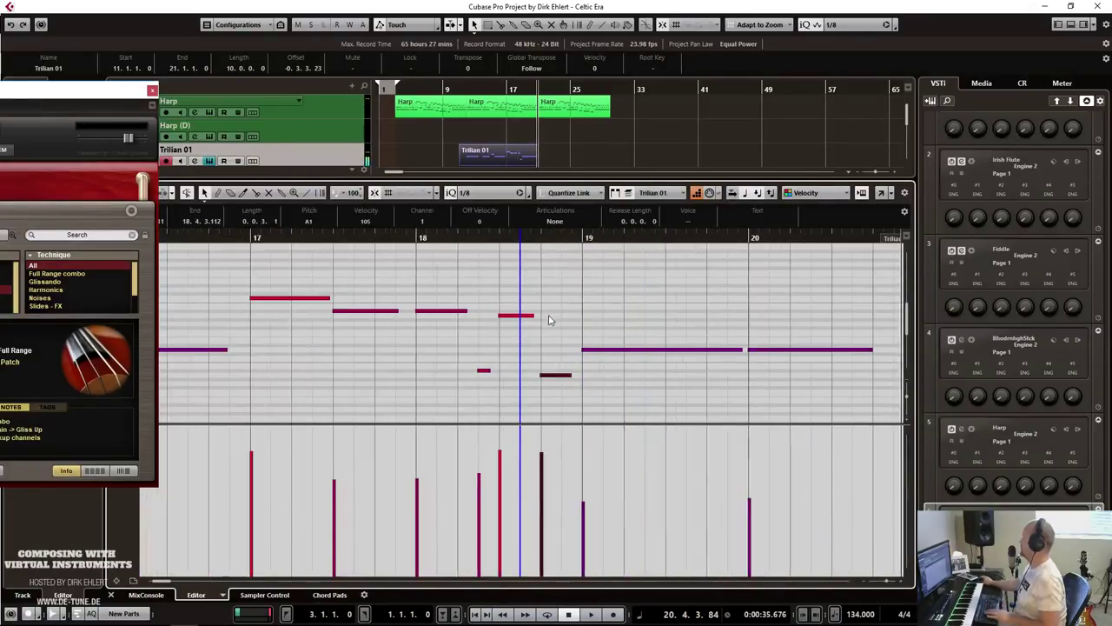
Trim the start of the Trilian 01 part to bar 12.
{"action": "key", "text": "g"}
{"action": "key", "text": "g"}
{"action": "key", "text": "g"}
{"action": "key", "text": "g"}
{"action": "key", "text": "g"}
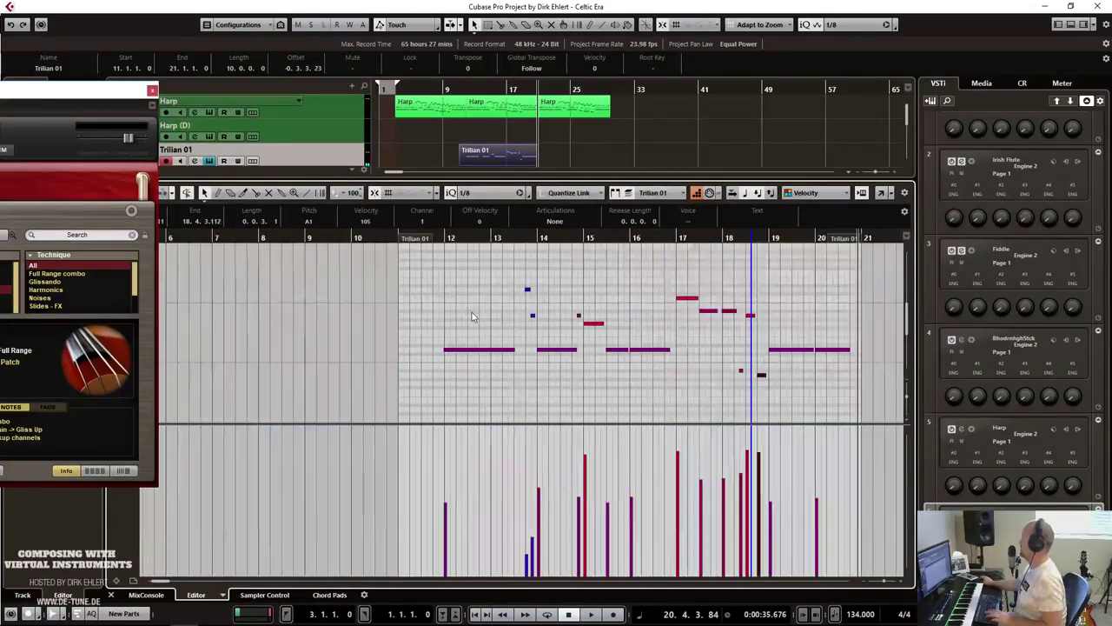
{"action": "left_click", "coordinate": [467, 350]}
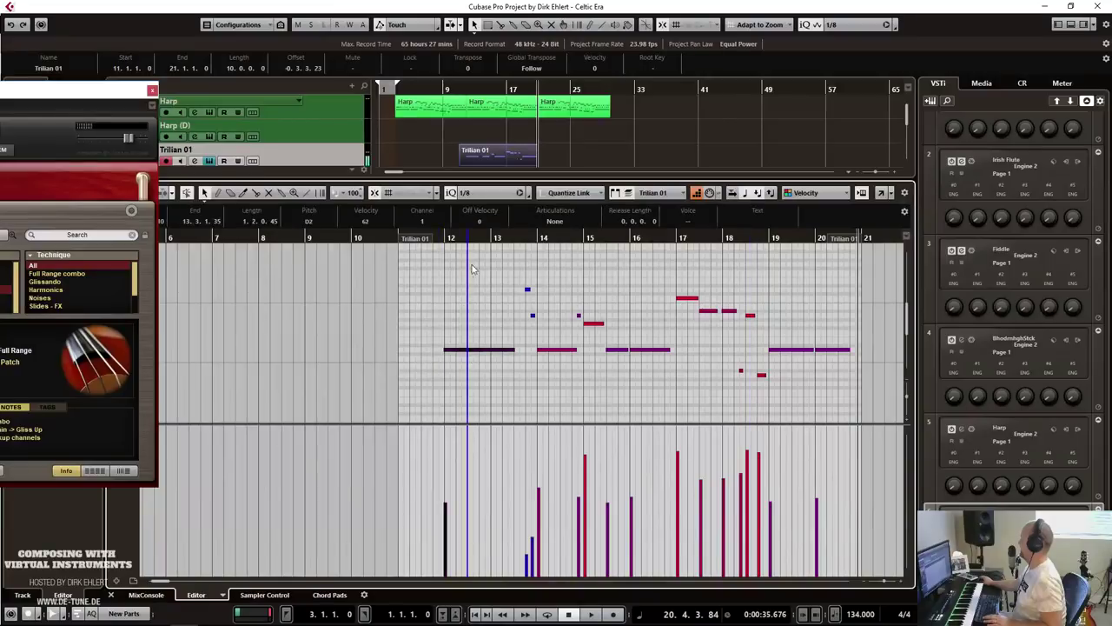
{"action": "left_click_drag", "start_coordinate": [415, 238], "coordinate": [457, 250]}
Play the arrangement from around bar 12 and follow the bass notes through to bar 17.
{"action": "key", "text": "space"}
{"action": "key", "text": "h"}
{"action": "key", "text": "h"}
{"action": "key", "text": "h"}
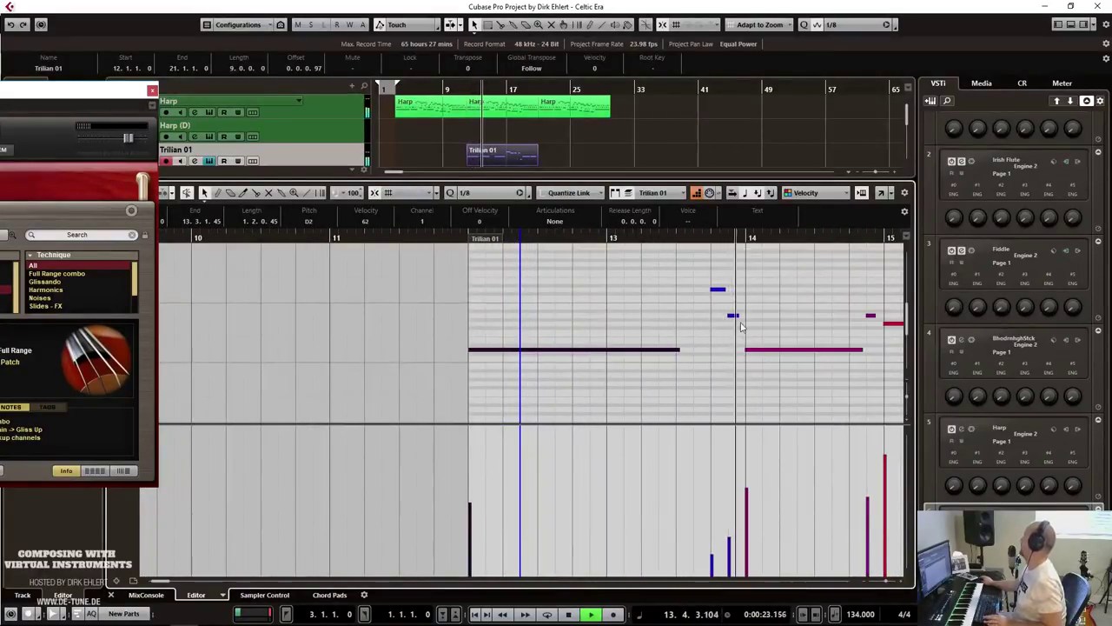
{"action": "scroll", "coordinate": [750, 324], "scroll_direction": "right", "scroll_amount": 1}
{"action": "scroll", "coordinate": [750, 324], "scroll_direction": "right", "scroll_amount": 2}
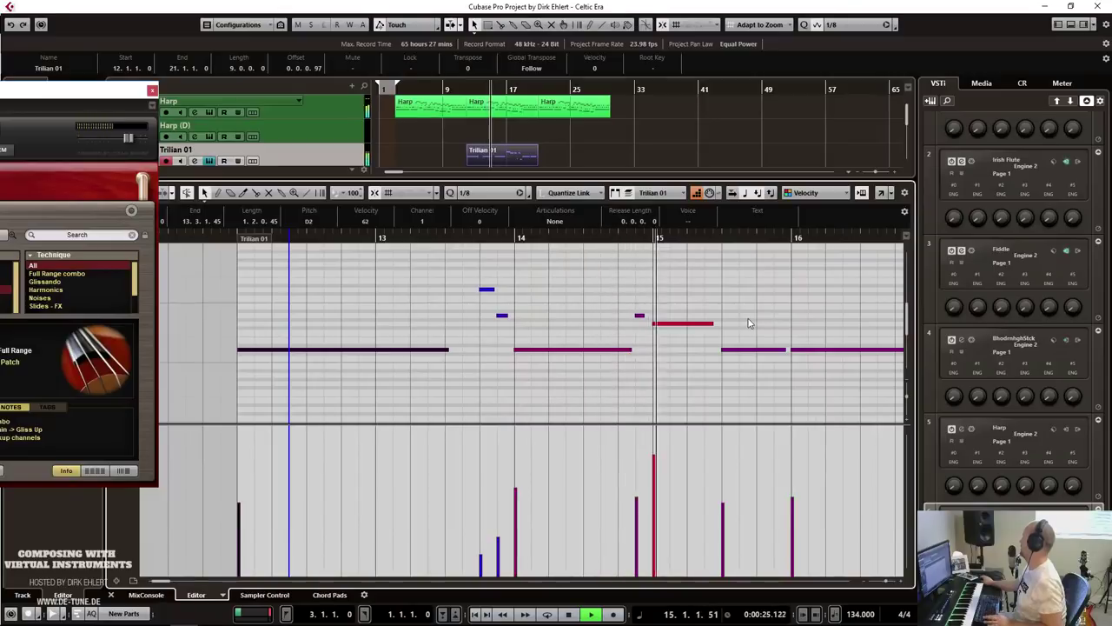
{"action": "scroll", "coordinate": [747, 324], "scroll_direction": "right", "scroll_amount": 2}
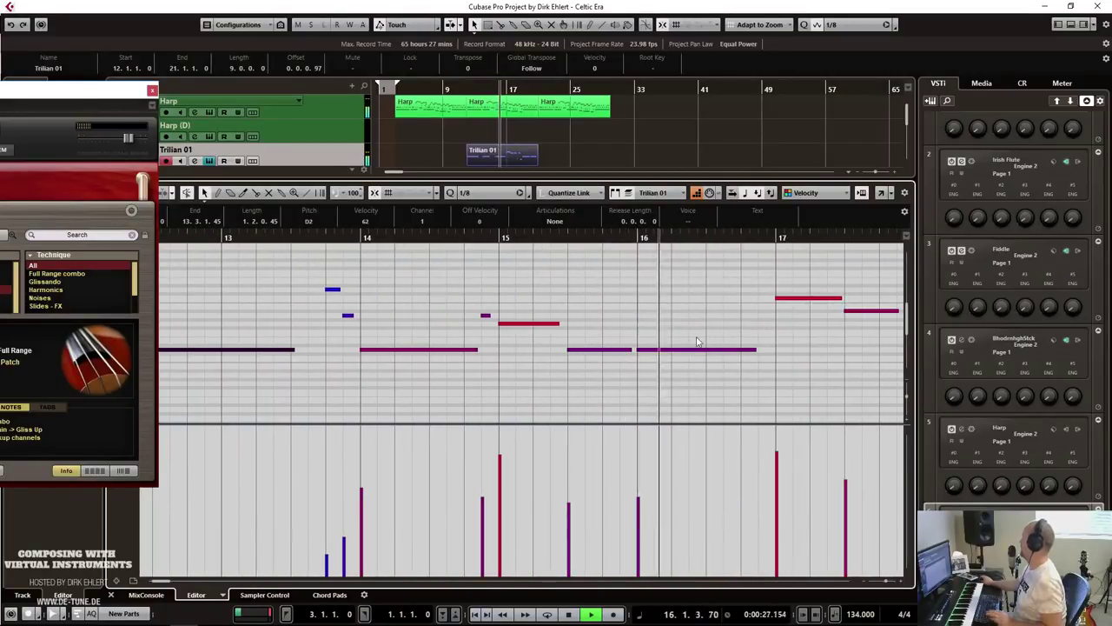
{"action": "scroll", "coordinate": [686, 322], "scroll_direction": "right", "scroll_amount": 3}
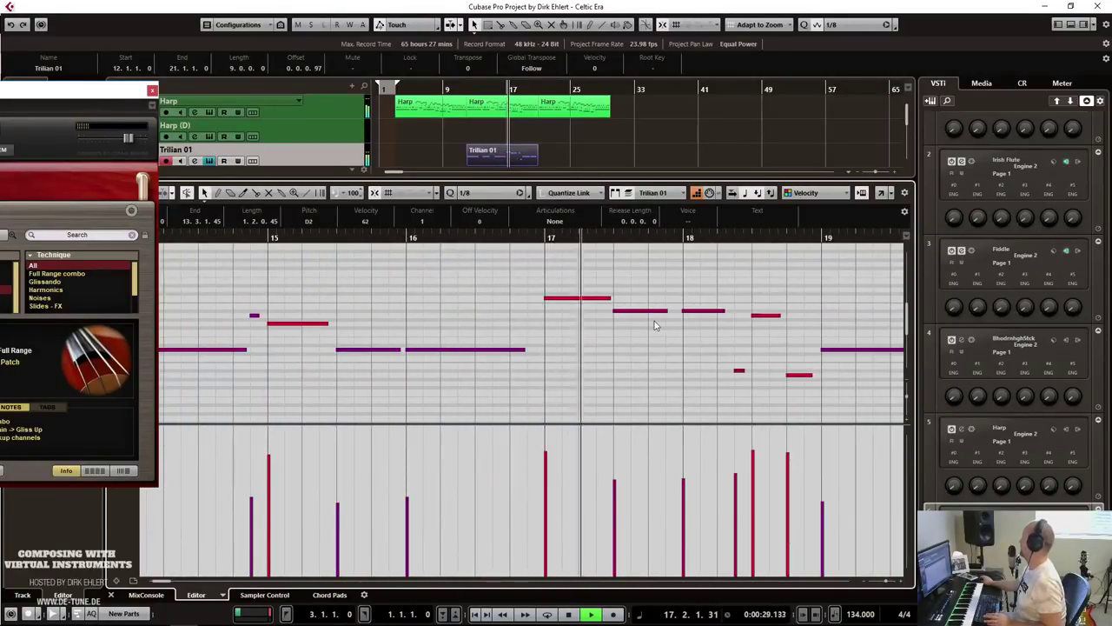
{"action": "key", "text": "space"}
Split the long bass note at bar 17, lower its second half an octave to C2 and audition the change.
{"action": "left_click", "coordinate": [583, 299], "text": "alt"}
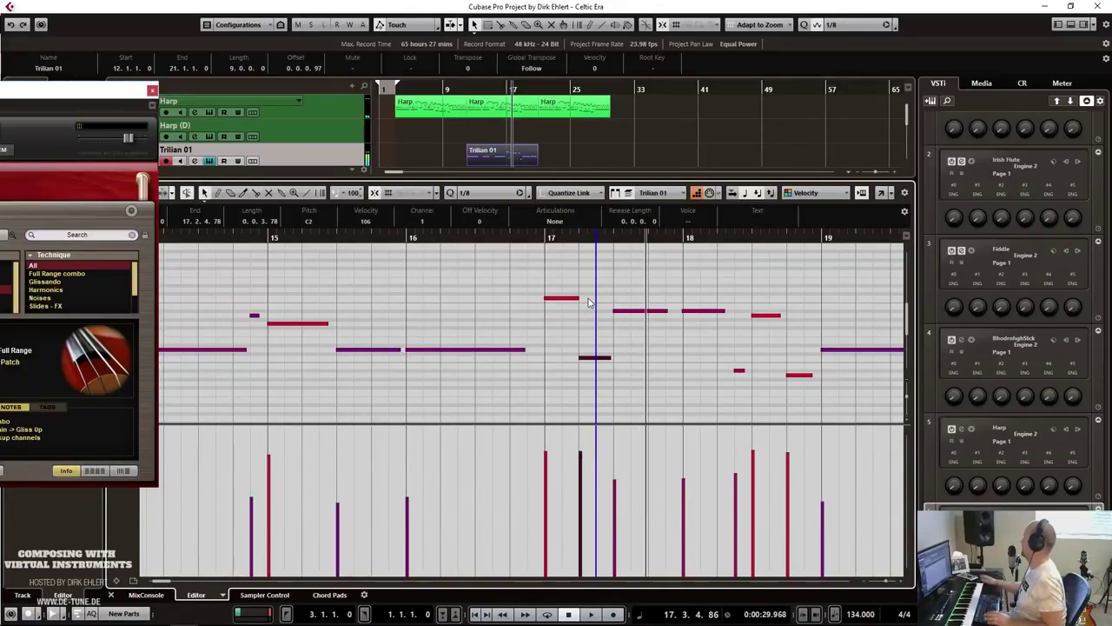
{"action": "left_click", "coordinate": [534, 239]}
{"action": "key", "text": "space"}
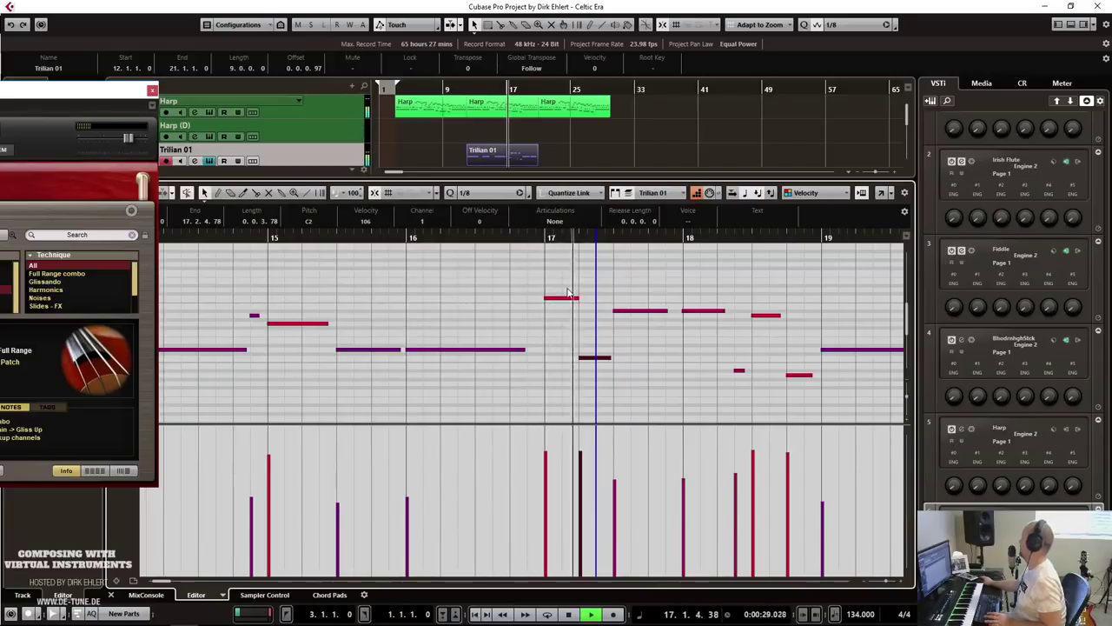
{"action": "key", "text": "space"}
Lower the bass note at bar 18 an octave to A#1 and replay the passage from just before bar 17.
{"action": "left_click", "coordinate": [701, 310]}
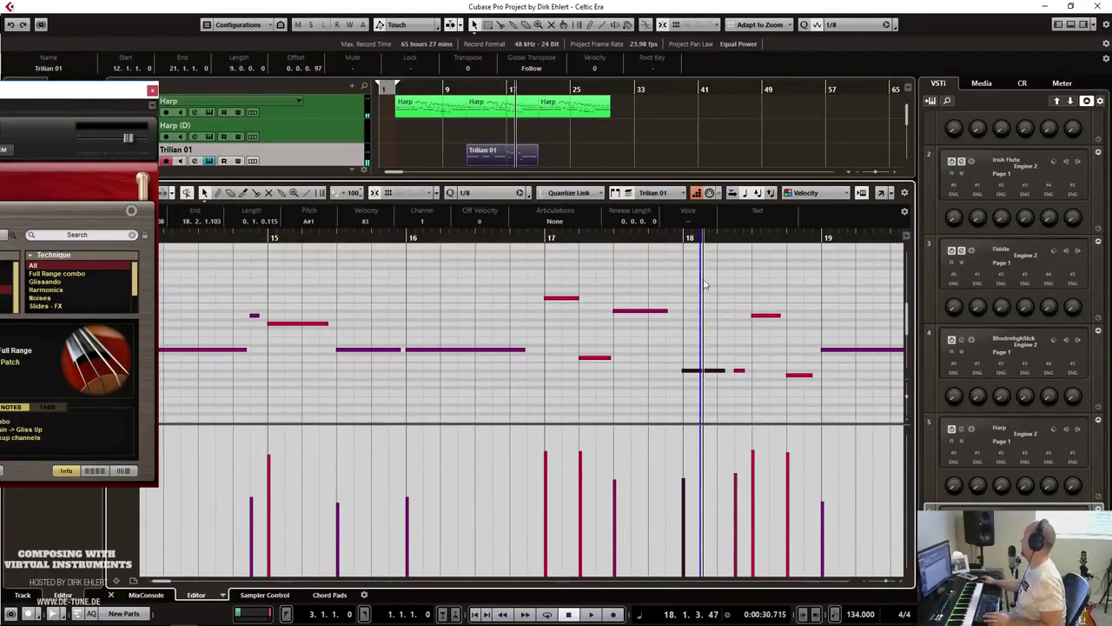
{"action": "left_click", "coordinate": [526, 238]}
{"action": "key", "text": "space"}
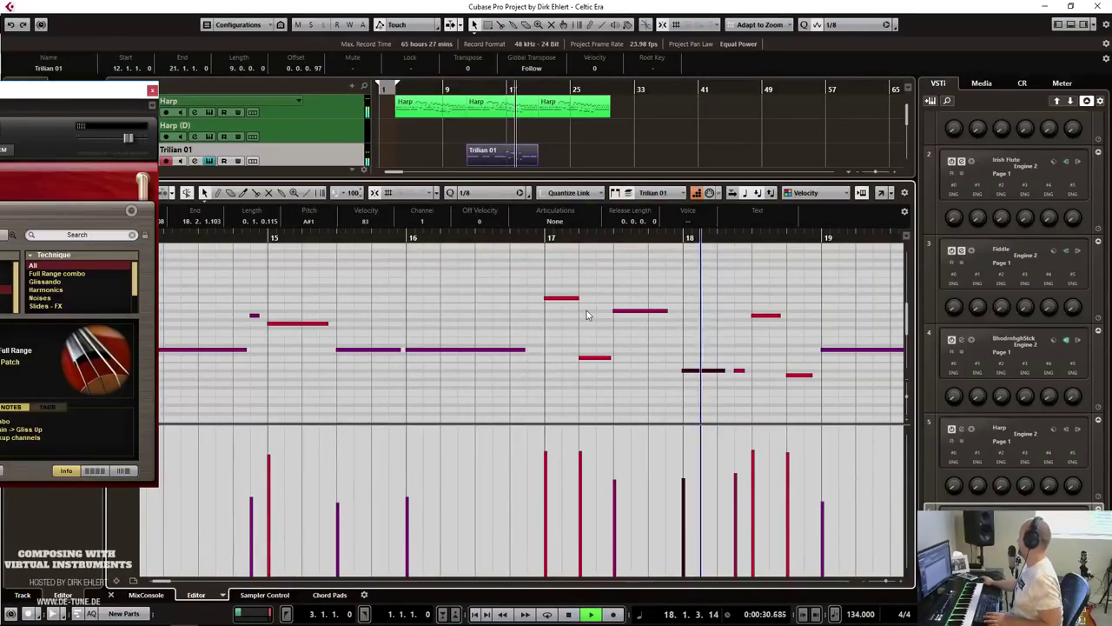
{"action": "key", "text": "space"}
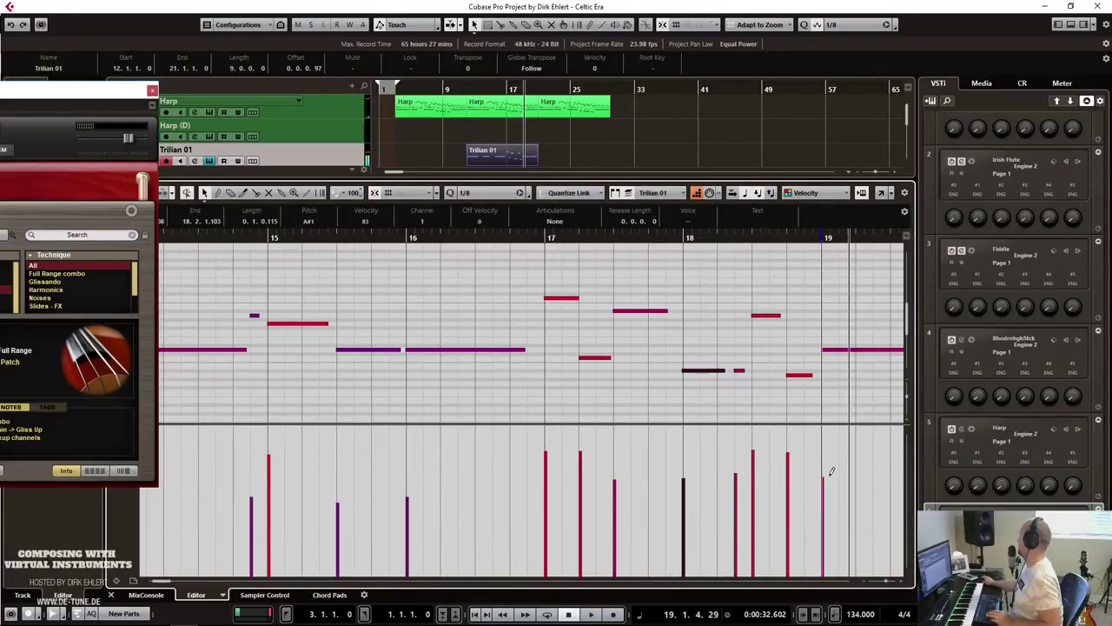
Close the bass part's note editor and return the playback position to bar 3.
{"action": "scroll", "coordinate": [824, 377], "scroll_direction": "right", "scroll_amount": 5}
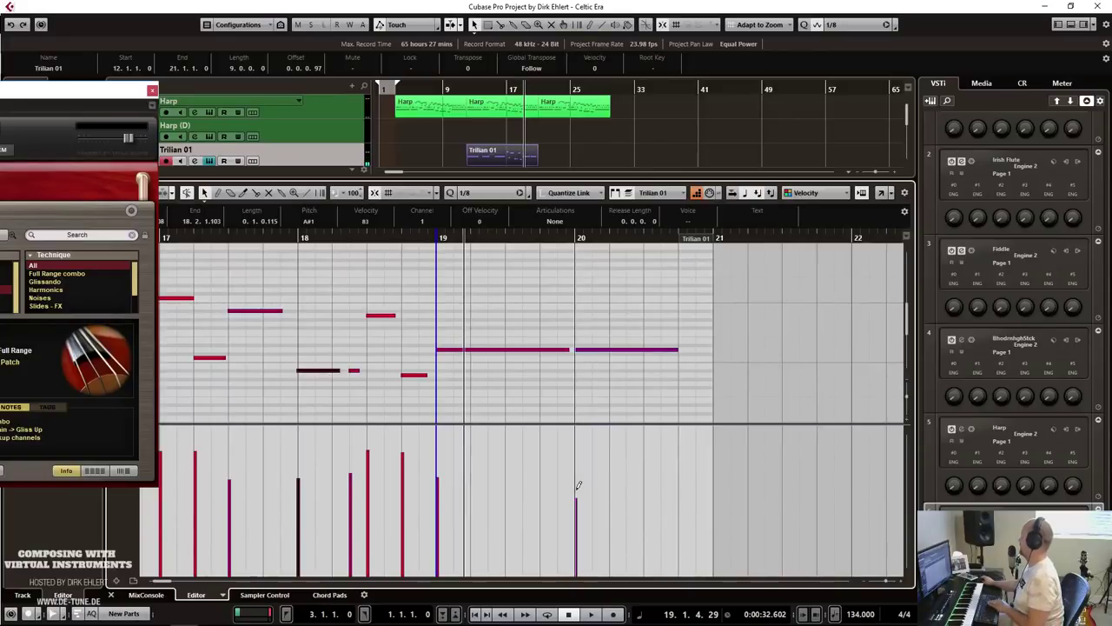
{"action": "key", "text": "ctrl+e"}
{"action": "key", "text": "KP_1"}
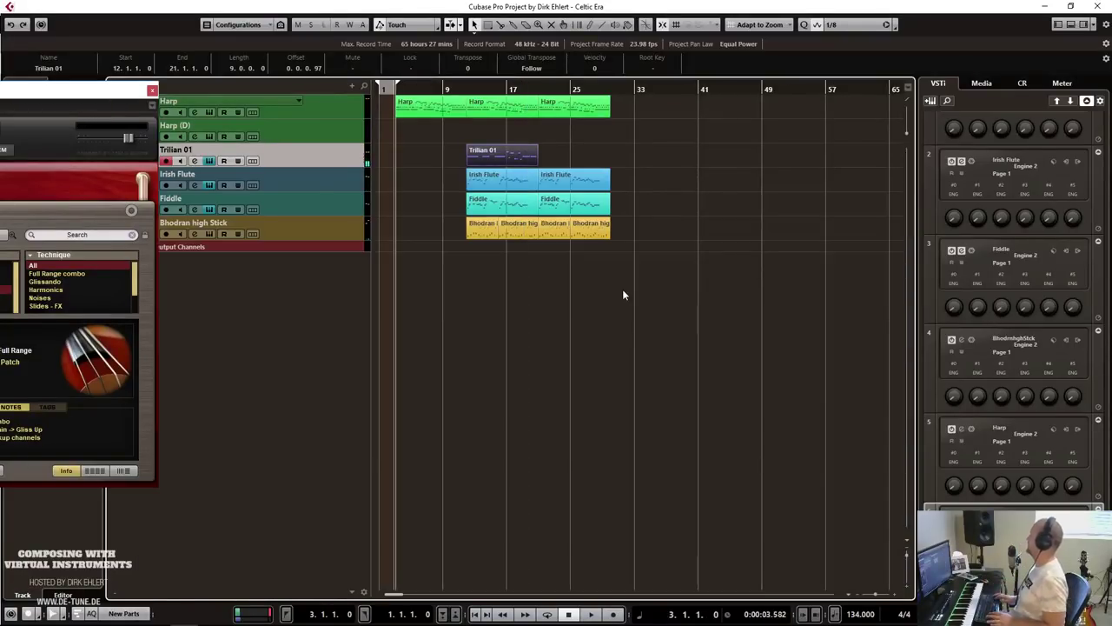
Duplicate the Trilian bass part to cover bars 21 to 30, and play the arrangement from around bar 12 with the instrument window closed.
{"action": "key", "text": "s"}
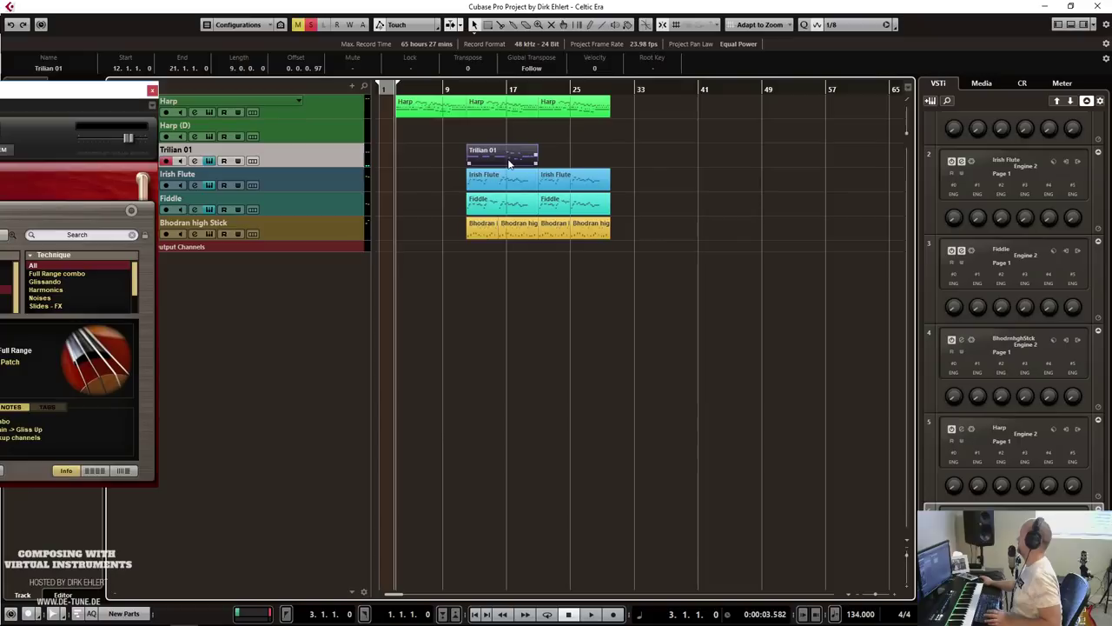
{"action": "key", "text": "ctrl+d"}
{"action": "left_click", "coordinate": [472, 87]}
{"action": "key", "text": "space"}
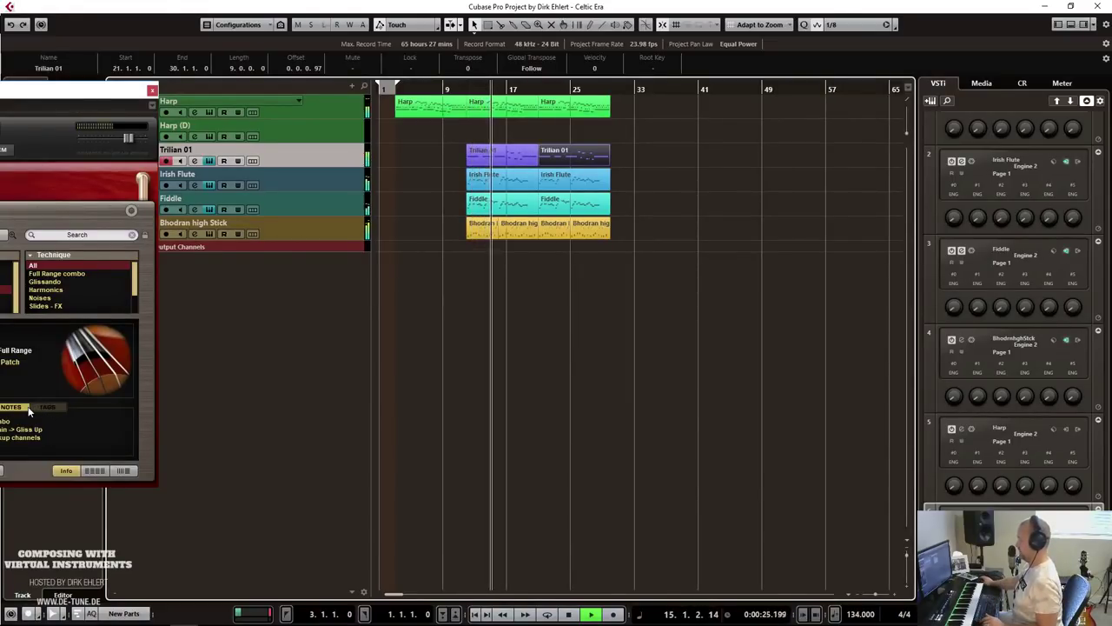
{"action": "left_click", "coordinate": [152, 90]}
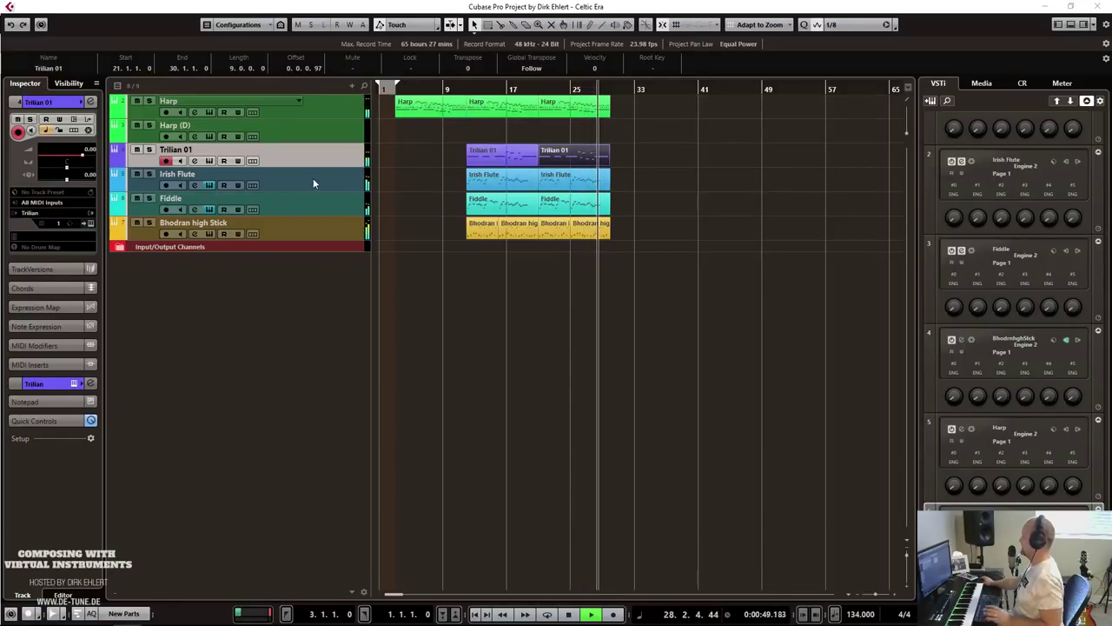
{"action": "left_click", "coordinate": [491, 288]}
{"action": "key", "text": "space"}
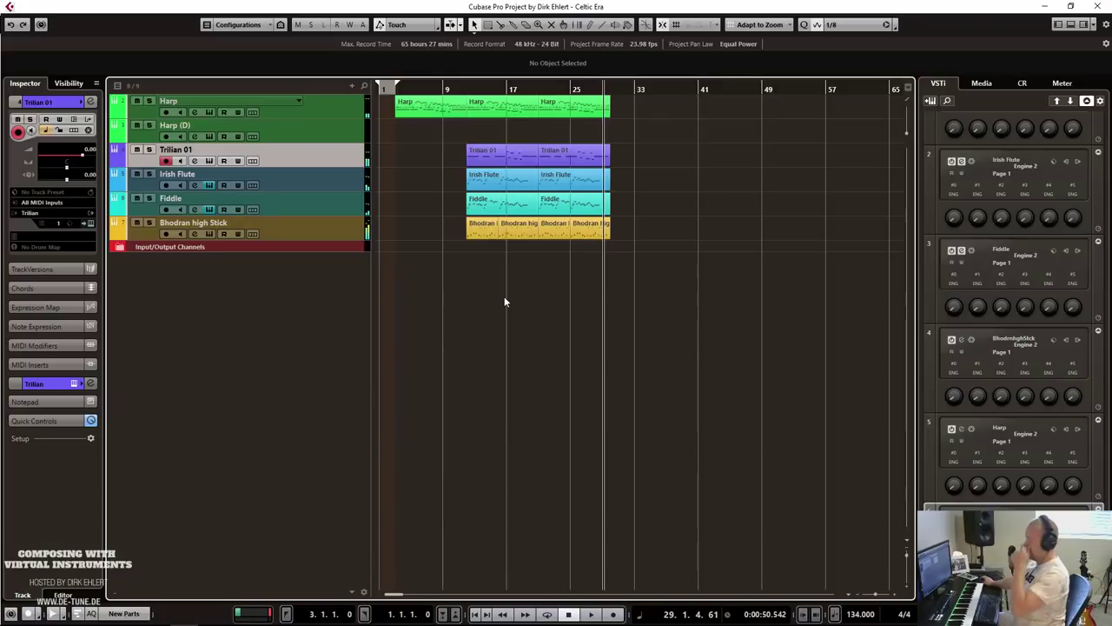
Duplicate the Fiddle track and place the copy directly below the Harp (D) track.
{"action": "right_click", "coordinate": [313, 200]}
{"action": "mouse_move", "coordinate": [469, 213]}
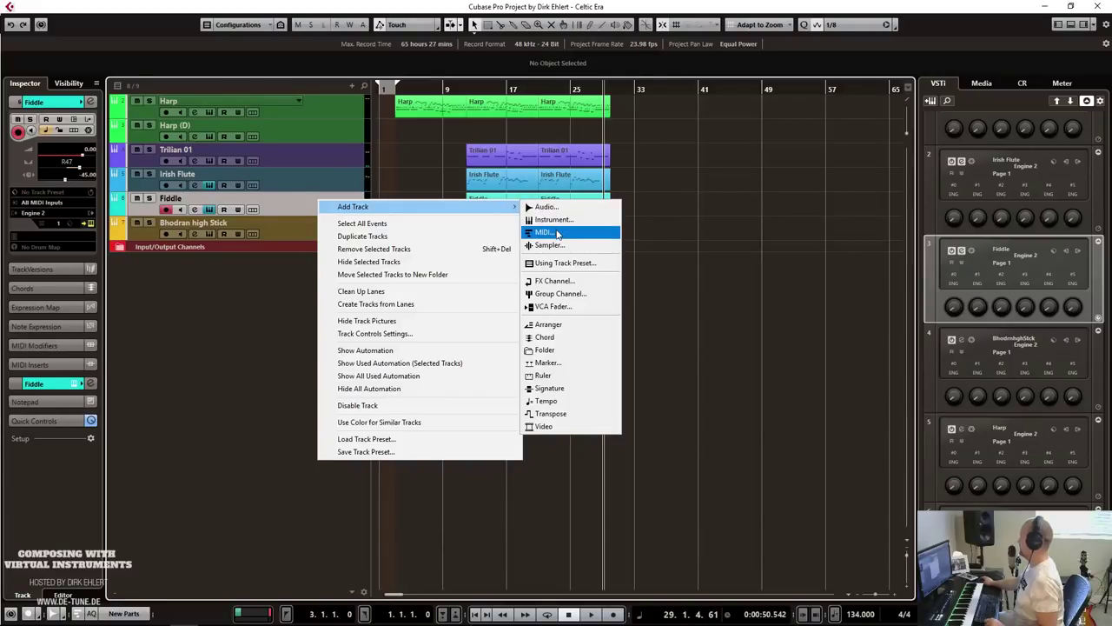
{"action": "key", "text": "Escape"}
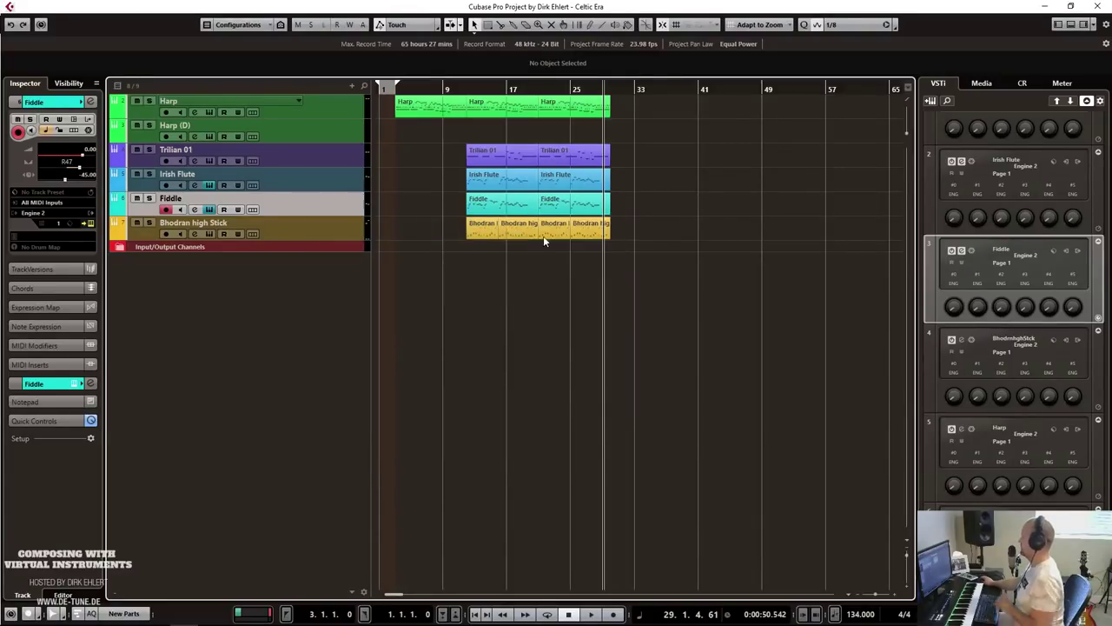
{"action": "key", "text": "Delete"}
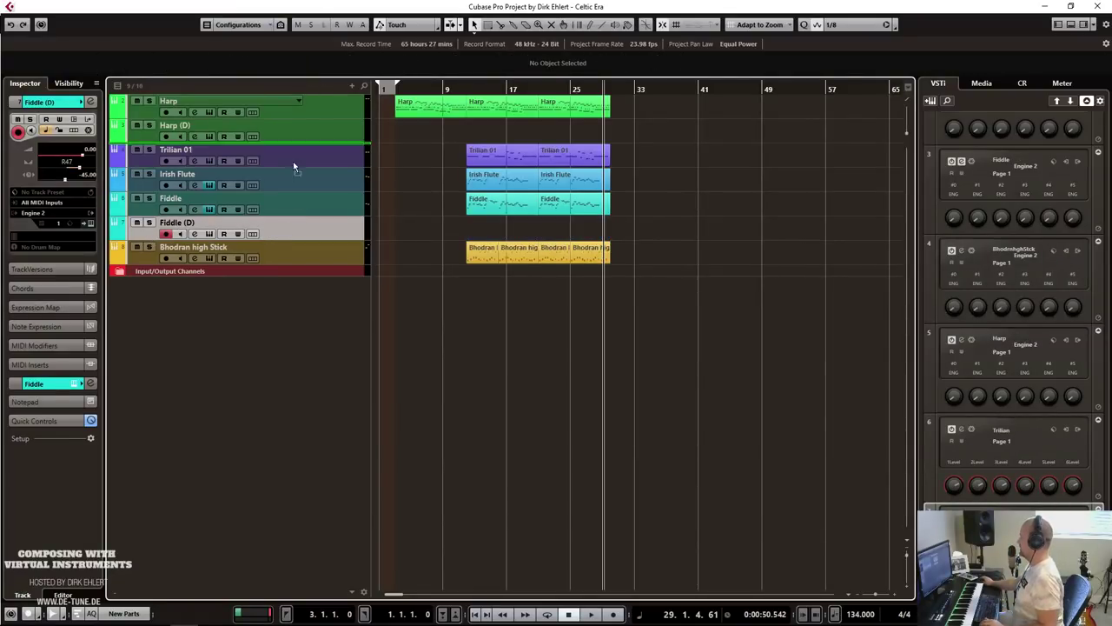
{"action": "left_click_drag", "start_coordinate": [293, 161], "coordinate": [291, 156]}
Open the Harp (D) track's instrument and load the Celtic Era preset Strummed Irish Bouzouki-8th.
{"action": "left_click", "coordinate": [197, 127]}
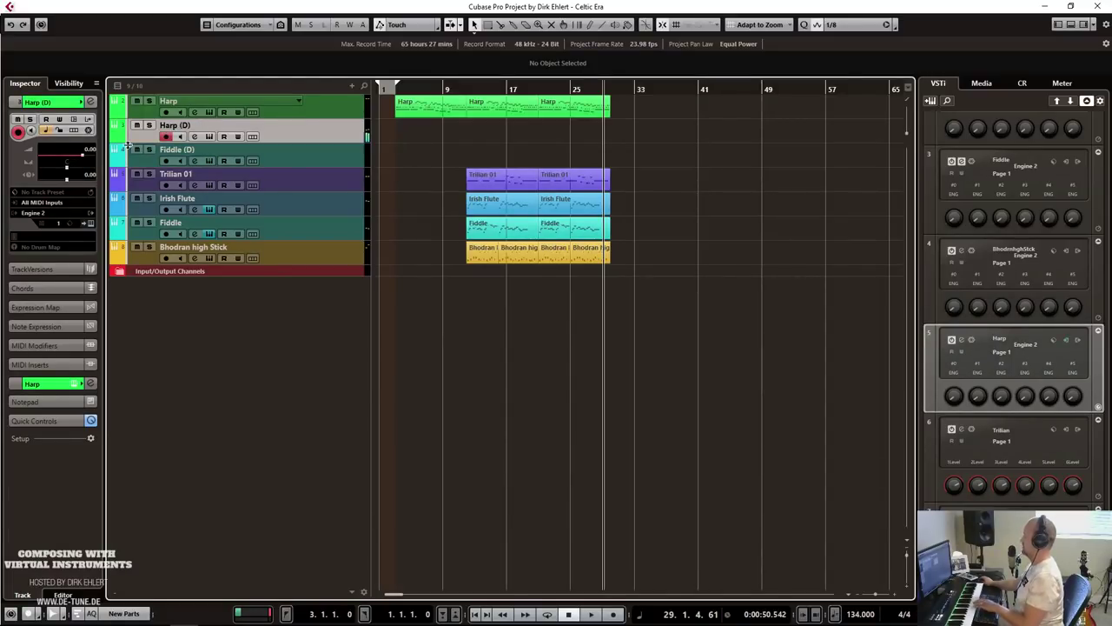
{"action": "left_click", "coordinate": [91, 224]}
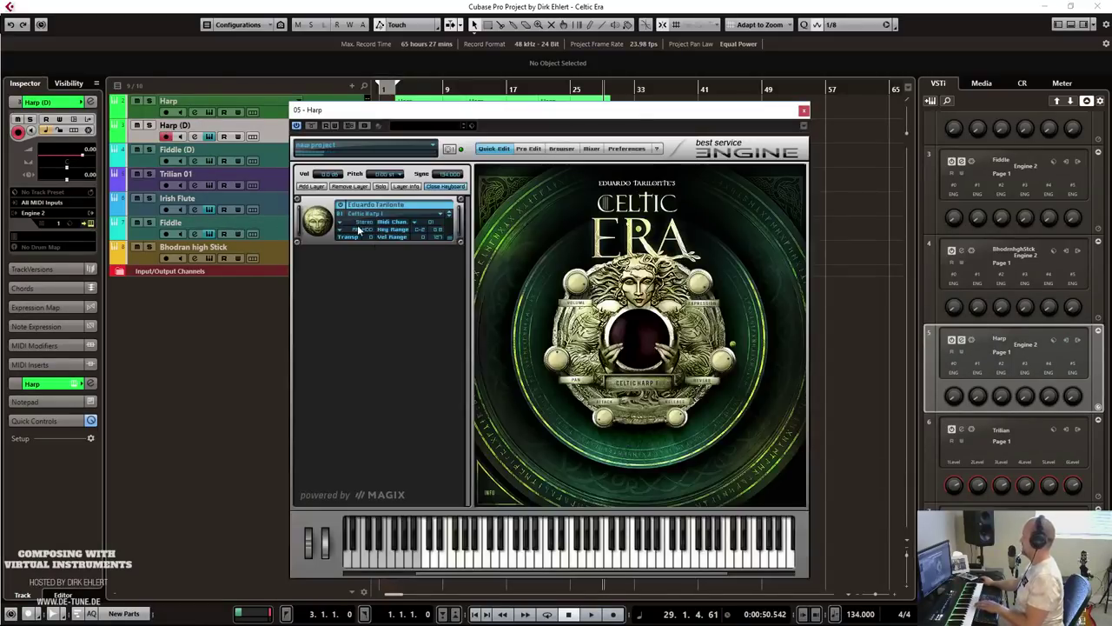
{"action": "left_click", "coordinate": [354, 214]}
{"action": "mouse_move", "coordinate": [394, 180]}
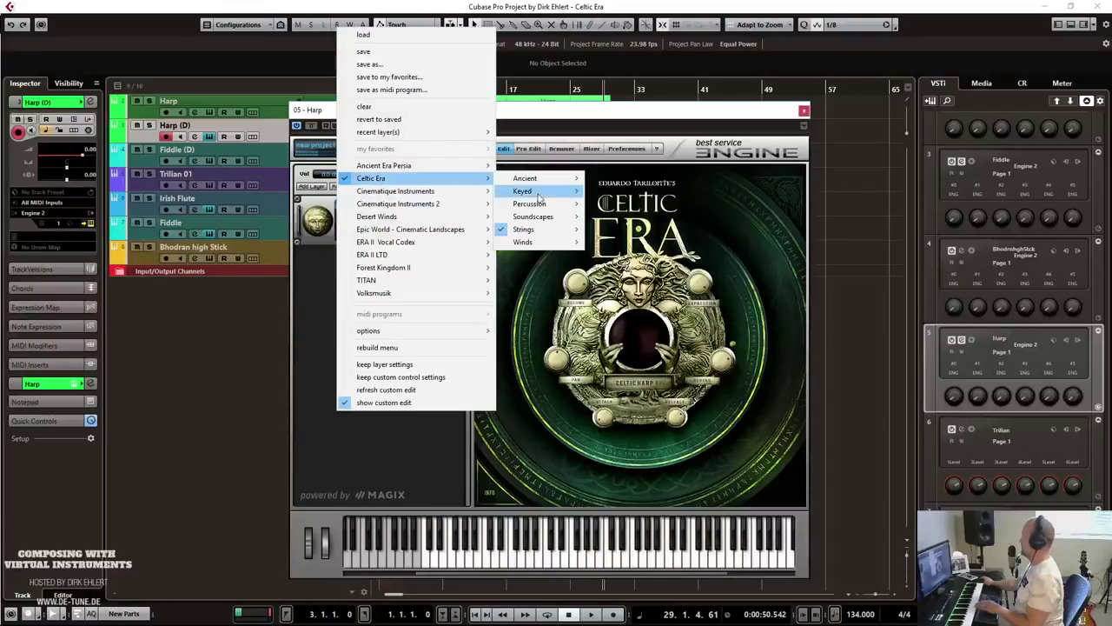
{"action": "mouse_move", "coordinate": [548, 231]}
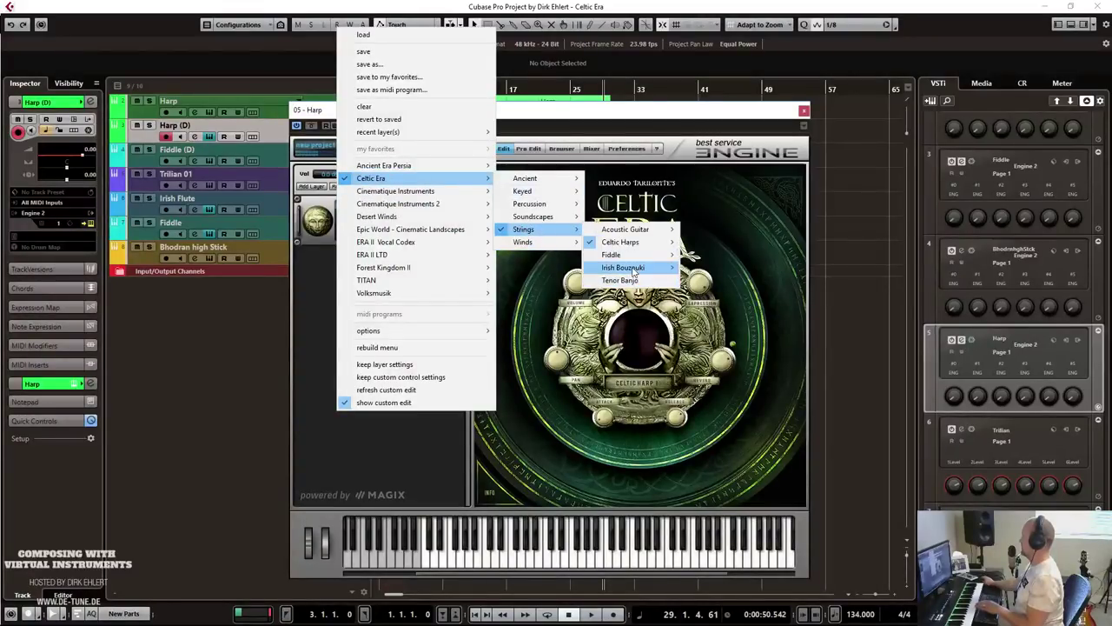
{"action": "mouse_move", "coordinate": [633, 269]}
{"action": "mouse_move", "coordinate": [714, 283]}
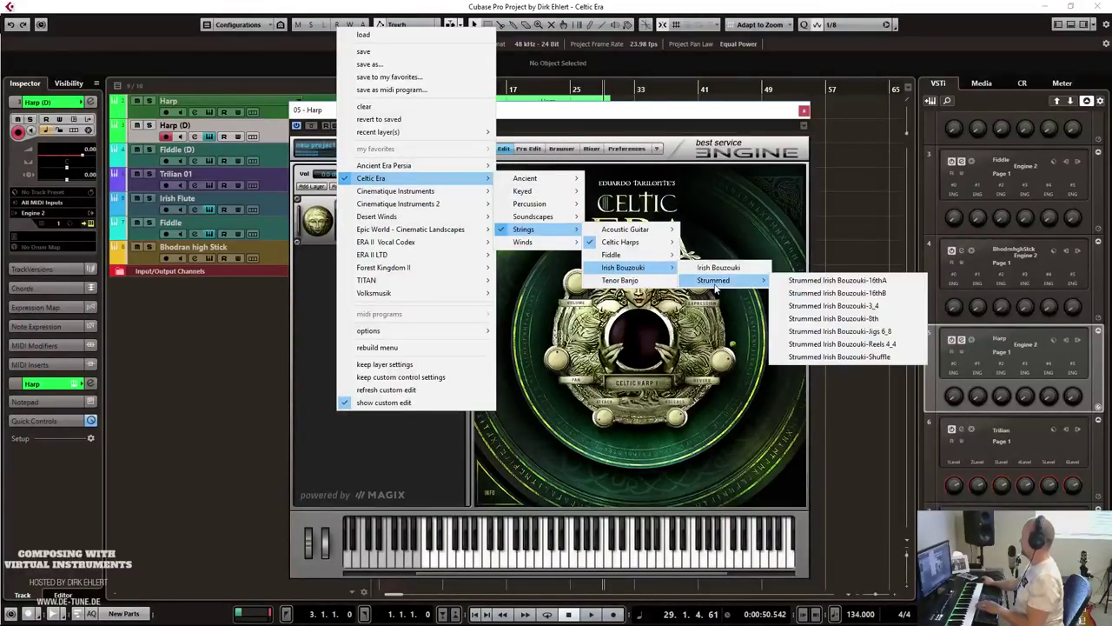
{"action": "left_click", "coordinate": [852, 318]}
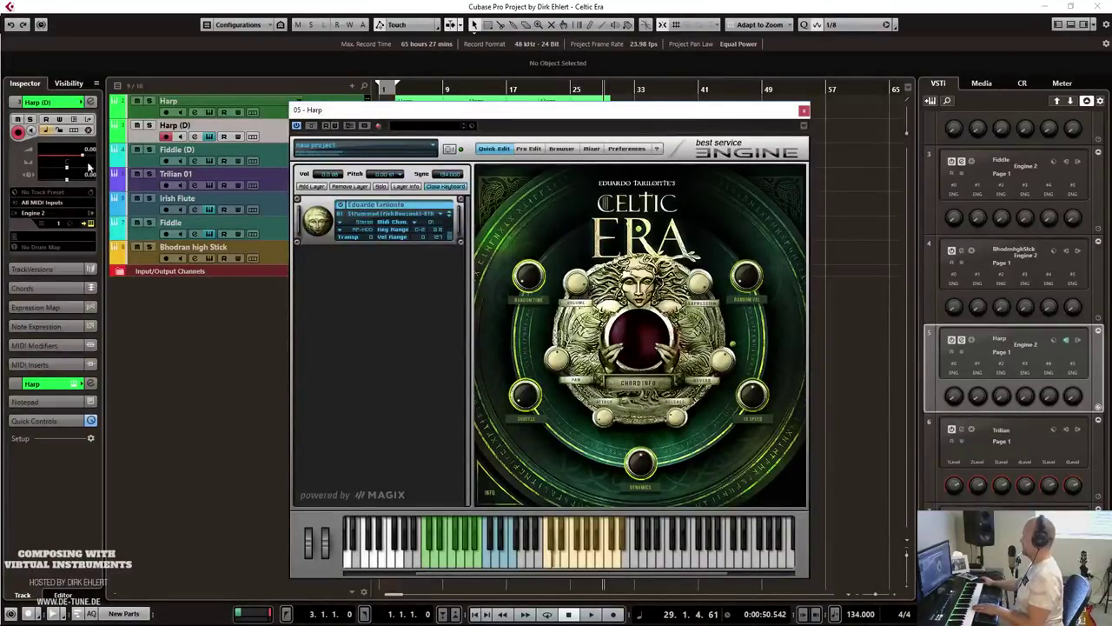
Lower the Harp (D) track volume to -12.9 and try the strummed bouzouki against the playing arrangement.
{"action": "left_click_drag", "start_coordinate": [80, 159], "coordinate": [65, 161]}
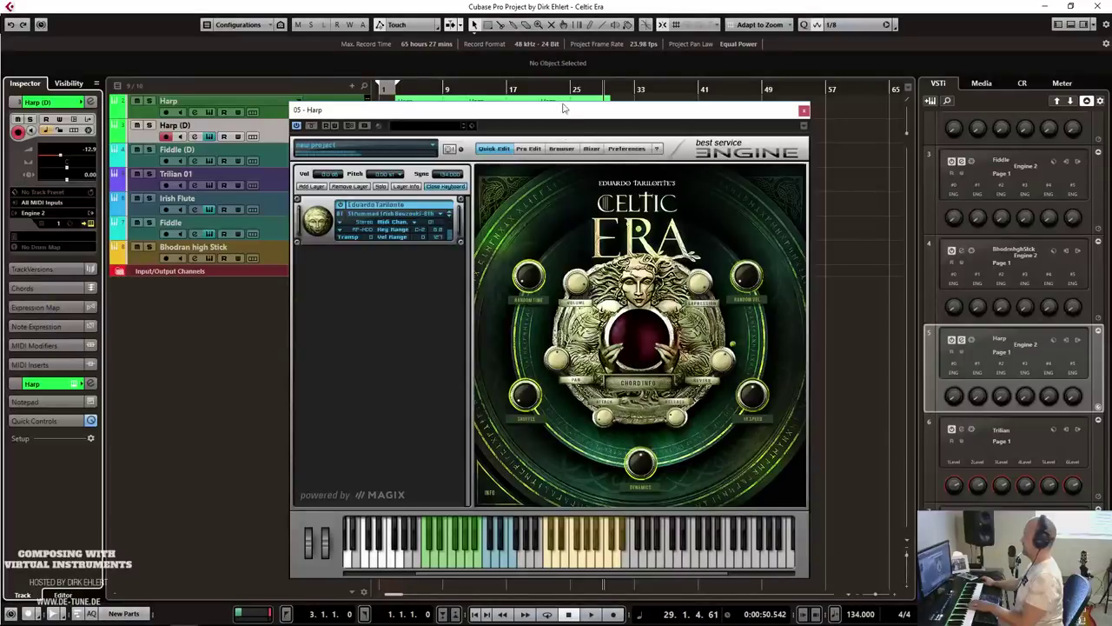
{"action": "left_click_drag", "start_coordinate": [532, 113], "coordinate": [736, 120]}
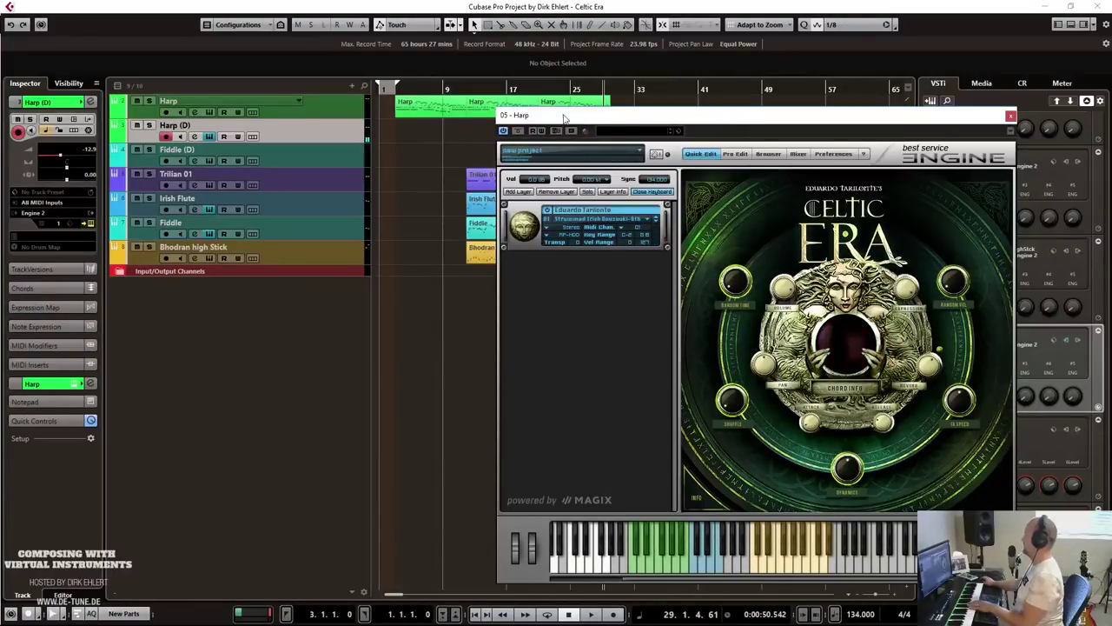
{"action": "left_click_drag", "start_coordinate": [563, 117], "coordinate": [594, 121]}
{"action": "key", "text": "space"}
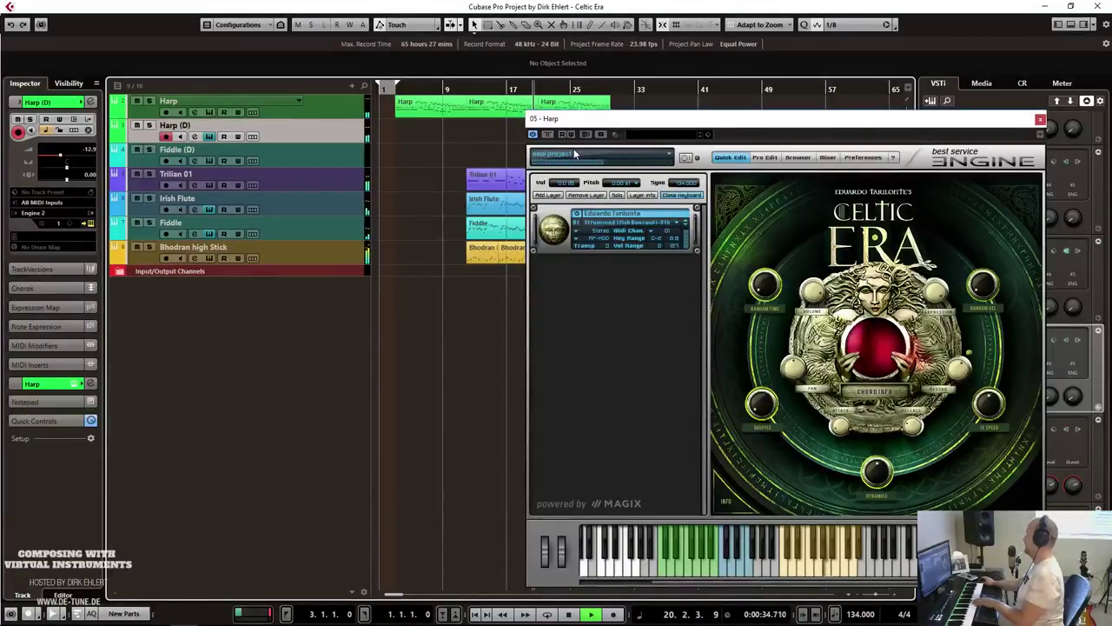
{"action": "key", "text": "space"}
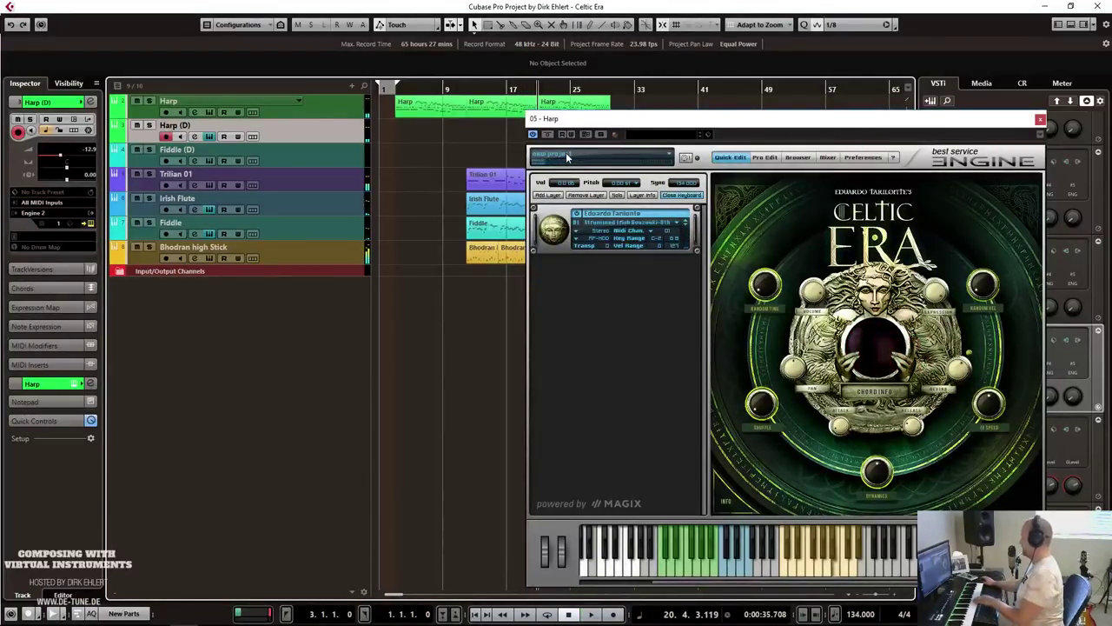
Replace the bouzouki preset with Strummed Irish Bouzouki-16thB.
{"action": "left_click", "coordinate": [670, 228]}
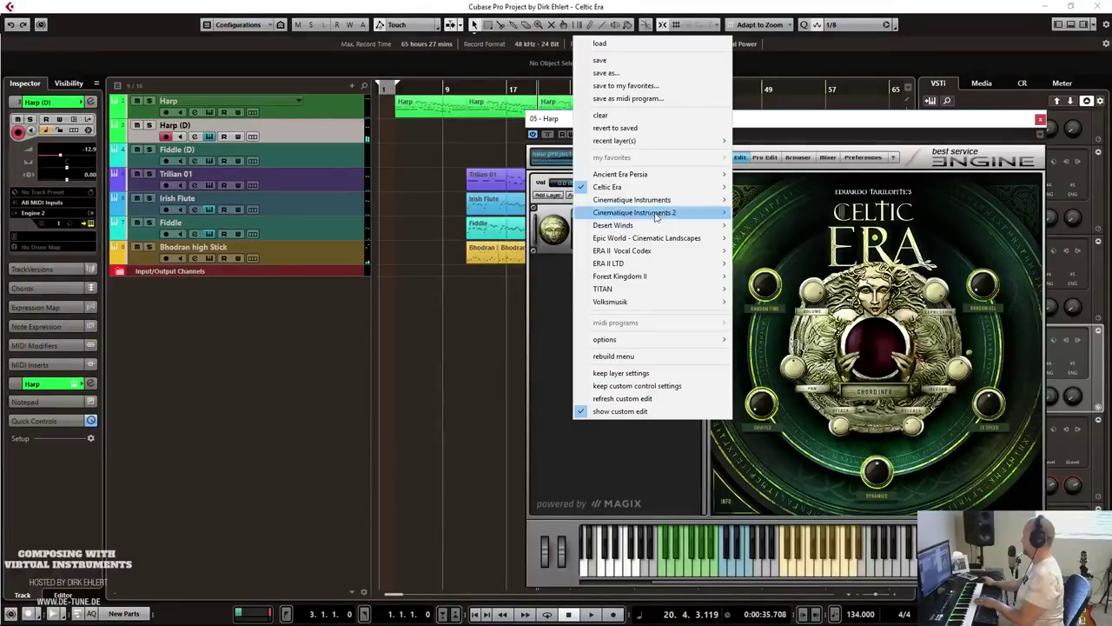
{"action": "mouse_move", "coordinate": [684, 188]}
{"action": "mouse_move", "coordinate": [764, 238]}
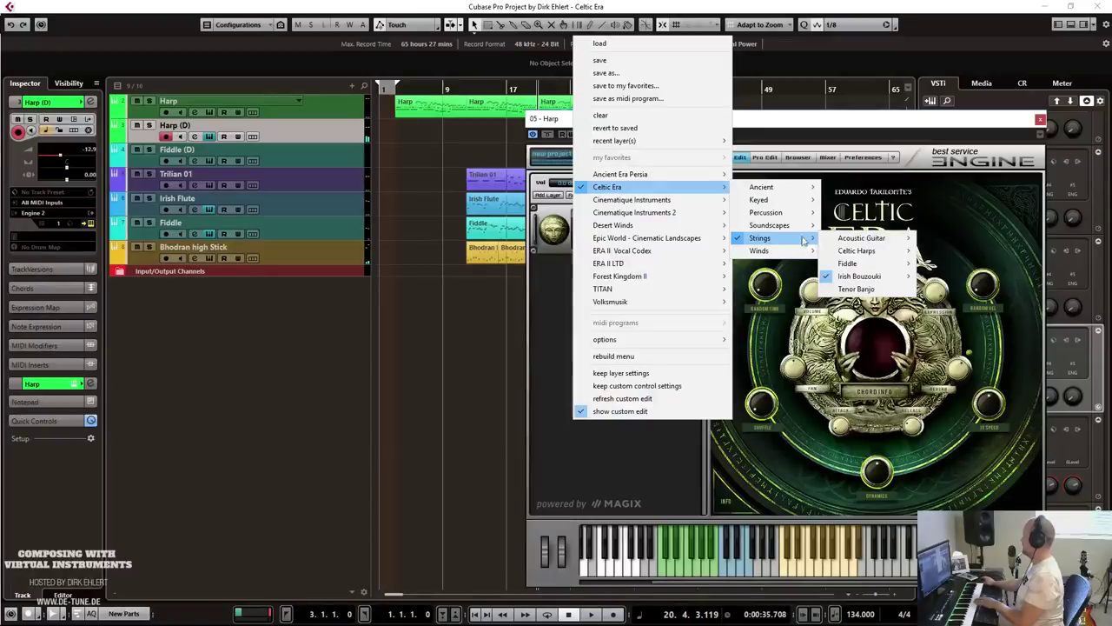
{"action": "mouse_move", "coordinate": [876, 276]}
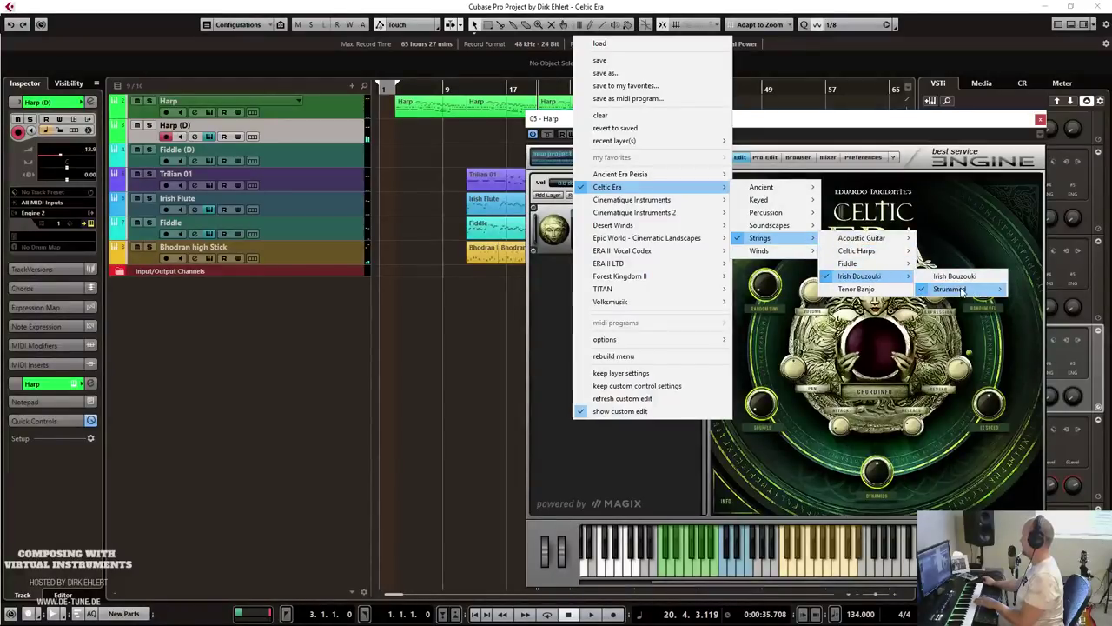
{"action": "mouse_move", "coordinate": [961, 292]}
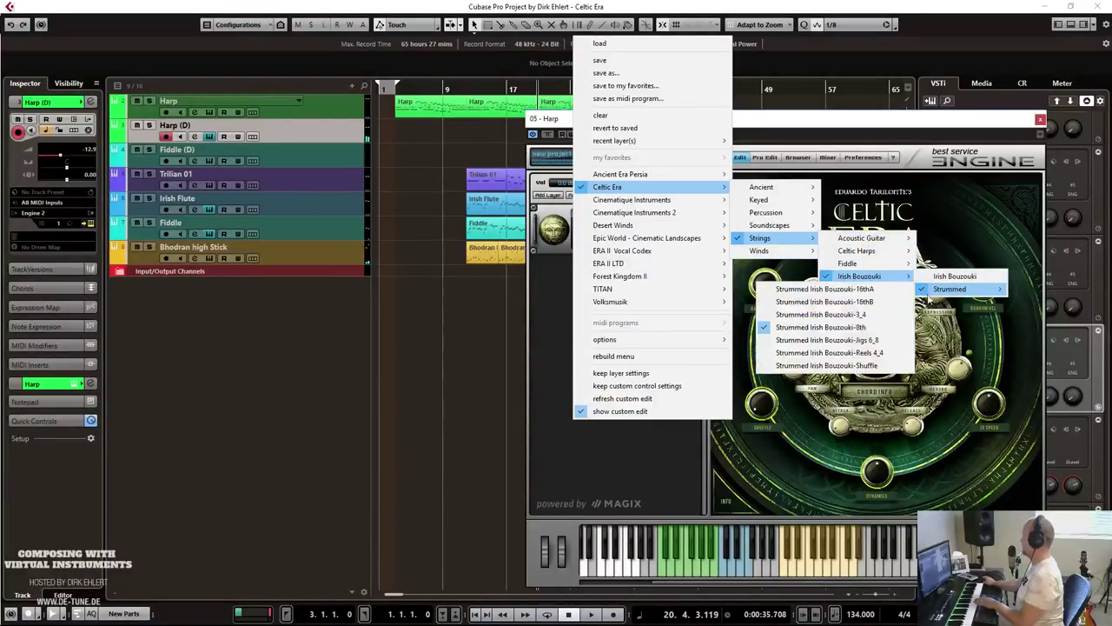
{"action": "left_click", "coordinate": [870, 302]}
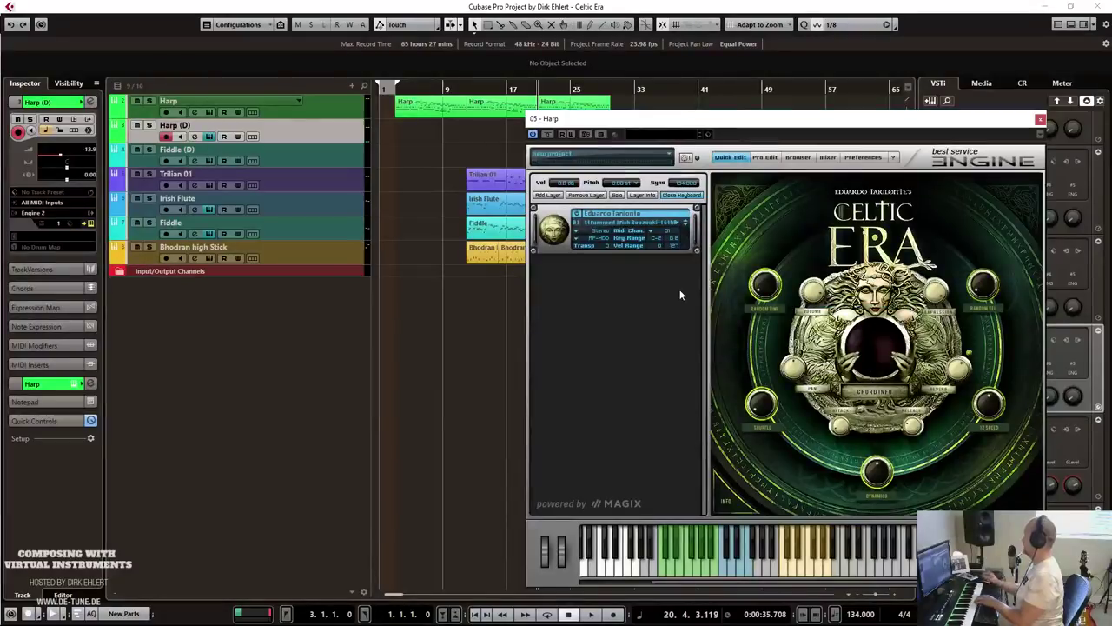
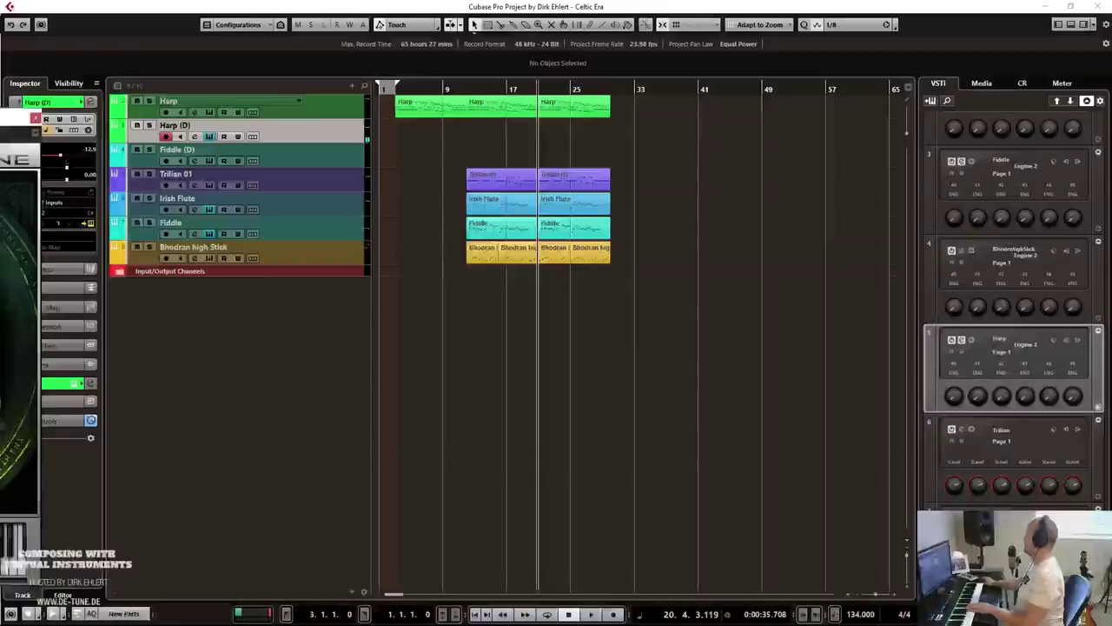
Create a Harp (D) part from bar 12 to 20, enter one-bar notes C3 at bar 12 and C#3 at bar 13, and audition them.
{"action": "left_click_drag", "start_coordinate": [469, 132], "coordinate": [531, 133]}
{"action": "key", "text": "Return"}
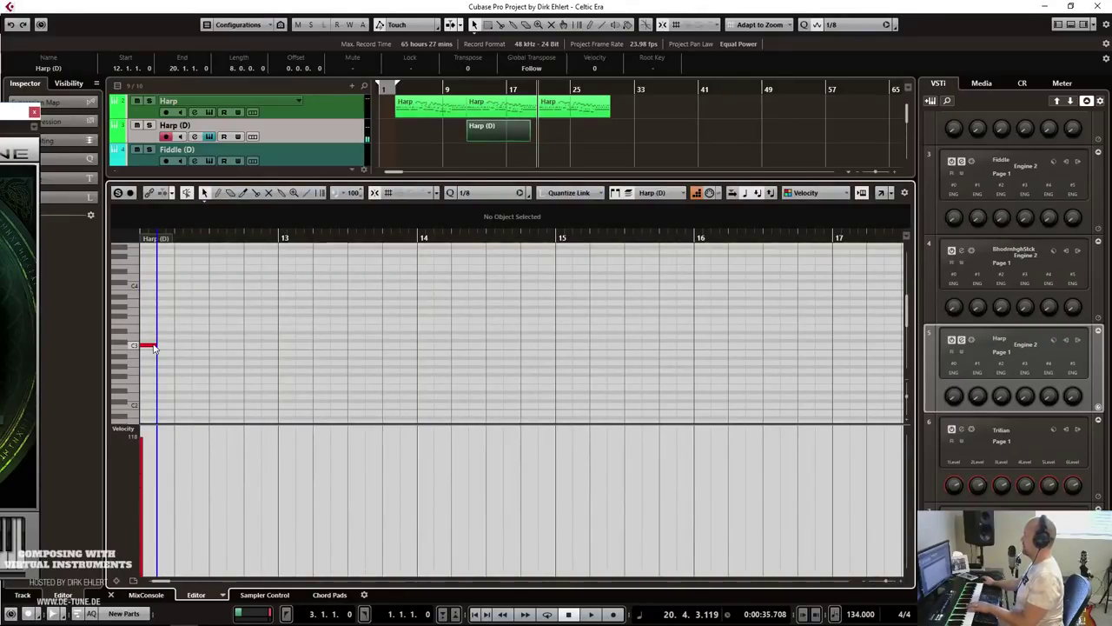
{"action": "left_click_drag", "start_coordinate": [152, 345], "coordinate": [423, 344]}
{"action": "left_click", "coordinate": [283, 361]}
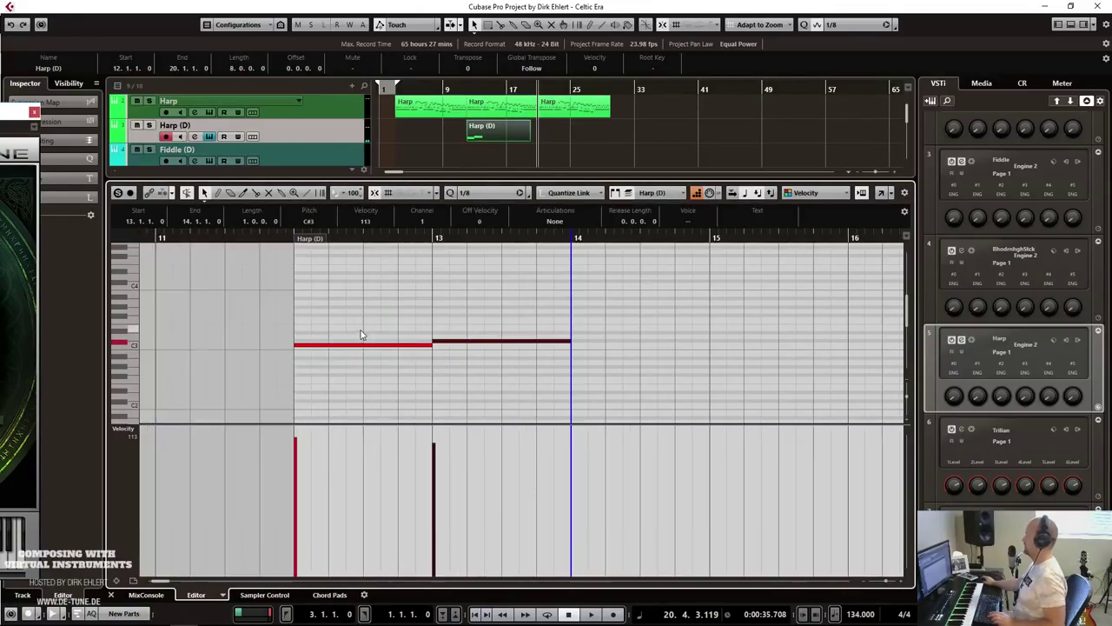
{"action": "left_click", "coordinate": [256, 238]}
{"action": "key", "text": "space"}
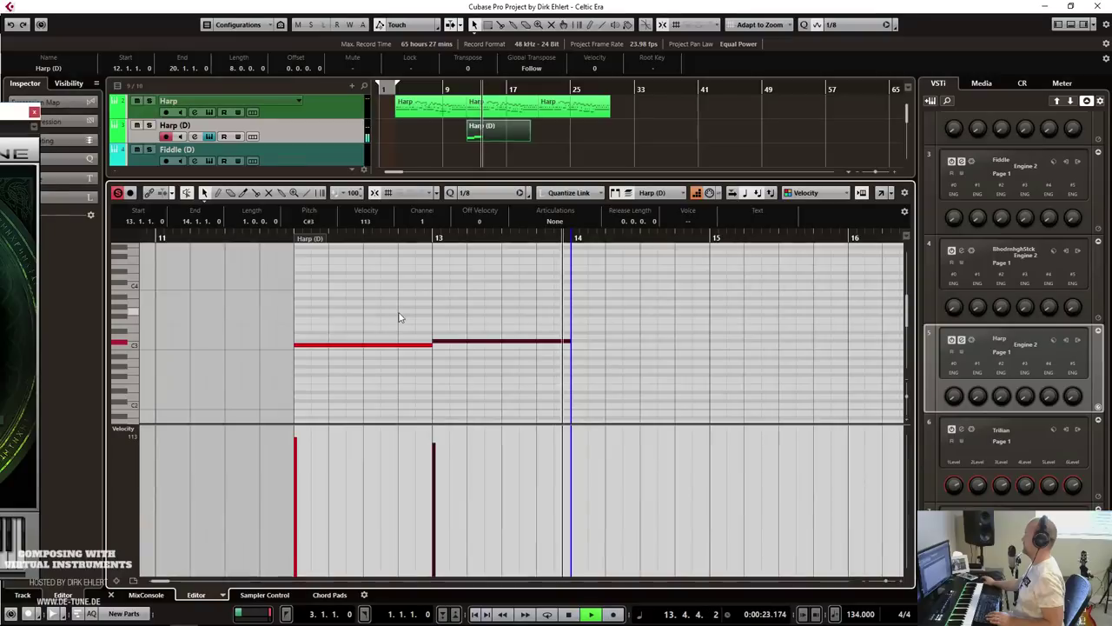
{"action": "key", "text": "space"}
Add two eighth notes at bar 12, one at C2 and one just above C1, and replay the bar.
{"action": "scroll", "coordinate": [392, 314], "scroll_direction": "down", "scroll_amount": 3}
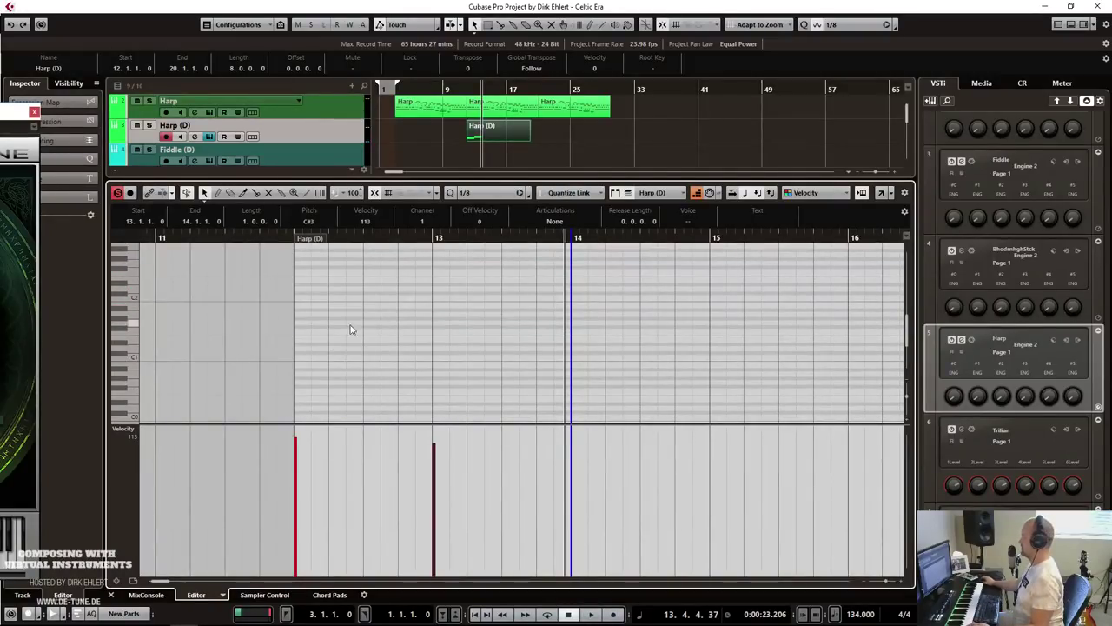
{"action": "left_click", "coordinate": [298, 339]}
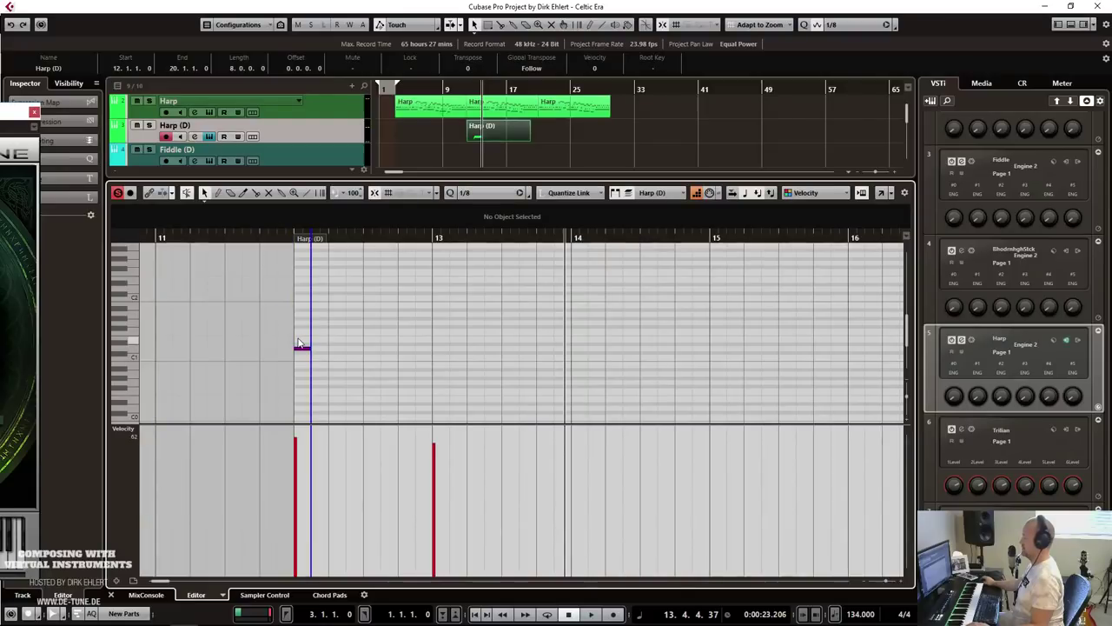
{"action": "left_click", "coordinate": [300, 327]}
{"action": "left_click", "coordinate": [287, 243]}
{"action": "key", "text": "space"}
{"action": "scroll", "coordinate": [412, 321], "scroll_direction": "up", "scroll_amount": 3}
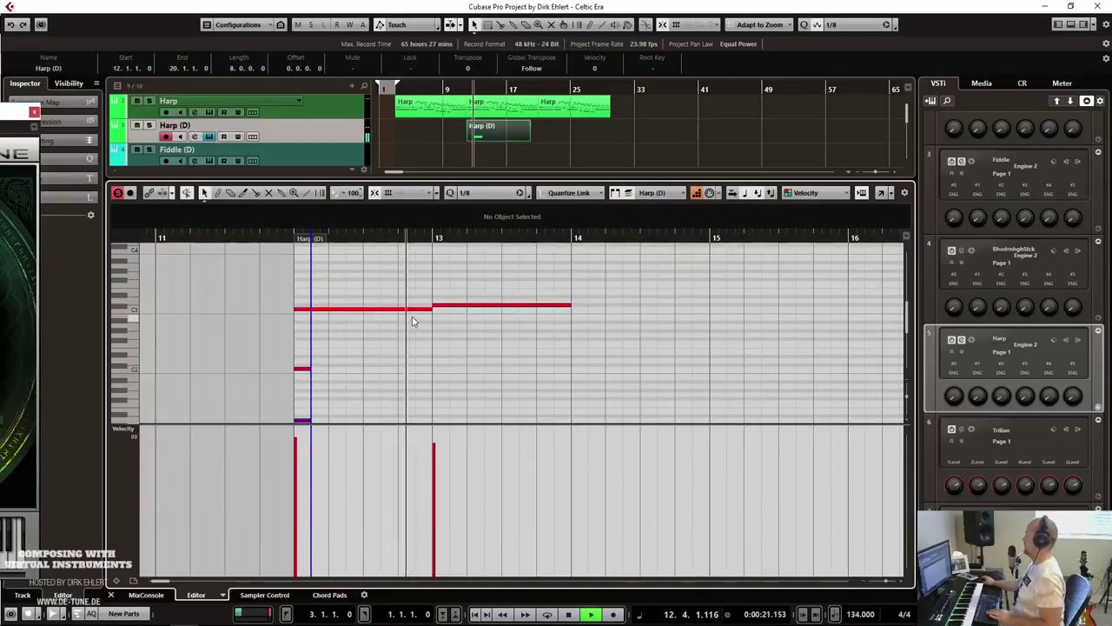
{"action": "key", "text": "space"}
Shorten the C3 note at bar 12 to end slightly before bar 13 and replay through to bar 14.
{"action": "left_click_drag", "start_coordinate": [431, 310], "coordinate": [428, 310]}
{"action": "left_click", "coordinate": [283, 238]}
{"action": "key", "text": "space"}
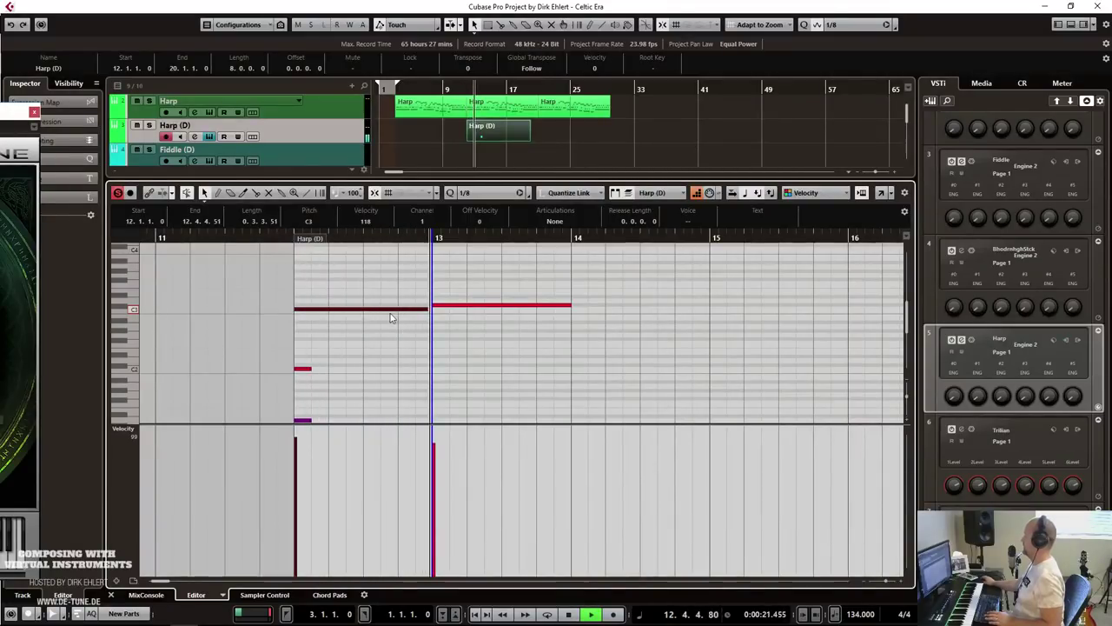
{"action": "key", "text": "g"}
{"action": "key", "text": "g"}
{"action": "key", "text": "space"}
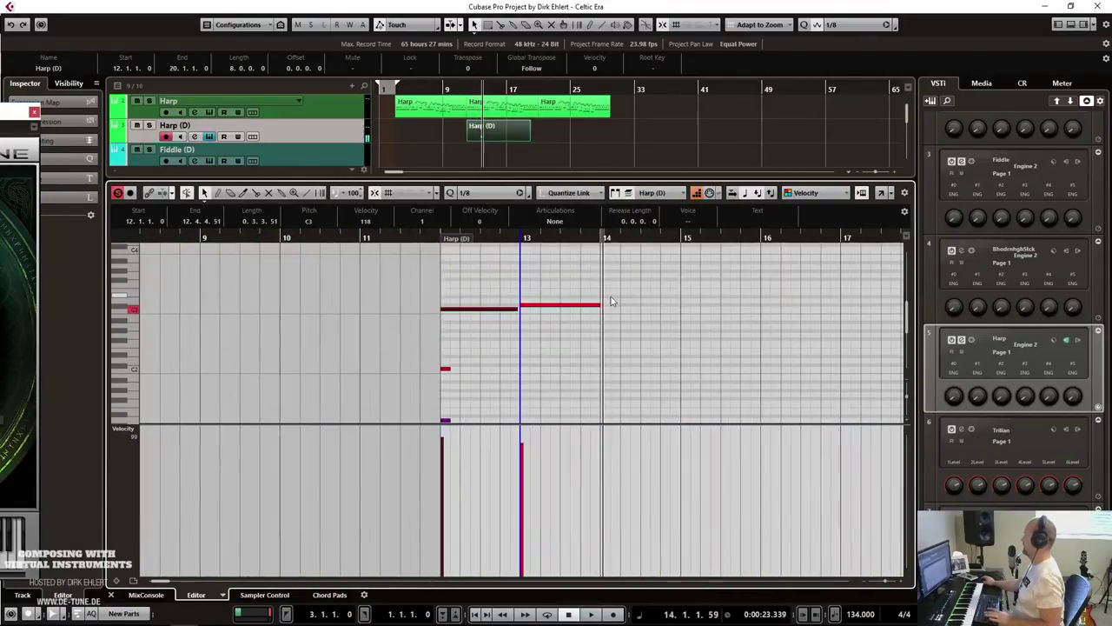
Duplicate the long C3 and C#3 notes into bars 14 and 15.
{"action": "scroll", "coordinate": [613, 299], "scroll_direction": "down", "scroll_amount": 1}
{"action": "left_click_drag", "start_coordinate": [617, 269], "coordinate": [463, 293]}
{"action": "key", "text": "ctrl+d"}
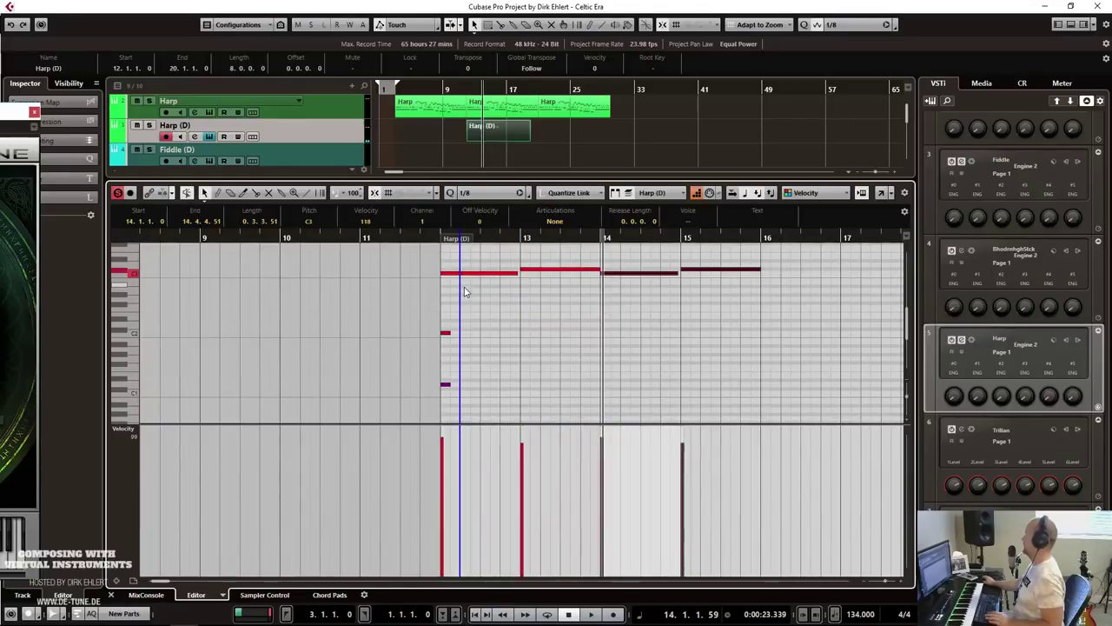
Play the bouzouki part with the full arrangement from bar 11 and close the note editor.
{"action": "key", "text": "space"}
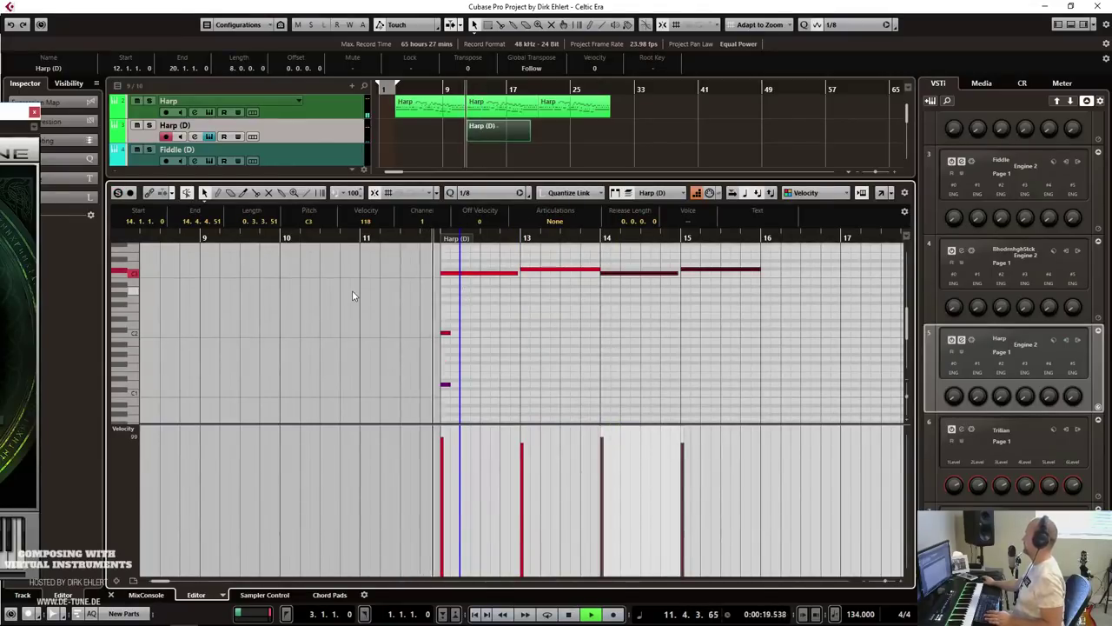
{"action": "key", "text": "g"}
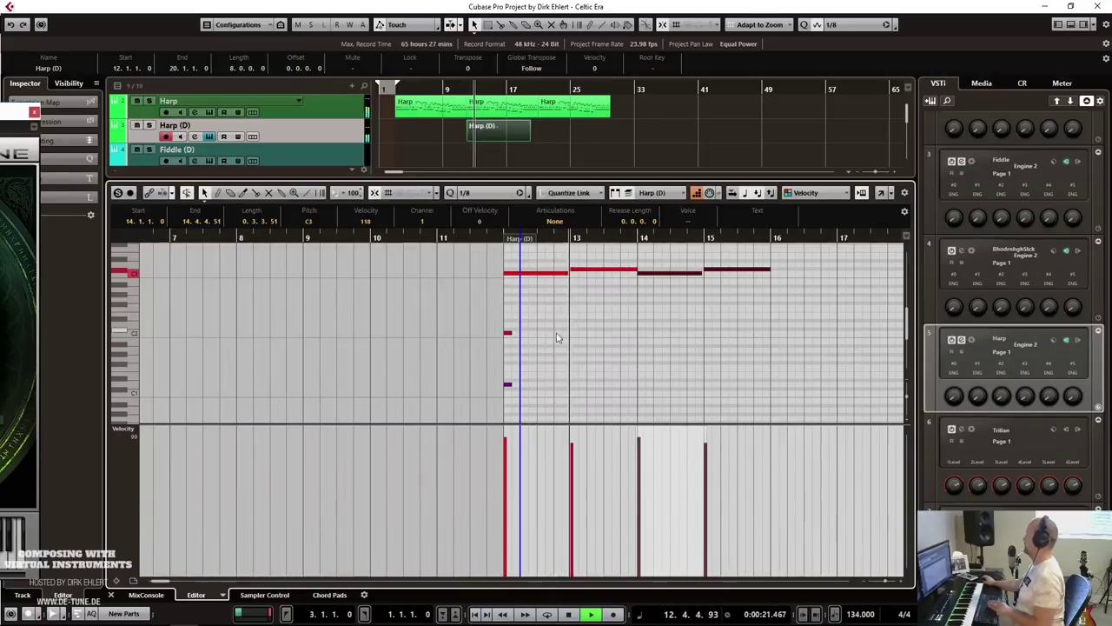
{"action": "key", "text": "ctrl+alt+e"}
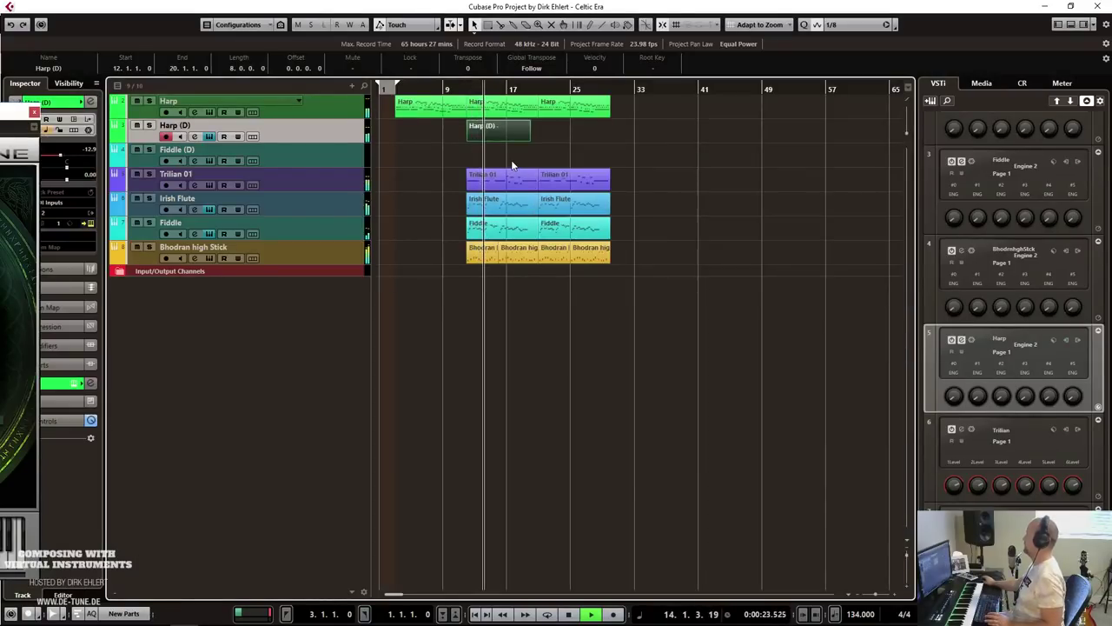
Shorten the Harp (D) part to end at bar 16 and set the track's volume to -15.0.
{"action": "left_click_drag", "start_coordinate": [529, 137], "coordinate": [497, 141]}
{"action": "key", "text": "space"}
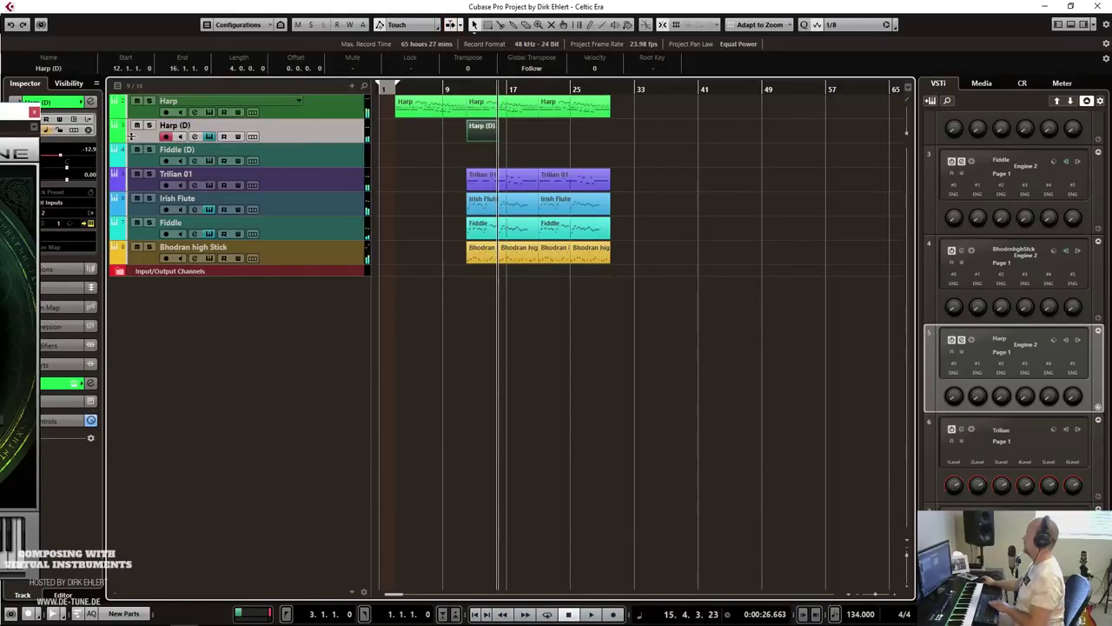
{"action": "left_click", "coordinate": [87, 149]}
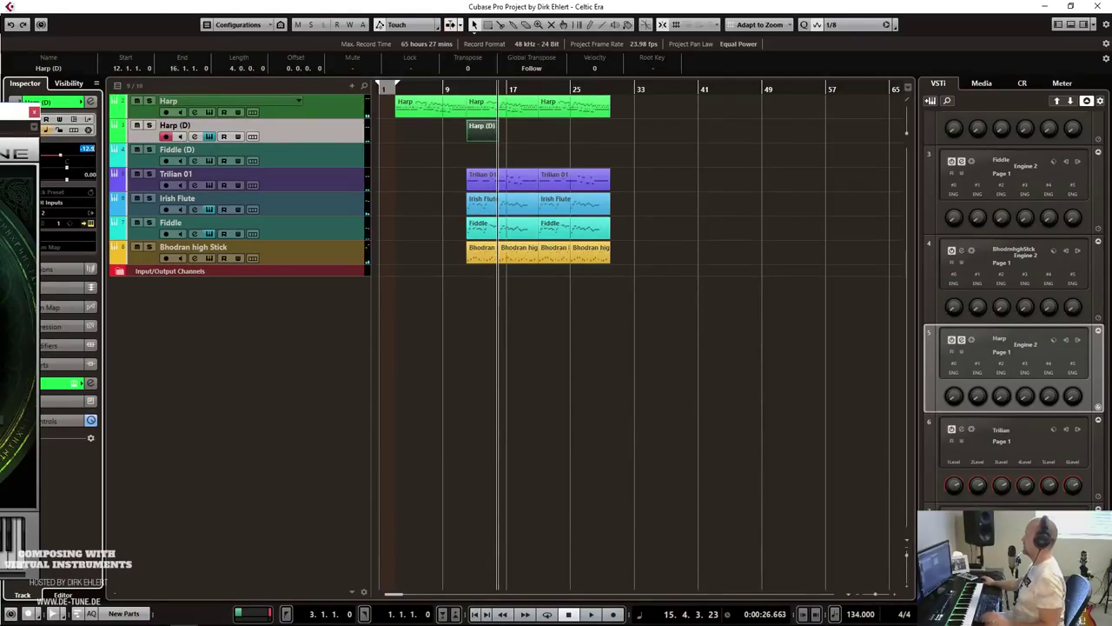
{"action": "type", "text": "-15.0"}
{"action": "key", "text": "Return"}
Enable a 36 dB/Oct low cut at about 346 Hz on the Harp (D) channel and check it during playback.
{"action": "left_click", "coordinate": [91, 102]}
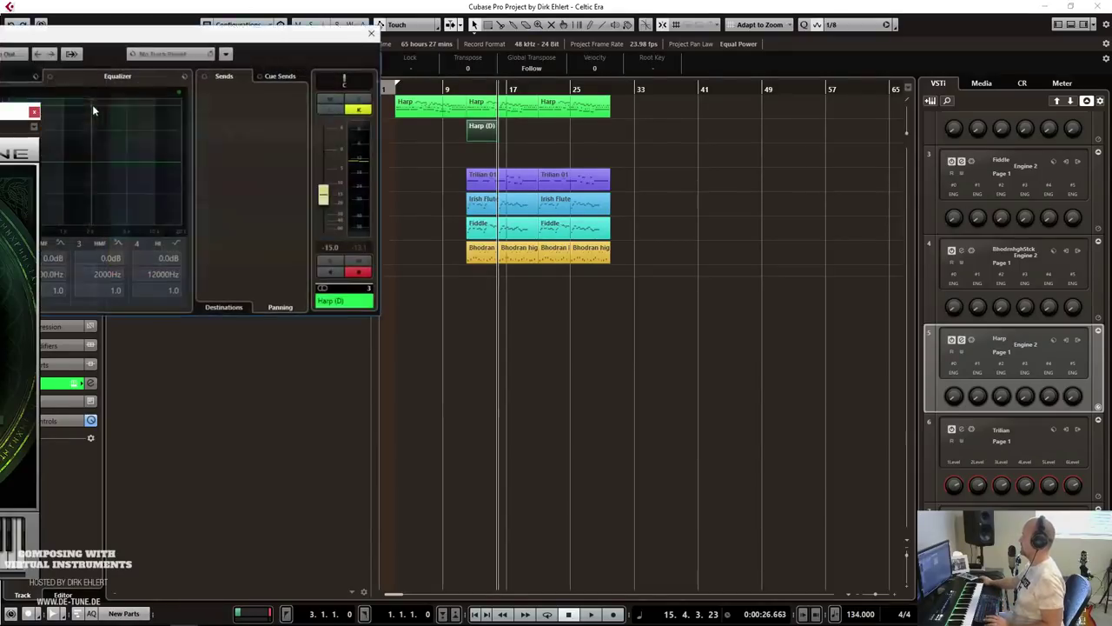
{"action": "left_click", "coordinate": [418, 295]}
{"action": "left_click", "coordinate": [460, 295]}
{"action": "left_click", "coordinate": [480, 339]}
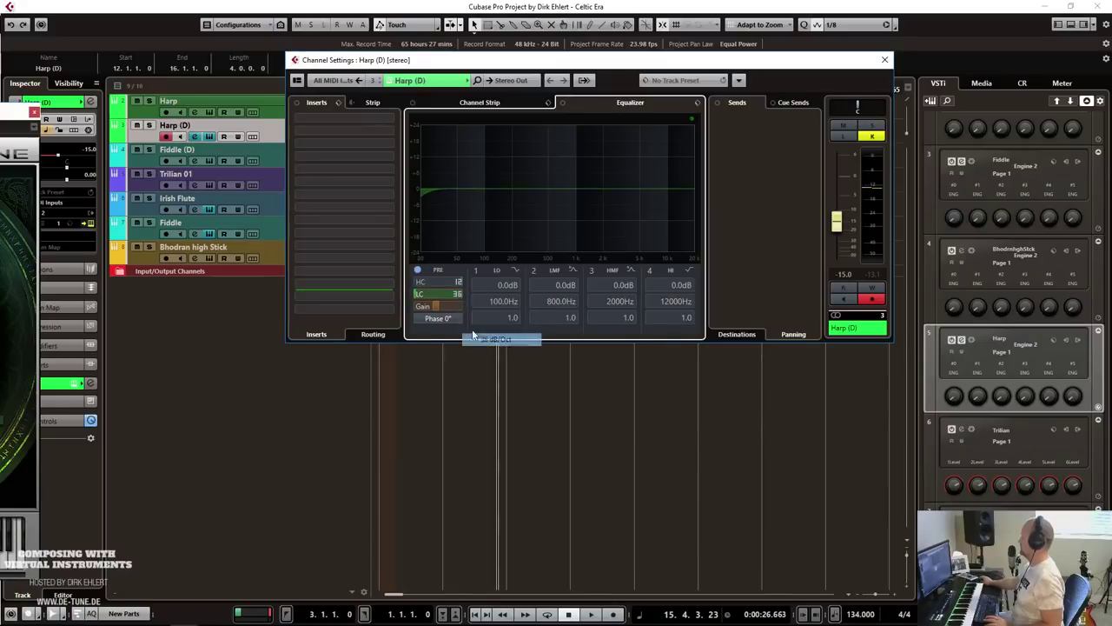
{"action": "left_click_drag", "start_coordinate": [443, 298], "coordinate": [462, 300]}
{"action": "key", "text": "space"}
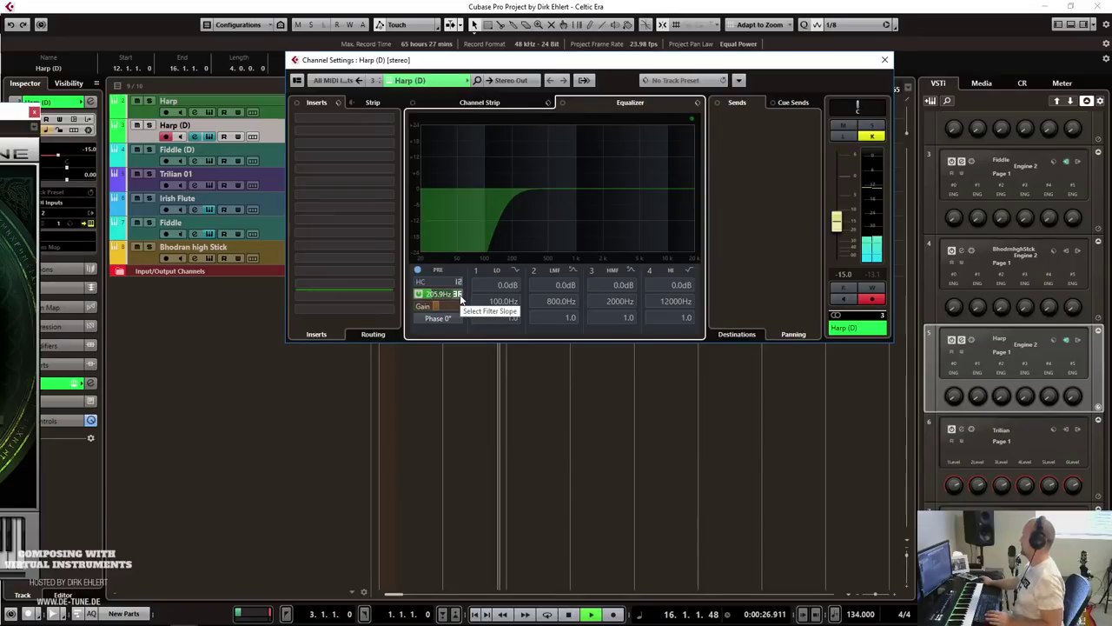
{"action": "key", "text": "space"}
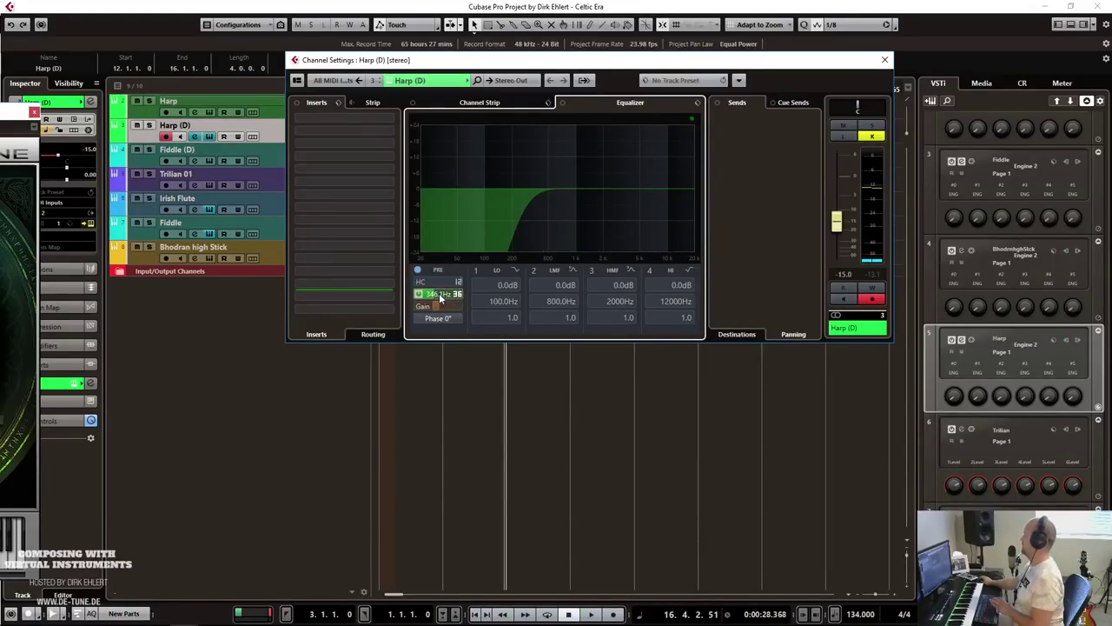
{"action": "left_click", "coordinate": [883, 60]}
Play the arrangement from bar 11 and rename the Harp (D) track as Bouzouki.
{"action": "double_click", "coordinate": [491, 133]}
{"action": "key", "text": "ctrl+e"}
{"action": "left_click", "coordinate": [459, 89]}
{"action": "key", "text": "space"}
{"action": "double_click", "coordinate": [231, 126]}
{"action": "type", "text": "Bouzouki"}
{"action": "key", "text": "Return"}
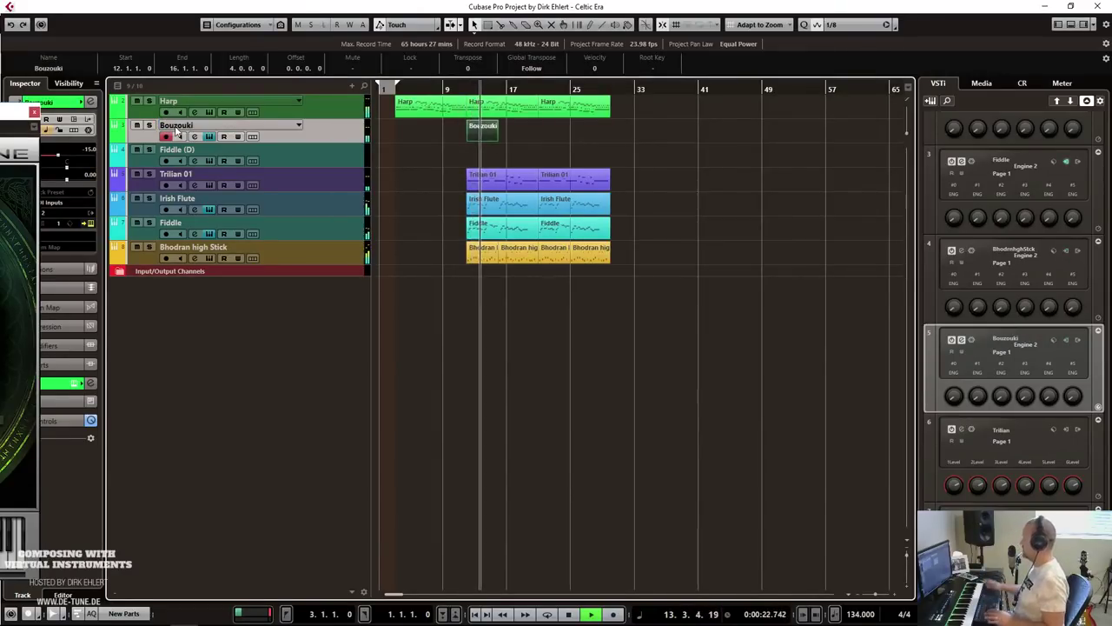
Split the long C#3 note at beat 3 of bar 15 and add short notes at G1 on bar 15 and D1 on beat 3.
{"action": "left_click", "coordinate": [487, 132]}
{"action": "key", "text": "Return"}
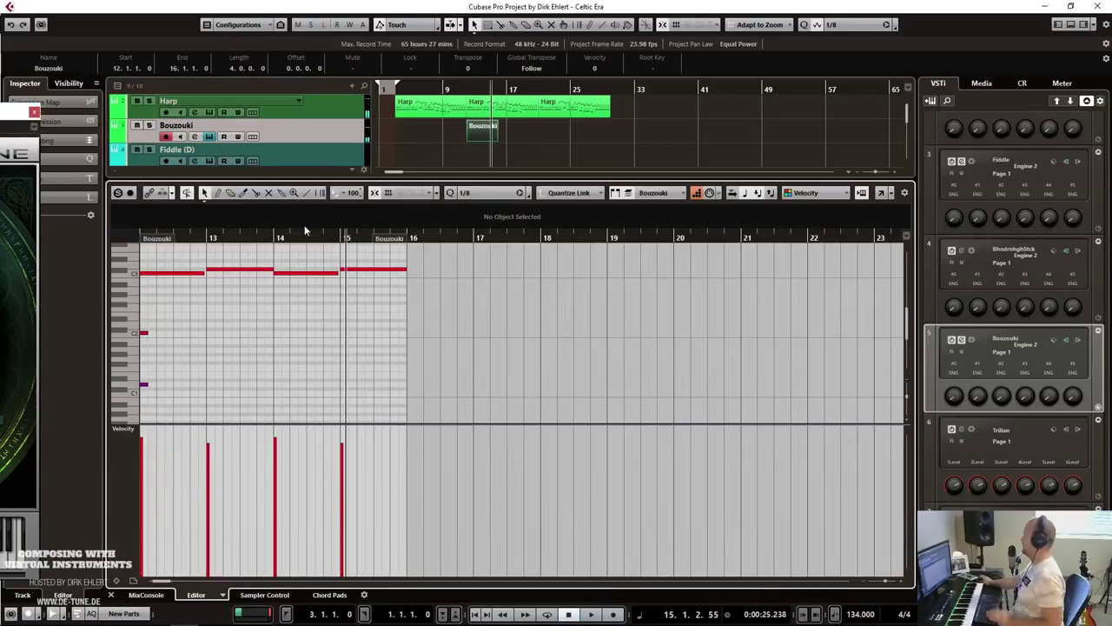
{"action": "left_click", "coordinate": [381, 275]}
{"action": "scroll", "coordinate": [347, 286], "scroll_direction": "down", "scroll_amount": 2}
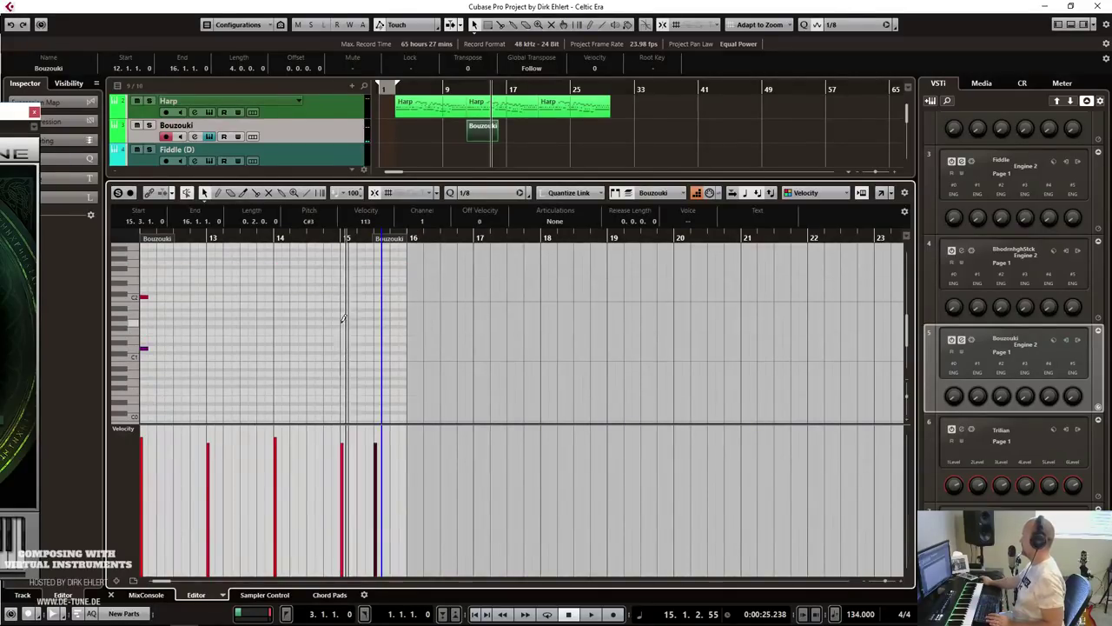
{"action": "left_click", "coordinate": [343, 321]}
{"action": "left_click", "coordinate": [378, 348]}
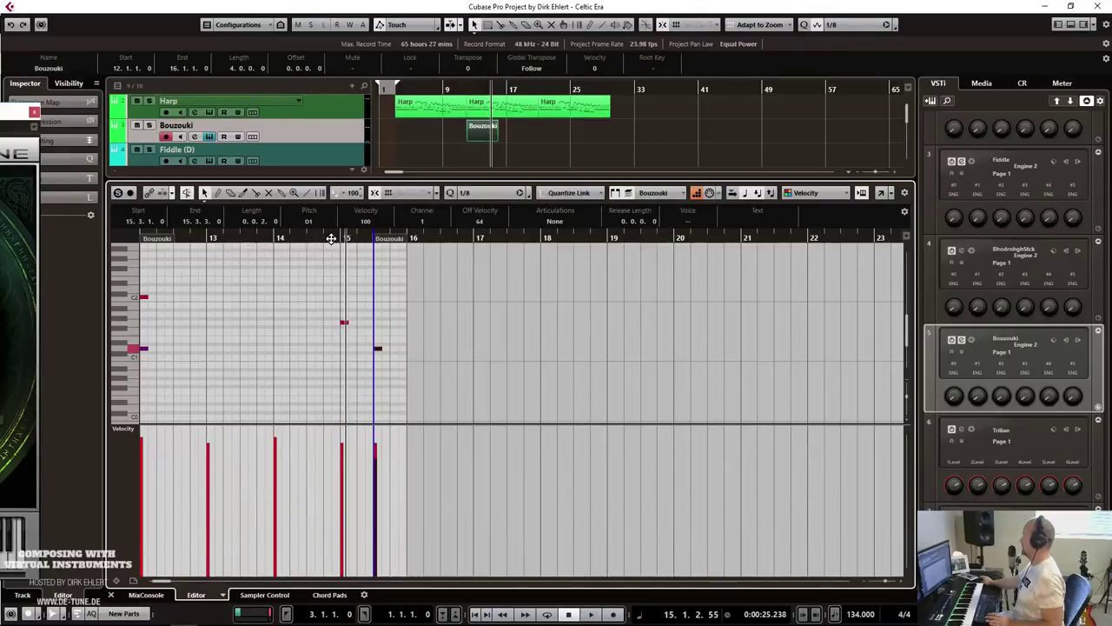
Play back the bouzouki's chord change in bar 15, starting again from the middle of bar 14.
{"action": "key", "text": "space"}
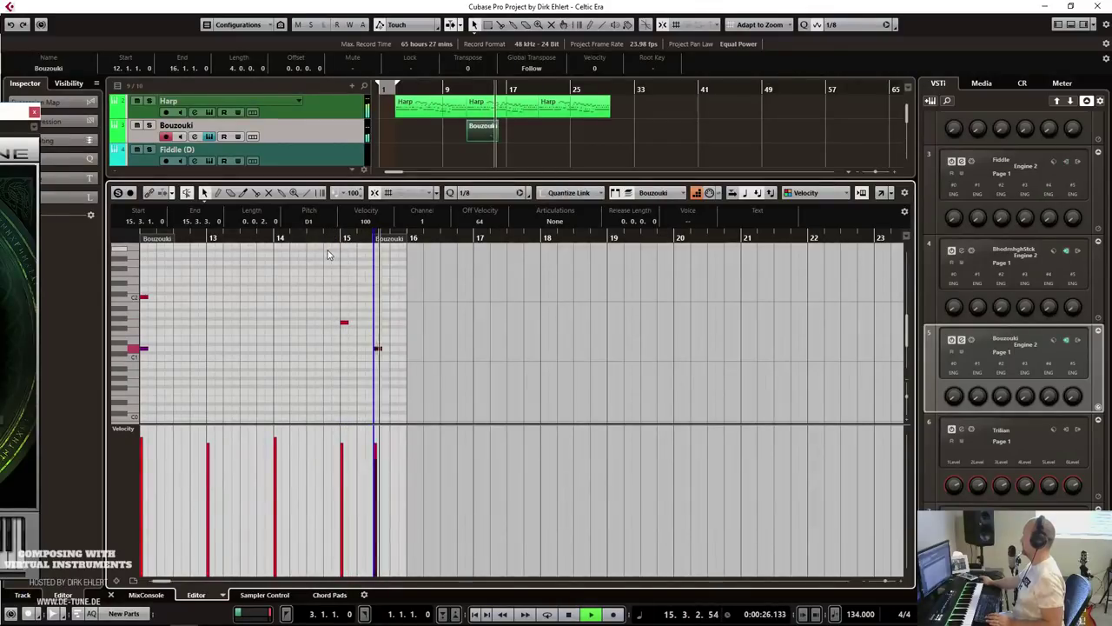
{"action": "key", "text": "space"}
{"action": "left_click", "coordinate": [316, 237]}
{"action": "key", "text": "space"}
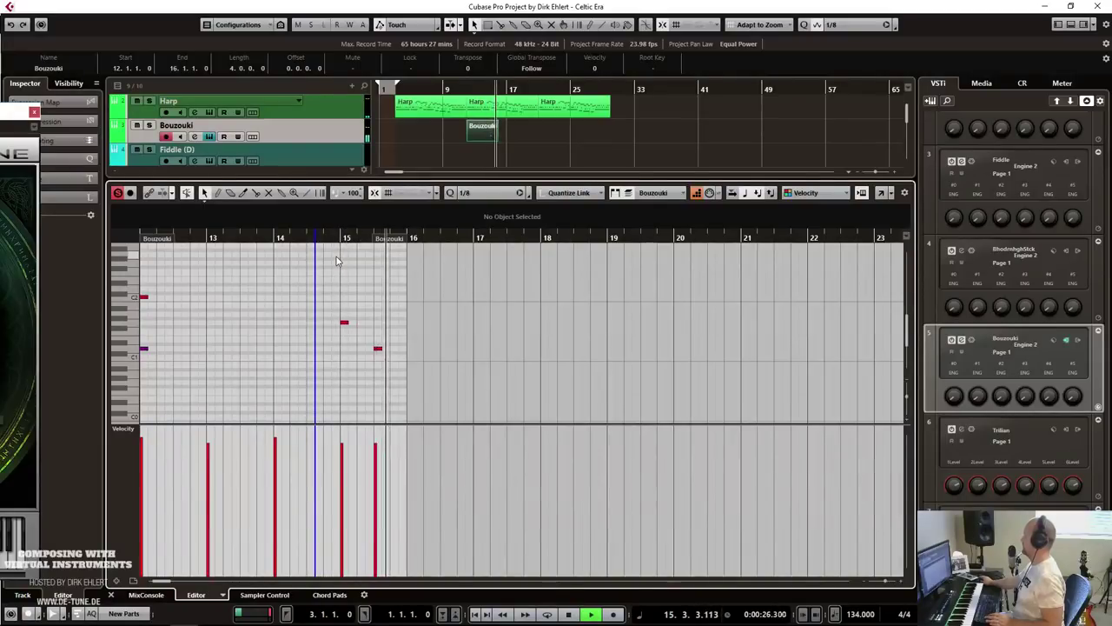
{"action": "key", "text": "space"}
Duplicate the four-bar Bouzouki part to bar 16 and play the arrangement from bar 12.
{"action": "key", "text": "ctrl+alt+e"}
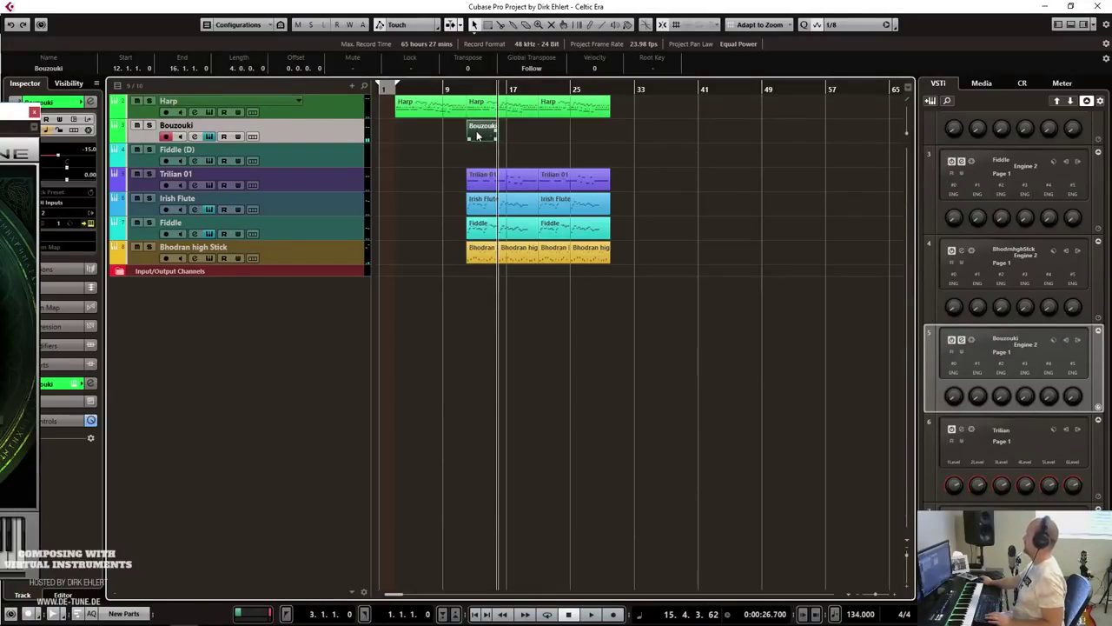
{"action": "left_click", "coordinate": [466, 88]}
{"action": "key", "text": "space"}
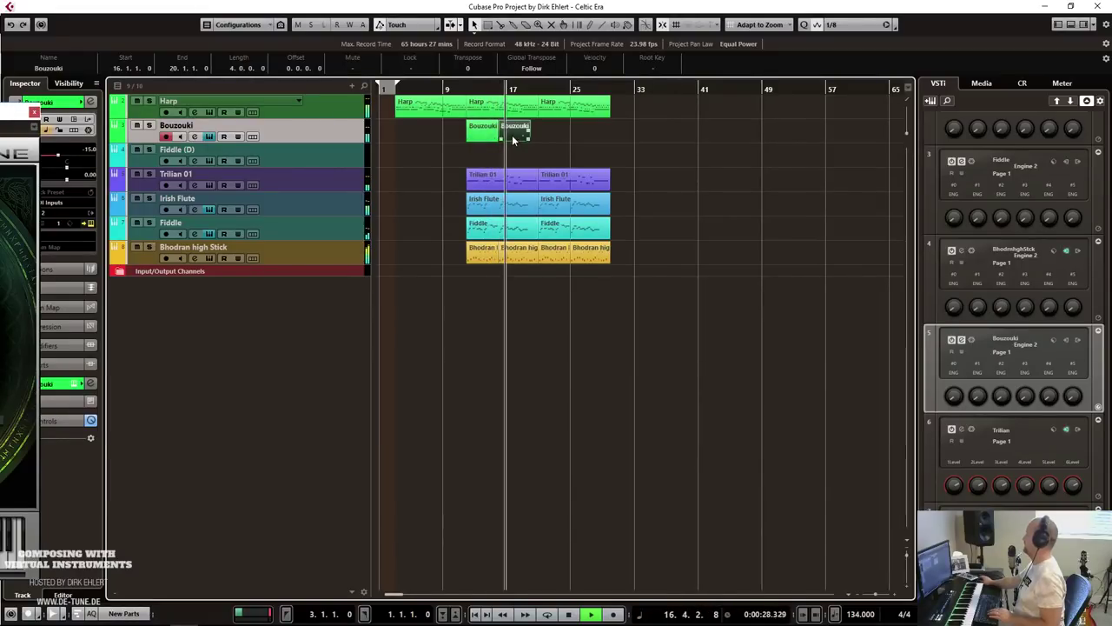
{"action": "key", "text": "space"}
Set the Bouzouki track's delay to -15.00 and play the track soloed from shortly after bar 9.
{"action": "double_click", "coordinate": [88, 175]}
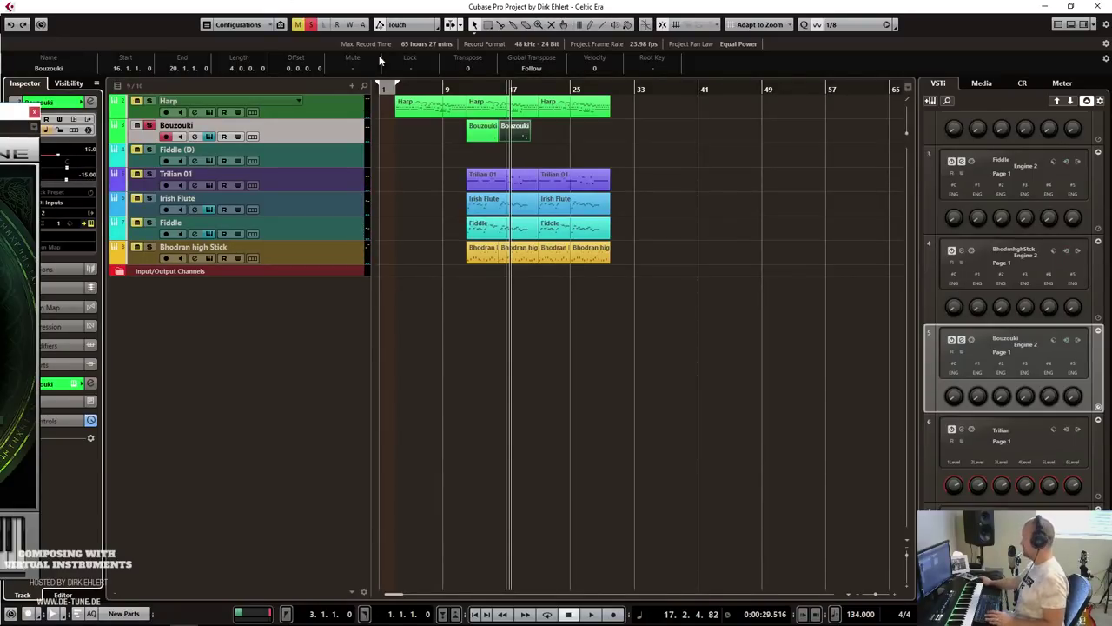
{"action": "double_click", "coordinate": [449, 90]}
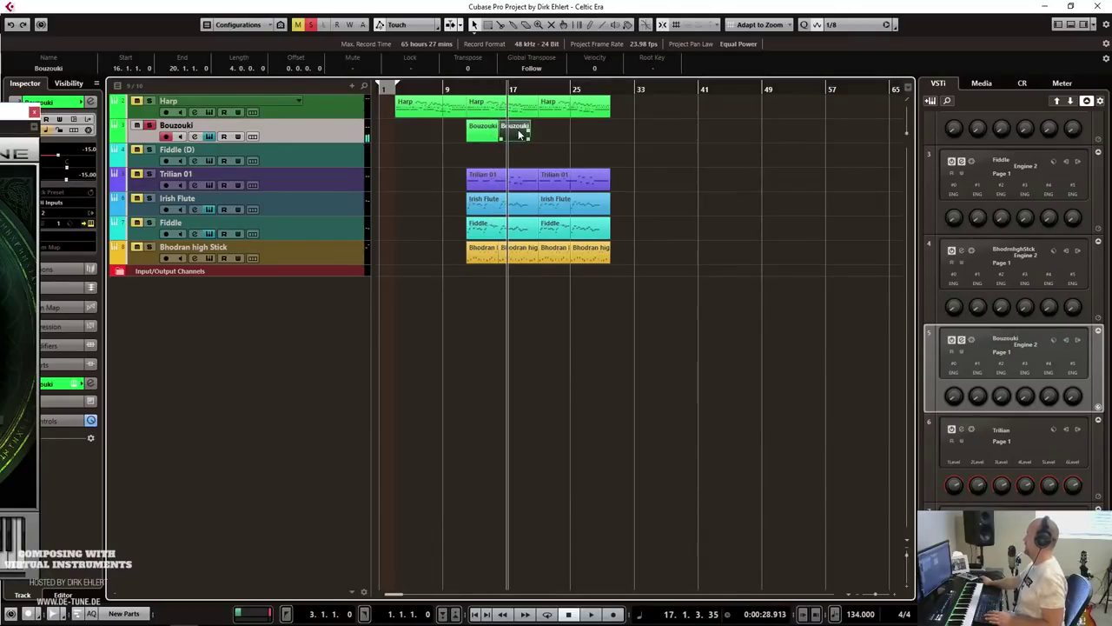
Add a short C1 note at bar 17 in the second Bouzouki part and play it from bar 16.
{"action": "double_click", "coordinate": [505, 134]}
{"action": "scroll", "coordinate": [226, 330], "scroll_direction": "down", "scroll_amount": 2}
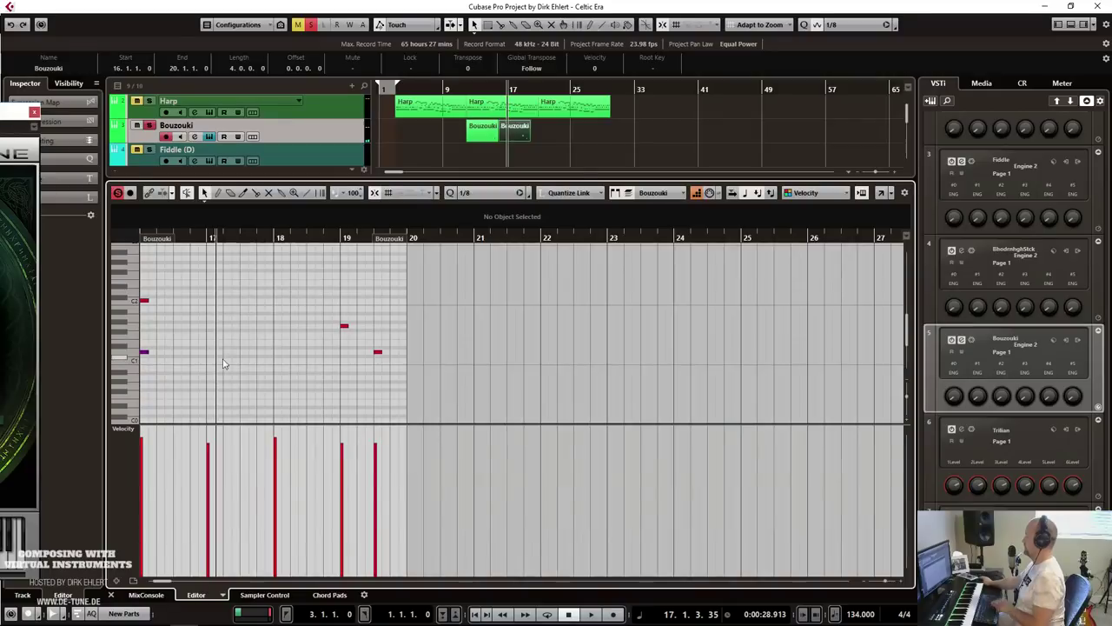
{"action": "left_click", "coordinate": [208, 358]}
{"action": "scroll", "coordinate": [248, 352], "scroll_direction": "left", "scroll_amount": 4}
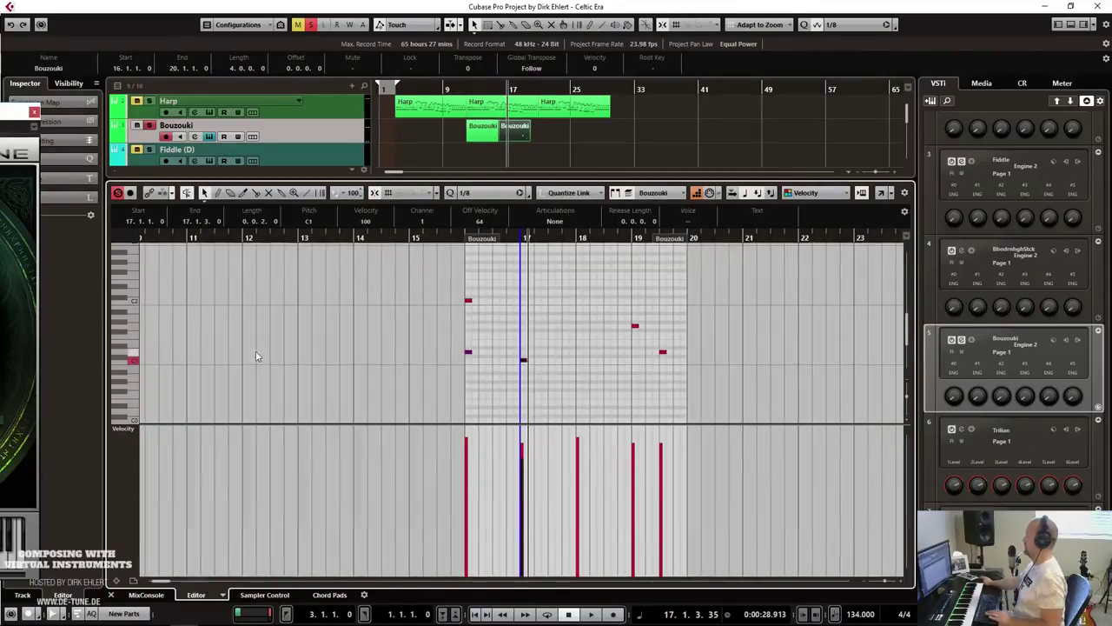
{"action": "scroll", "coordinate": [470, 276], "scroll_direction": "down", "scroll_amount": 1}
{"action": "key", "text": "space"}
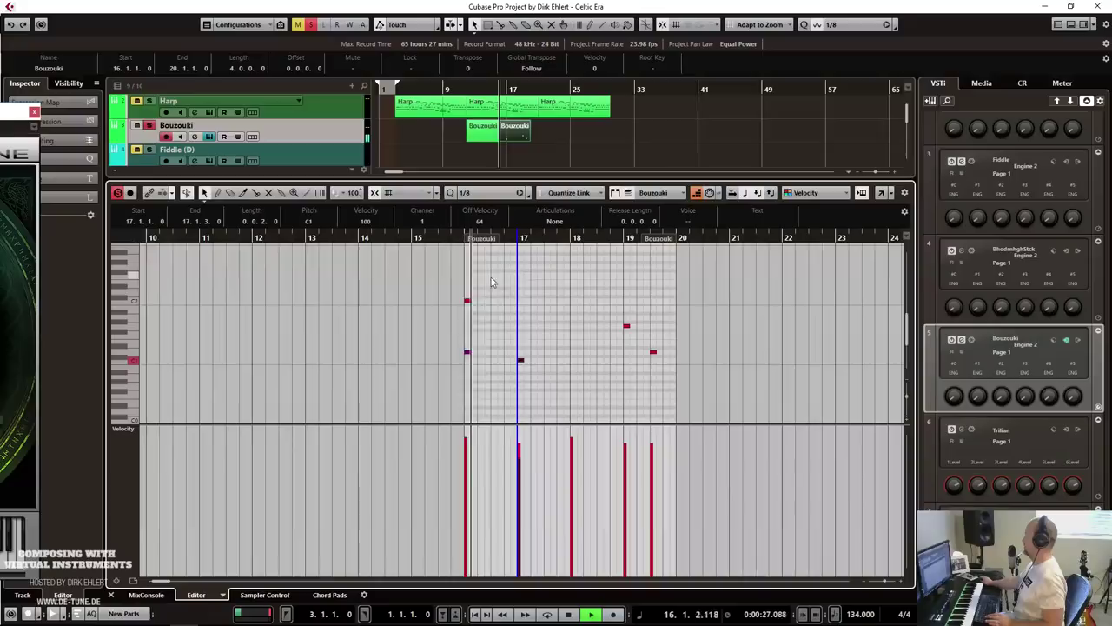
{"action": "key", "text": "space"}
Add short notes just above A1 at bar 18 and at A1 on beat 3, and move the bar 19 G1 note to D1.
{"action": "left_click", "coordinate": [574, 311]}
{"action": "left_click", "coordinate": [599, 316]}
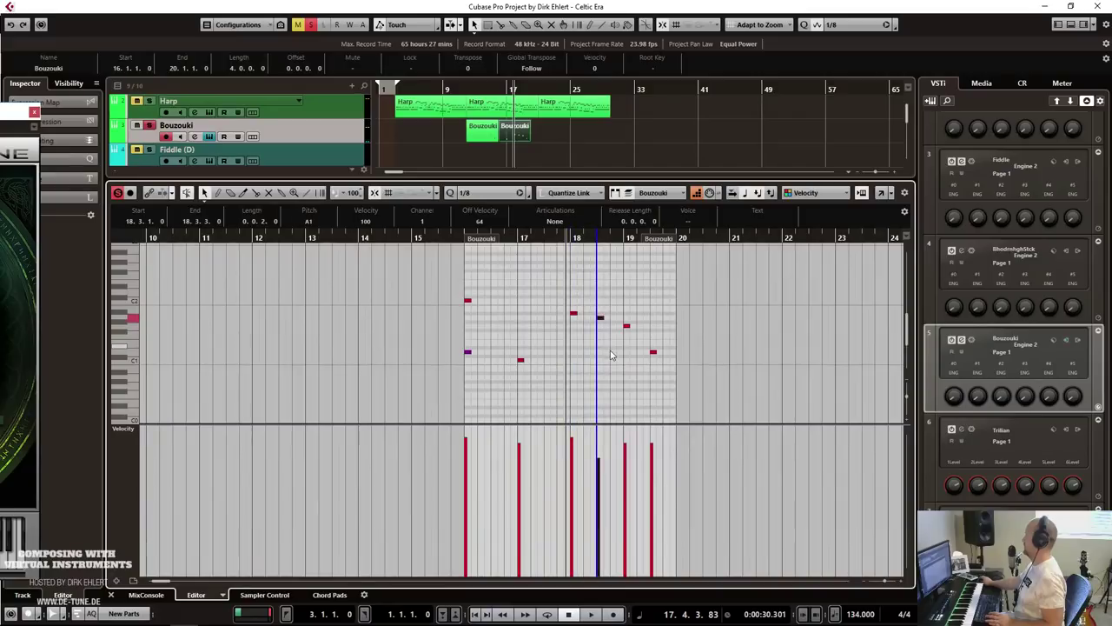
{"action": "key", "text": "space"}
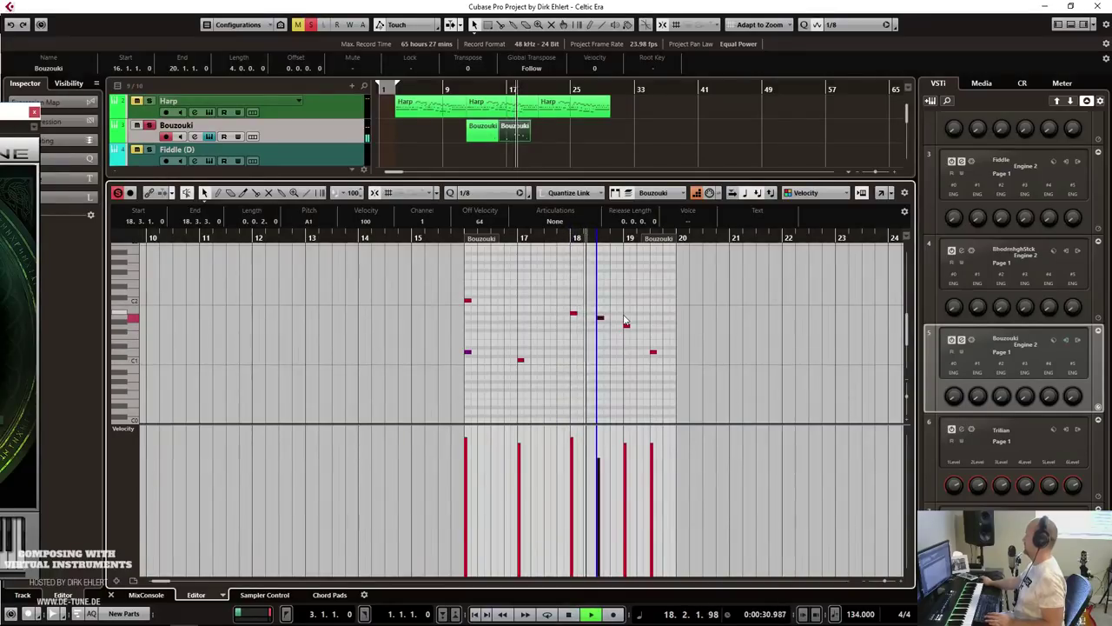
{"action": "key", "text": "space"}
{"action": "left_click_drag", "start_coordinate": [627, 326], "coordinate": [628, 336]}
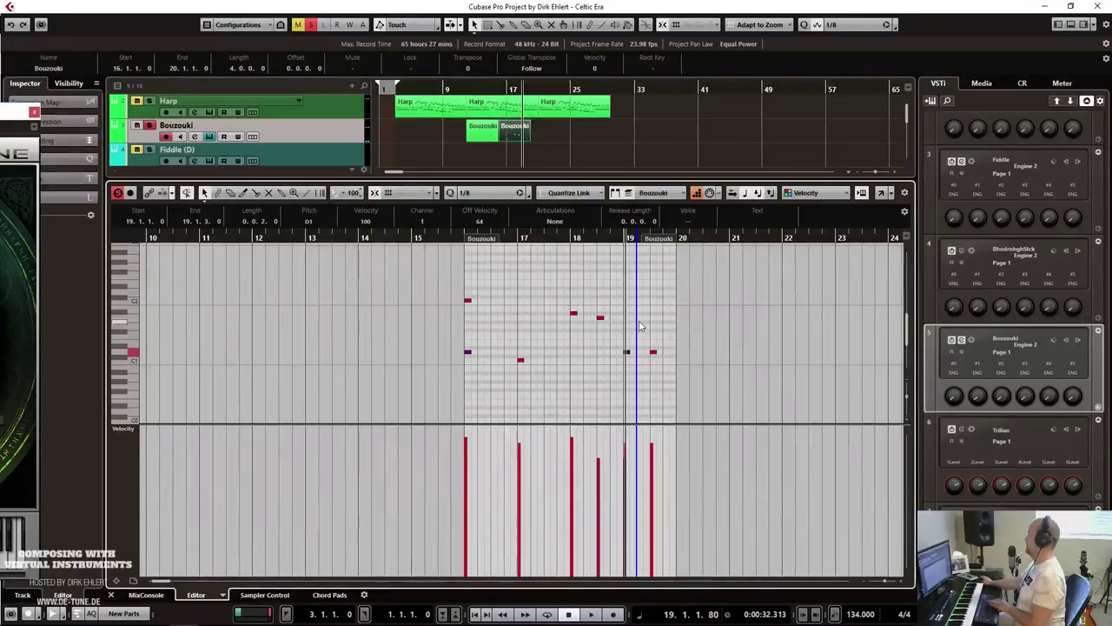
Extend the second Bouzouki section to bar 21 and play the full arrangement unsoloed from bar 10.
{"action": "key", "text": "ctrl+e"}
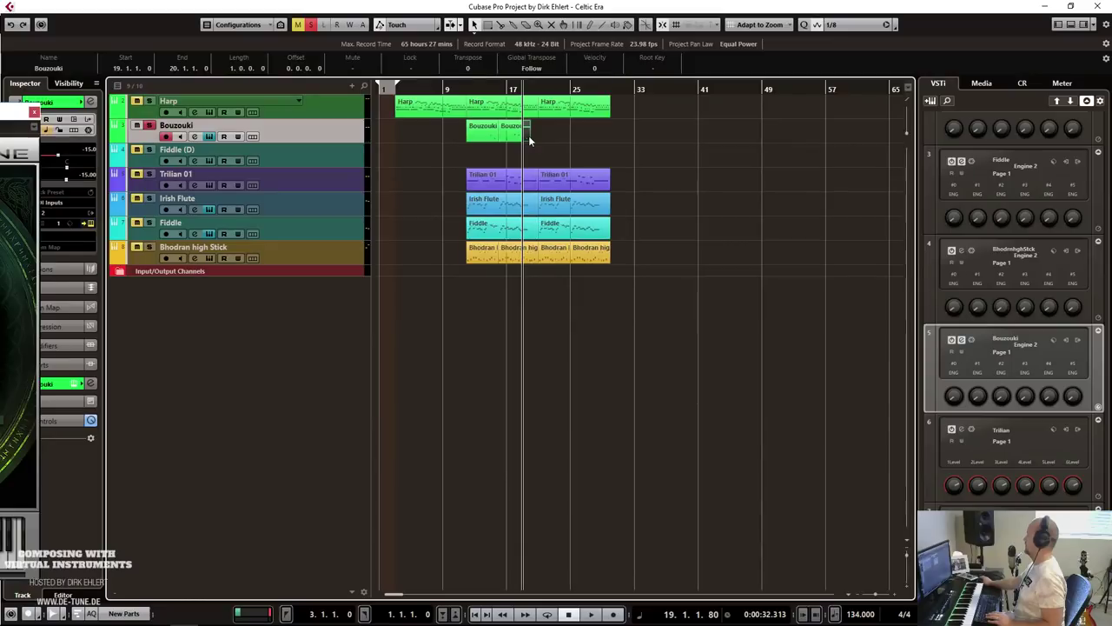
{"action": "left_click_drag", "start_coordinate": [529, 136], "coordinate": [537, 135]}
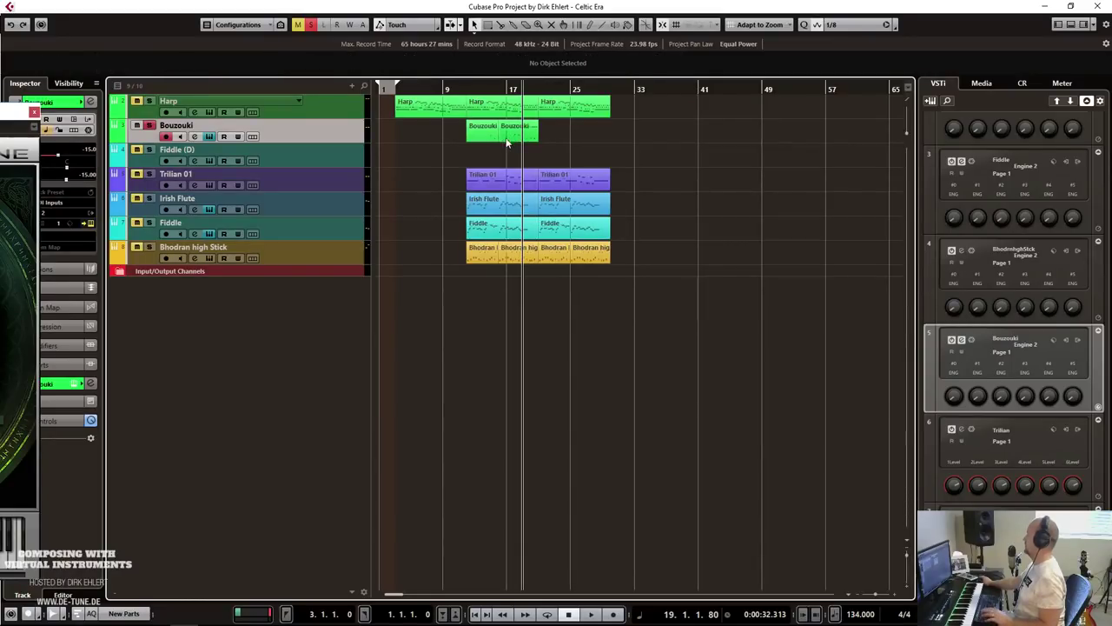
{"action": "left_click", "coordinate": [456, 87]}
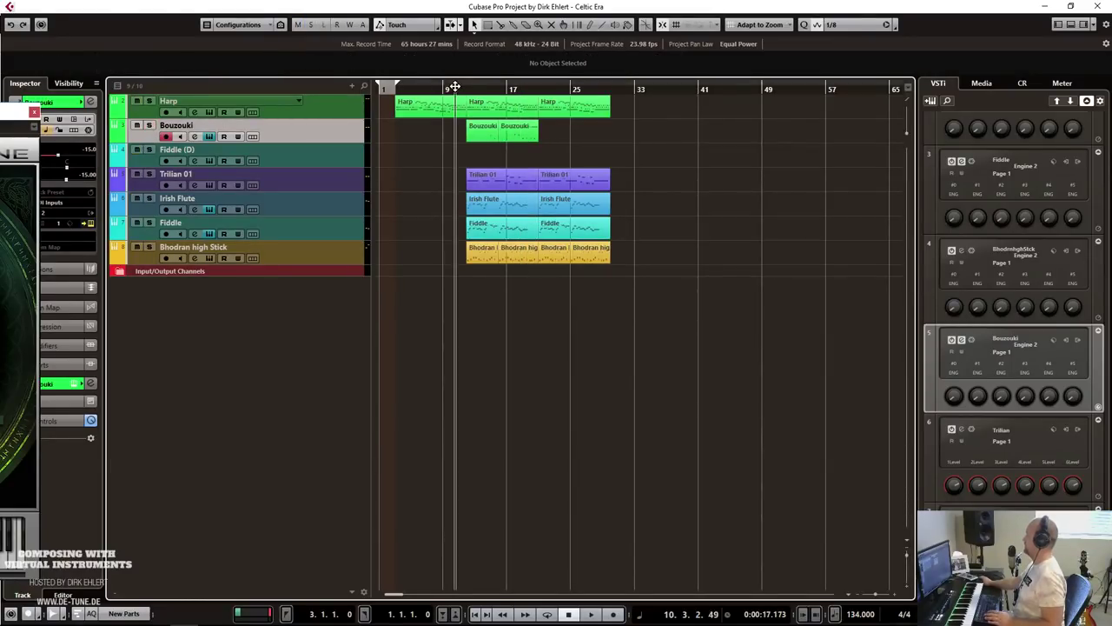
{"action": "key", "text": "space"}
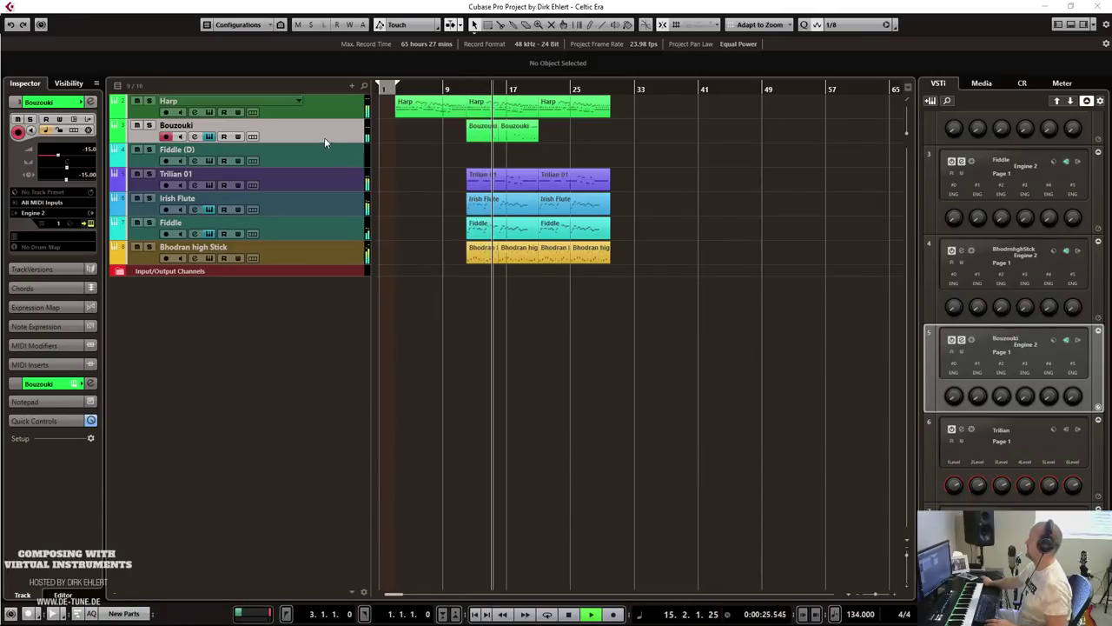
{"action": "key", "text": "space"}
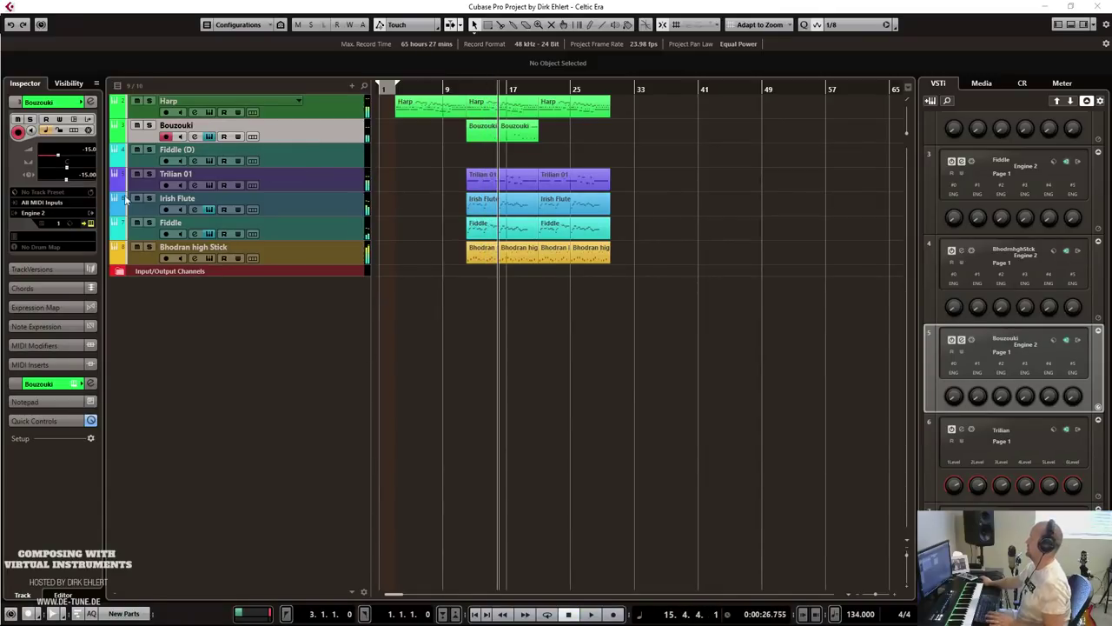
Load the Strummed Irish Bouzouki-Reels 4_4 preset from the Celtic Era strings into the Bouzouki instrument.
{"action": "left_click", "coordinate": [89, 224]}
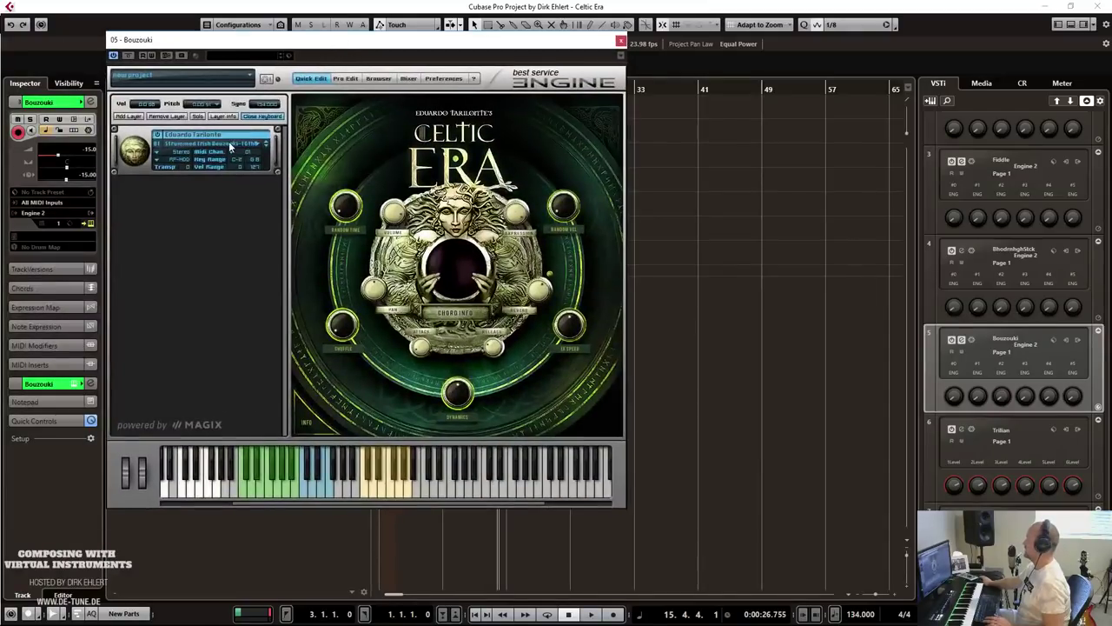
{"action": "left_click", "coordinate": [231, 148]}
{"action": "mouse_move", "coordinate": [237, 152]}
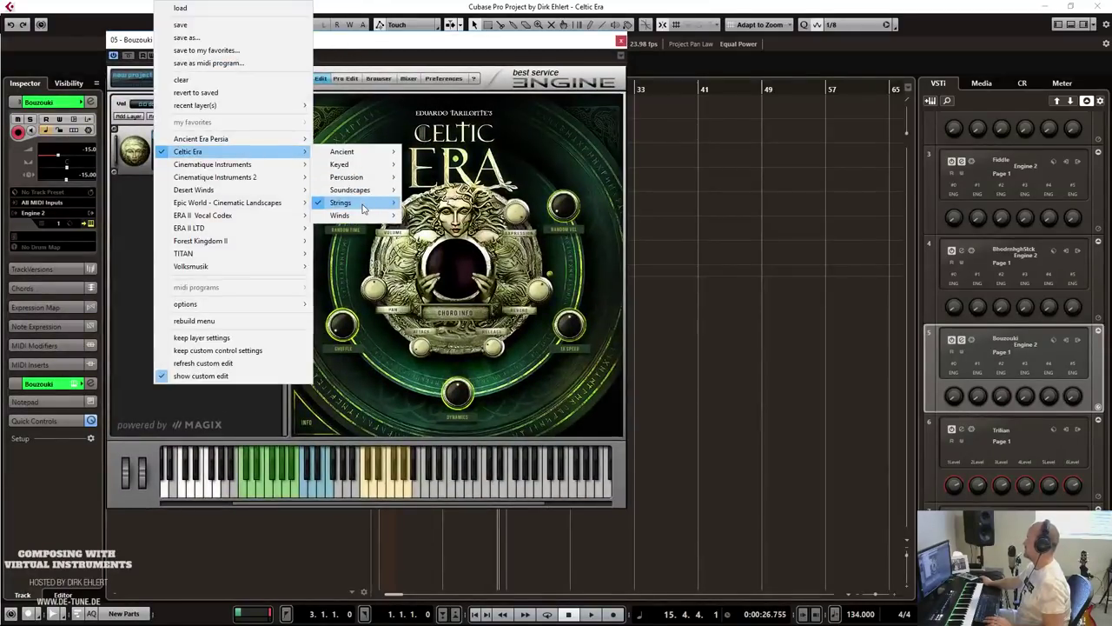
{"action": "mouse_move", "coordinate": [356, 203]}
{"action": "mouse_move", "coordinate": [469, 242]}
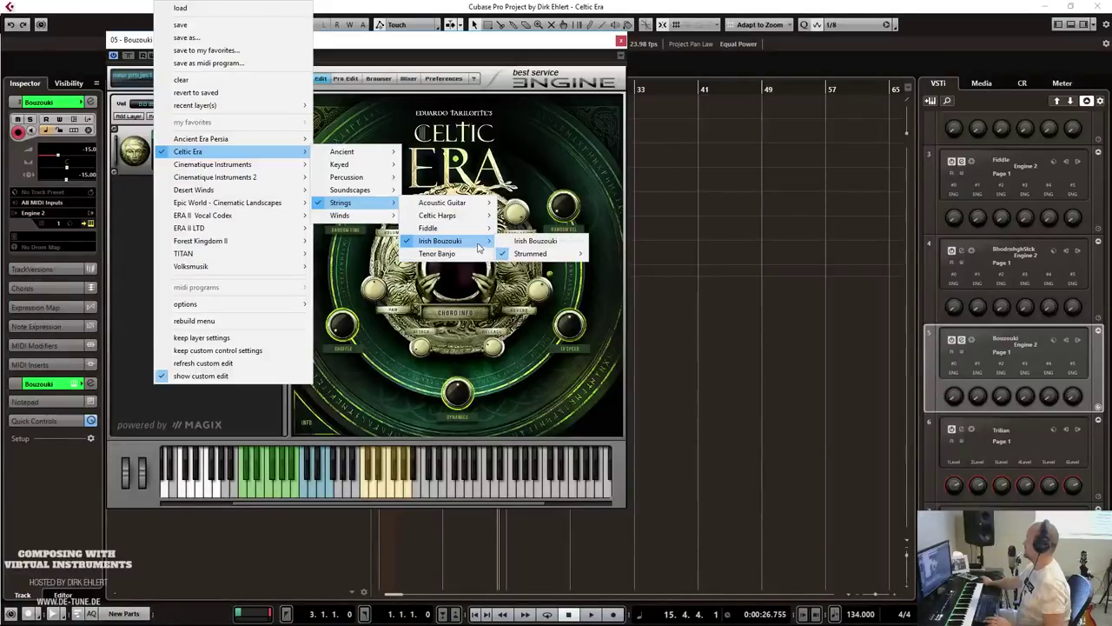
{"action": "mouse_move", "coordinate": [535, 254]}
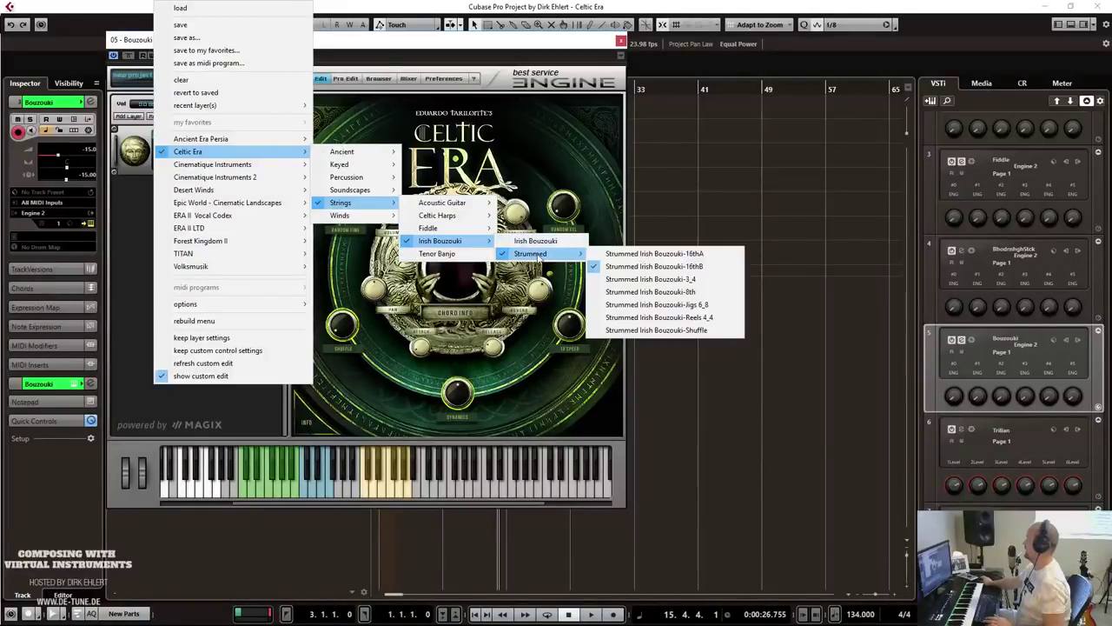
{"action": "left_click", "coordinate": [686, 318]}
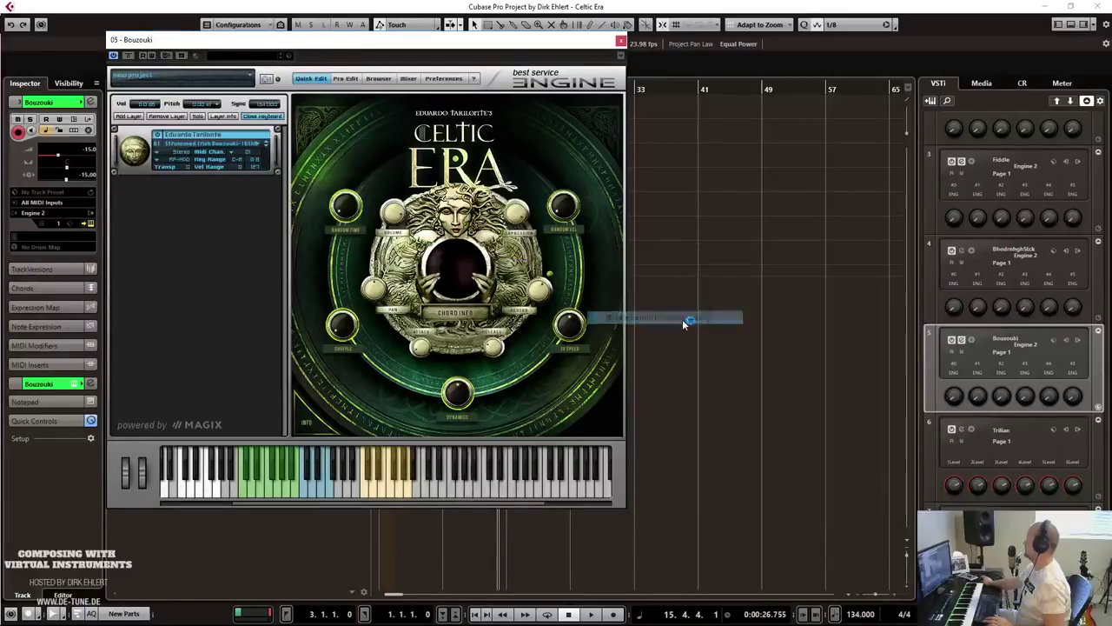
{"action": "left_click", "coordinate": [87, 131]}
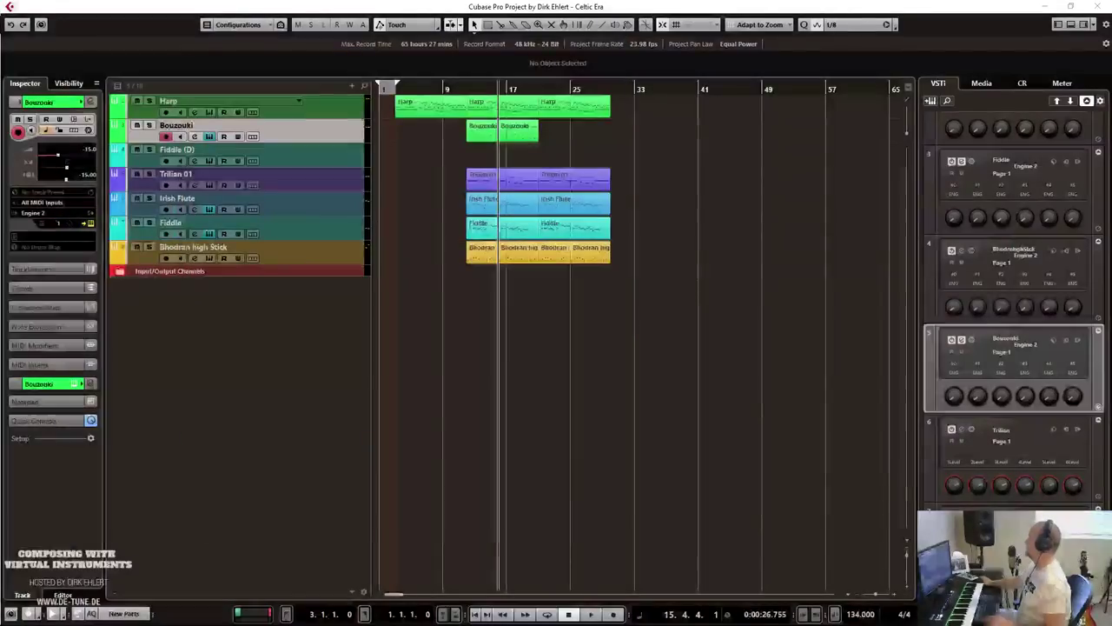
Play the Bouzouki track soloed from bar 11, and unsolo it to hear it with the full arrangement.
{"action": "left_click", "coordinate": [149, 126]}
{"action": "double_click", "coordinate": [459, 87]}
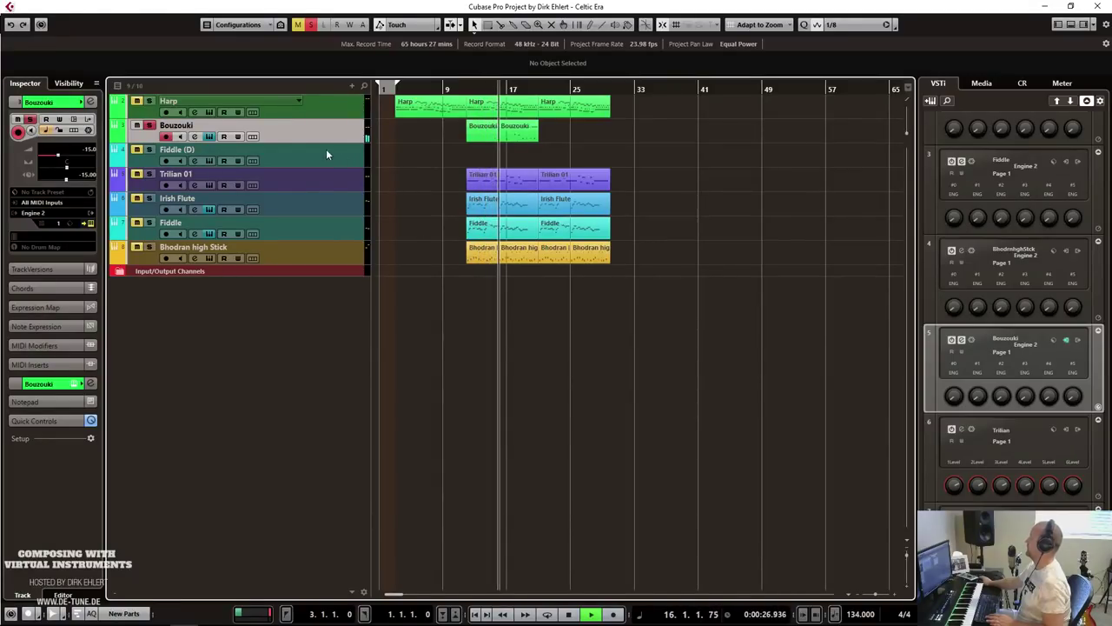
{"action": "key", "text": "s"}
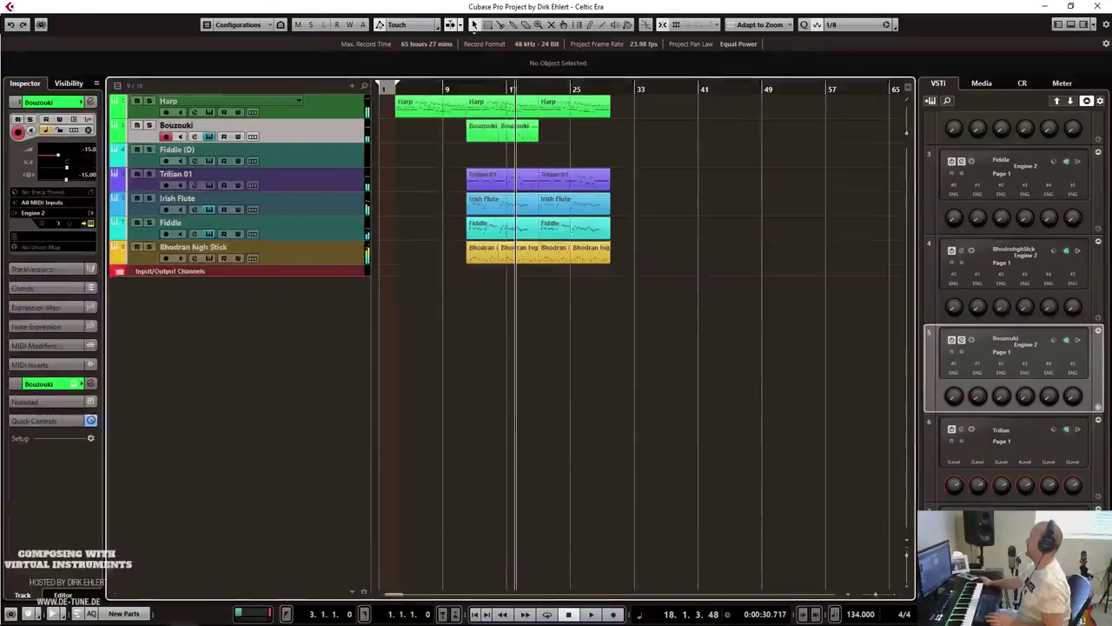
Reopen the Bouzouki instrument and bring up its Celtic Era preset choices.
{"action": "key", "text": "ctrl+e"}
{"action": "left_click", "coordinate": [276, 153]}
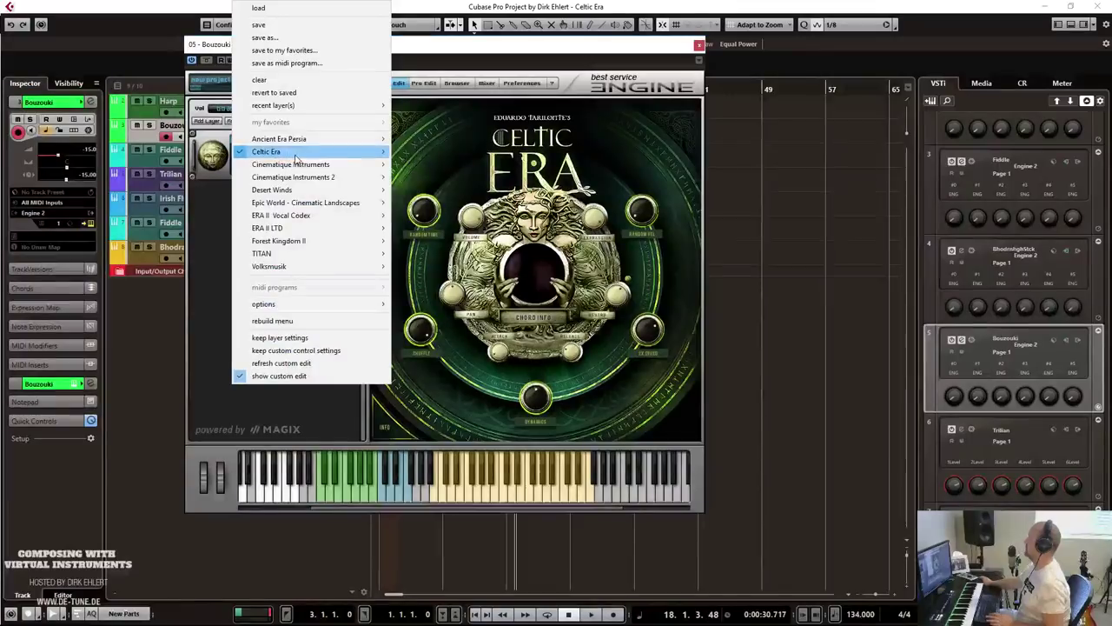
Load the Strummed Irish Bouzouki-8th patch from the Celtic Era strings into the Bouzouki instrument and close its window.
{"action": "mouse_move", "coordinate": [373, 152]}
{"action": "mouse_move", "coordinate": [478, 203]}
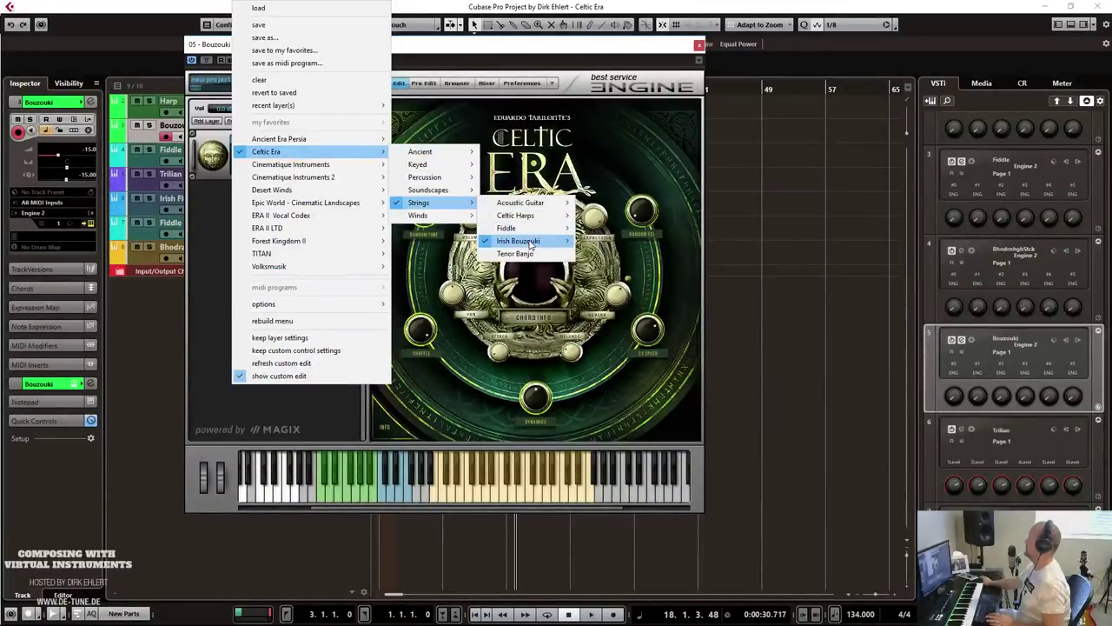
{"action": "mouse_move", "coordinate": [530, 246]}
{"action": "mouse_move", "coordinate": [628, 254]}
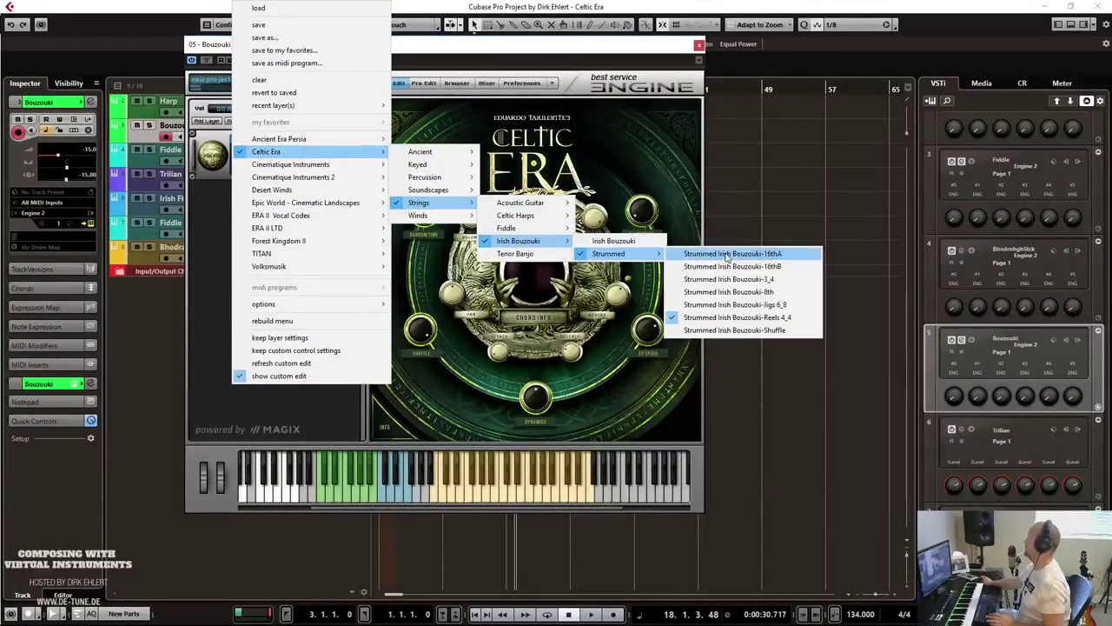
{"action": "left_click", "coordinate": [743, 292]}
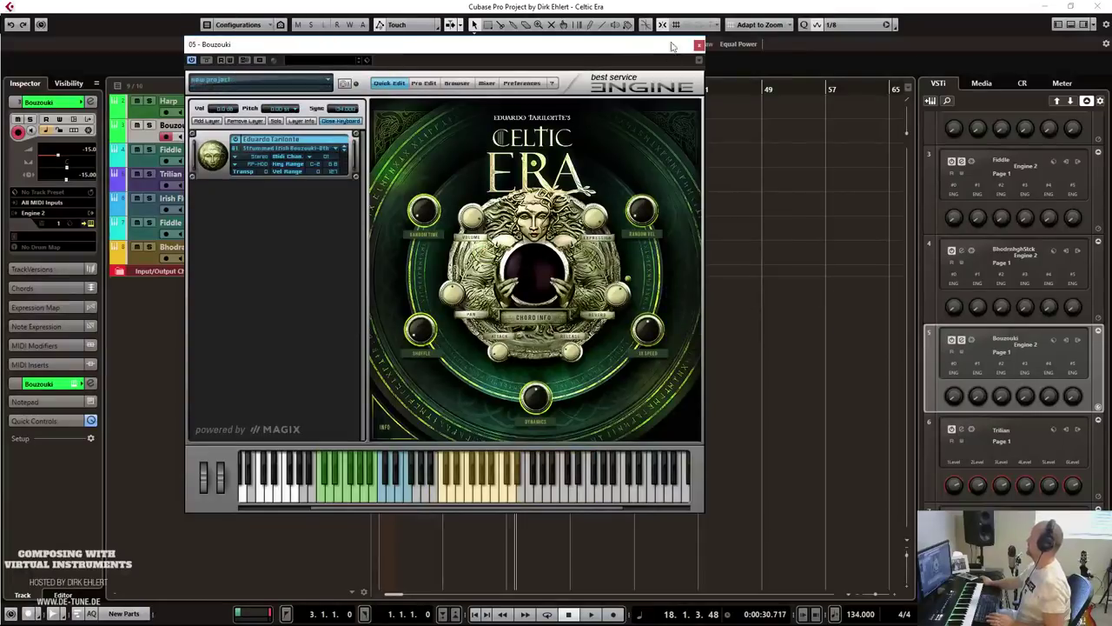
{"action": "key", "text": "ctrl+w"}
Play the arrangement and set the Bouzouki track's volume to -16.7 and its pan to L55.
{"action": "left_click", "coordinate": [458, 88]}
{"action": "key", "text": "space"}
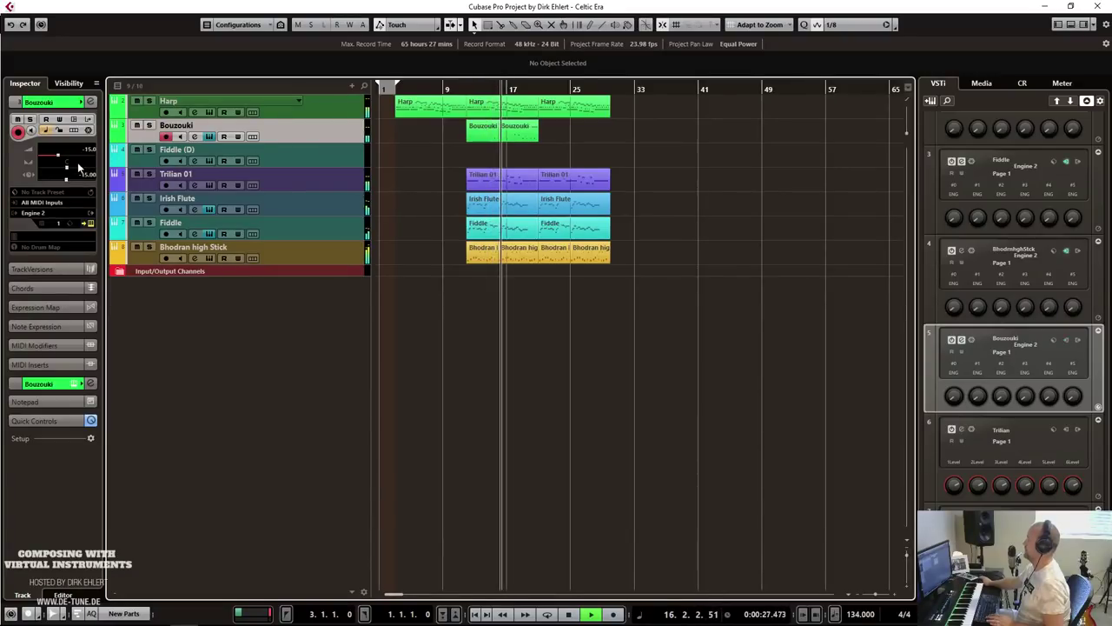
{"action": "left_click_drag", "start_coordinate": [84, 170], "coordinate": [54, 161]}
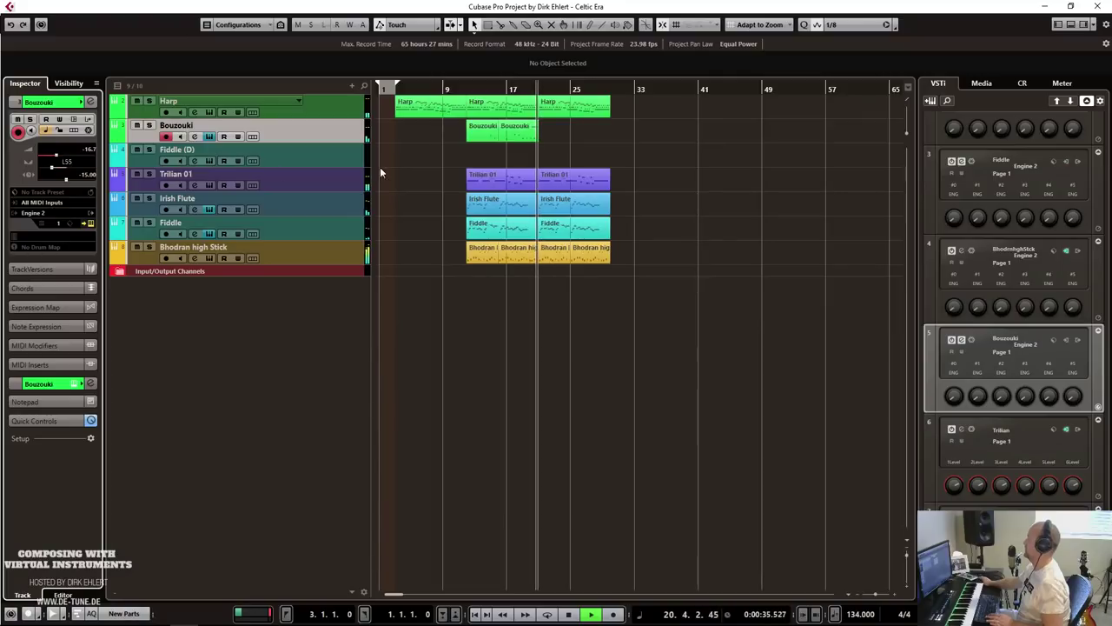
{"action": "key", "text": "space"}
In the Bouzouki part at bar 16, set the last chord note to E3, remove the last three short low notes and play the passage.
{"action": "left_click", "coordinate": [519, 132]}
{"action": "key", "text": "Return"}
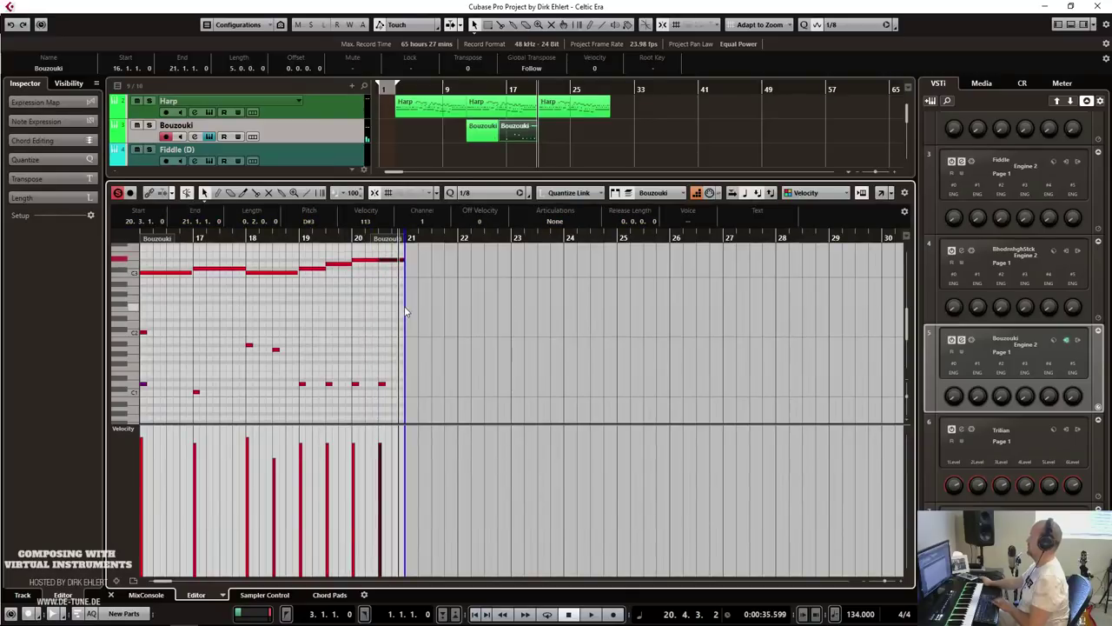
{"action": "key", "text": "ctrl+z"}
{"action": "key", "text": "space"}
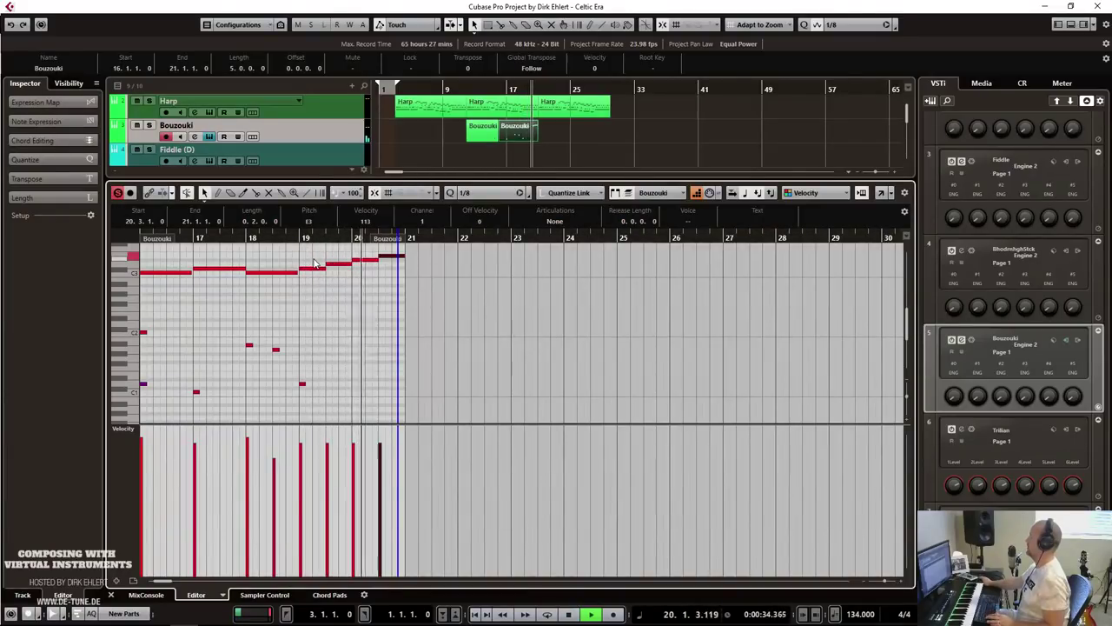
{"action": "key", "text": "space"}
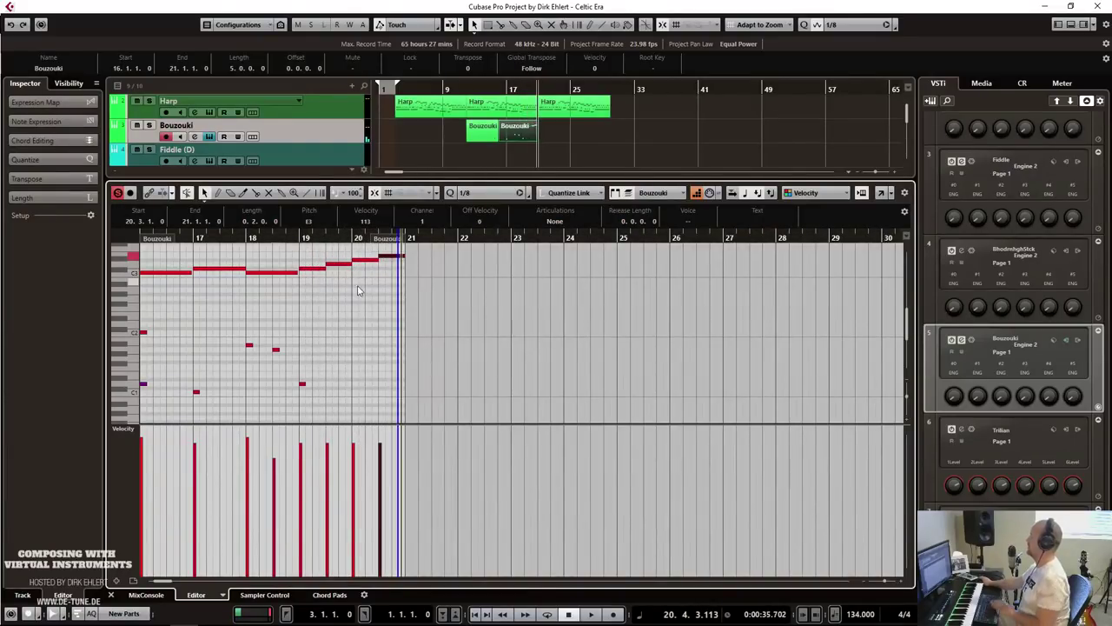
Raise the Bouzouki note at 19.3 to F#3 and play the passage back.
{"action": "key", "text": "Left"}
{"action": "key", "text": "Up"}
{"action": "key", "text": "Up"}
{"action": "key", "text": "Up"}
{"action": "key", "text": "Up"}
{"action": "key", "text": "space"}
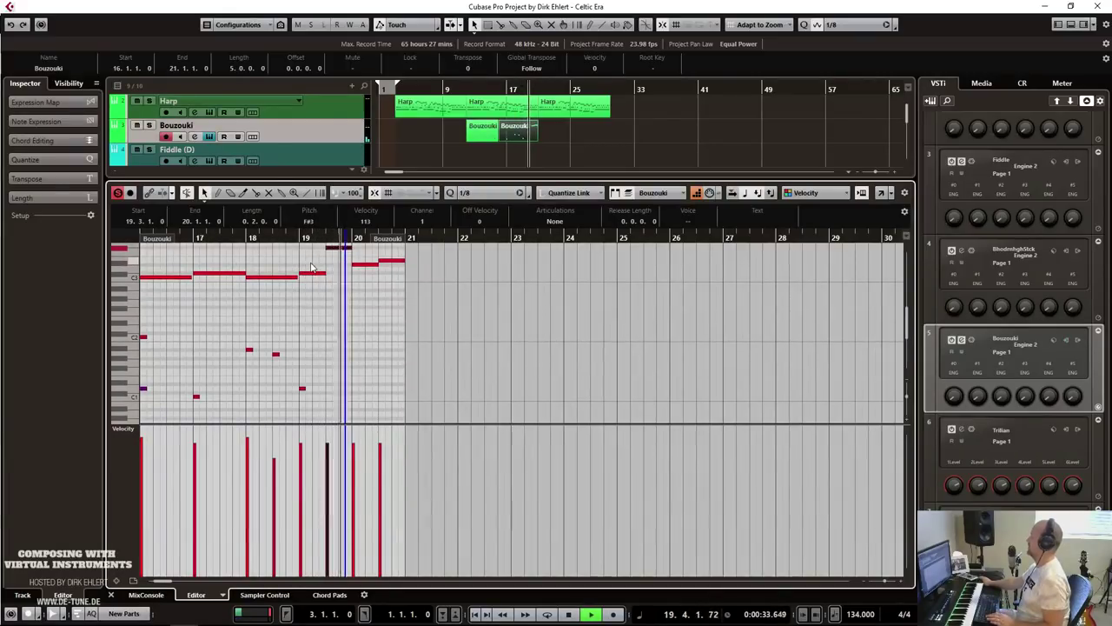
{"action": "key", "text": "space"}
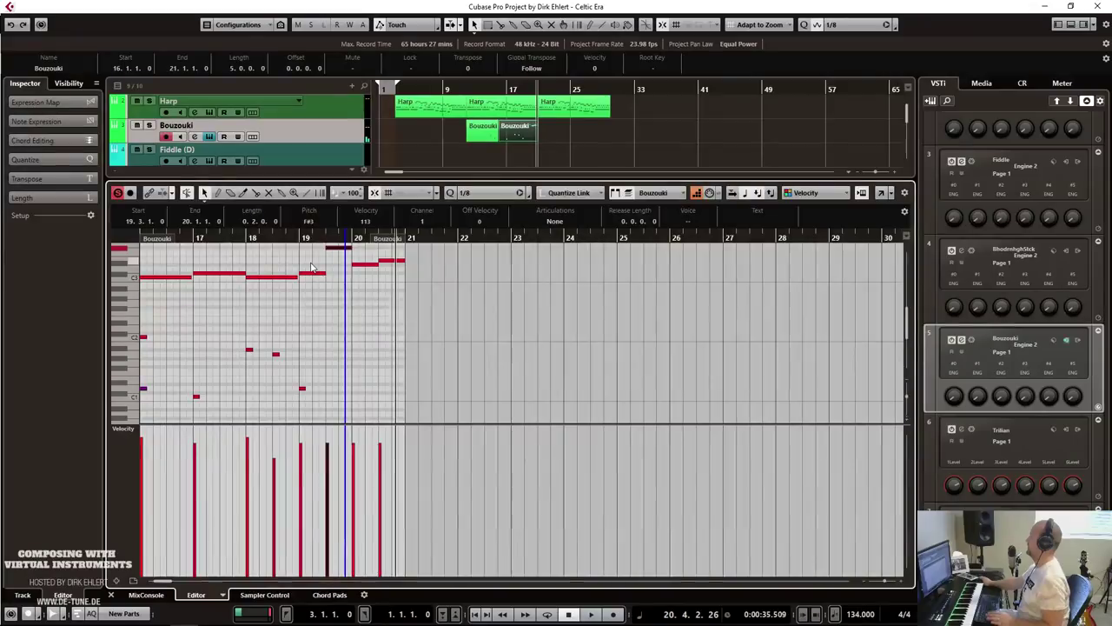
Close the note editor and duplicate the two Bouzouki parts so the copies start at bar 21, checking them against the arrangement in playback.
{"action": "key", "text": "ctrl+alt+e"}
{"action": "left_click", "coordinate": [470, 88]}
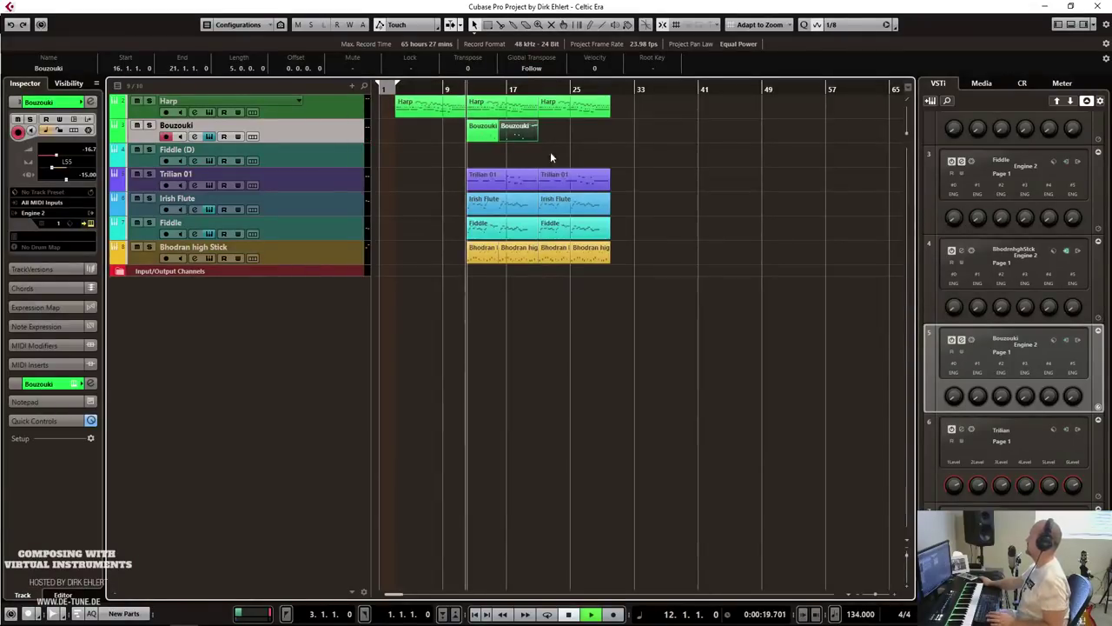
{"action": "key", "text": "space"}
{"action": "left_click", "coordinate": [479, 135]}
{"action": "key", "text": "ctrl+d"}
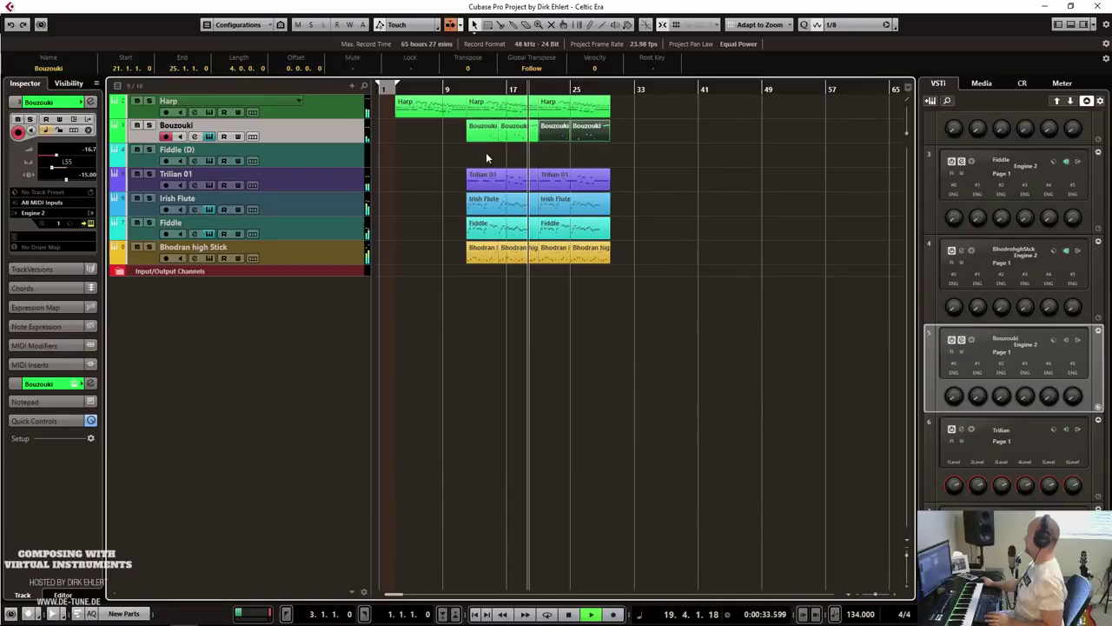
{"action": "key", "text": "space"}
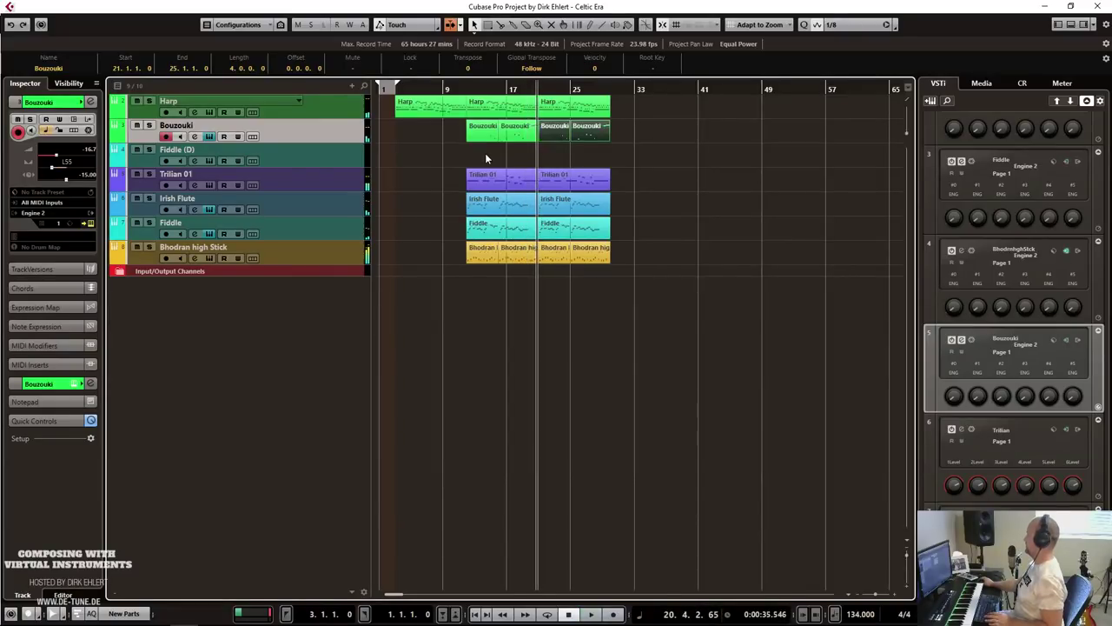
Reopen the Bouzouki part at bar 16, lower the velocities of its last three chord notes and play the ending.
{"action": "double_click", "coordinate": [513, 132]}
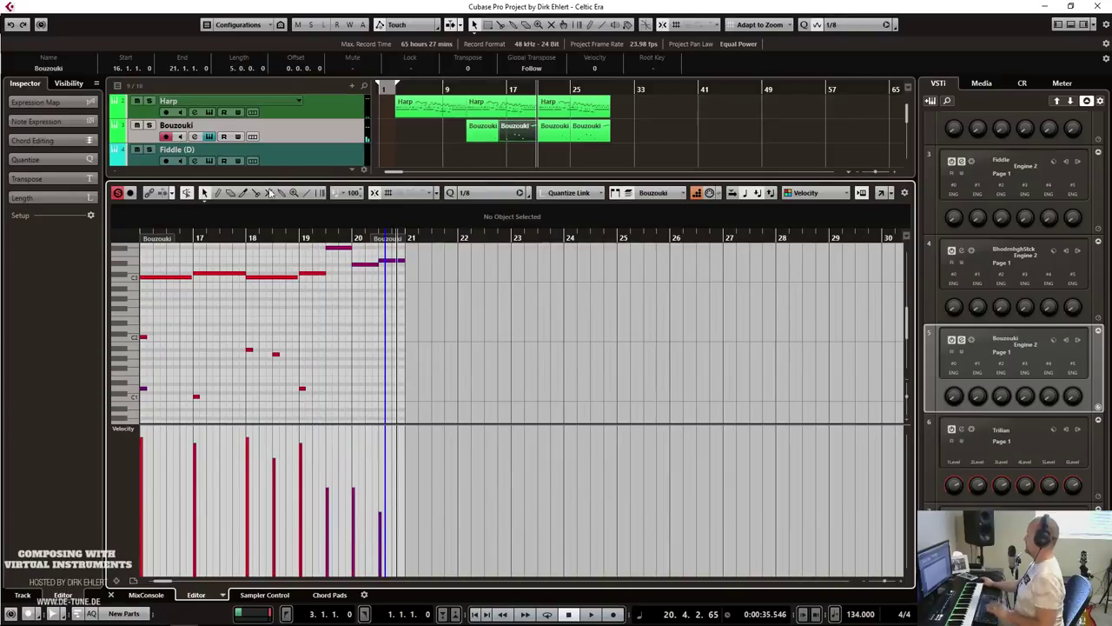
{"action": "left_click", "coordinate": [294, 238]}
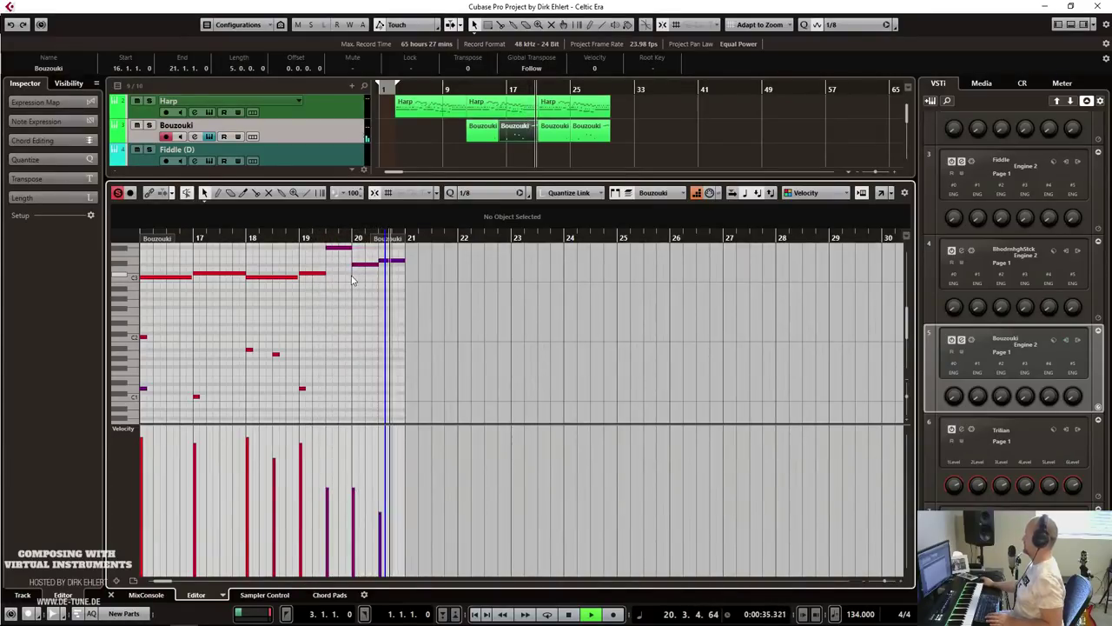
{"action": "key", "text": "space"}
Transpose the two Bouzouki chord notes in bar 20 upward together, the first to G#3, and play the ending from bar 19.
{"action": "scroll", "coordinate": [374, 286], "scroll_direction": "up", "scroll_amount": 3}
{"action": "key", "text": "Up"}
{"action": "key", "text": "Up"}
{"action": "key", "text": "Up"}
{"action": "key", "text": "Up"}
{"action": "key", "text": "Up"}
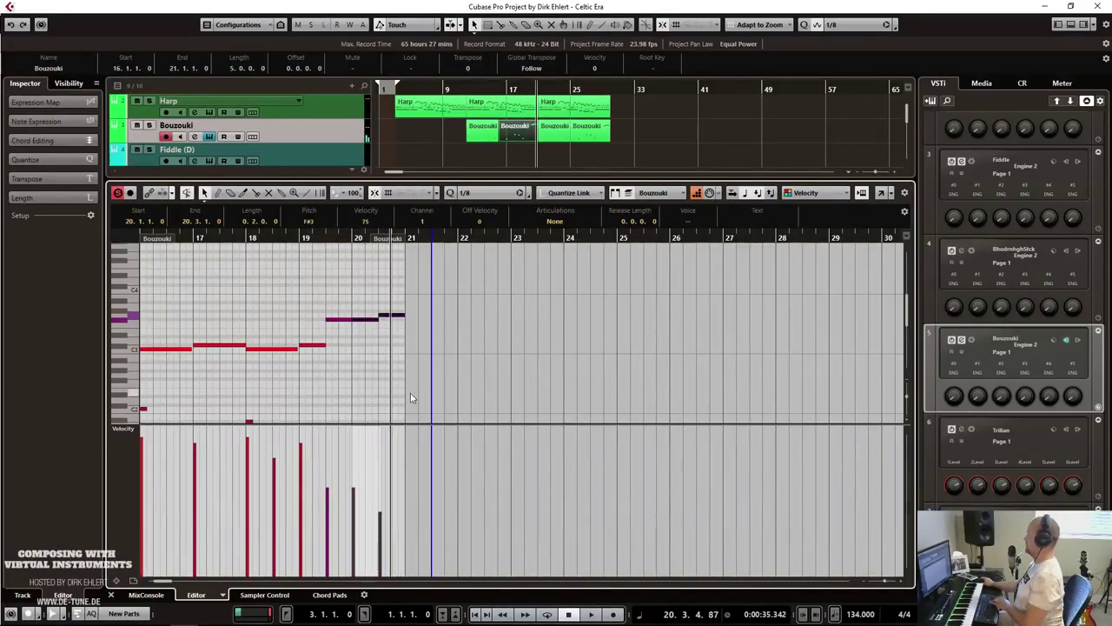
{"action": "left_click", "coordinate": [302, 237]}
{"action": "key", "text": "space"}
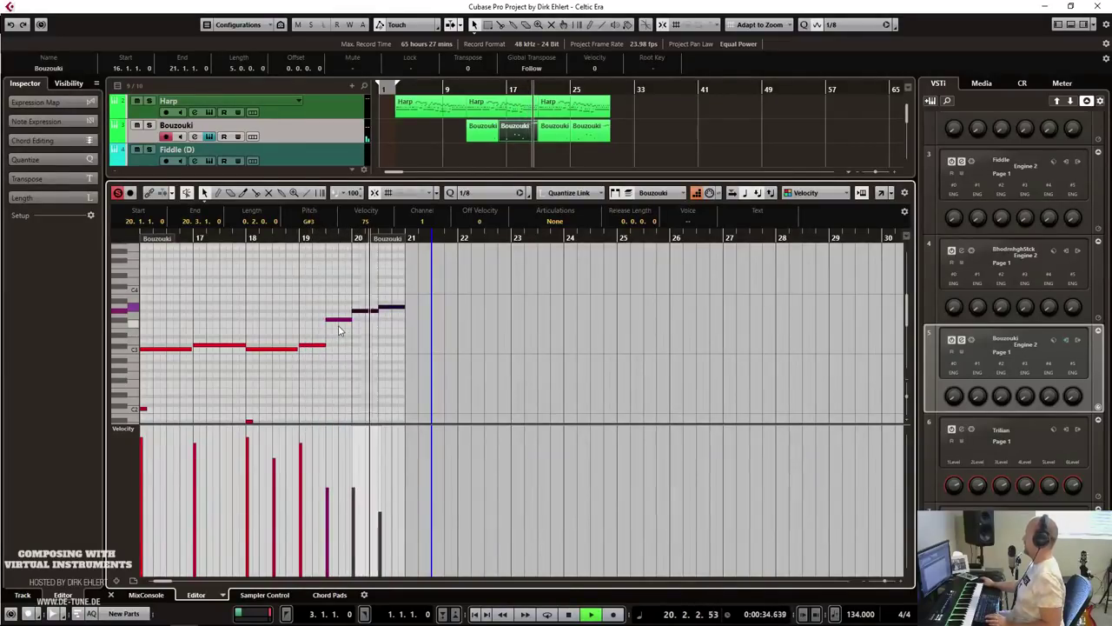
Close the note editor and listen to the edited Bouzouki part within the full arrangement from about bar 16.
{"action": "key", "text": "ctrl+alt+e"}
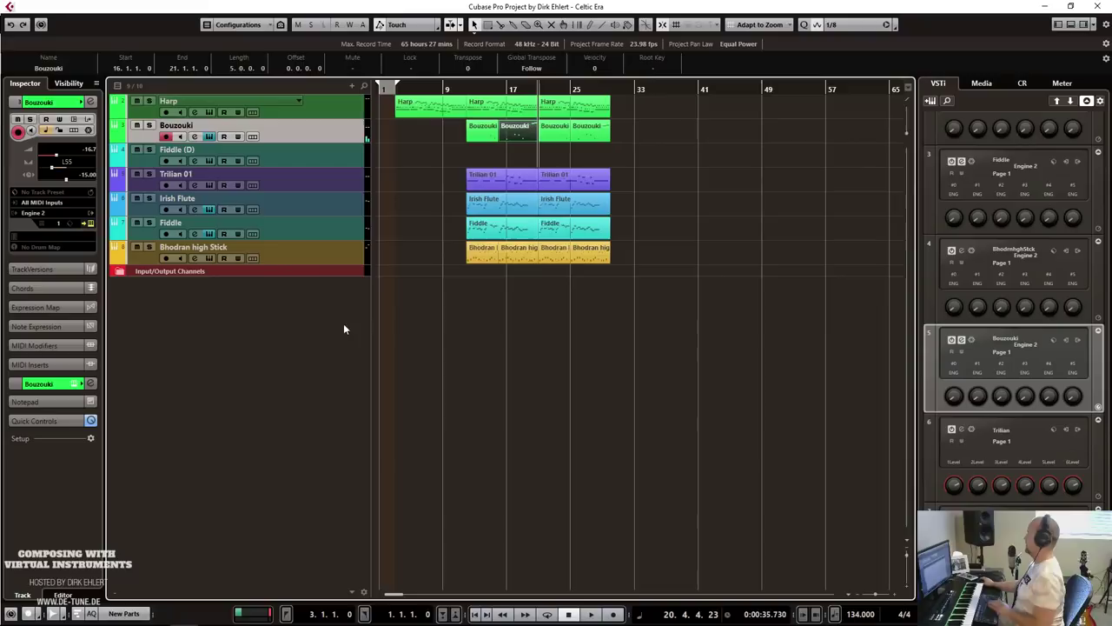
{"action": "double_click", "coordinate": [499, 85]}
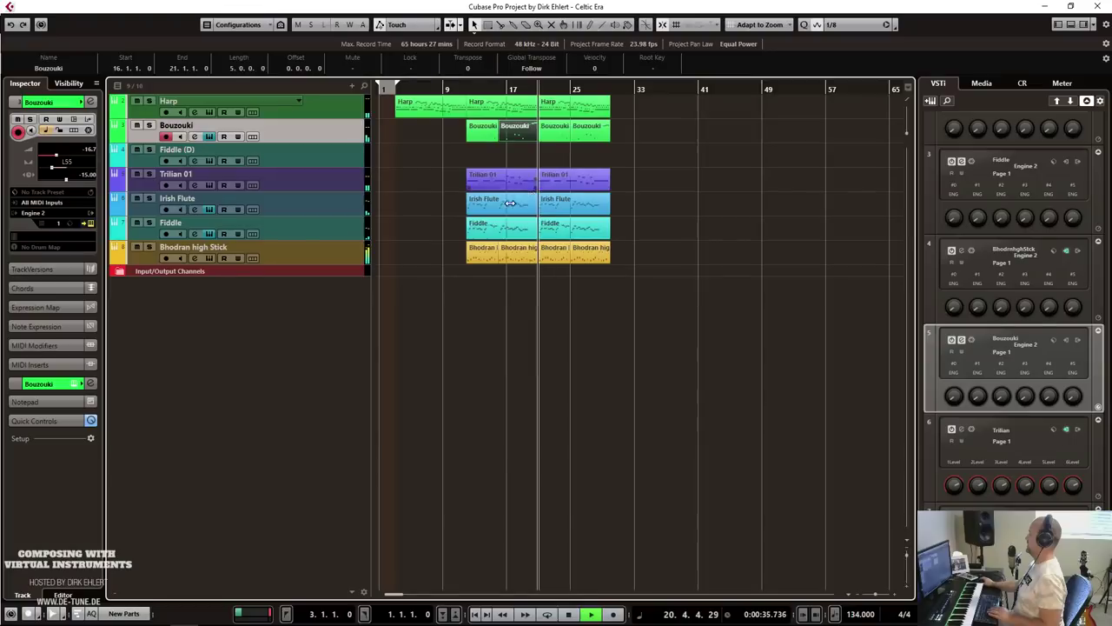
{"action": "key", "text": "space"}
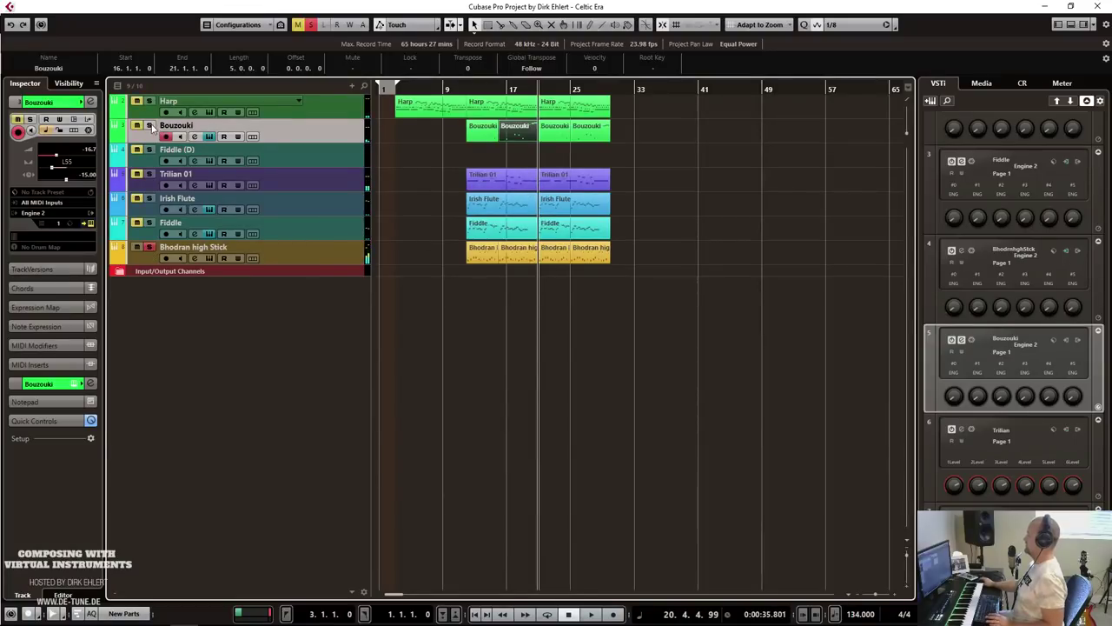
Solo the Bouzouki and Bhodran high Stick tracks and listen to them together from about bar 11.
{"action": "left_click", "coordinate": [460, 90]}
{"action": "key", "text": "space"}
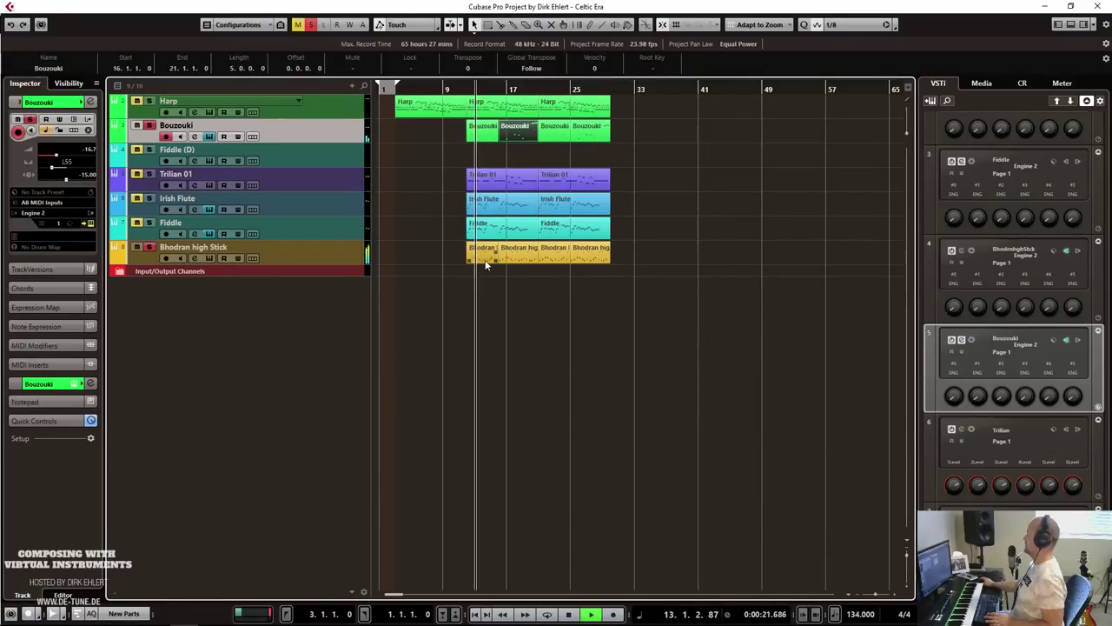
{"action": "key", "text": "space"}
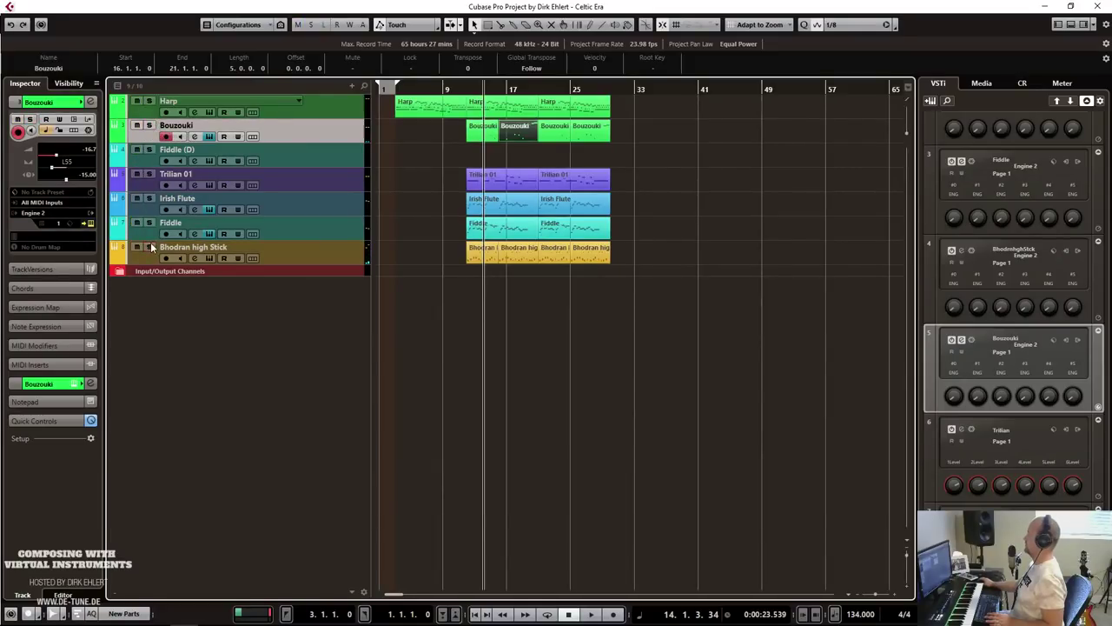
Solo only the Bhodran high Stick track, select it and listen to its rhythm from about bar 11.
{"action": "left_click", "coordinate": [458, 90]}
{"action": "key", "text": "space"}
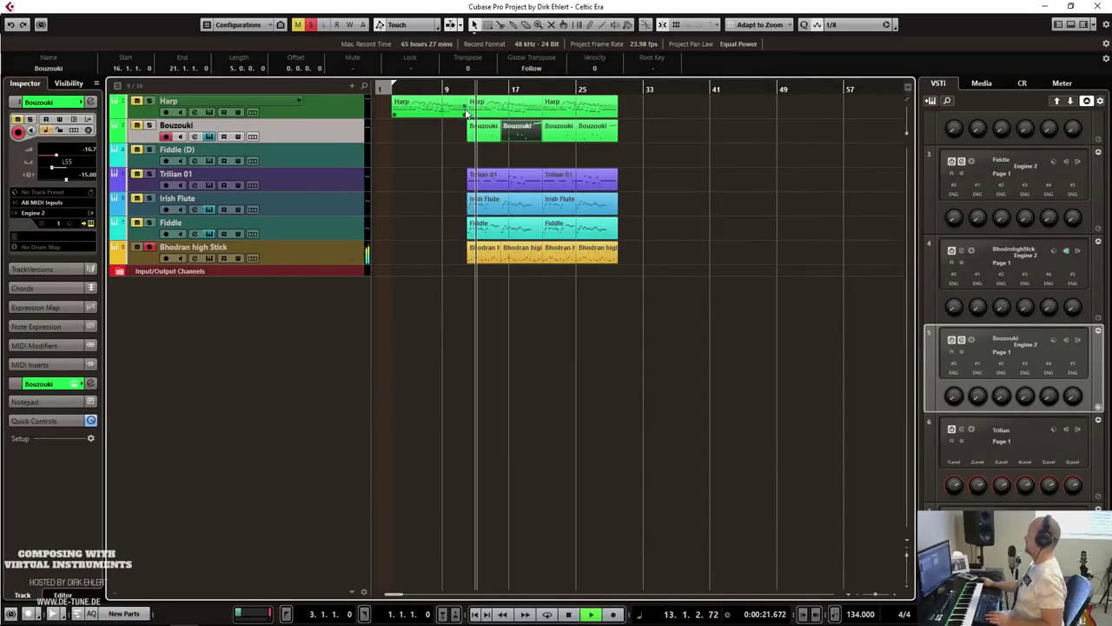
{"action": "left_click", "coordinate": [324, 250]}
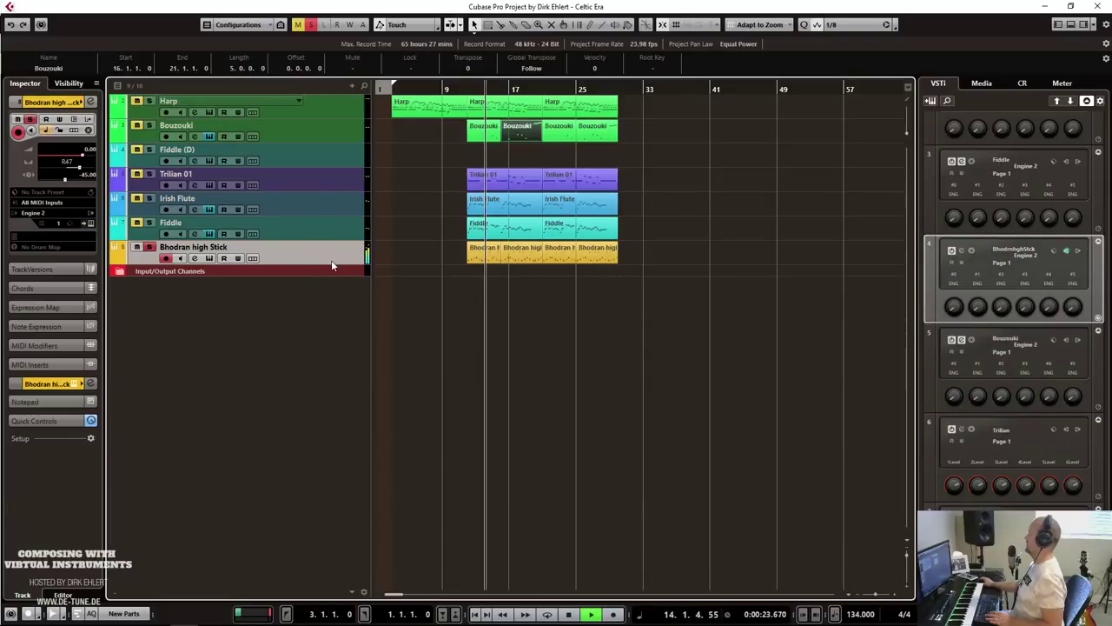
{"action": "key", "text": "space"}
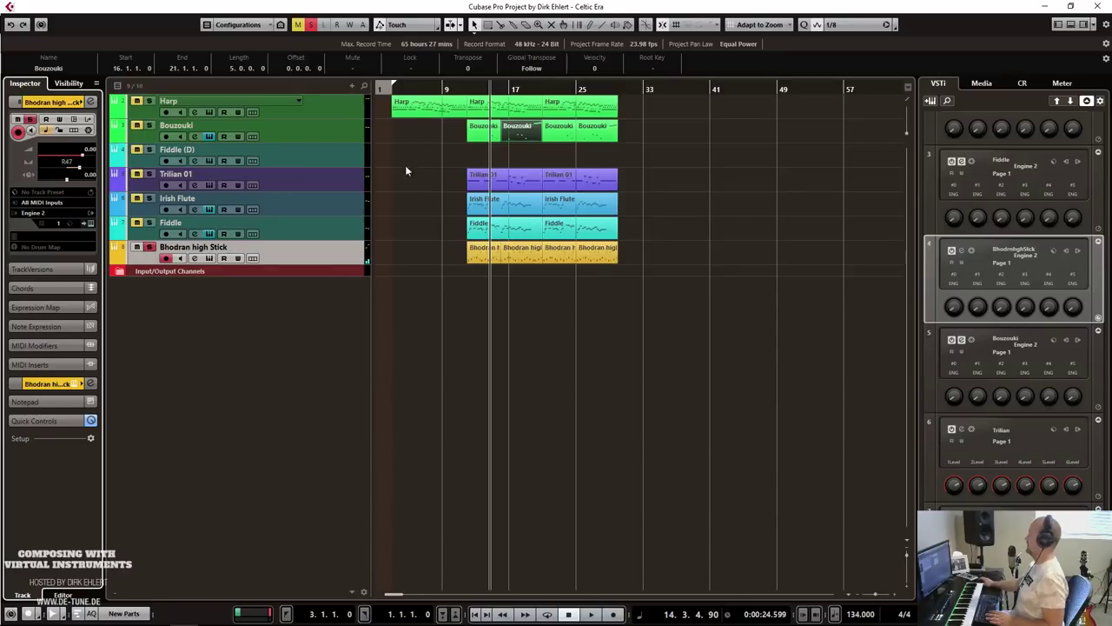
{"action": "left_click", "coordinate": [461, 89]}
{"action": "key", "text": "space"}
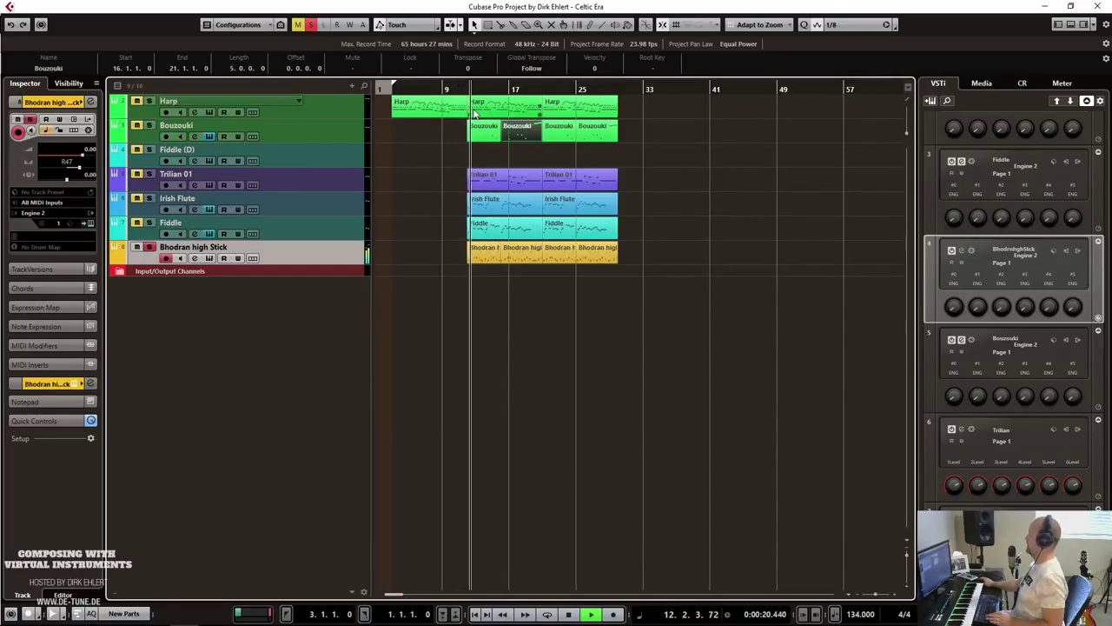
Turn off the Bhodran high Stick solo and listen to the full arrangement from about bar 11.
{"action": "key", "text": "space"}
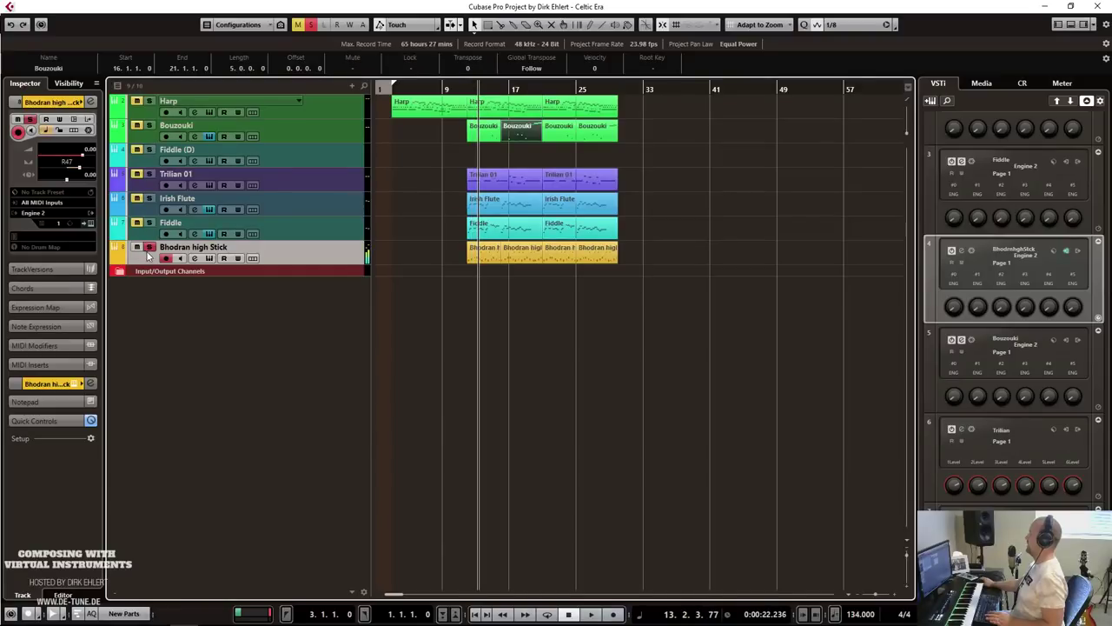
{"action": "left_click", "coordinate": [459, 89]}
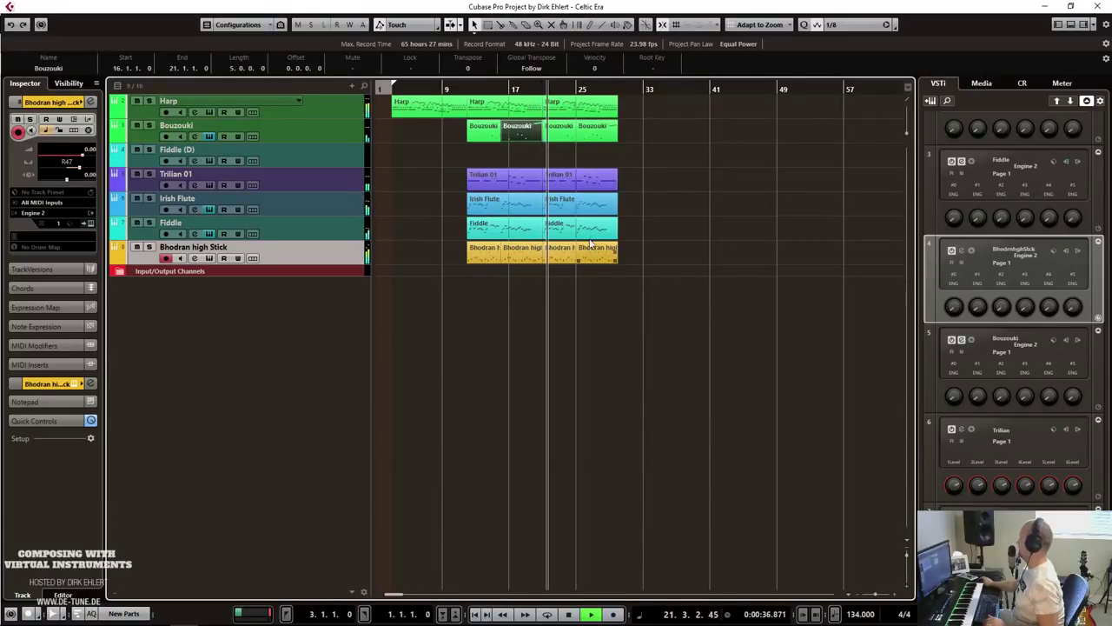
{"action": "key", "text": "space"}
Select the Fiddle (D) track, open its Engine instrument window and move it clear for patch selection.
{"action": "left_click", "coordinate": [324, 165]}
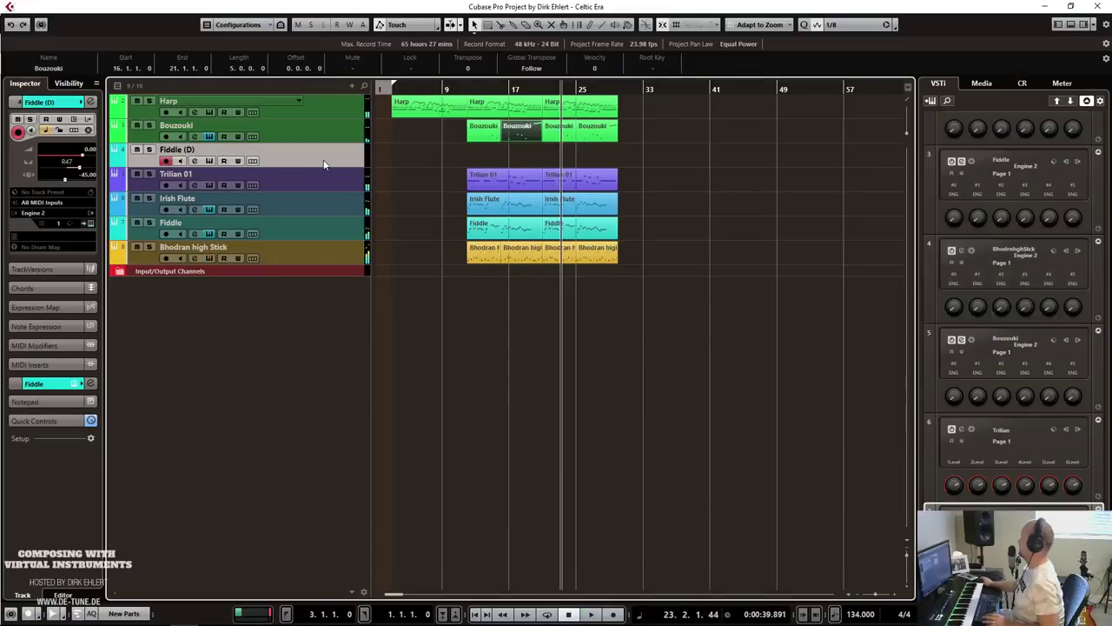
{"action": "left_click", "coordinate": [91, 223]}
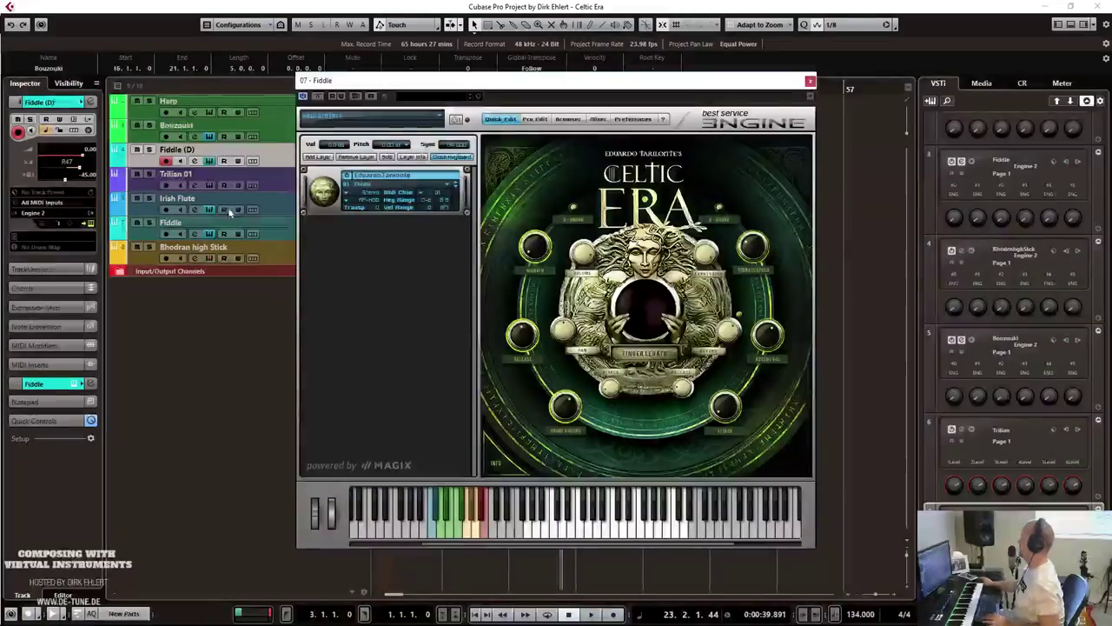
{"action": "left_click", "coordinate": [382, 187]}
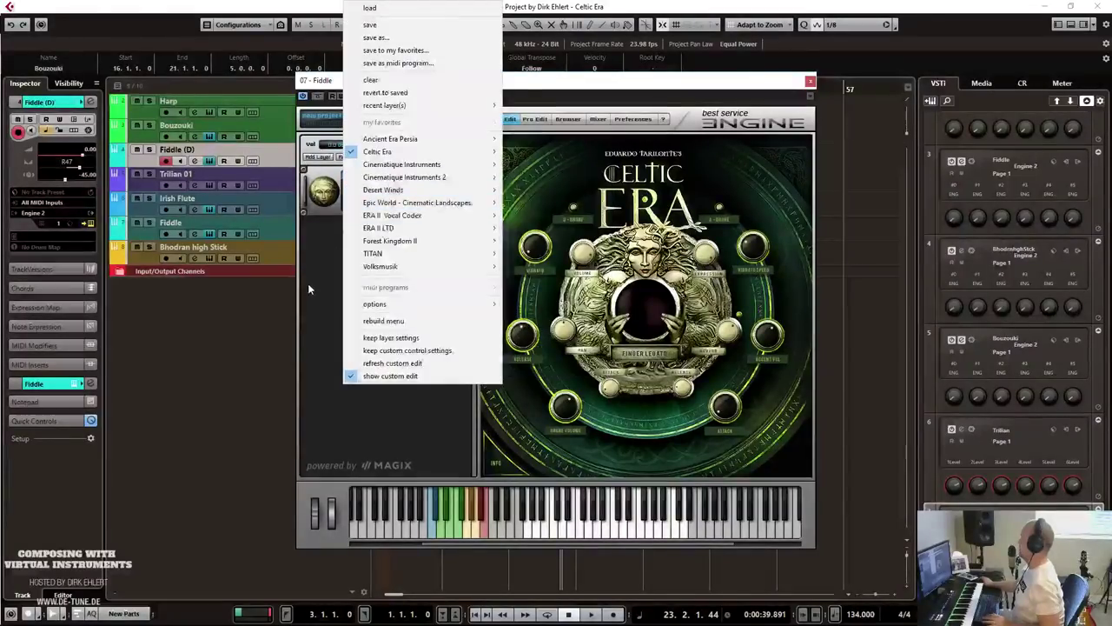
{"action": "left_click", "coordinate": [309, 285]}
{"action": "left_click_drag", "start_coordinate": [491, 83], "coordinate": [343, 129]}
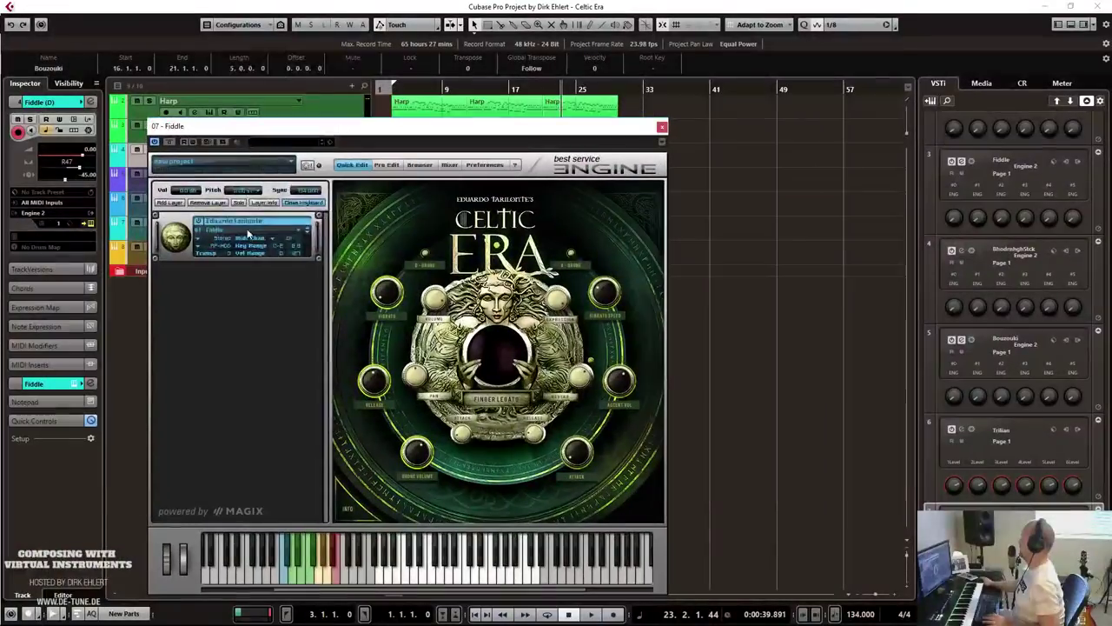
Replace the Fiddle patch with Whistle D from the Celtic Era wind flutes.
{"action": "left_click", "coordinate": [250, 235]}
{"action": "mouse_move", "coordinate": [296, 194]}
{"action": "mouse_move", "coordinate": [390, 222]}
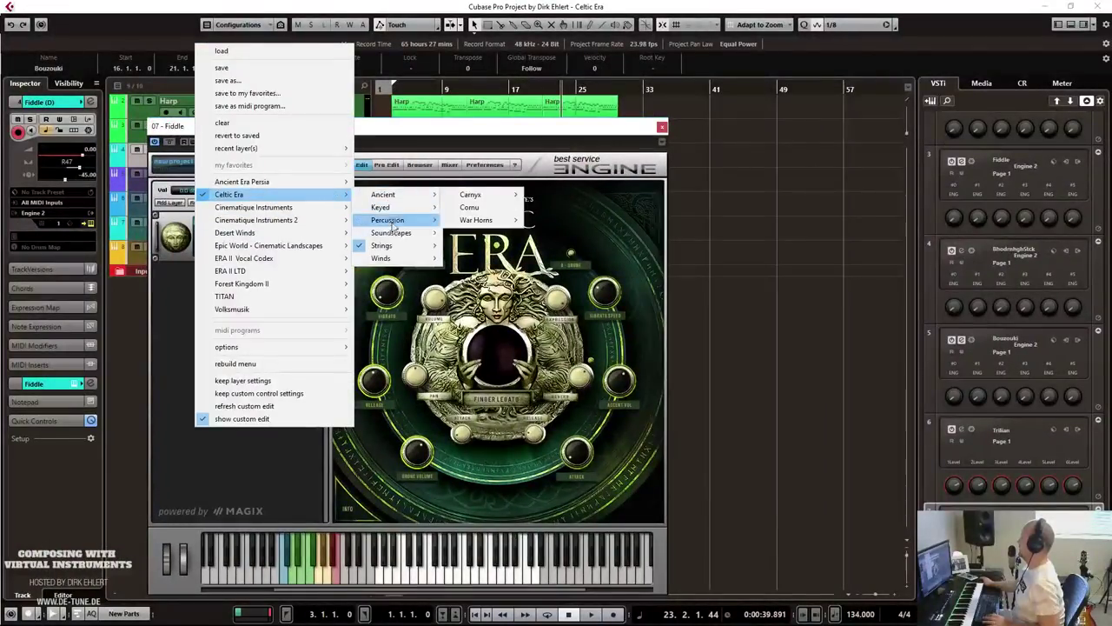
{"action": "mouse_move", "coordinate": [395, 259]}
{"action": "mouse_move", "coordinate": [469, 259]}
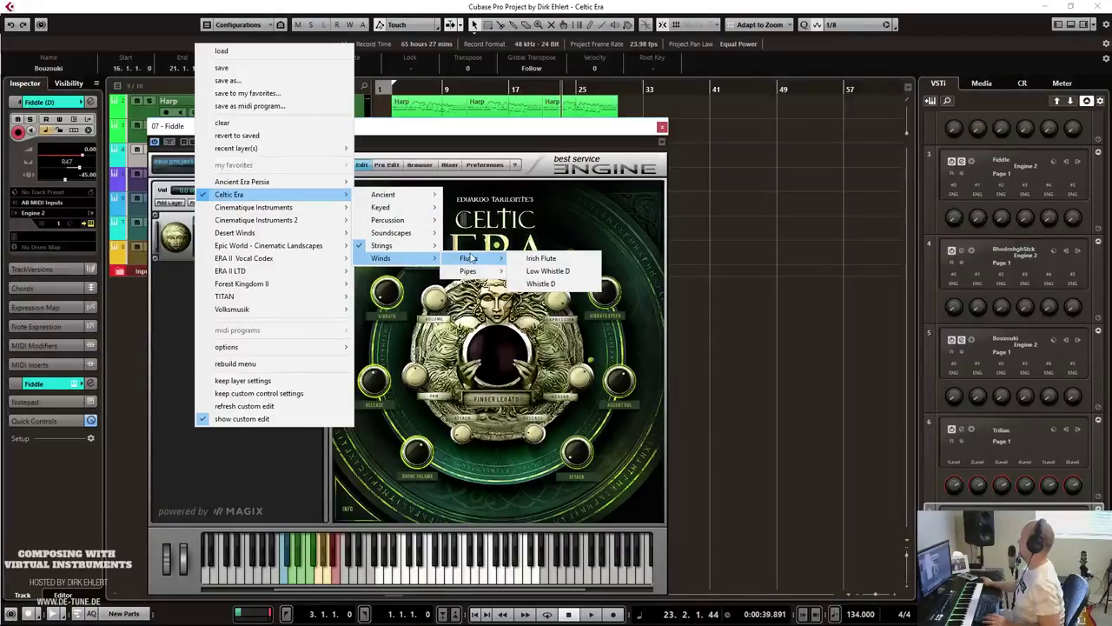
{"action": "left_click", "coordinate": [541, 283]}
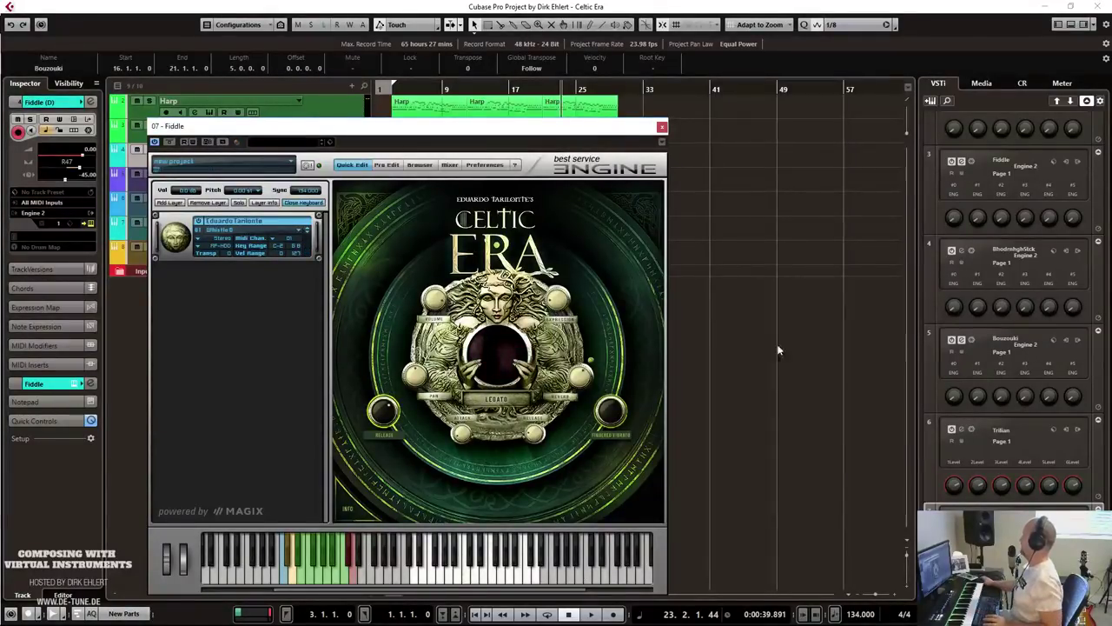
Close the Fiddle instrument window and rehearse the whistle against the arrangement from about bar 18.
{"action": "left_click_drag", "start_coordinate": [602, 139], "coordinate": [209, 139]}
{"action": "left_click", "coordinate": [267, 127]}
{"action": "left_click", "coordinate": [524, 89]}
{"action": "key", "text": "space"}
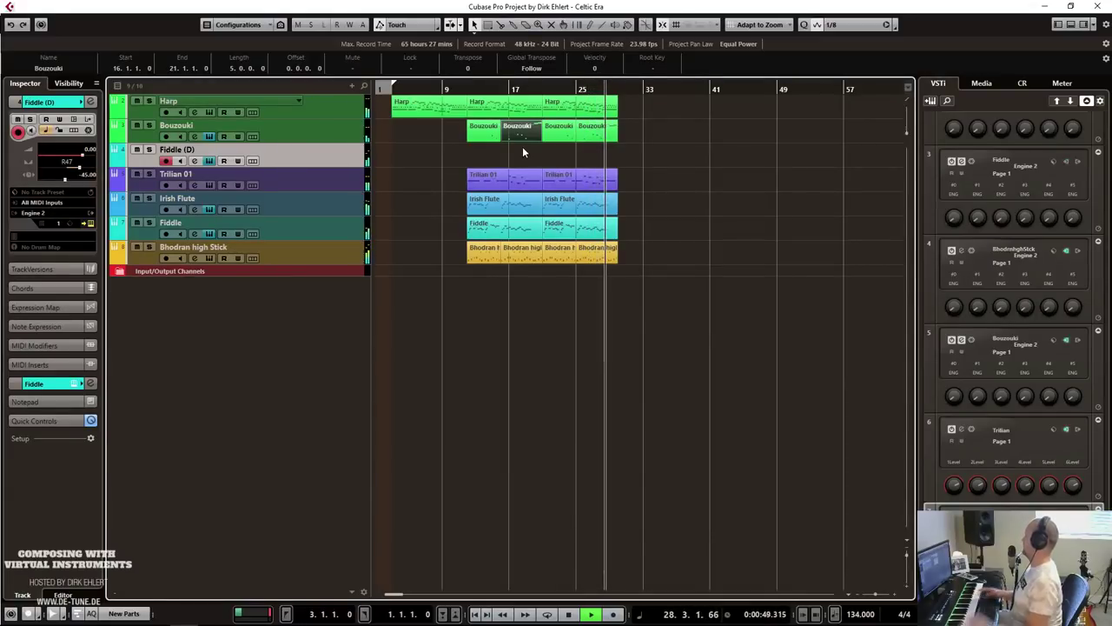
{"action": "key", "text": "space"}
Set the left locator to bar 20 and record a whistle melody from there on the Fiddle (D) track.
{"action": "left_click", "coordinate": [534, 90]}
{"action": "left_click", "coordinate": [534, 91], "text": "ctrl"}
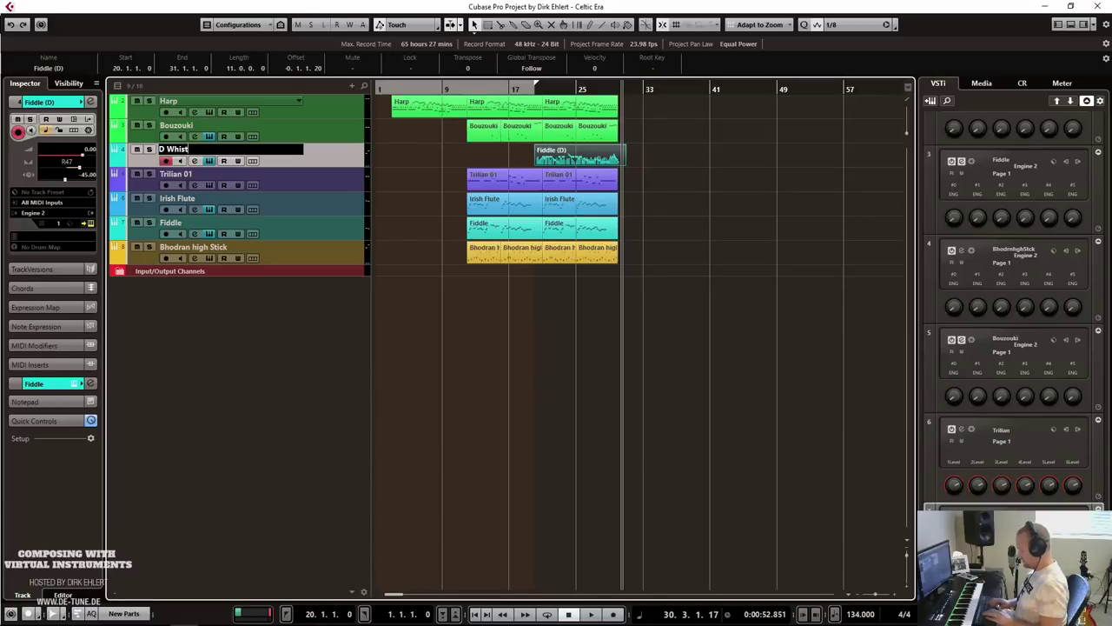
Rename the recorded track D Whistle and lower its volume to -7.23.
{"action": "key", "text": "Return"}
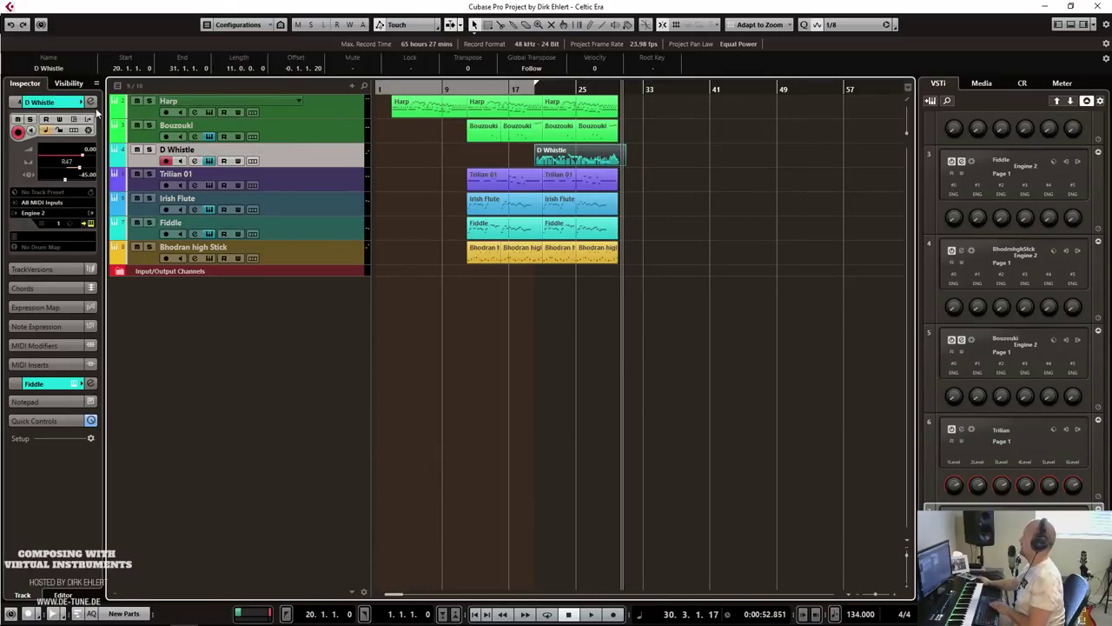
{"action": "left_click_drag", "start_coordinate": [84, 154], "coordinate": [77, 158]}
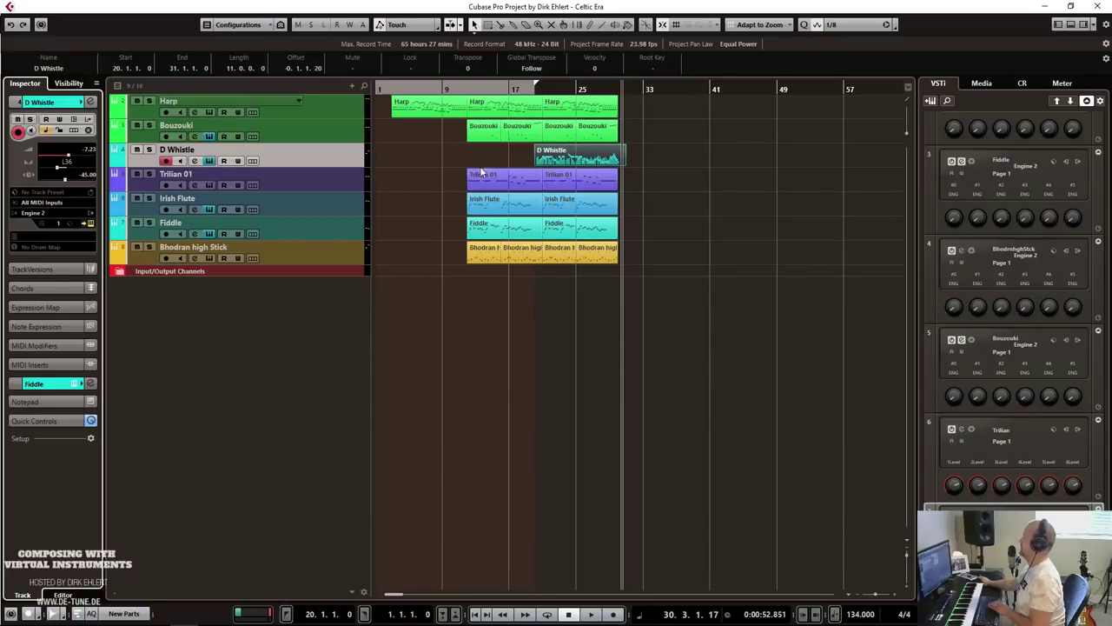
Open the D Whistle part in the note editor and listen to the recorded melody from bar 20.
{"action": "double_click", "coordinate": [570, 160]}
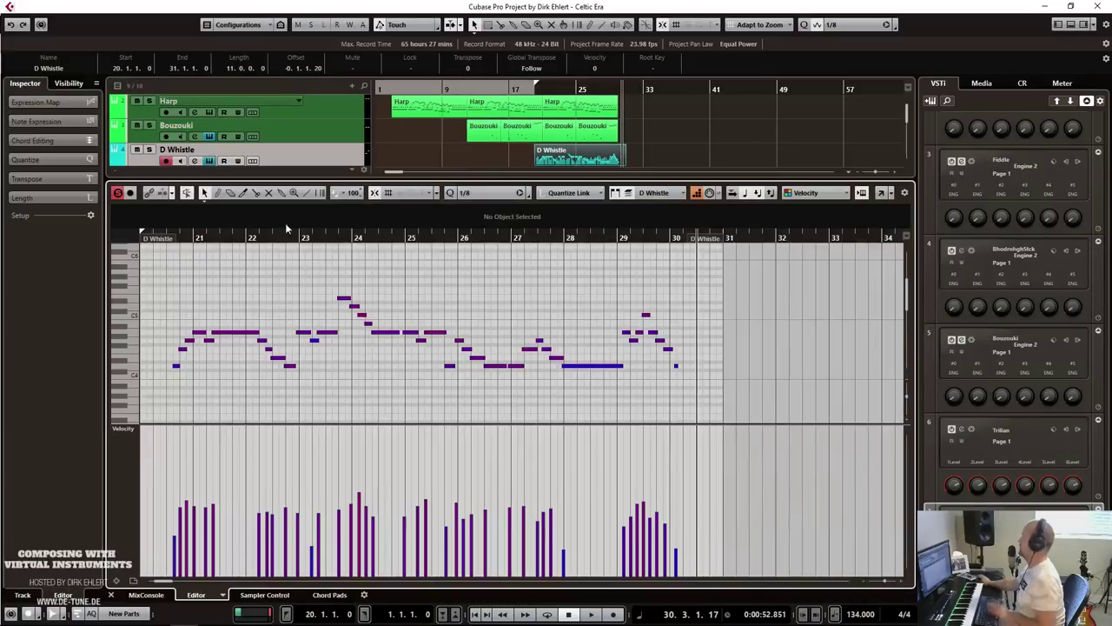
{"action": "left_click", "coordinate": [203, 333]}
{"action": "key", "text": "ctrl+a"}
{"action": "left_click_drag", "start_coordinate": [202, 336], "coordinate": [204, 336]}
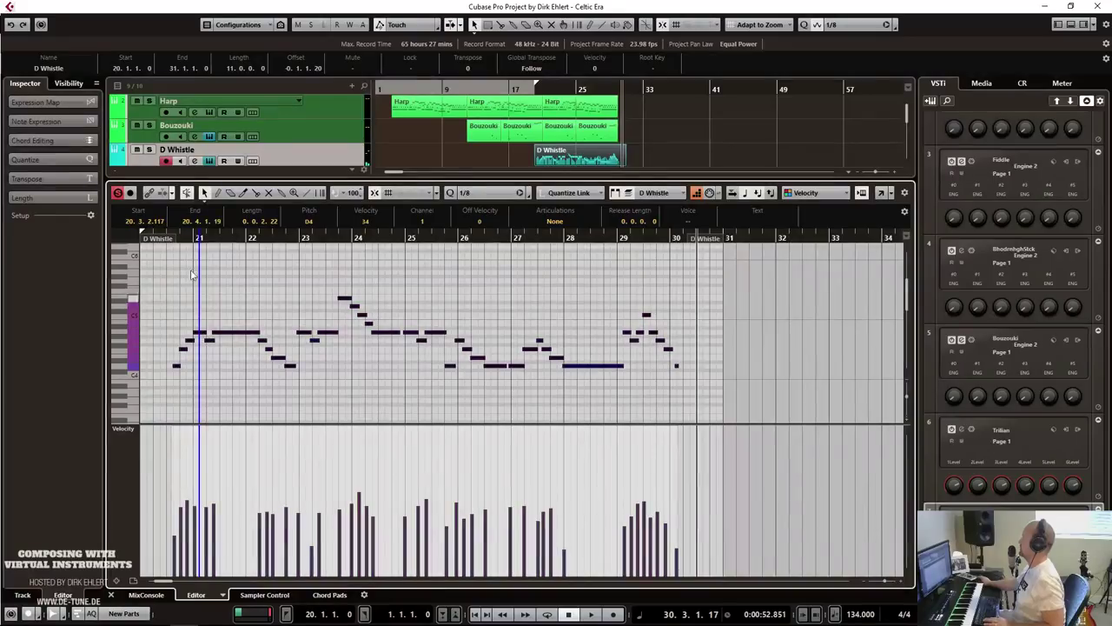
{"action": "left_click_drag", "start_coordinate": [159, 241], "coordinate": [179, 242]}
{"action": "key", "text": "space"}
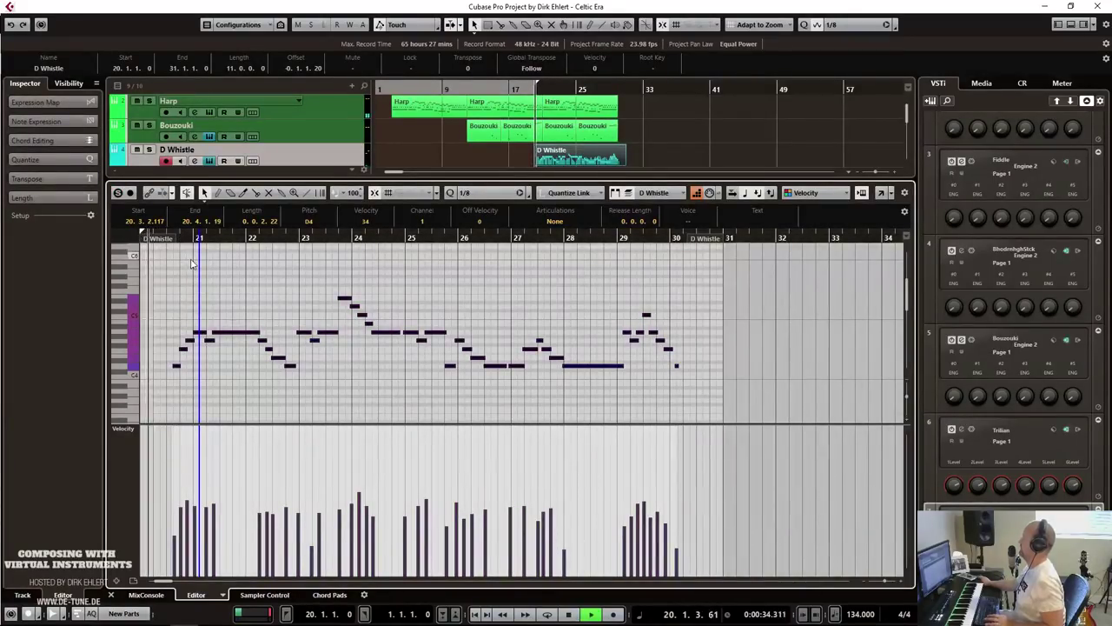
{"action": "left_click", "coordinate": [270, 287]}
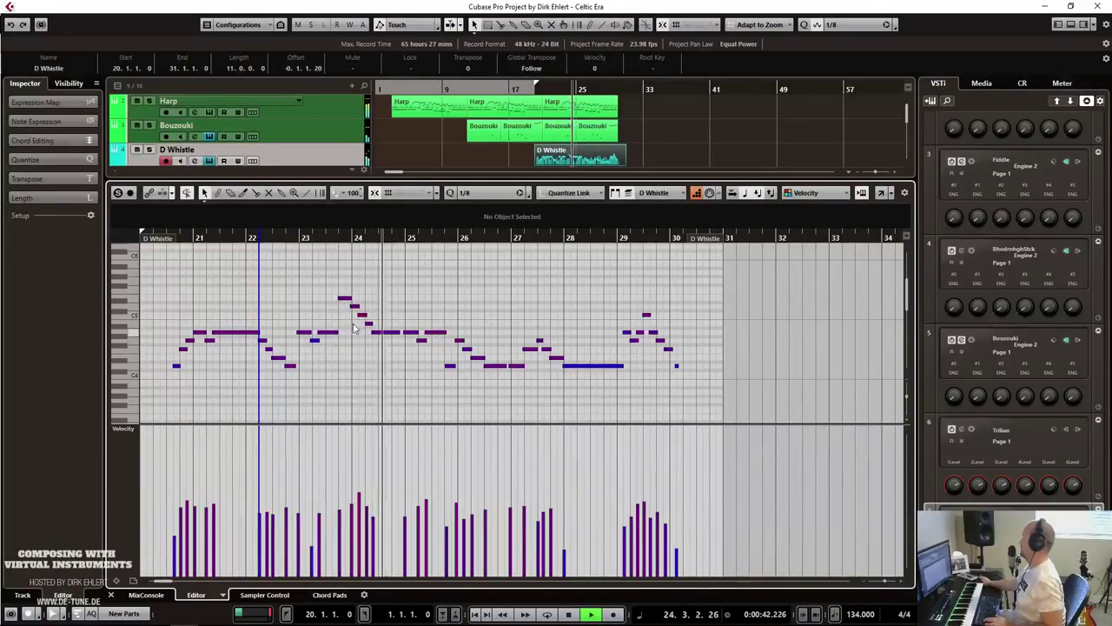
{"action": "key", "text": "space"}
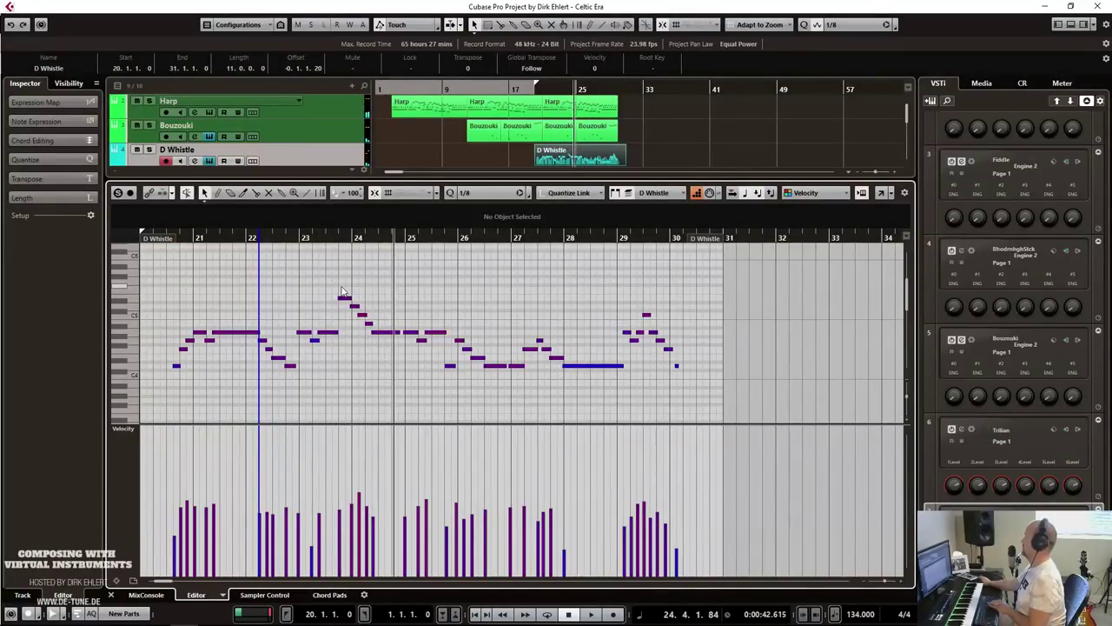
Lower the whistle's highest note just before bar 24 to C5, listen to the phrase and close the editor.
{"action": "left_click", "coordinate": [345, 306]}
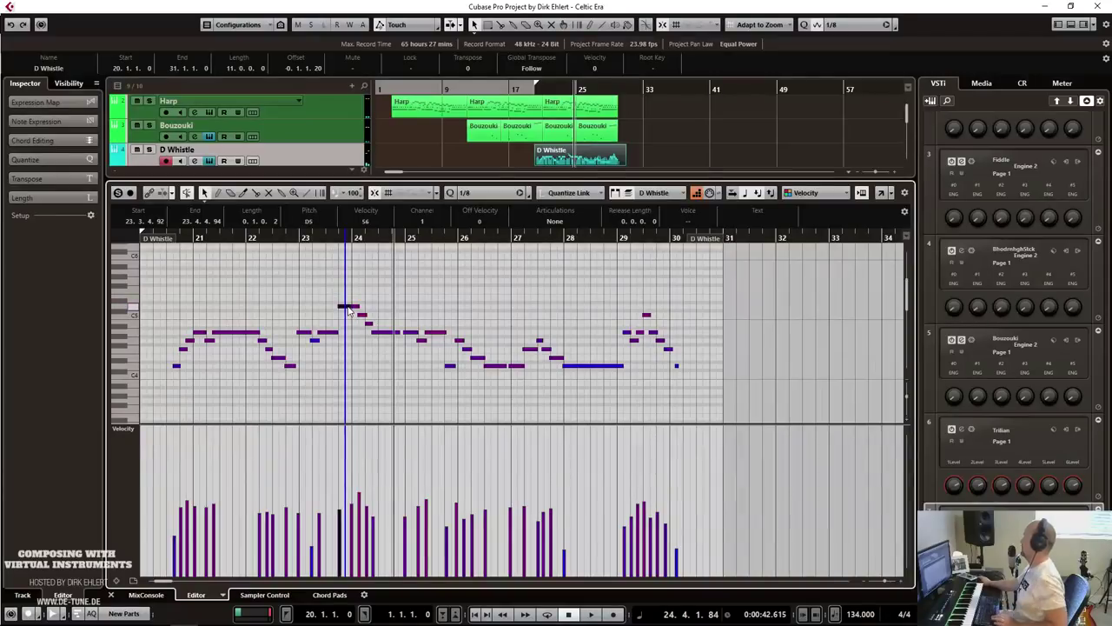
{"action": "key", "text": "space"}
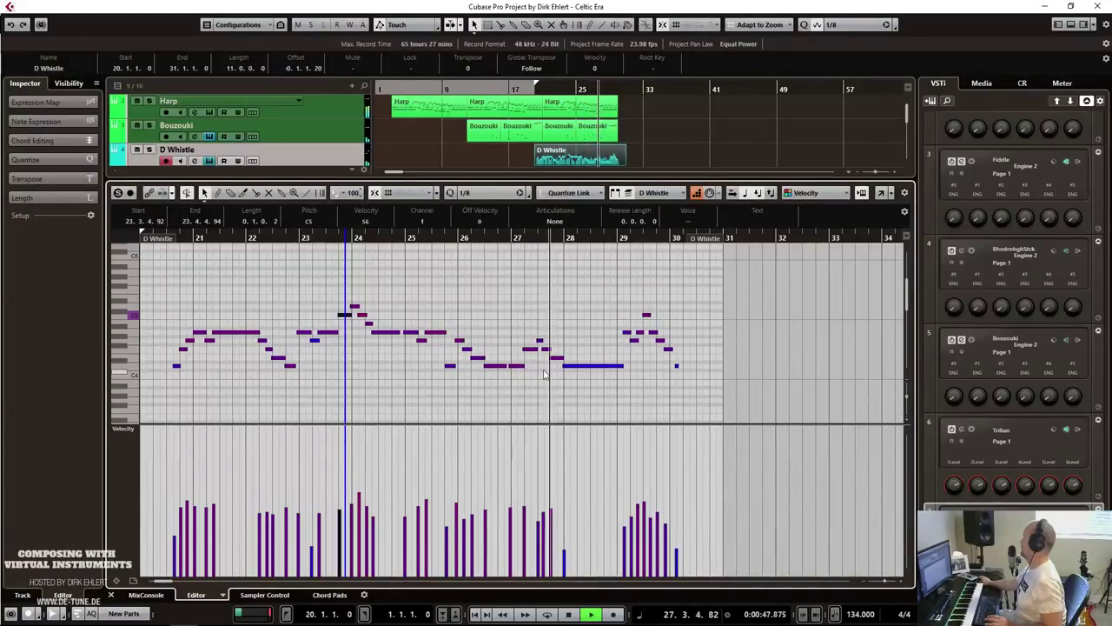
{"action": "key", "text": "ctrl+e"}
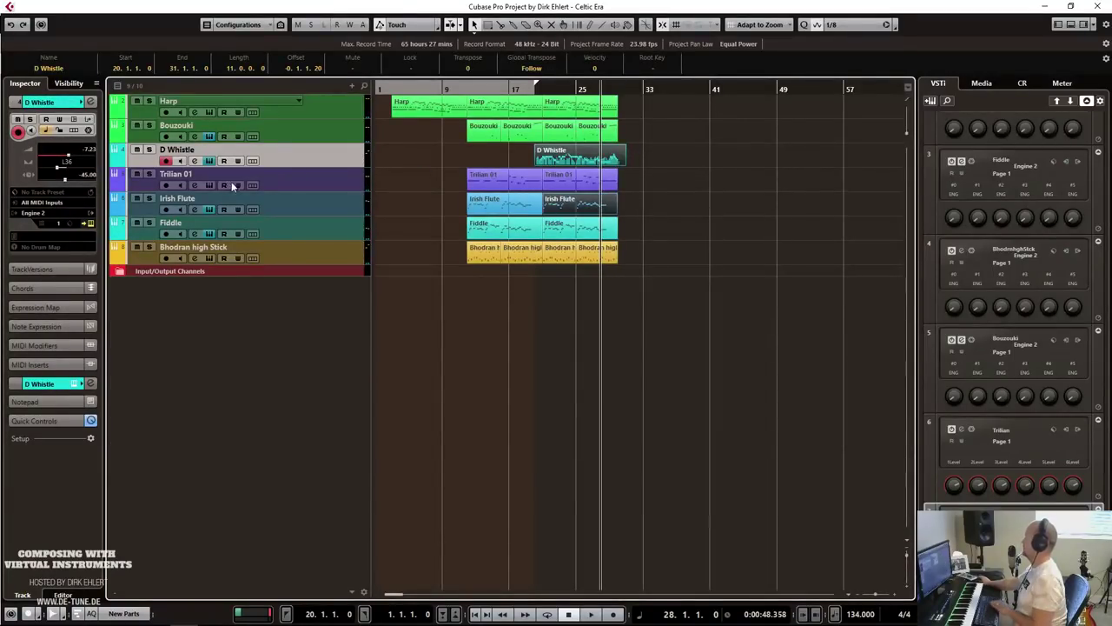
Move the Trilian 01 track above the Harp track.
{"action": "left_click", "coordinate": [278, 178]}
{"action": "left_click_drag", "start_coordinate": [304, 116], "coordinate": [304, 108]}
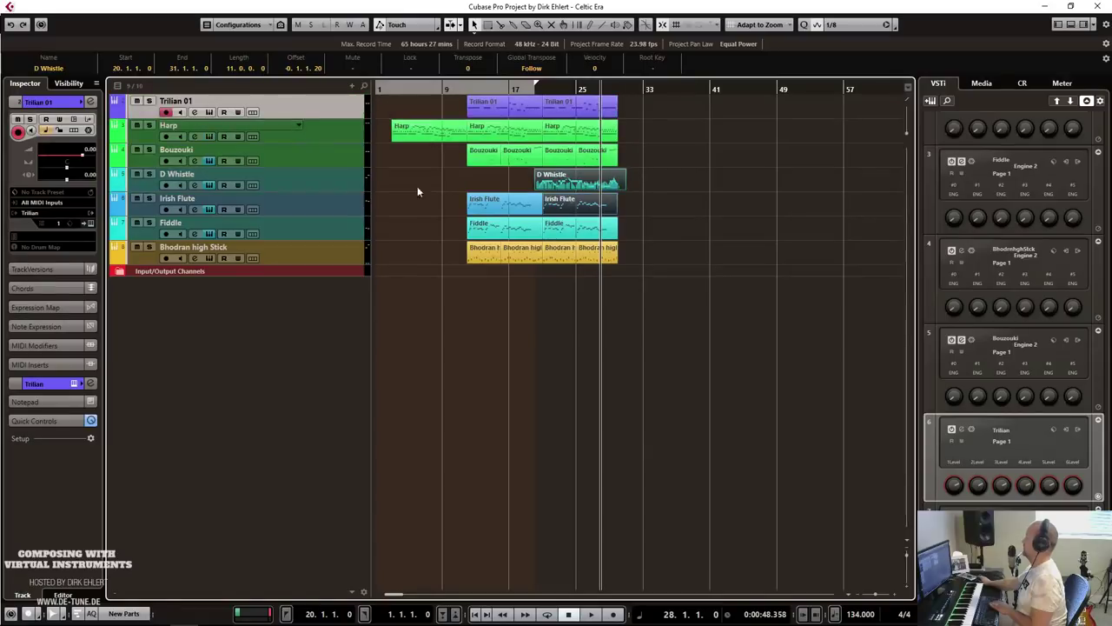
Open the D Whistle and Irish Flute parts together in the note editor and play from the left locator.
{"action": "double_click", "coordinate": [569, 180]}
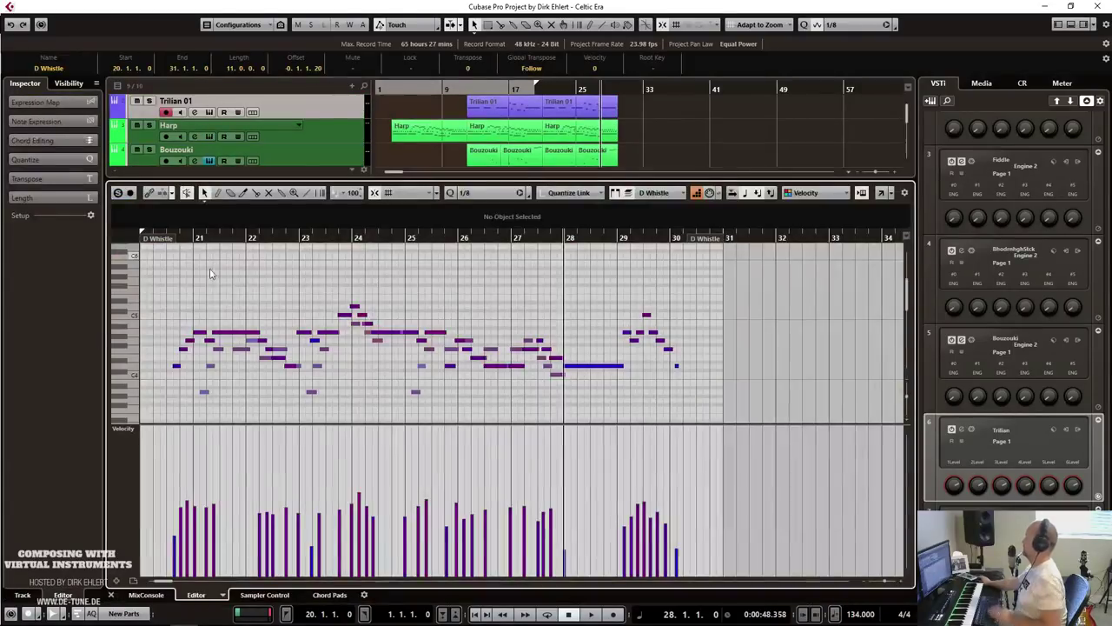
{"action": "key", "text": "KP_1"}
{"action": "key", "text": "KP_Enter"}
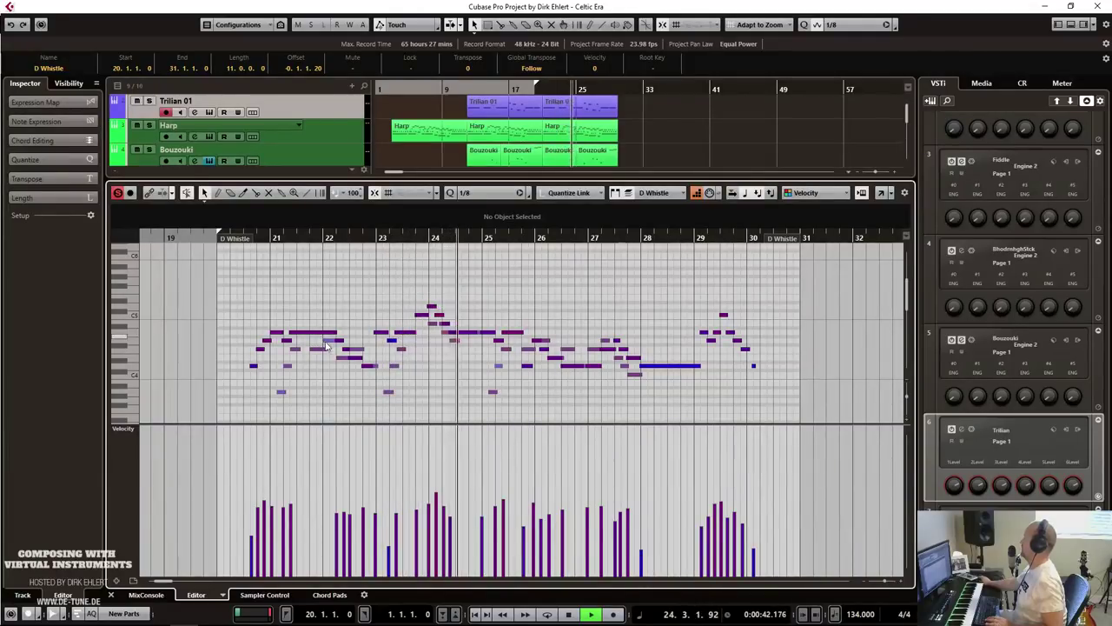
{"action": "key", "text": "space"}
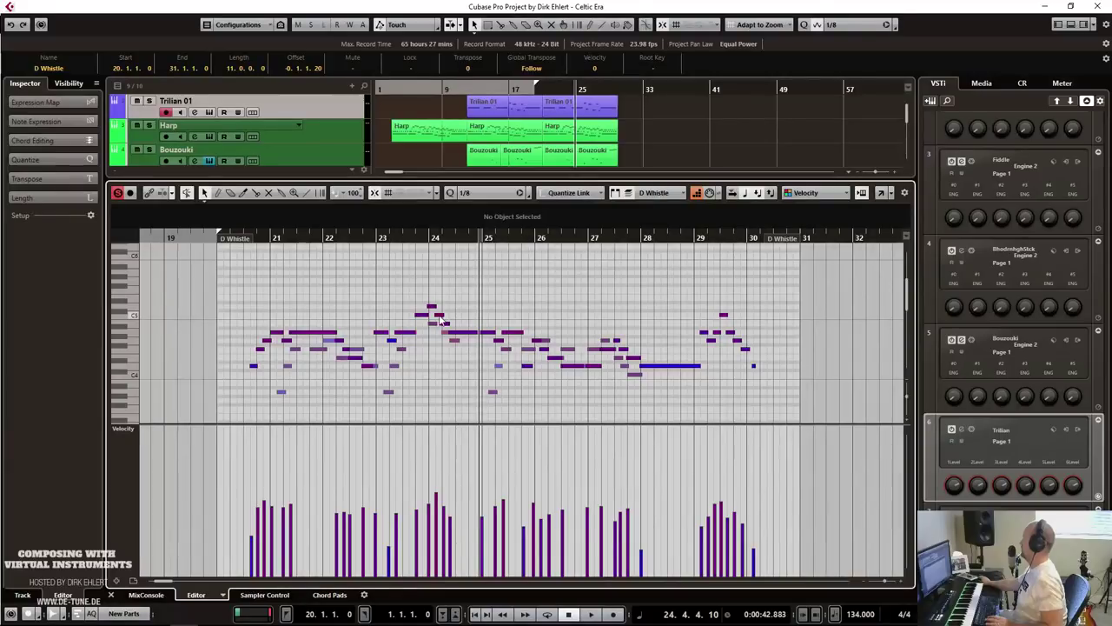
Lower the whistle's highest note at the start of bar 24 to B4.
{"action": "left_click", "coordinate": [424, 316]}
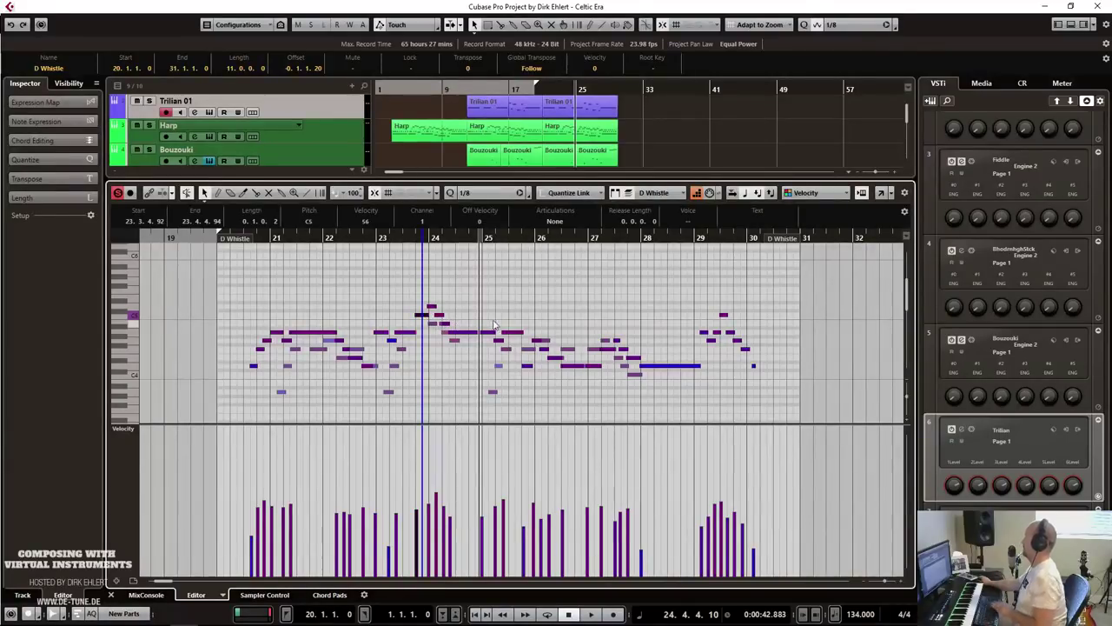
{"action": "key", "text": "h"}
{"action": "key", "text": "h"}
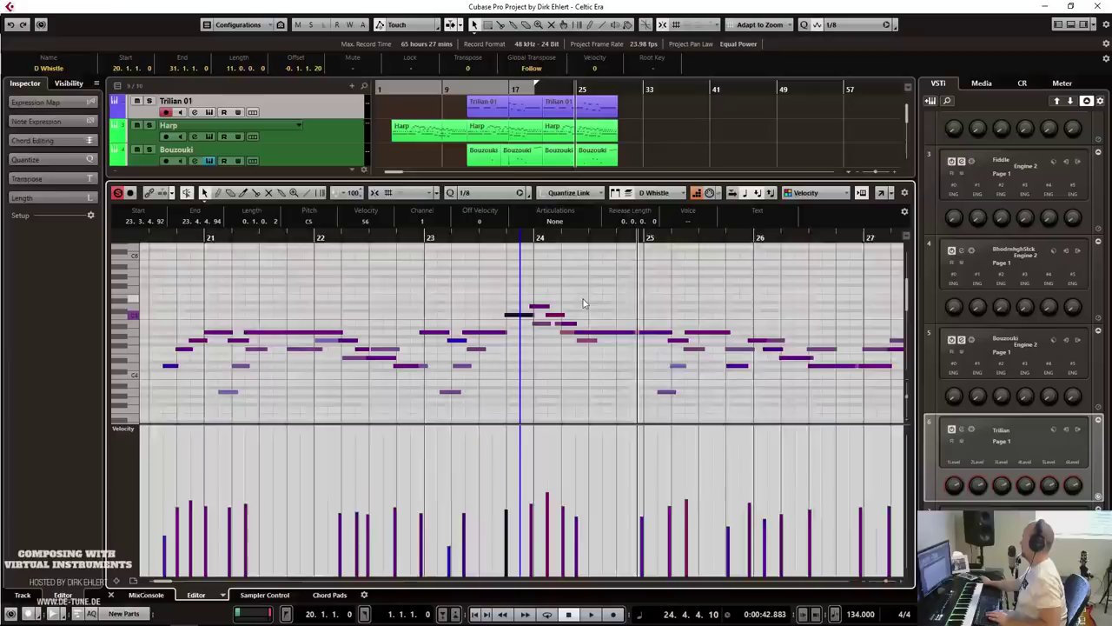
{"action": "scroll", "coordinate": [607, 300], "scroll_direction": "left", "scroll_amount": 3}
{"action": "scroll", "coordinate": [661, 313], "scroll_direction": "up", "scroll_amount": 2}
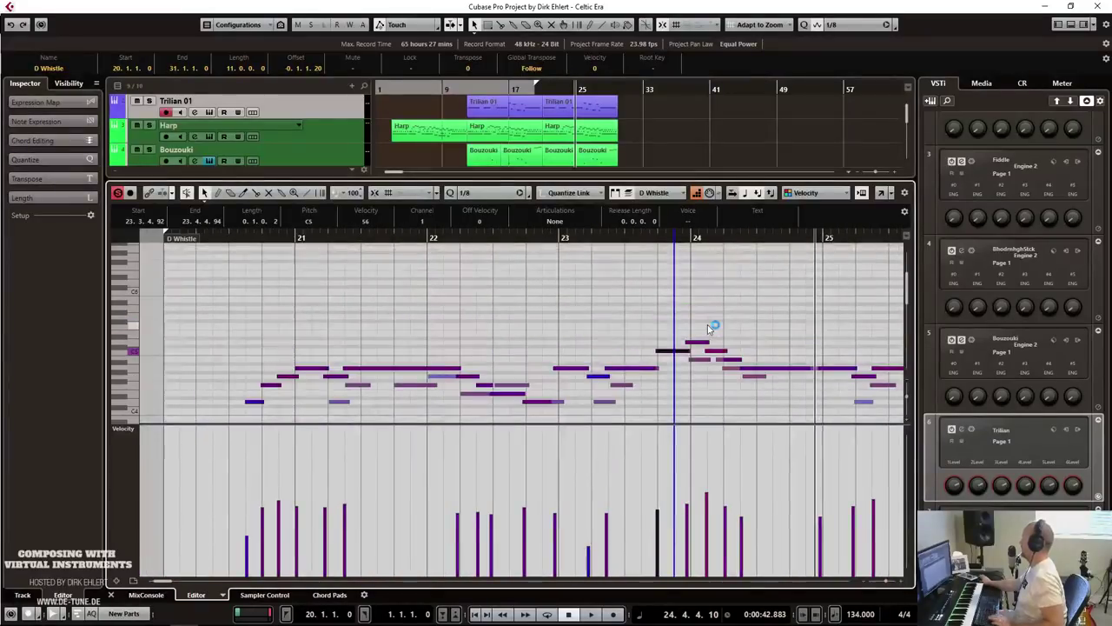
{"action": "scroll", "coordinate": [707, 324], "scroll_direction": "right", "scroll_amount": 4}
{"action": "scroll", "coordinate": [450, 387], "scroll_direction": "down", "scroll_amount": 2}
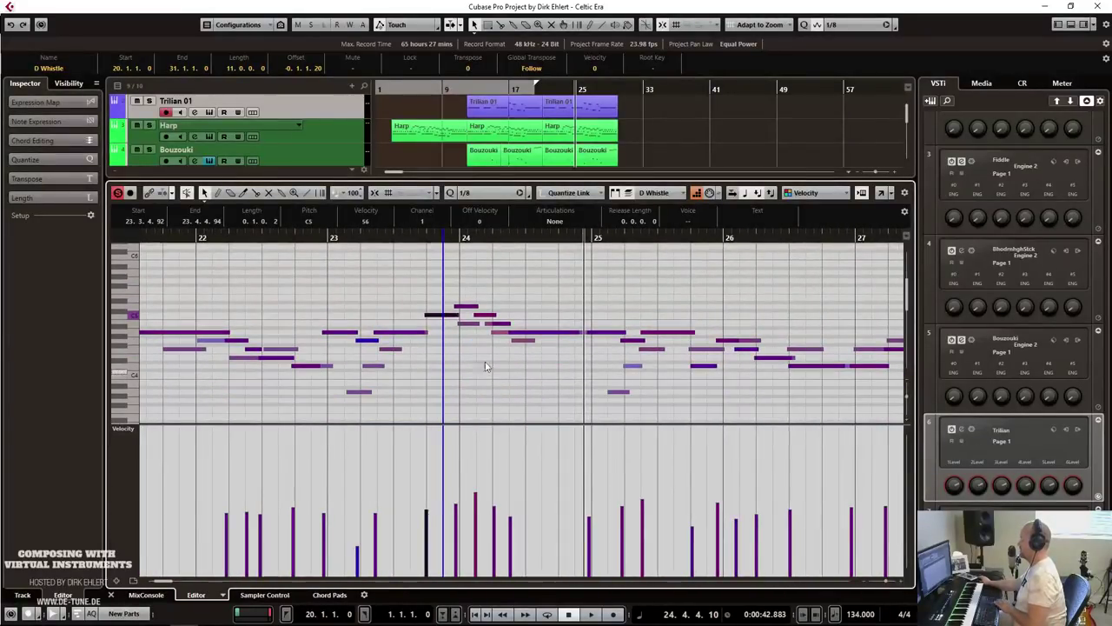
{"action": "left_click", "coordinate": [467, 308]}
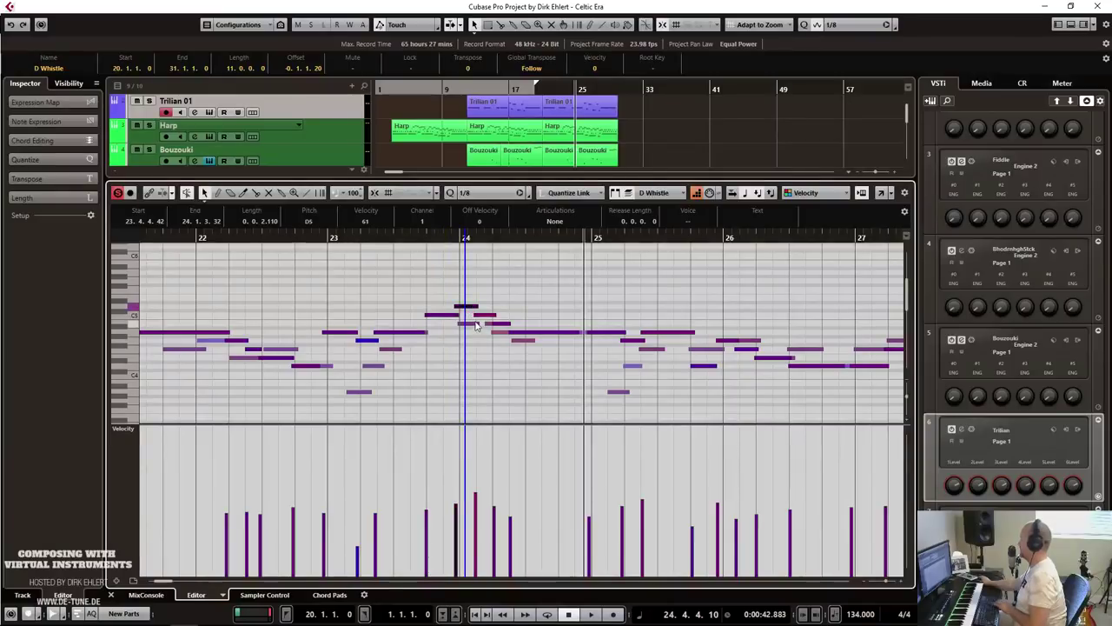
{"action": "left_click", "coordinate": [484, 316]}
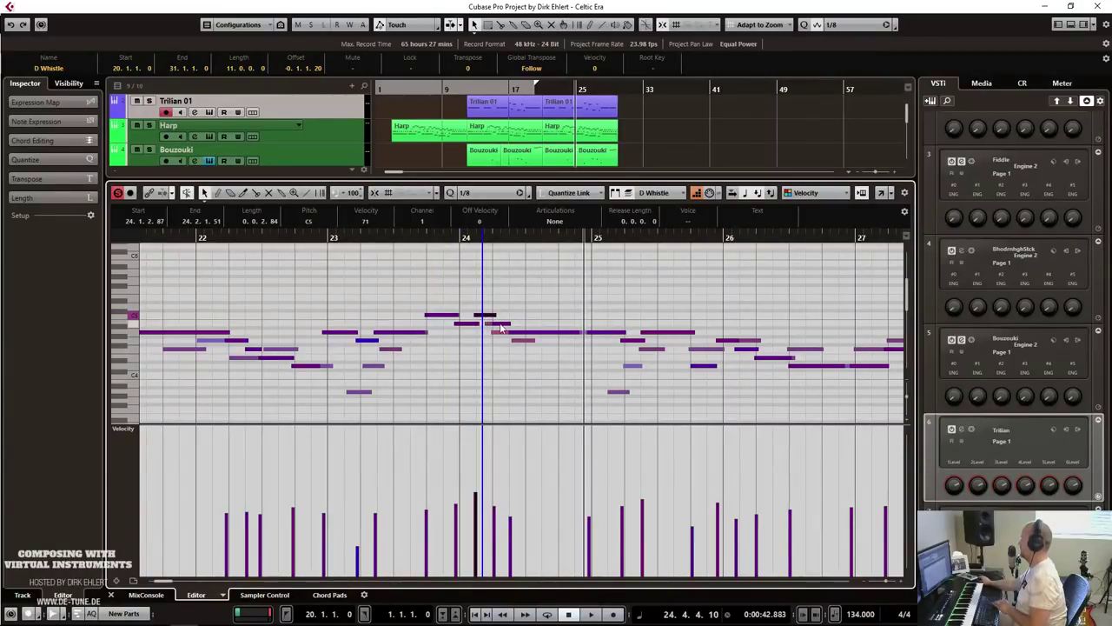
Move the second B4 in bar 24 to 24.1.4.34 and rework the long A4 into short A4 and G4 notes plus a sustained A4.
{"action": "left_click", "coordinate": [500, 325]}
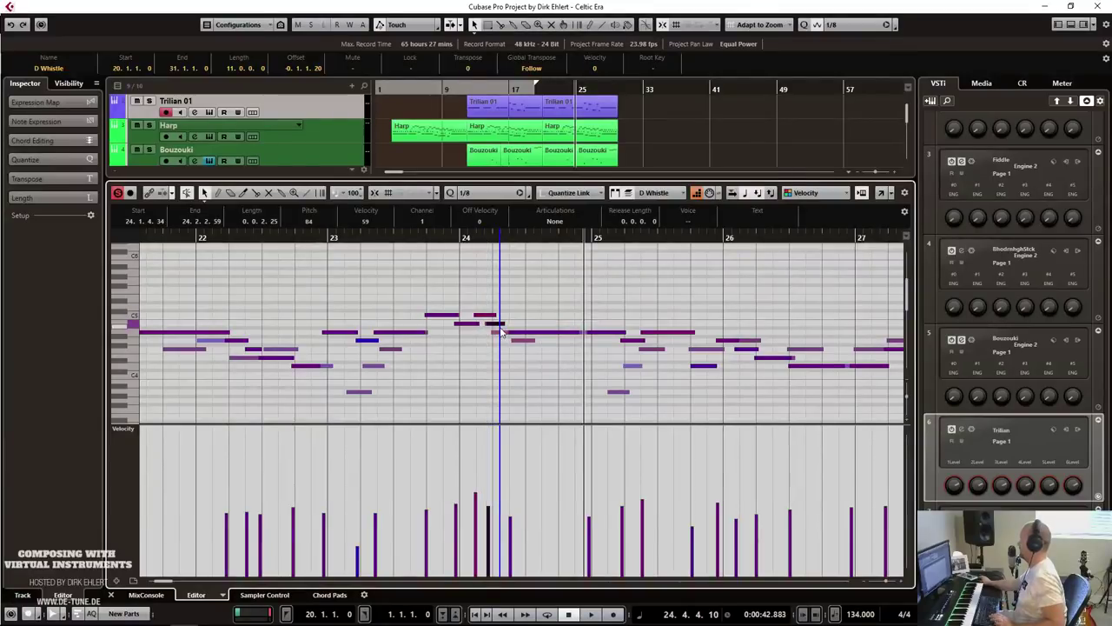
{"action": "left_click", "coordinate": [519, 335]}
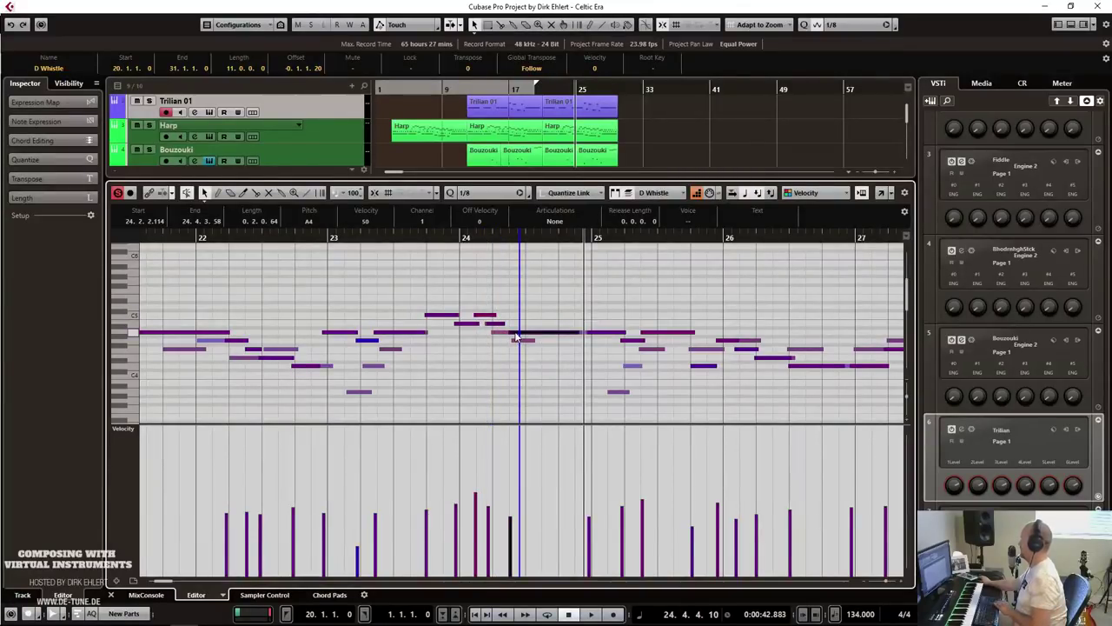
{"action": "left_click_drag", "start_coordinate": [517, 337], "coordinate": [581, 334]}
Listen to the edited whistle melody against the flute from about bar 23 through bar 28.
{"action": "left_click", "coordinate": [370, 241]}
{"action": "key", "text": "space"}
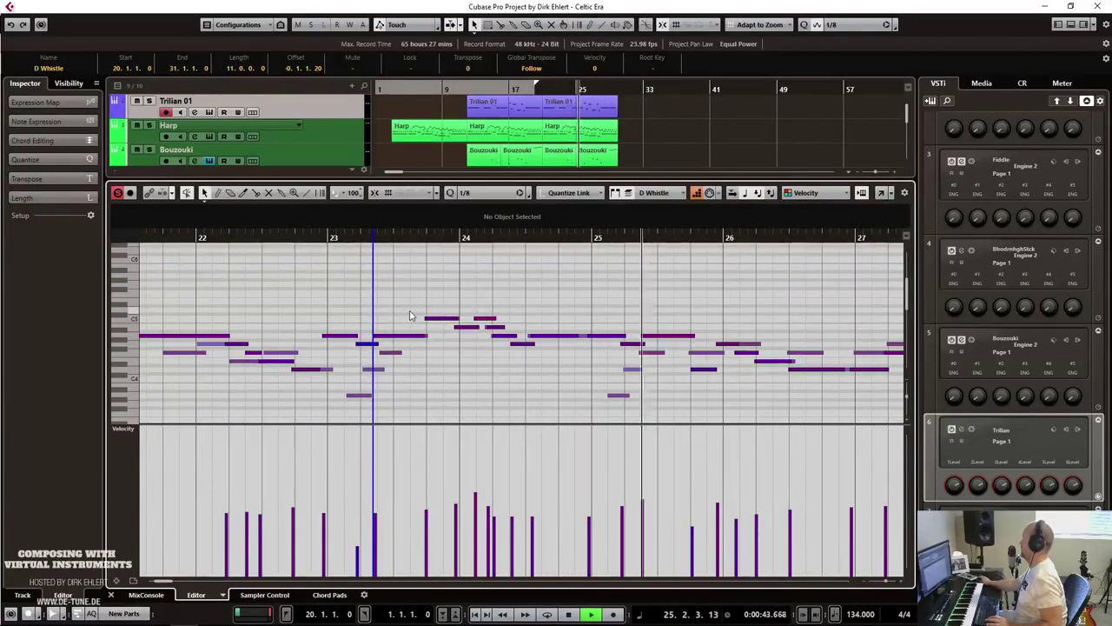
{"action": "key", "text": "g"}
{"action": "key", "text": "g"}
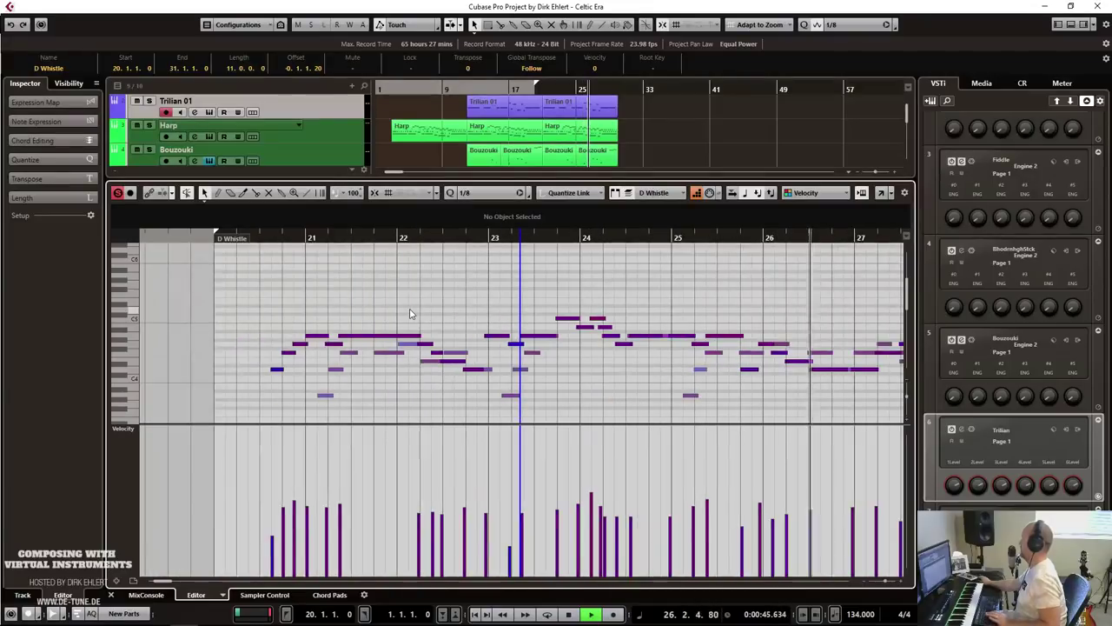
{"action": "key", "text": "g"}
{"action": "key", "text": "g"}
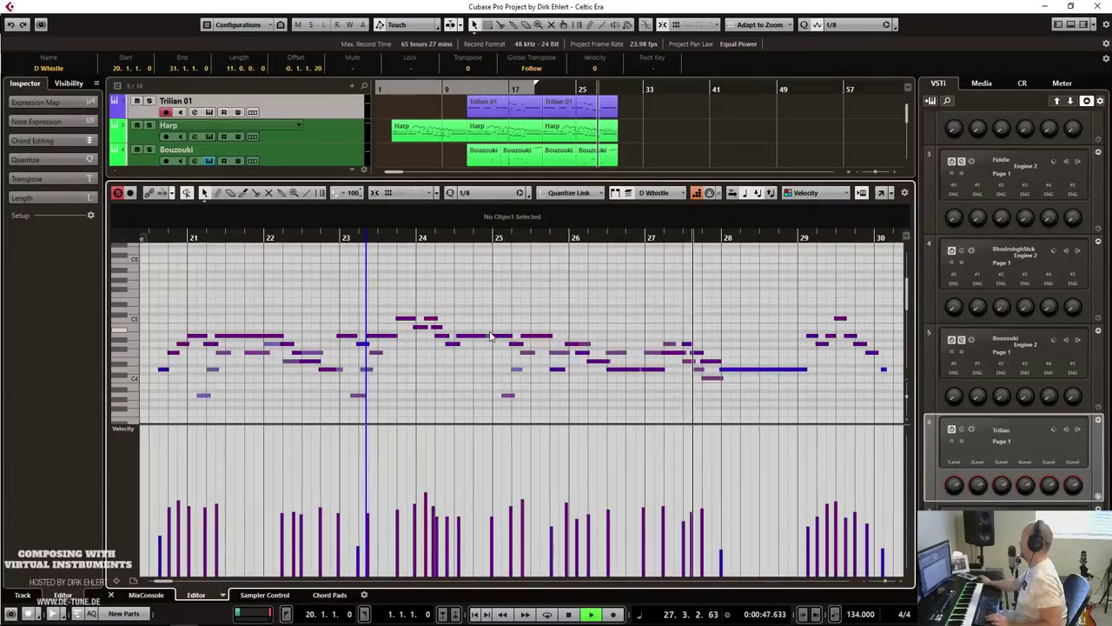
{"action": "key", "text": "space"}
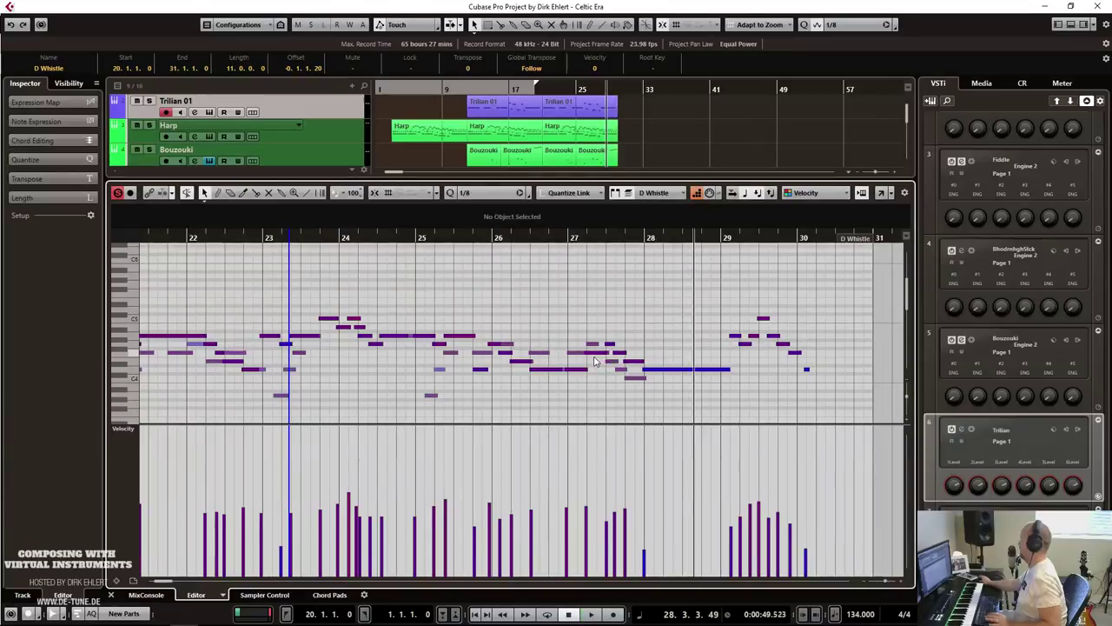
Copy the F4 note in bar 27 to A4 at 27.2.2.97, shorten the copy to 0.0.3.0 and play it back.
{"action": "left_click", "coordinate": [584, 369]}
{"action": "left_click", "coordinate": [599, 353]}
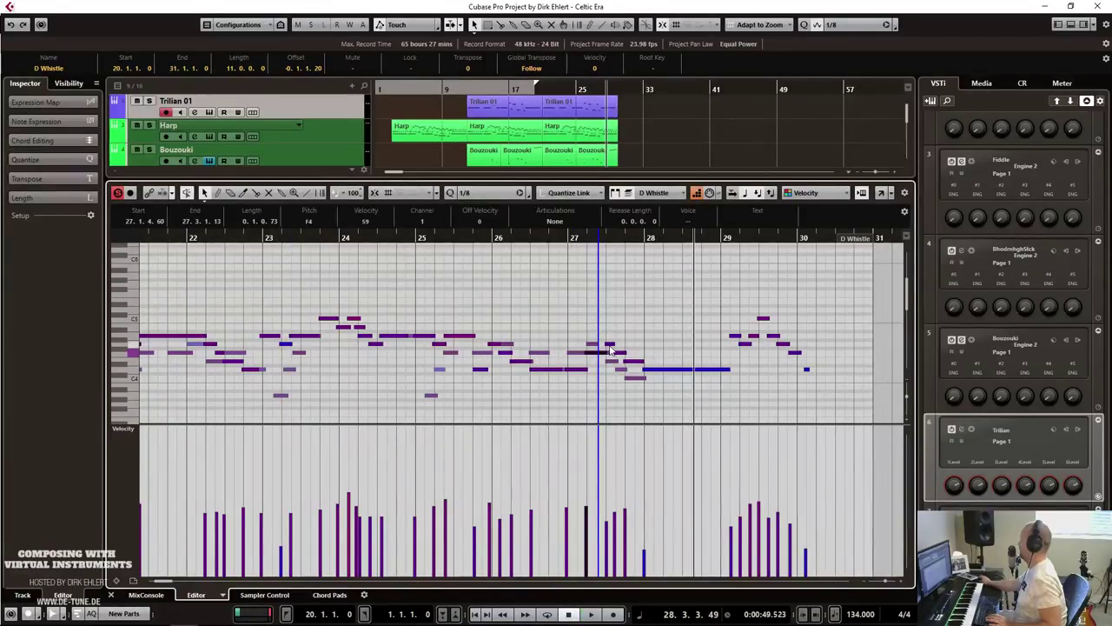
{"action": "left_click_drag", "start_coordinate": [597, 355], "coordinate": [606, 345]}
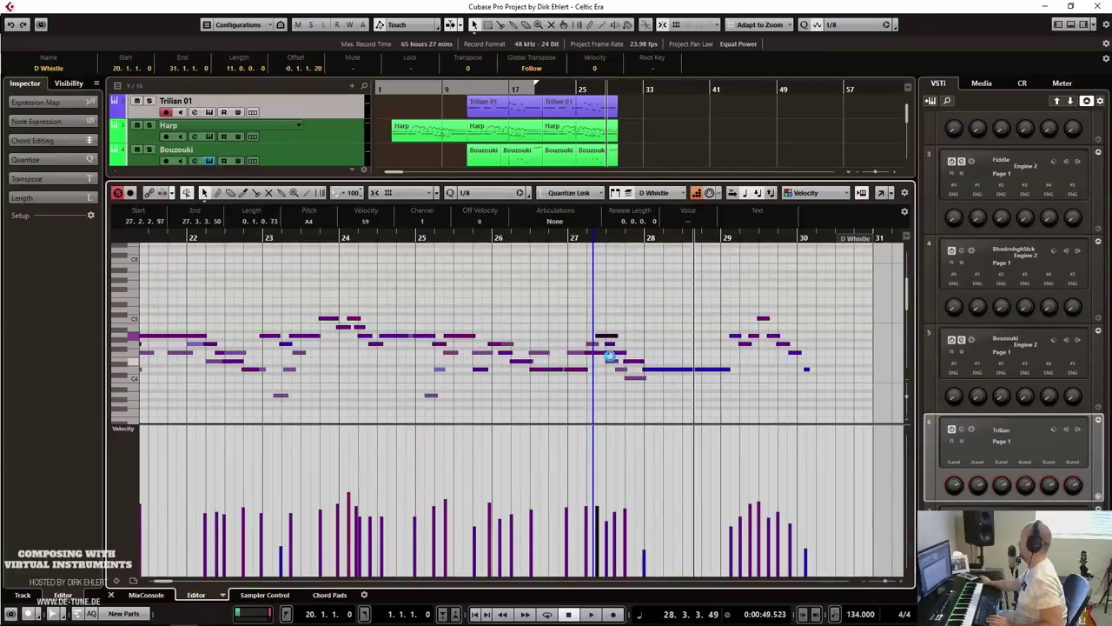
{"action": "mouse_move", "coordinate": [606, 353]}
{"action": "left_mouse_down"}
{"action": "mouse_move", "coordinate": [597, 356]}
{"action": "mouse_move", "coordinate": [609, 337]}
{"action": "left_mouse_up"}
{"action": "scroll", "coordinate": [559, 277], "scroll_direction": "down", "scroll_amount": 2}
{"action": "left_click", "coordinate": [538, 236]}
{"action": "key", "text": "space"}
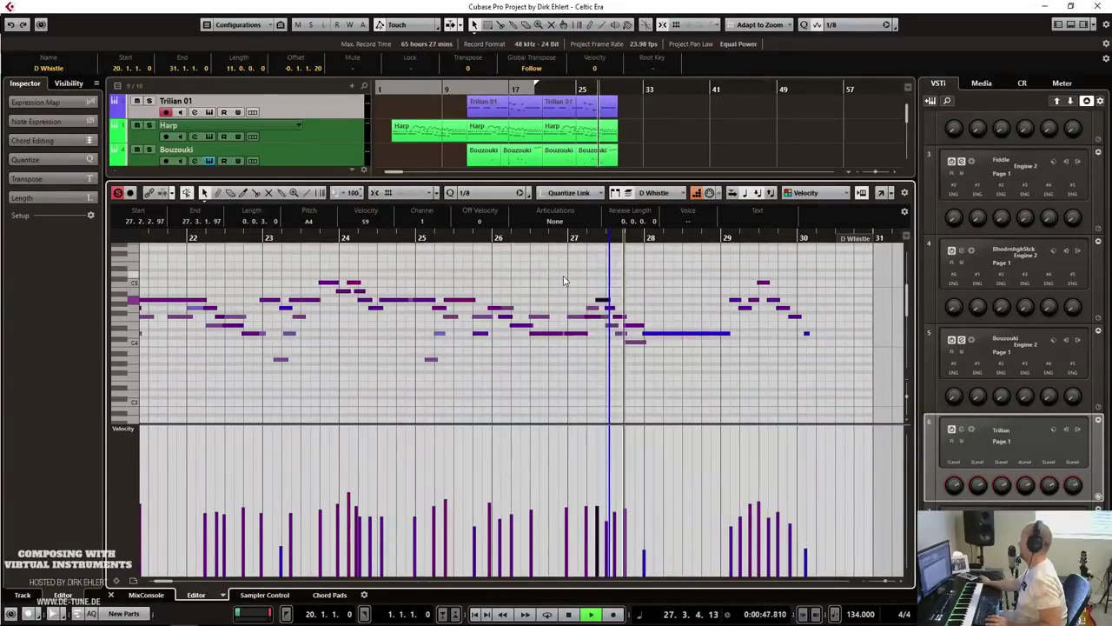
{"action": "key", "text": "space"}
Raise the long whistle note at bar 28 to A4, shorten it to 1.0.0.80 and listen to the ending.
{"action": "left_click", "coordinate": [654, 334]}
{"action": "key", "text": "Up"}
{"action": "key", "text": "Up"}
{"action": "key", "text": "Up"}
{"action": "key", "text": "Up"}
{"action": "key", "text": "Up"}
{"action": "key", "text": "Up"}
{"action": "key", "text": "Up"}
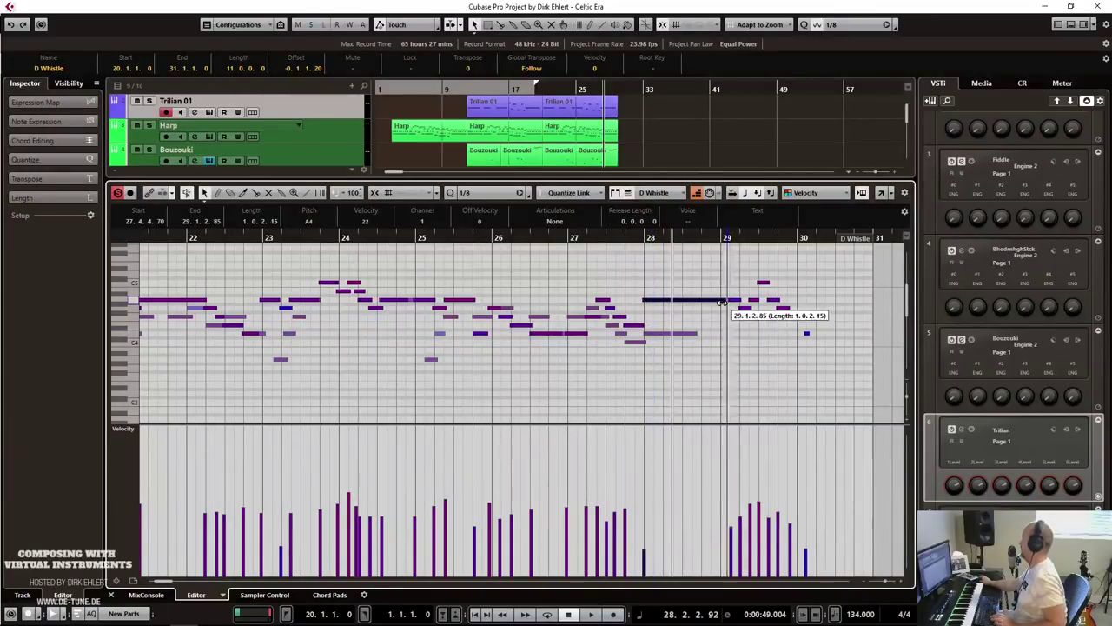
{"action": "left_click_drag", "start_coordinate": [724, 301], "coordinate": [719, 302]}
{"action": "key", "text": "space"}
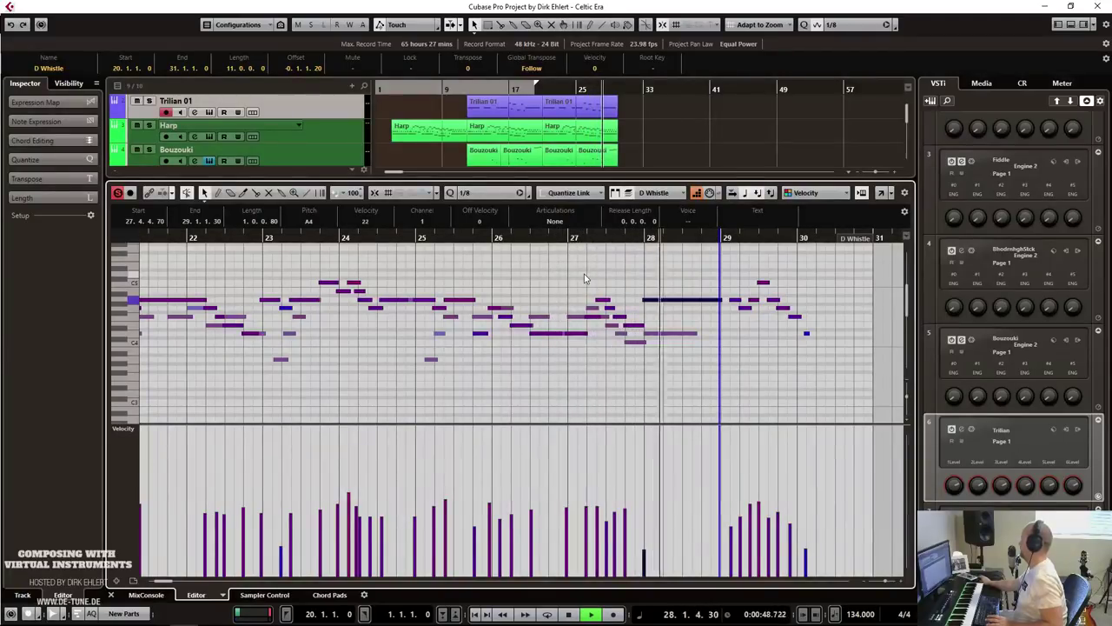
{"action": "key", "text": "space"}
Shorten the long A4 to end with the flute's note in bar 28 and delete the remaining whistle notes in bars 29 and 30.
{"action": "left_click_drag", "start_coordinate": [720, 301], "coordinate": [797, 351]}
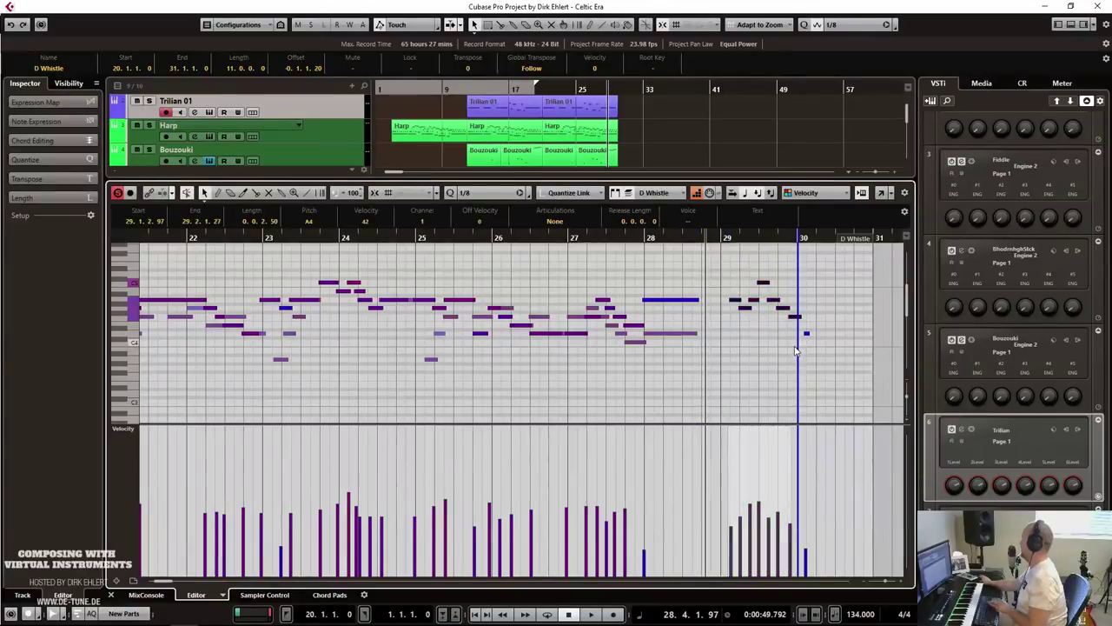
{"action": "key", "text": "Delete"}
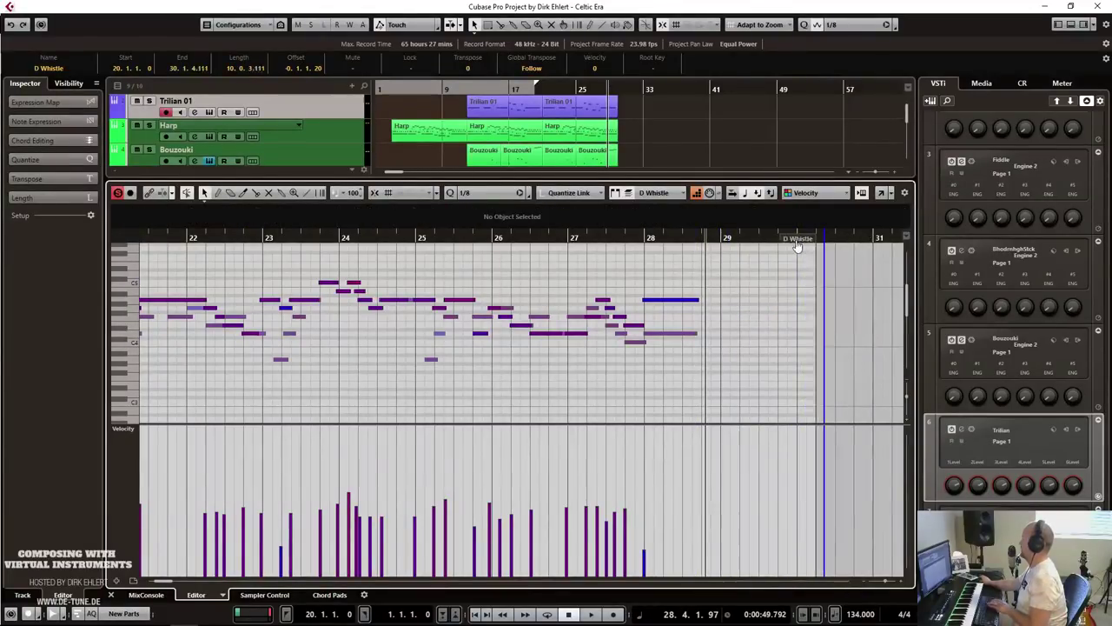
Close the D Whistle note editor and play the full arrangement from about bar 12 to the end.
{"action": "key", "text": "Return"}
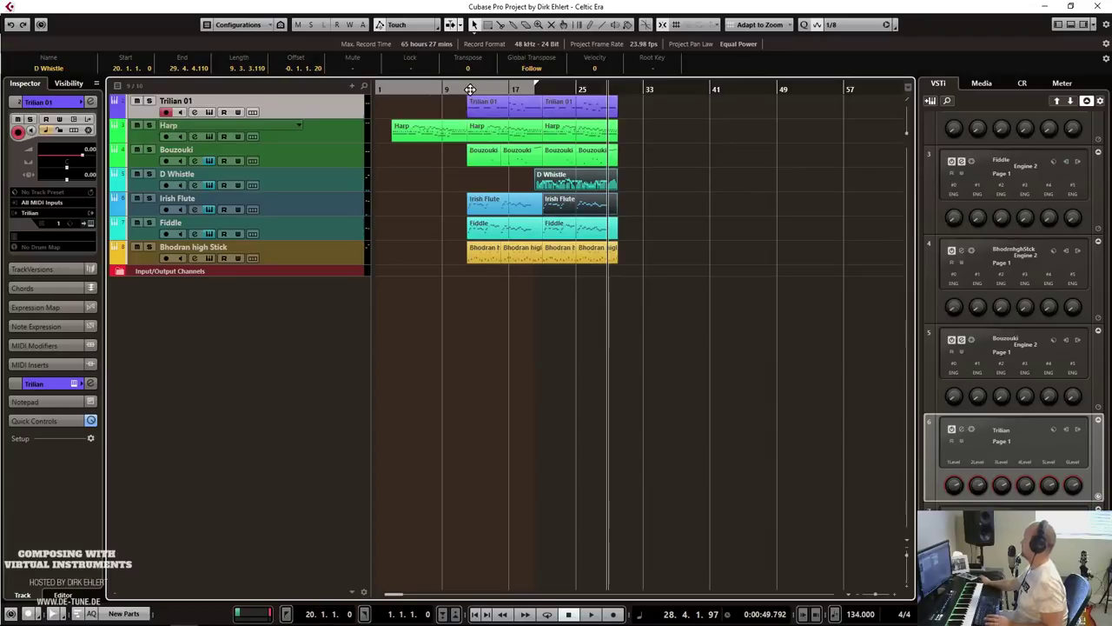
{"action": "left_click_drag", "start_coordinate": [467, 88], "coordinate": [462, 102]}
{"action": "key", "text": "space"}
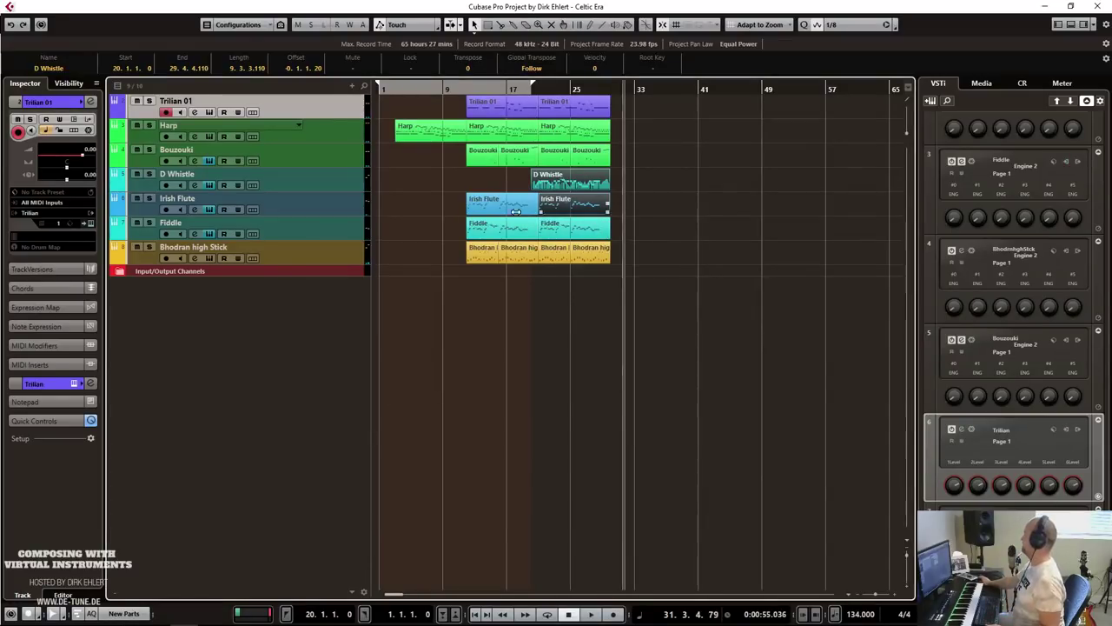
Duplicate the Bhodran high Stick track and delete the copied parts so the duplicate is empty.
{"action": "left_click", "coordinate": [315, 248]}
{"action": "right_click", "coordinate": [296, 255]}
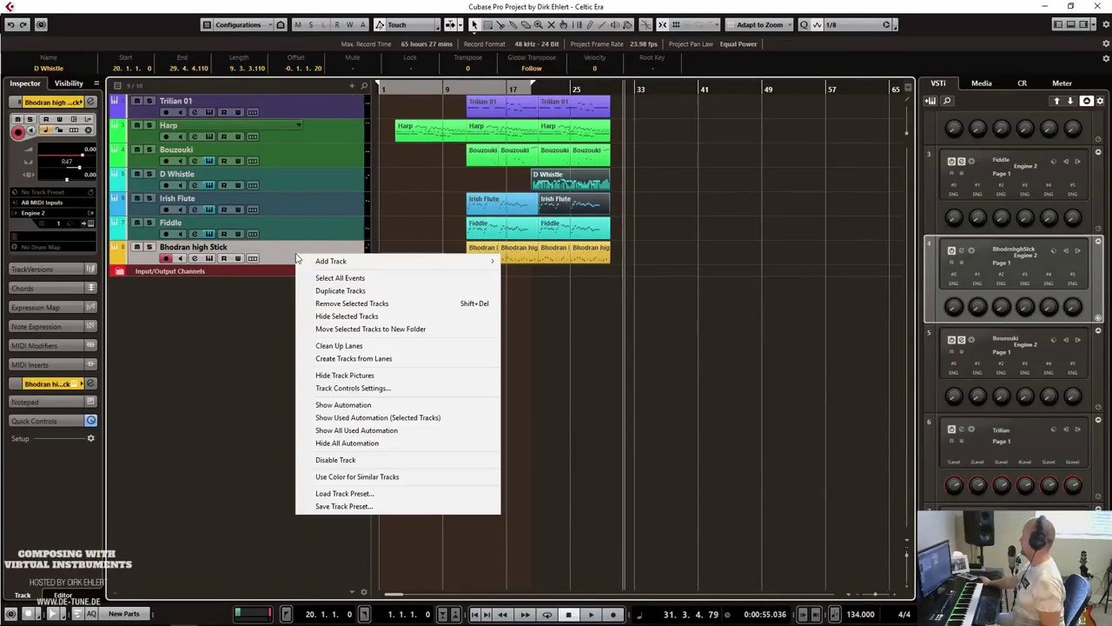
{"action": "left_click", "coordinate": [348, 292]}
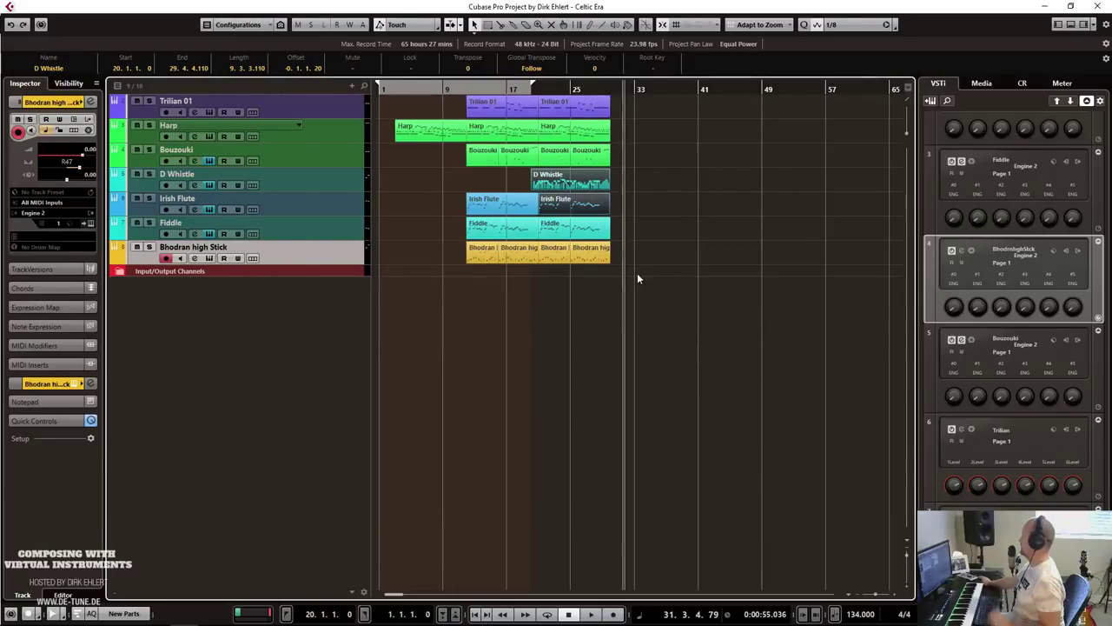
{"action": "key", "text": "Delete"}
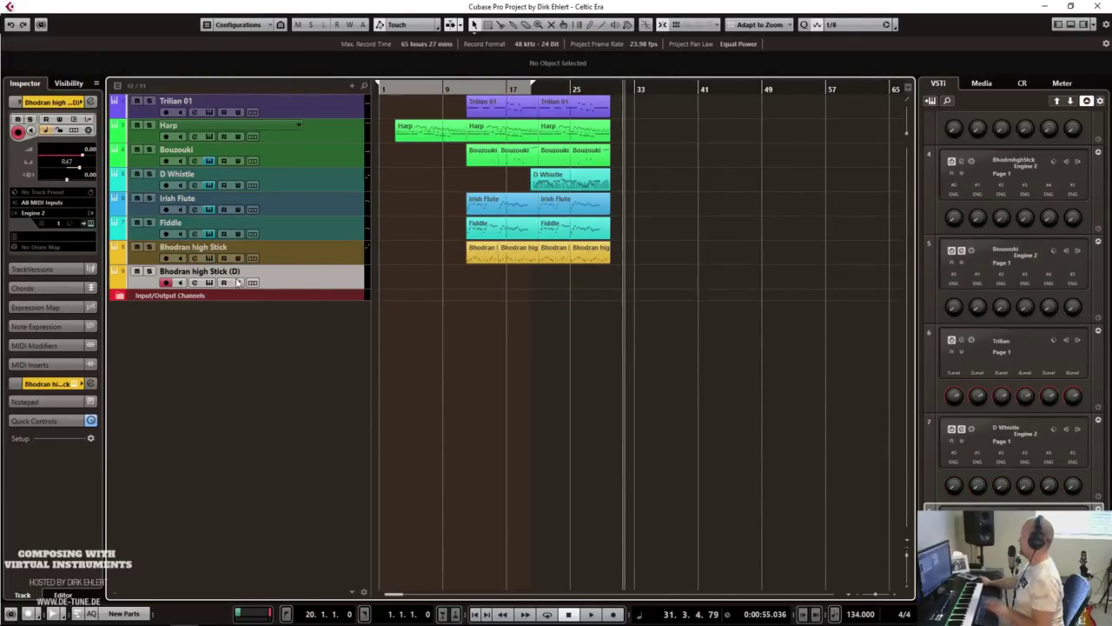
Load Tambourine I from the ERA II LTD percussion instruments in the duplicated track's Engine and close the plug-in window.
{"action": "left_click", "coordinate": [91, 224]}
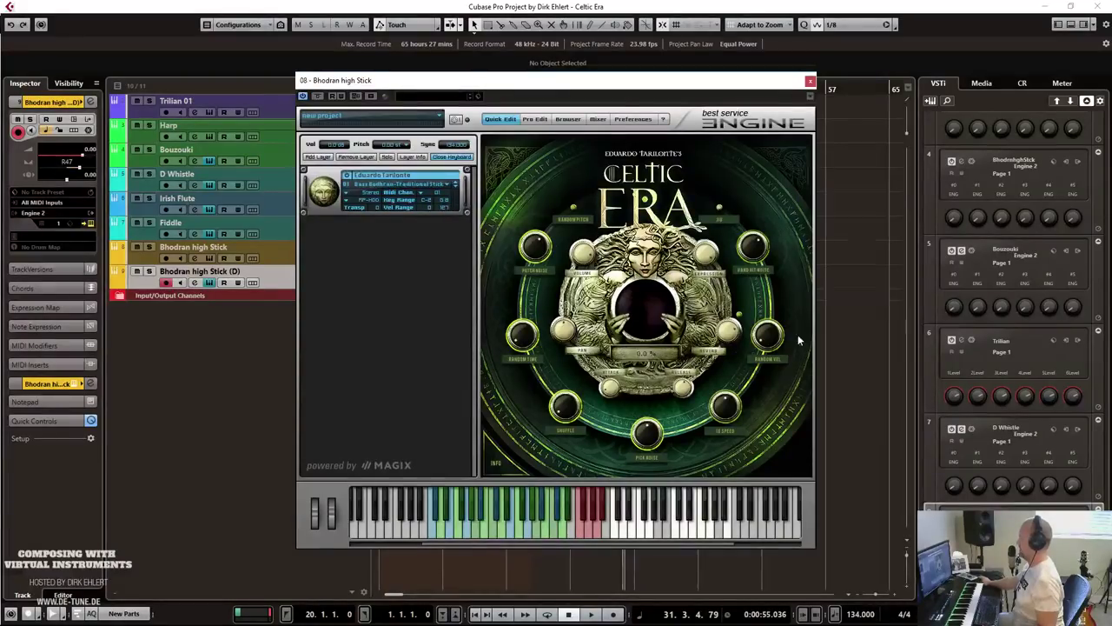
{"action": "left_click", "coordinate": [389, 187]}
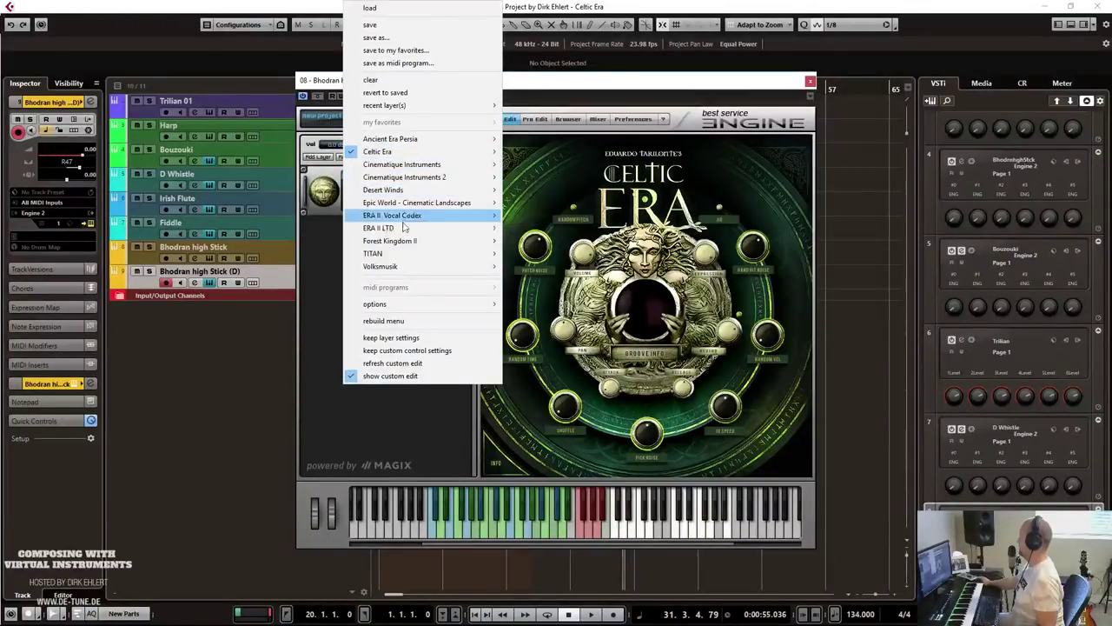
{"action": "mouse_move", "coordinate": [406, 242]}
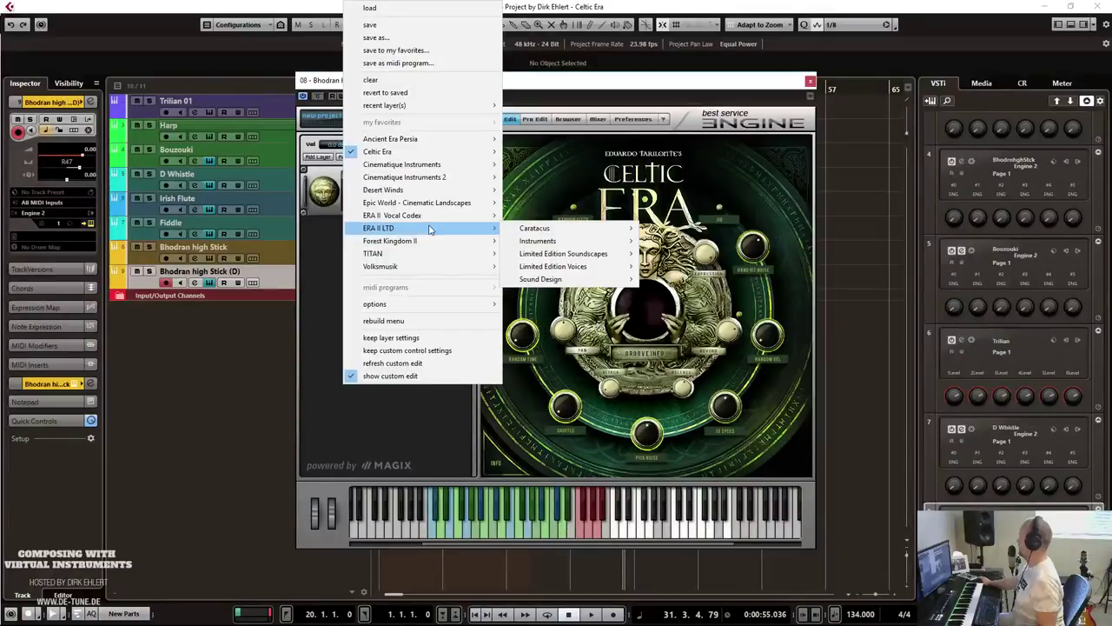
{"action": "mouse_move", "coordinate": [543, 244]}
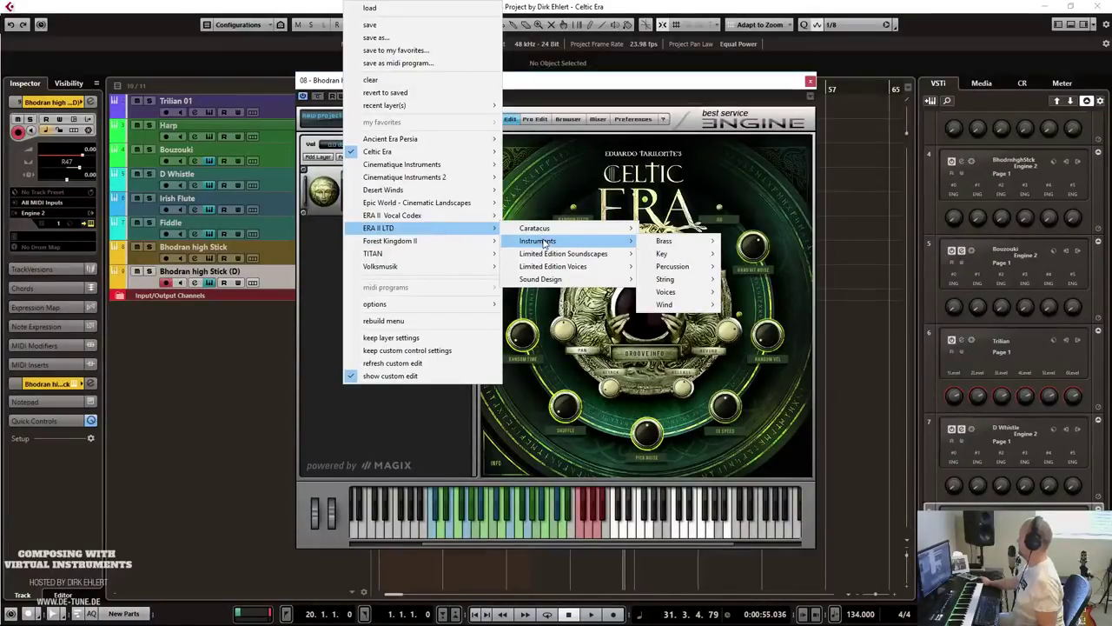
{"action": "mouse_move", "coordinate": [687, 273]}
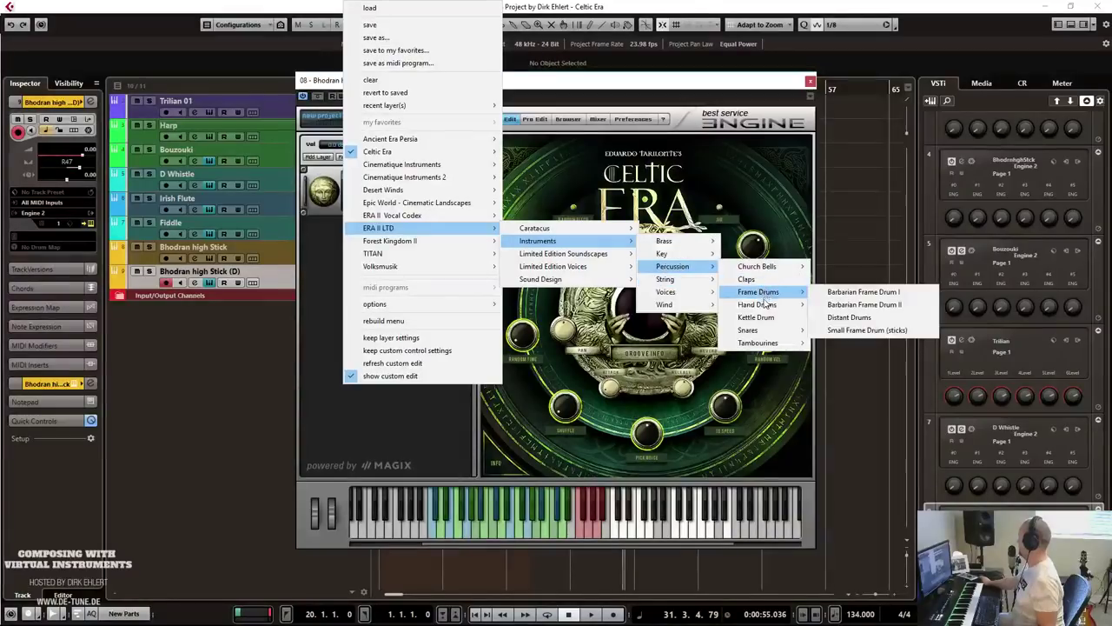
{"action": "mouse_move", "coordinate": [770, 345]}
{"action": "left_click", "coordinate": [841, 343]}
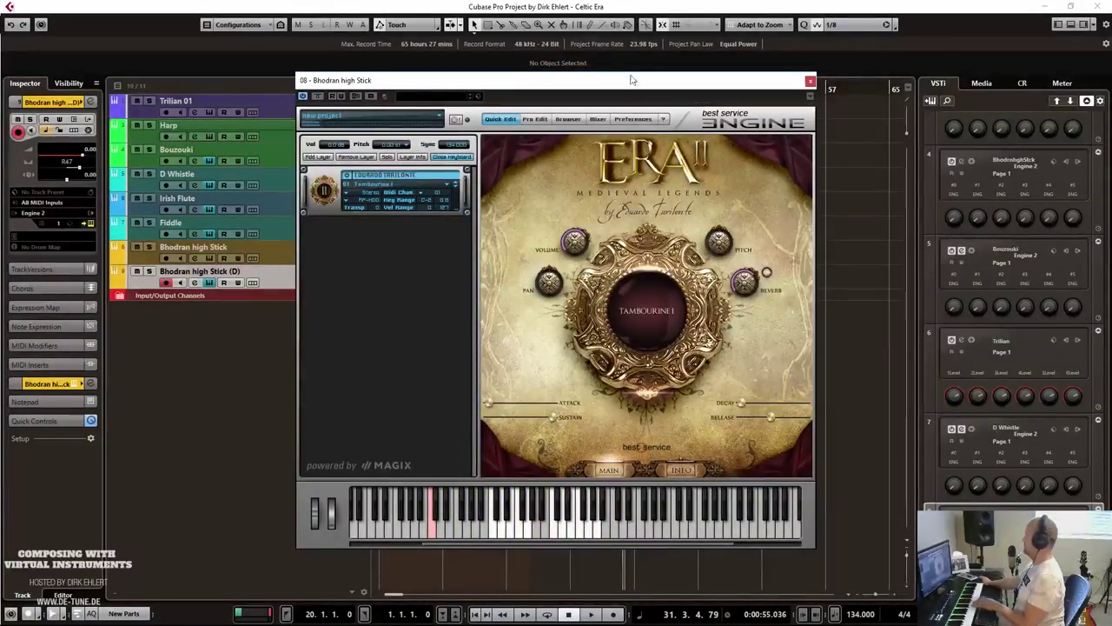
{"action": "key", "text": "ctrl+w"}
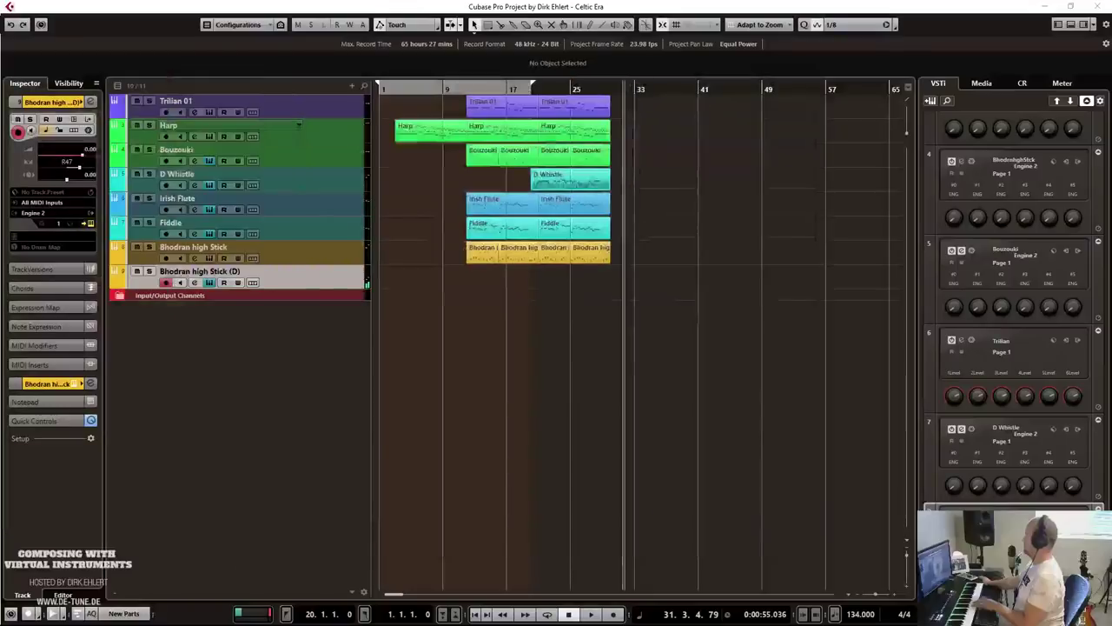
Record a tambourine take on the duplicated track from bar 11 to about bar 29.
{"action": "left_click", "coordinate": [458, 89]}
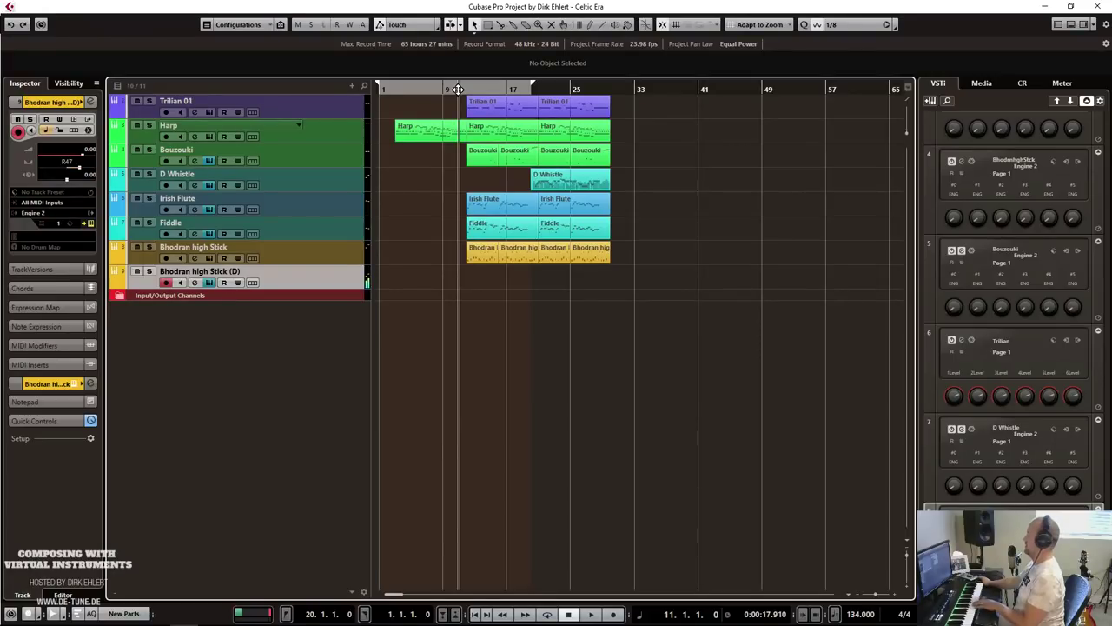
{"action": "key", "text": "KP_Multiply"}
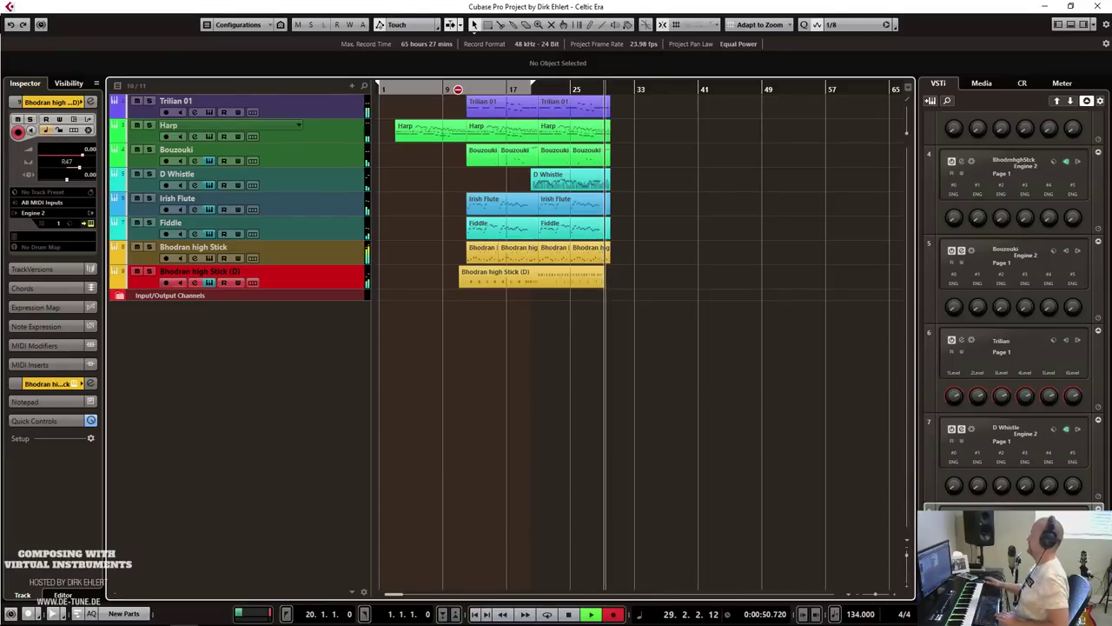
{"action": "key", "text": "space"}
{"action": "left_click", "coordinate": [256, 252]}
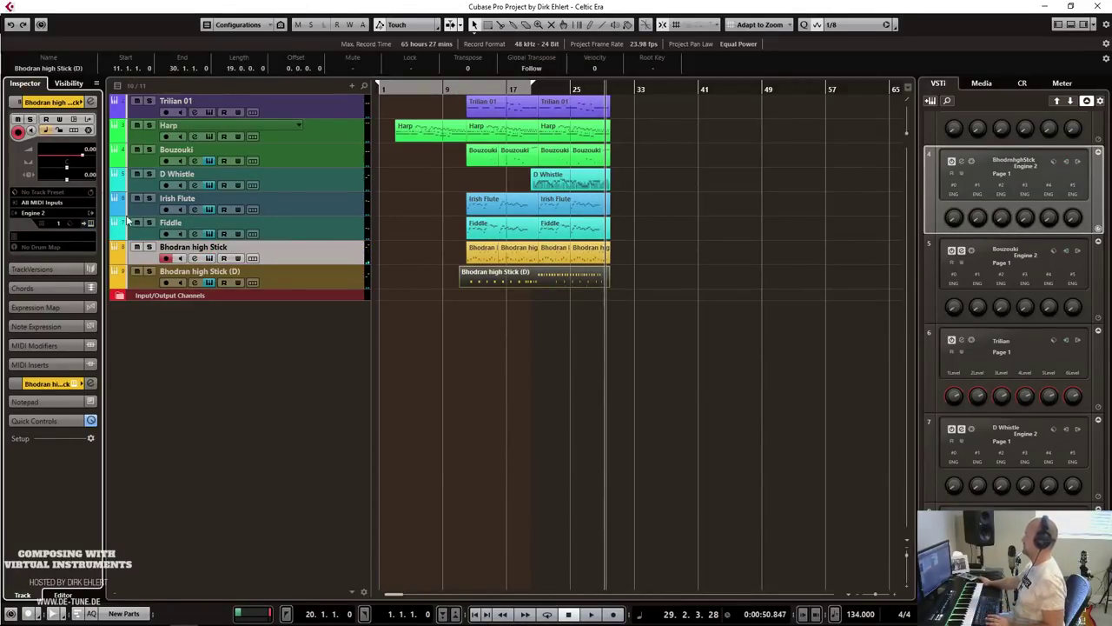
Play the tambourine take from bar 12 and examine its recorded notes in the editor.
{"action": "left_click", "coordinate": [465, 91]}
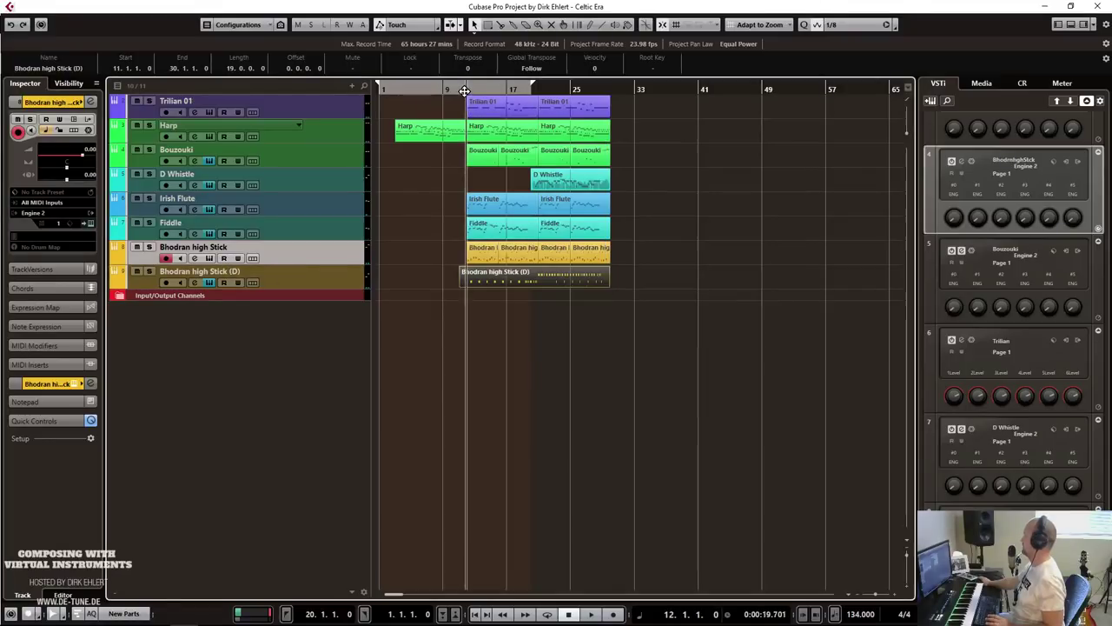
{"action": "left_click", "coordinate": [294, 274]}
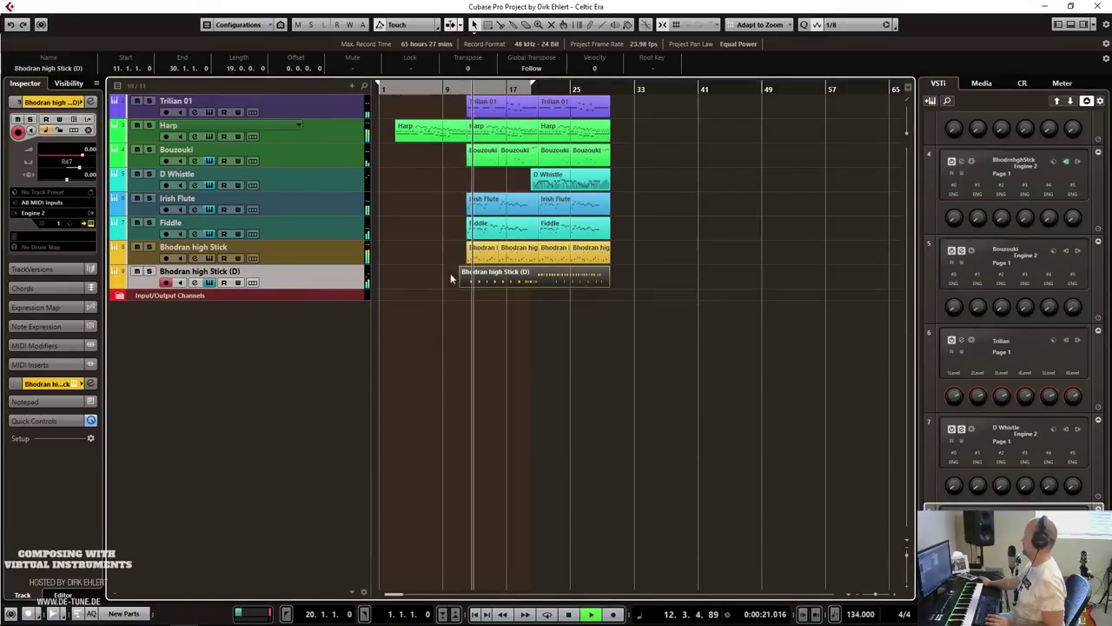
{"action": "double_click", "coordinate": [489, 274]}
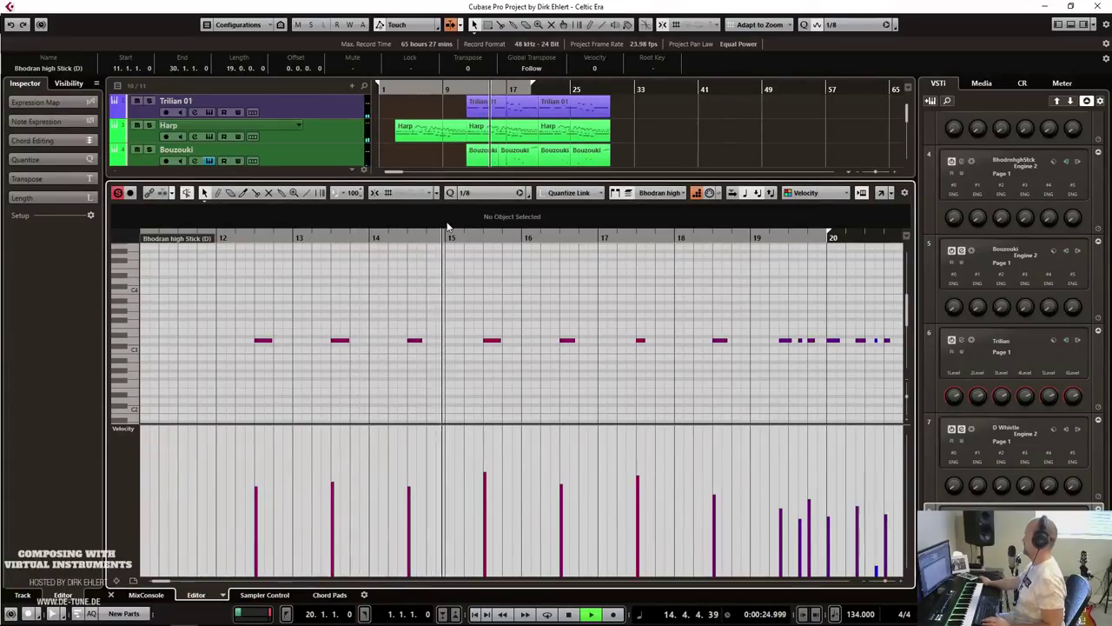
{"action": "key", "text": "ctrl+e"}
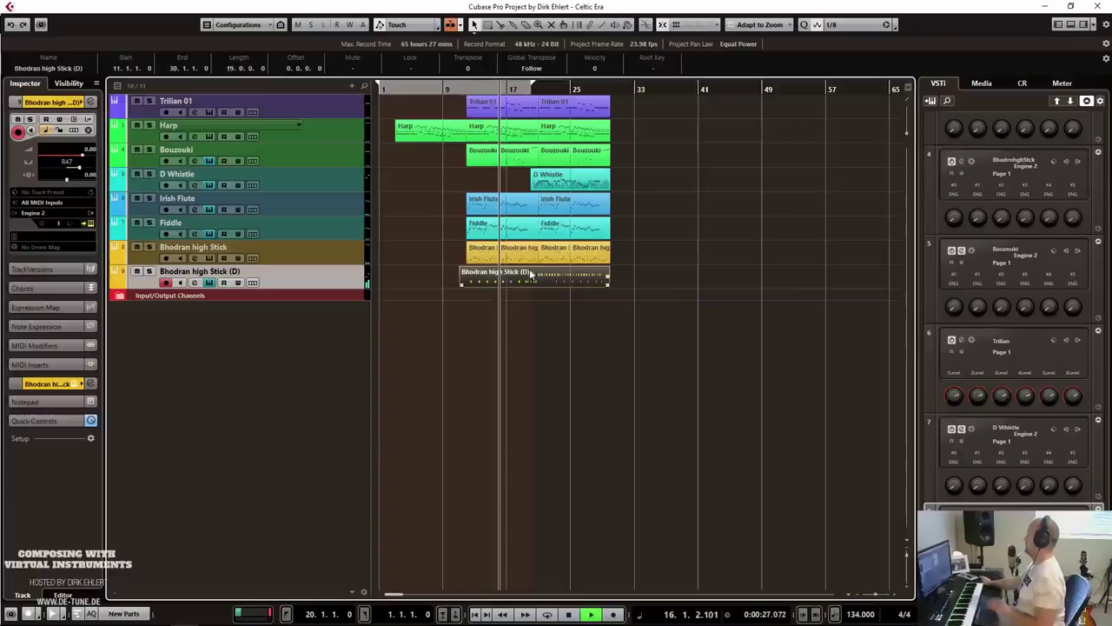
Trim the tambourine part to start at bar 12 and split it at bar 21.
{"action": "left_click_drag", "start_coordinate": [470, 287], "coordinate": [470, 287]}
{"action": "left_click", "coordinate": [543, 278], "text": "alt"}
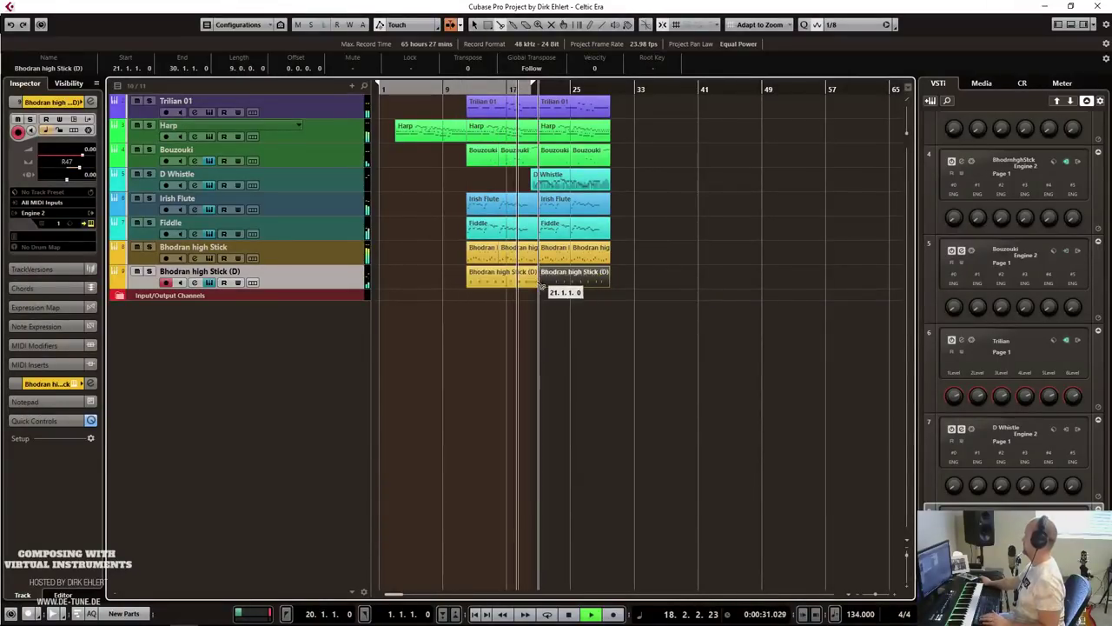
{"action": "left_click", "coordinate": [660, 274]}
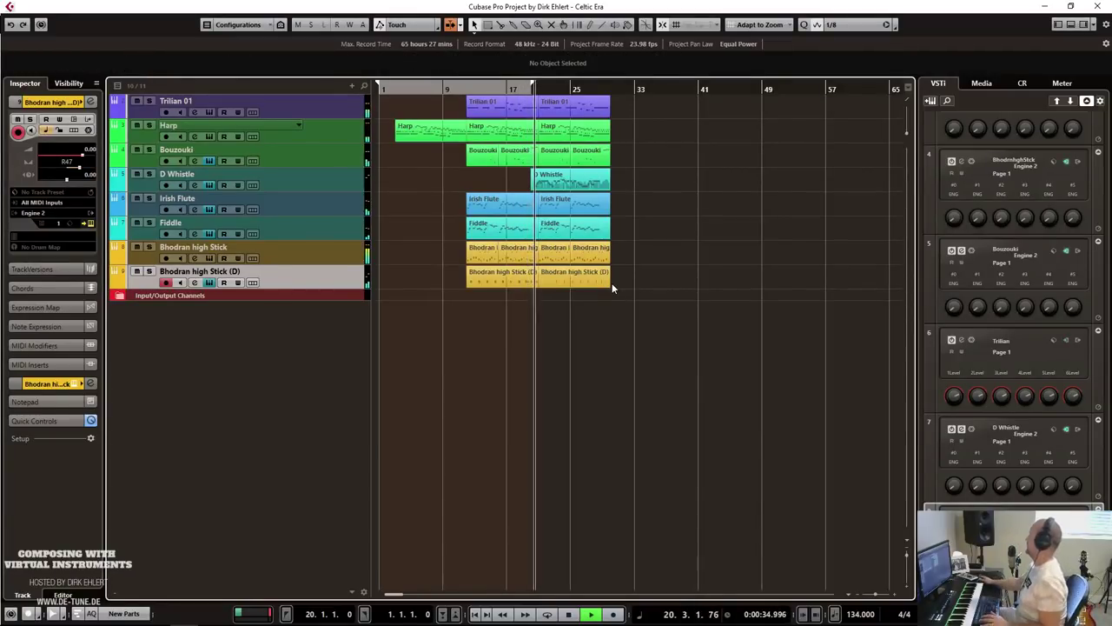
Set the D Whistle track's volume to -9.85 and its pan to L68 while the arrangement plays.
{"action": "left_click", "coordinate": [319, 183]}
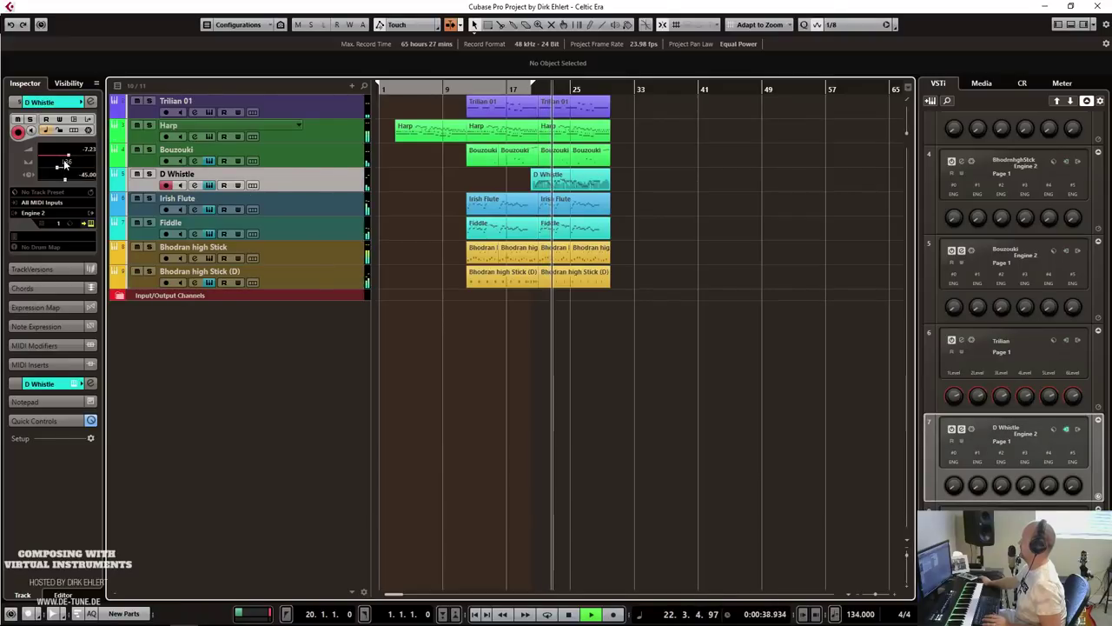
{"action": "mouse_move", "coordinate": [61, 169]}
{"action": "left_mouse_down"}
{"action": "mouse_move", "coordinate": [48, 171]}
{"action": "mouse_move", "coordinate": [64, 159]}
{"action": "left_mouse_up"}
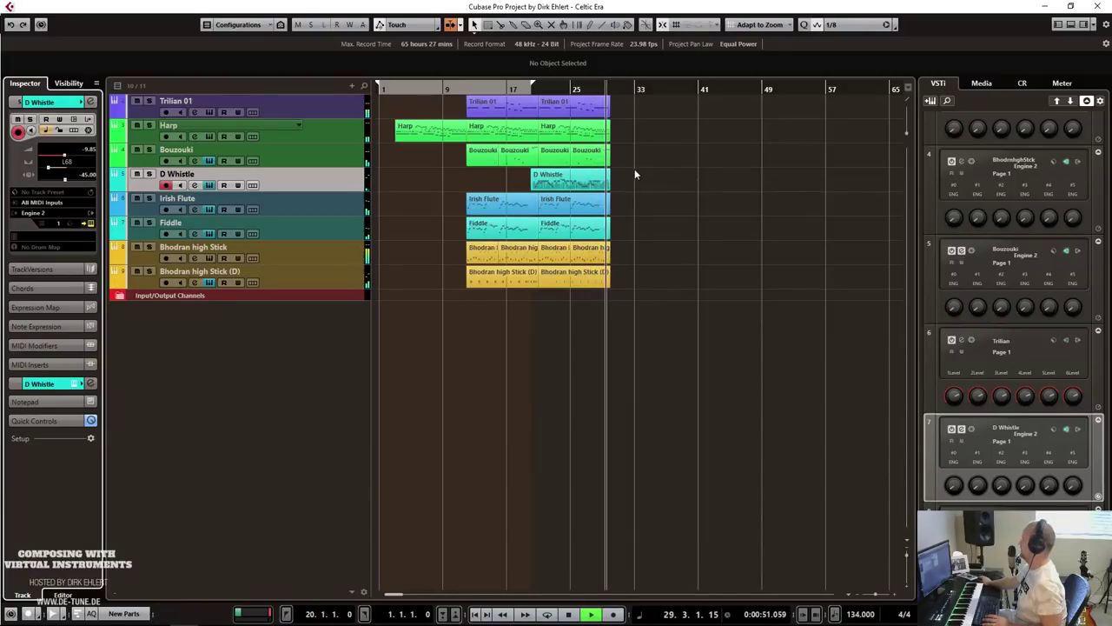
{"action": "key", "text": "space"}
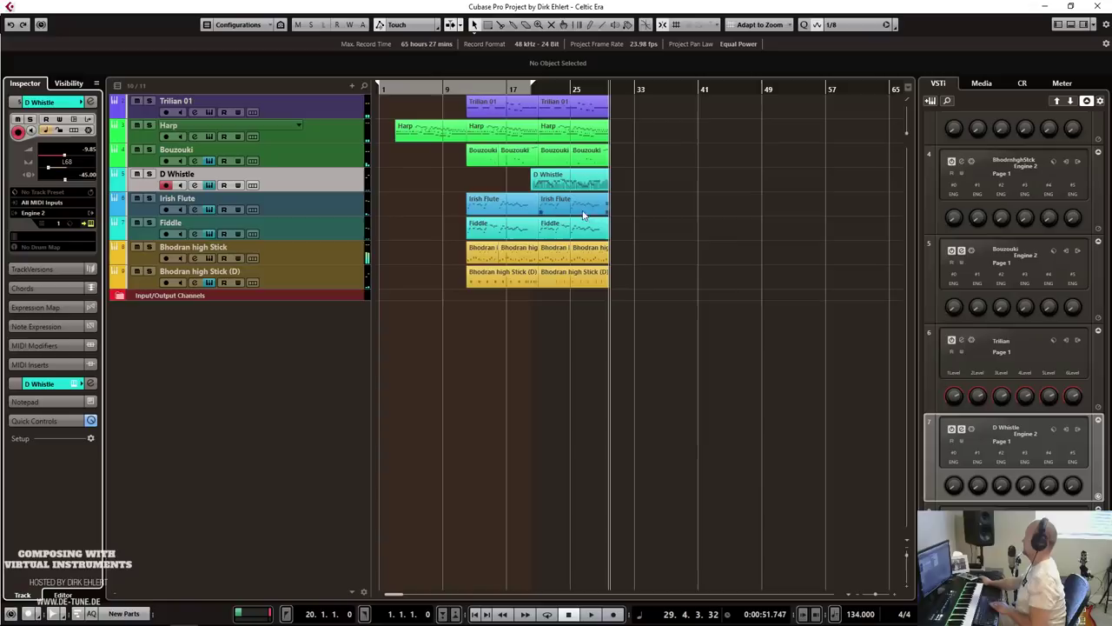
Add a rising D4, E4, F4, G4 run in bar 29 of the D Whistle part and lengthen the first three notes to overlap slightly.
{"action": "double_click", "coordinate": [598, 180]}
{"action": "scroll", "coordinate": [800, 354], "scroll_direction": "right", "scroll_amount": 3}
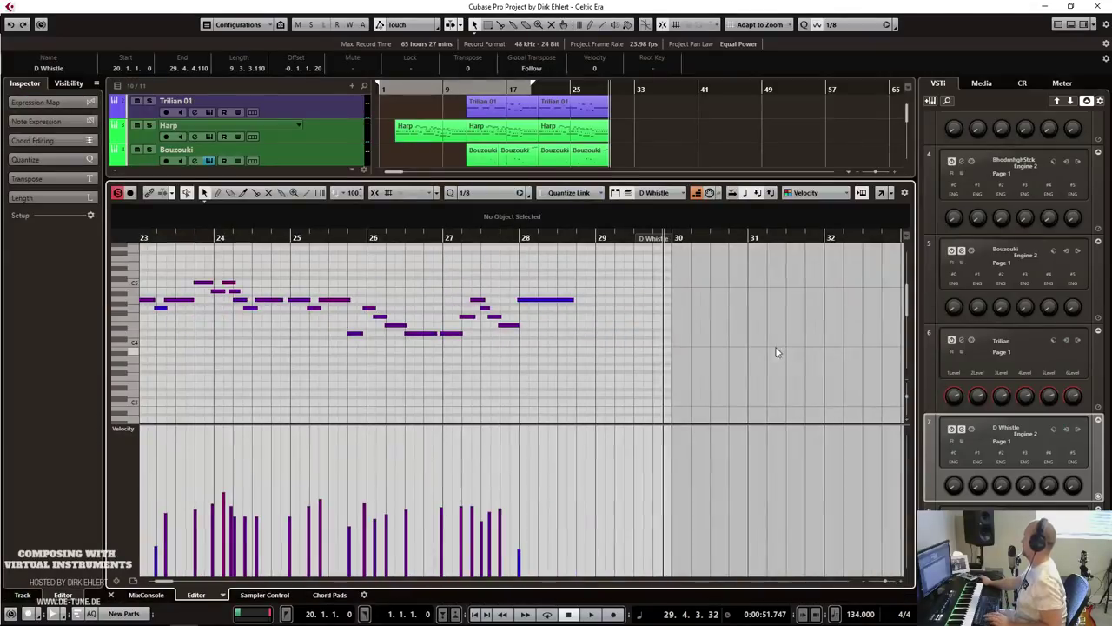
{"action": "left_click", "coordinate": [599, 329]}
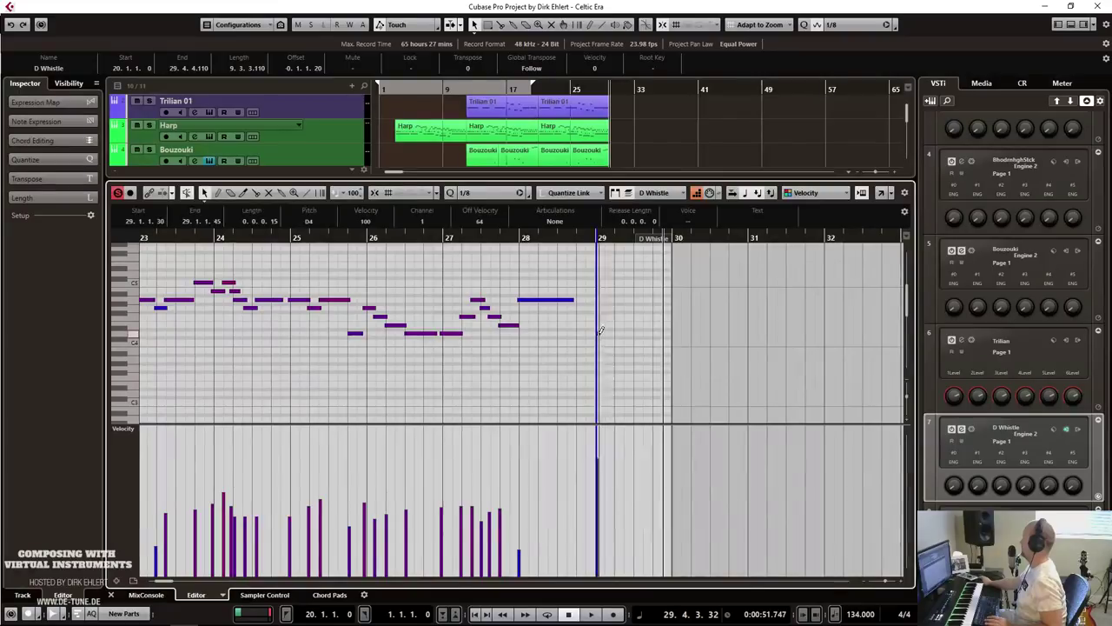
{"action": "left_click", "coordinate": [623, 327]}
{"action": "left_click_drag", "start_coordinate": [622, 328], "coordinate": [620, 327]}
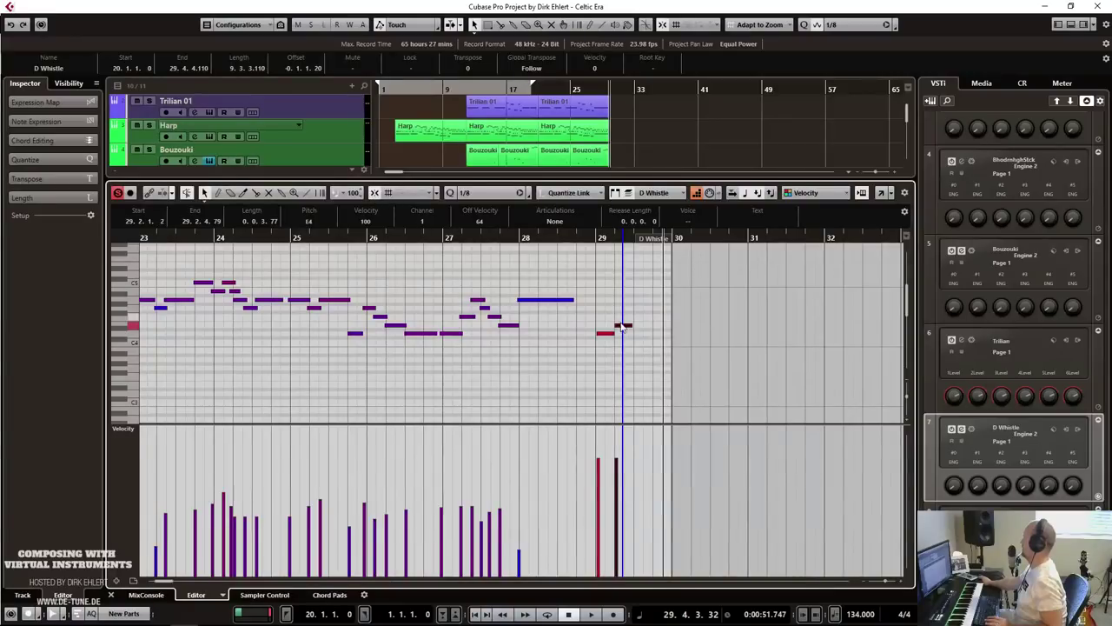
{"action": "left_click", "coordinate": [641, 318]}
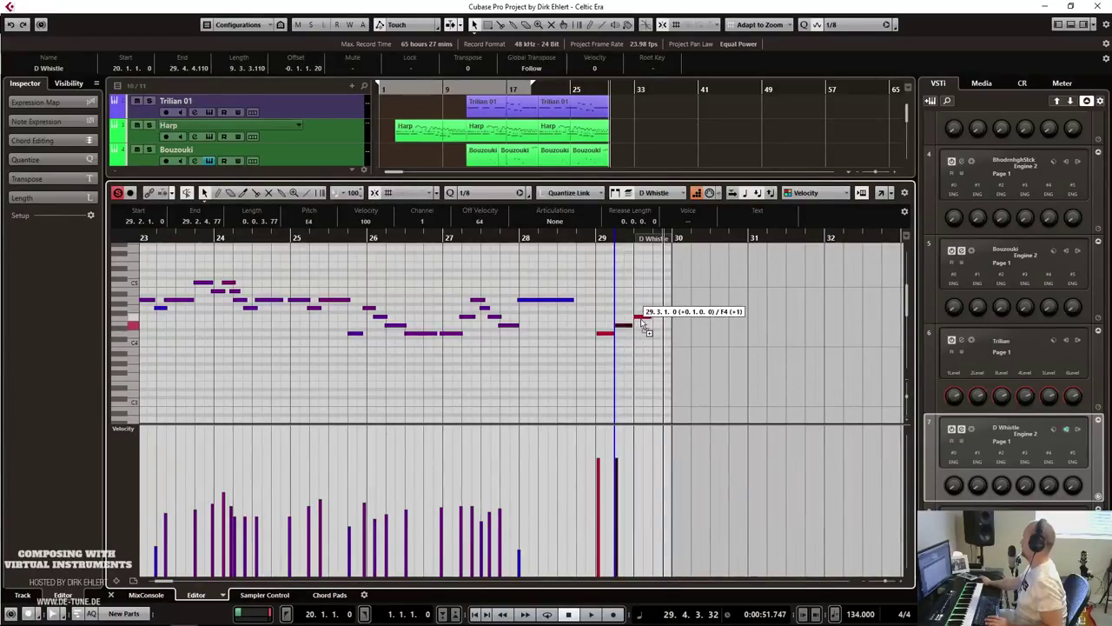
{"action": "left_click_drag", "start_coordinate": [643, 322], "coordinate": [616, 334]}
Listen to the whistle's new bar 29 run from about bar 28 and close the note editor.
{"action": "left_click", "coordinate": [515, 237]}
{"action": "key", "text": "space"}
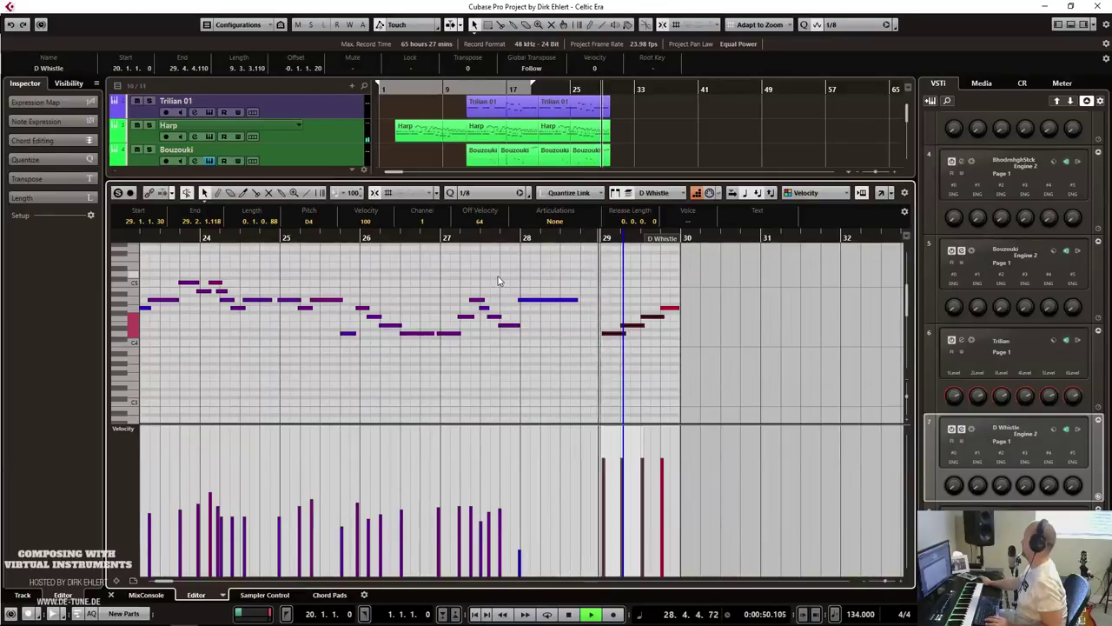
{"action": "key", "text": "space"}
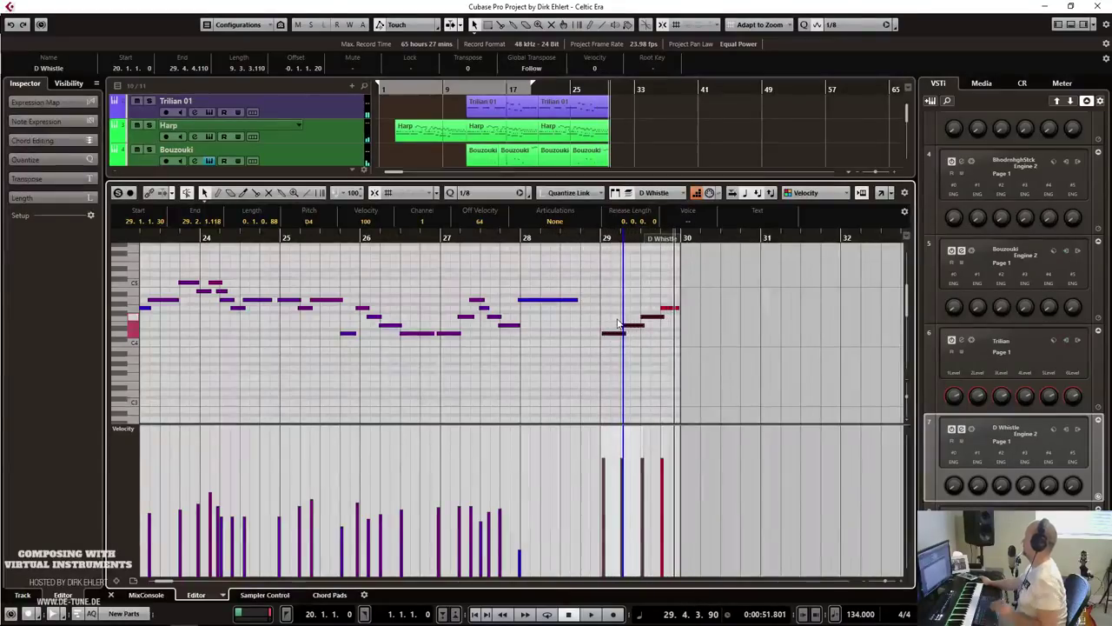
{"action": "key", "text": "ctrl+e"}
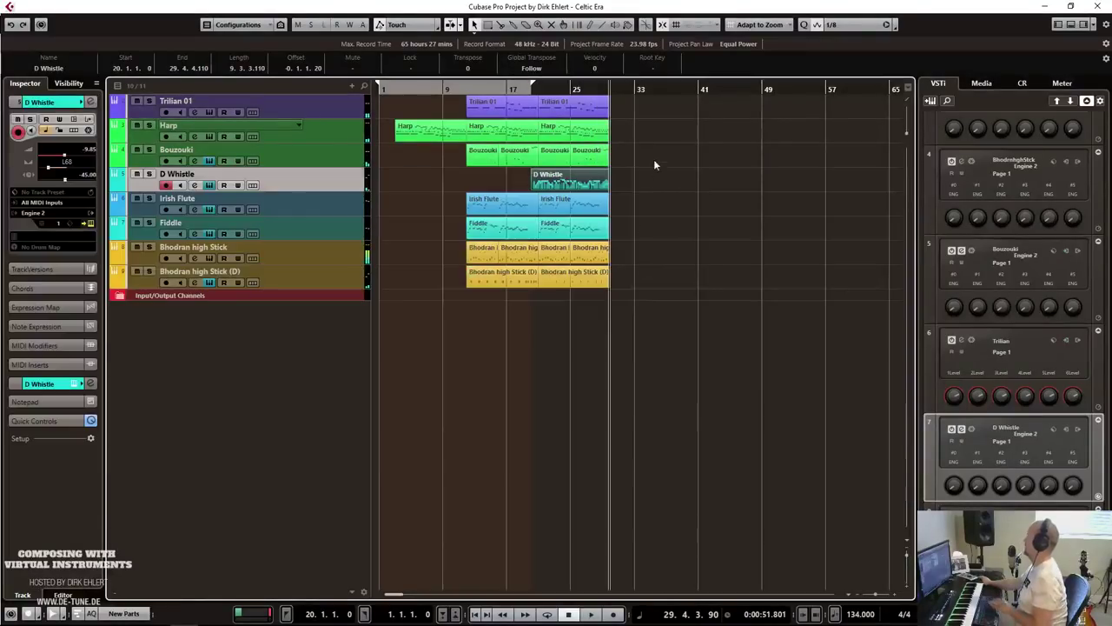
Examine the notes of the last Bouzouki part, bars 25 to 30.
{"action": "left_click", "coordinate": [594, 157]}
{"action": "key", "text": "ctrl+e"}
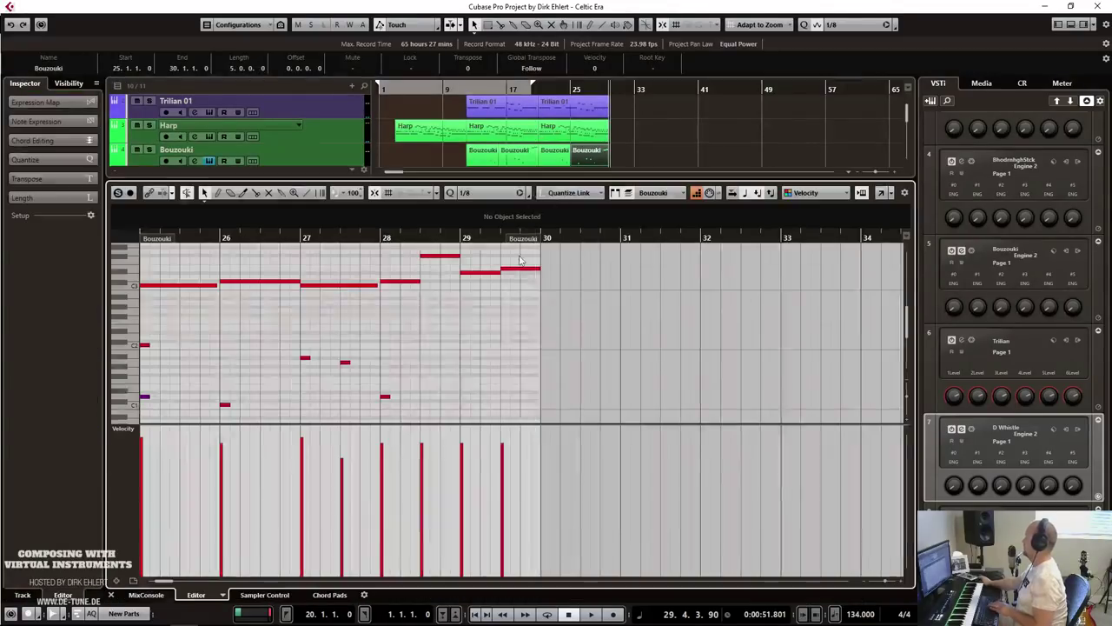
{"action": "key", "text": "ctrl+e"}
Add the same D4, E4, F4, G4 run at bar 29 of the Fiddle part and lengthen the first three notes, the D4 to 0.1.1.19.
{"action": "left_click", "coordinate": [576, 237]}
{"action": "key", "text": "ctrl+e"}
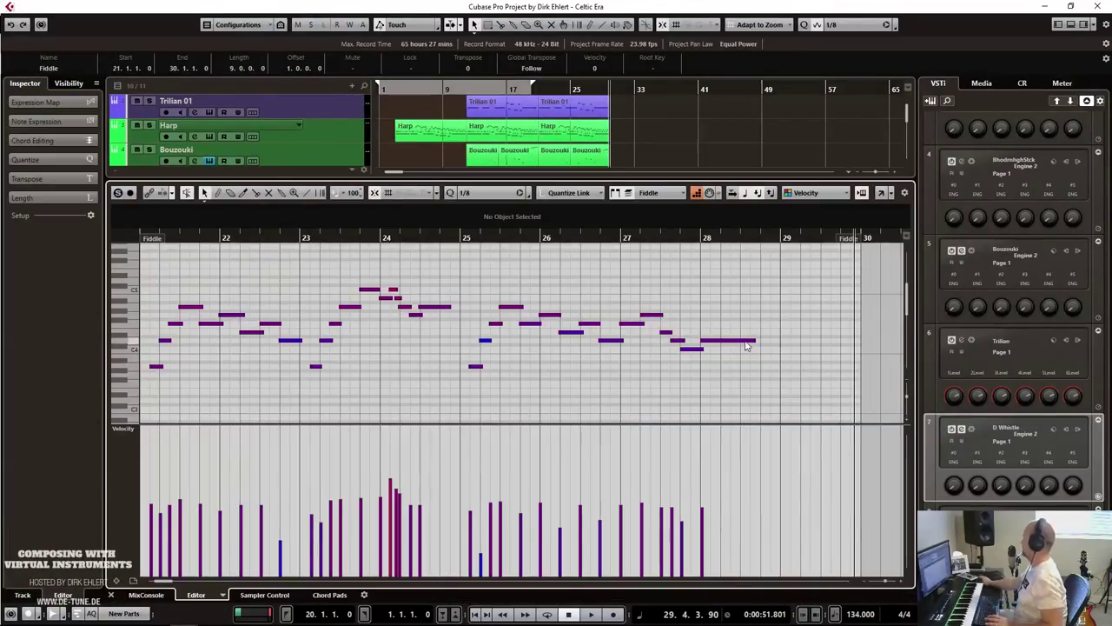
{"action": "left_click", "coordinate": [781, 339]}
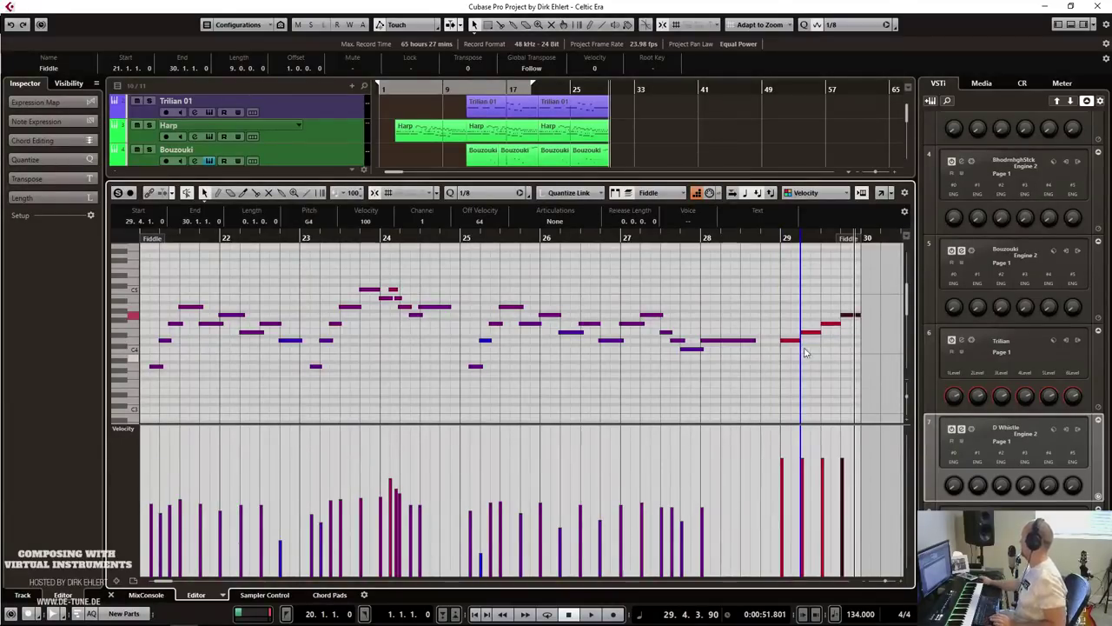
{"action": "left_click_drag", "start_coordinate": [799, 342], "coordinate": [804, 347]}
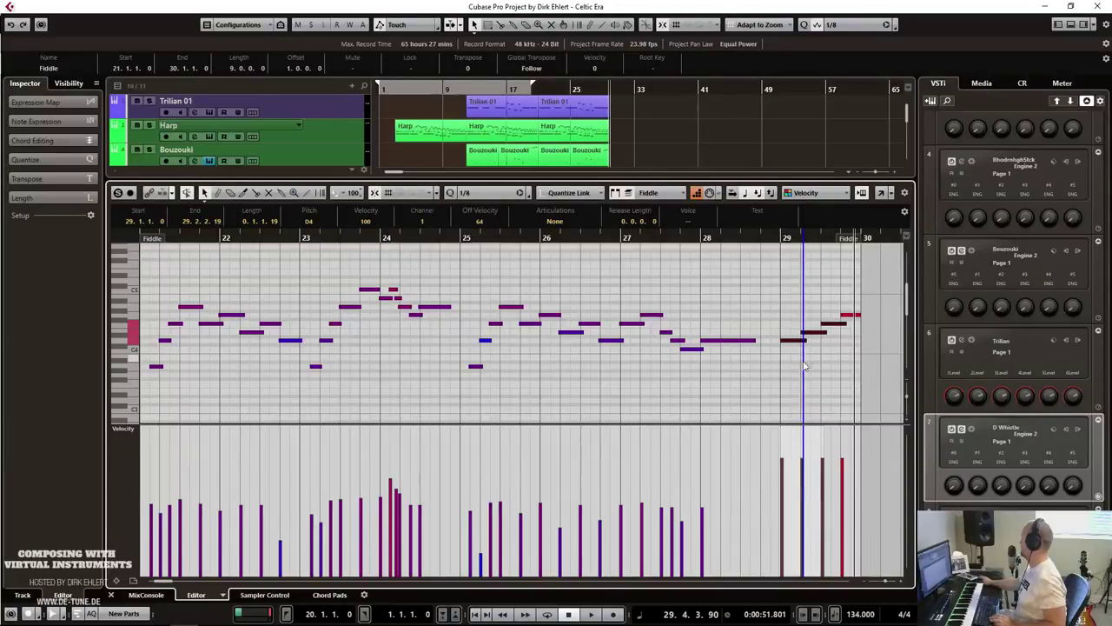
Shape the velocities of the Fiddle part's bar 29 run as a rising ramp starting at 31 and listen to it.
{"action": "left_click_drag", "start_coordinate": [799, 522], "coordinate": [826, 487]}
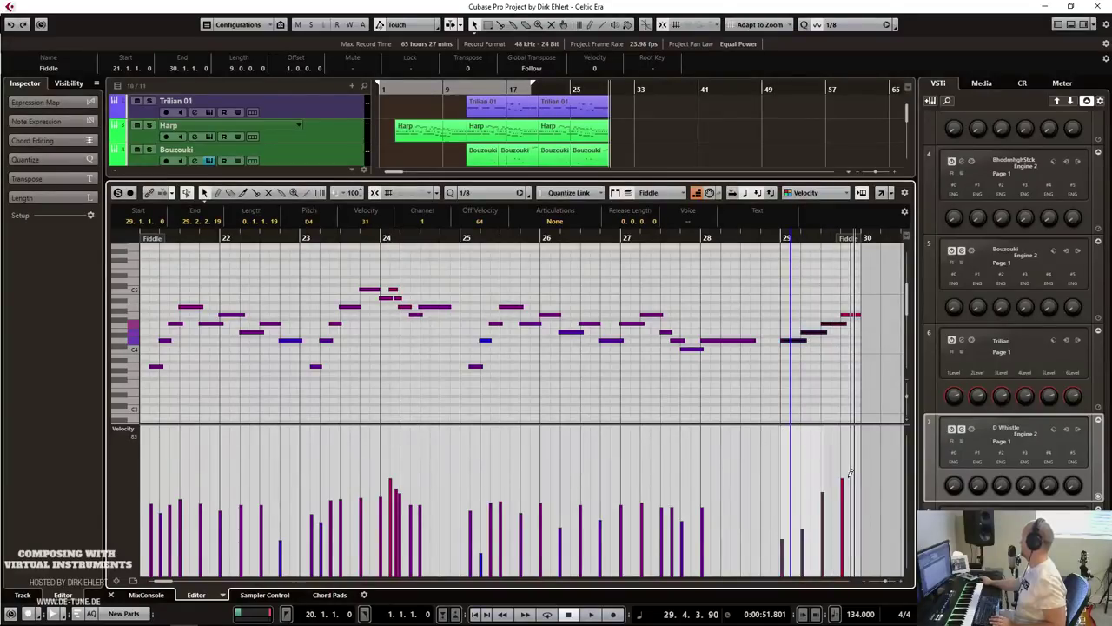
{"action": "key", "text": "ctrl+e"}
{"action": "left_click", "coordinate": [562, 93]}
{"action": "key", "text": "space"}
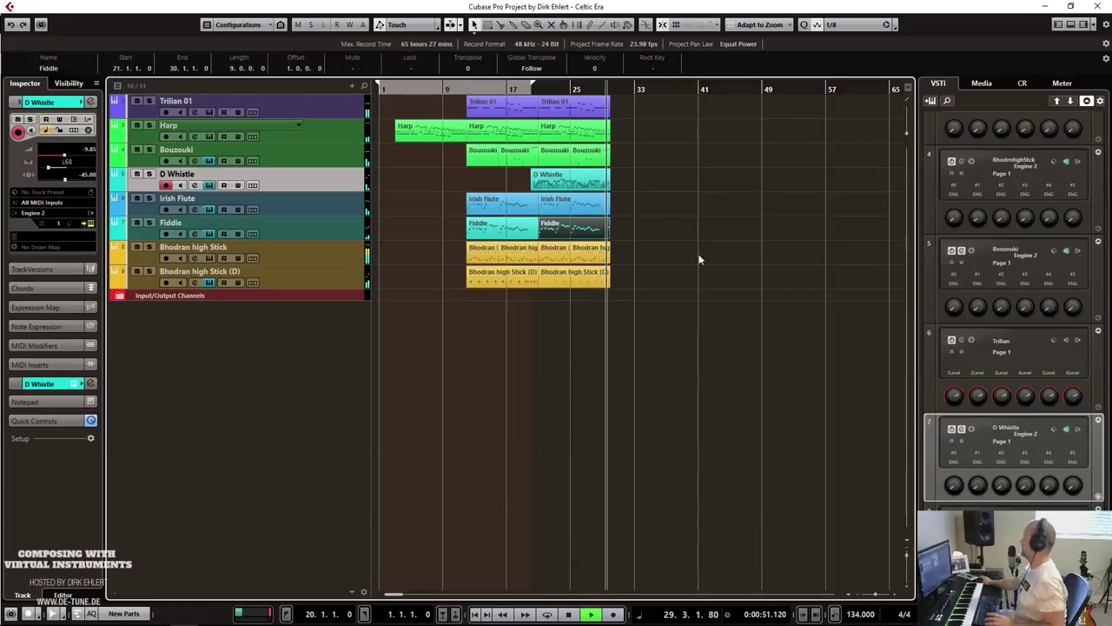
{"action": "key", "text": "space"}
{"action": "key", "text": "Up"}
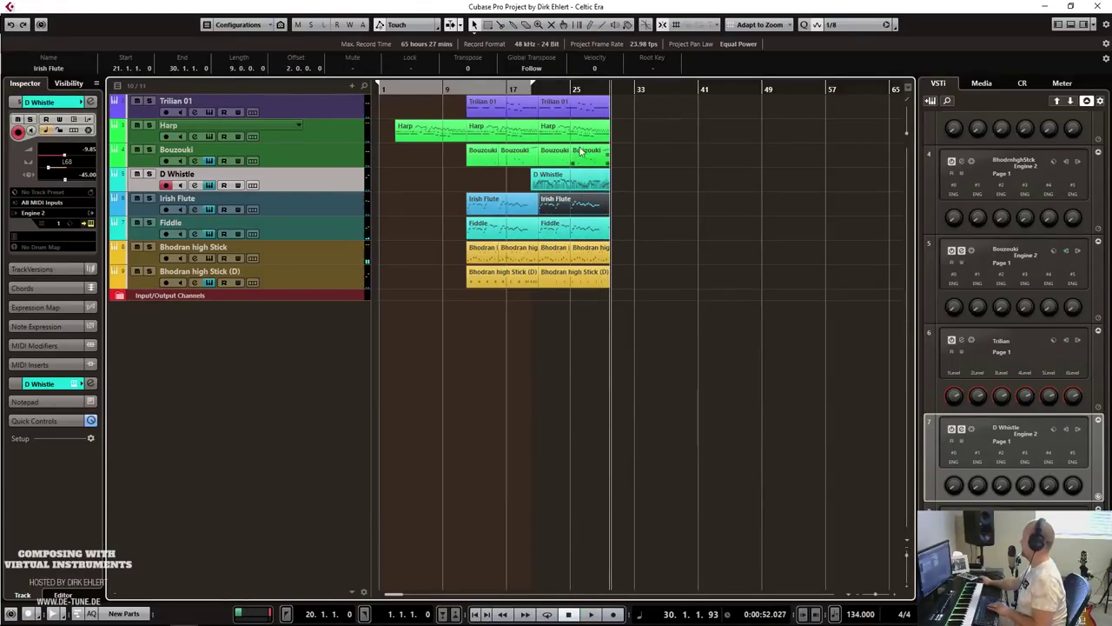
Open the last Fiddle part for note editing and show CC 11 (Expression) in the lower controller lane.
{"action": "double_click", "coordinate": [585, 225]}
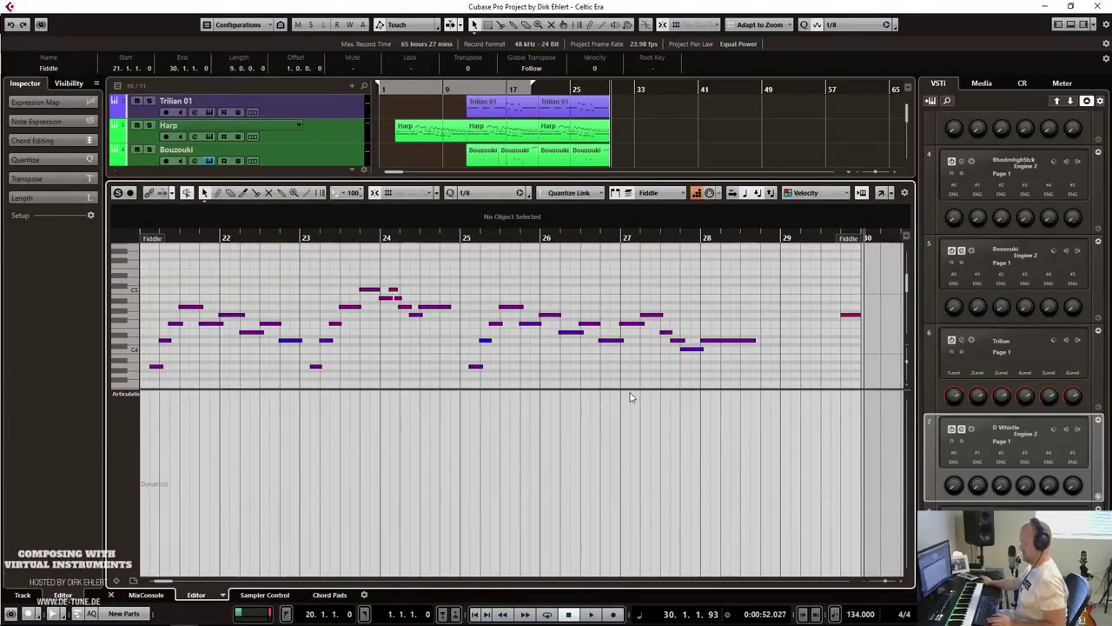
{"action": "left_click", "coordinate": [129, 492]}
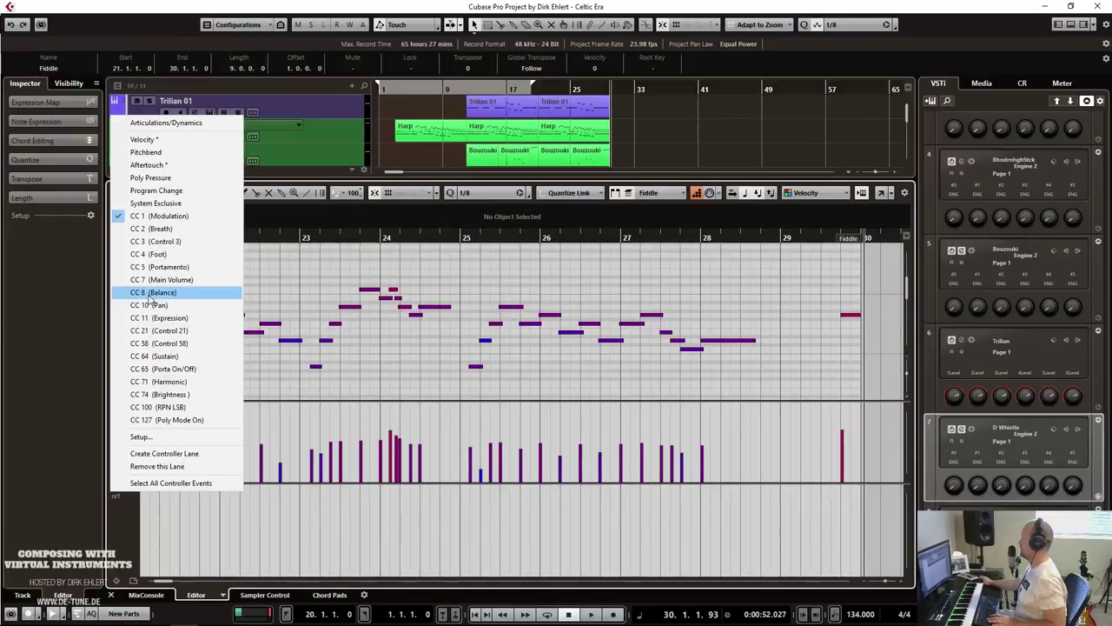
{"action": "left_click", "coordinate": [163, 321]}
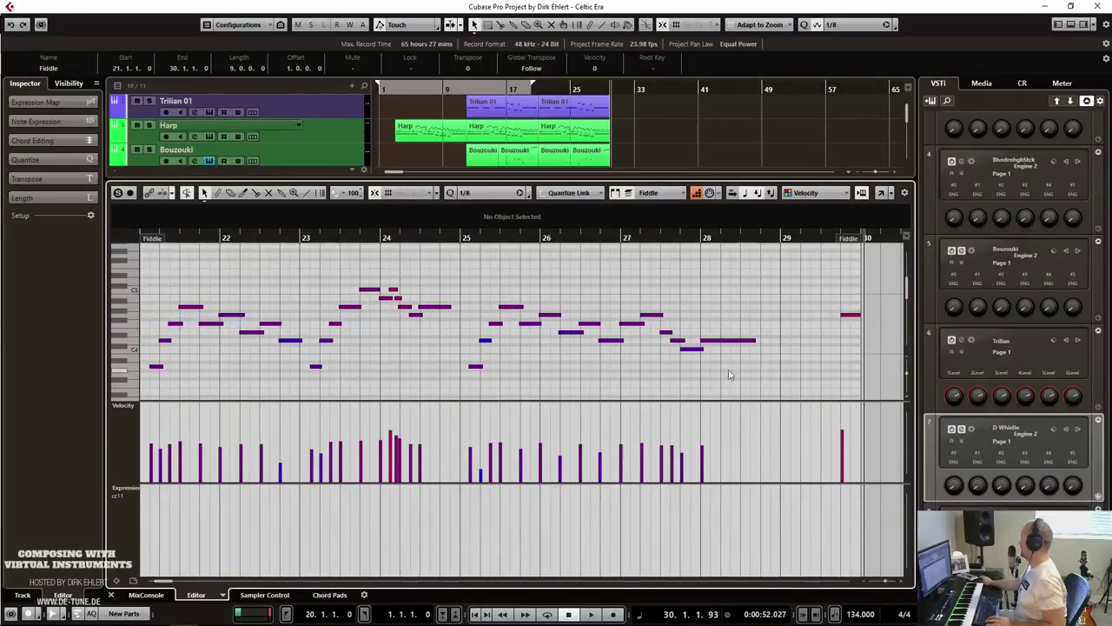
Rebuild the D4, E4, F4 notes before the G4 in bar 29 of the Fiddle part and lengthen them to overlap slightly.
{"action": "left_click", "coordinate": [851, 318]}
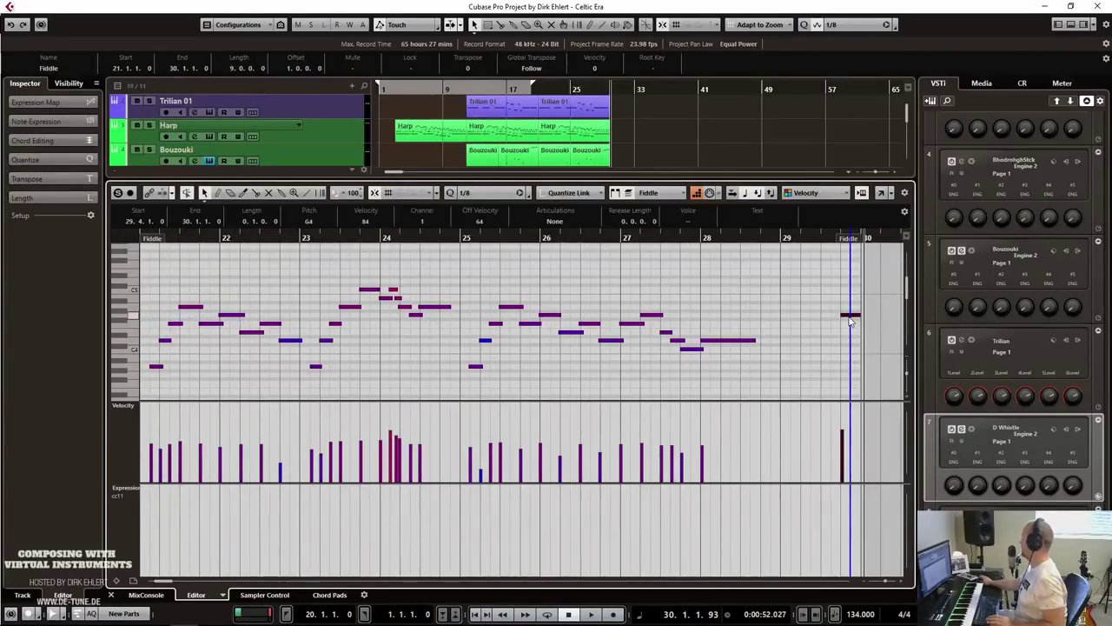
{"action": "scroll", "coordinate": [824, 327], "scroll_direction": "right", "scroll_amount": 3}
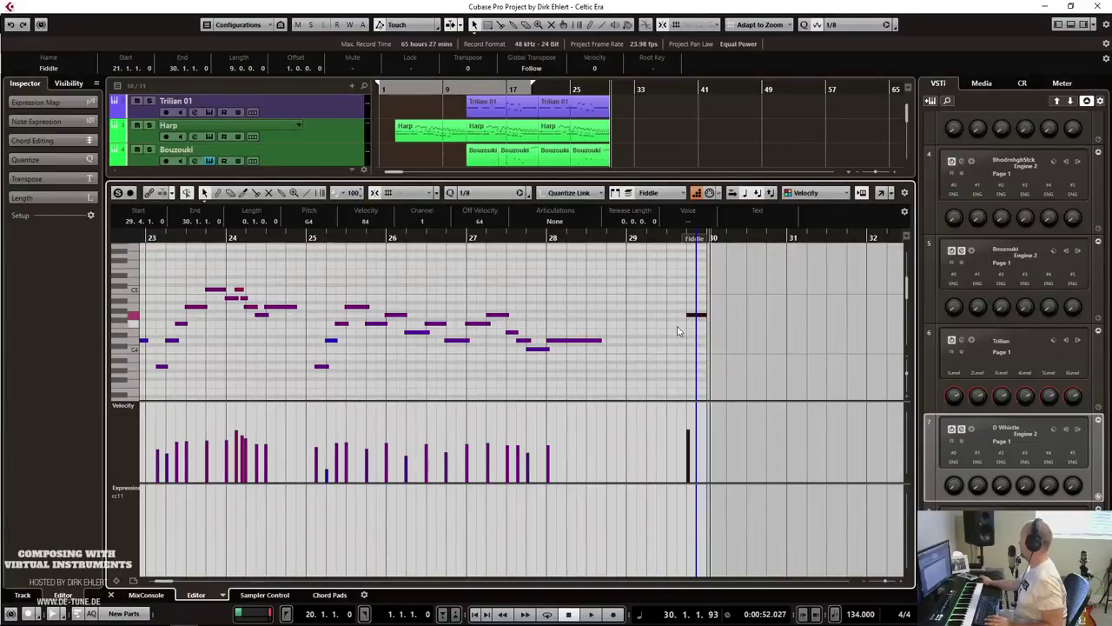
{"action": "left_click_drag", "start_coordinate": [694, 318], "coordinate": [632, 340]}
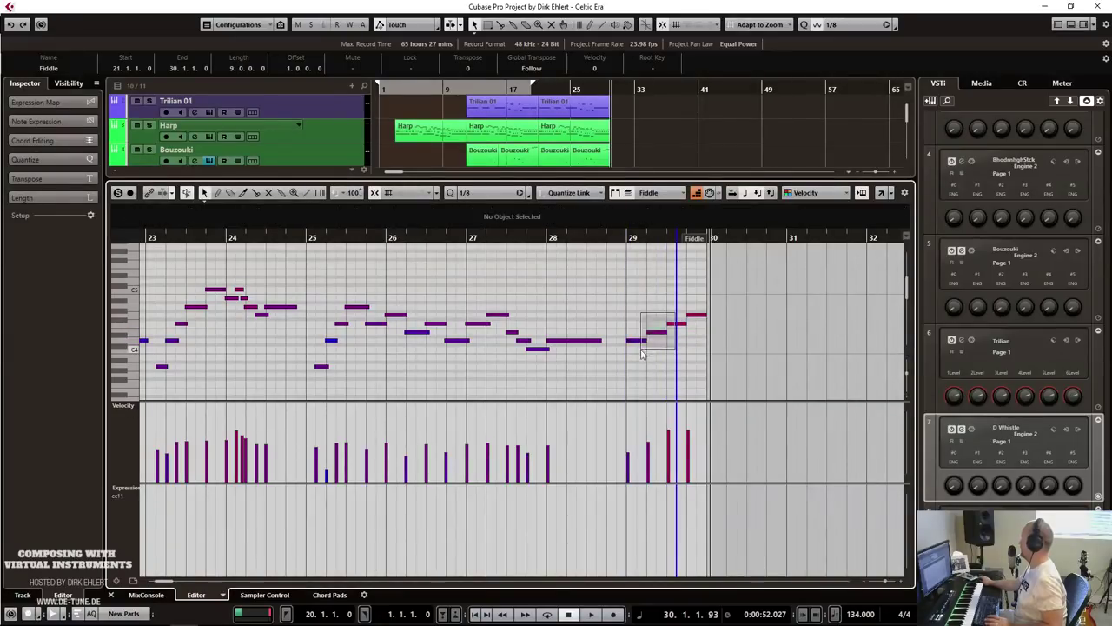
{"action": "left_click", "coordinate": [652, 348]}
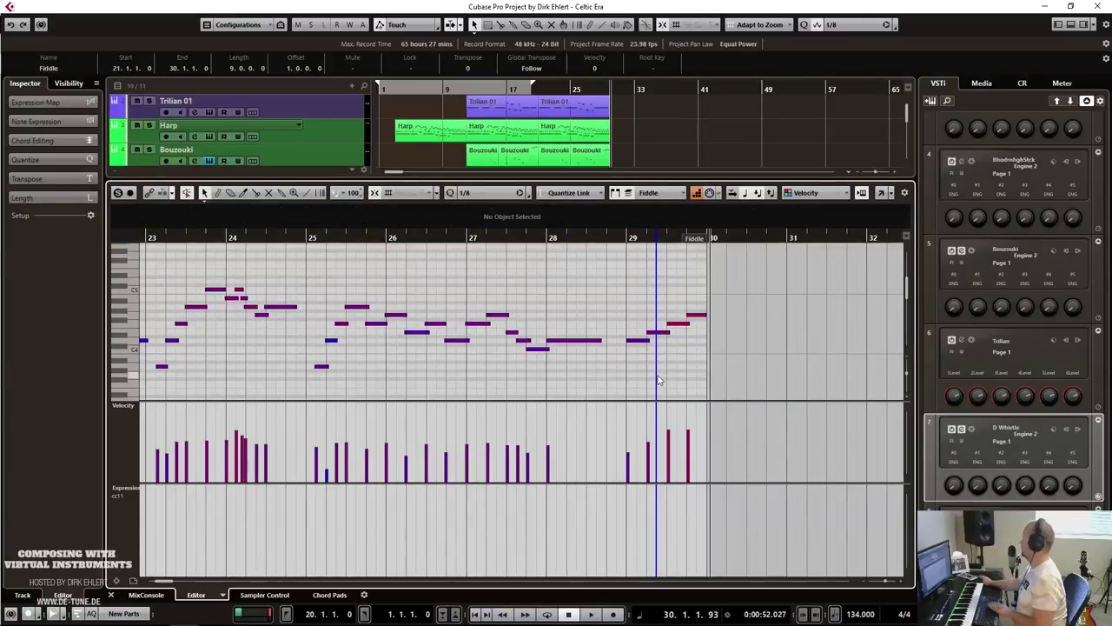
Listen to the fiddle's bar 29 run, lower the velocity of its last notes, replay it and close the note editor.
{"action": "key", "text": "space"}
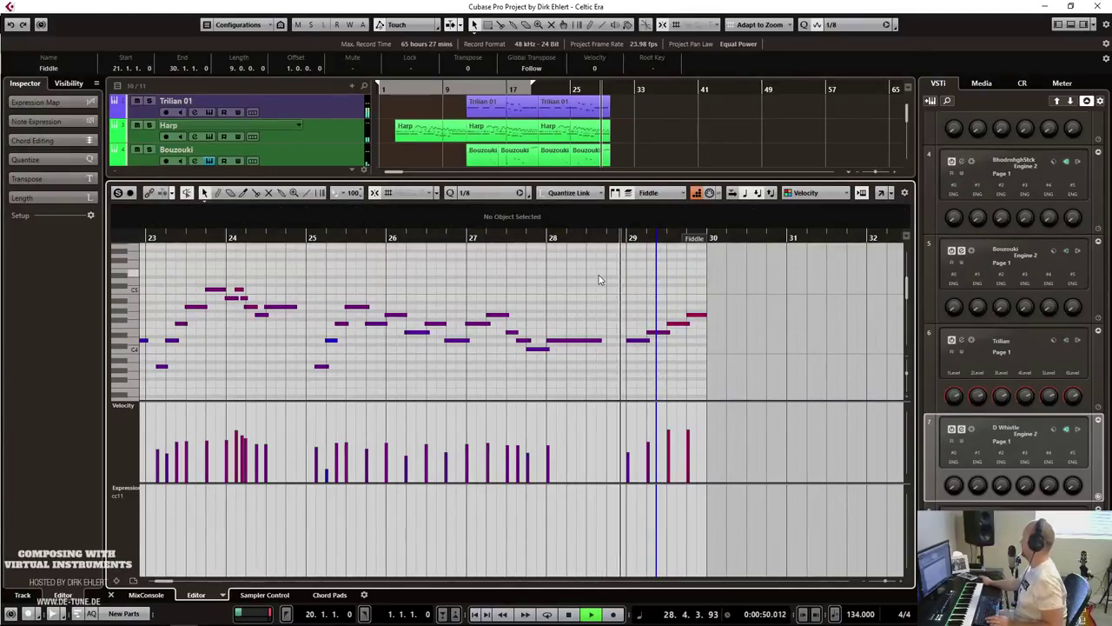
{"action": "key", "text": "space"}
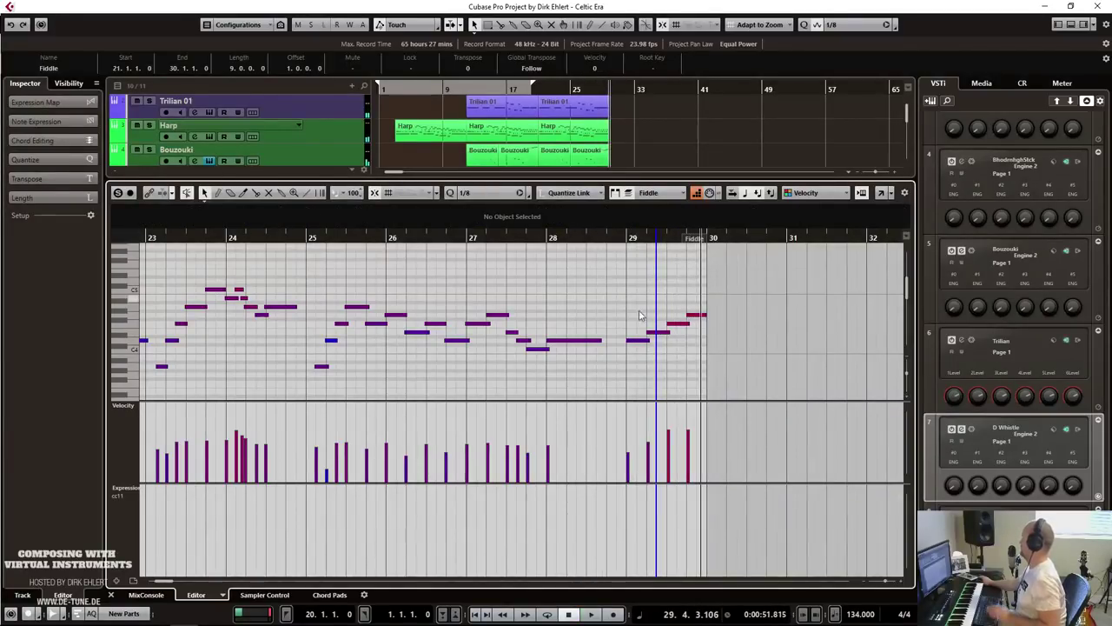
{"action": "left_click_drag", "start_coordinate": [675, 437], "coordinate": [683, 443]}
{"action": "left_click", "coordinate": [608, 239]}
{"action": "key", "text": "space"}
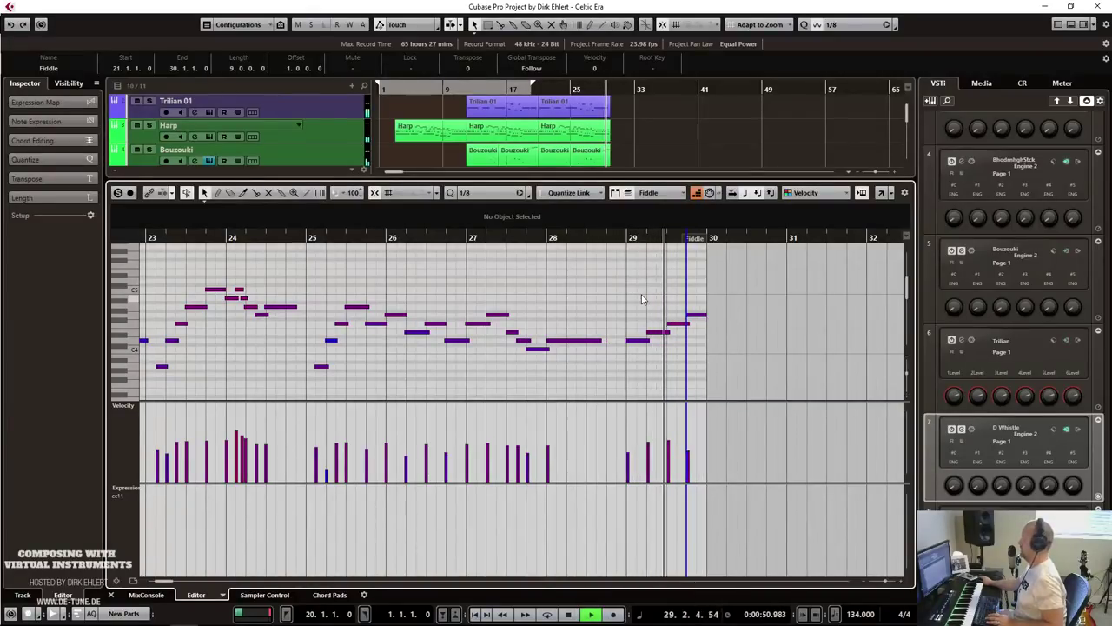
{"action": "key", "text": "space"}
{"action": "key", "text": "Return"}
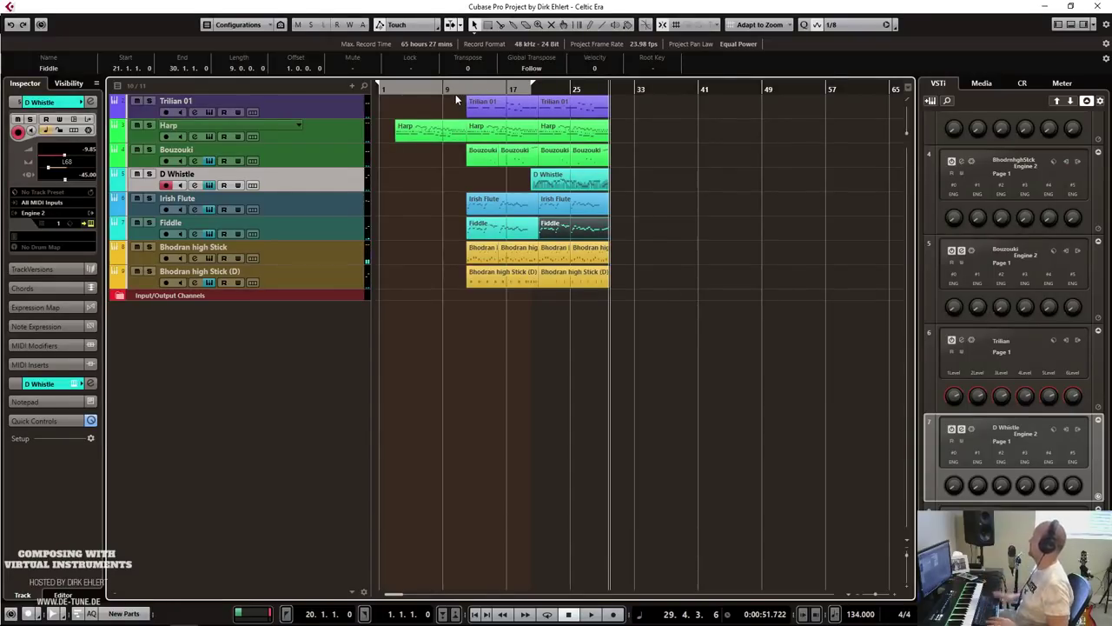
Set the left locator to bar 3 and play the arrangement from there.
{"action": "left_click", "coordinate": [396, 89]}
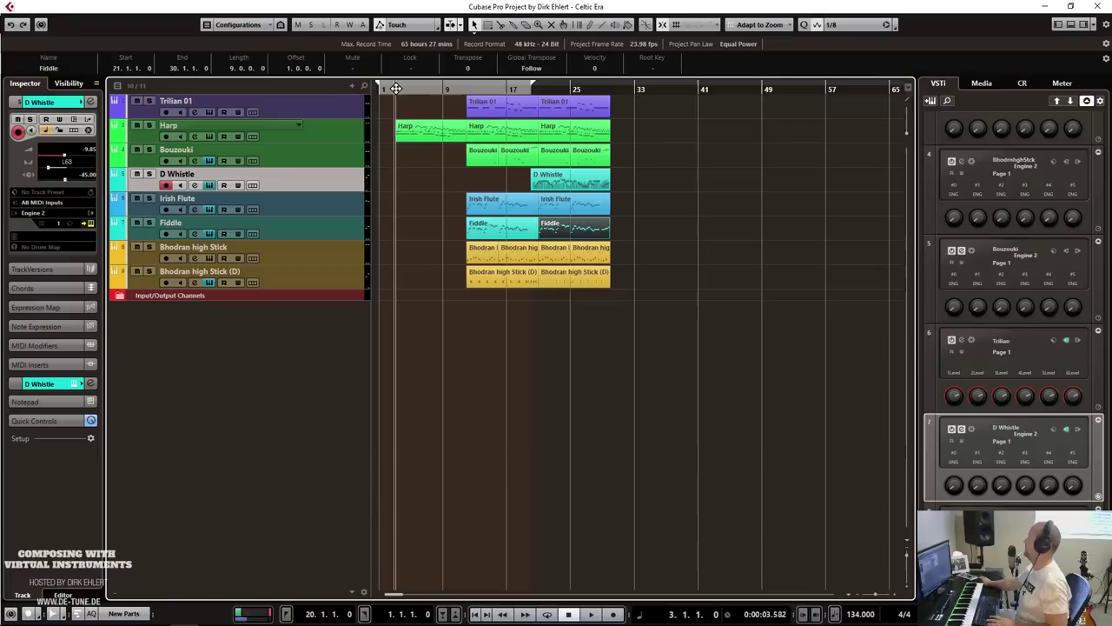
{"action": "left_click", "coordinate": [395, 89], "text": "ctrl"}
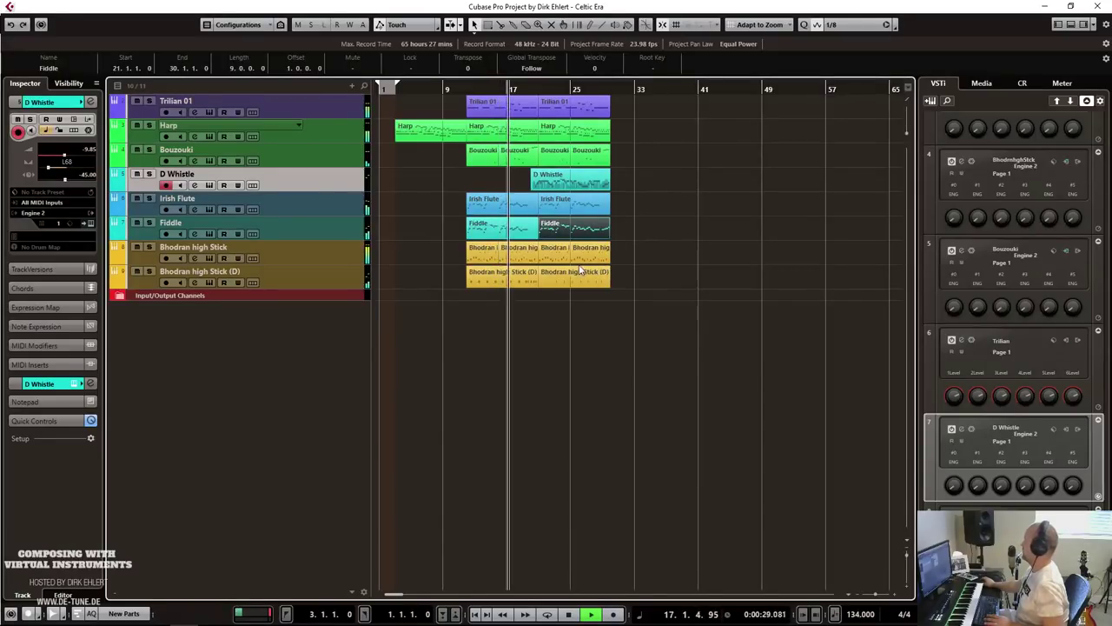
Rename the Bhodran high Stick (D) track as Era Med Tamb and stop playback at the end of the section.
{"action": "double_click", "coordinate": [227, 271]}
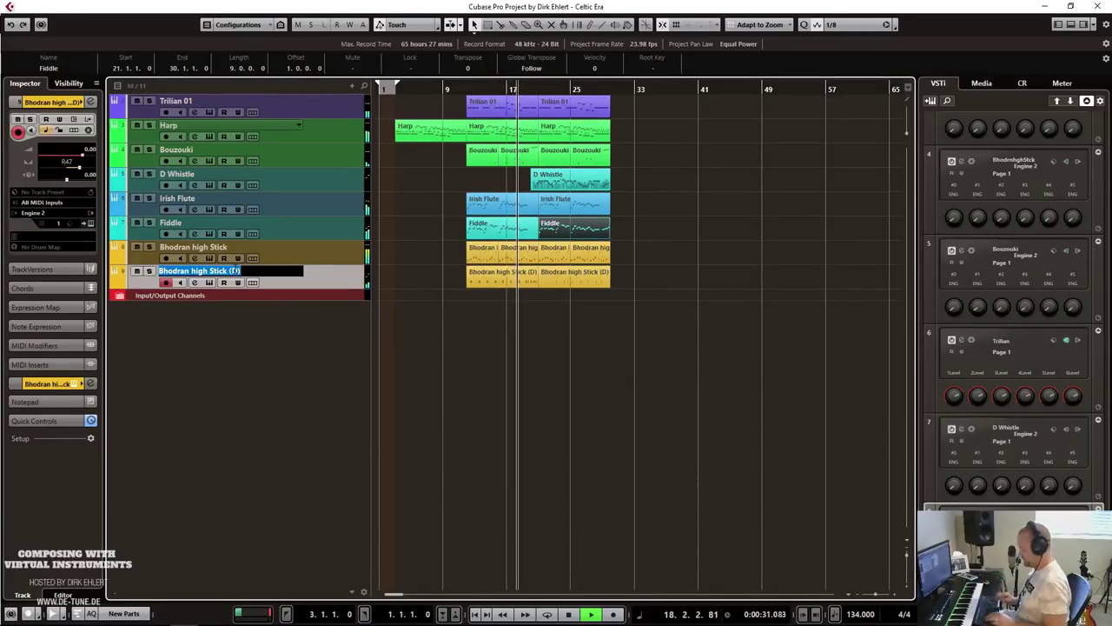
{"action": "type", "text": "Era Med"}
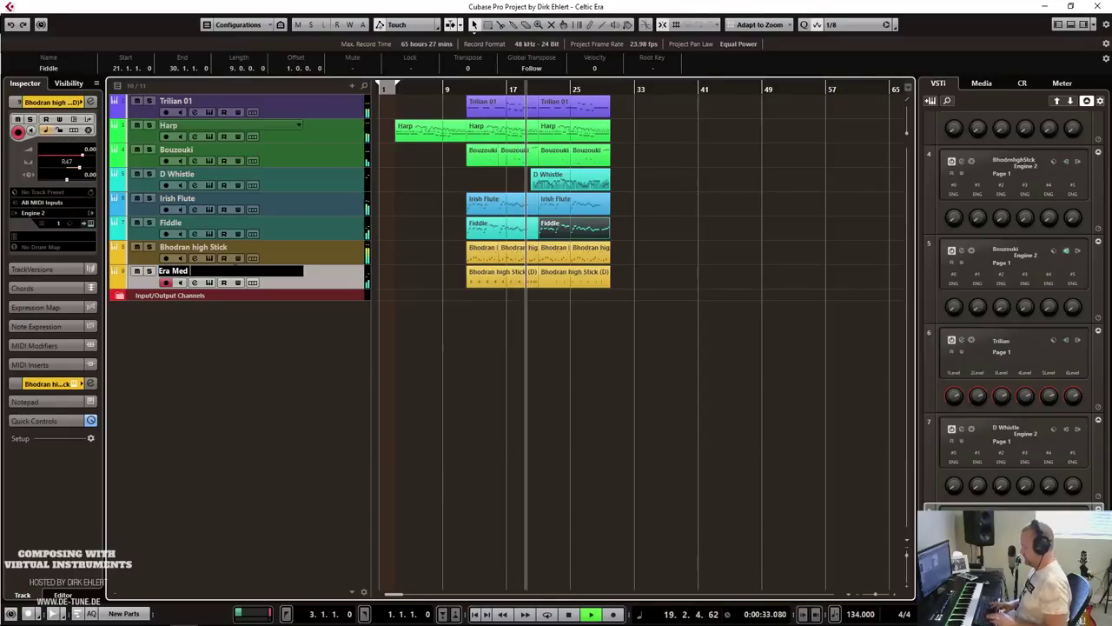
{"action": "type", "text": " Tamb"}
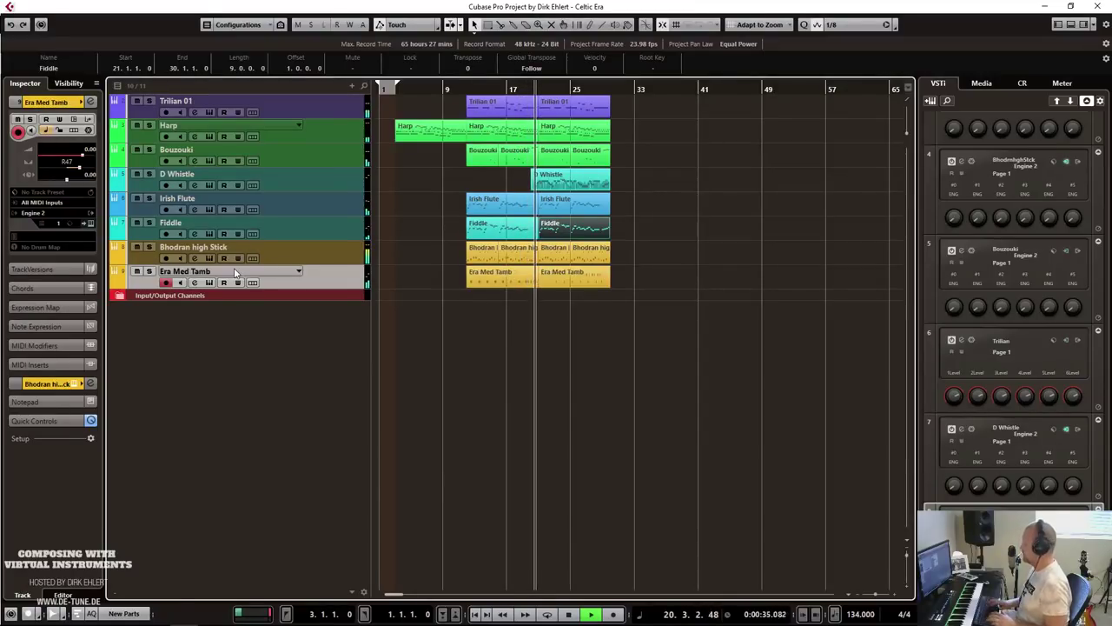
{"action": "key", "text": "Return"}
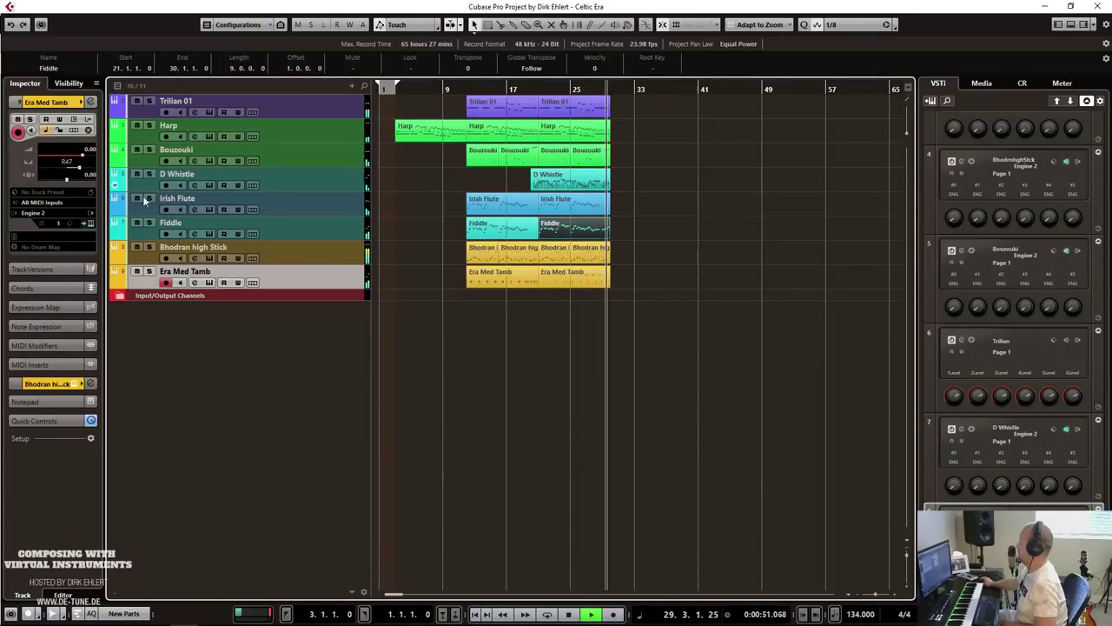
{"action": "key", "text": "space"}
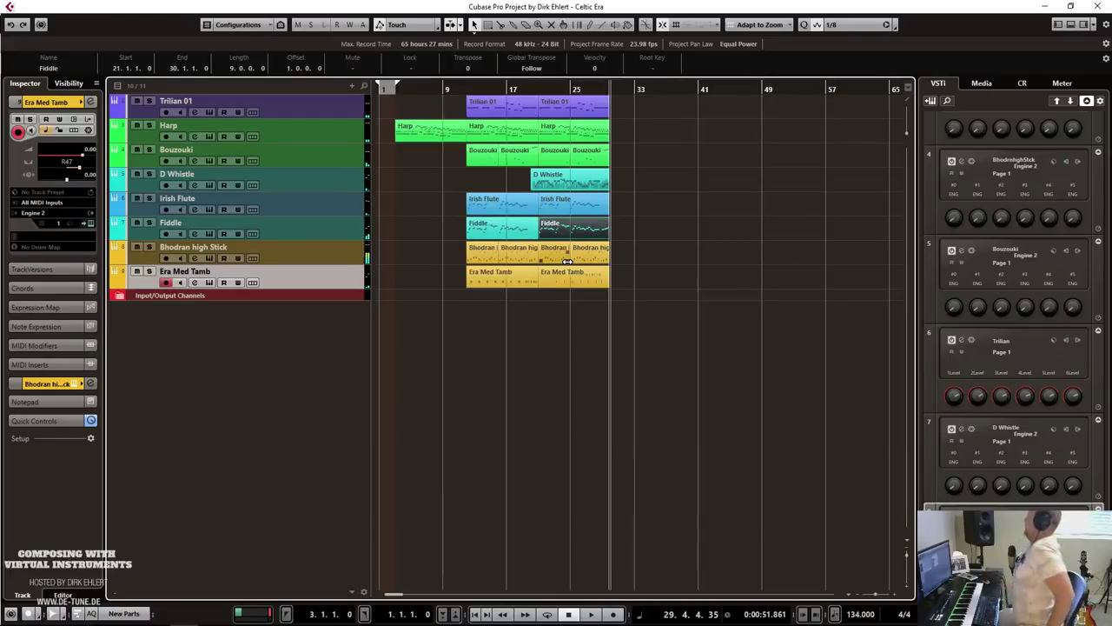
Duplicate the Bouzouki track and delete all the copied parts from the duplicate.
{"action": "left_click", "coordinate": [313, 149]}
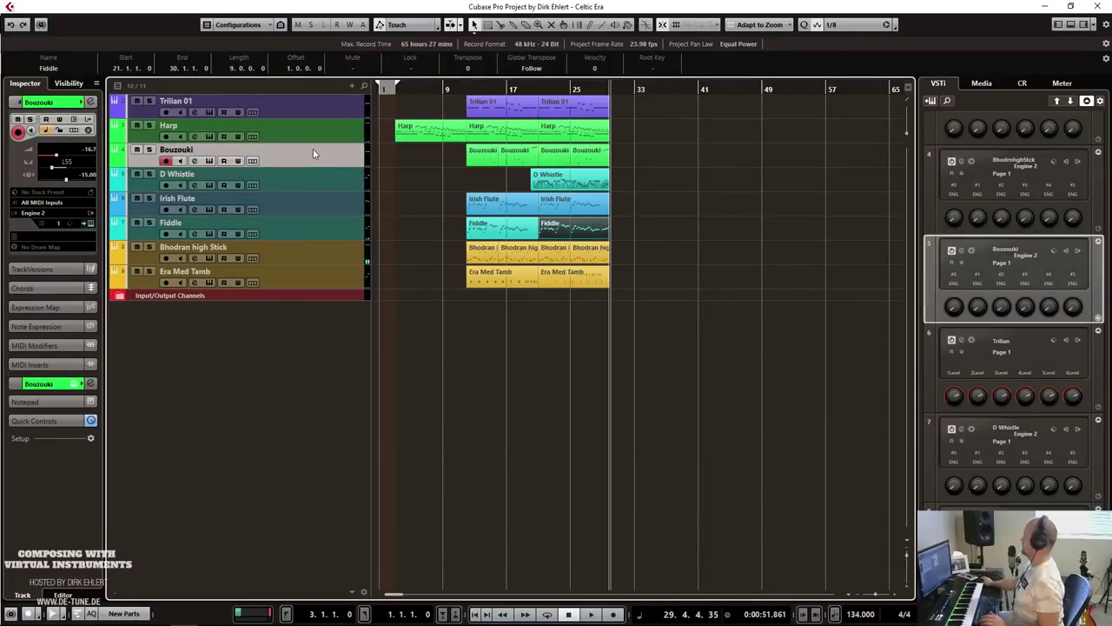
{"action": "right_click", "coordinate": [313, 149]}
{"action": "left_click", "coordinate": [363, 186]}
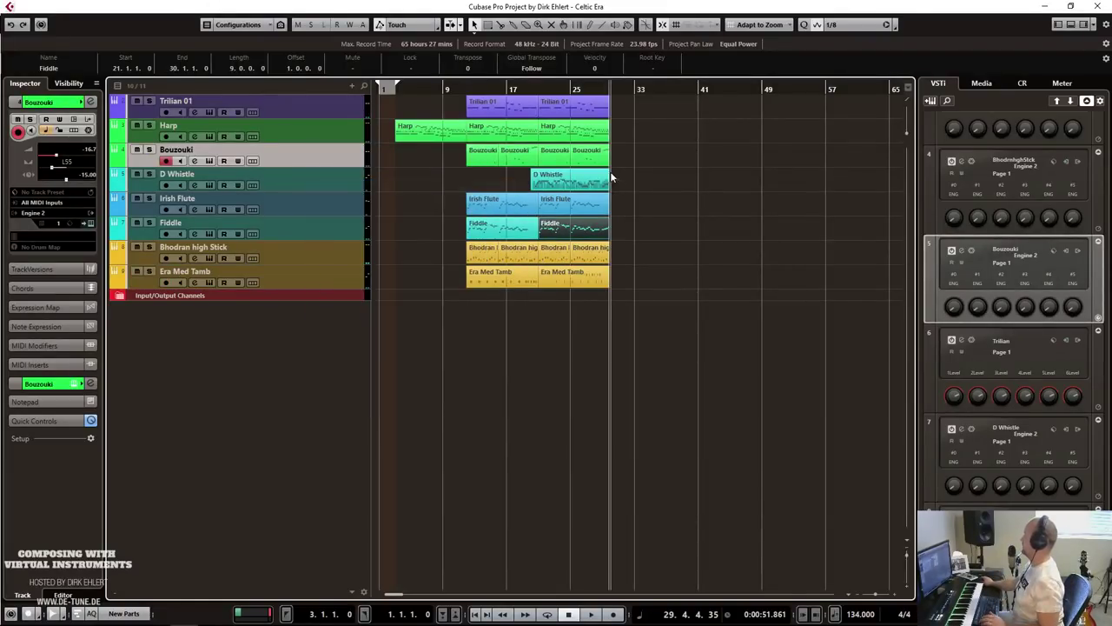
{"action": "left_click", "coordinate": [522, 180]}
{"action": "key", "text": "Delete"}
{"action": "left_click", "coordinate": [557, 180]}
{"action": "left_click_drag", "start_coordinate": [641, 192], "coordinate": [449, 174]}
{"action": "key", "text": "Delete"}
Rename the original Bouzouki track as Bouzouki Strums and the duplicate as Bouzouki.
{"action": "left_click", "coordinate": [207, 184]}
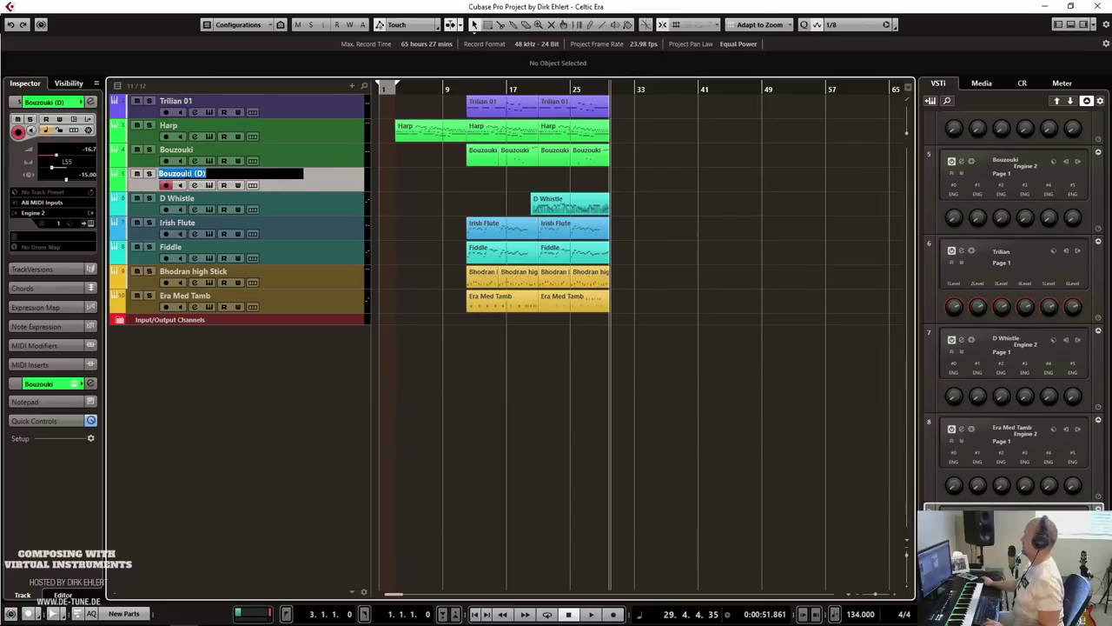
{"action": "key", "text": "shift+Tab"}
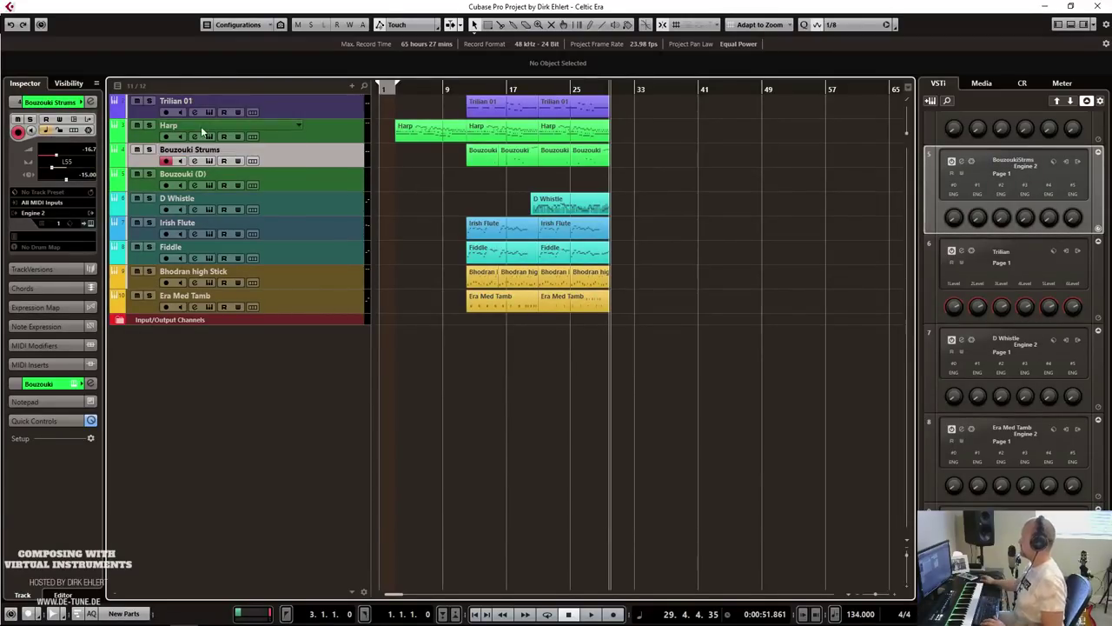
{"action": "double_click", "coordinate": [196, 174]}
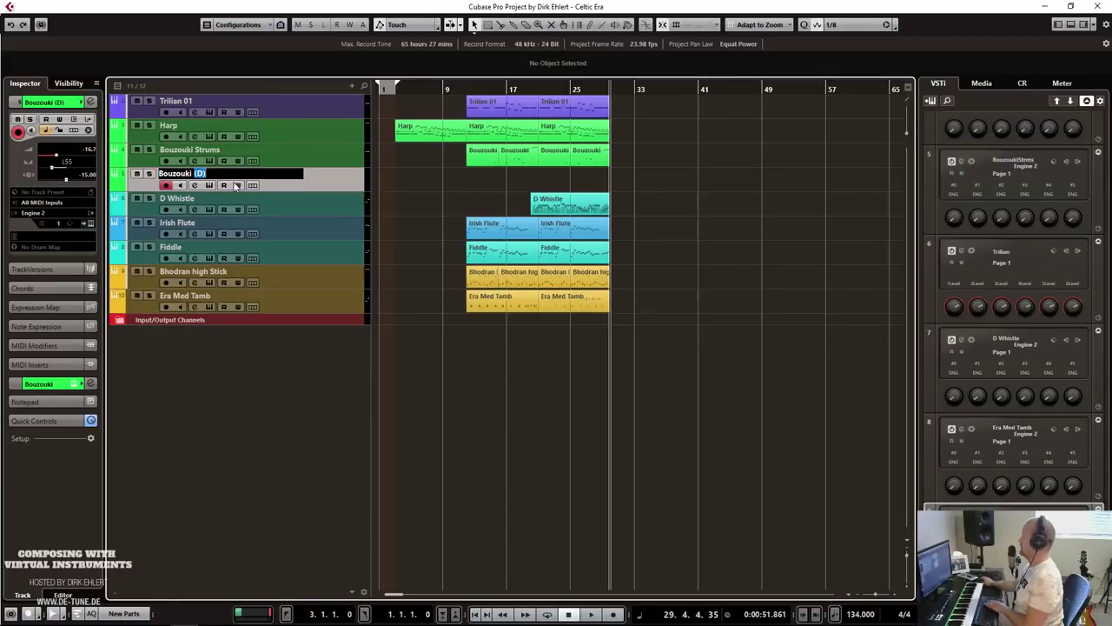
Load the Celtic Era Irish Bouzouki string patch in the new Bouzouki track's instrument and close its window.
{"action": "left_click", "coordinate": [90, 224]}
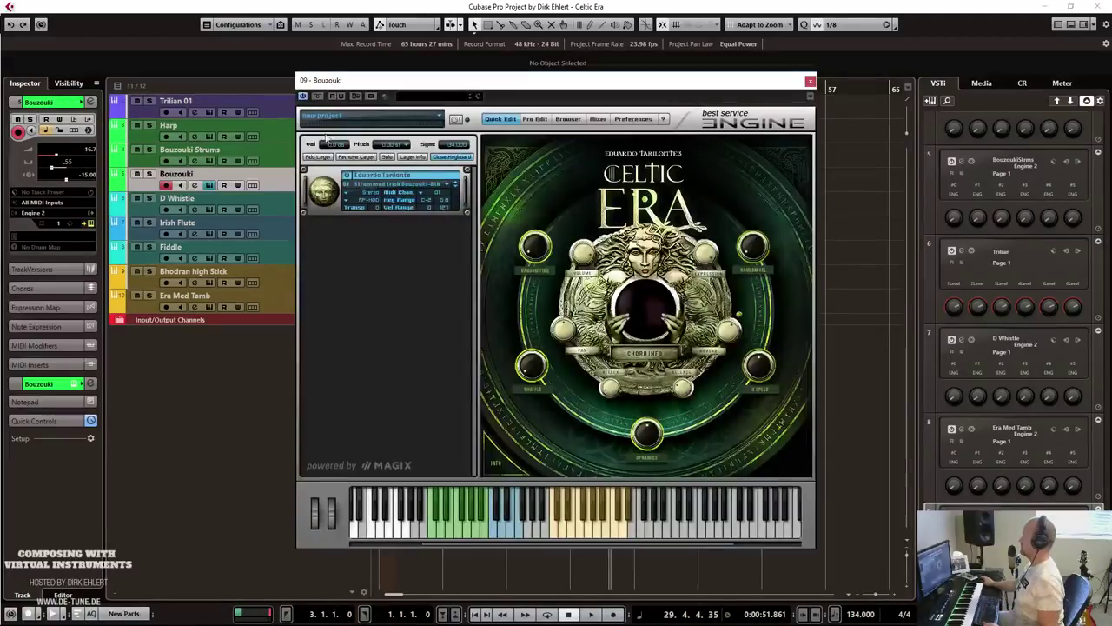
{"action": "left_click", "coordinate": [386, 187]}
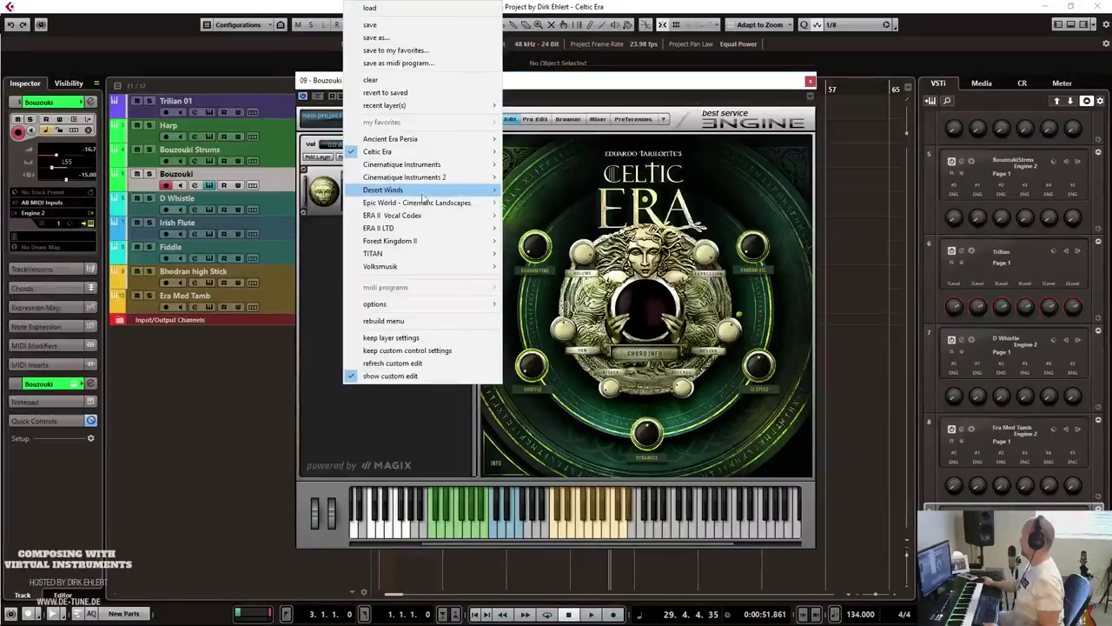
{"action": "mouse_move", "coordinate": [409, 151]}
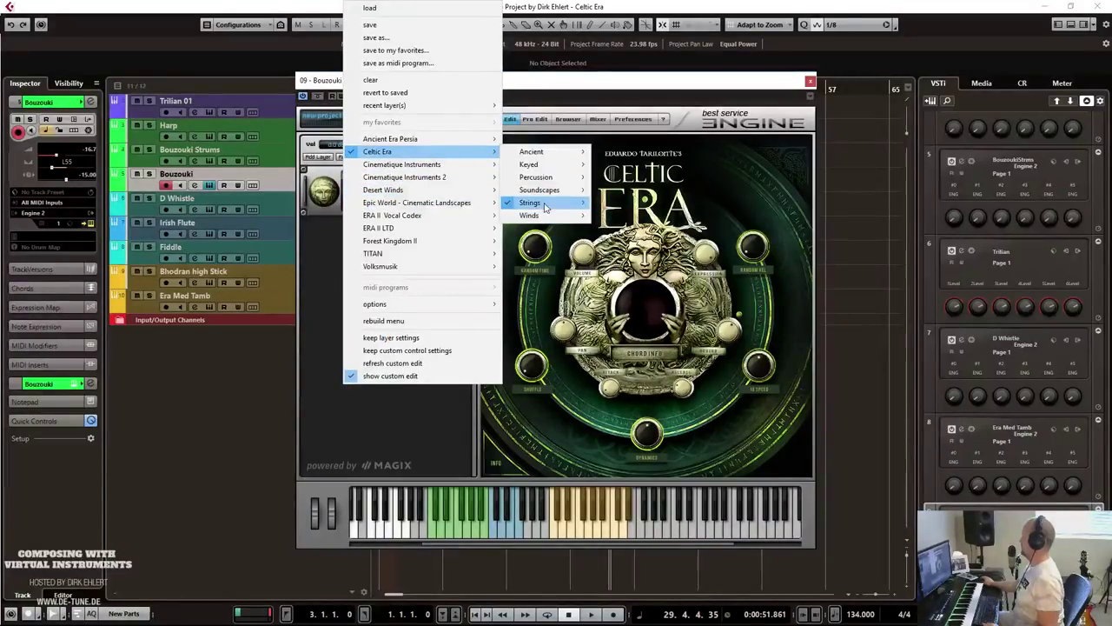
{"action": "mouse_move", "coordinate": [540, 203]}
{"action": "mouse_move", "coordinate": [648, 243]}
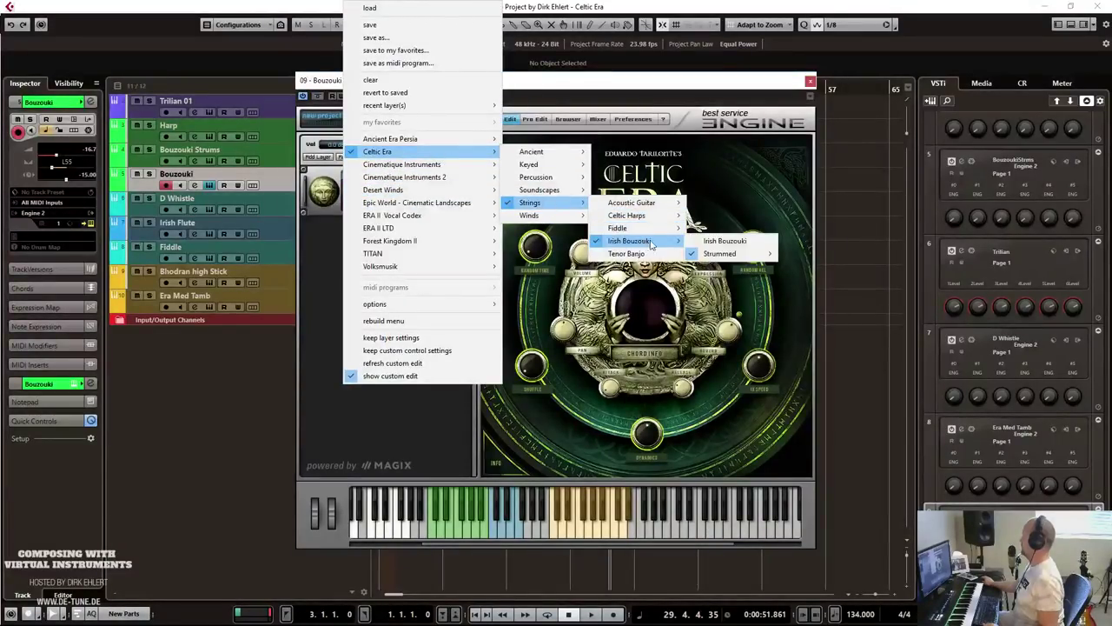
{"action": "left_click", "coordinate": [705, 246]}
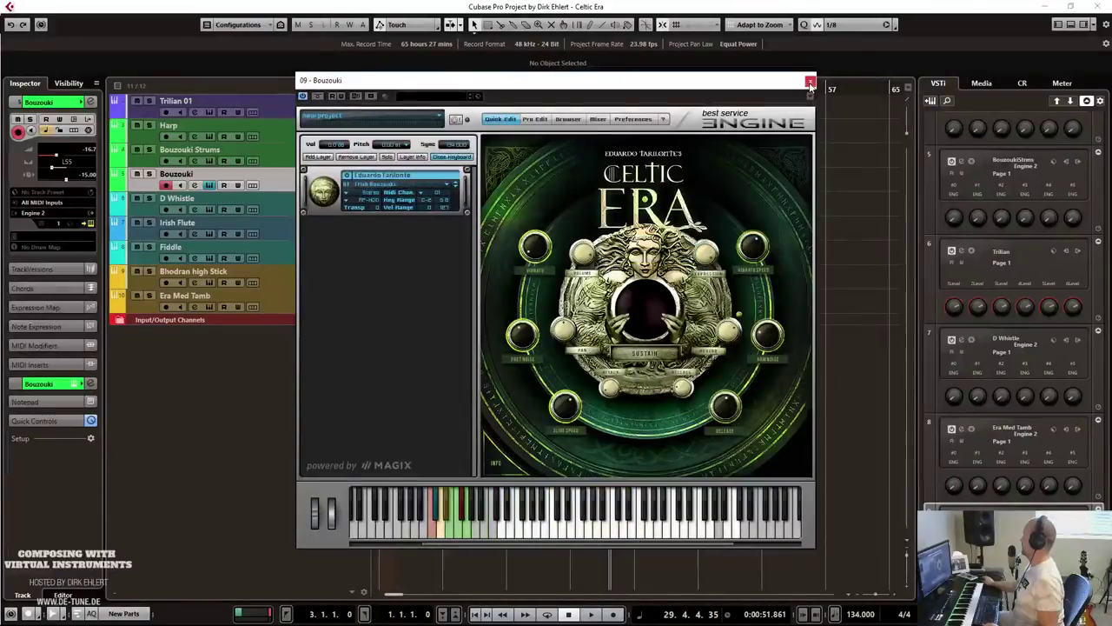
{"action": "left_click", "coordinate": [810, 84]}
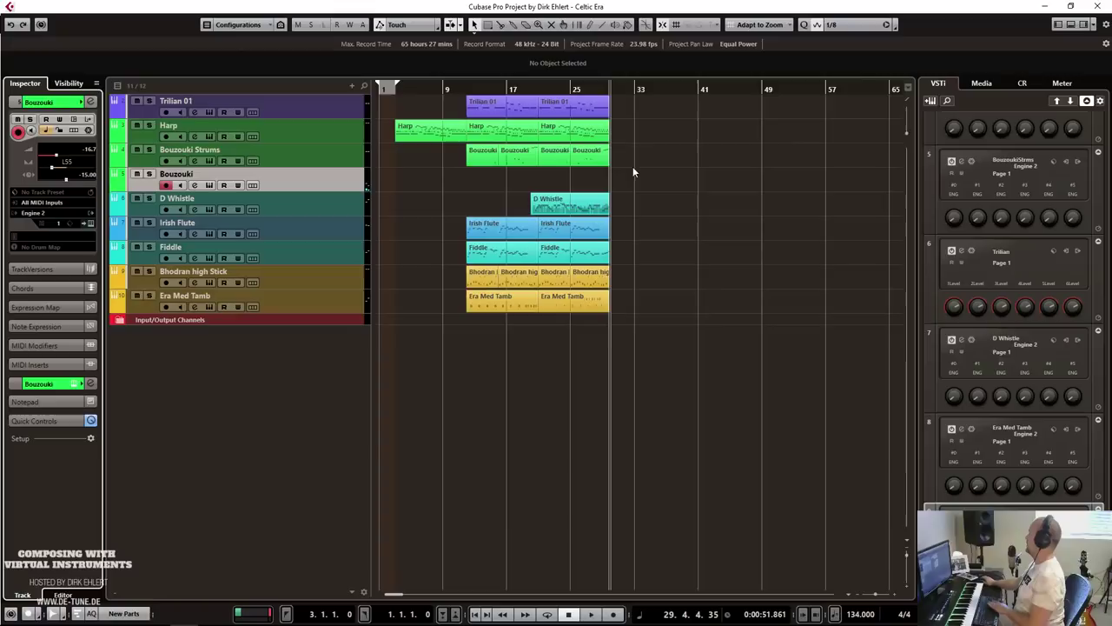
Check the last Bouzouki Strums part, add a part from bar 25 to 30 on the new Bouzouki track and open its notes.
{"action": "double_click", "coordinate": [591, 156]}
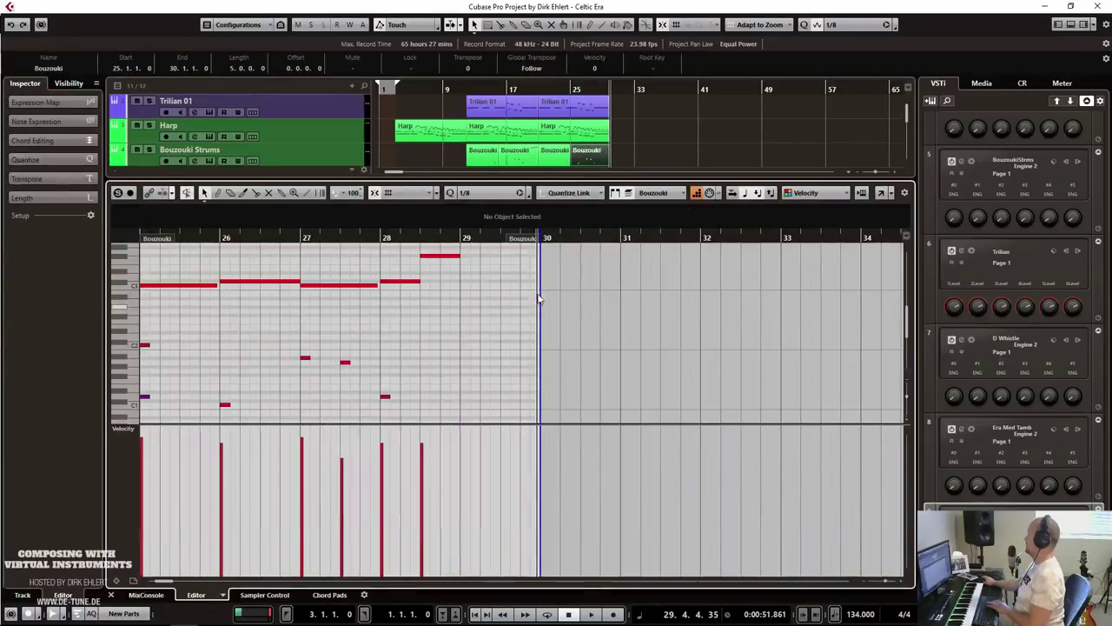
{"action": "key", "text": "Return"}
{"action": "left_click", "coordinate": [571, 91]}
{"action": "left_click_drag", "start_coordinate": [607, 162], "coordinate": [609, 187]}
{"action": "key", "text": "Return"}
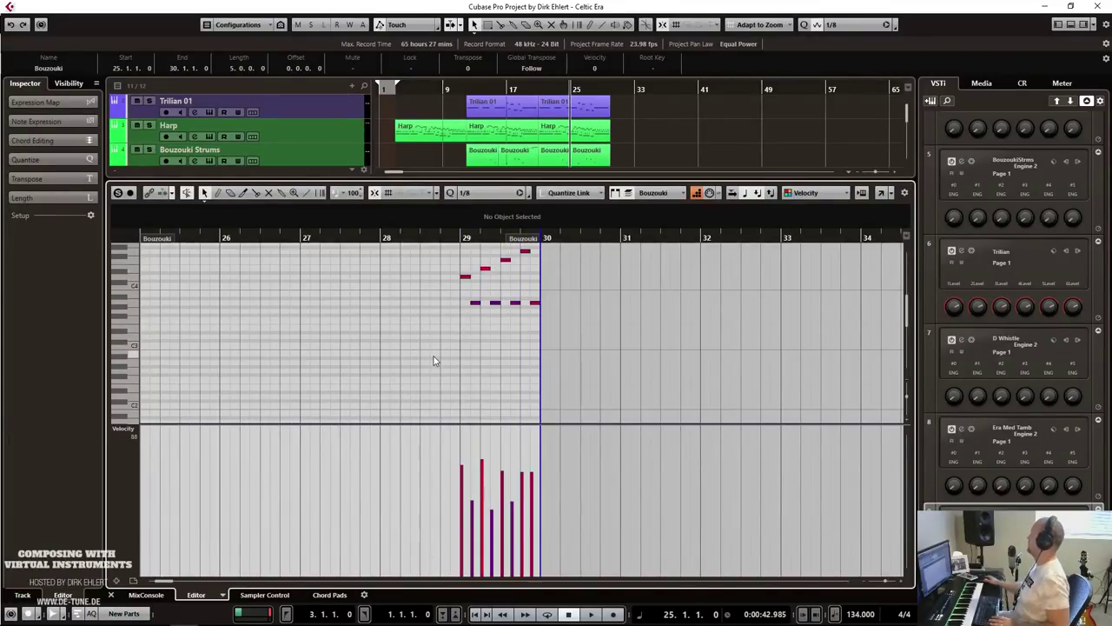
Try deleting all the Bouzouki run's notes in bar 29, undo the deletion and close the note editor.
{"action": "scroll", "coordinate": [443, 338], "scroll_direction": "up", "scroll_amount": 3}
{"action": "left_click_drag", "start_coordinate": [404, 280], "coordinate": [546, 388]}
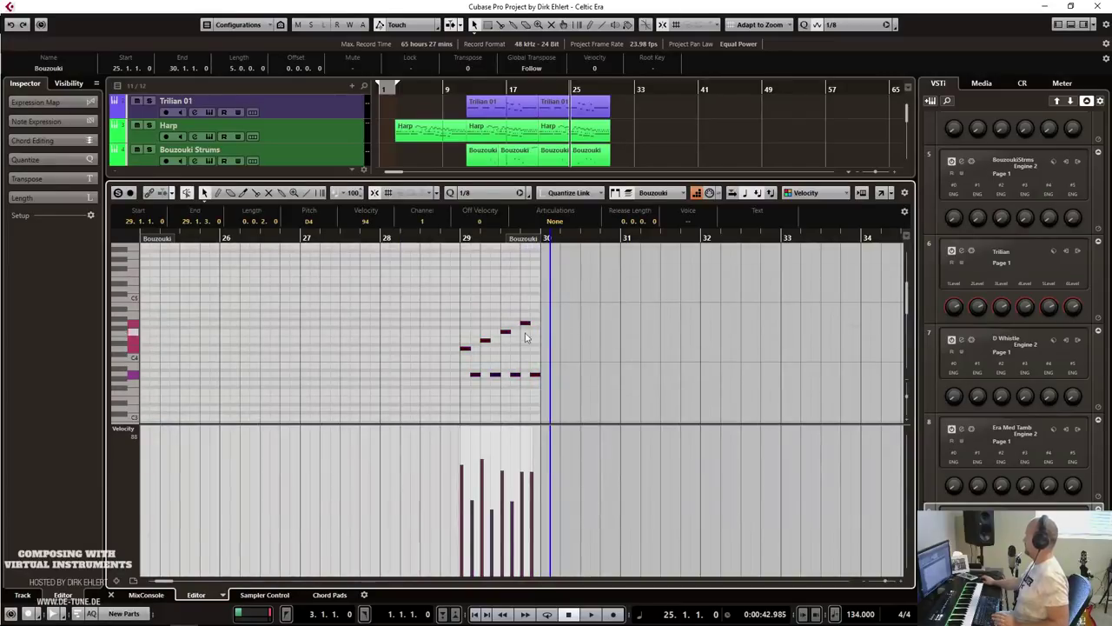
{"action": "key", "text": "Delete"}
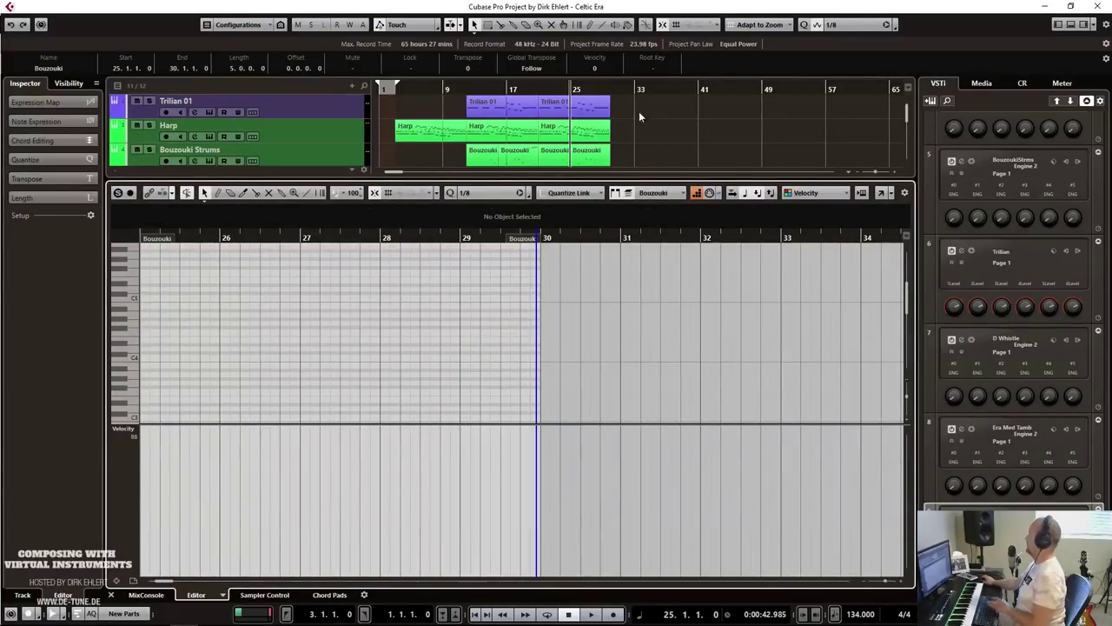
{"action": "key", "text": "ctrl+z"}
{"action": "key", "text": "ctrl+e"}
Set the Bouzouki track's volume to -10.7 and its pan to L30 while playing the section.
{"action": "key", "text": "space"}
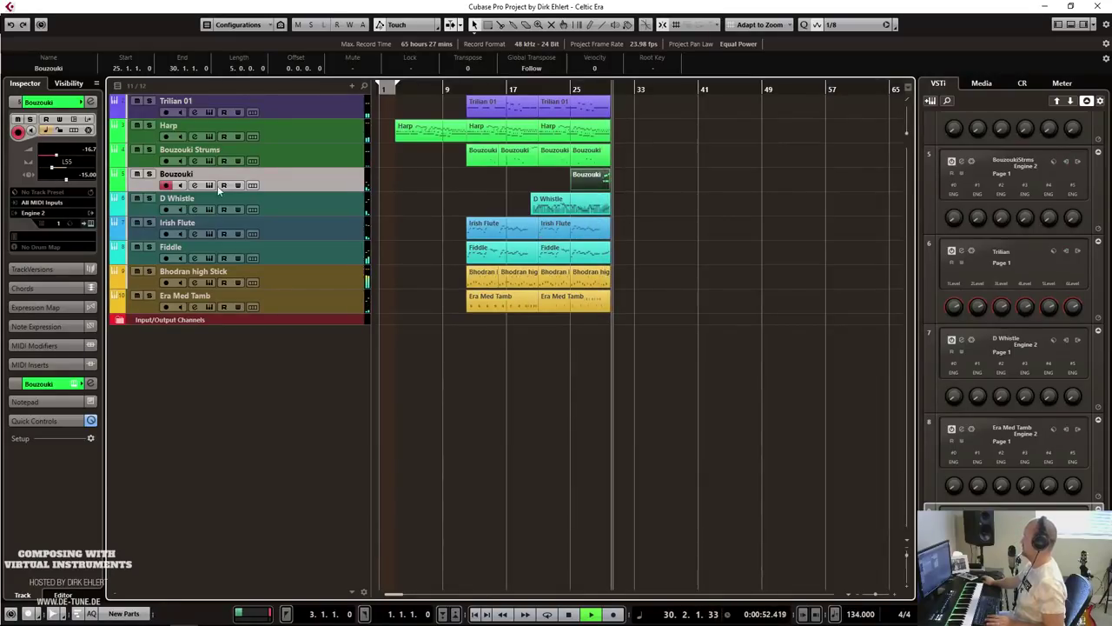
{"action": "left_click_drag", "start_coordinate": [59, 158], "coordinate": [63, 158]}
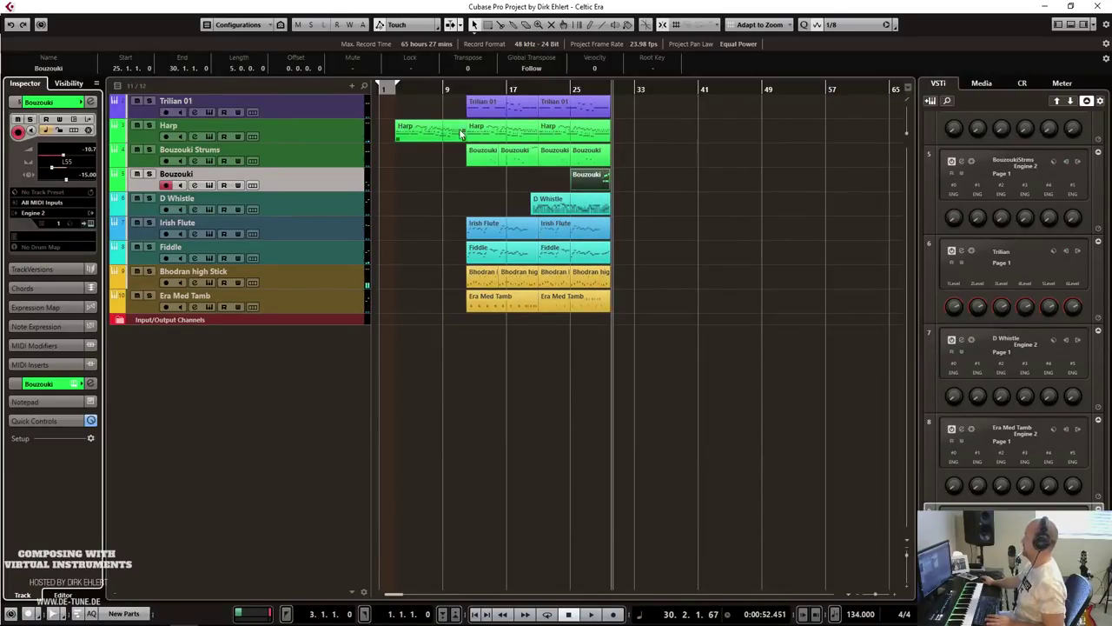
{"action": "left_click", "coordinate": [562, 102]}
{"action": "key", "text": "space"}
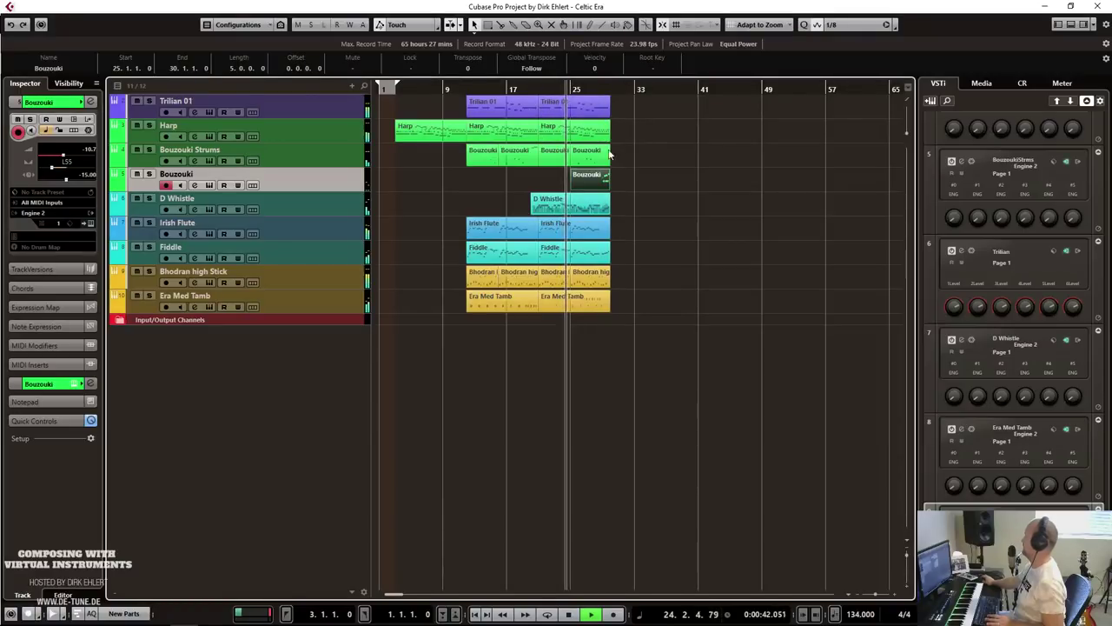
{"action": "left_click_drag", "start_coordinate": [66, 174], "coordinate": [59, 171]}
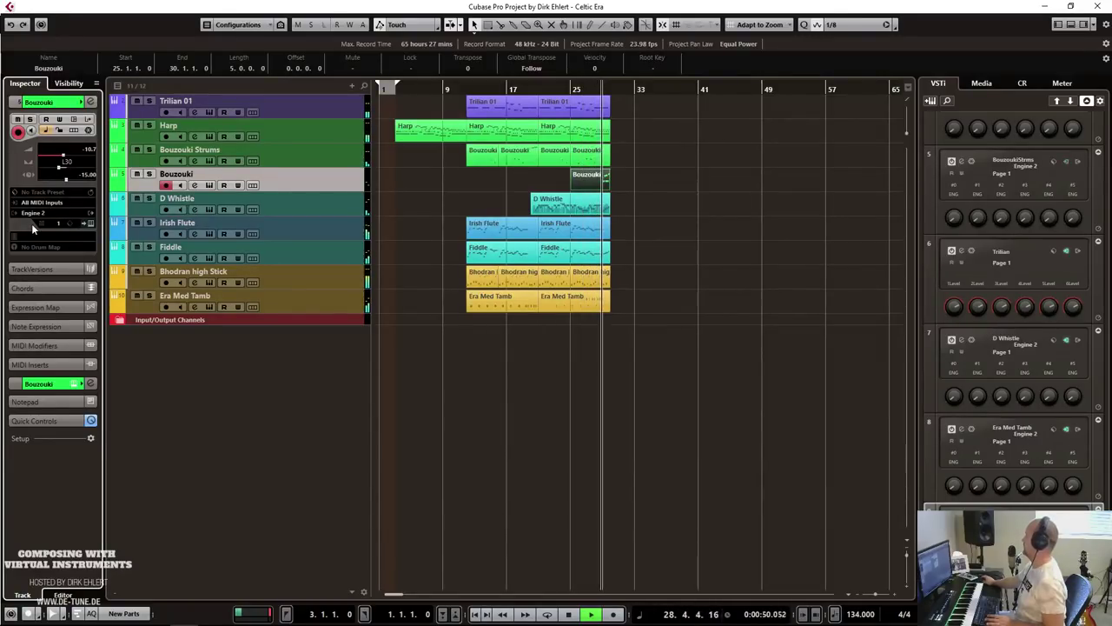
{"action": "key", "text": "space"}
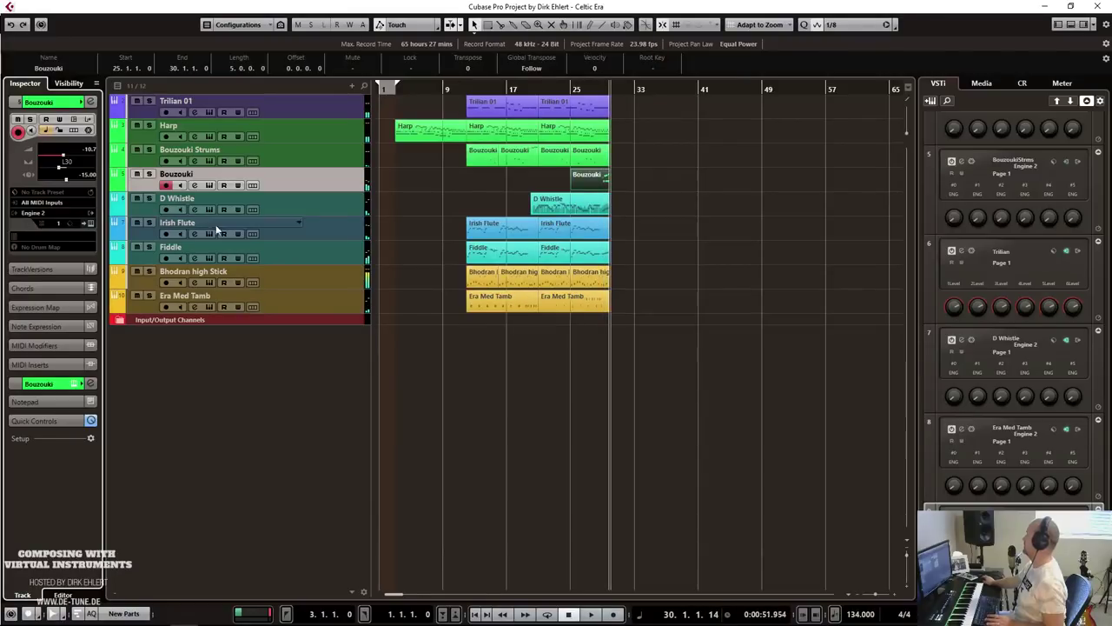
Draw a rising velocity ramp over the last three upper Bouzouki notes in bar 29, then audition the run alone and in the arrangement.
{"action": "double_click", "coordinate": [599, 178]}
{"action": "left_click_drag", "start_coordinate": [481, 453], "coordinate": [522, 438]}
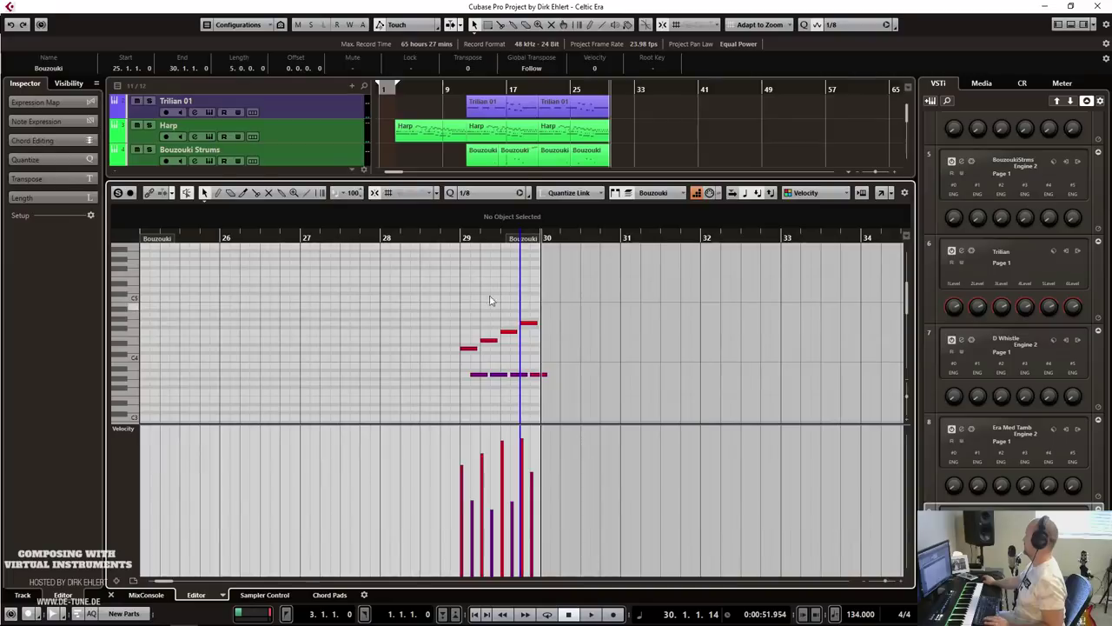
{"action": "left_click", "coordinate": [454, 238]}
{"action": "key", "text": "space"}
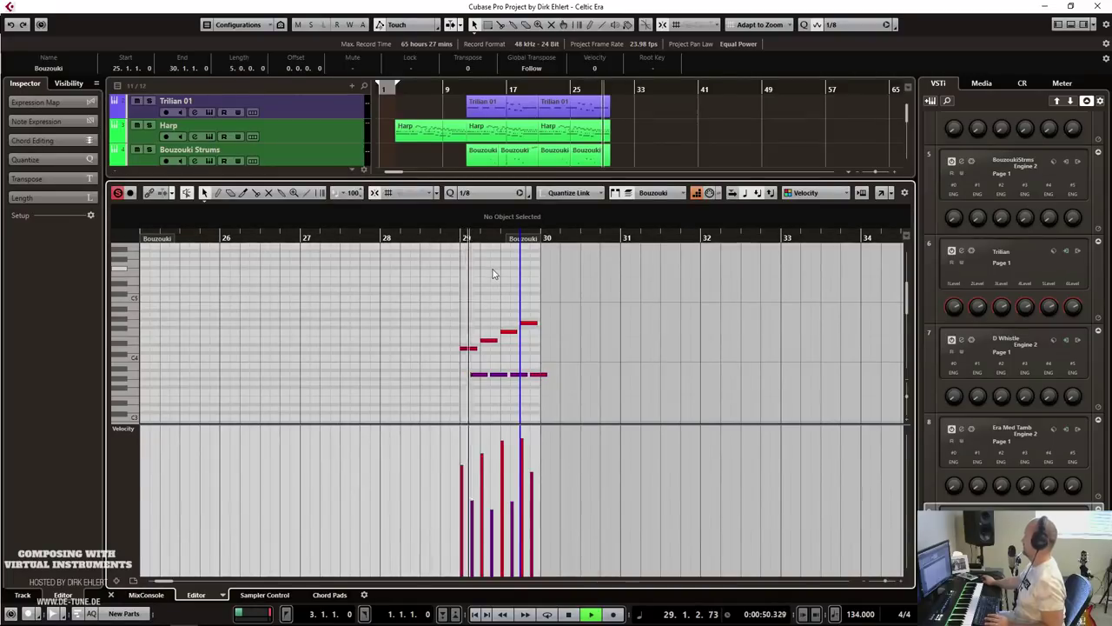
{"action": "key", "text": "space"}
{"action": "key", "text": "ctrl+alt+e"}
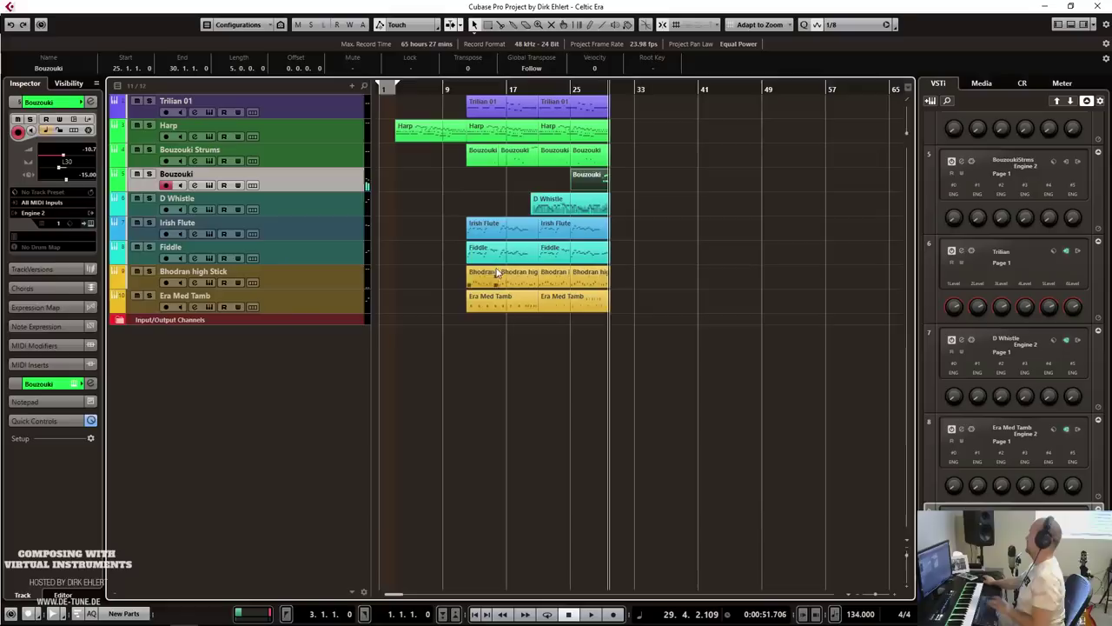
{"action": "left_click", "coordinate": [569, 92]}
{"action": "key", "text": "space"}
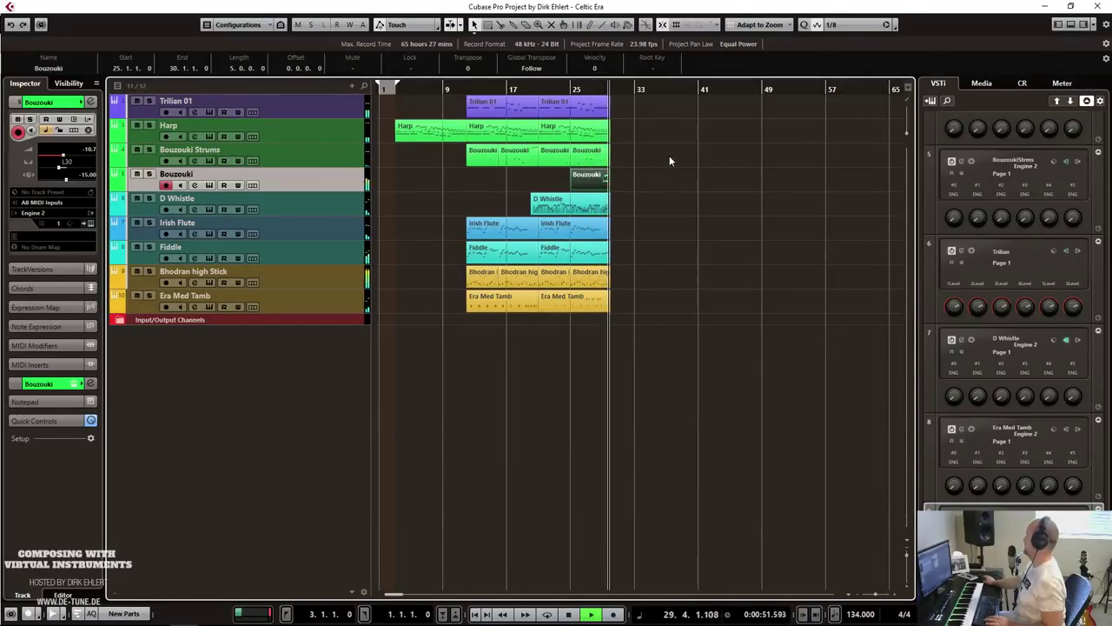
In the last Bhodran high Stick part, delete the notes beyond bar 29, ramp bar 29's velocities upward and play the section.
{"action": "double_click", "coordinate": [598, 276]}
{"action": "left_click_drag", "start_coordinate": [543, 277], "coordinate": [835, 400]}
{"action": "key", "text": "Delete"}
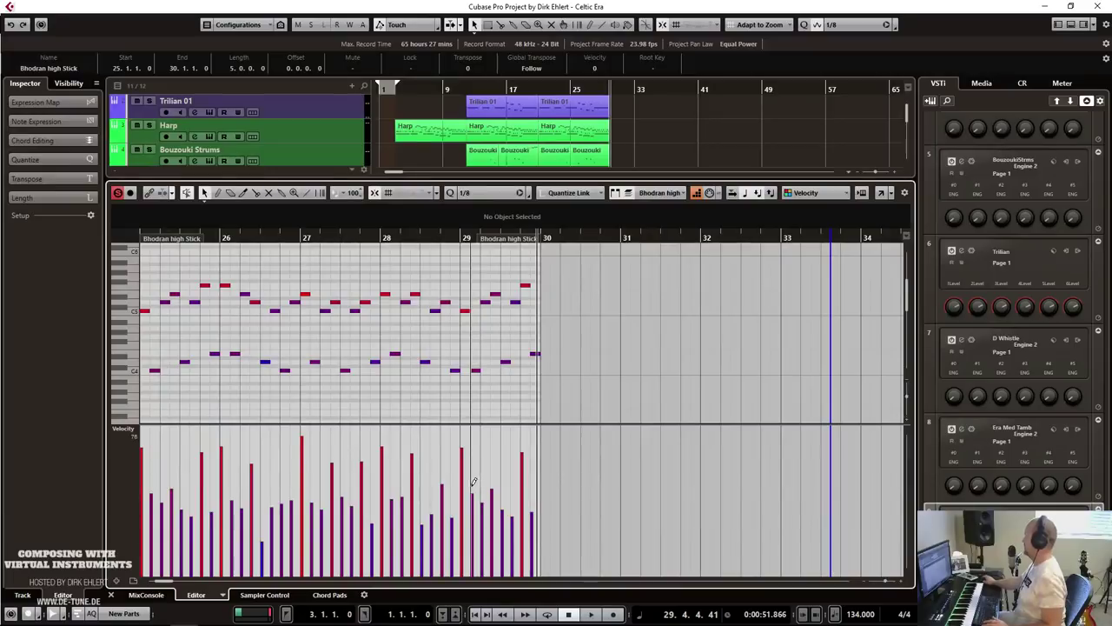
{"action": "left_click_drag", "start_coordinate": [475, 493], "coordinate": [534, 435]}
{"action": "key", "text": "space"}
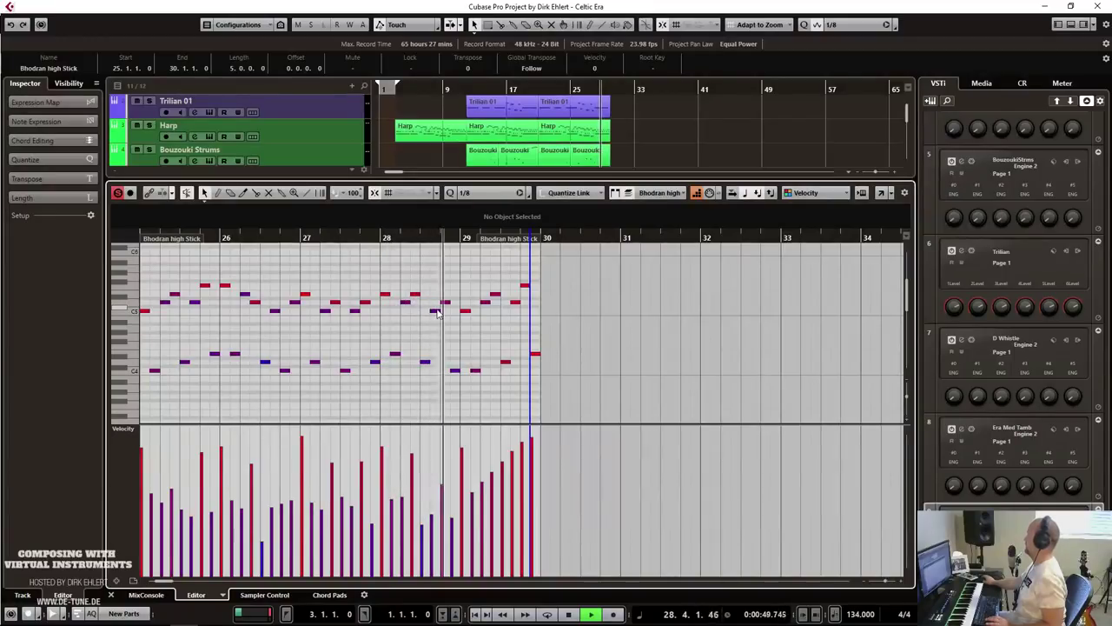
{"action": "key", "text": "space"}
{"action": "key", "text": "ctrl+e"}
{"action": "key", "text": "space"}
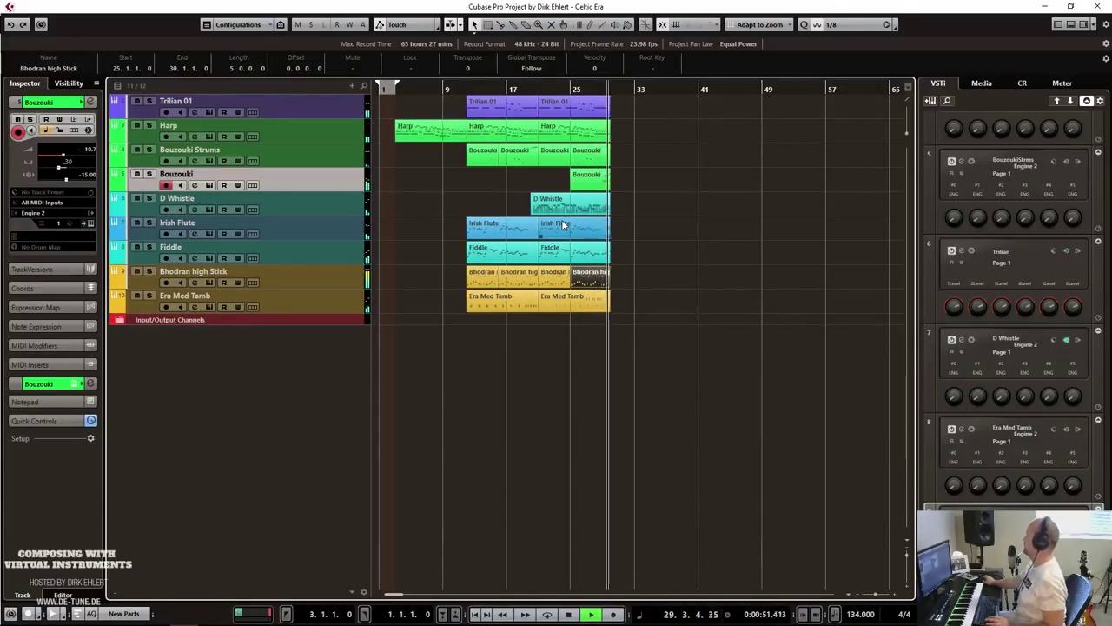
{"action": "key", "text": "space"}
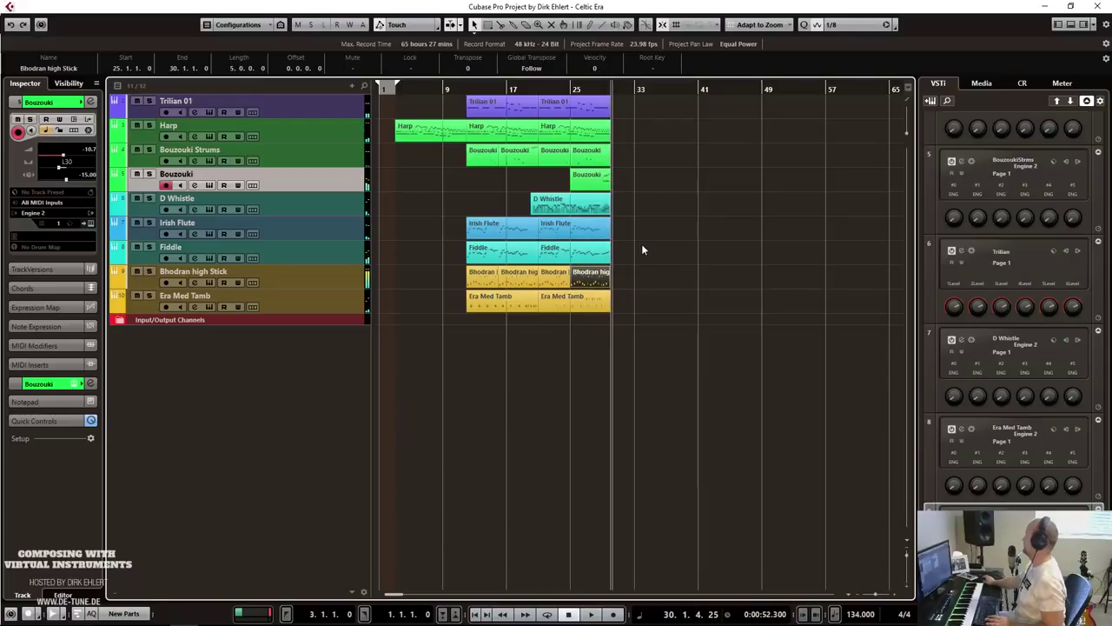
Record a descending run in bar 29 on the Irish Flute track, starting the recording from bar 27.
{"action": "left_click", "coordinate": [589, 205]}
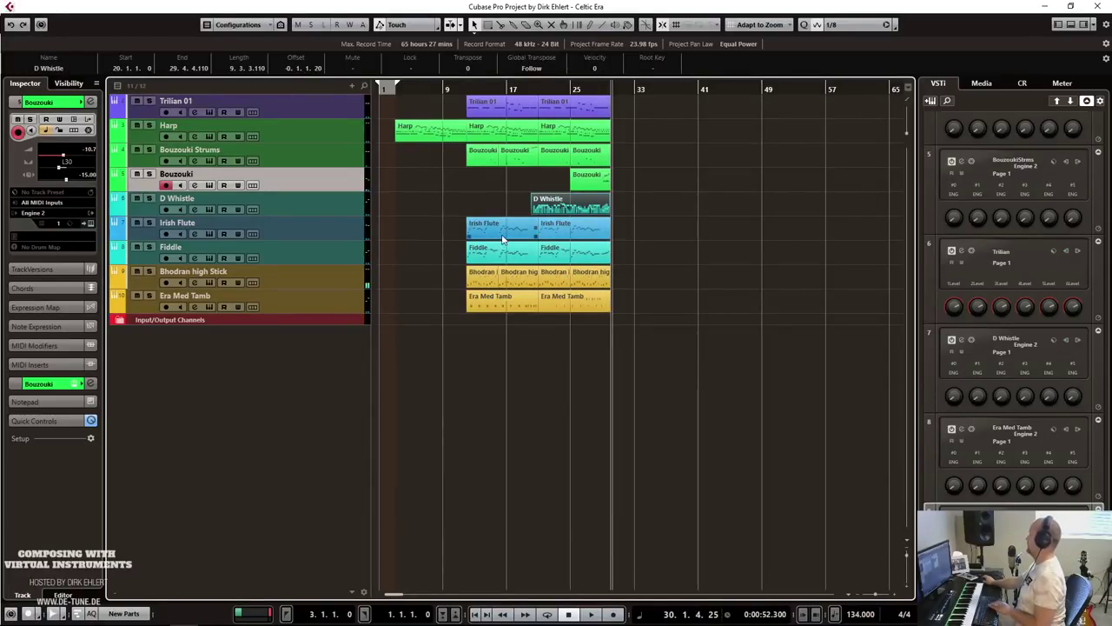
{"action": "right_click", "coordinate": [304, 225]}
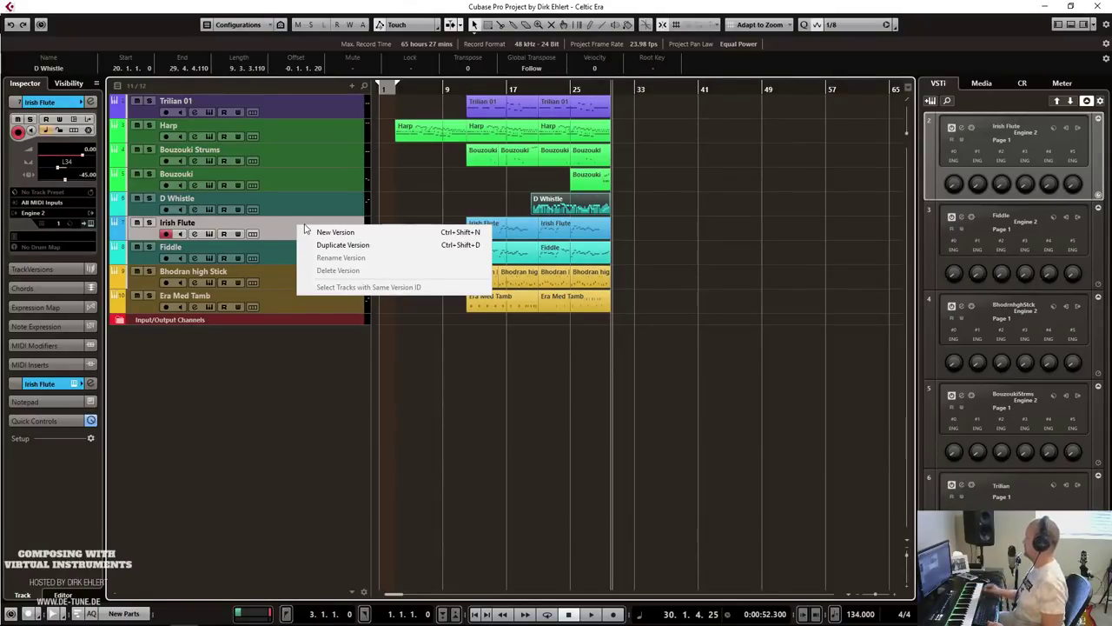
{"action": "left_click", "coordinate": [563, 93]}
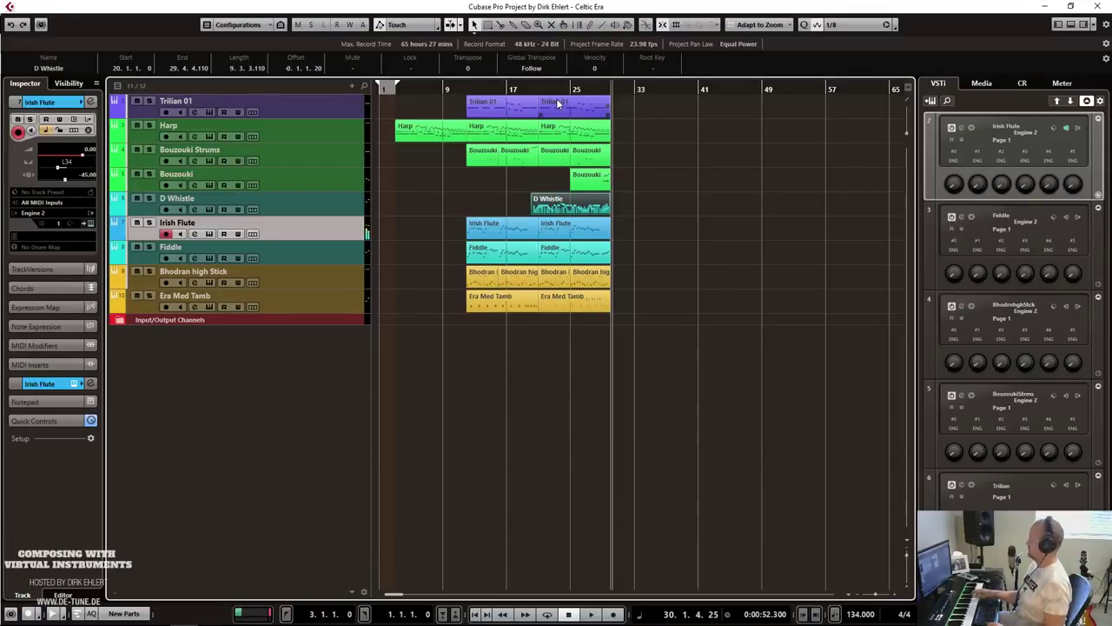
{"action": "left_click", "coordinate": [584, 92]}
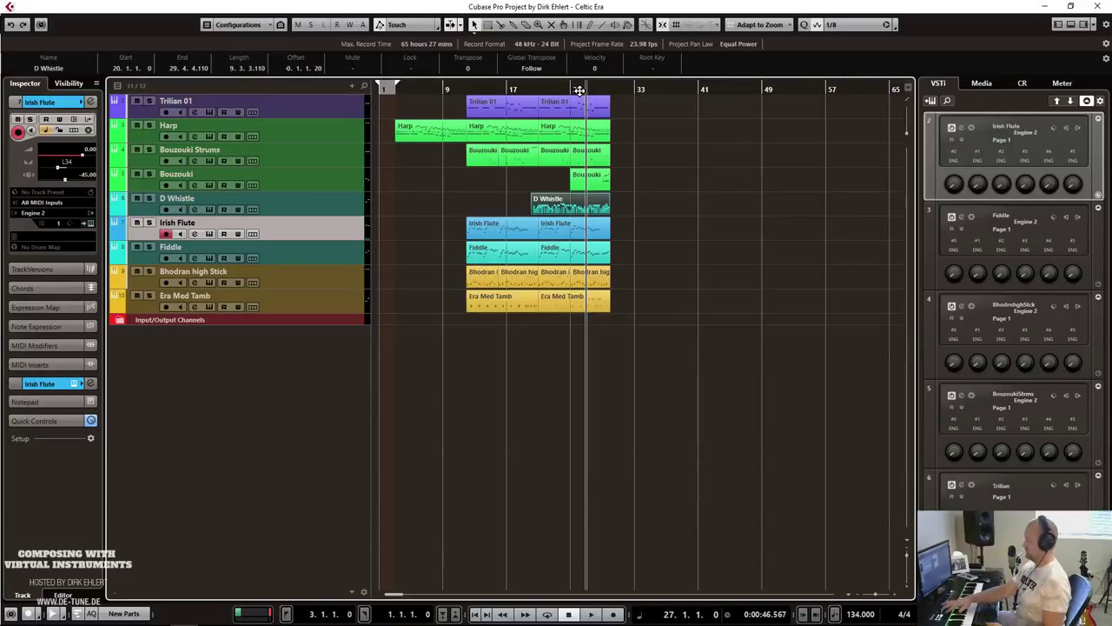
{"action": "key", "text": "KP_Multiply"}
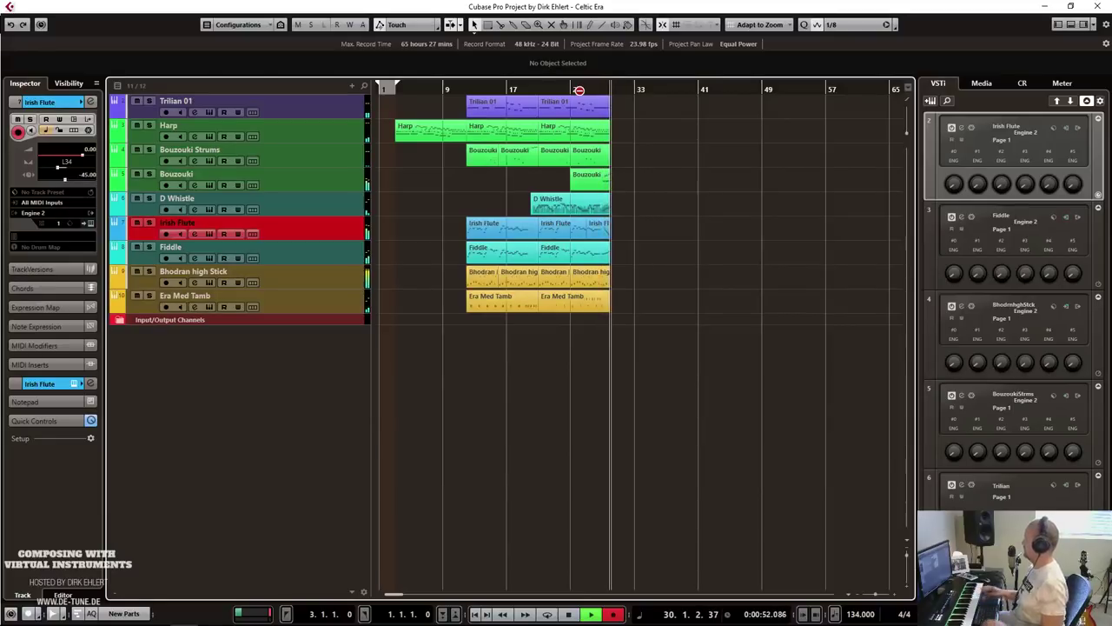
{"action": "key", "text": "space"}
Extend the newly recorded Irish Flute part back to bar 21, open its notes and audition the descending run.
{"action": "left_click_drag", "start_coordinate": [586, 227], "coordinate": [540, 228]}
{"action": "double_click", "coordinate": [547, 227]}
{"action": "scroll", "coordinate": [715, 300], "scroll_direction": "right", "scroll_amount": 2}
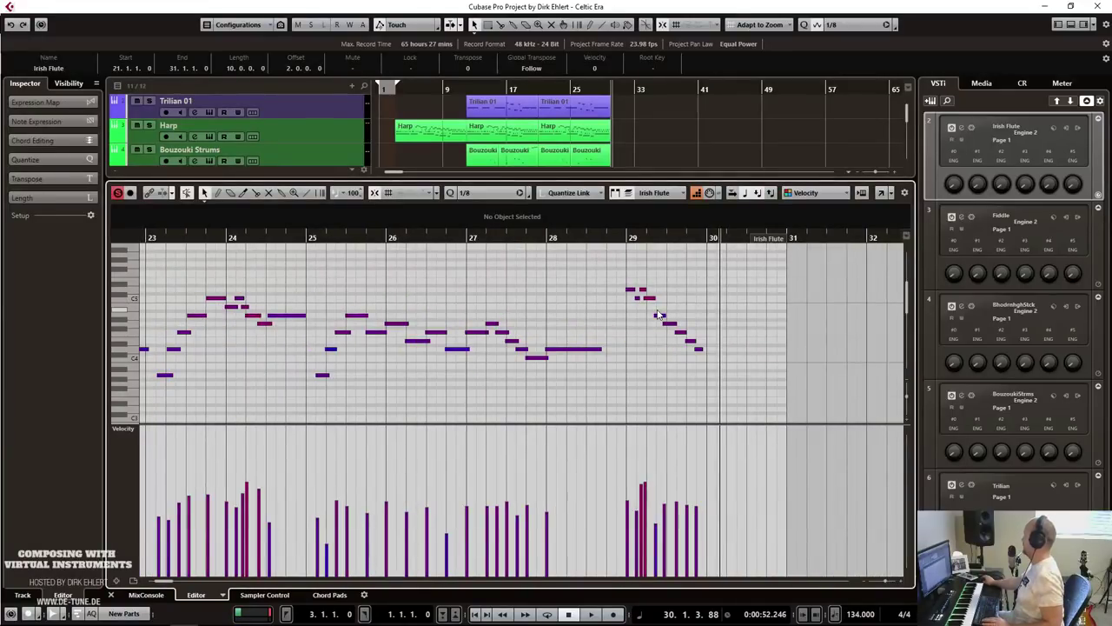
{"action": "left_click", "coordinate": [620, 256]}
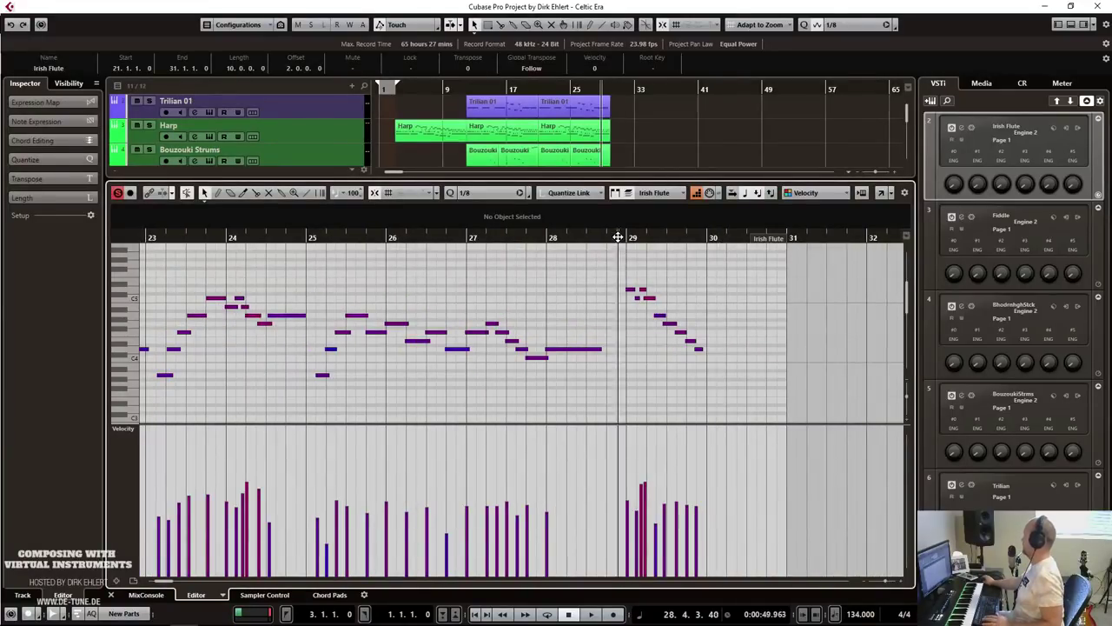
{"action": "key", "text": "space"}
{"action": "key", "text": "space"}
{"action": "left_click", "coordinate": [540, 241]}
{"action": "key", "text": "space"}
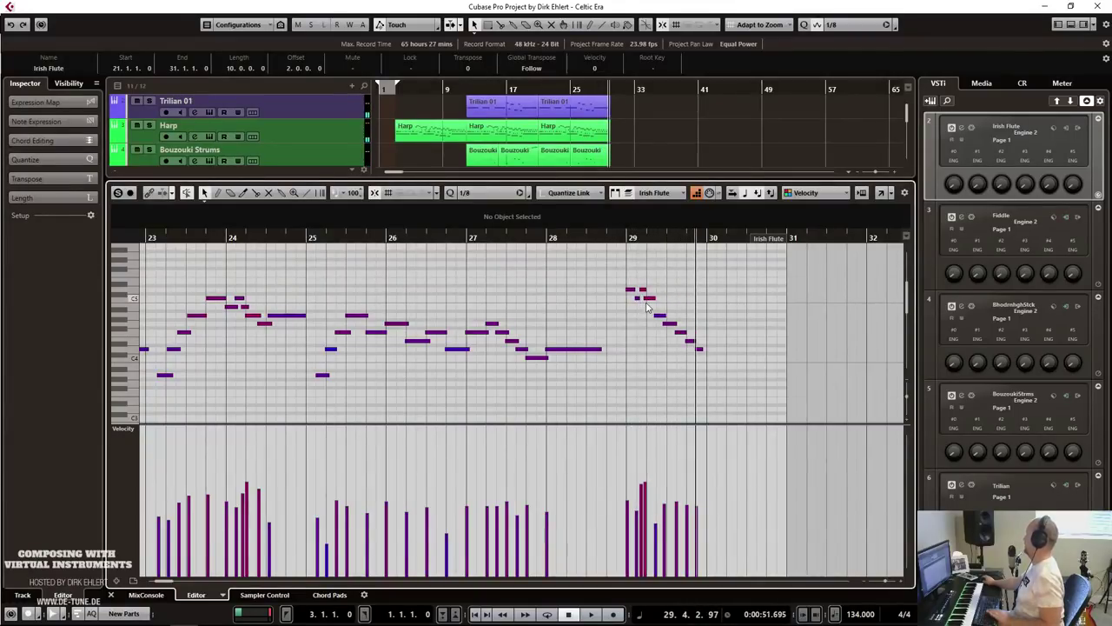
Nudge the Irish Flute run's notes between the first and last slightly later, starting at 29.1.2.118, and play the result.
{"action": "left_click_drag", "start_coordinate": [633, 282], "coordinate": [695, 344]}
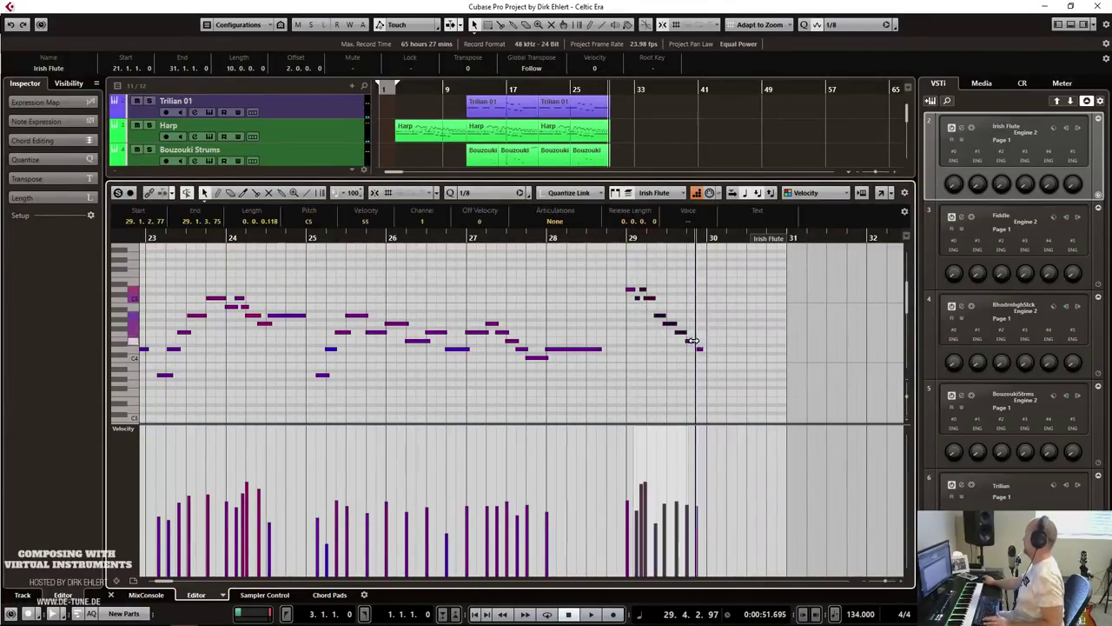
{"action": "left_click_drag", "start_coordinate": [648, 302], "coordinate": [650, 302]}
{"action": "key", "text": "space"}
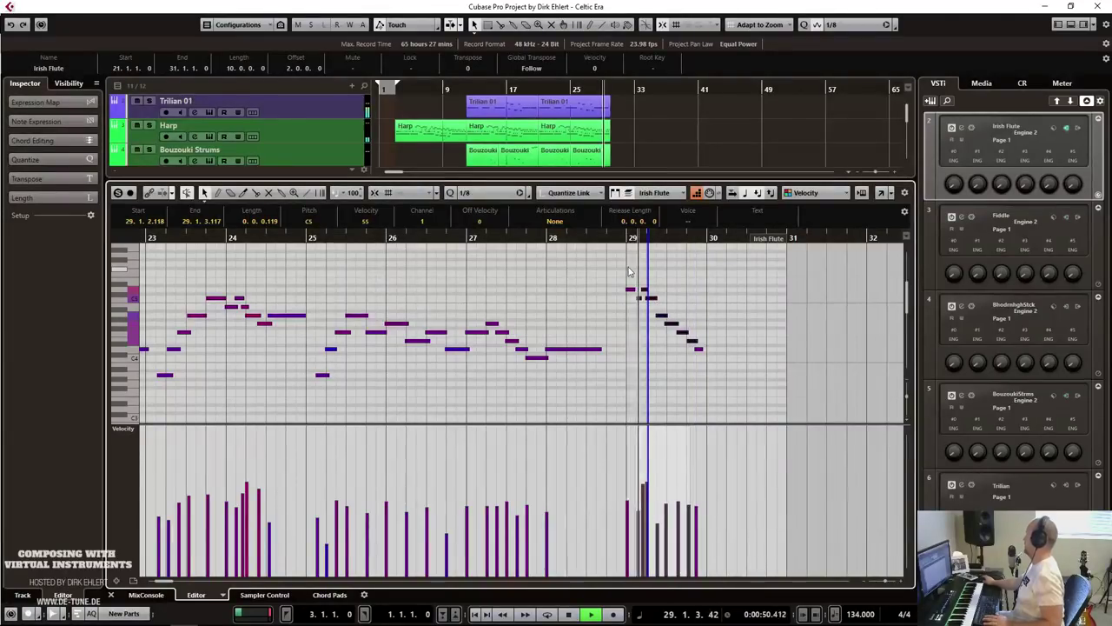
{"action": "key", "text": "space"}
Fine-tune the timing of the Irish Flute run's closing notes, moving the final D4 to 29.4.3.6, and audition it.
{"action": "key", "text": "h"}
{"action": "key", "text": "h"}
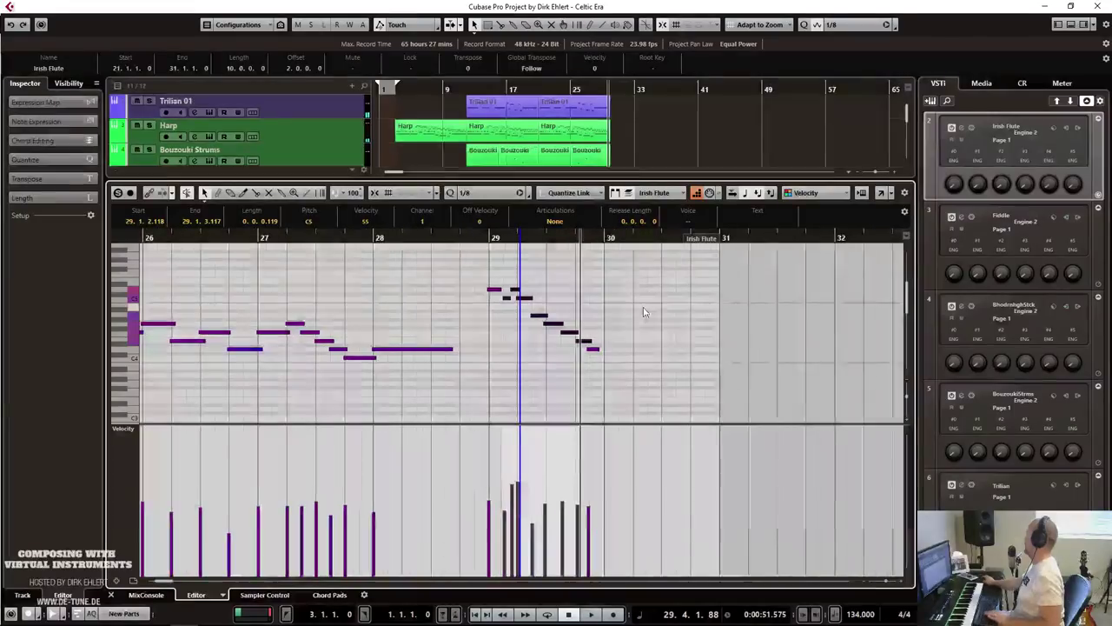
{"action": "left_click_drag", "start_coordinate": [550, 304], "coordinate": [610, 372]}
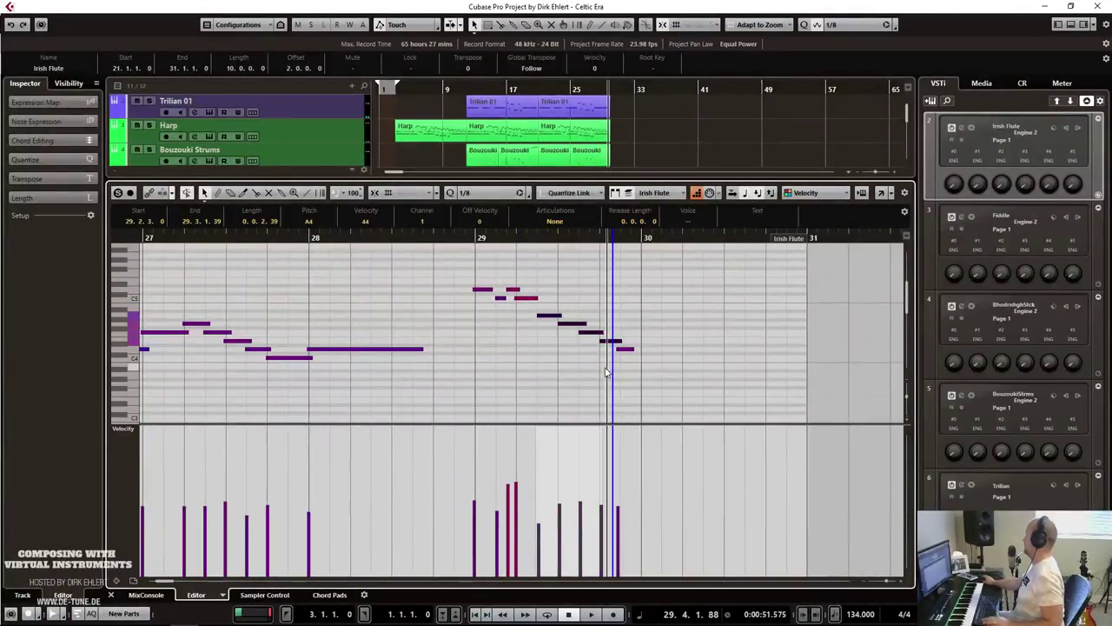
{"action": "key", "text": "space"}
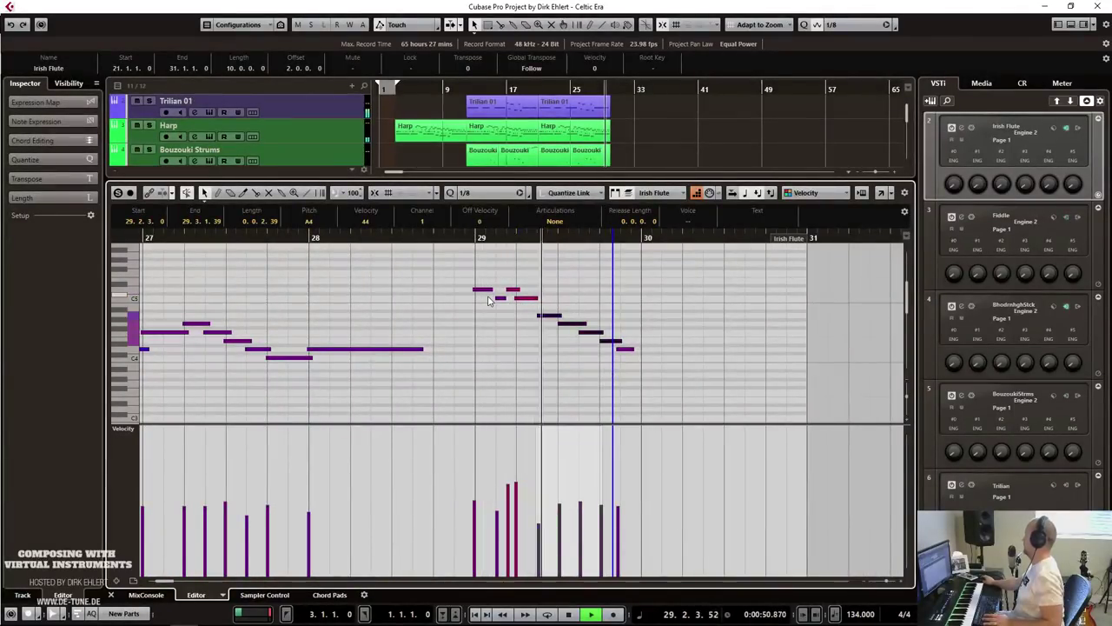
{"action": "key", "text": "space"}
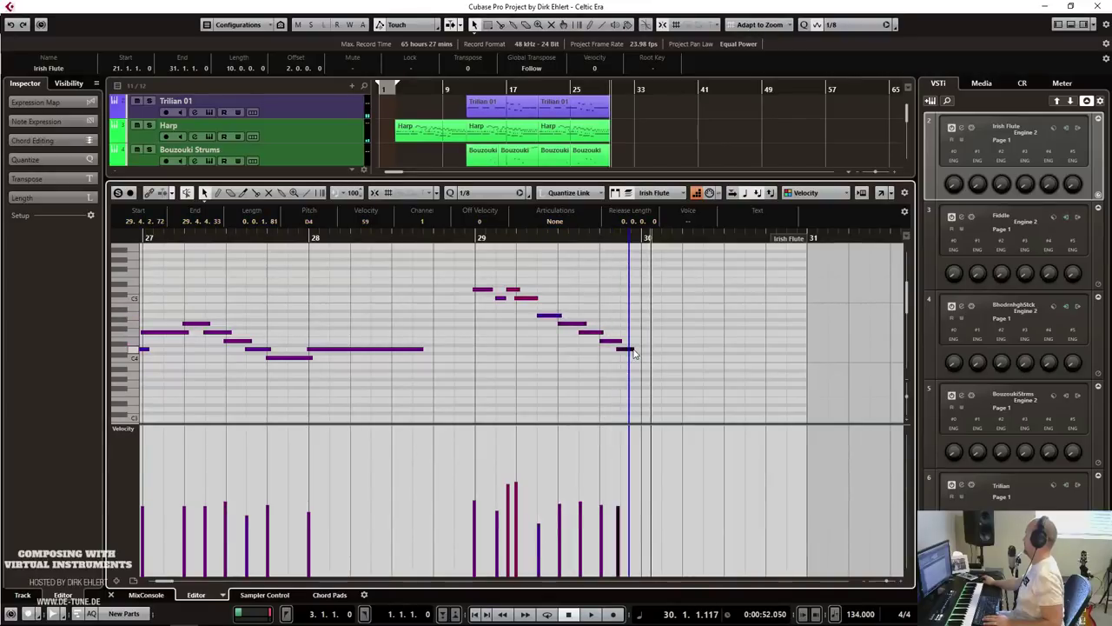
{"action": "left_click", "coordinate": [466, 240]}
{"action": "key", "text": "space"}
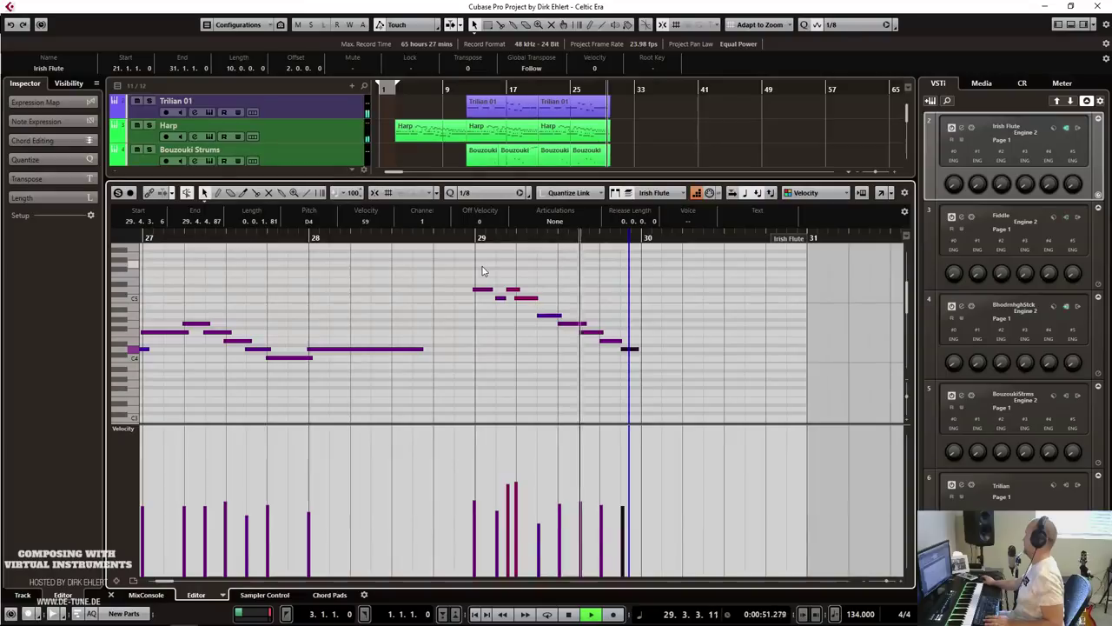
{"action": "key", "text": "ctrl+e"}
{"action": "key", "text": "space"}
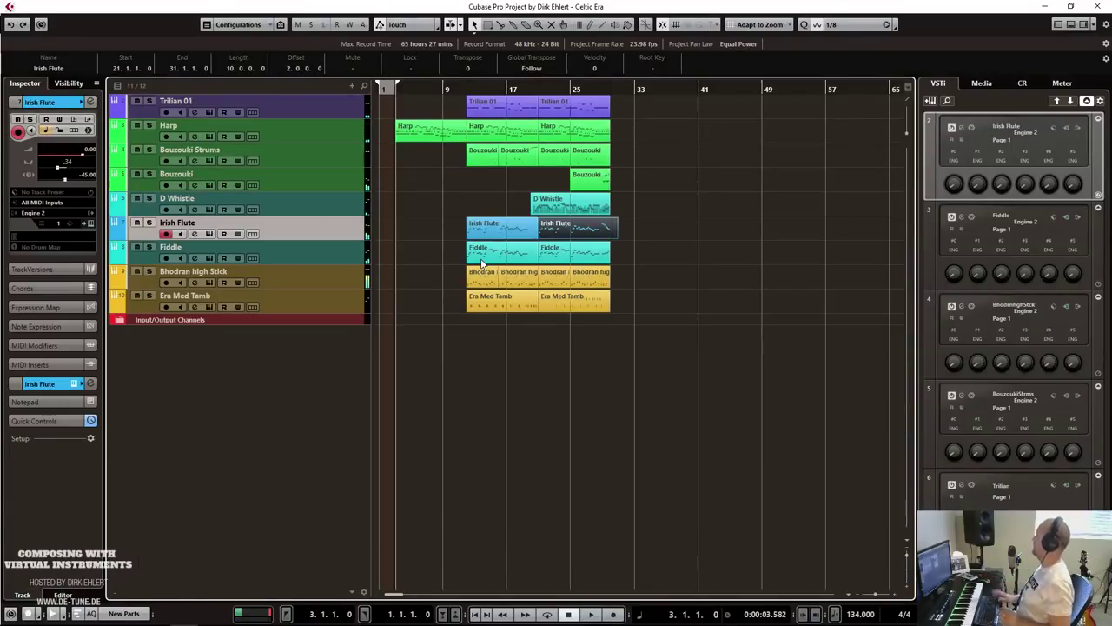
Play the arrangement through bar 29 and trim the last Irish Flute part to end at bar 30.
{"action": "key", "text": "h"}
{"action": "key", "text": "h"}
{"action": "left_click", "coordinate": [641, 87]}
{"action": "key", "text": "space"}
{"action": "key", "text": "g"}
{"action": "key", "text": "g"}
{"action": "key", "text": "g"}
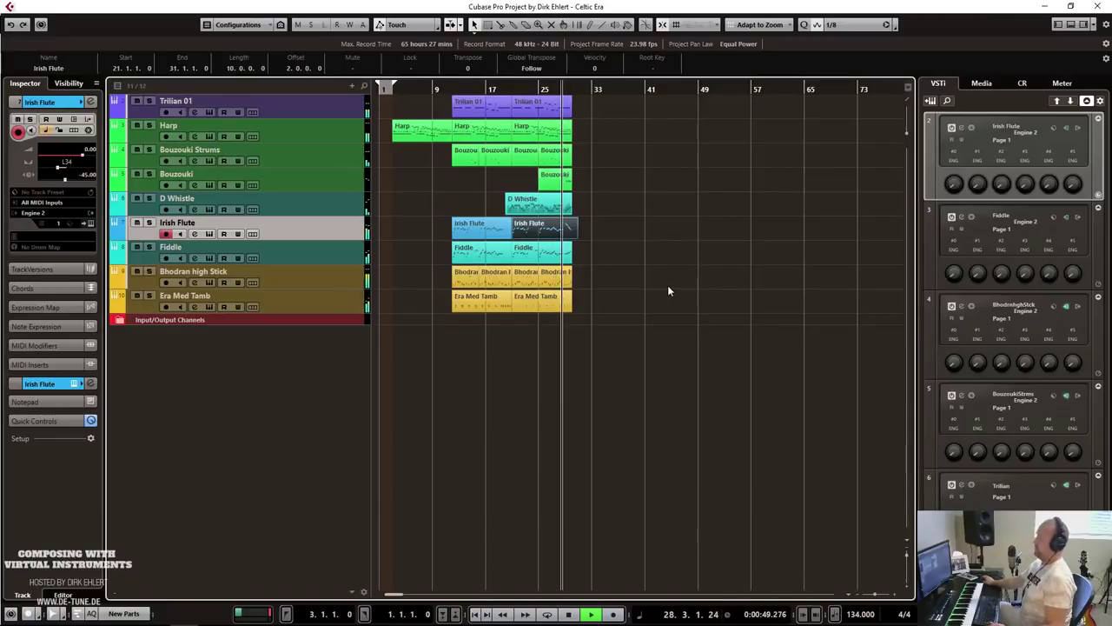
{"action": "left_click", "coordinate": [575, 236]}
{"action": "left_click", "coordinate": [594, 231]}
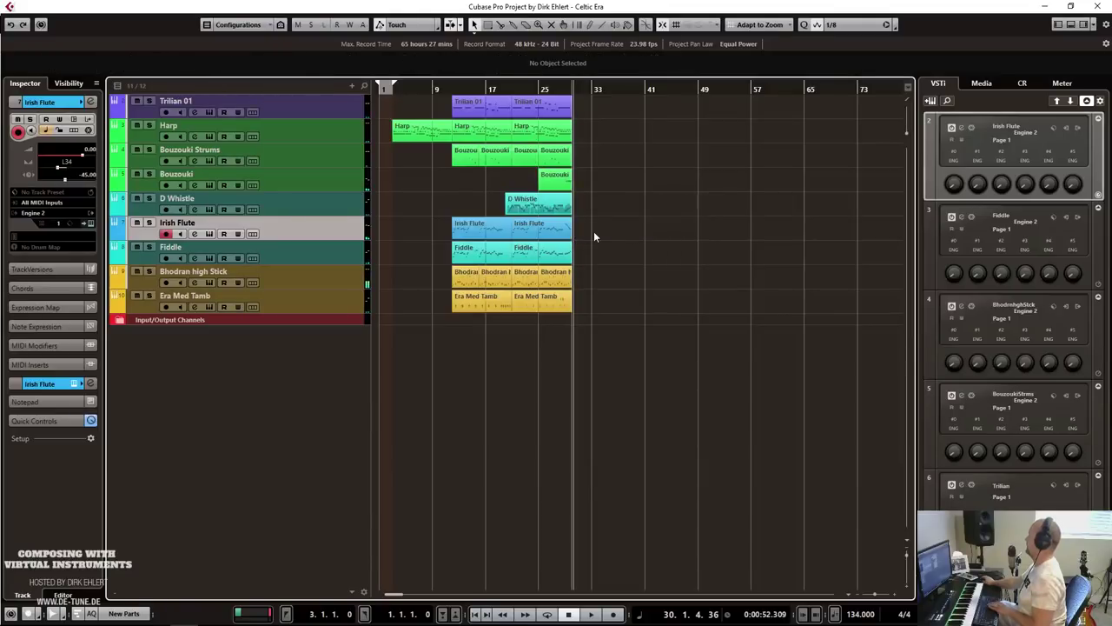
Add a Kontakt 5 instrument track directly below the Era Med Tamb track.
{"action": "left_click", "coordinate": [287, 312]}
{"action": "right_click", "coordinate": [296, 312]}
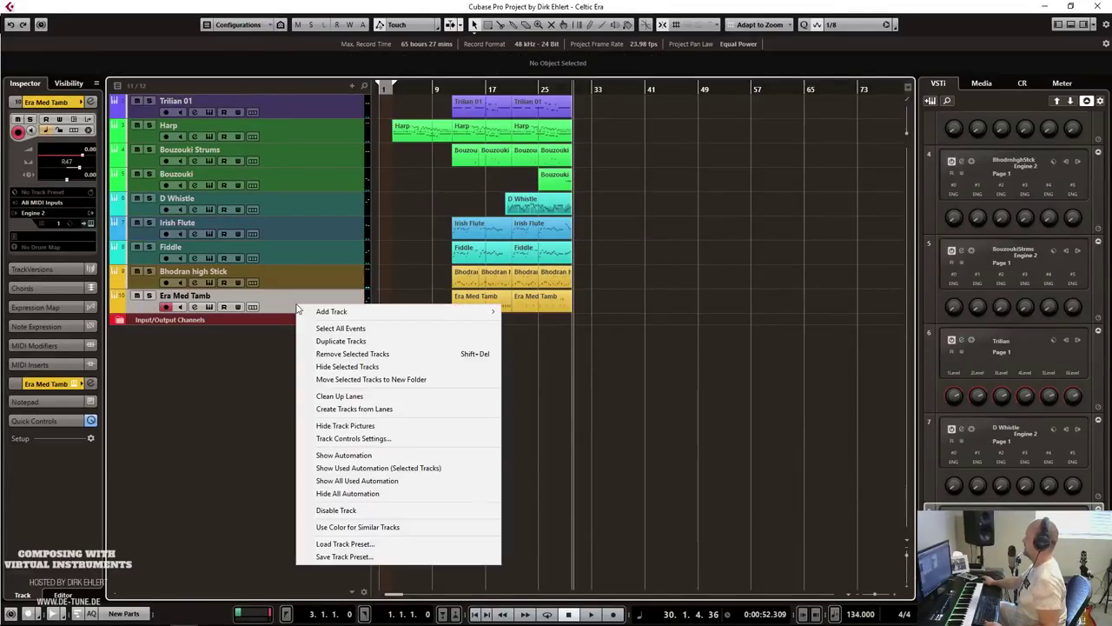
{"action": "mouse_move", "coordinate": [351, 314]}
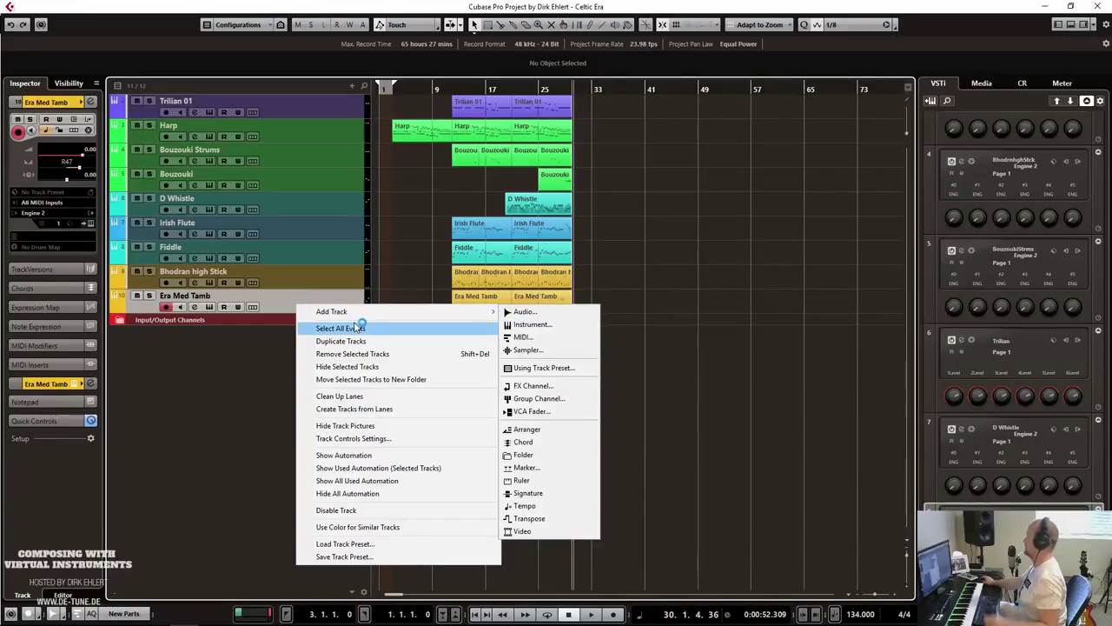
{"action": "left_click", "coordinate": [521, 323]}
{"action": "left_click", "coordinate": [463, 229]}
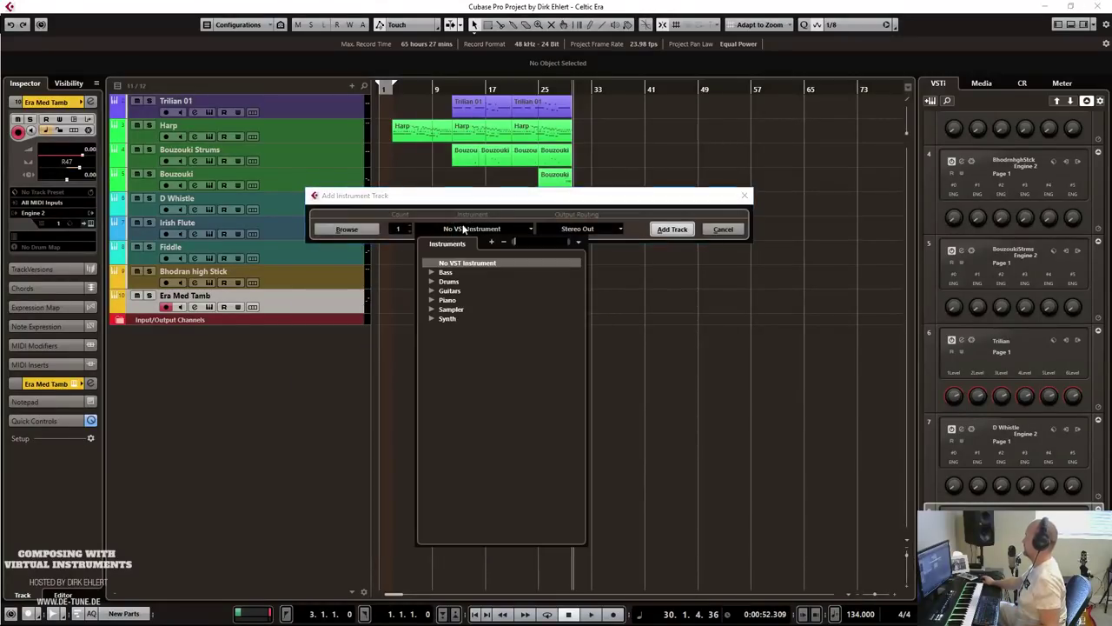
{"action": "left_click", "coordinate": [435, 310]}
{"action": "left_click", "coordinate": [475, 351]}
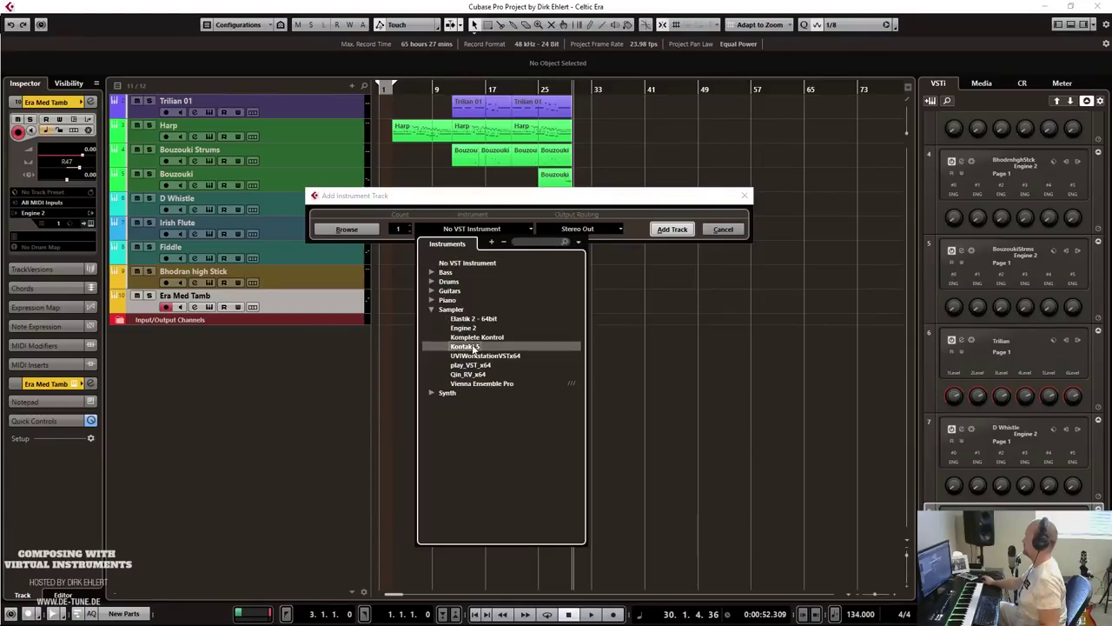
{"action": "left_click", "coordinate": [672, 229]}
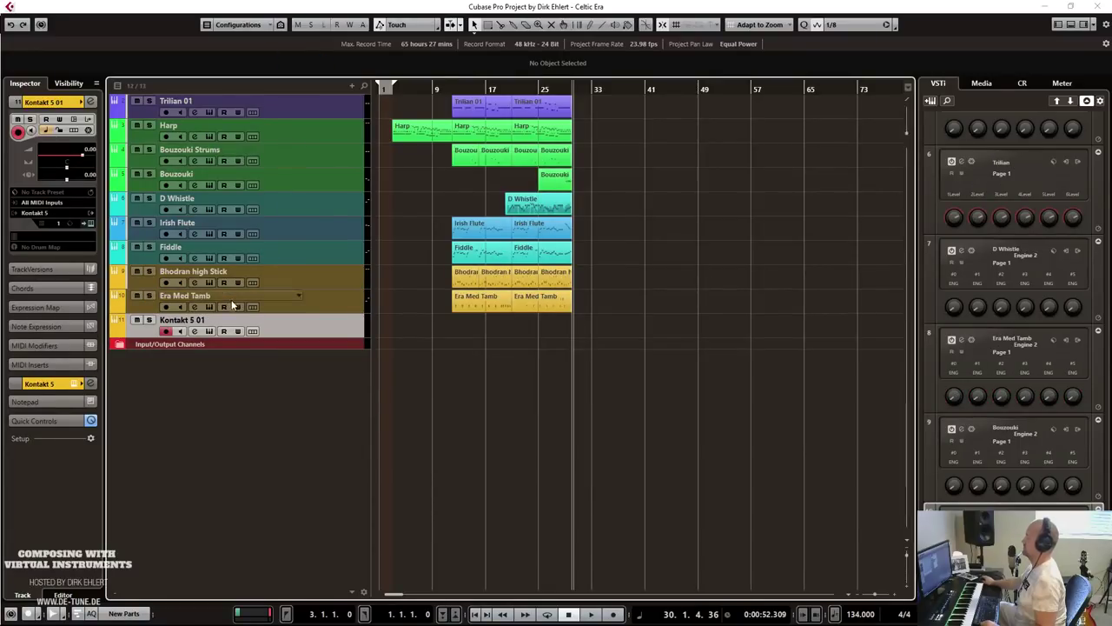
{"action": "left_click", "coordinate": [90, 103]}
{"action": "double_click", "coordinate": [426, 304]}
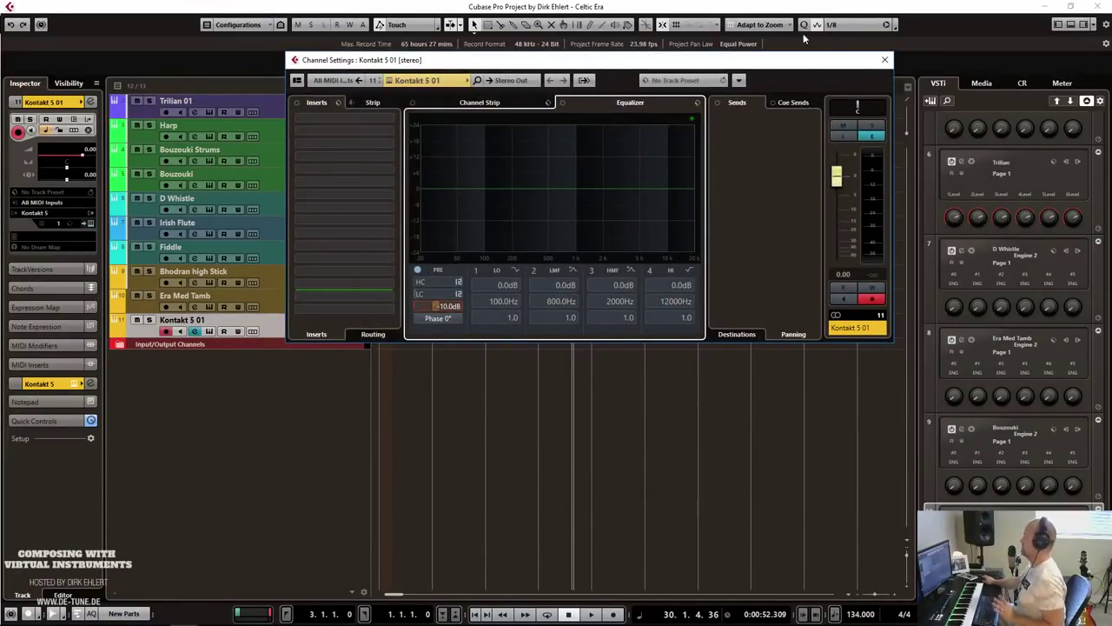
{"action": "left_click", "coordinate": [885, 62]}
{"action": "left_click", "coordinate": [329, 331]}
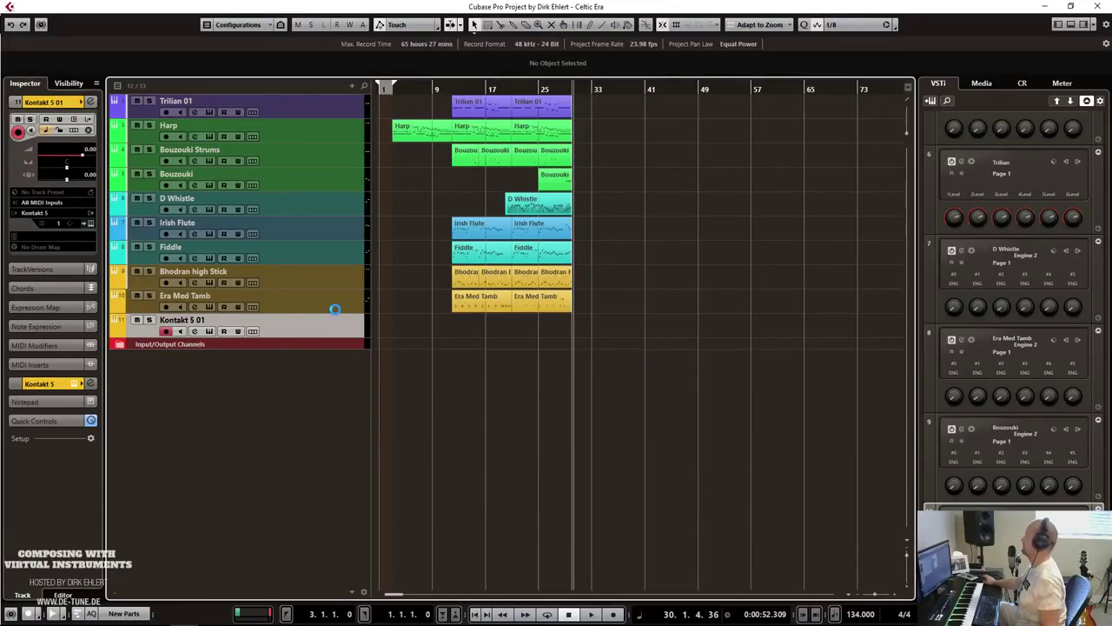
Load PERC Cymbals Menu Studio.nki from the Damage library's metal instruments into the new track's Kontakt instance.
{"action": "left_click", "coordinate": [91, 223]}
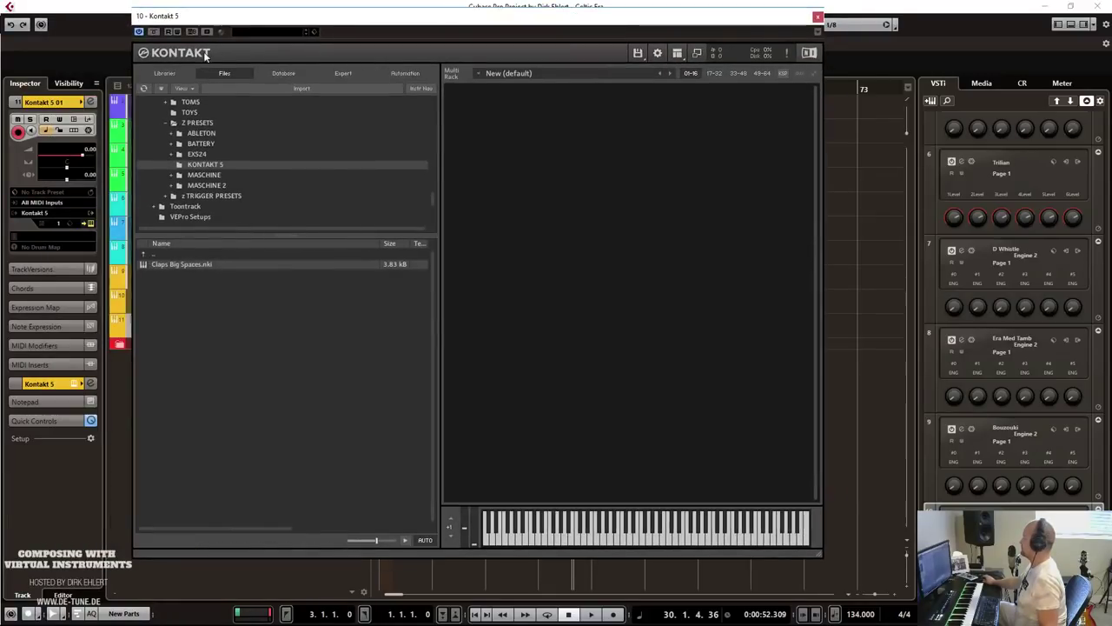
{"action": "left_click", "coordinate": [166, 74]}
{"action": "left_click_drag", "start_coordinate": [433, 110], "coordinate": [426, 379]}
{"action": "left_click", "coordinate": [218, 276]}
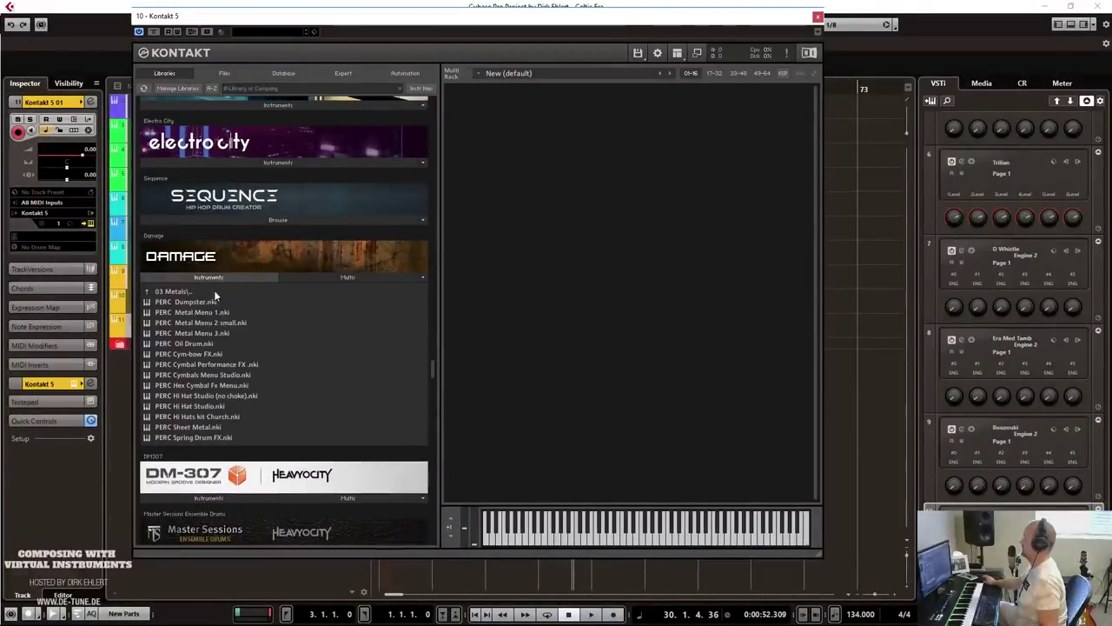
{"action": "double_click", "coordinate": [209, 377]}
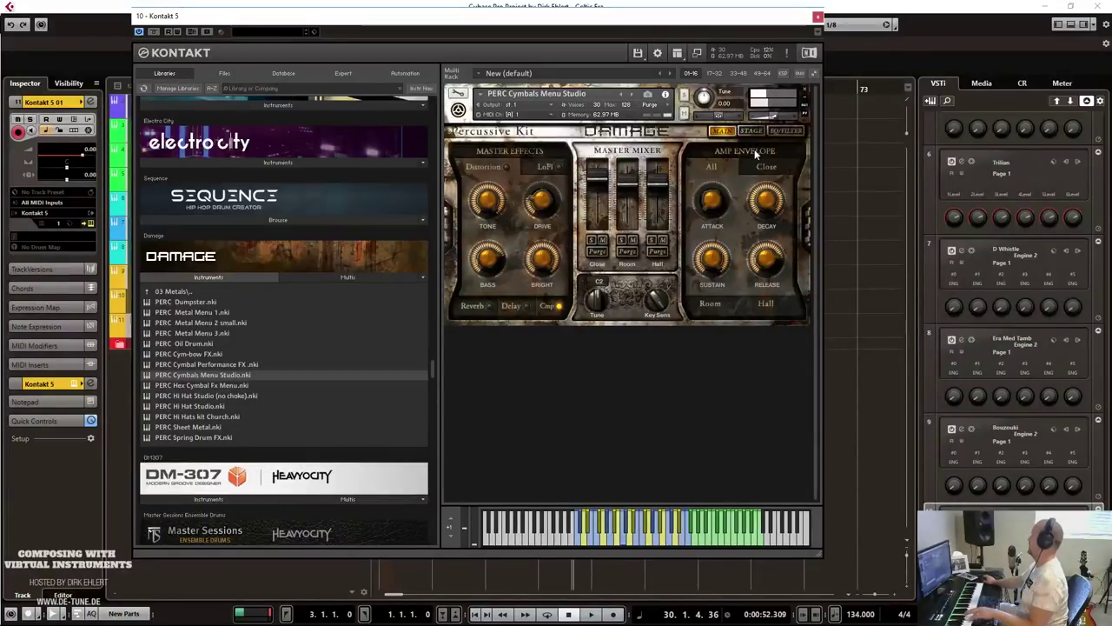
{"action": "left_click", "coordinate": [817, 19]}
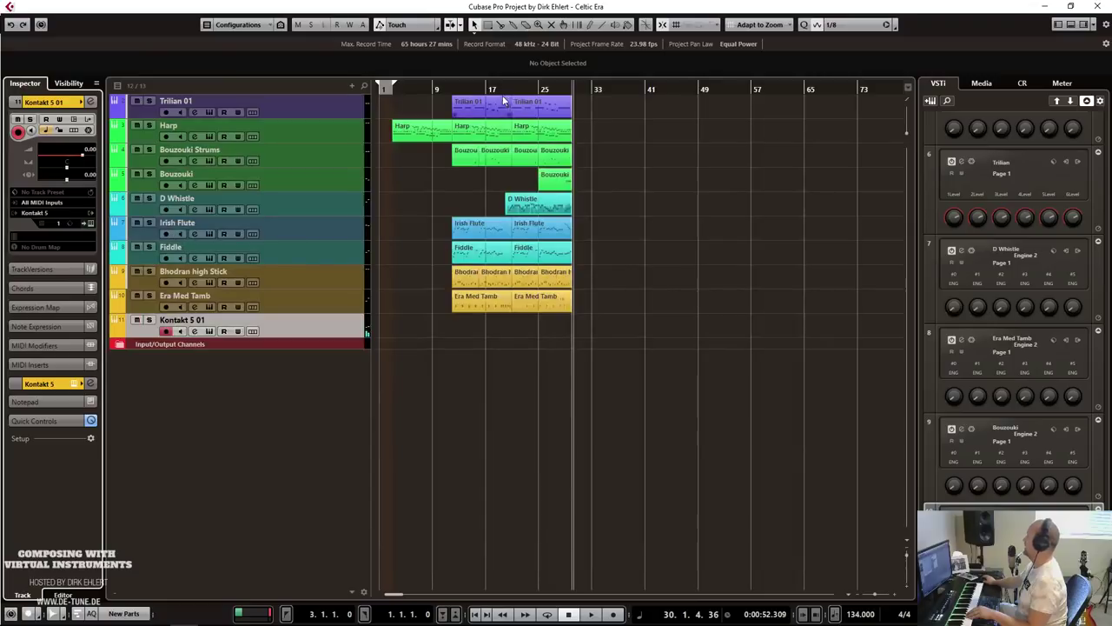
Record a cymbal run on the Kontakt 5 01 track, starting the take at bar 25 and playing through bar 29.
{"action": "left_click", "coordinate": [540, 90]}
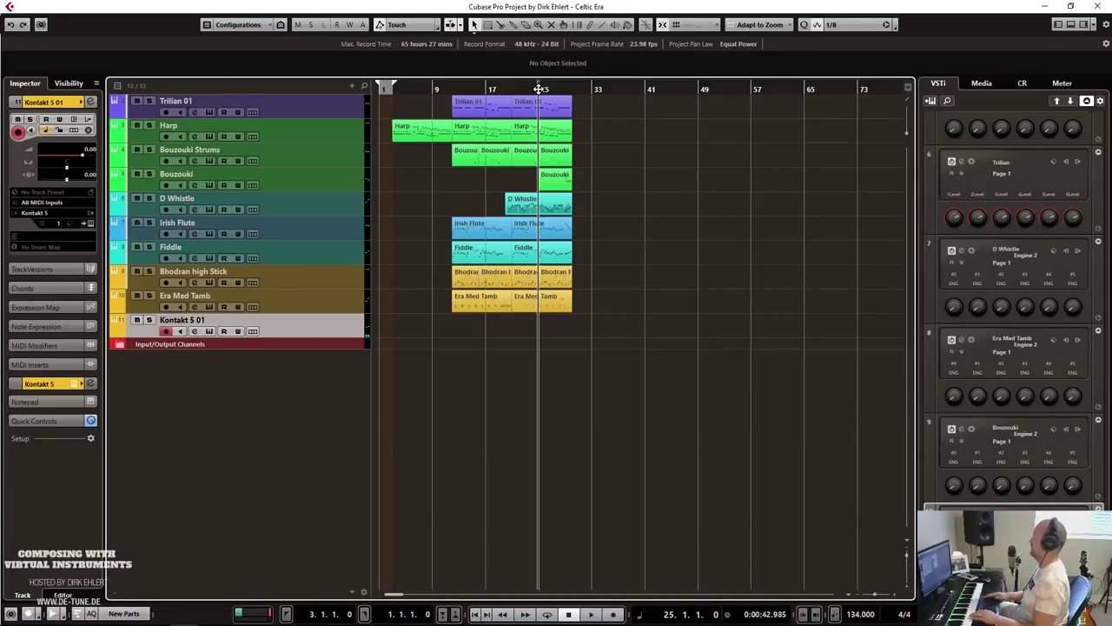
{"action": "key", "text": "KP_Multiply"}
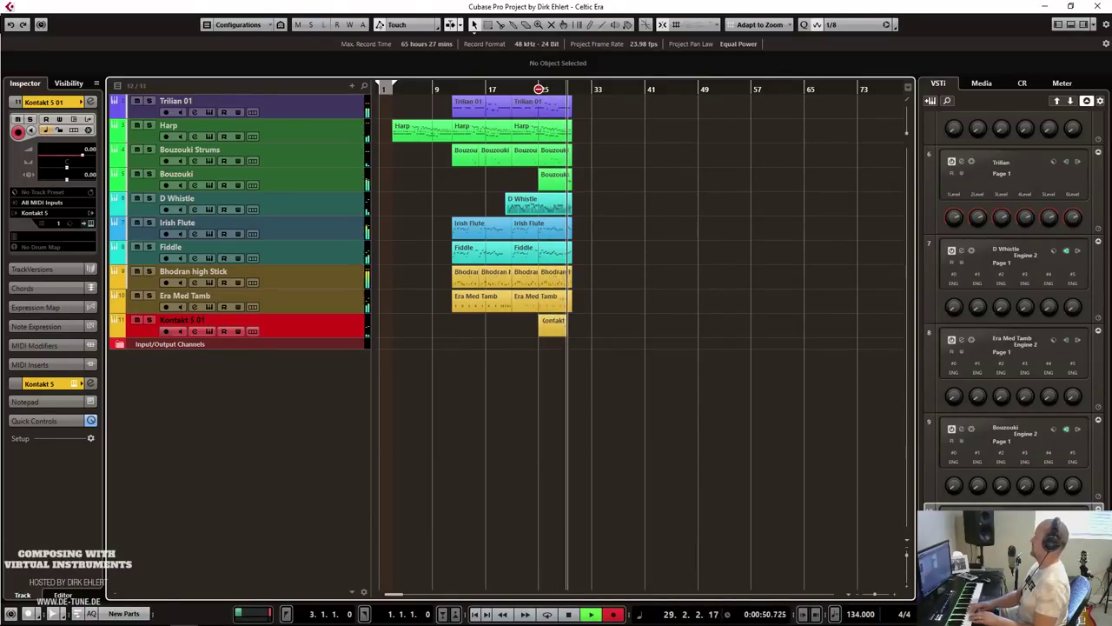
{"action": "key", "text": "space"}
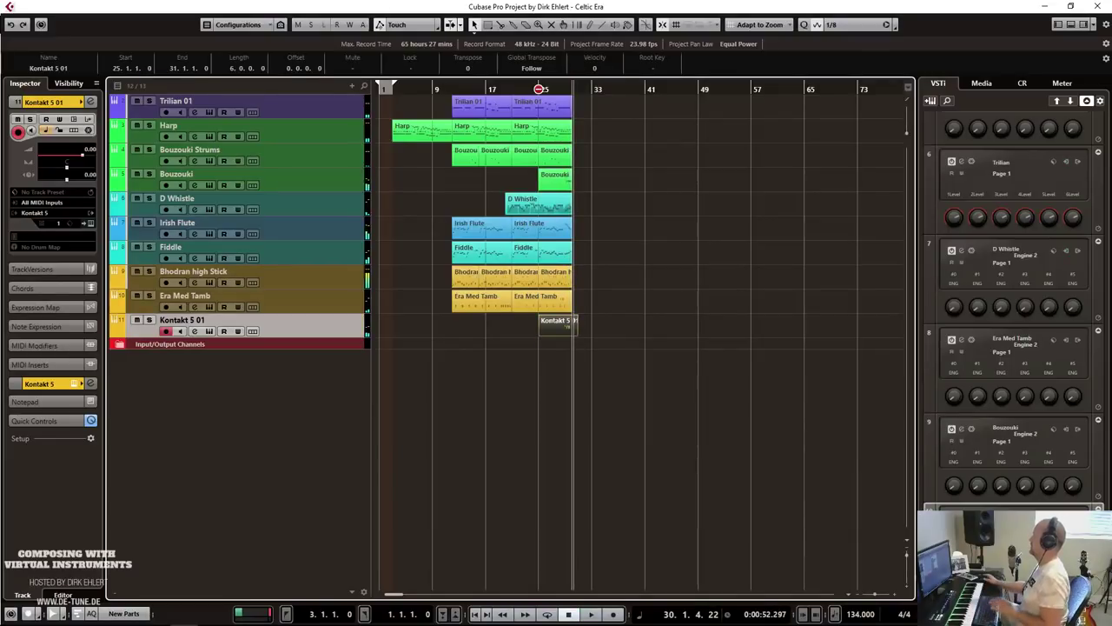
Open the recorded cymbal part and quantize its notes to 1/16.
{"action": "double_click", "coordinate": [557, 325]}
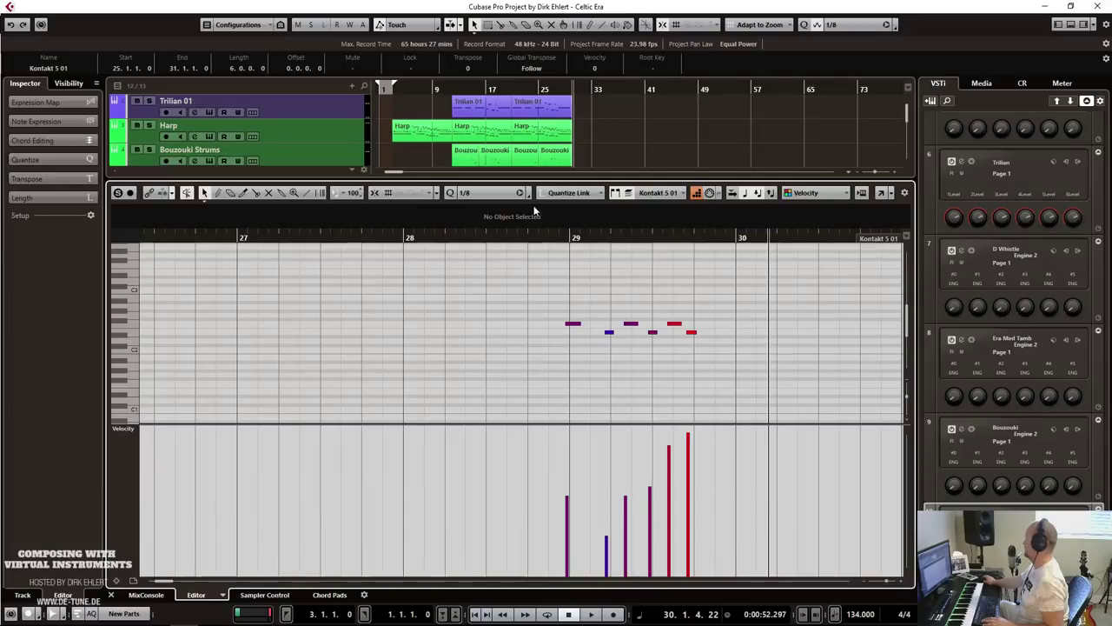
{"action": "left_click", "coordinate": [491, 192]}
{"action": "left_click", "coordinate": [510, 259]}
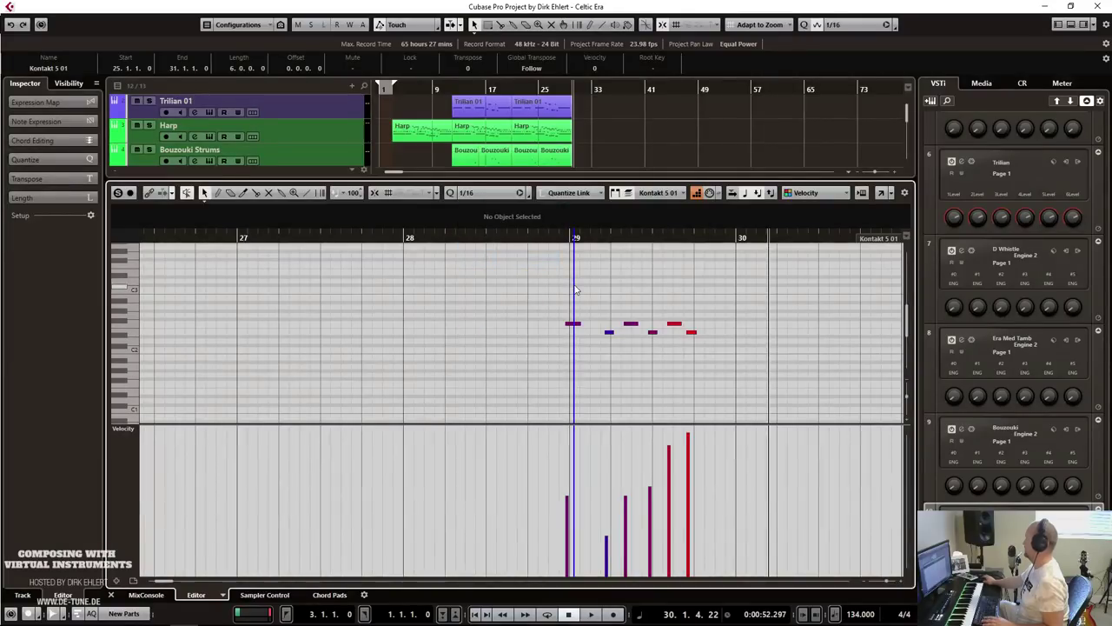
{"action": "key", "text": "q"}
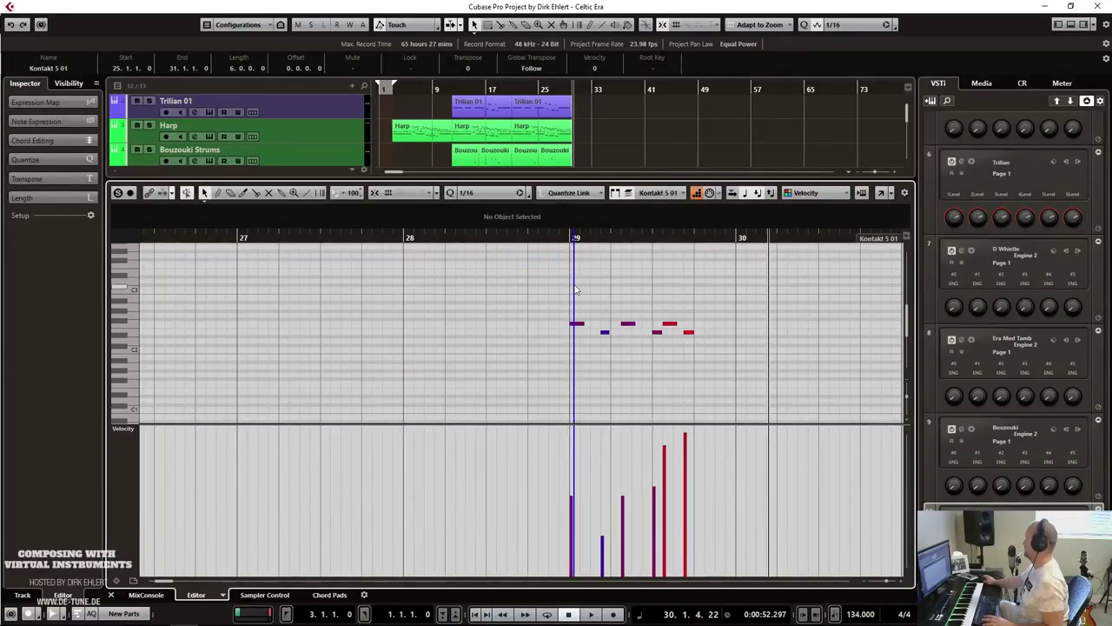
Add two sixteenth-note cymbal hits leading into bar 29, with velocities rising into the first hit, and audition them.
{"action": "left_click", "coordinate": [557, 331]}
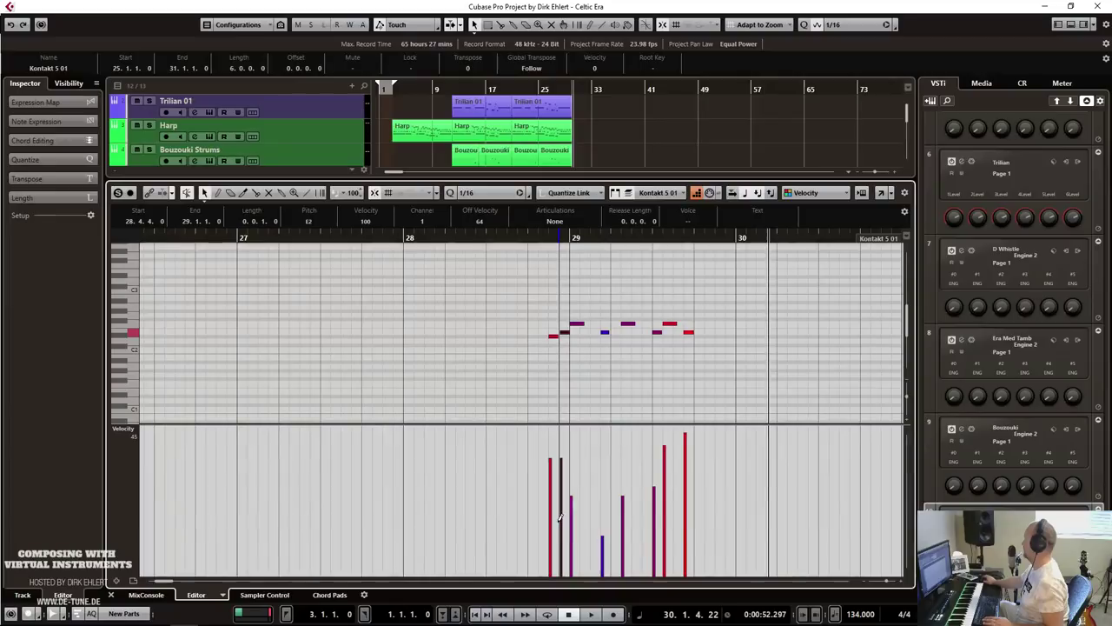
{"action": "mouse_move", "coordinate": [554, 517]}
{"action": "left_mouse_down"}
{"action": "mouse_move", "coordinate": [576, 441]}
{"action": "mouse_move", "coordinate": [601, 496]}
{"action": "left_mouse_up"}
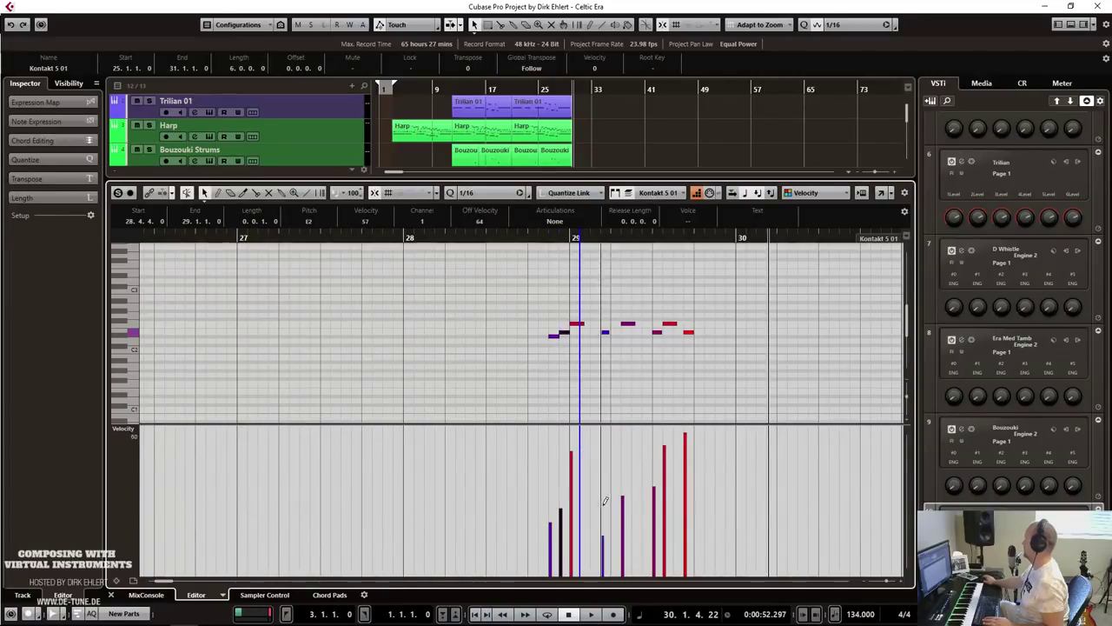
{"action": "key", "text": "space"}
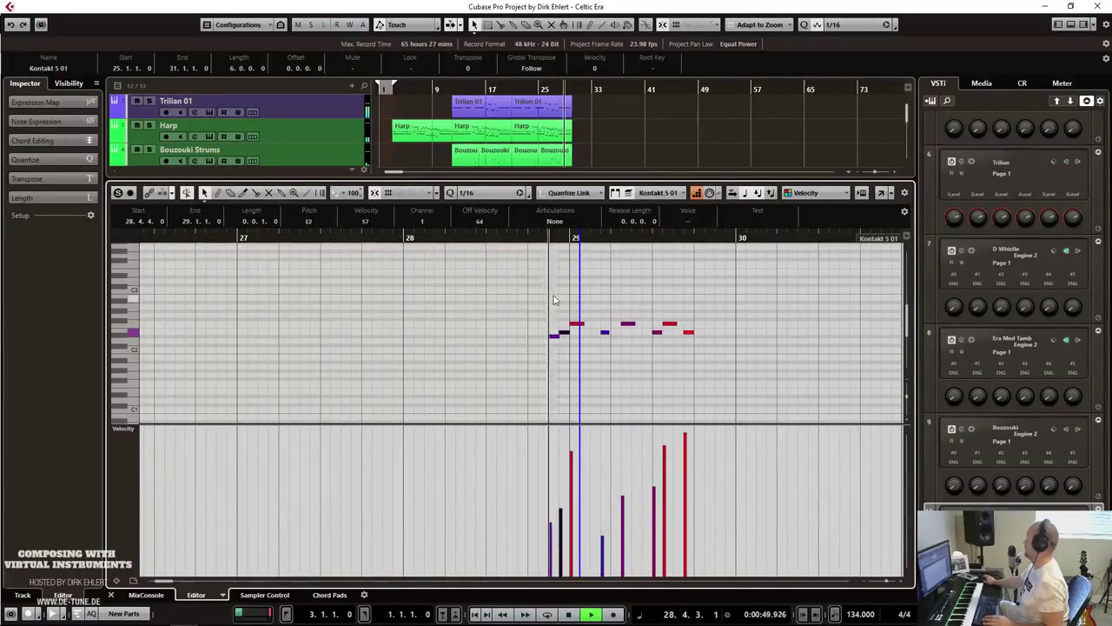
{"action": "key", "text": "space"}
Move the last cymbal hit a sixteenth later and the four before it earlier, spacing those four in eighths from 29.1.3 to 29.3.1.
{"action": "left_click", "coordinate": [689, 332]}
{"action": "key", "text": "ctrl+Right"}
{"action": "key", "text": "Left"}
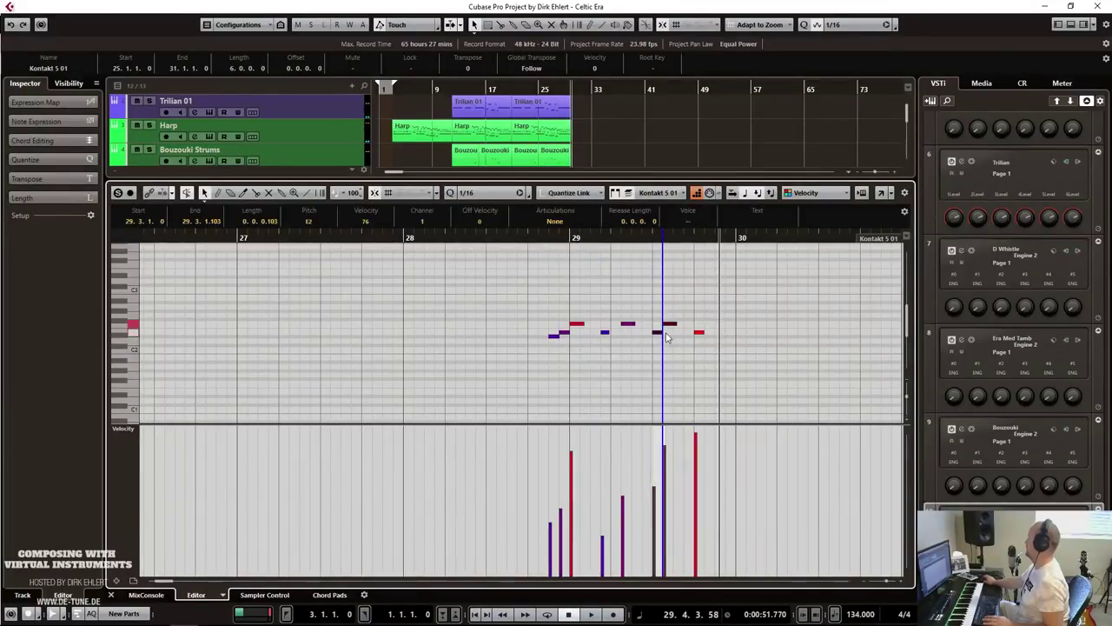
{"action": "key", "text": "ctrl+Left"}
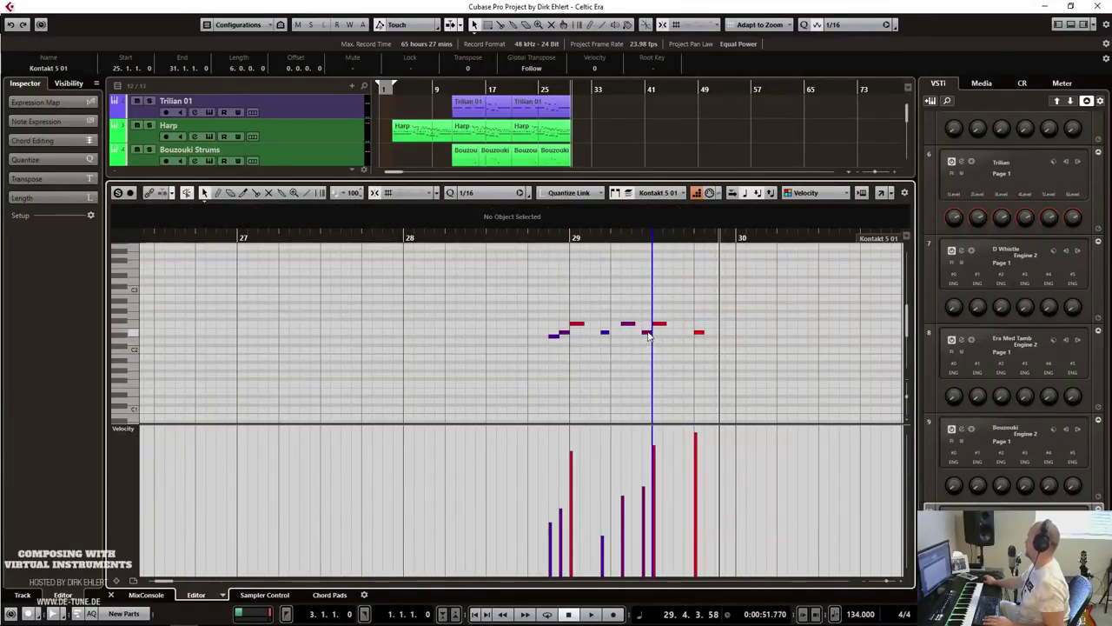
{"action": "key", "text": "ctrl+Left"}
{"action": "key", "text": "Left"}
{"action": "key", "text": "ctrl+Left"}
{"action": "key", "text": "Left"}
{"action": "key", "text": "ctrl+Left"}
{"action": "scroll", "coordinate": [533, 263], "scroll_direction": "down", "scroll_amount": 1}
Audition the retimed cymbal run and trim the Kontakt 5 01 part to end at bar 30.
{"action": "key", "text": "space"}
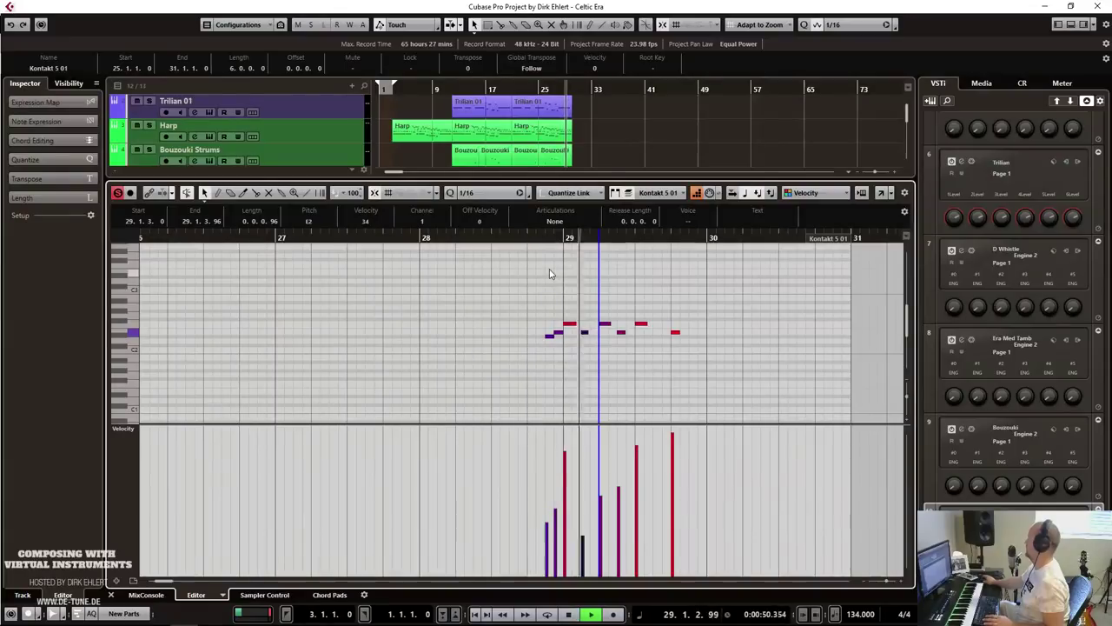
{"action": "key", "text": "space"}
{"action": "key", "text": "space"}
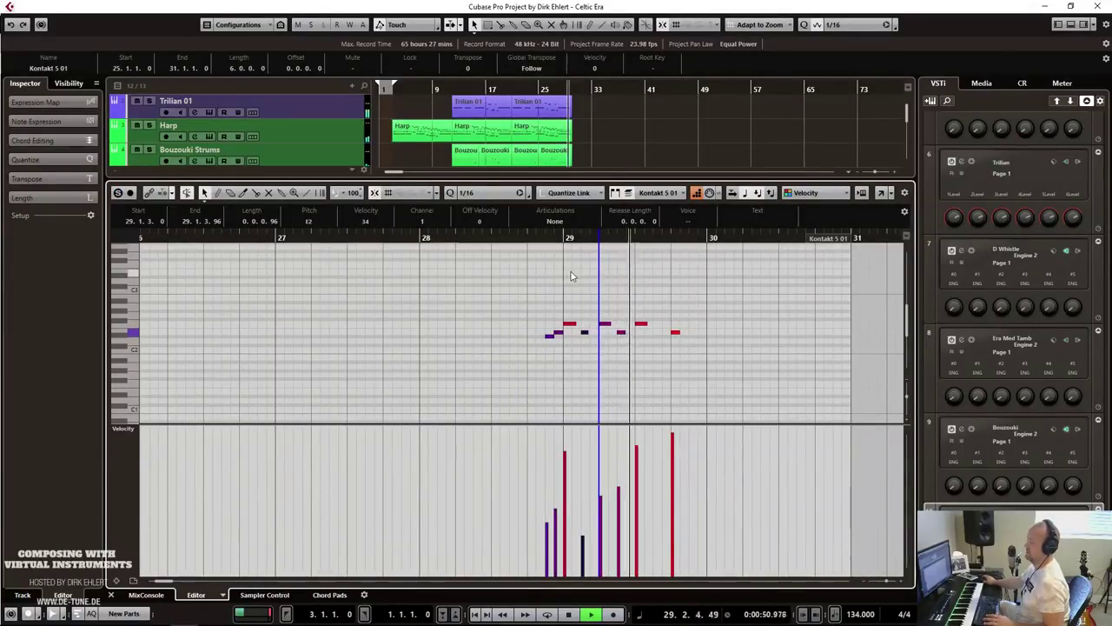
{"action": "key", "text": "space"}
{"action": "key", "text": "ctrl+e"}
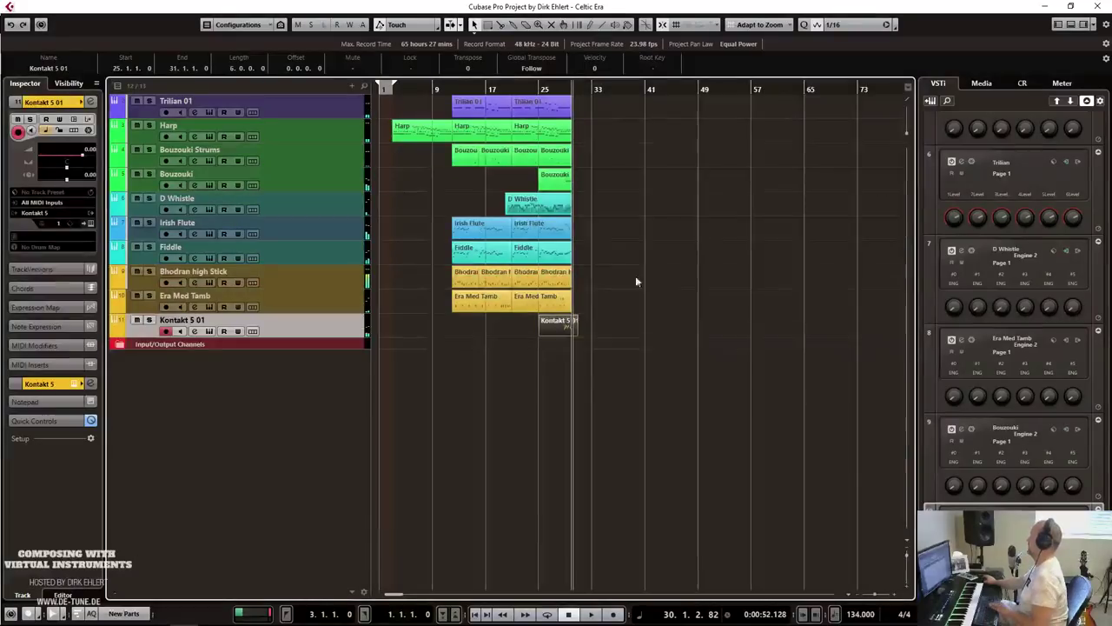
{"action": "left_click_drag", "start_coordinate": [576, 336], "coordinate": [570, 335]}
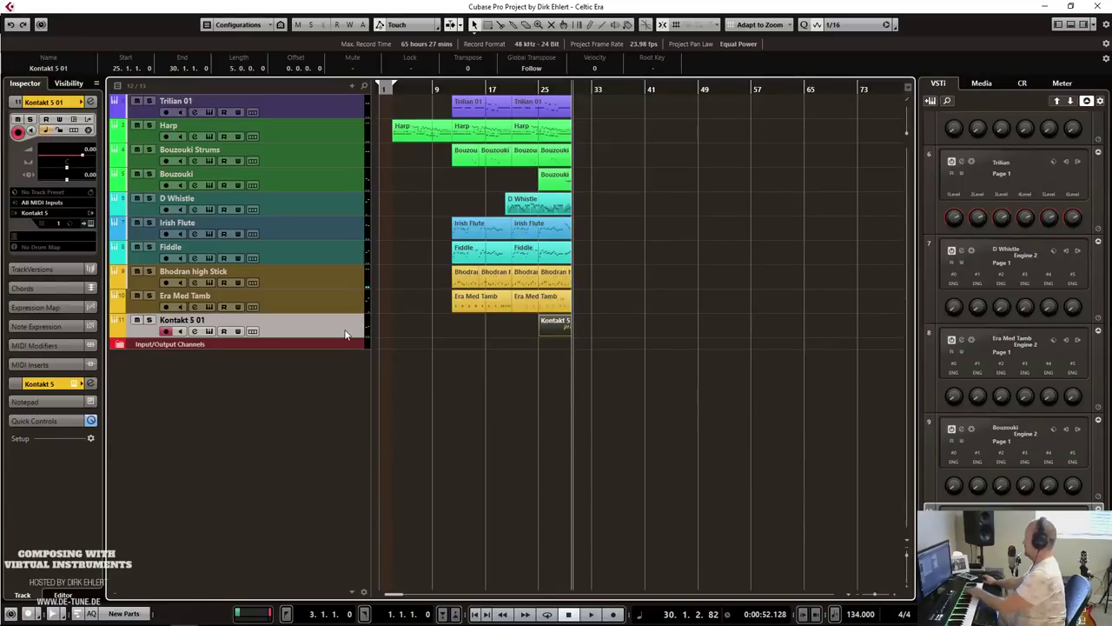
Record a second cymbal take on the Kontakt 5 01 track, starting at bar 26 and running past bar 30.
{"action": "left_click", "coordinate": [546, 91]}
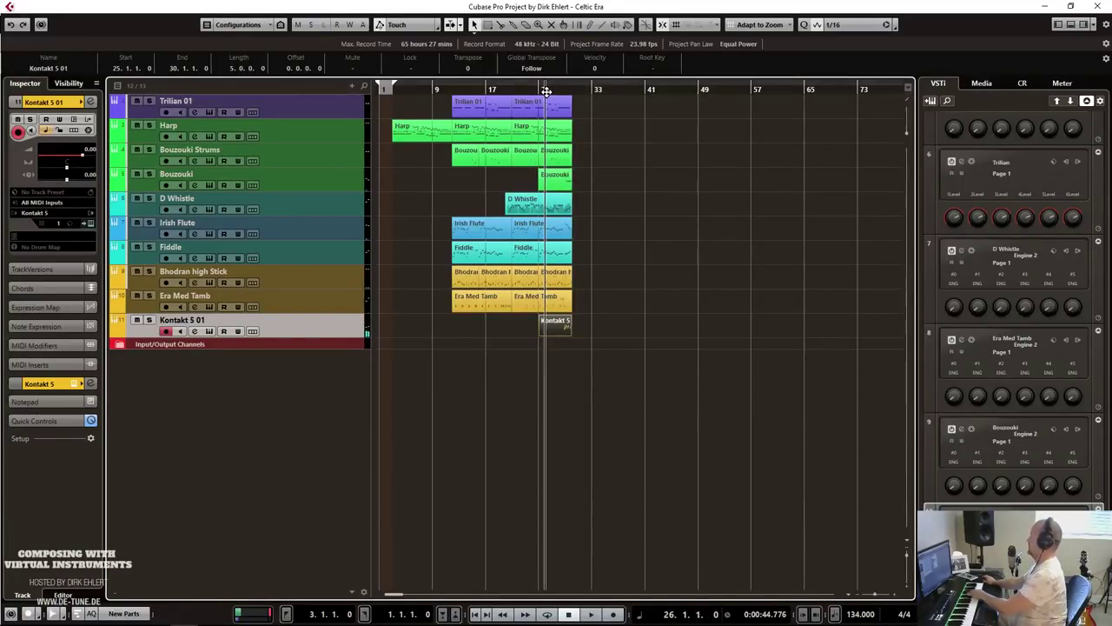
{"action": "key", "text": "KP_Multiply"}
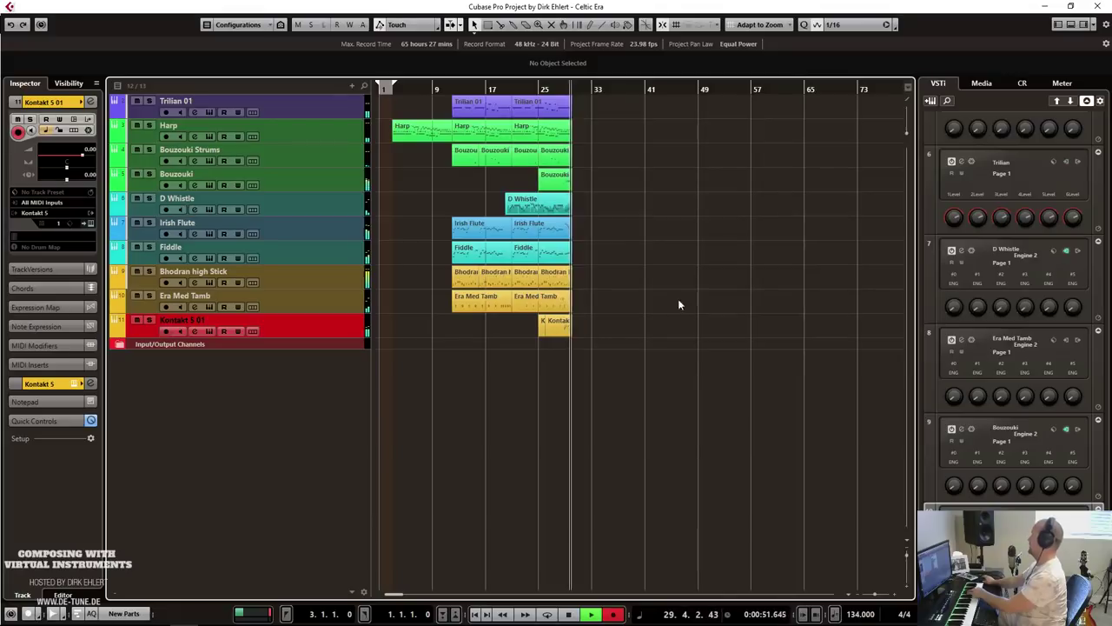
{"action": "key", "text": "space"}
Shorten the new take's held cymbal note so it starts at 29.1.4, and audition it.
{"action": "double_click", "coordinate": [560, 327]}
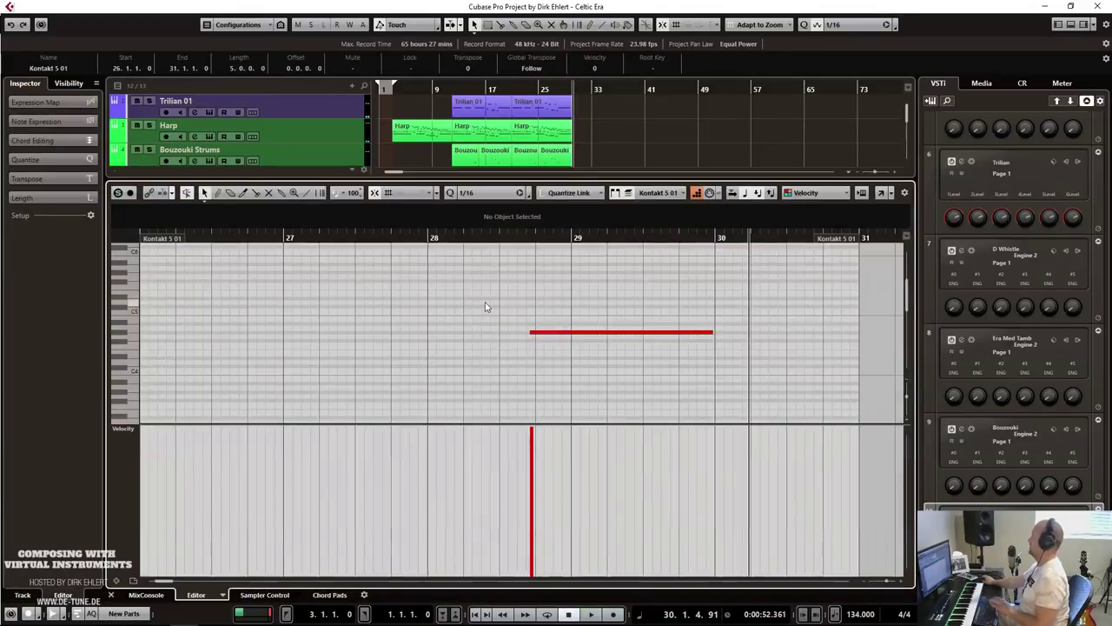
{"action": "left_click_drag", "start_coordinate": [532, 332], "coordinate": [598, 334]}
{"action": "left_click", "coordinate": [422, 249]}
{"action": "key", "text": "space"}
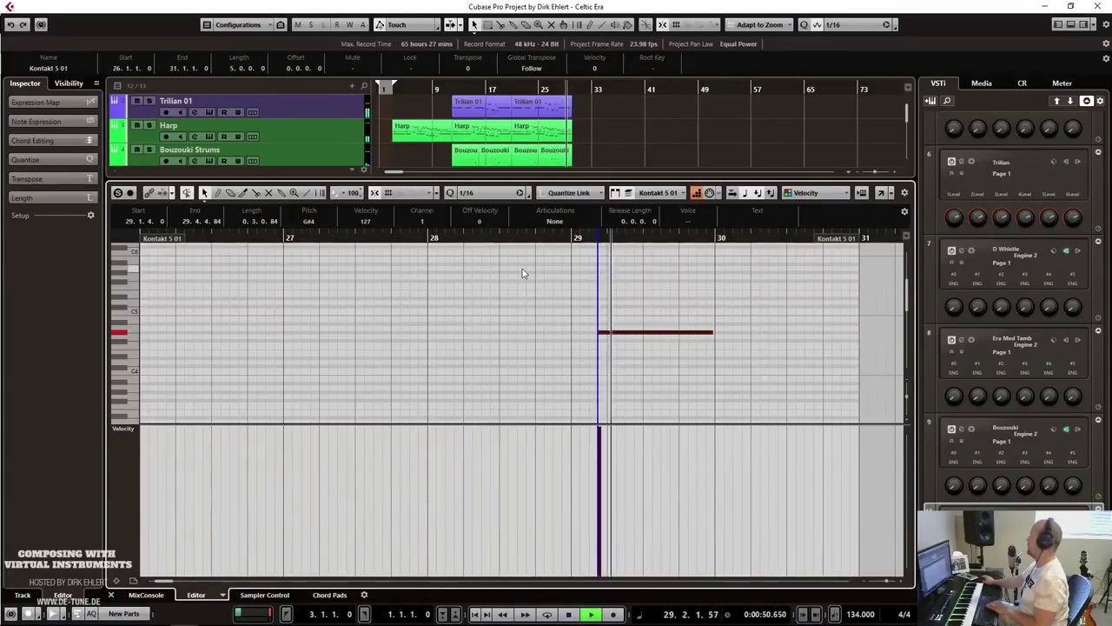
Return to the arrangement and merge the two Kontakt 5 01 parts into one spanning bars 25 to 31.
{"action": "key", "text": "ctrl+e"}
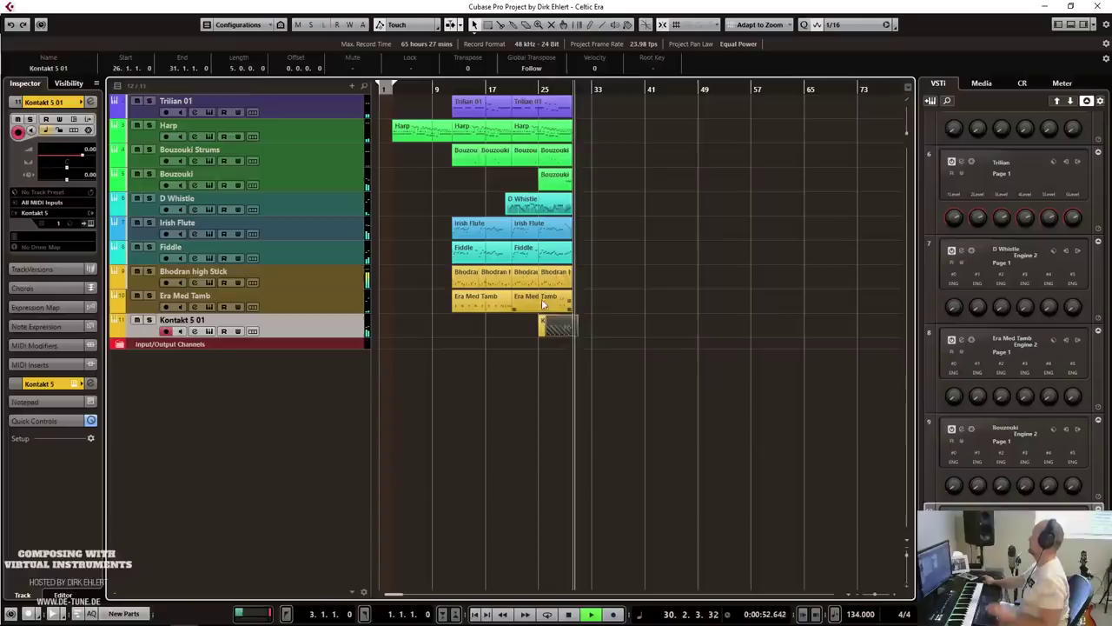
{"action": "key", "text": "space"}
{"action": "key", "text": "Delete"}
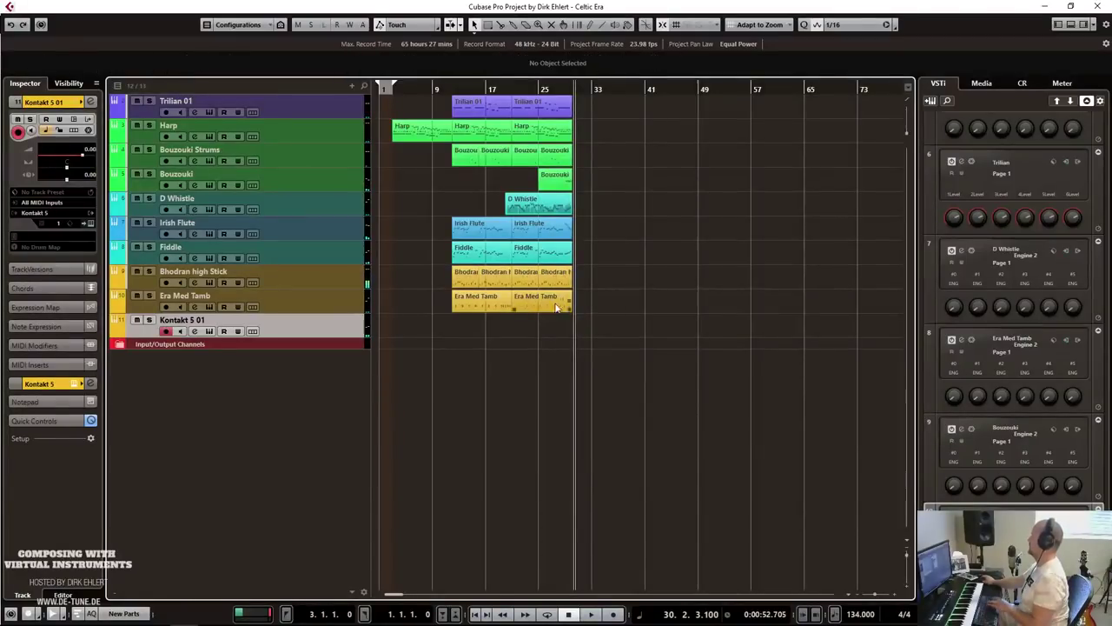
{"action": "key", "text": "ctrl+z"}
Lower the held cymbal note's velocity to about 106 and play the arrangement from around bar 10.
{"action": "double_click", "coordinate": [568, 325]}
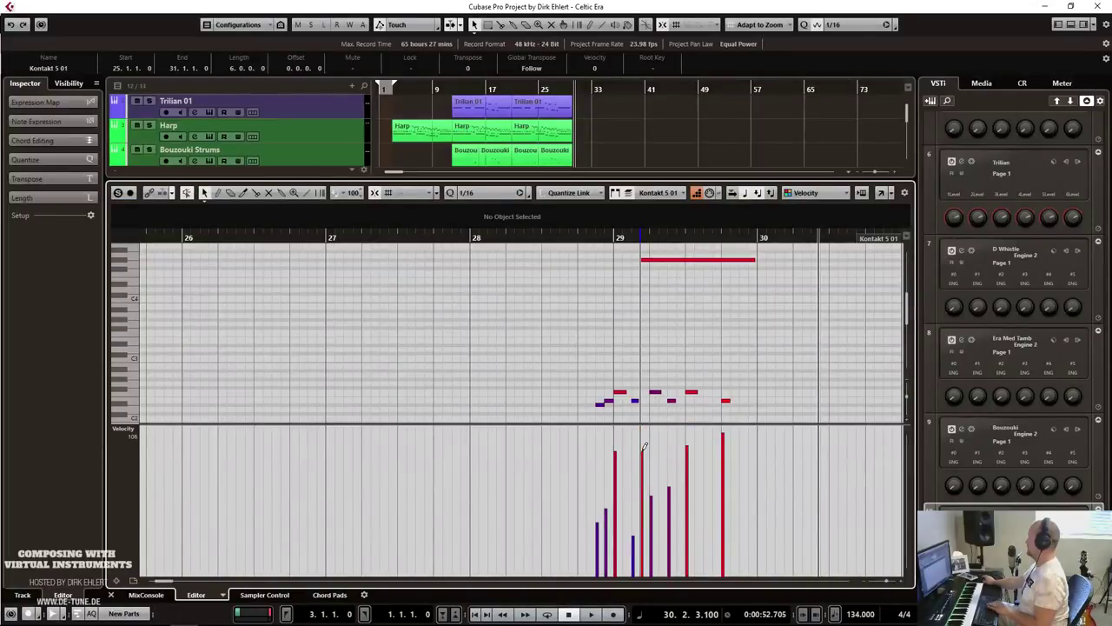
{"action": "key", "text": "ctrl+e"}
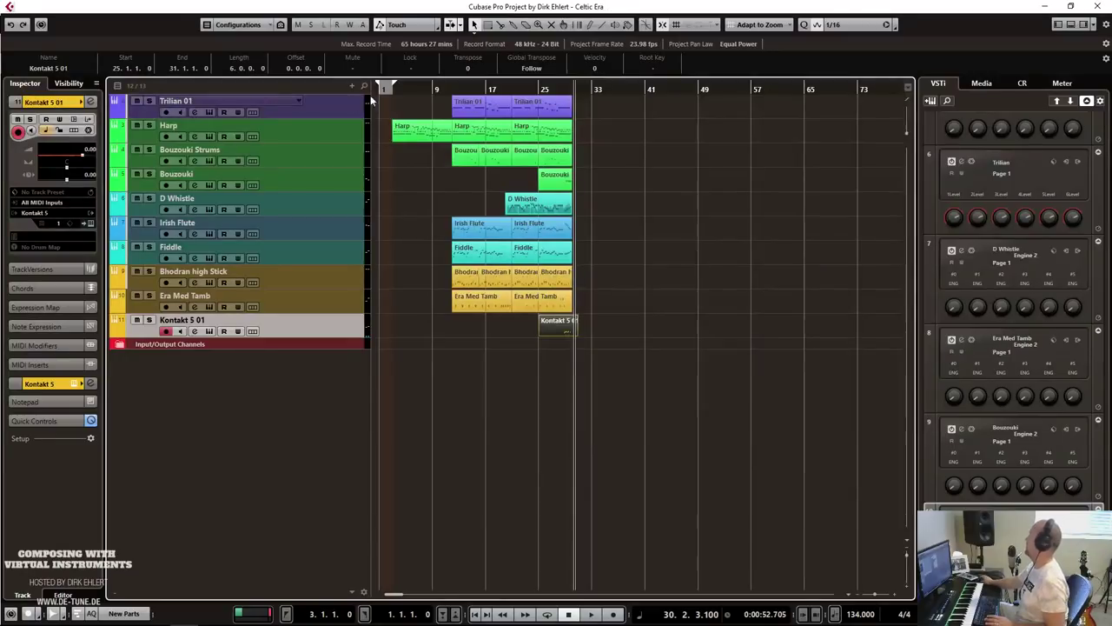
{"action": "double_click", "coordinate": [442, 85]}
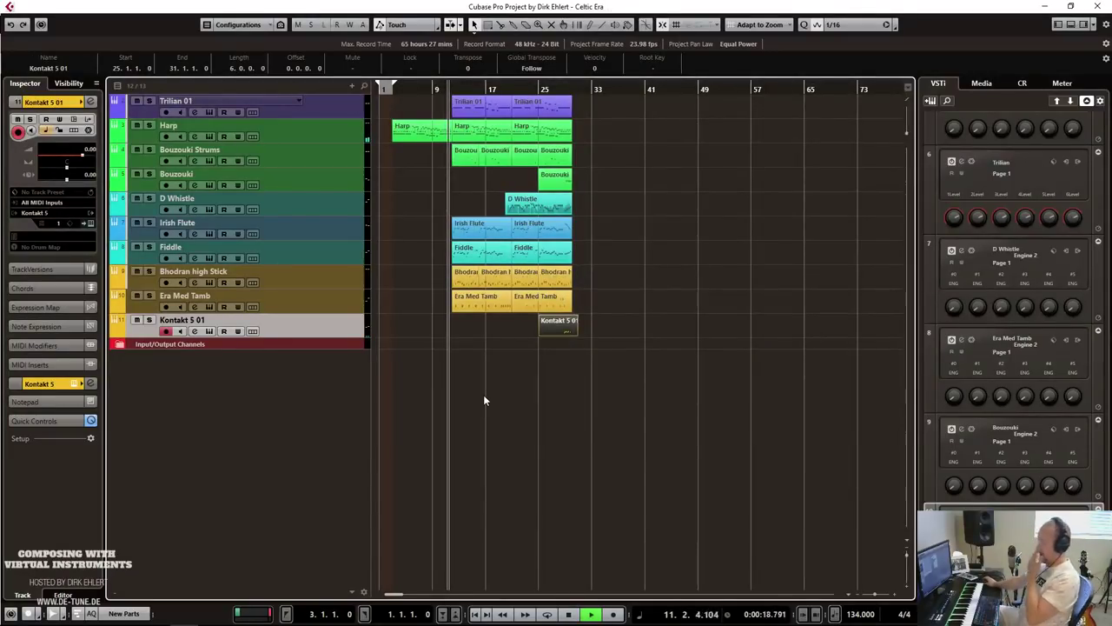
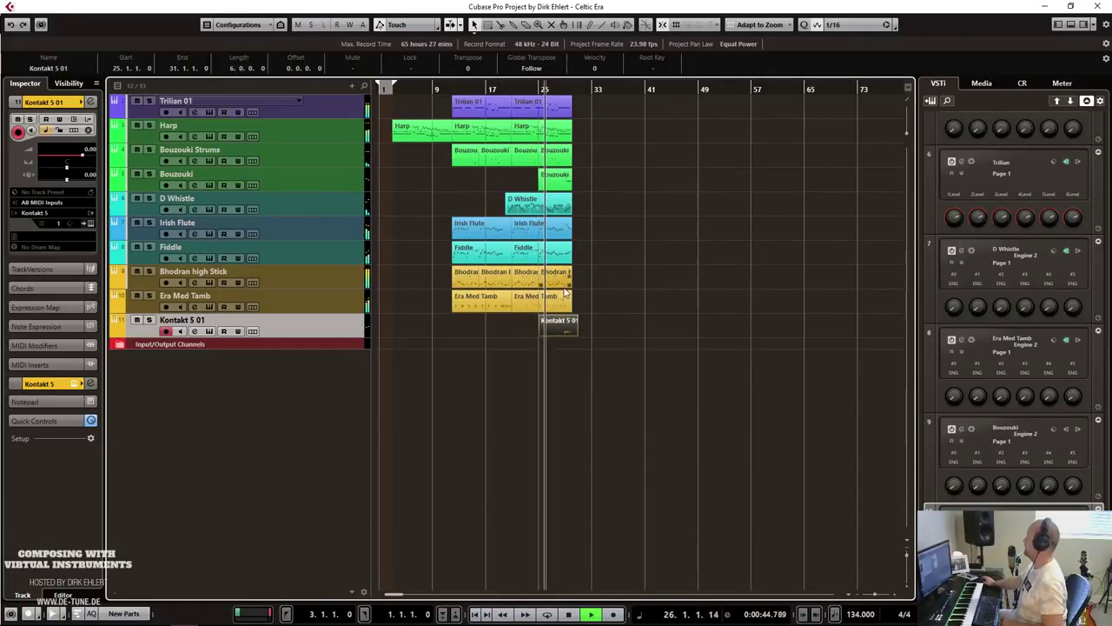
Rename the Kontakt 5 01 track as DMG Cym, stop playback and trim its part to end at bar 30.
{"action": "double_click", "coordinate": [293, 323]}
{"action": "type", "text": "DMG Cym"}
{"action": "key", "text": "Return"}
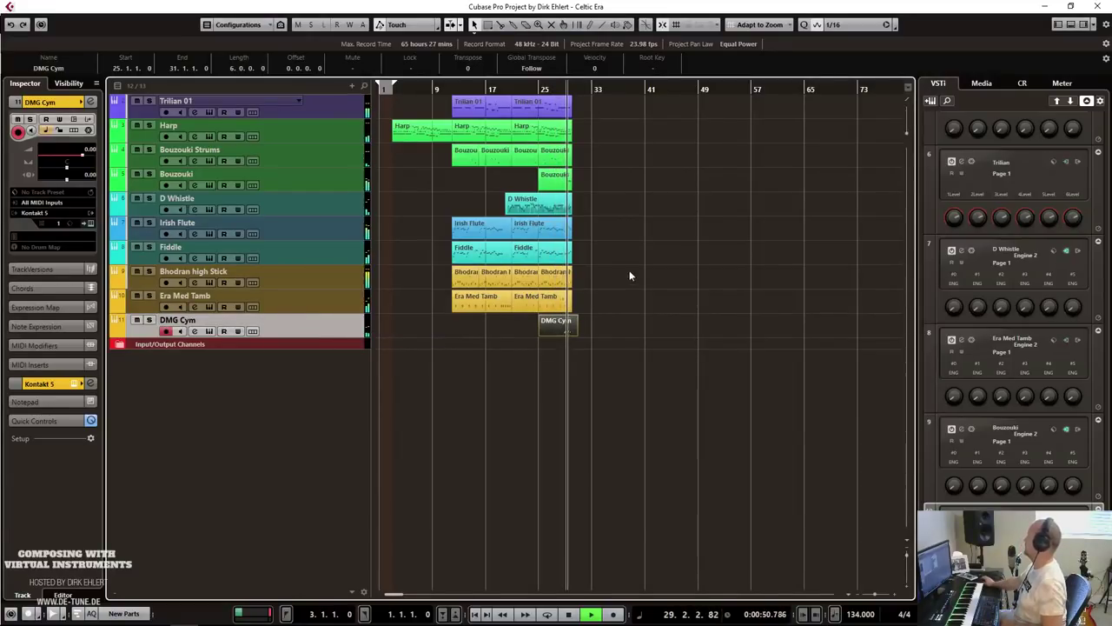
{"action": "key", "text": "space"}
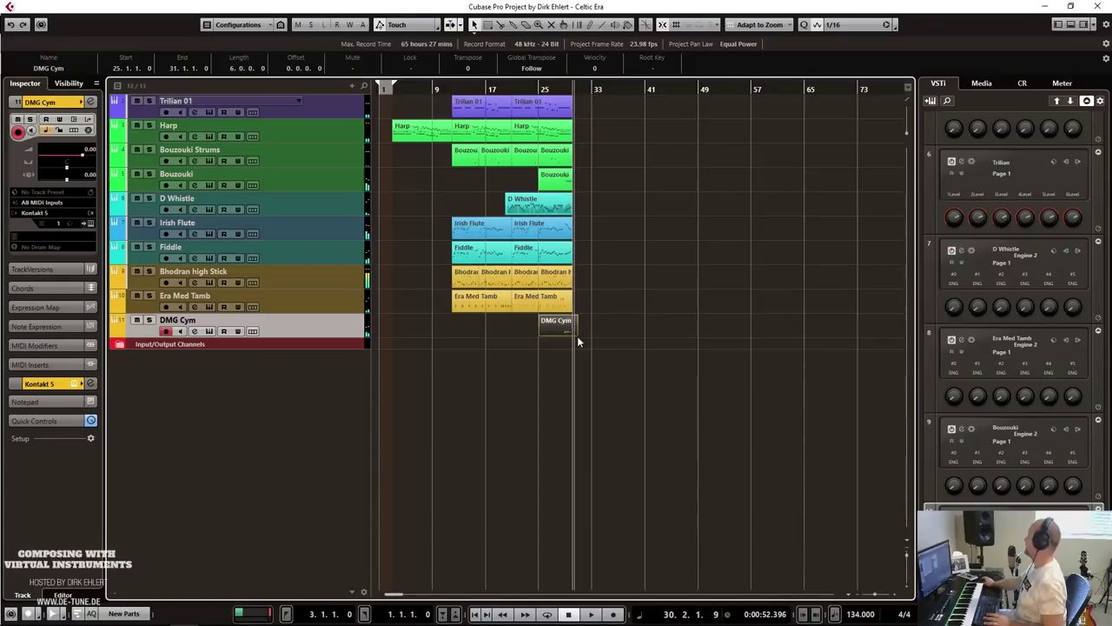
{"action": "left_click", "coordinate": [593, 337]}
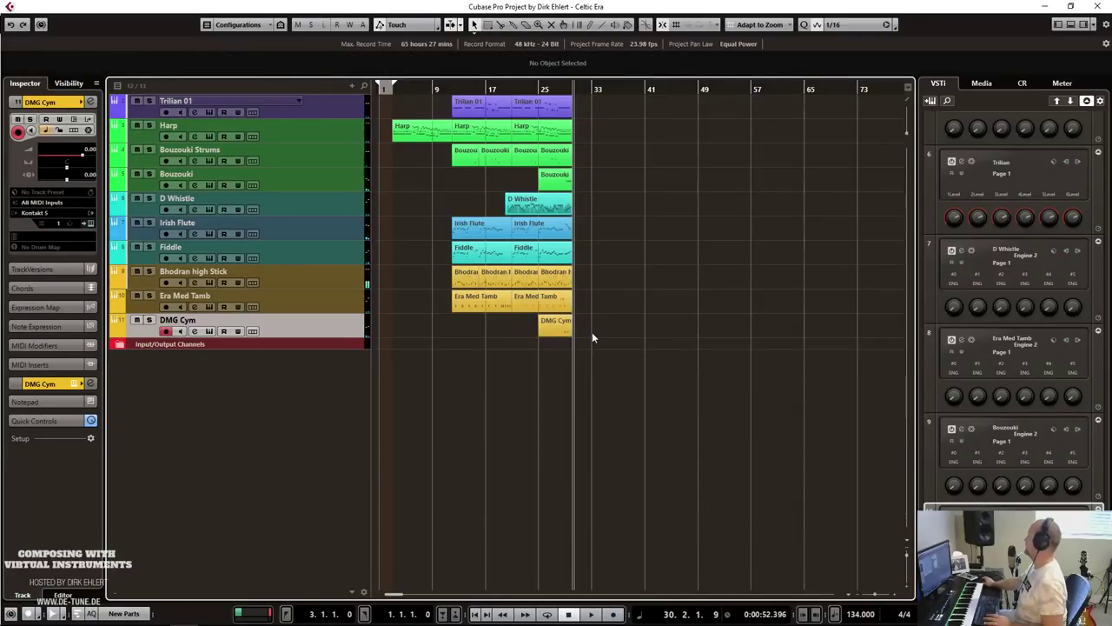
Try recording a new harp take on the Harp track, starting at bar 28.
{"action": "left_click", "coordinate": [288, 133]}
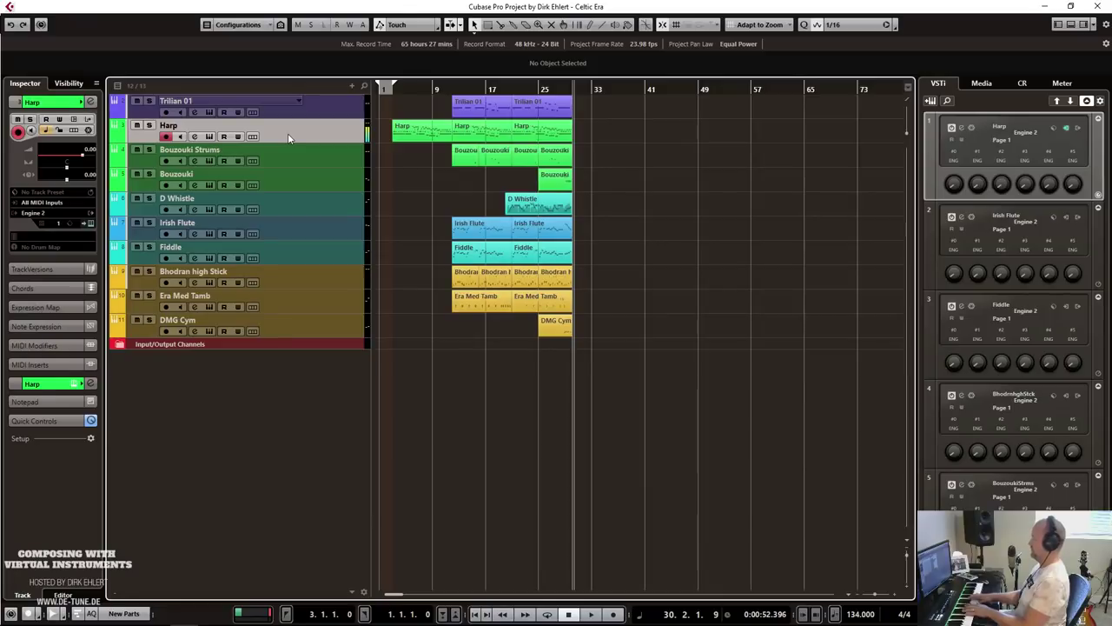
{"action": "left_click", "coordinate": [560, 90]}
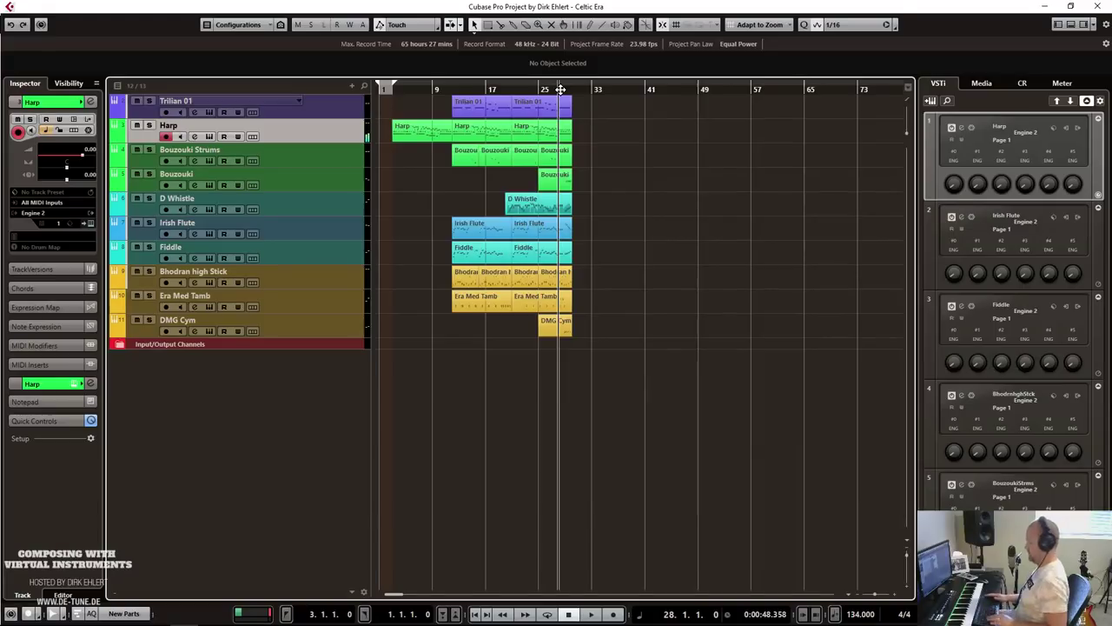
{"action": "key", "text": "KP_Multiply"}
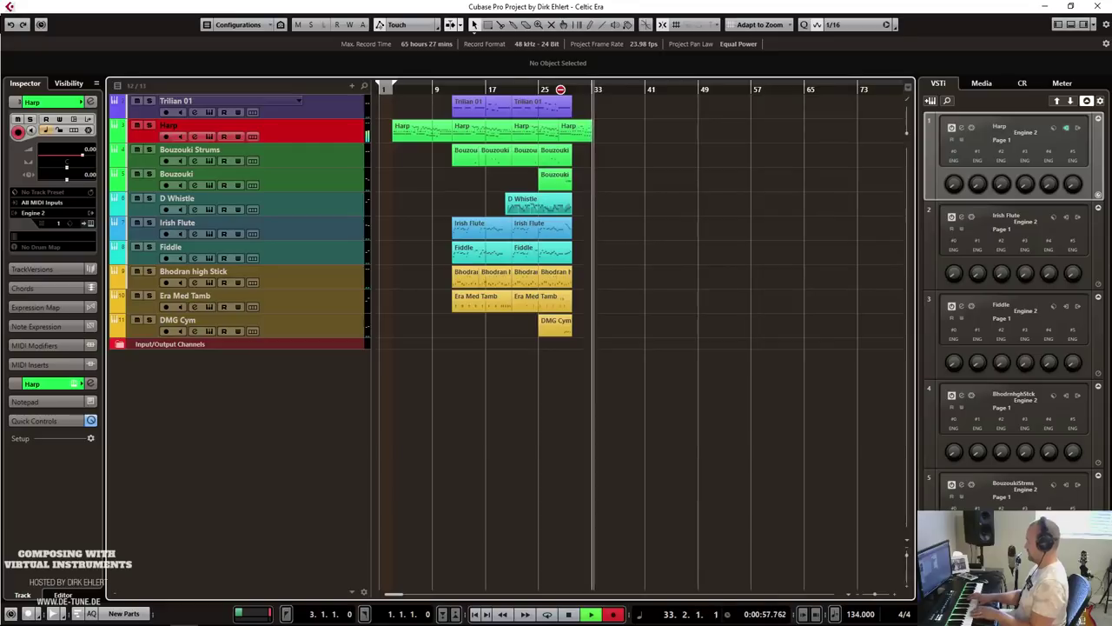
{"action": "key", "text": "space"}
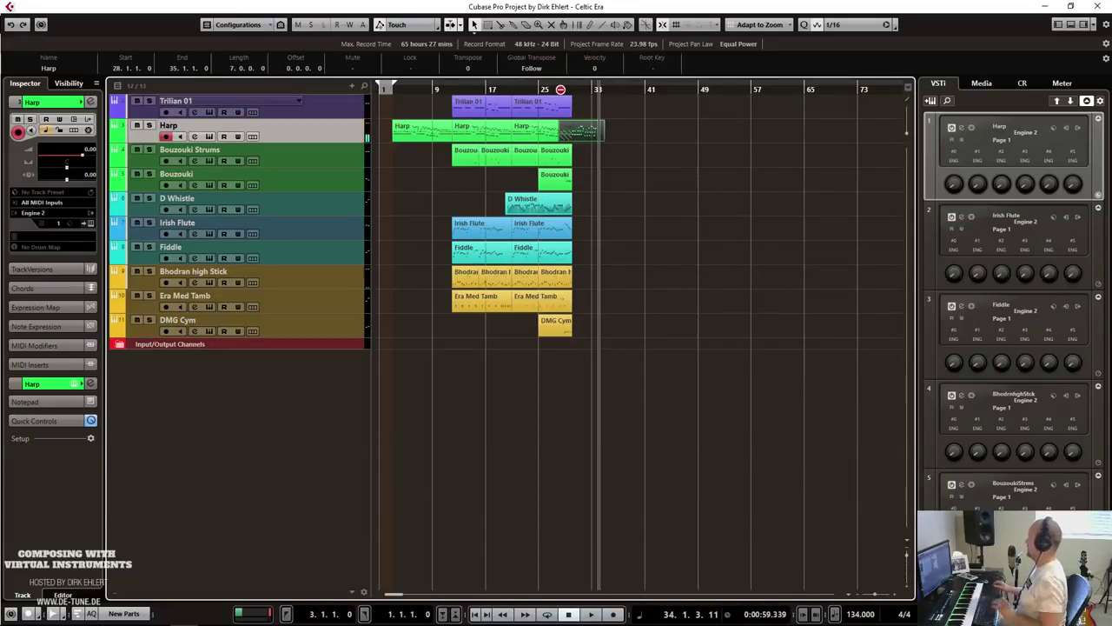
{"action": "left_click", "coordinate": [620, 194]}
Record a harp take on the Harp track from bar 29 to just past bar 38.
{"action": "left_click", "coordinate": [564, 89]}
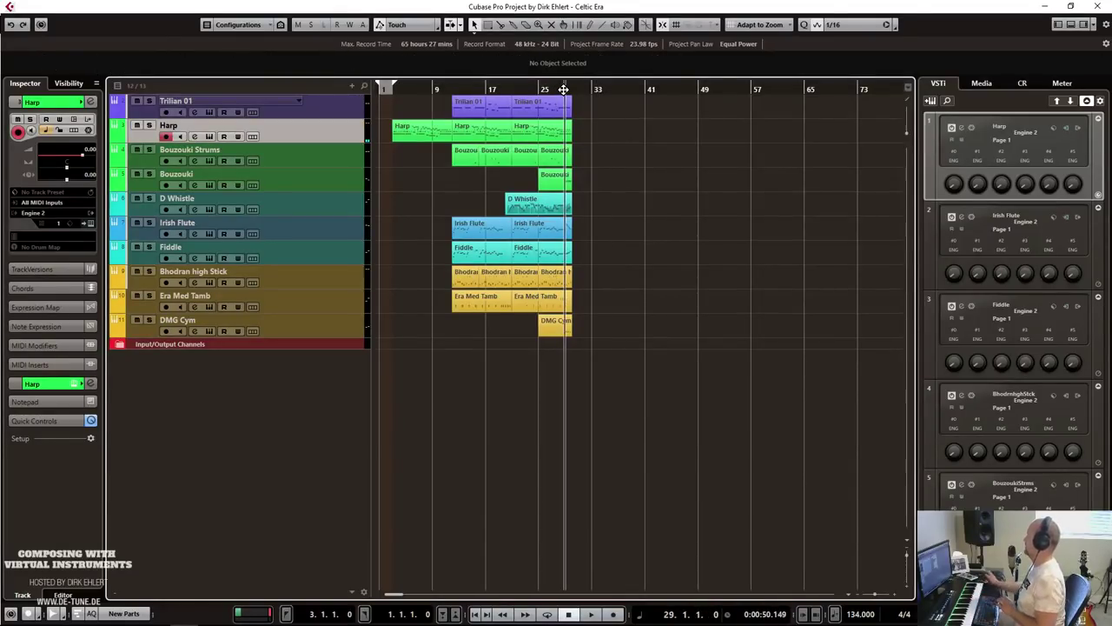
{"action": "key", "text": "KP_Multiply"}
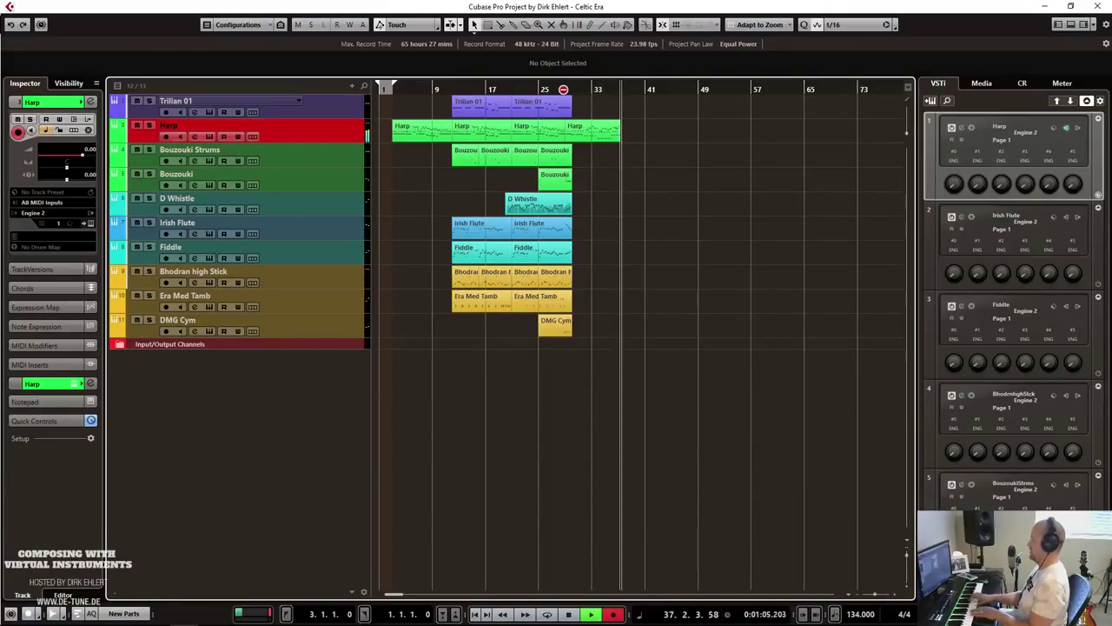
{"action": "key", "text": "space"}
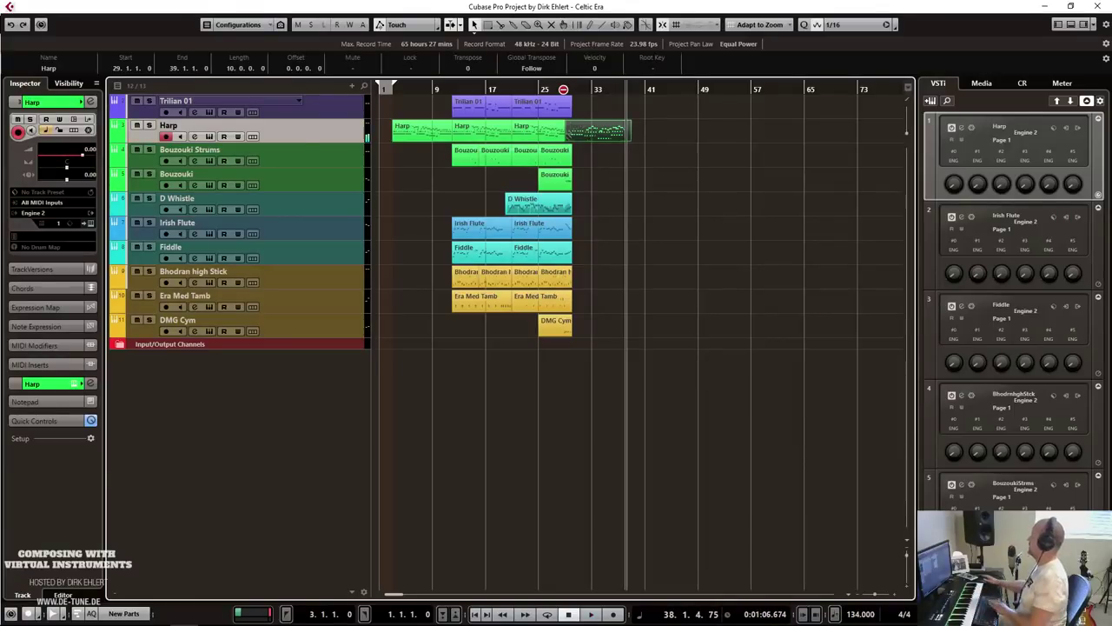
Open the new harp take in the key editor and quantize its notes to 1/8.
{"action": "key", "text": "ctrl+e"}
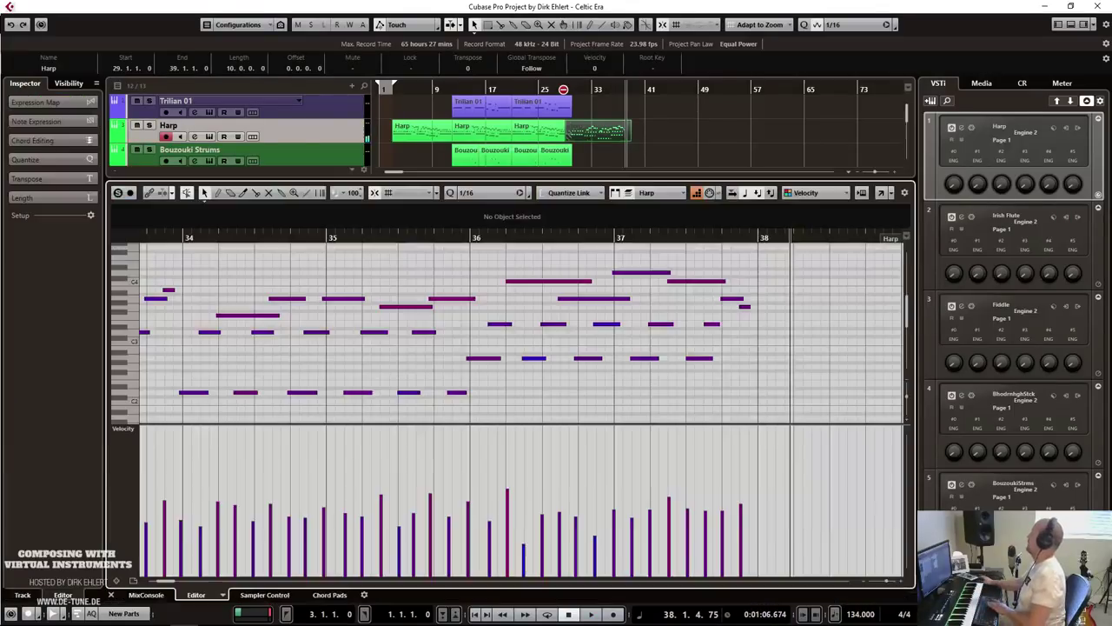
{"action": "left_click", "coordinate": [467, 195]}
{"action": "left_click", "coordinate": [489, 247]}
{"action": "key", "text": "q"}
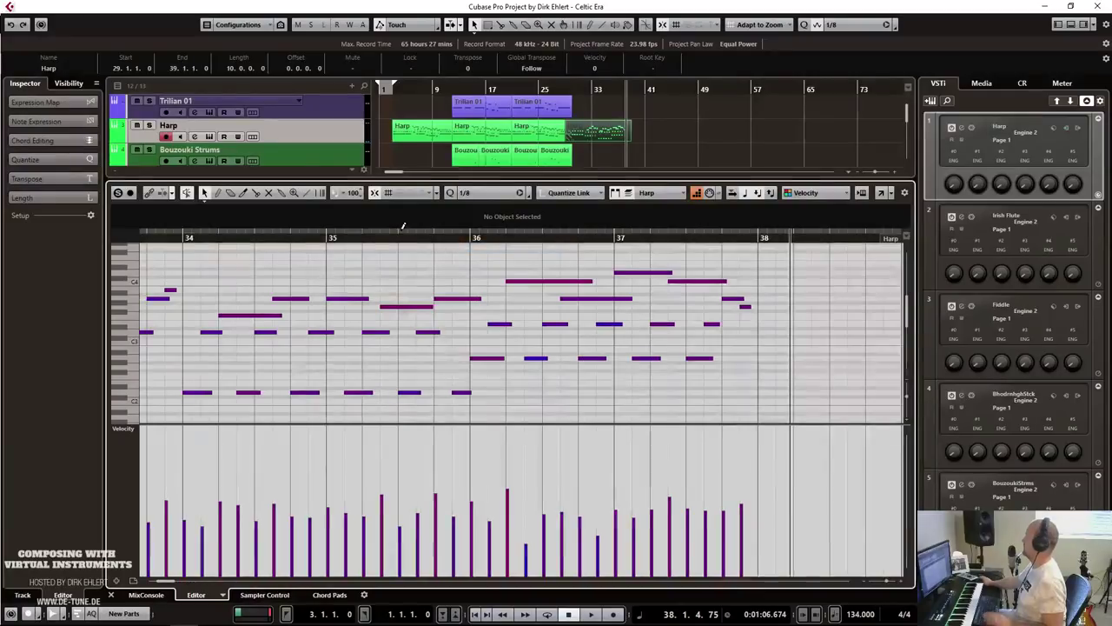
Trim the new harp part to start at bar 30 and end around bar 38, playing it back from bar 30.
{"action": "key", "text": "g"}
{"action": "key", "text": "g"}
{"action": "key", "text": "g"}
{"action": "key", "text": "g"}
{"action": "key", "text": "g"}
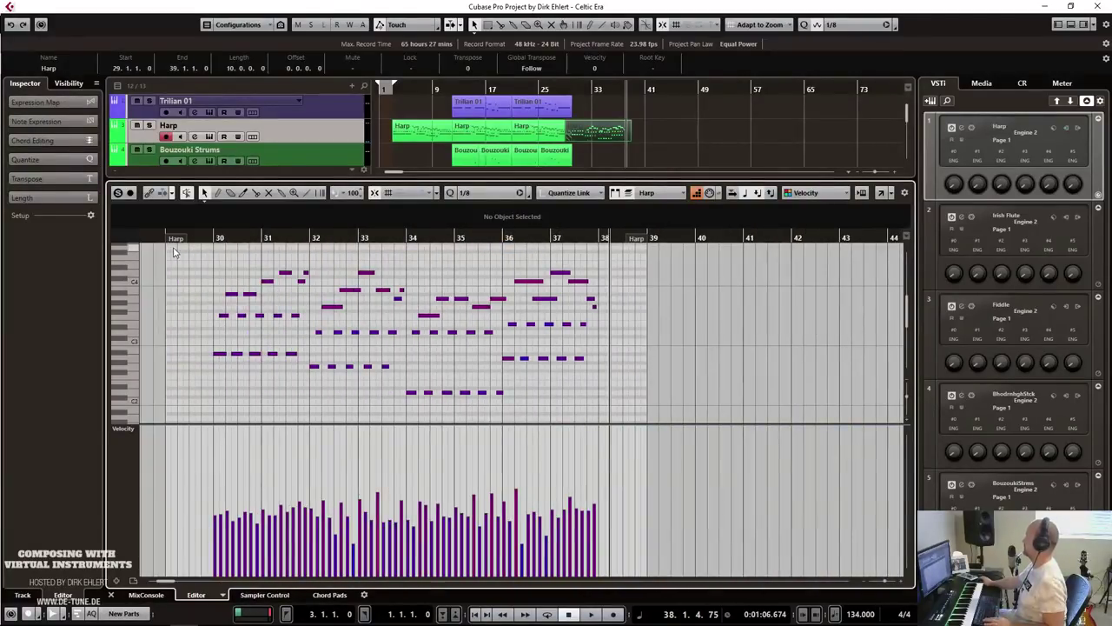
{"action": "left_click_drag", "start_coordinate": [174, 251], "coordinate": [218, 253]}
{"action": "left_click", "coordinate": [203, 239]}
{"action": "key", "text": "space"}
{"action": "key", "text": "g"}
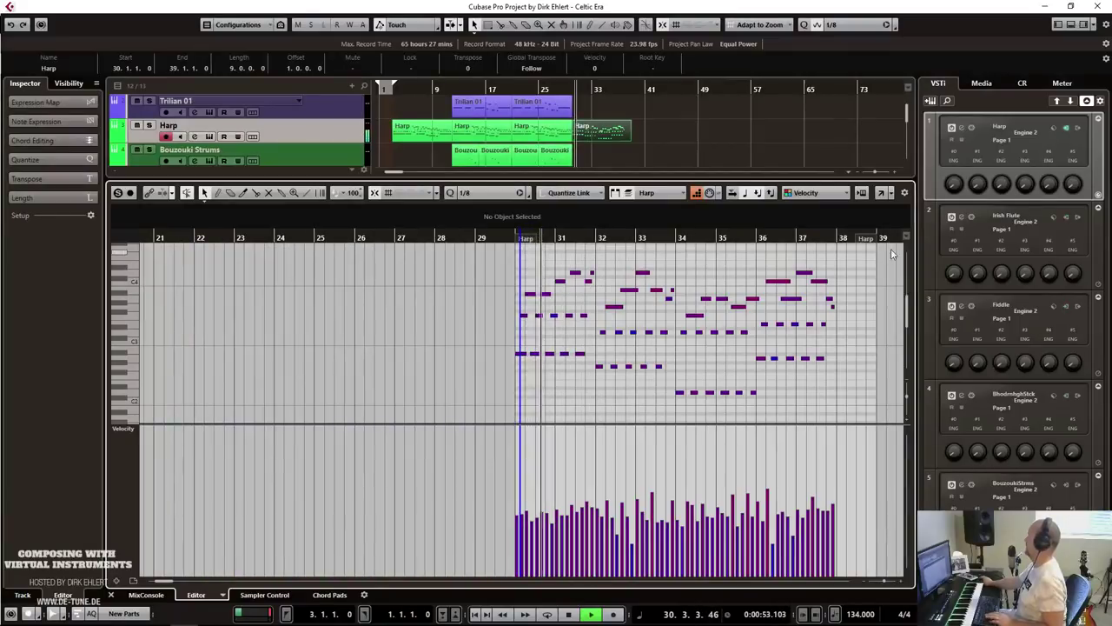
{"action": "left_click_drag", "start_coordinate": [875, 250], "coordinate": [835, 249]}
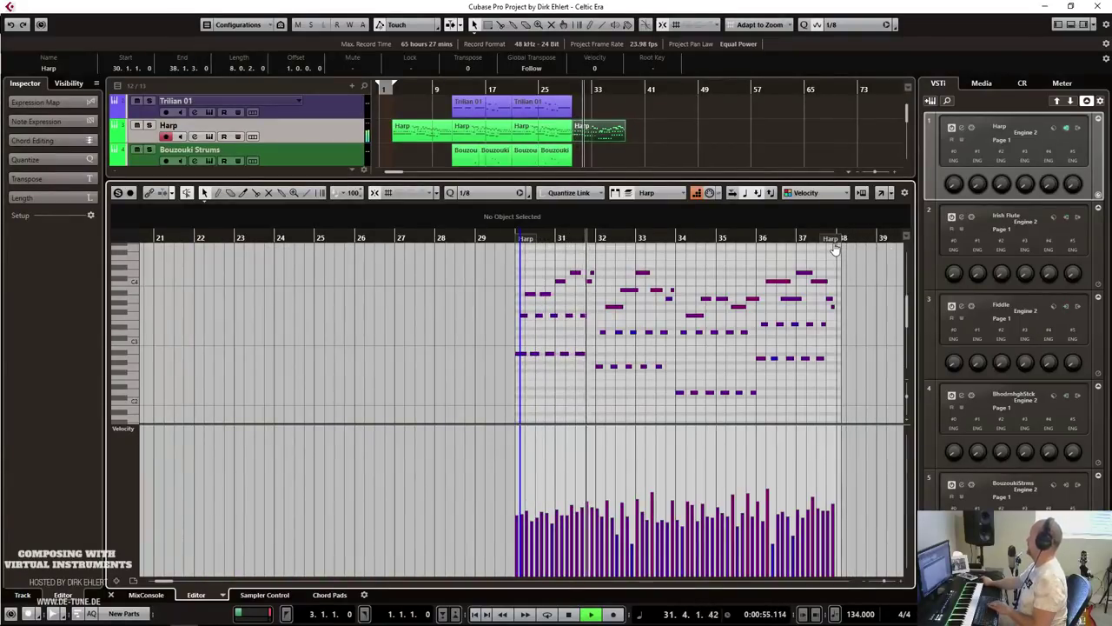
Return to the arrangement, copy the new harp part to bars 38 to 46, and stop playback.
{"action": "key", "text": "ctrl+e"}
{"action": "left_click_drag", "start_coordinate": [597, 131], "coordinate": [652, 130]}
{"action": "key", "text": "g"}
{"action": "key", "text": "space"}
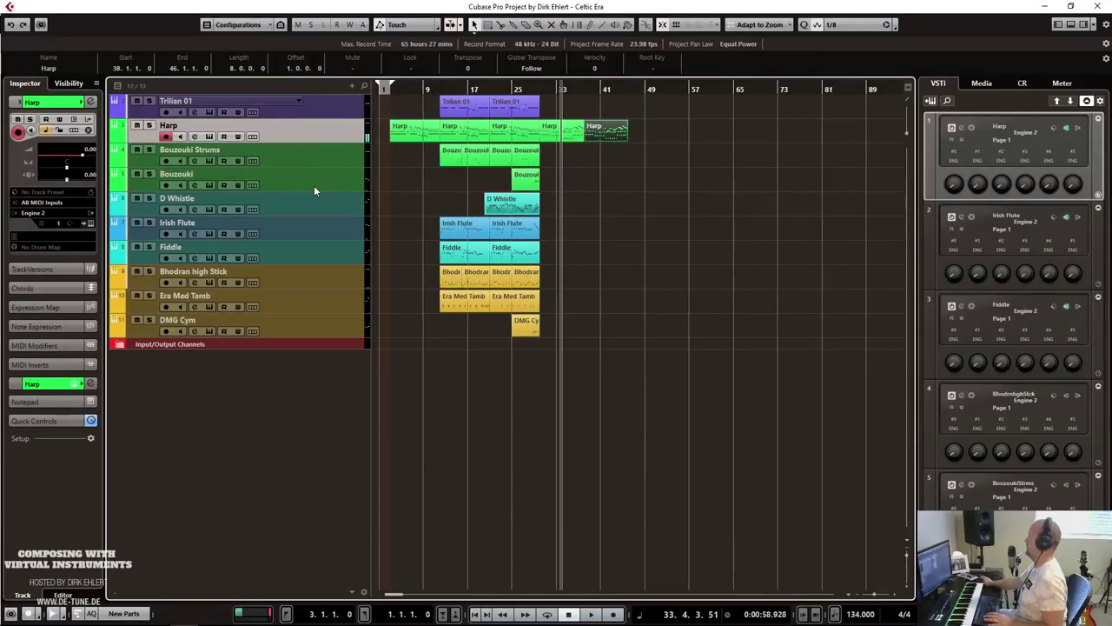
Record a bass take on the Trilian 01 track from around bar 29 to bar 38.
{"action": "left_click", "coordinate": [310, 108]}
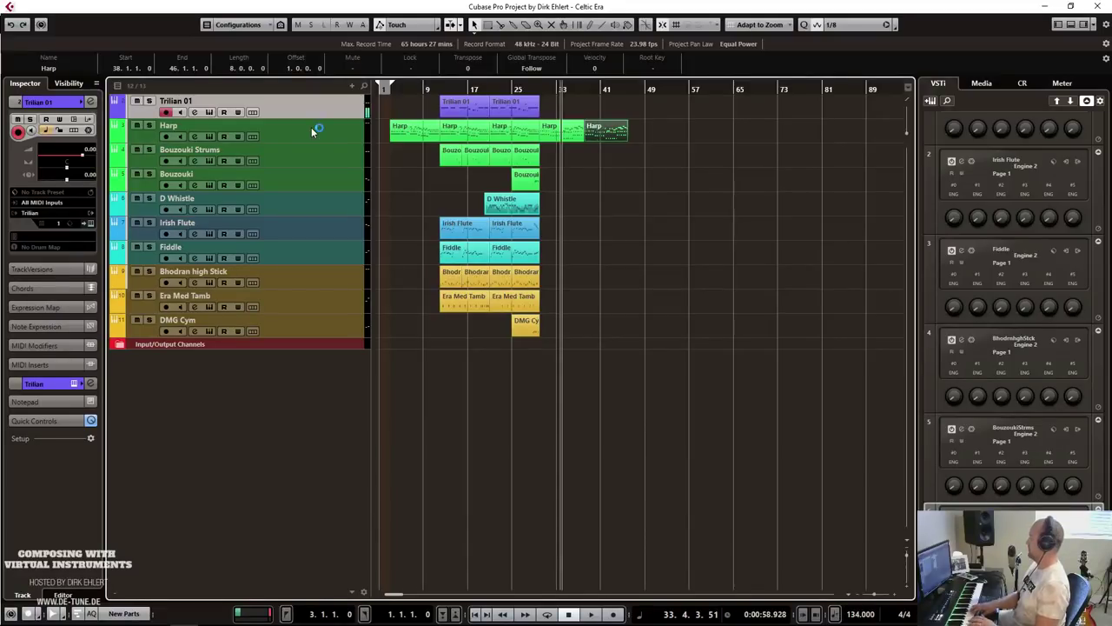
{"action": "left_click", "coordinate": [533, 90]}
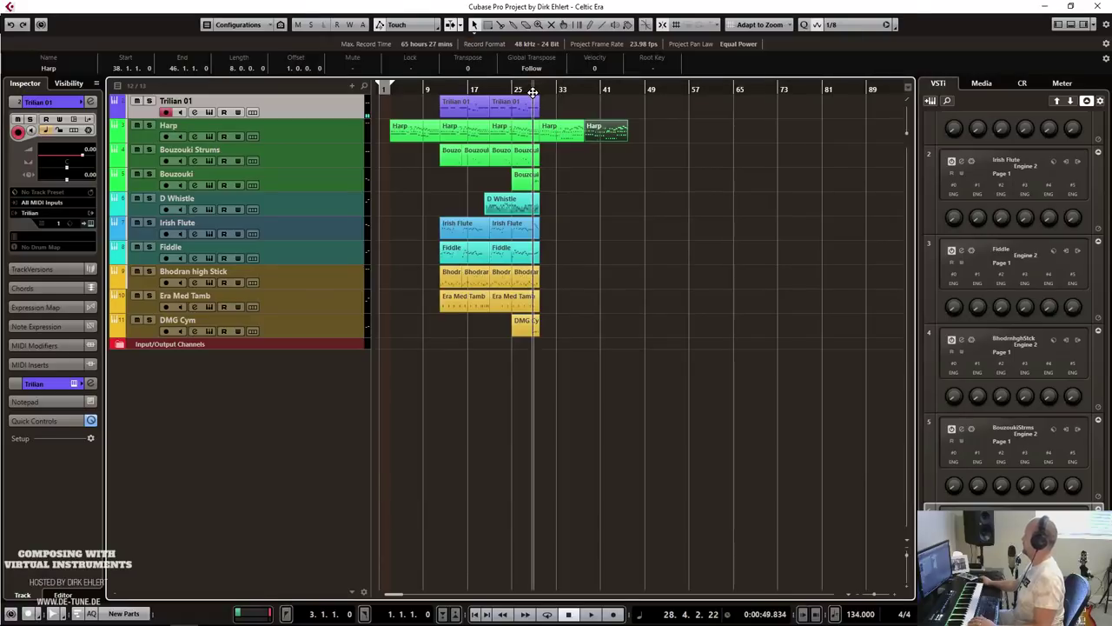
{"action": "key", "text": "KP_Multiply"}
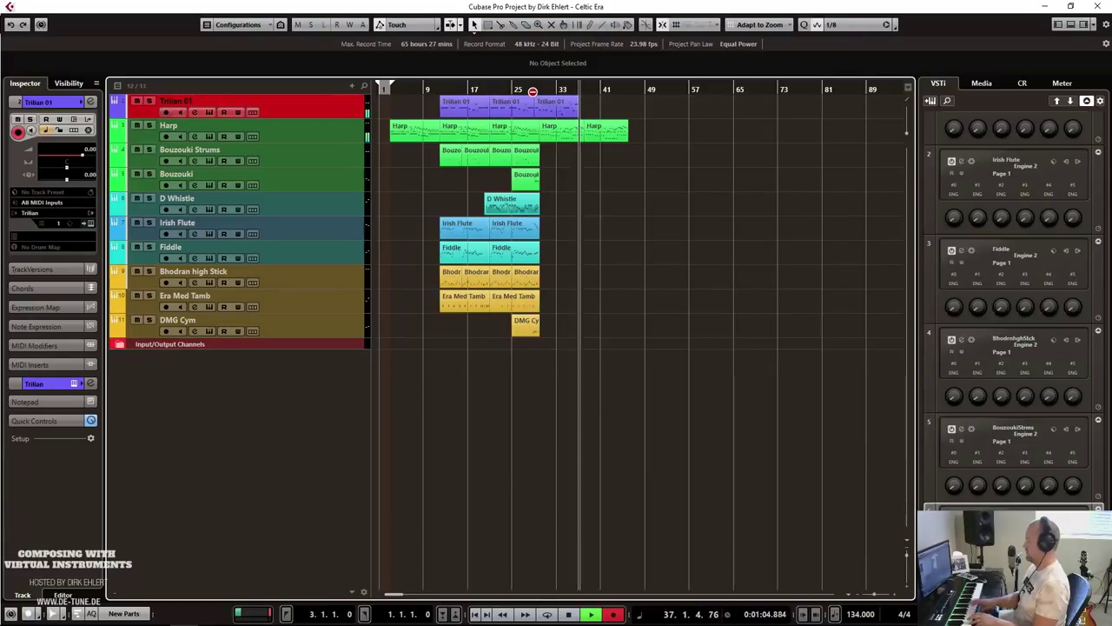
{"action": "key", "text": "space"}
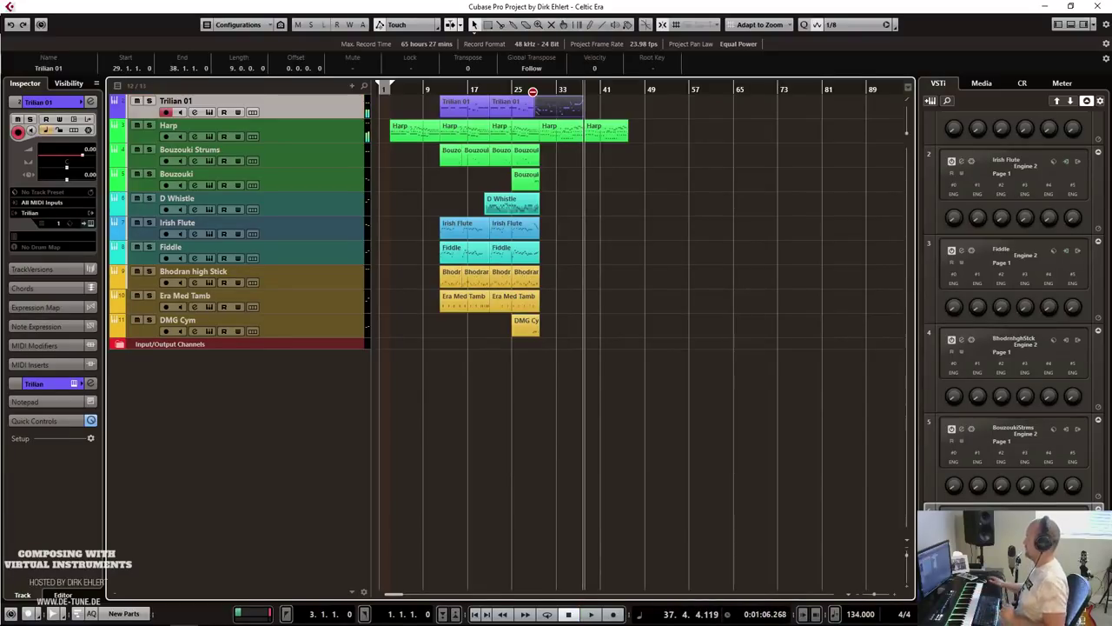
Examine the new Trilian 01 take's notes up close in the key editor and return to the arrangement.
{"action": "double_click", "coordinate": [569, 109]}
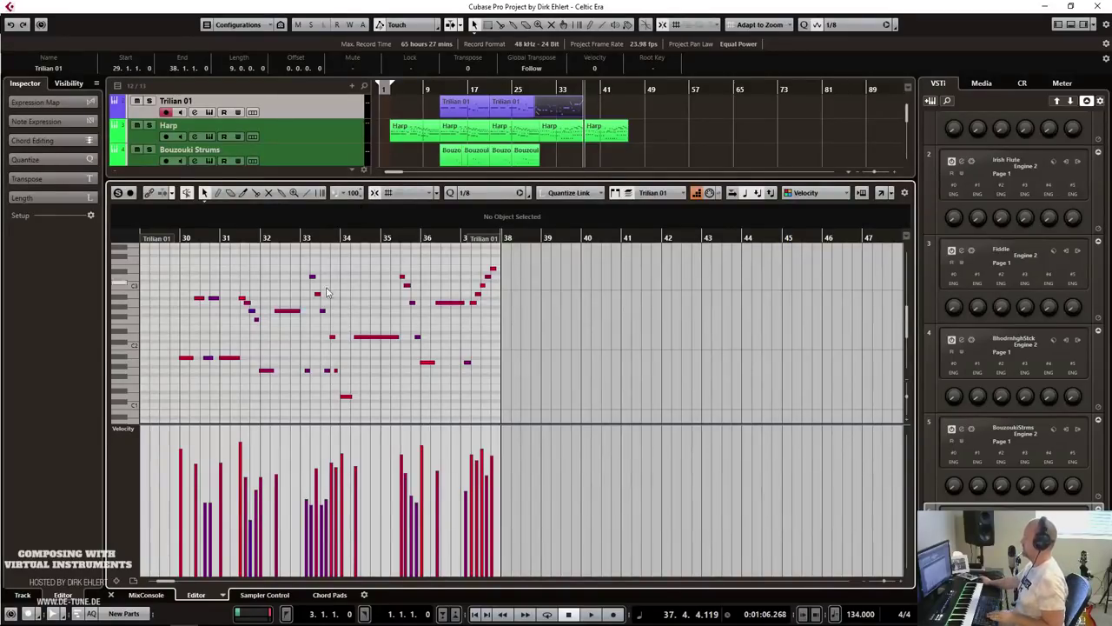
{"action": "key", "text": "h"}
{"action": "key", "text": "h"}
{"action": "key", "text": "h"}
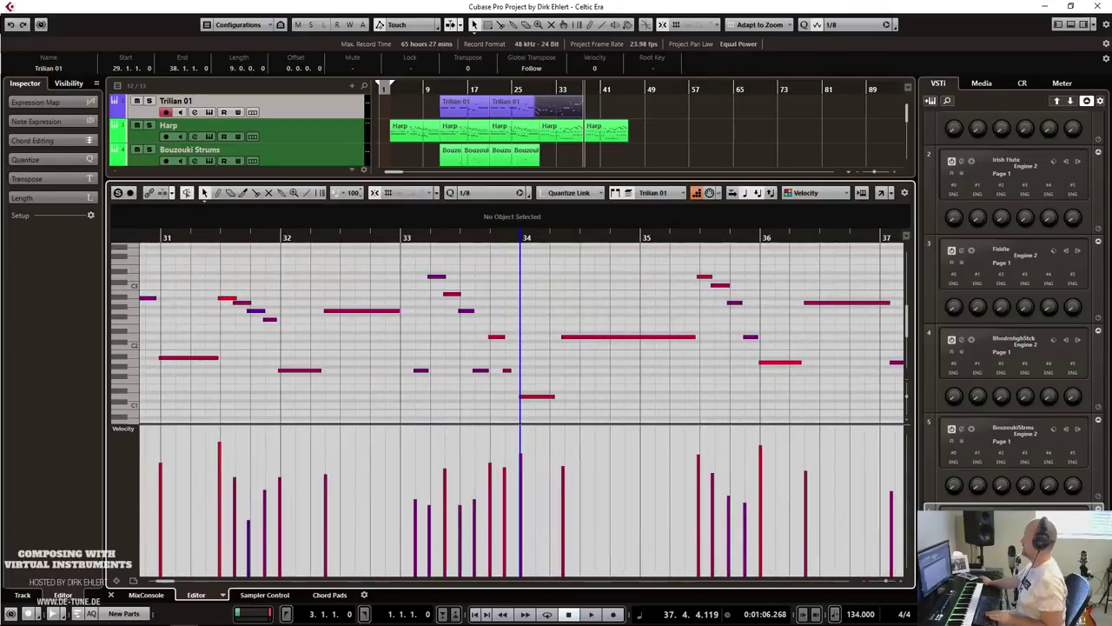
{"action": "key", "text": "ctrl+alt+e"}
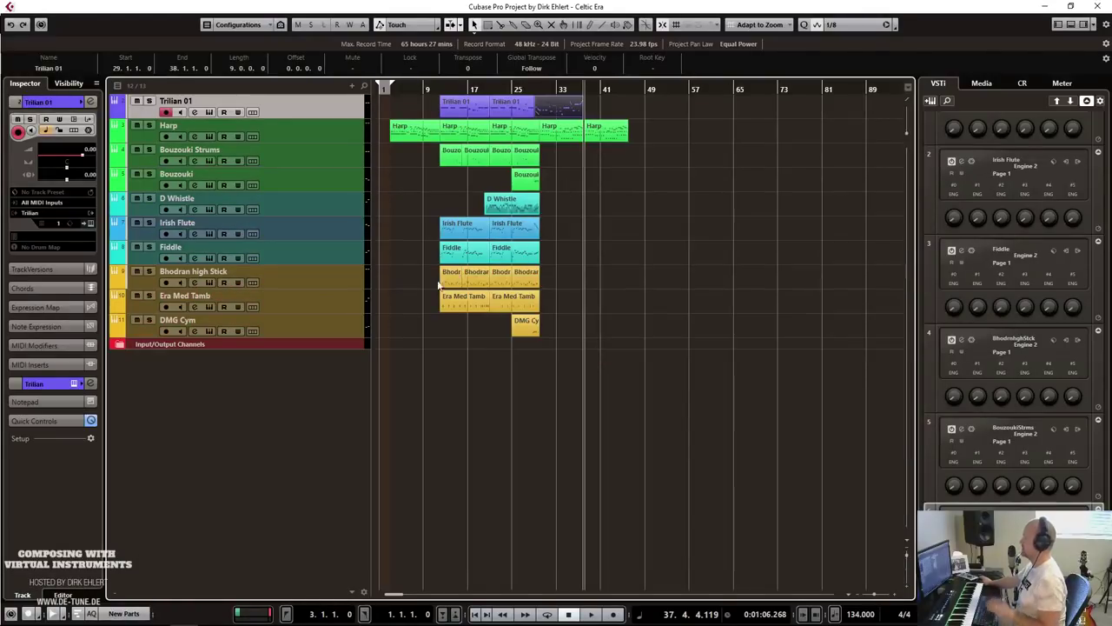
Open the Harp track's Engine instrument and review the installed libraries in its preferences.
{"action": "left_click", "coordinate": [90, 224]}
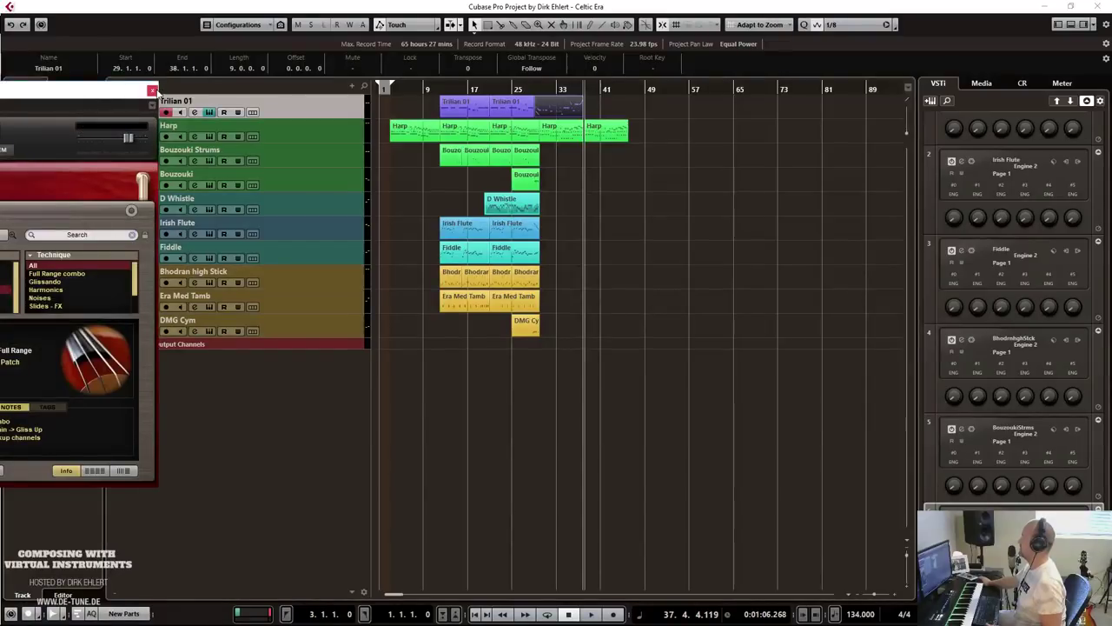
{"action": "left_click", "coordinate": [152, 90]}
{"action": "left_click", "coordinate": [278, 124]}
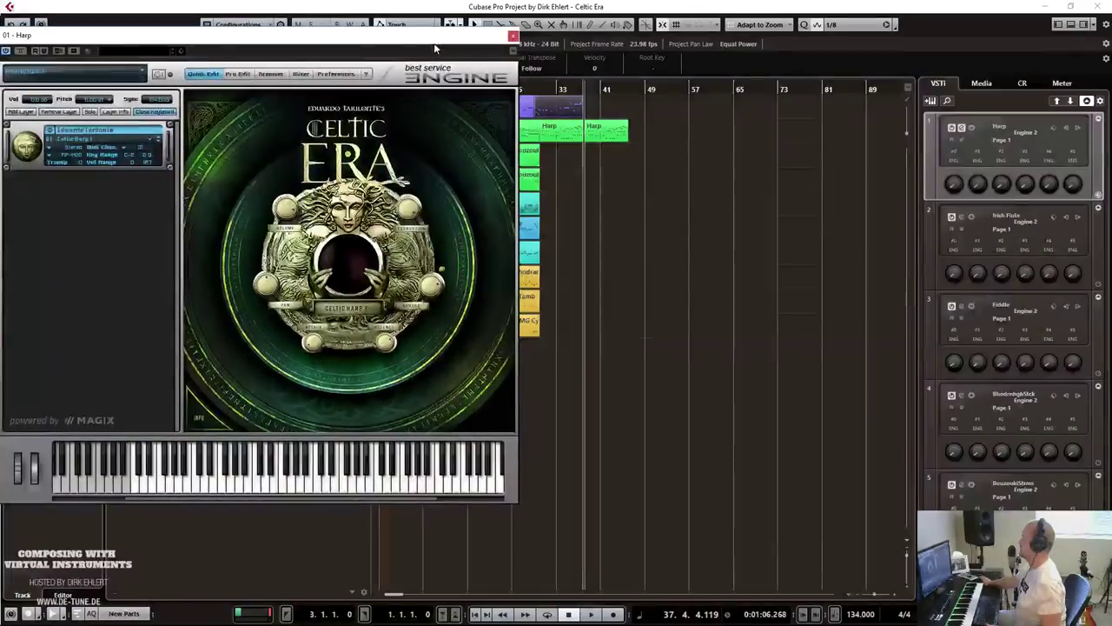
{"action": "left_click", "coordinate": [368, 76]}
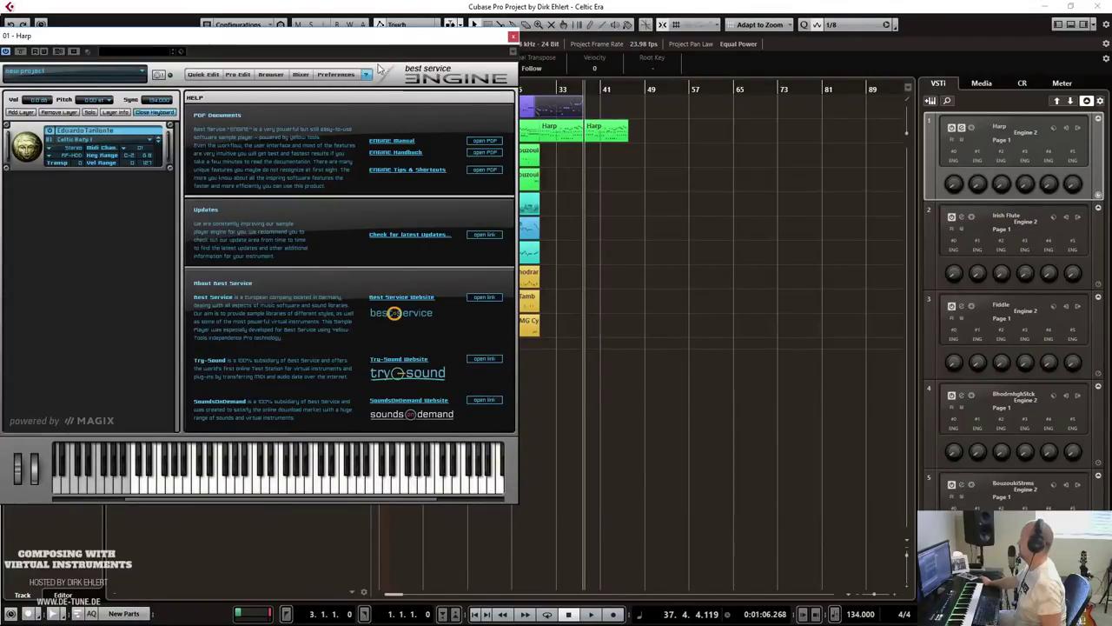
{"action": "left_click", "coordinate": [337, 75]}
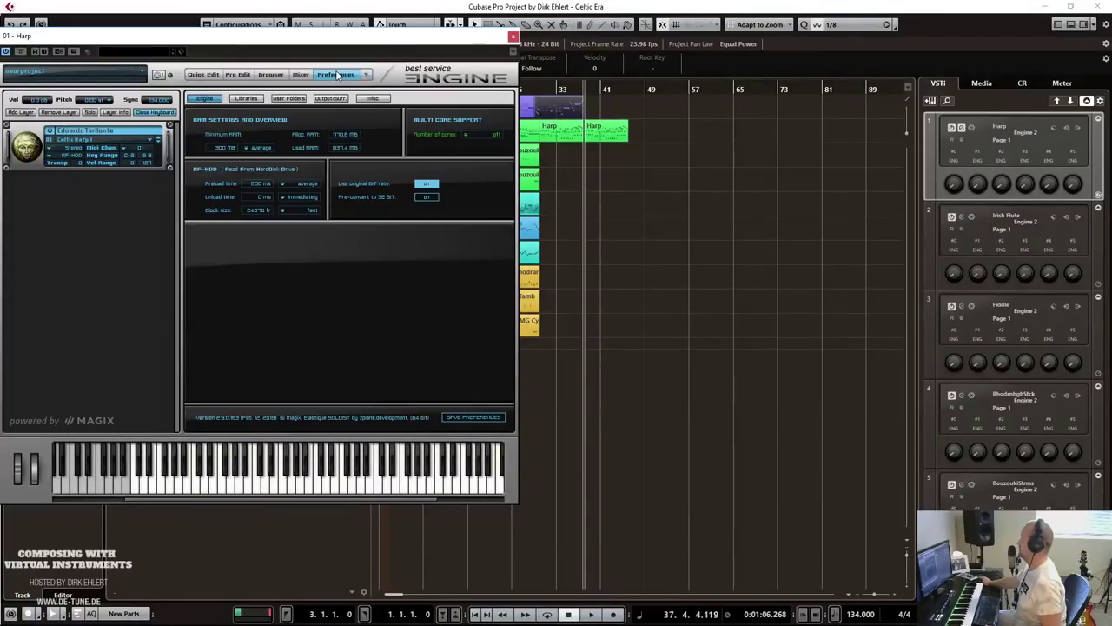
{"action": "left_click", "coordinate": [371, 99]}
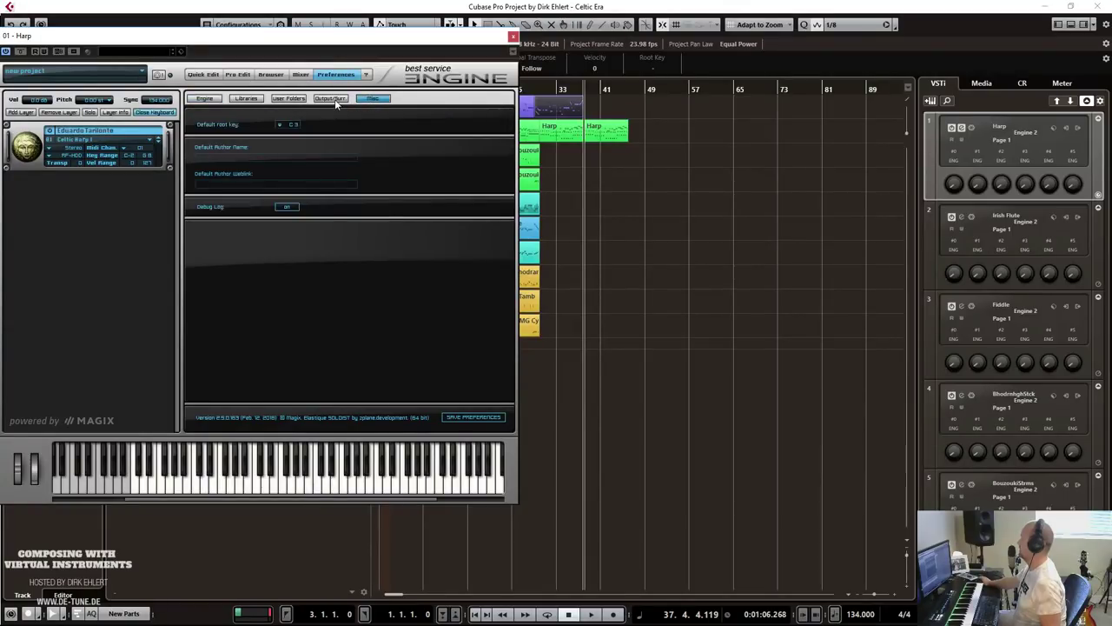
{"action": "left_click", "coordinate": [247, 99]}
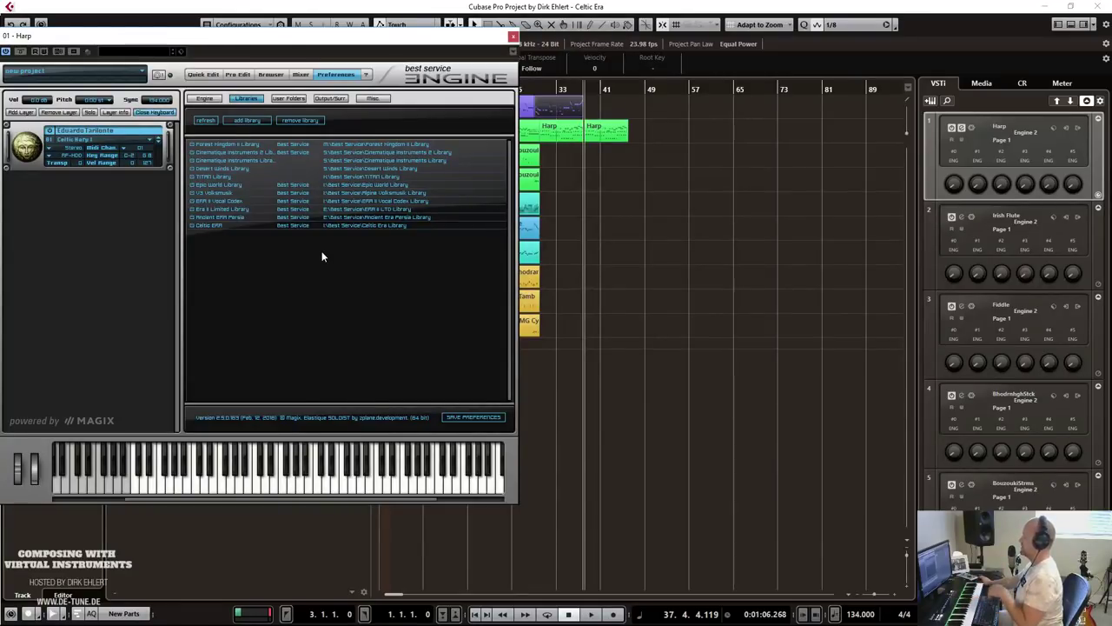
Look through the Celtic Harp layer's loadable libraries without choosing one, and close and reopen the Harp instrument window.
{"action": "left_click", "coordinate": [92, 139]}
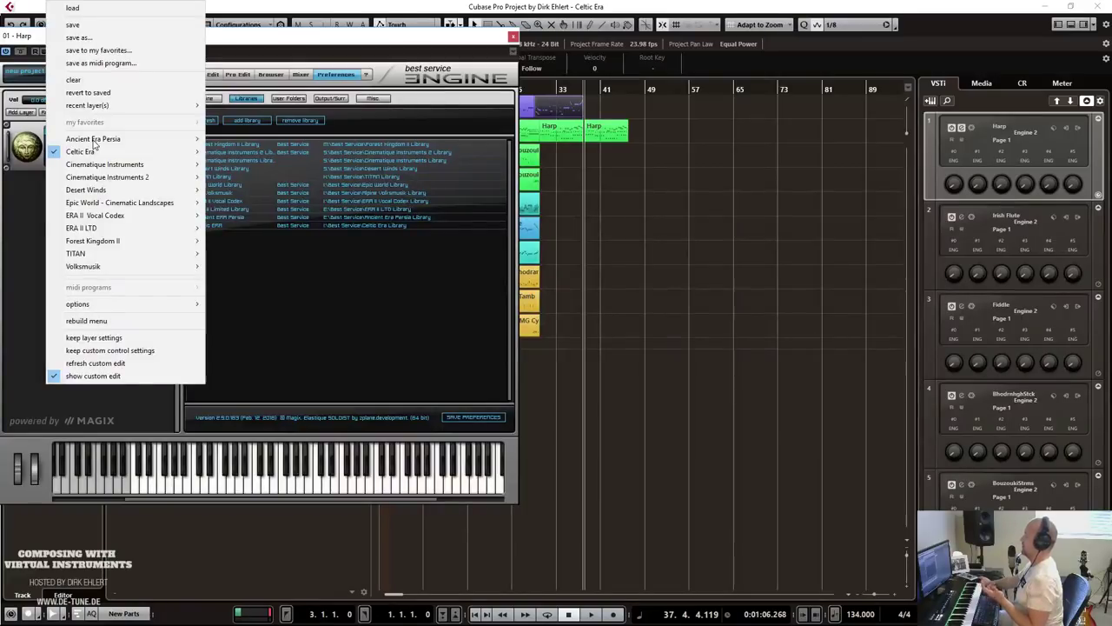
{"action": "mouse_move", "coordinate": [124, 151]}
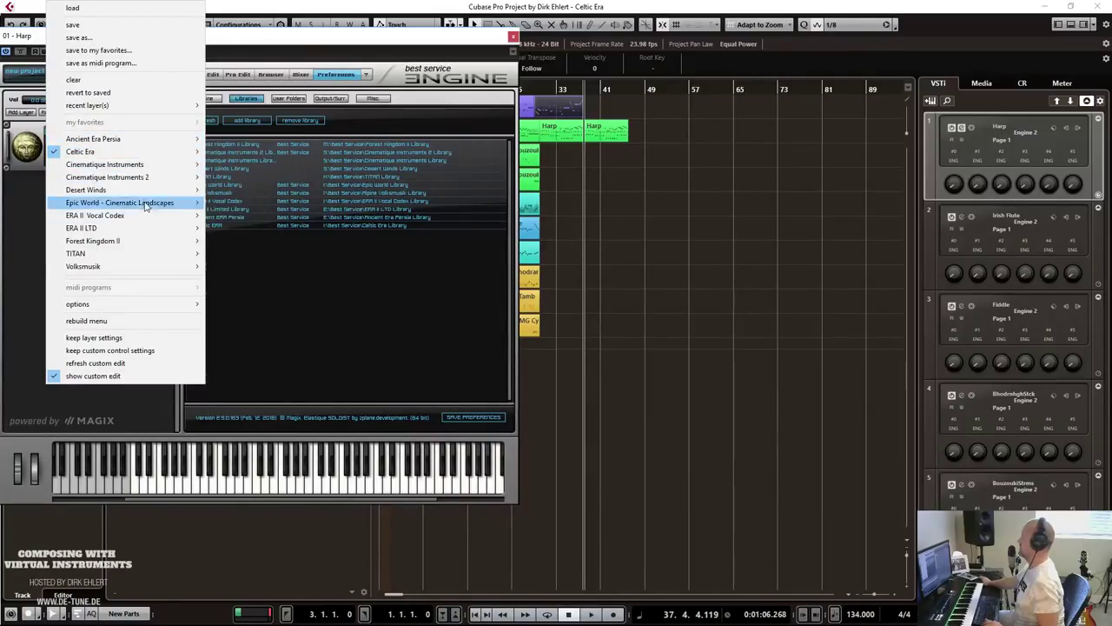
{"action": "mouse_move", "coordinate": [128, 183]}
{"action": "left_click", "coordinate": [470, 333]}
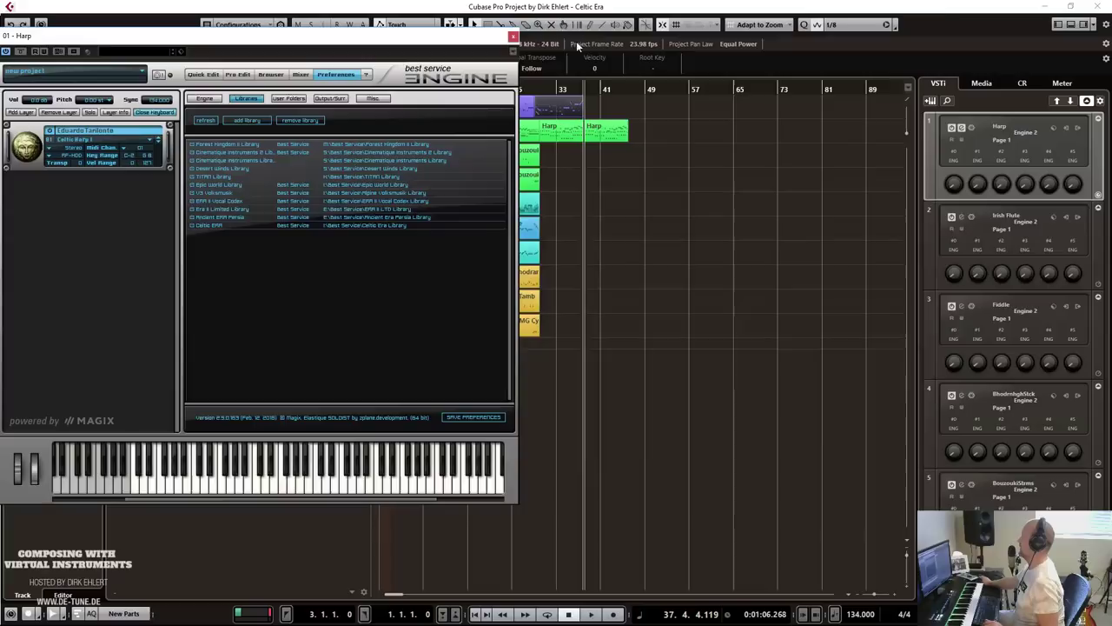
{"action": "left_click", "coordinate": [514, 37]}
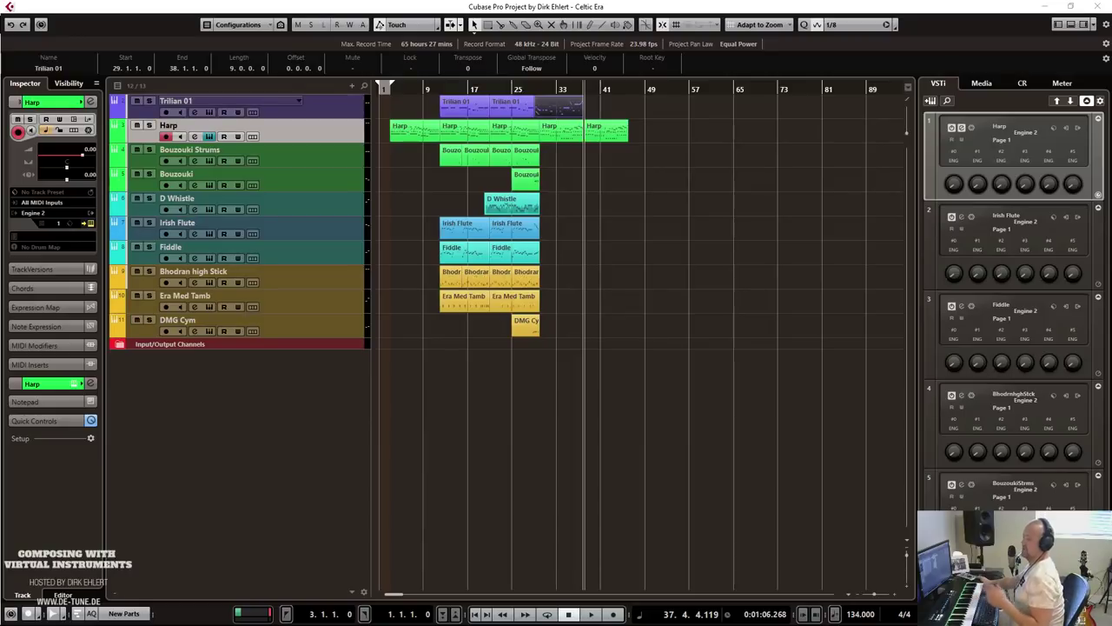
{"action": "key", "text": "Return"}
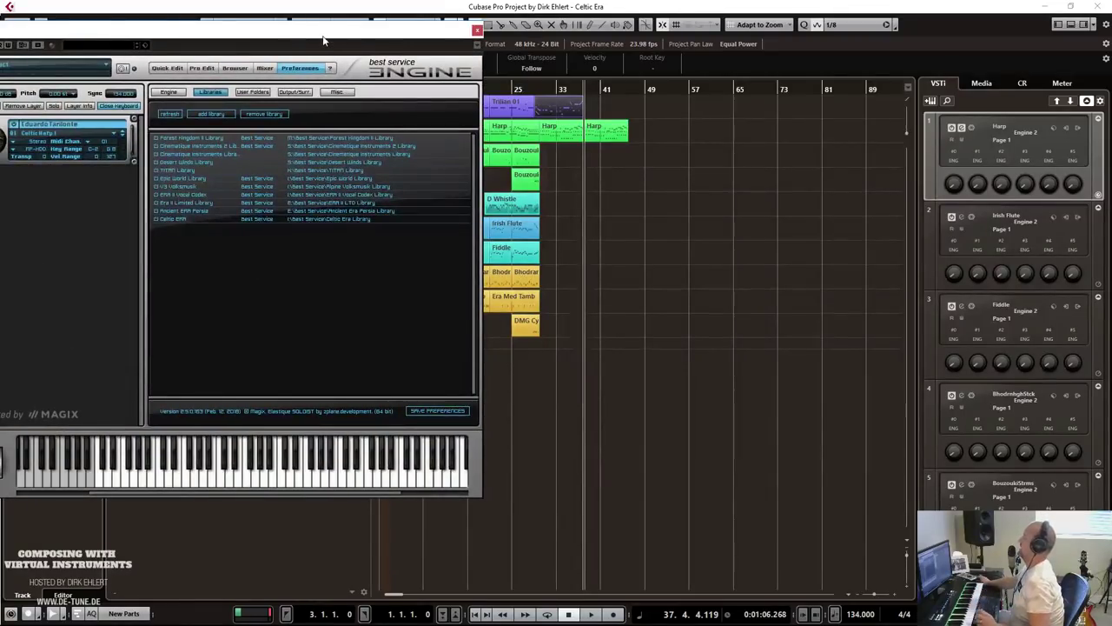
Quantize the newest Trilian 01 take's notes to 1/8 and trim the part's start to bar 30.
{"action": "left_click", "coordinate": [476, 30]}
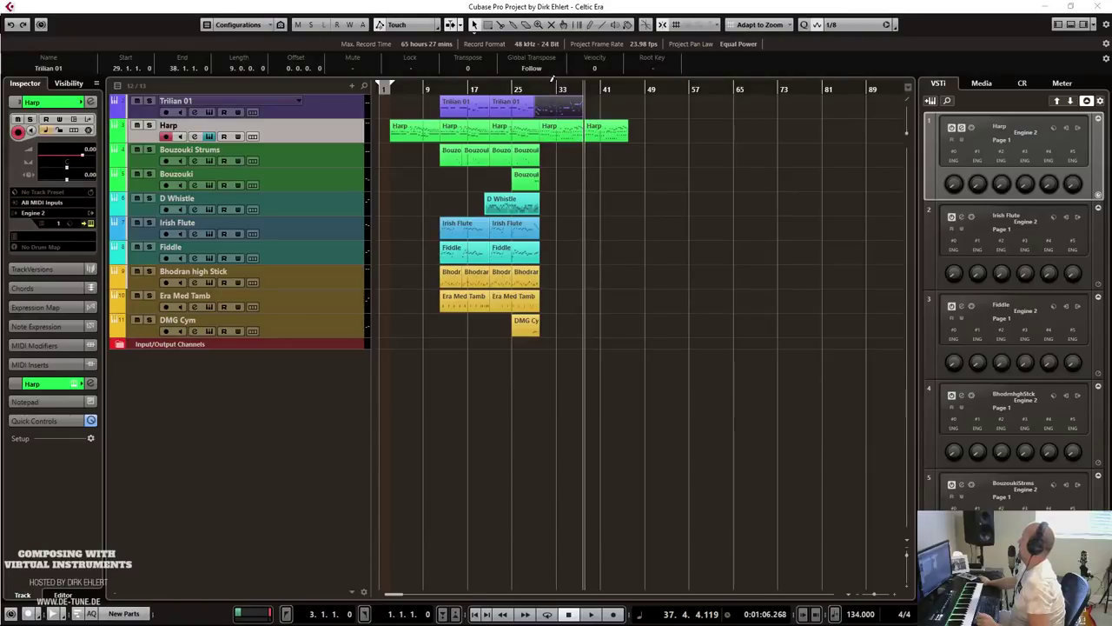
{"action": "double_click", "coordinate": [557, 109]}
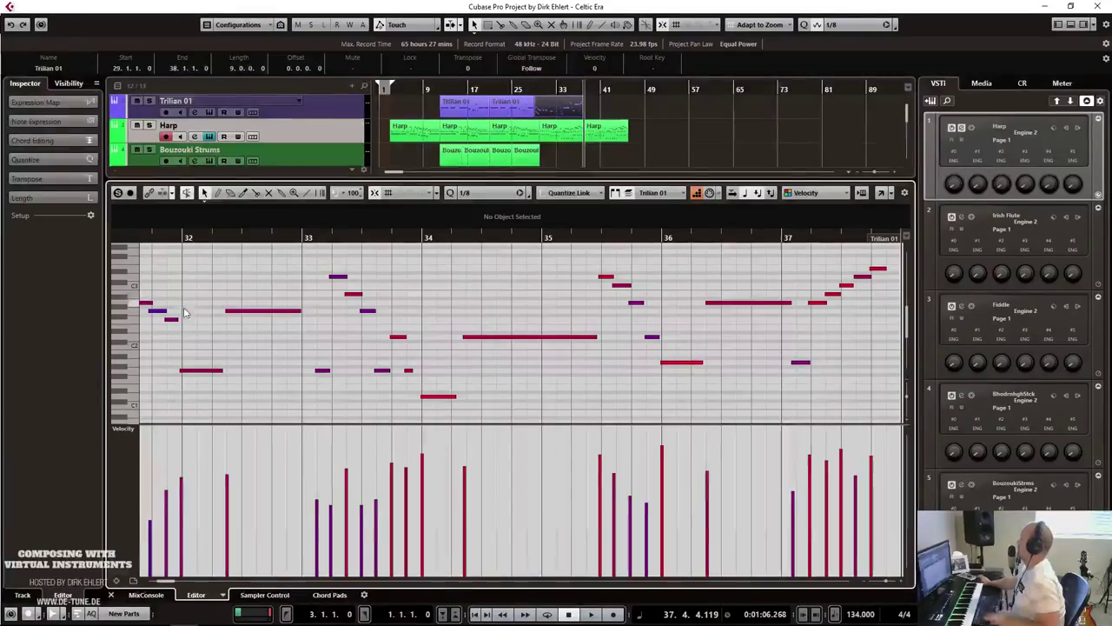
{"action": "left_click", "coordinate": [450, 192]}
{"action": "key", "text": "q"}
{"action": "key", "text": "q"}
{"action": "key", "text": "q"}
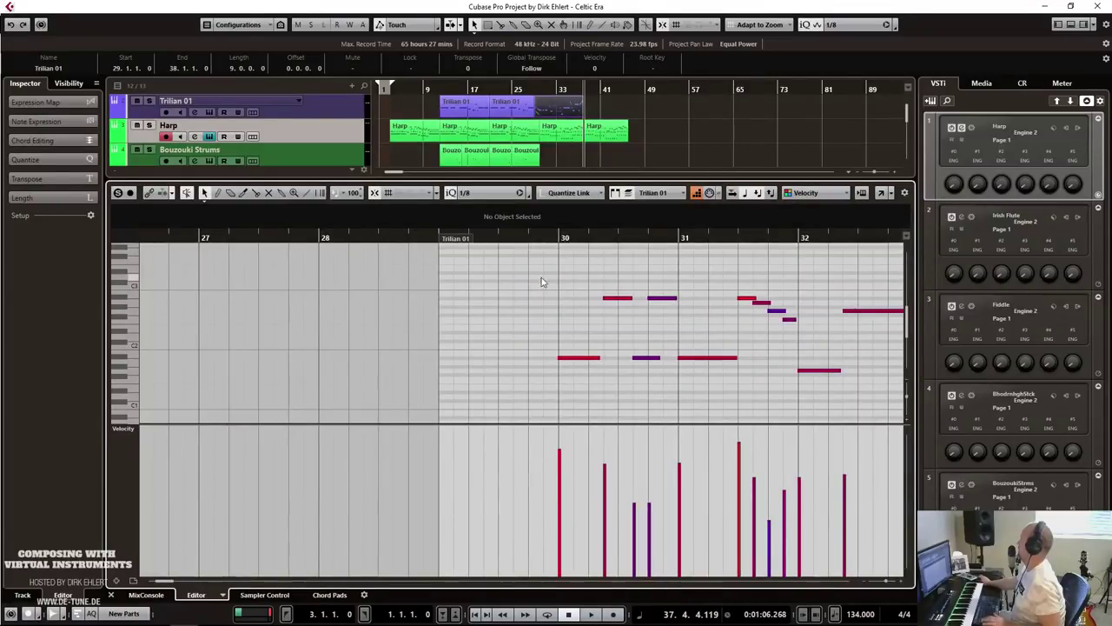
{"action": "left_click", "coordinate": [570, 357]}
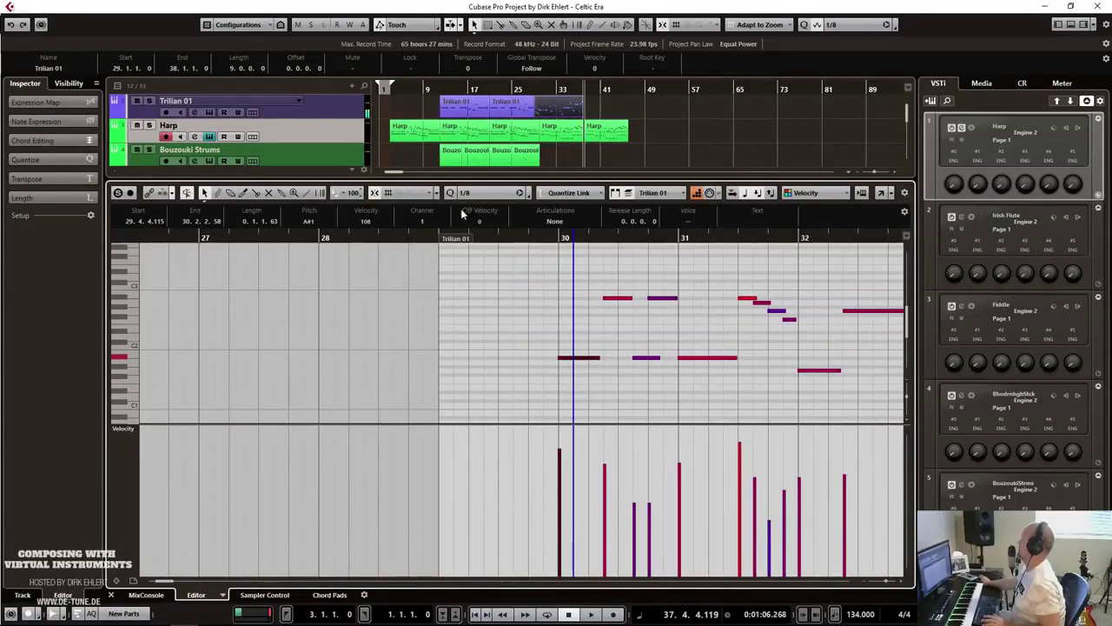
{"action": "left_click_drag", "start_coordinate": [454, 235], "coordinate": [565, 241]}
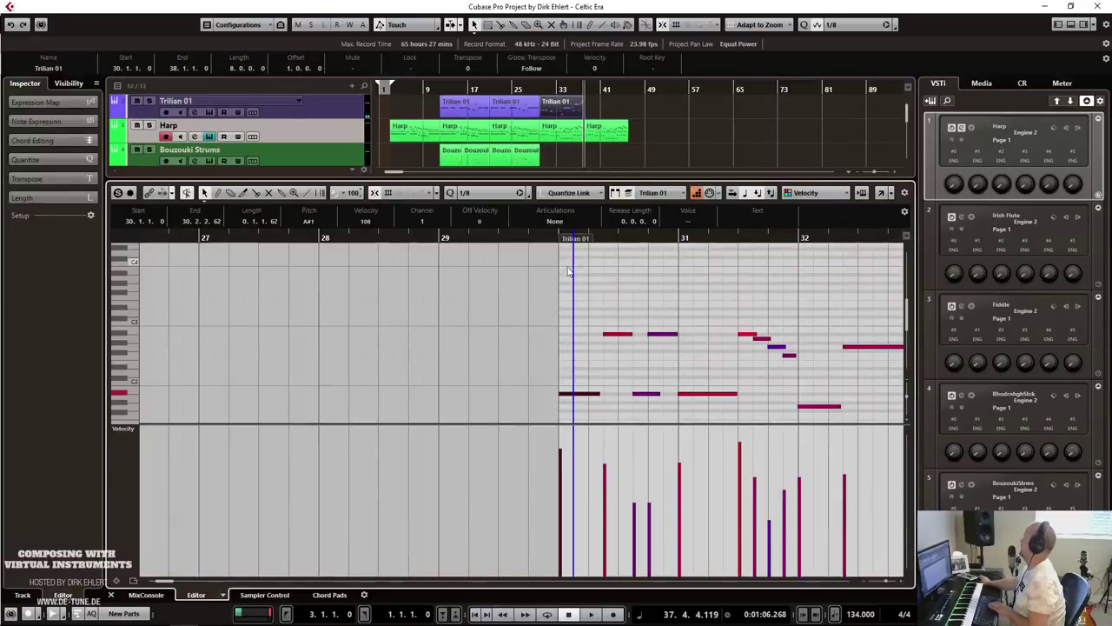
{"action": "key", "text": "Return"}
Play from around bar 28 and duplicate the latest Bhodran high Stick and Era Med Tamb parts so the copies start at bar 30.
{"action": "left_click", "coordinate": [532, 87]}
{"action": "key", "text": "space"}
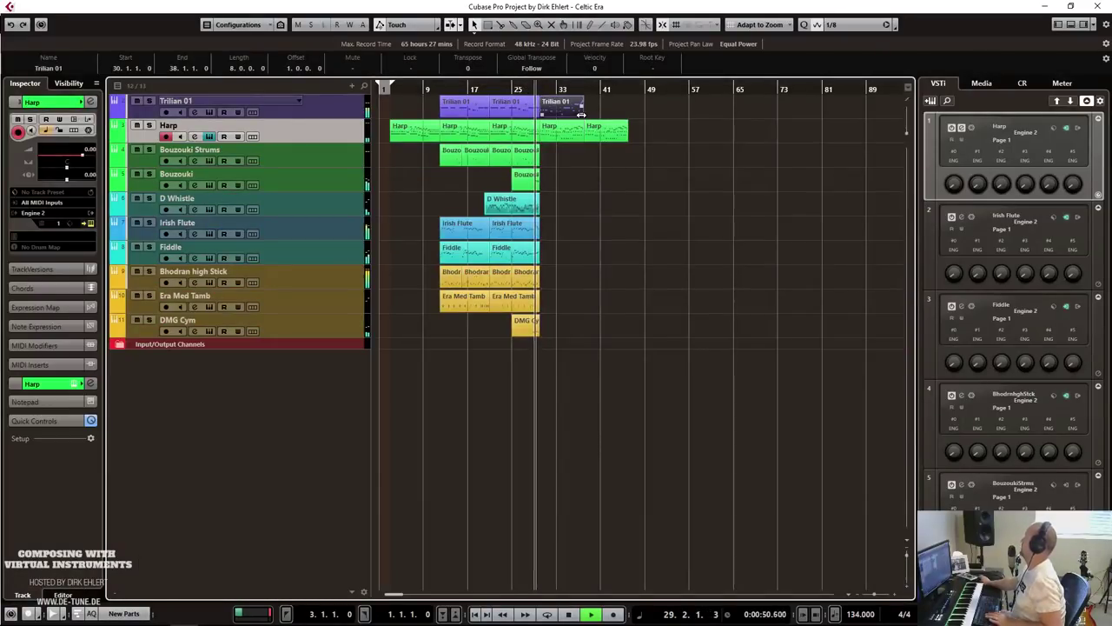
{"action": "key", "text": "h"}
{"action": "key", "text": "h"}
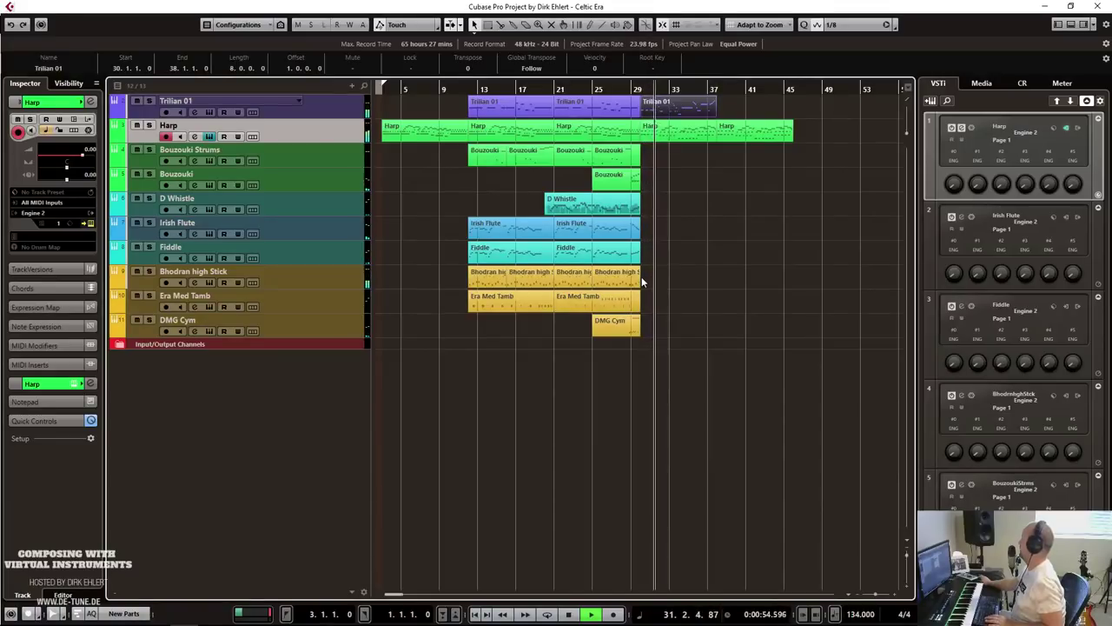
{"action": "left_click", "coordinate": [645, 280]}
{"action": "key", "text": "ctrl+d"}
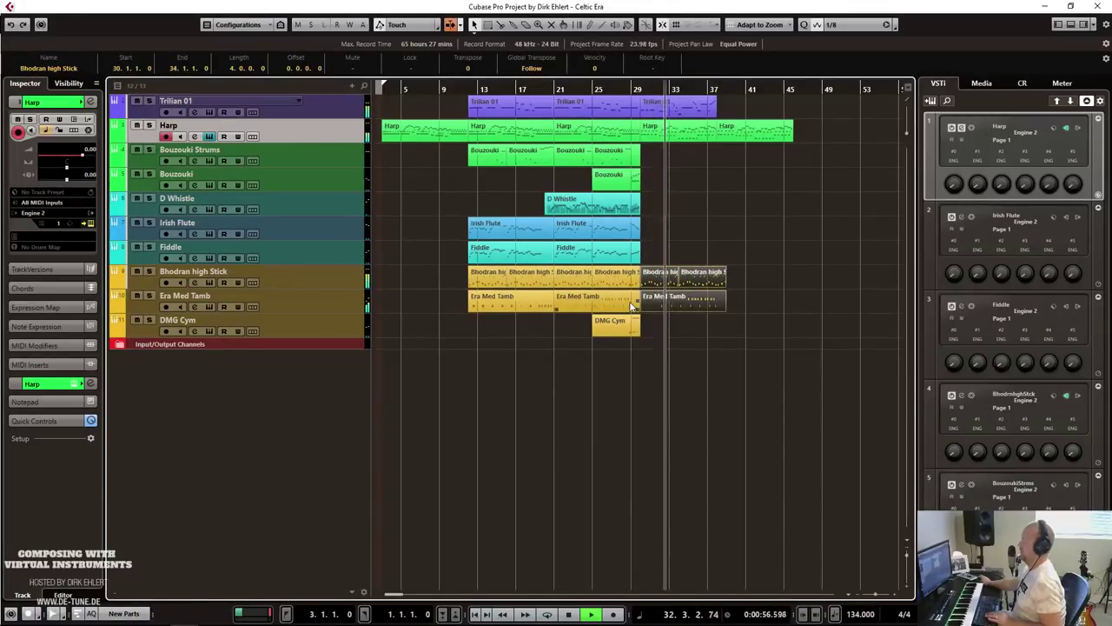
Duplicate the eight-bar Trilian 01 part from bar 30 to bar 38 and stop playback.
{"action": "key", "text": "g"}
{"action": "key", "text": "g"}
{"action": "left_click", "coordinate": [611, 108]}
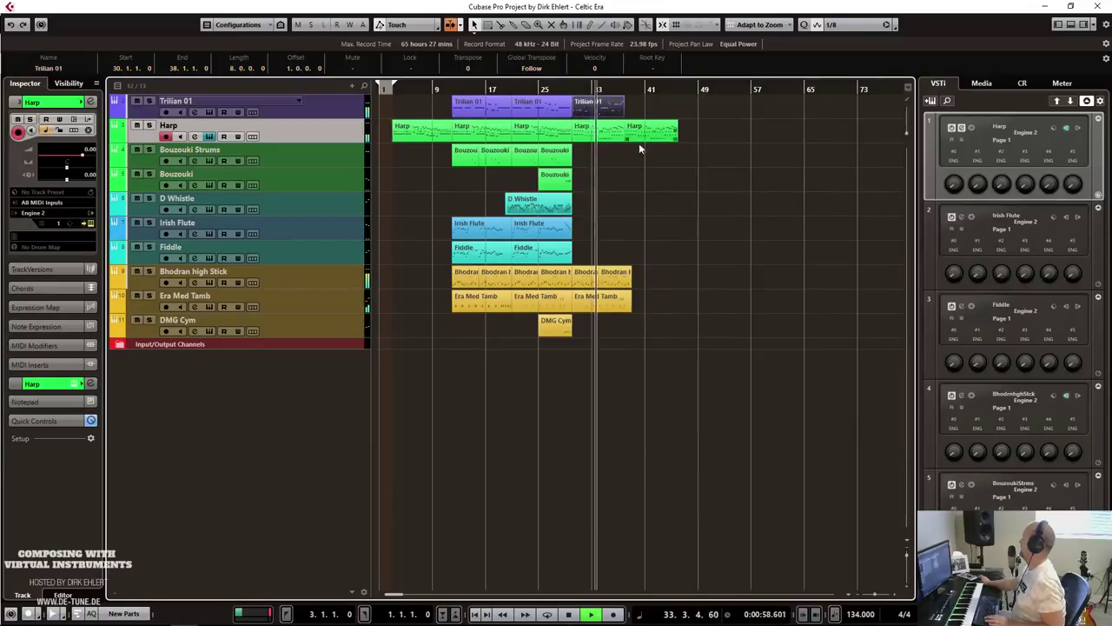
{"action": "key", "text": "ctrl+d"}
{"action": "key", "text": "g"}
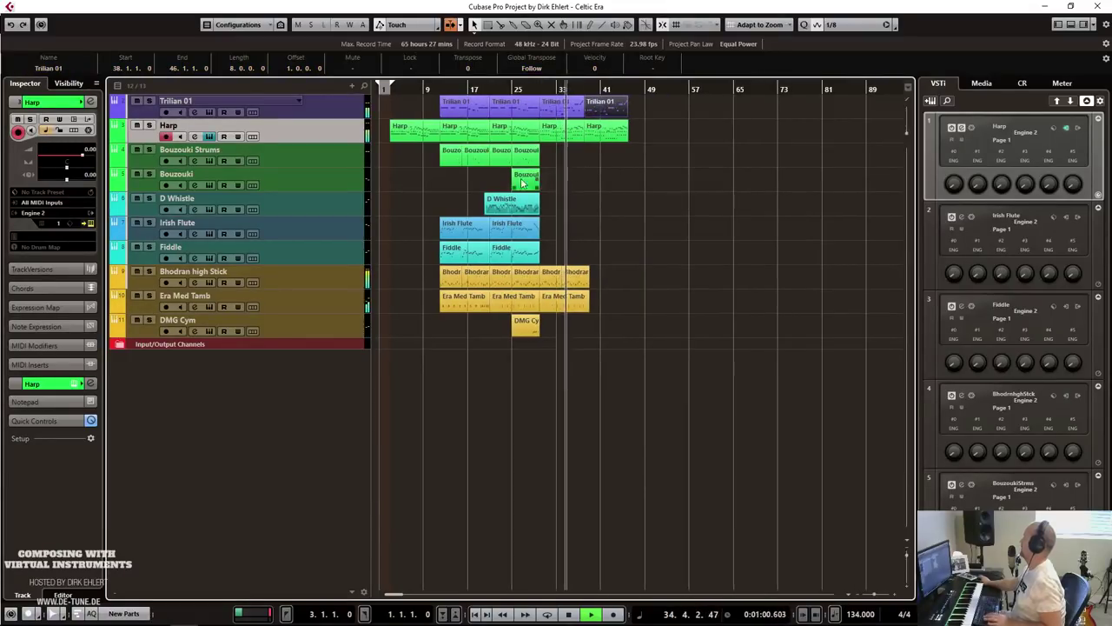
{"action": "key", "text": "space"}
Duplicate the Bouzouki Strums track and rename the copy Guitar Strums.
{"action": "right_click", "coordinate": [314, 159]}
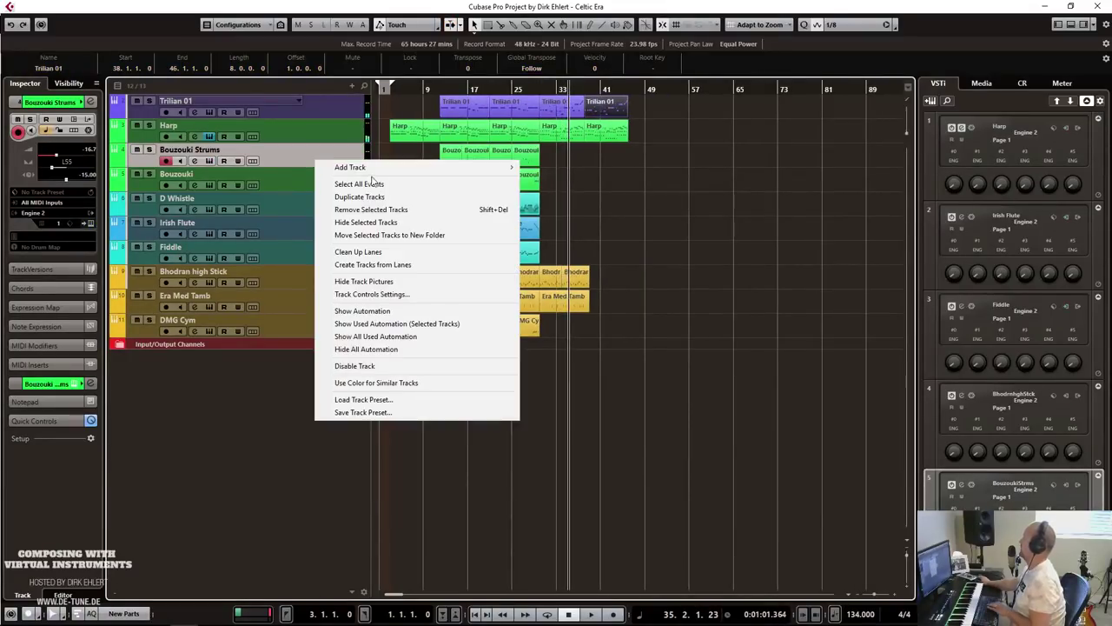
{"action": "mouse_move", "coordinate": [380, 168]}
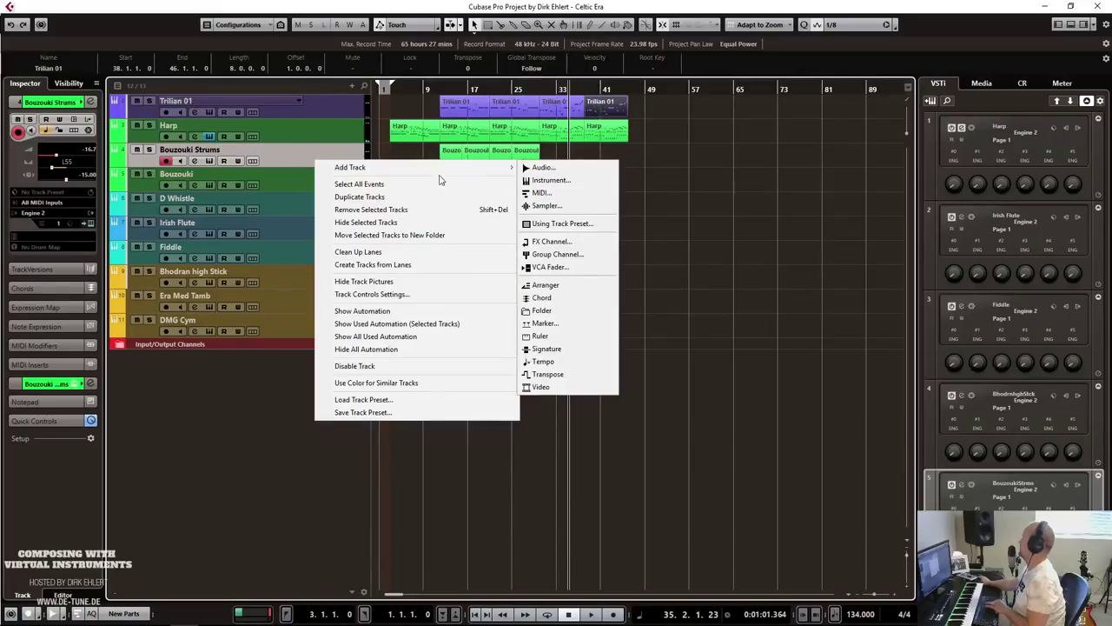
{"action": "key", "text": "Escape"}
{"action": "key", "text": "ctrl+d"}
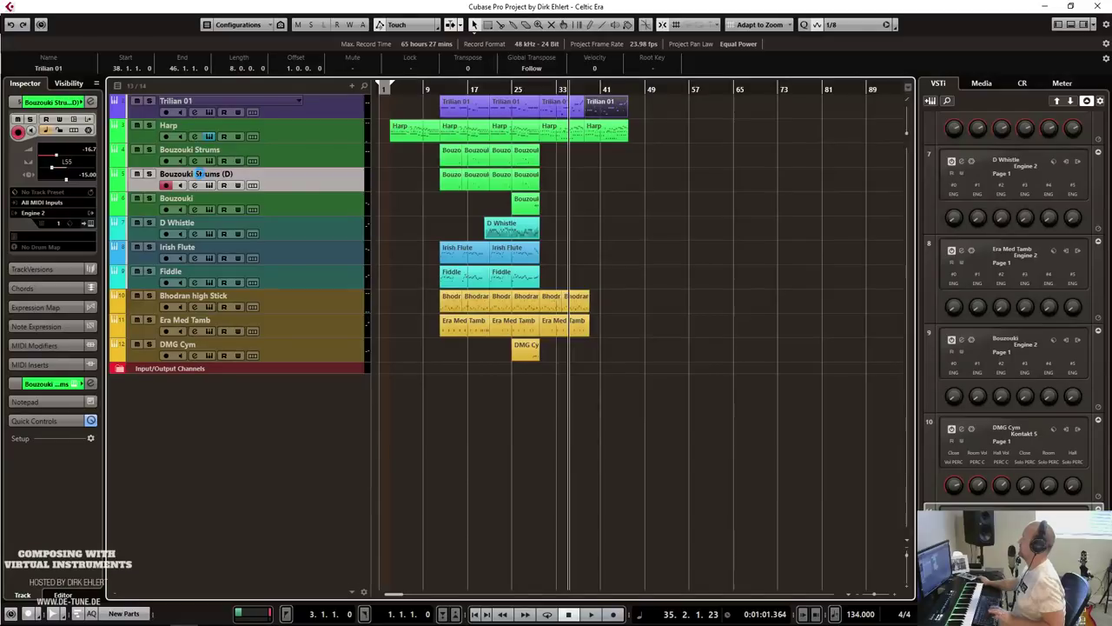
{"action": "double_click", "coordinate": [199, 173]}
{"action": "key", "text": "End"}
{"action": "key", "text": "BackSpace"}
{"action": "key", "text": "Return"}
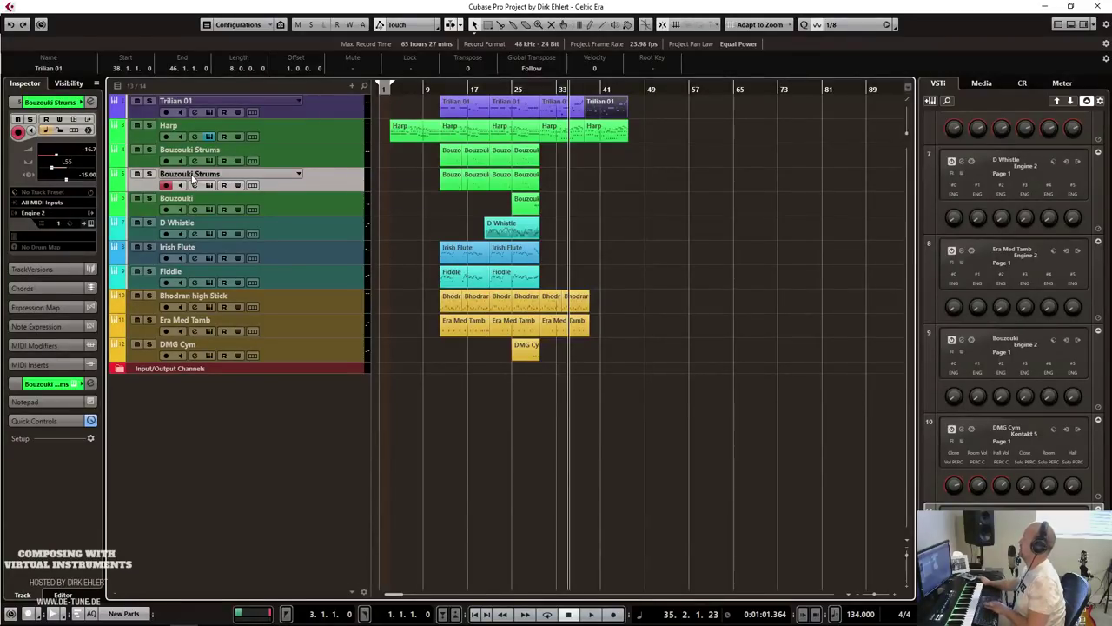
{"action": "double_click", "coordinate": [193, 176]}
{"action": "double_click", "coordinate": [178, 175]}
{"action": "type", "text": "Guitar"}
{"action": "key", "text": "Return"}
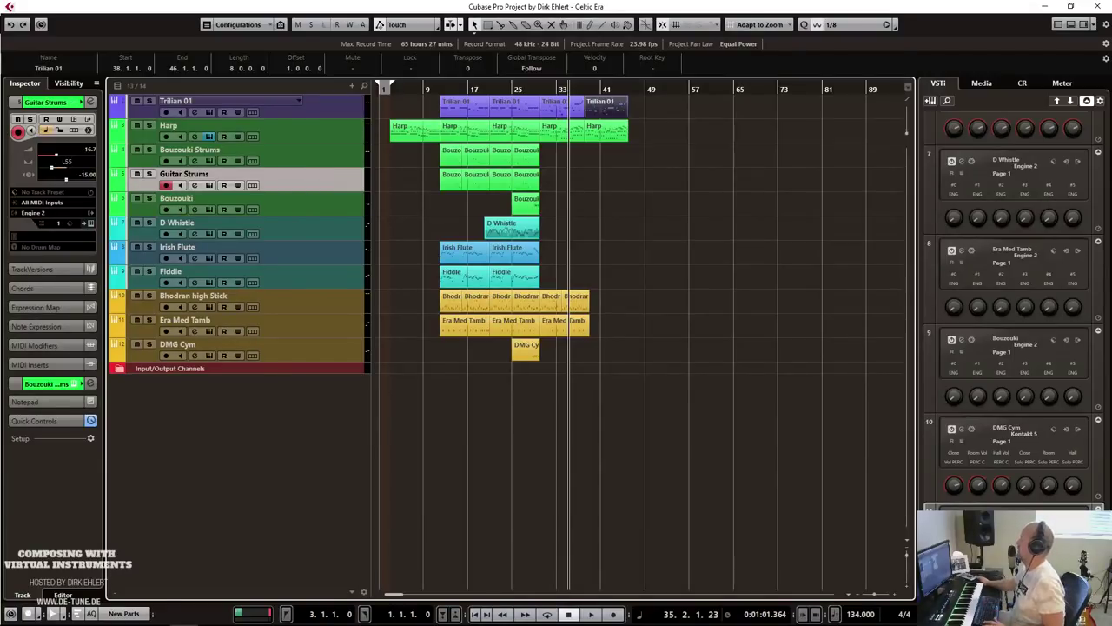
Pan the Guitar Strums track to R72 and load Celtic Era's Strummed Guitar-8th in its Engine instrument.
{"action": "left_click_drag", "start_coordinate": [70, 174], "coordinate": [86, 167]}
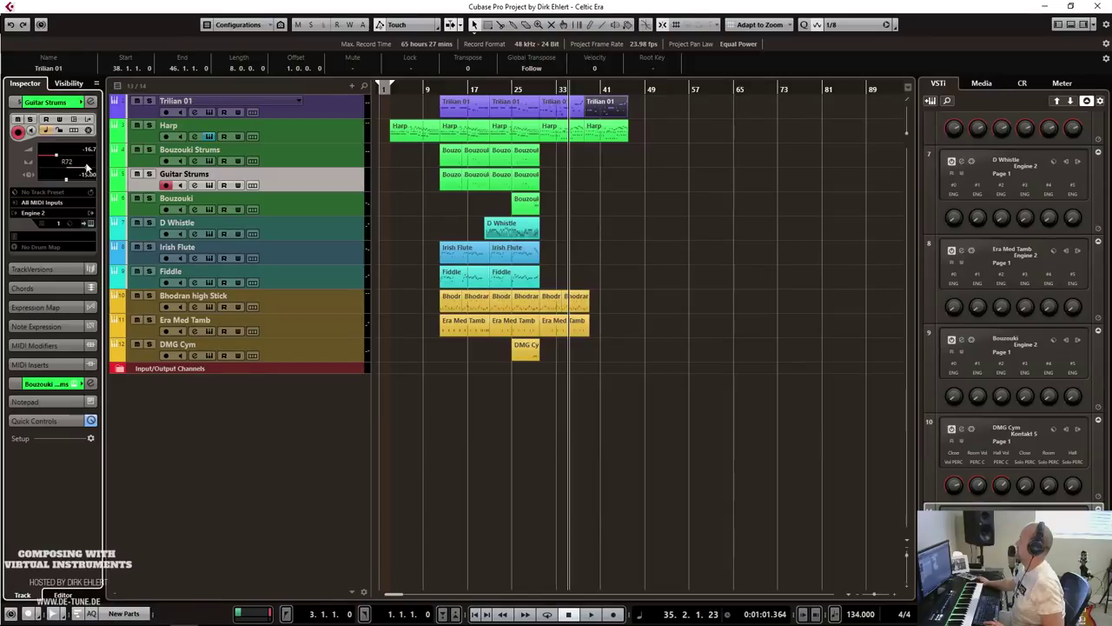
{"action": "left_click", "coordinate": [88, 224]}
{"action": "left_click", "coordinate": [392, 185]}
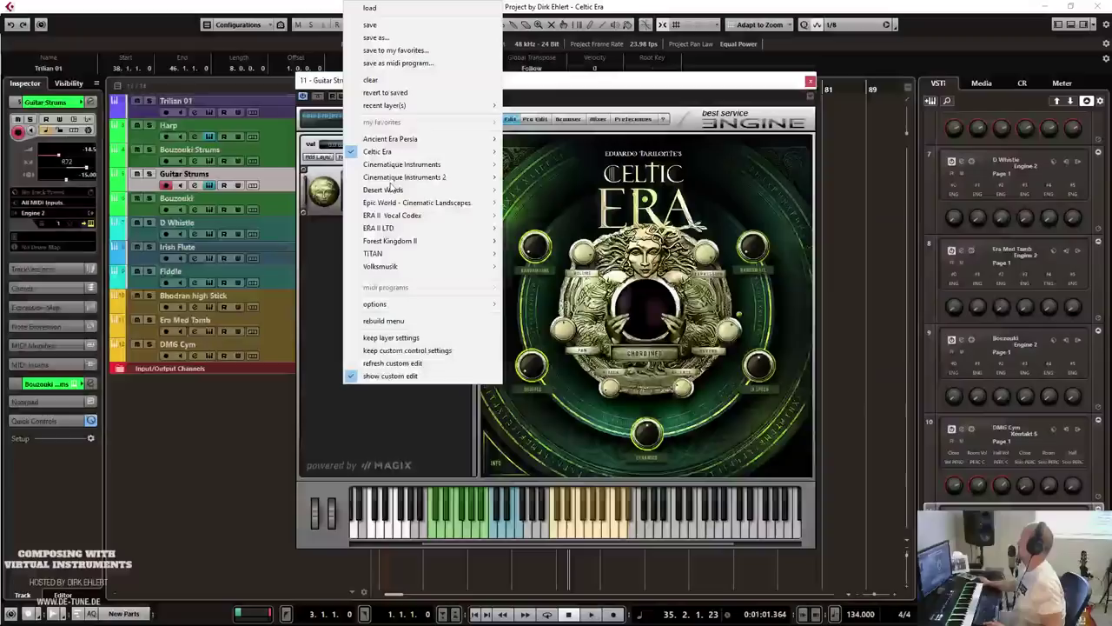
{"action": "mouse_move", "coordinate": [489, 155]}
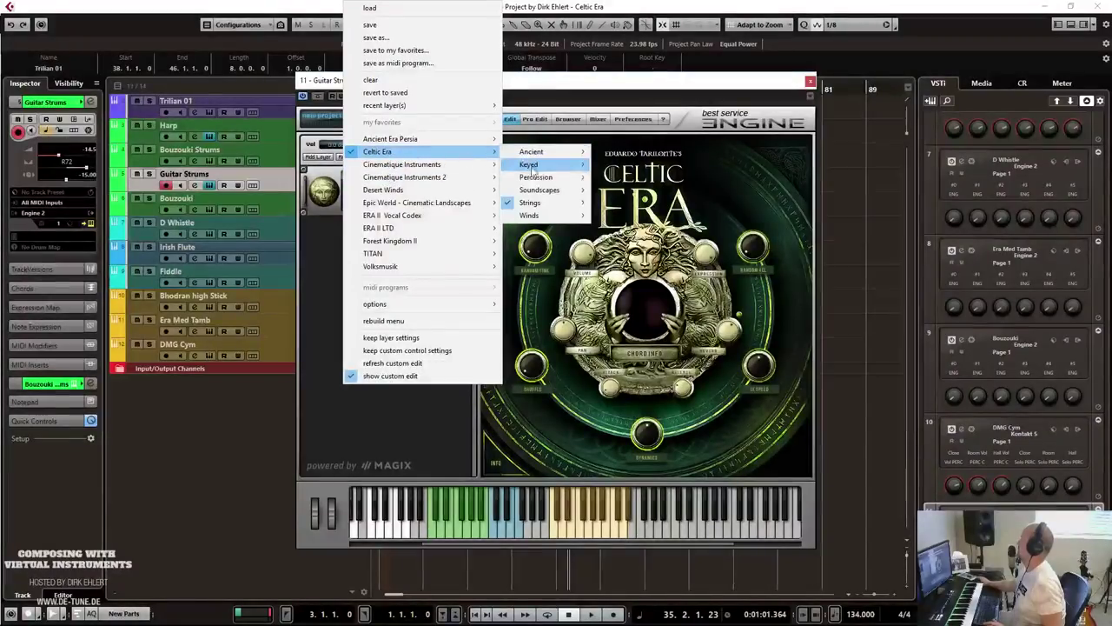
{"action": "mouse_move", "coordinate": [546, 204]}
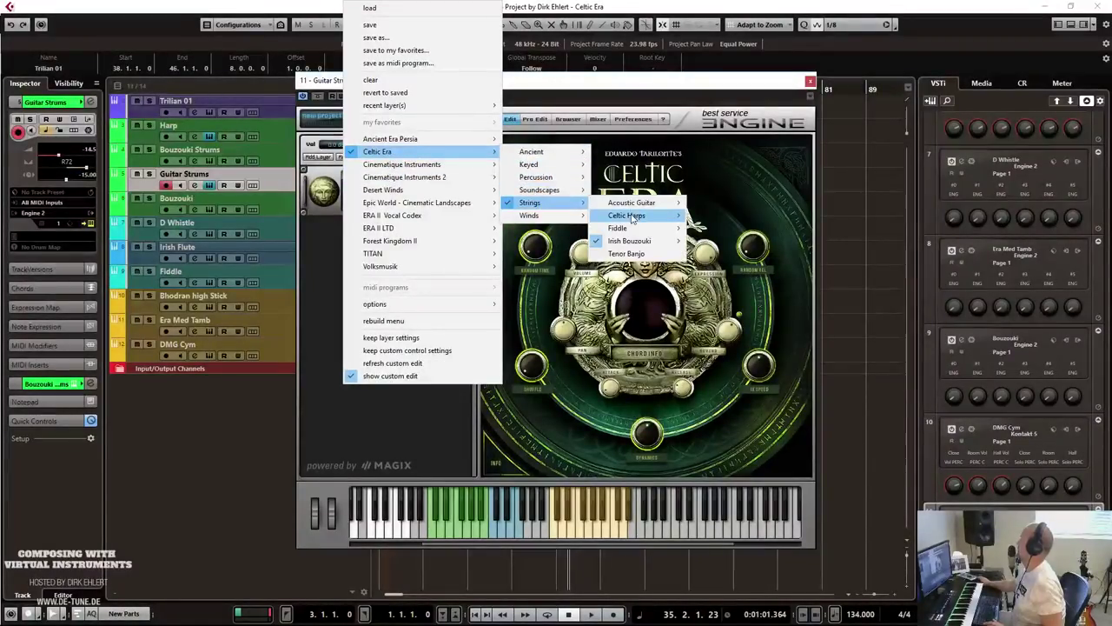
{"action": "mouse_move", "coordinate": [640, 208]}
{"action": "mouse_move", "coordinate": [719, 230]}
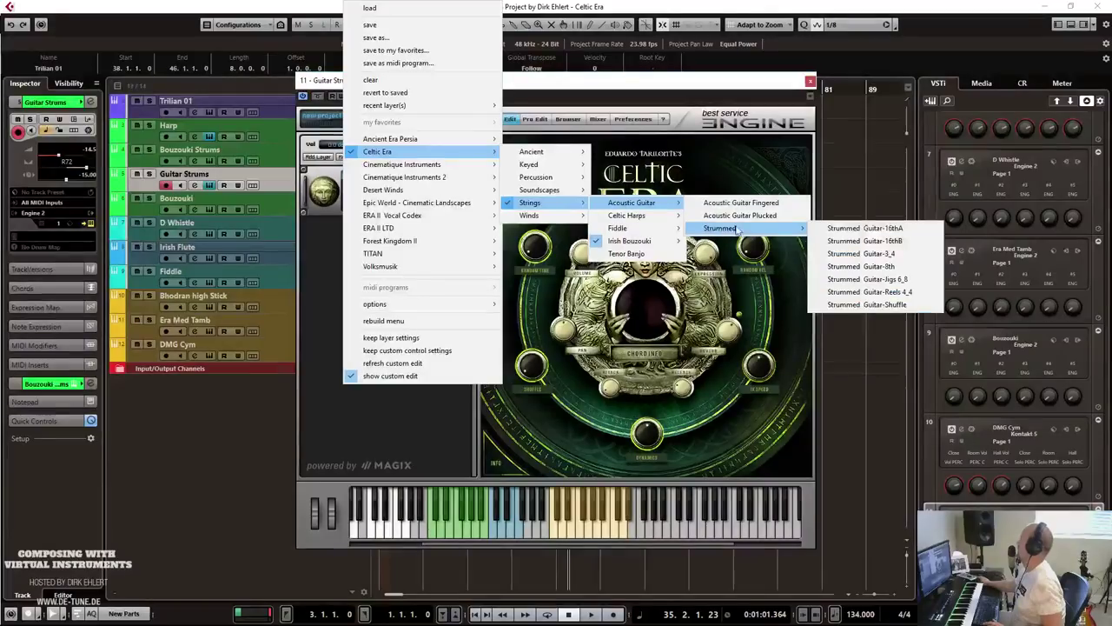
{"action": "left_click", "coordinate": [889, 271]}
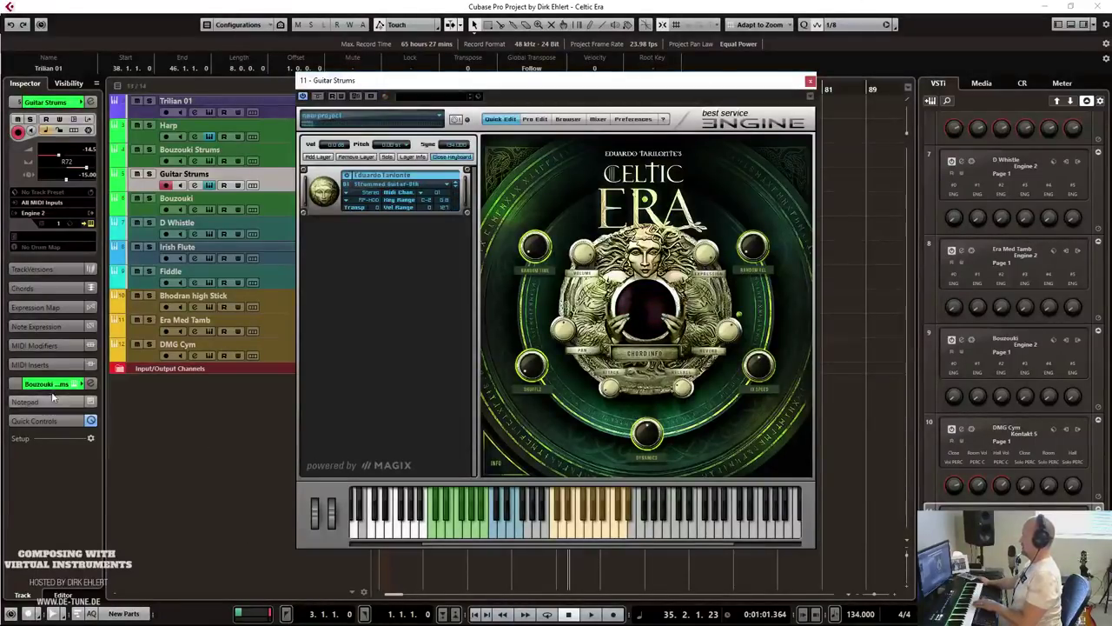
Set the Guitar Strums channel's low-cut filter to 49.5 Hz and close its channel and instrument windows.
{"action": "left_click", "coordinate": [91, 384]}
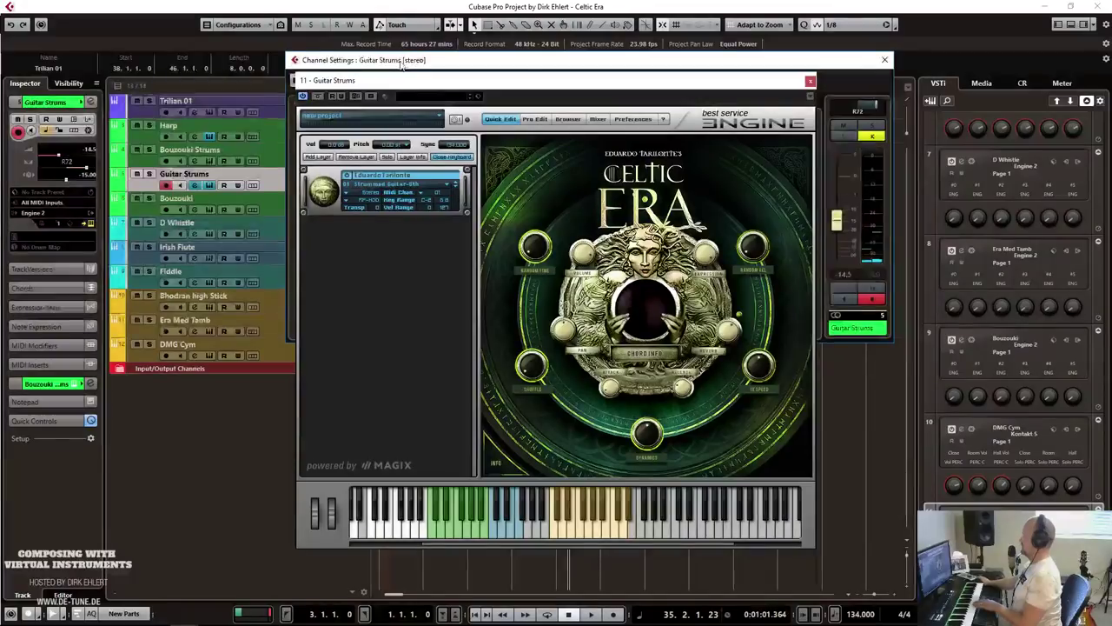
{"action": "left_click_drag", "start_coordinate": [401, 65], "coordinate": [127, 45]}
{"action": "left_click", "coordinate": [144, 274]}
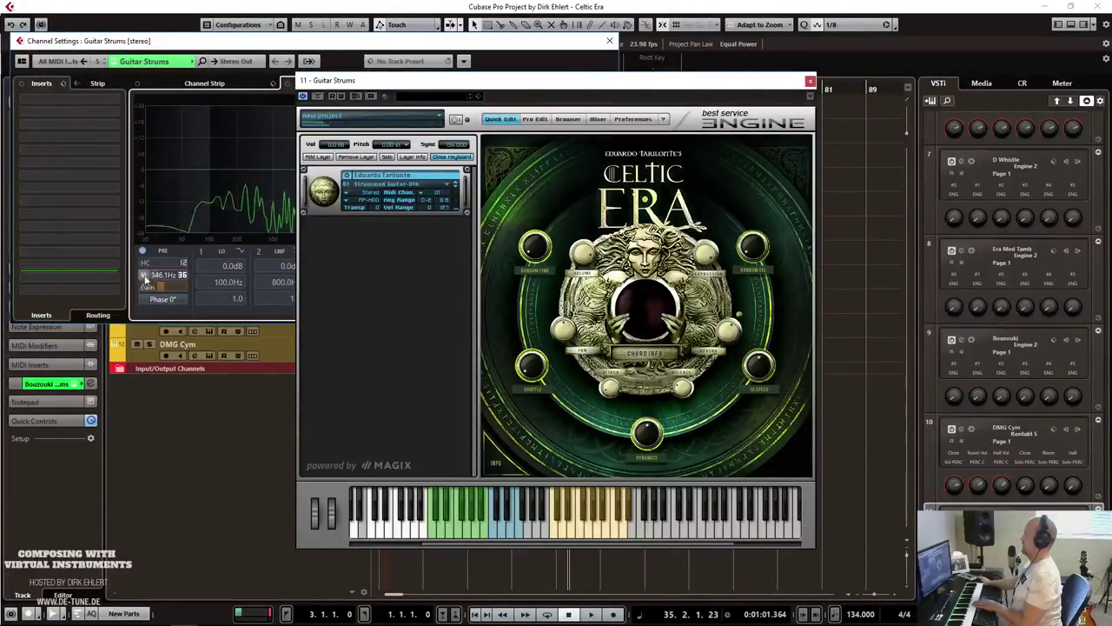
{"action": "left_click", "coordinate": [144, 275]}
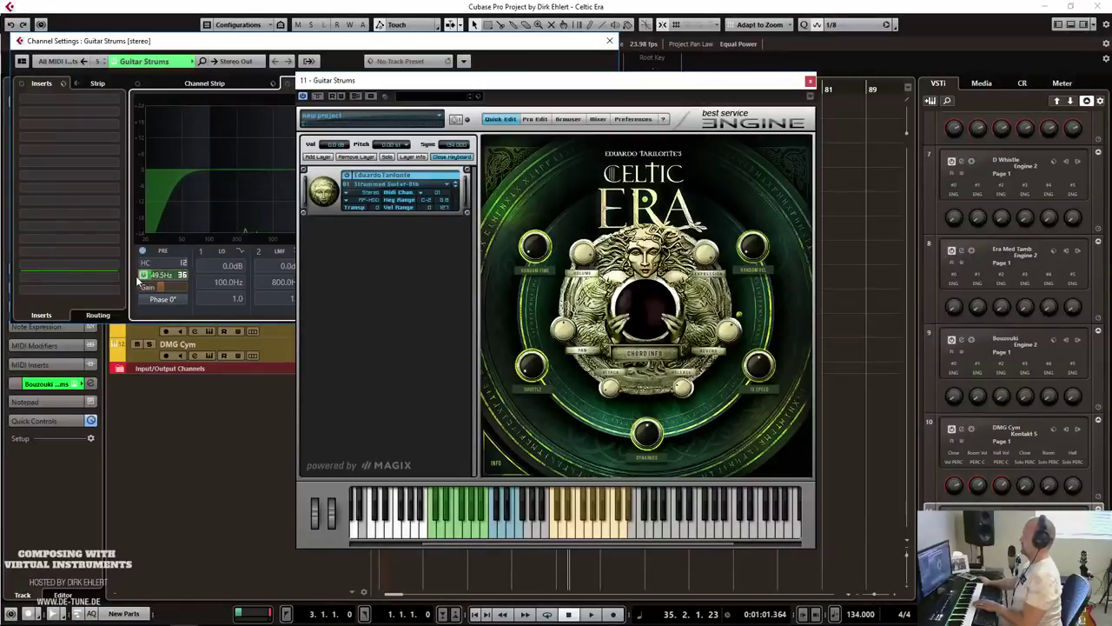
{"action": "left_click", "coordinate": [609, 41]}
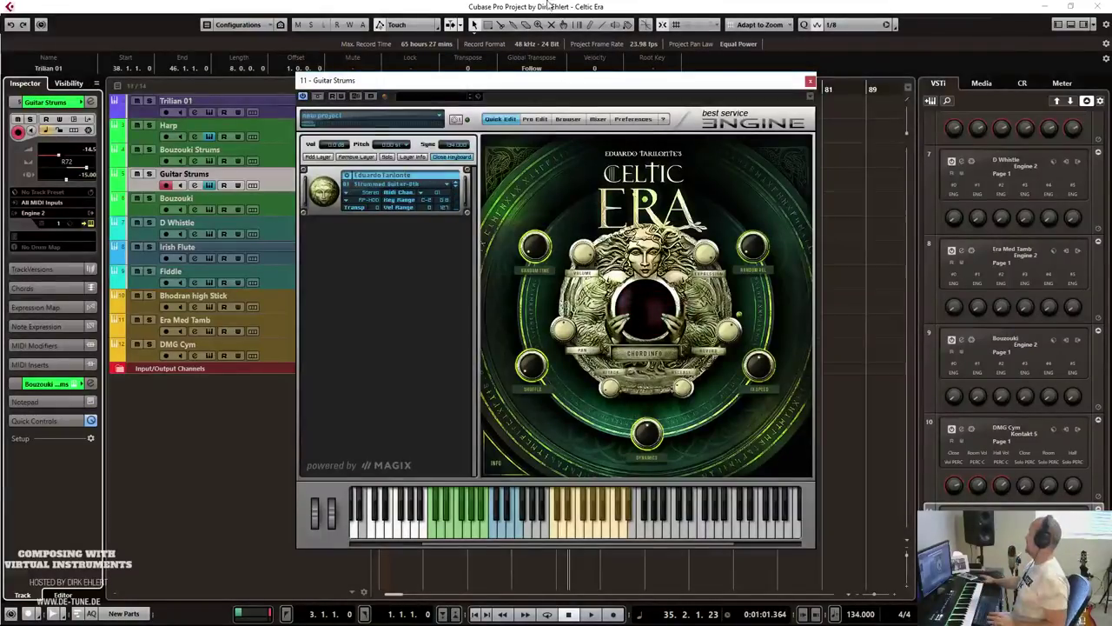
{"action": "left_click", "coordinate": [809, 82]}
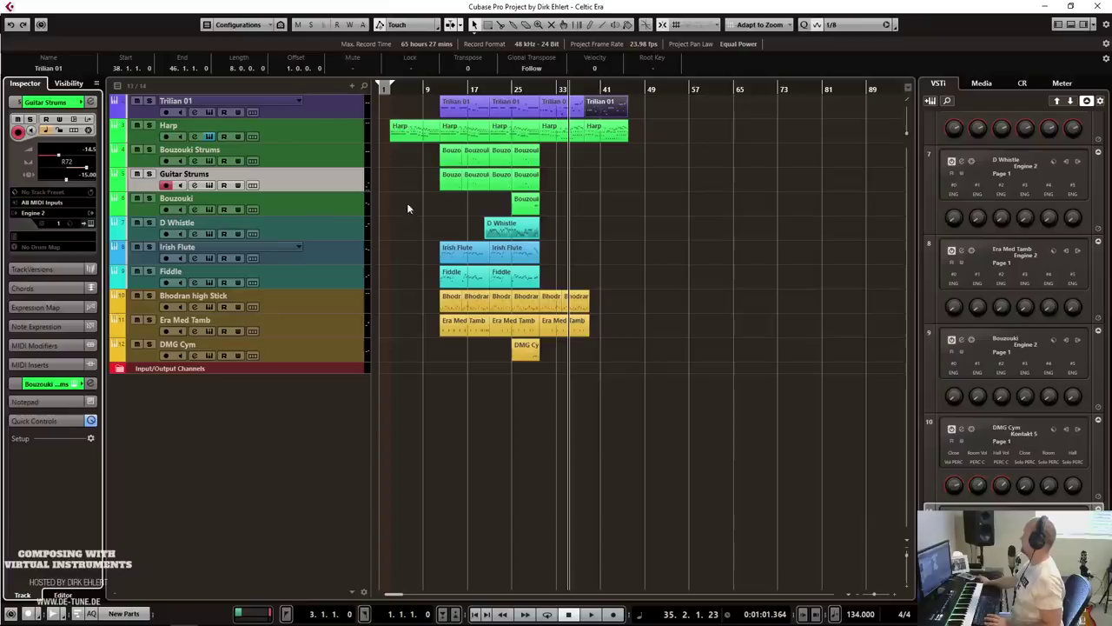
Delete the copied bouzouki parts from the Guitar Strums track and draw an empty part from bar 30 to bar 38.
{"action": "left_click_drag", "start_coordinate": [555, 181], "coordinate": [440, 173]}
{"action": "key", "text": "Delete"}
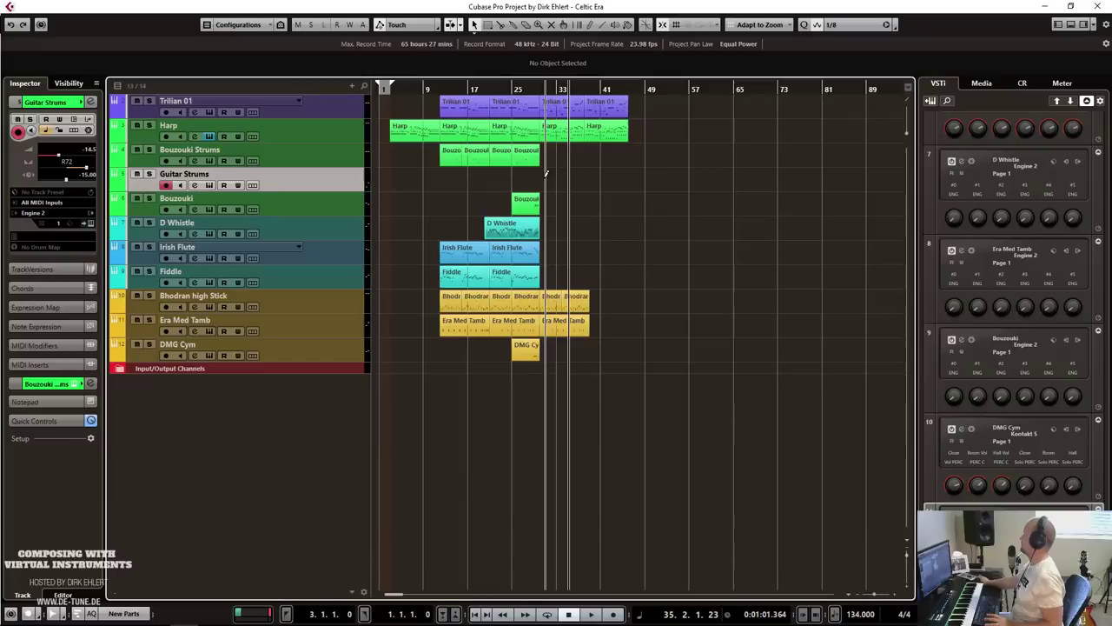
{"action": "left_click_drag", "start_coordinate": [540, 178], "coordinate": [585, 174]}
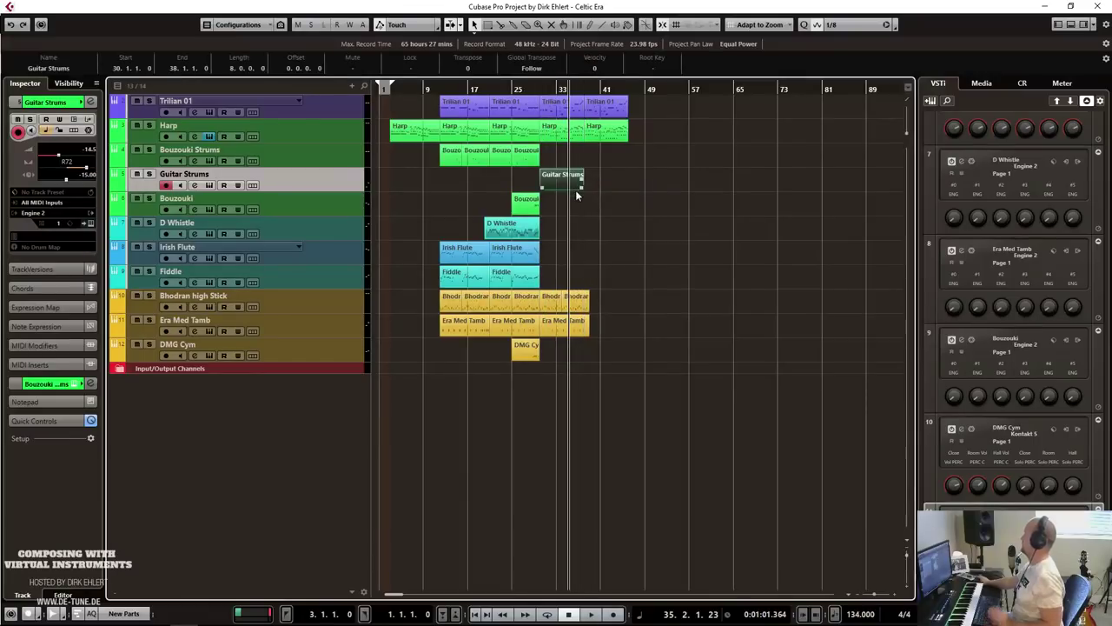
Fill the Guitar Strums part with consecutive two-bar root notes A#1, G1, D1 and A1, starting at bar 30.
{"action": "double_click", "coordinate": [576, 183]}
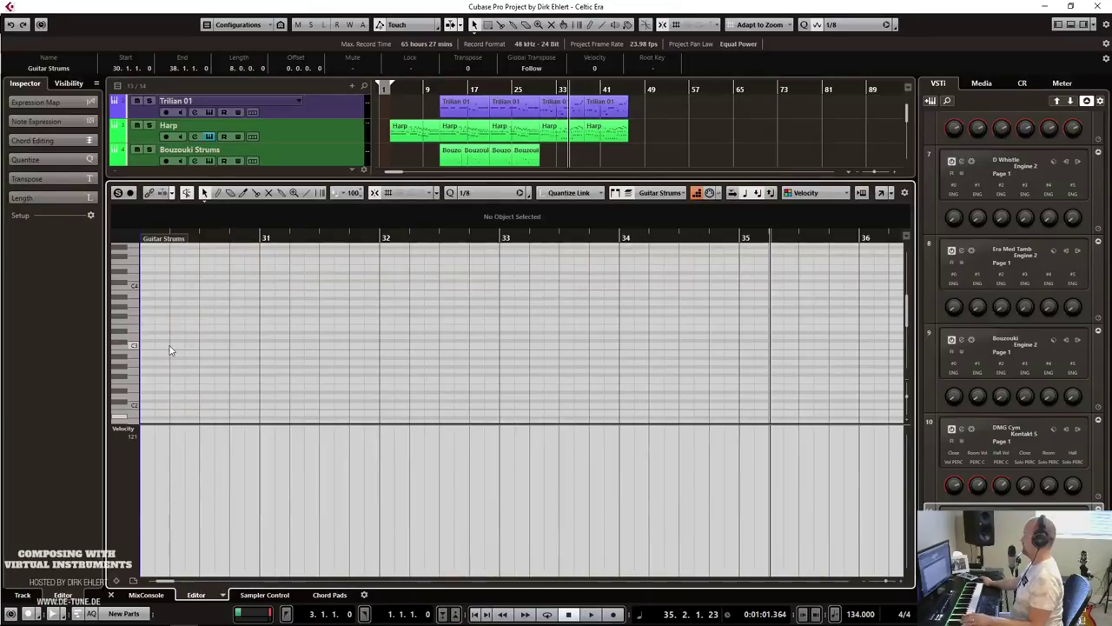
{"action": "scroll", "coordinate": [170, 350], "scroll_direction": "down", "scroll_amount": 2}
{"action": "left_click_drag", "start_coordinate": [152, 346], "coordinate": [379, 376]}
{"action": "key", "text": "alt+d"}
{"action": "key", "text": "Down"}
{"action": "key", "text": "Down"}
{"action": "key", "text": "Down"}
{"action": "key", "text": "alt+d"}
{"action": "key", "text": "Down"}
{"action": "key", "text": "Down"}
{"action": "key", "text": "Down"}
{"action": "key", "text": "Down"}
{"action": "key", "text": "Down"}
{"action": "key", "text": "Down"}
{"action": "key", "text": "alt+d"}
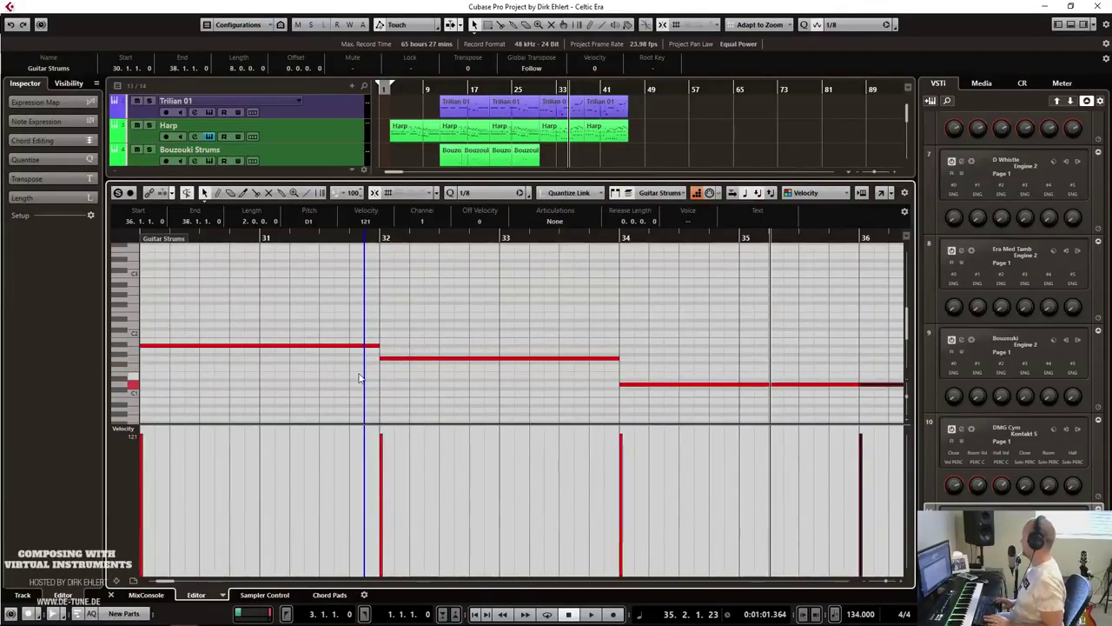
{"action": "key", "text": "shift+Up"}
{"action": "key", "text": "Down"}
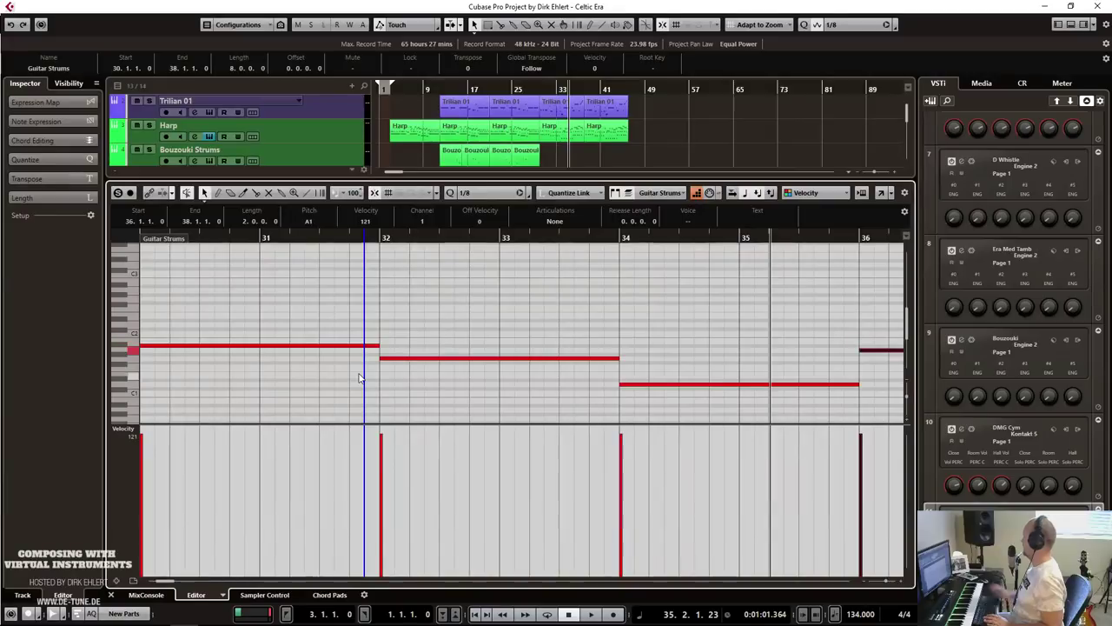
Draw short chord-selection notes: D2 at bars 30 and 32, E2 at bars 34 and 36, and C2 at bar 37.
{"action": "left_click", "coordinate": [154, 351]}
{"action": "left_click", "coordinate": [149, 321], "text": "alt"}
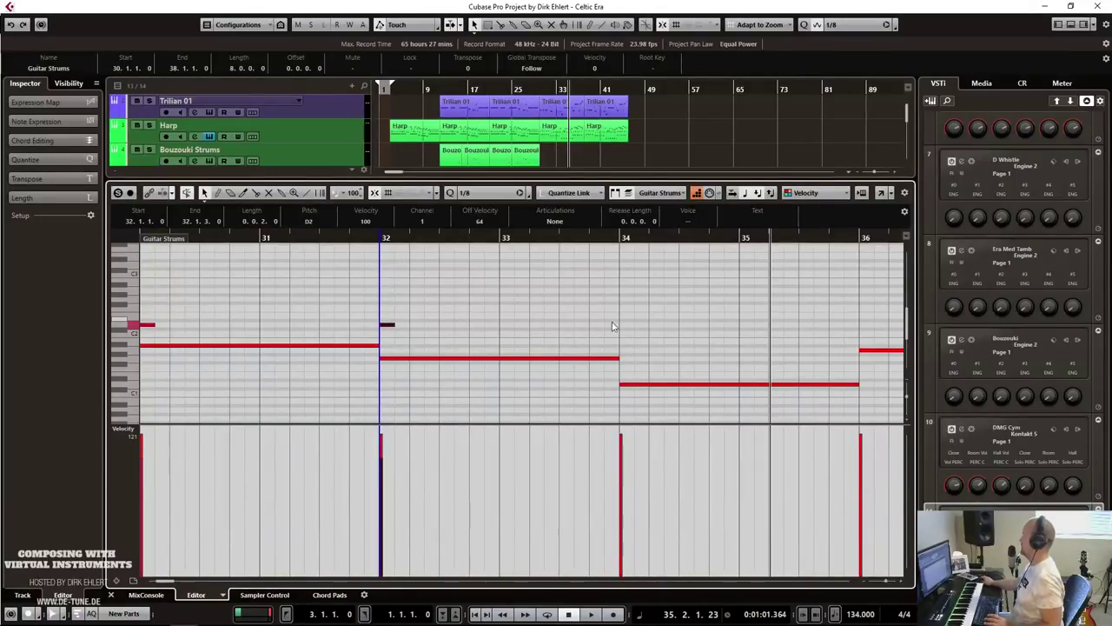
{"action": "left_click", "coordinate": [866, 313]}
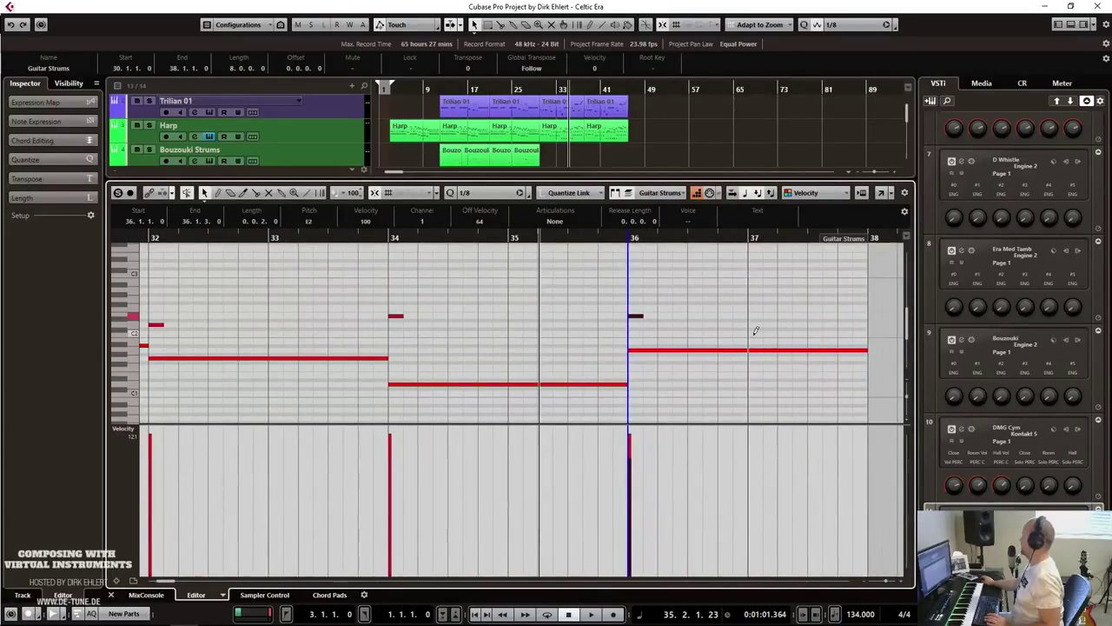
{"action": "left_click", "coordinate": [755, 333]}
Draw a sustained D3 note from bar 30 to bar 32 in the Guitar Strums part.
{"action": "key", "text": "g"}
{"action": "key", "text": "g"}
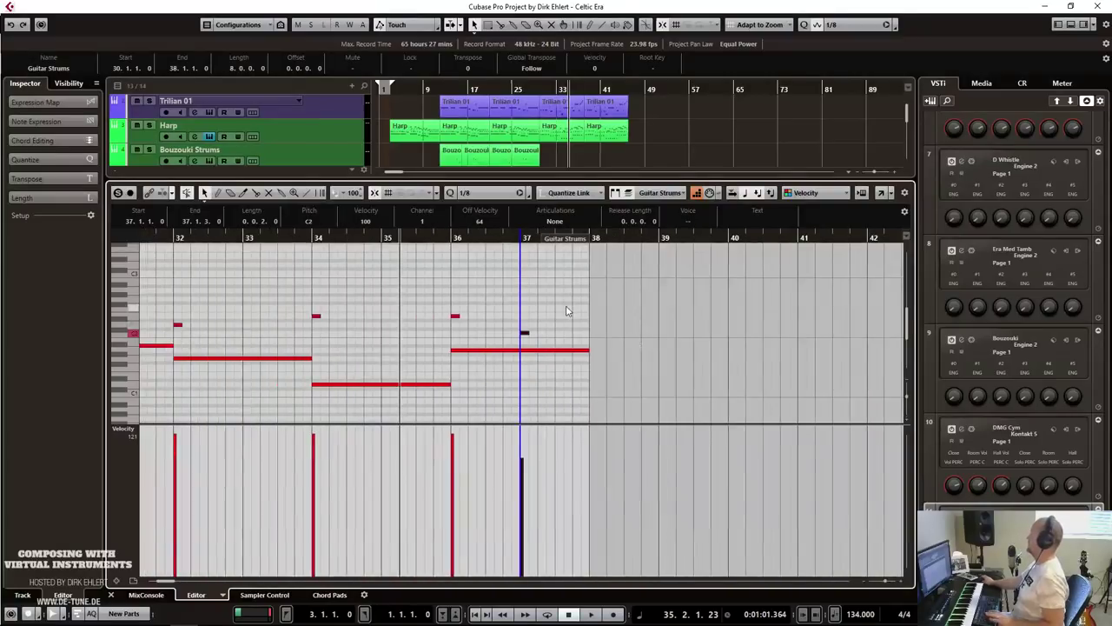
{"action": "scroll", "coordinate": [566, 308], "scroll_direction": "down", "scroll_amount": 3}
{"action": "scroll", "coordinate": [635, 284], "scroll_direction": "up", "scroll_amount": 3}
{"action": "scroll", "coordinate": [635, 284], "scroll_direction": "left", "scroll_amount": 3}
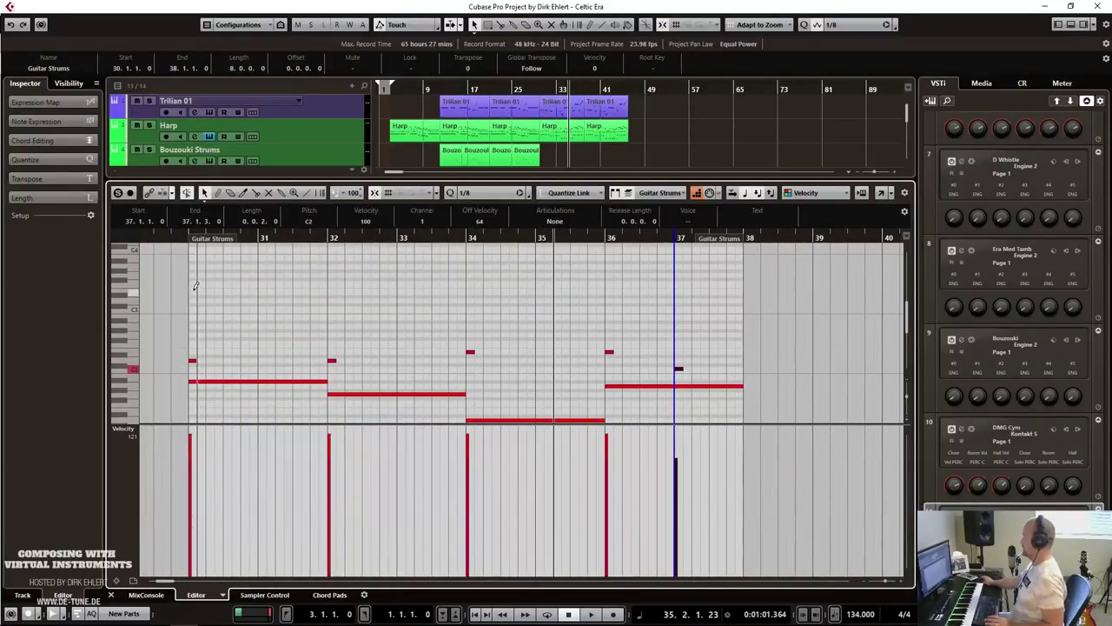
{"action": "mouse_move", "coordinate": [193, 300]}
{"action": "left_mouse_down"}
{"action": "mouse_move", "coordinate": [330, 300]}
{"action": "mouse_move", "coordinate": [328, 311]}
{"action": "left_mouse_up"}
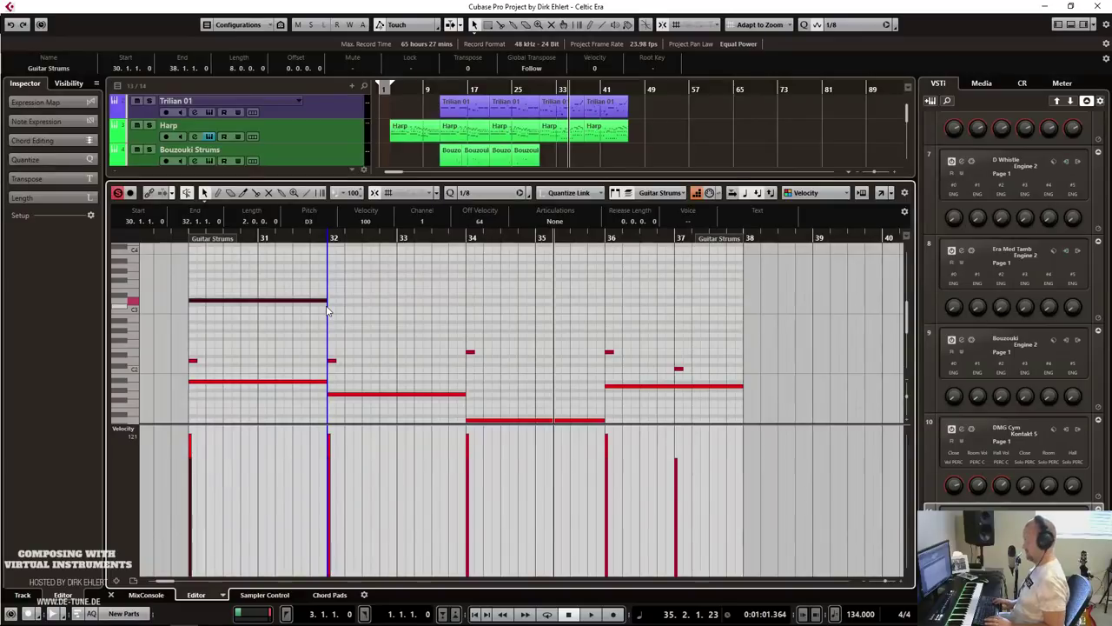
Duplicate the D3 note at bar 30 to bars 32, 34 and 36, shifting the copies to D#3, C#3 and C3.
{"action": "key", "text": "alt+d"}
{"action": "key", "text": "Up"}
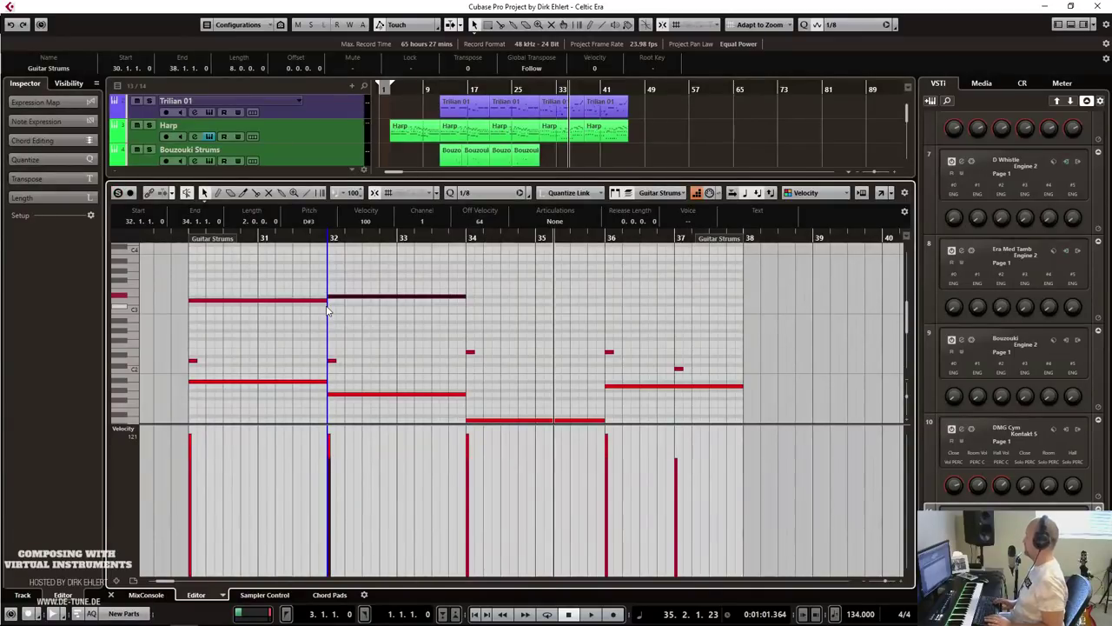
{"action": "key", "text": "alt+d"}
{"action": "key", "text": "Down"}
{"action": "key", "text": "Down"}
{"action": "key", "text": "alt+d"}
{"action": "key", "text": "Down"}
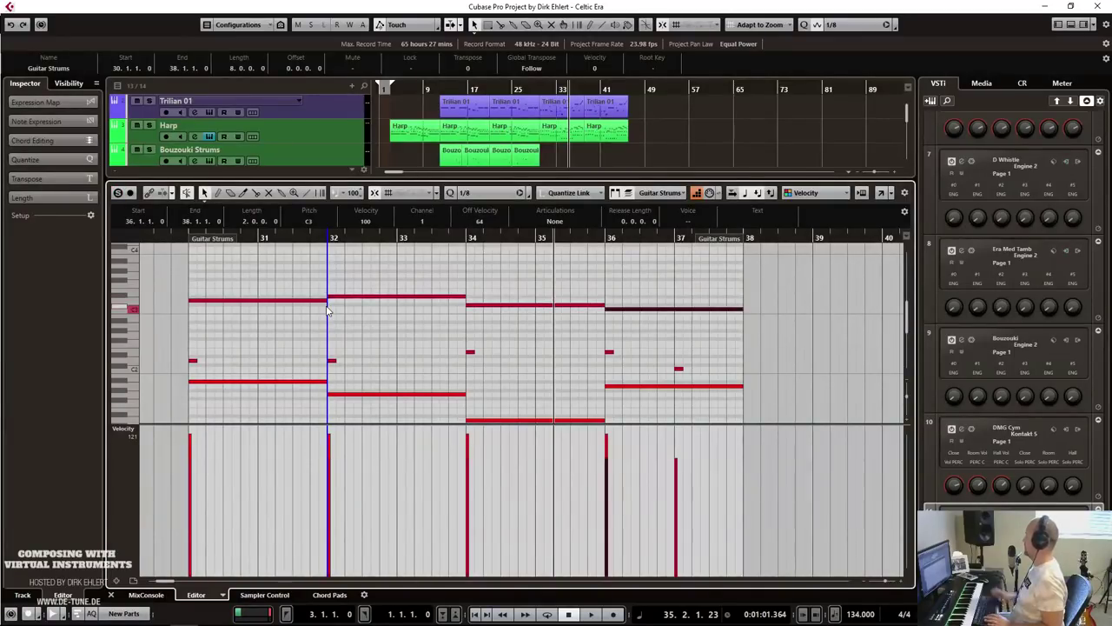
Play back the edited Guitar Strums part from bar 30 to its end.
{"action": "left_click", "coordinate": [184, 240]}
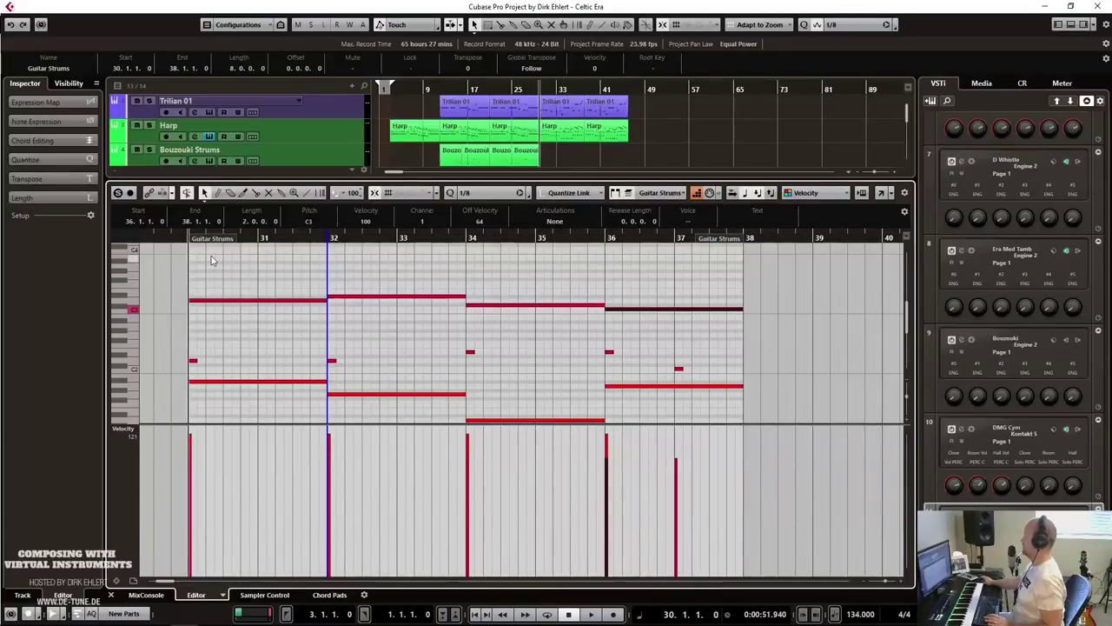
{"action": "key", "text": "space"}
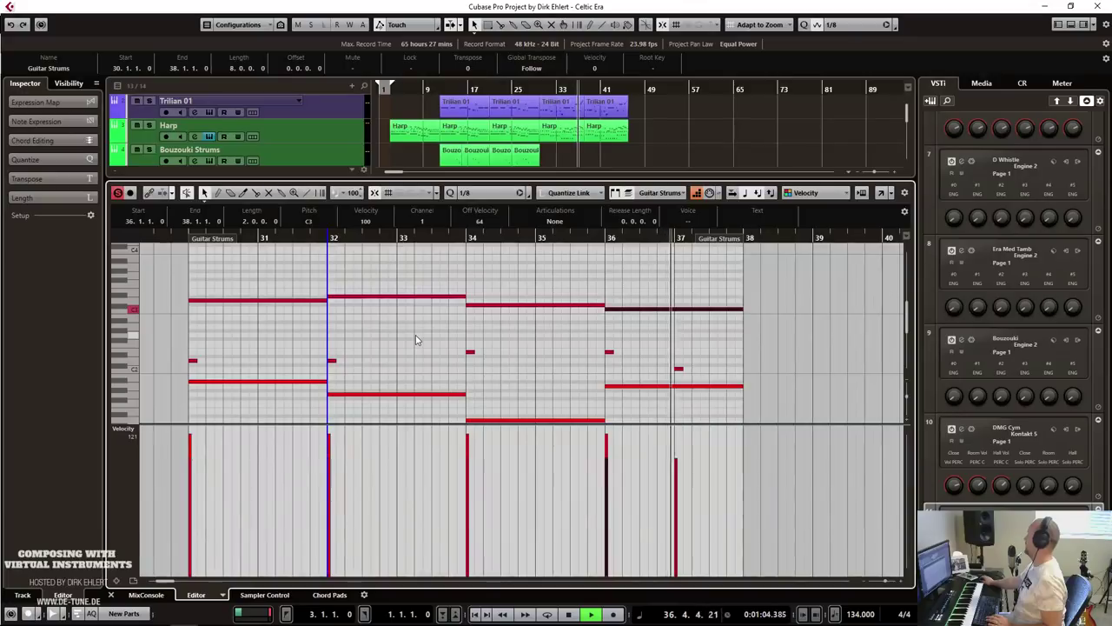
{"action": "key", "text": "space"}
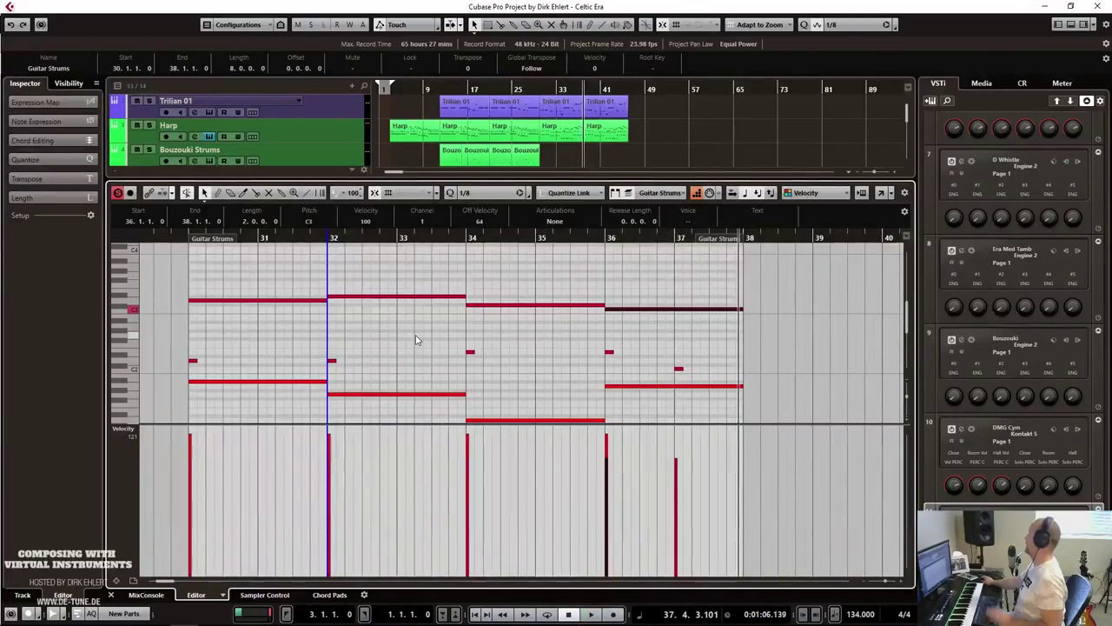
Play the arrangement from about bar 29 and set the Guitar Strums track's volume to -7.94 and its pan to R26.
{"action": "key", "text": "ctrl+e"}
{"action": "left_click", "coordinate": [532, 87]}
{"action": "key", "text": "space"}
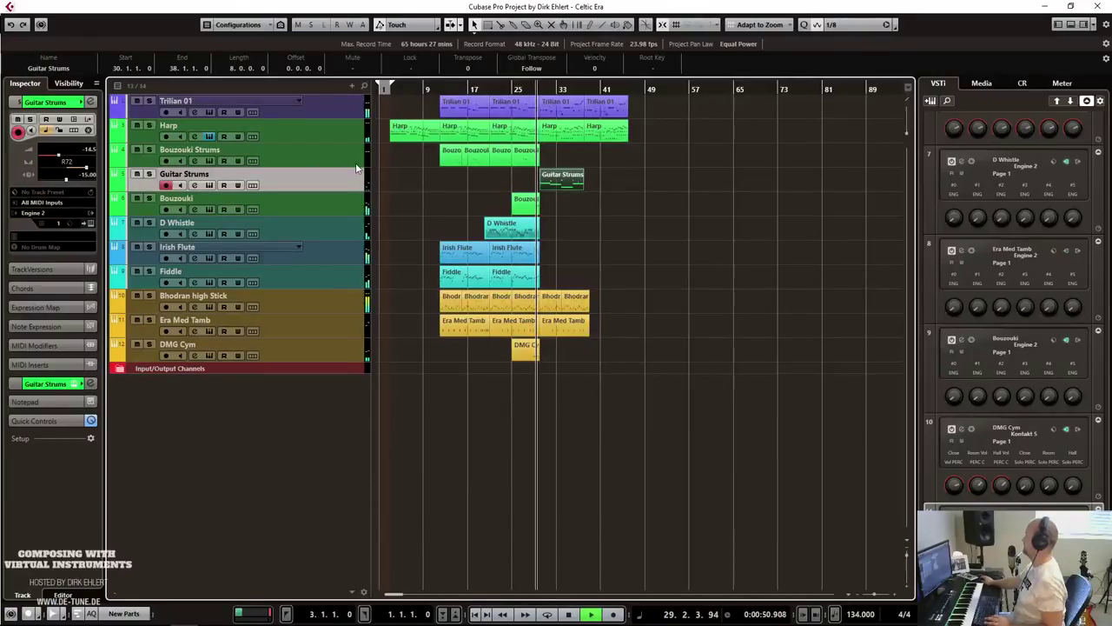
{"action": "mouse_move", "coordinate": [61, 154]}
{"action": "left_mouse_down"}
{"action": "mouse_move", "coordinate": [84, 162]}
{"action": "mouse_move", "coordinate": [73, 172]}
{"action": "left_mouse_up"}
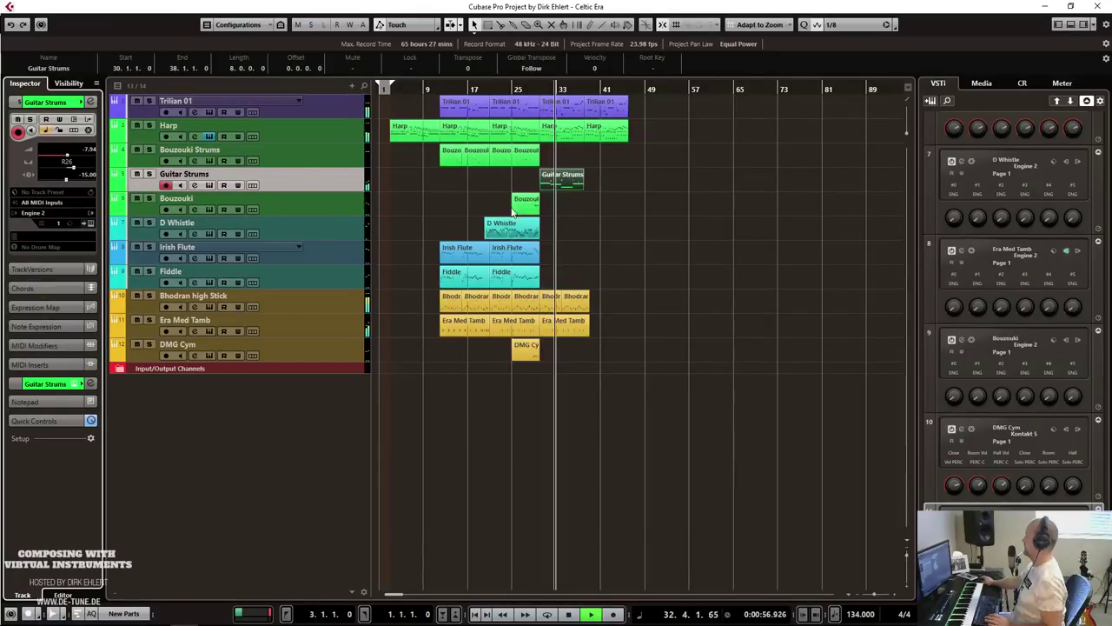
Copy the Guitar Strums part at bar 30 onto the Bouzouki Strums track and raise the copy's upper notes by three semitones.
{"action": "left_click", "coordinate": [561, 186]}
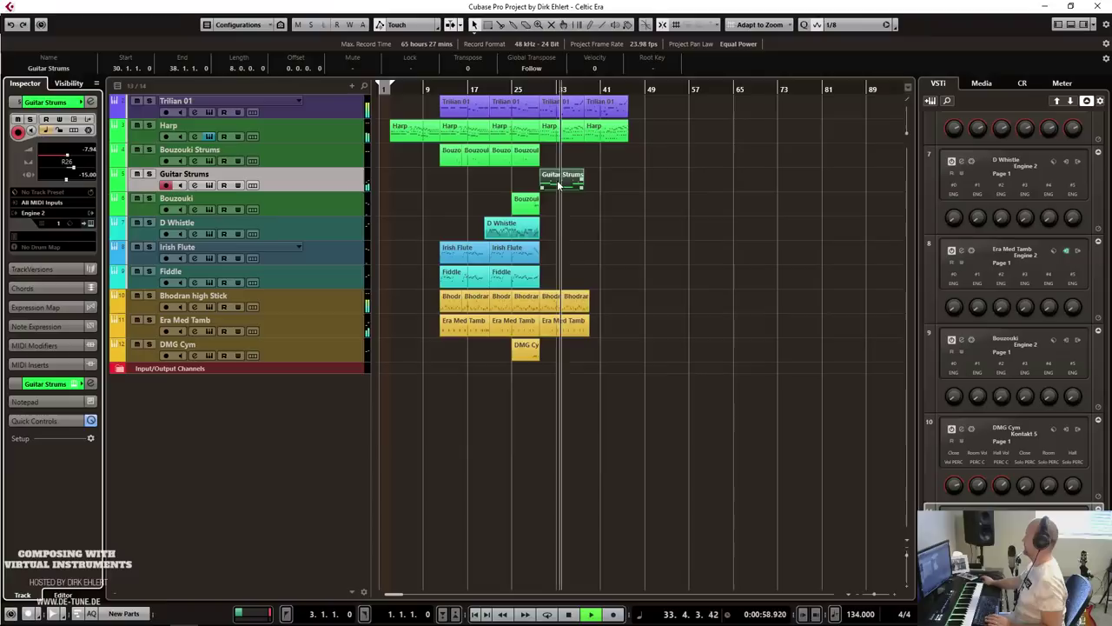
{"action": "left_click_drag", "start_coordinate": [557, 185], "coordinate": [553, 159]}
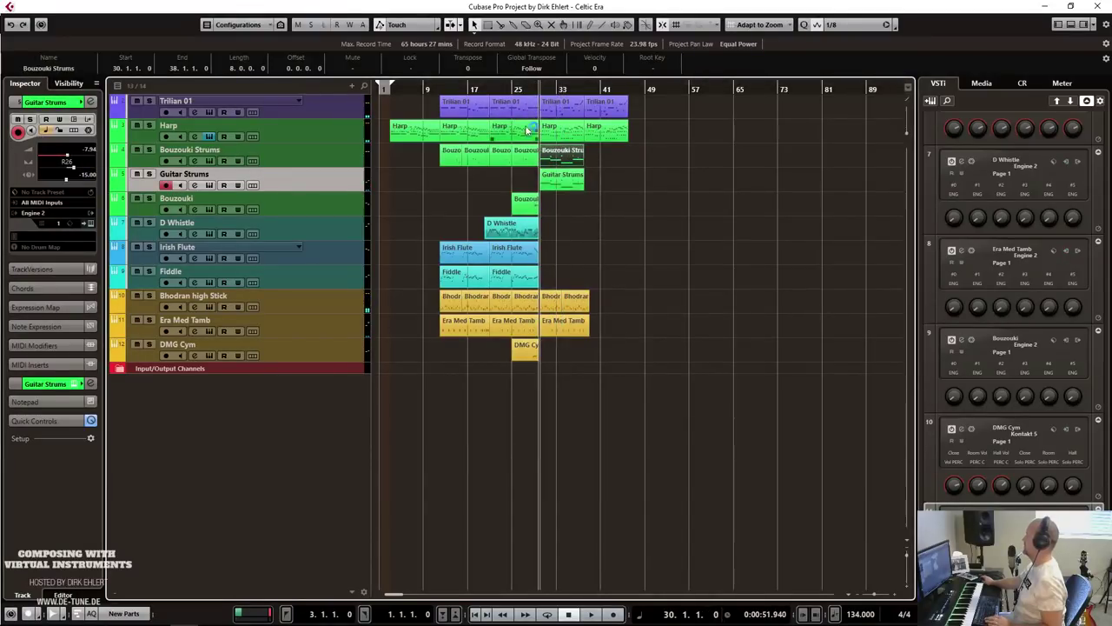
{"action": "double_click", "coordinate": [556, 153]}
{"action": "left_click_drag", "start_coordinate": [243, 252], "coordinate": [567, 293]}
{"action": "key", "text": "Up"}
{"action": "key", "text": "Up"}
{"action": "key", "text": "Up"}
{"action": "key", "text": "ctrl+alt+e"}
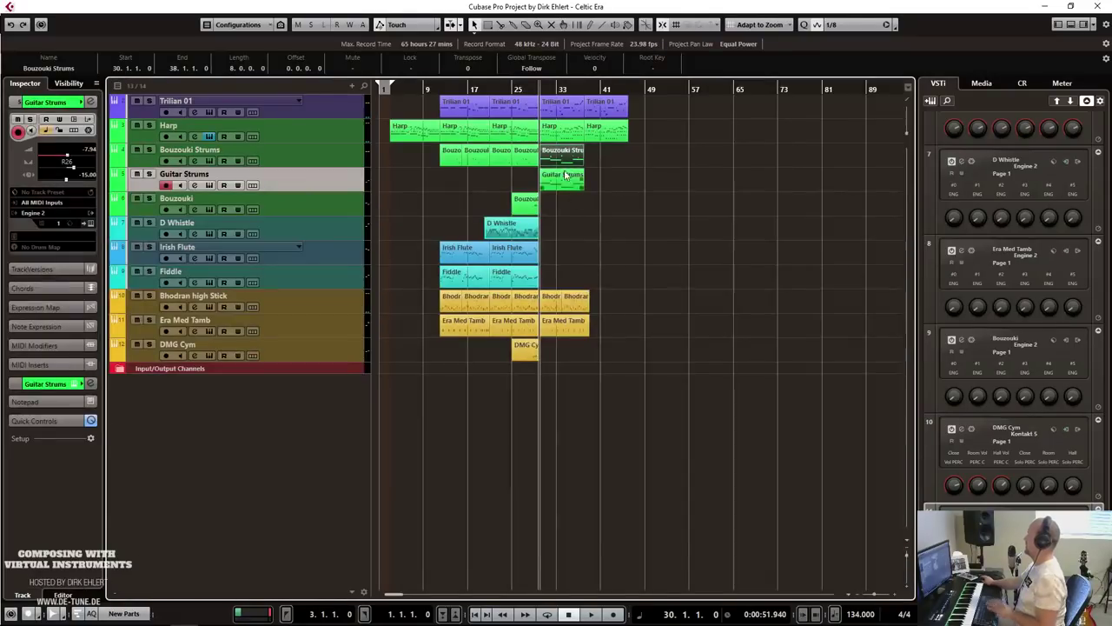
Audition the Bouzouki Strums and Guitar Strums tracks soloed from bar 30, and turn solo off.
{"action": "key", "text": "s"}
{"action": "key", "text": "space"}
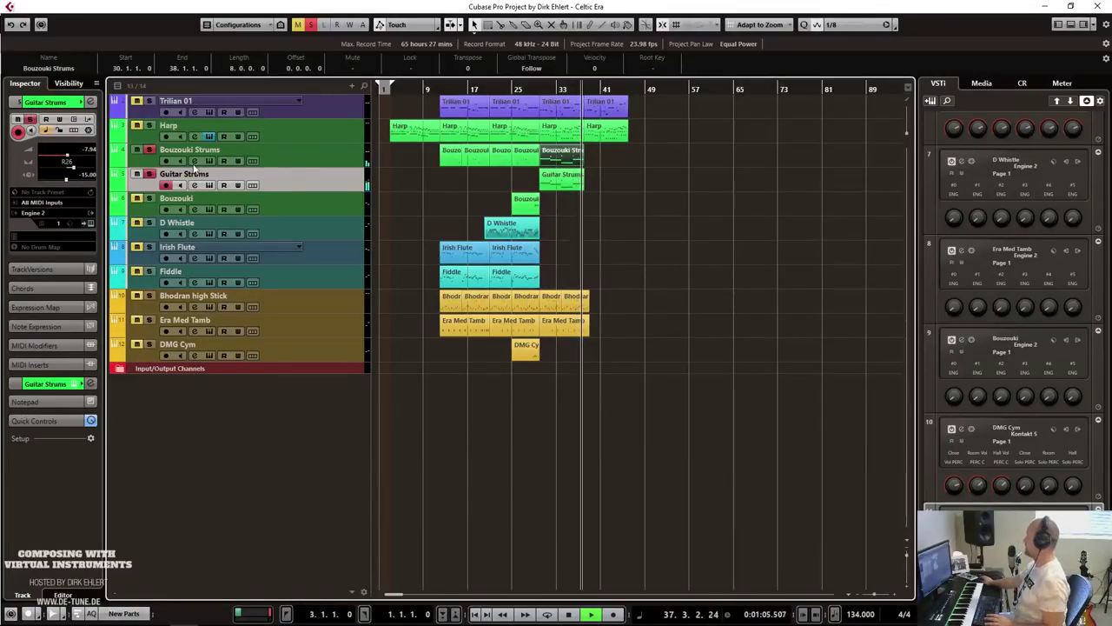
{"action": "key", "text": "space"}
{"action": "left_click", "coordinate": [152, 173]}
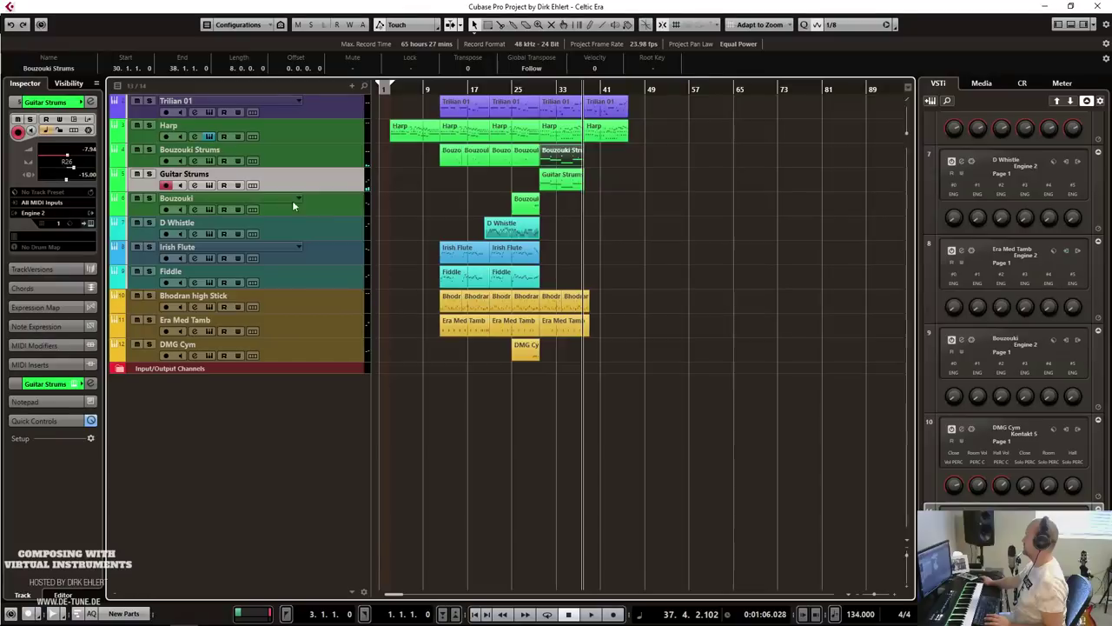
Perform a melody on the Bouzouki track from bar 30, capture it as a new part and open it for note editing.
{"action": "left_click", "coordinate": [330, 202]}
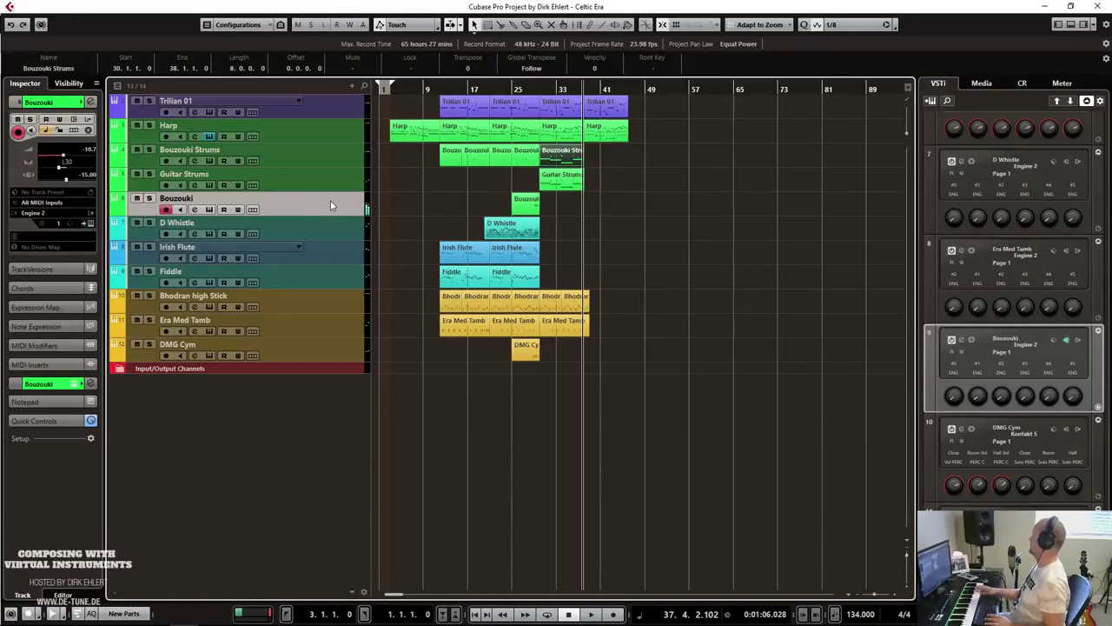
{"action": "left_click", "coordinate": [539, 90]}
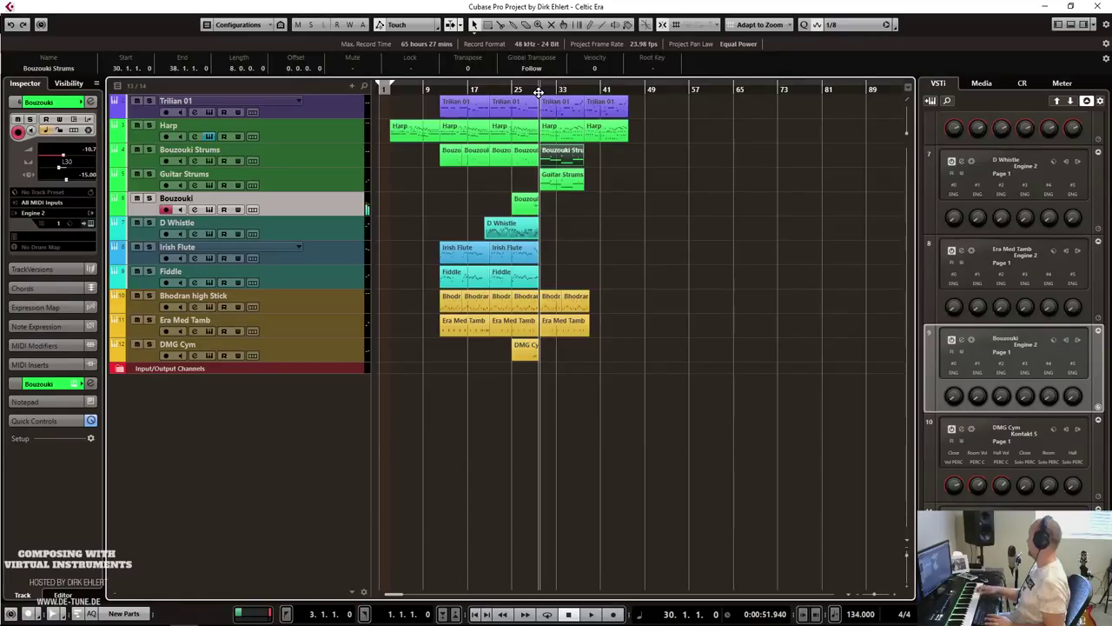
{"action": "key", "text": "space"}
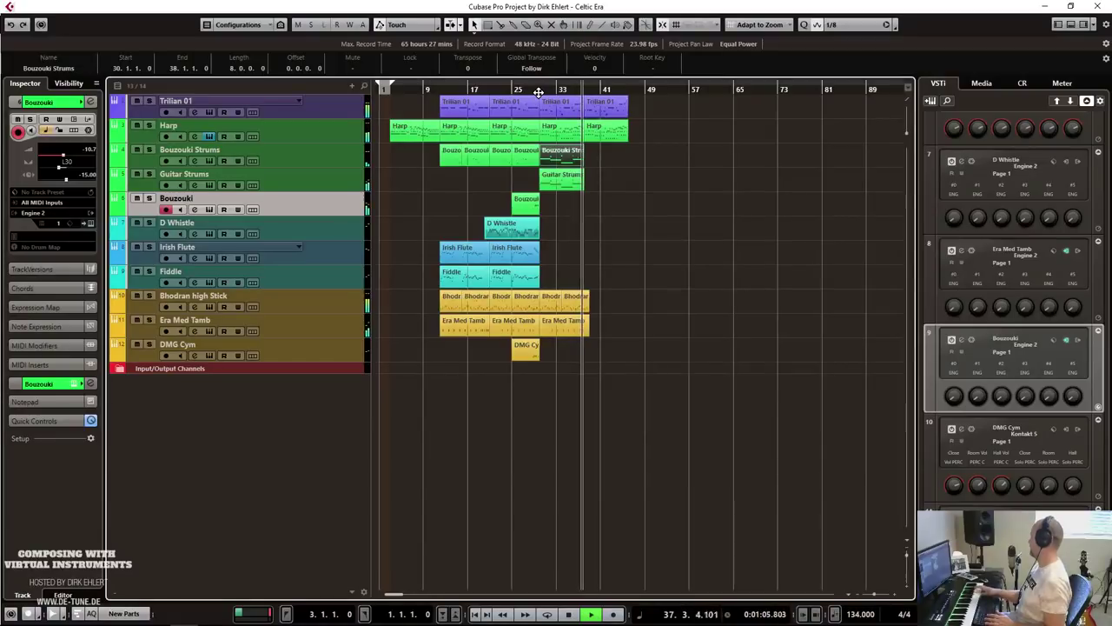
{"action": "key", "text": "space"}
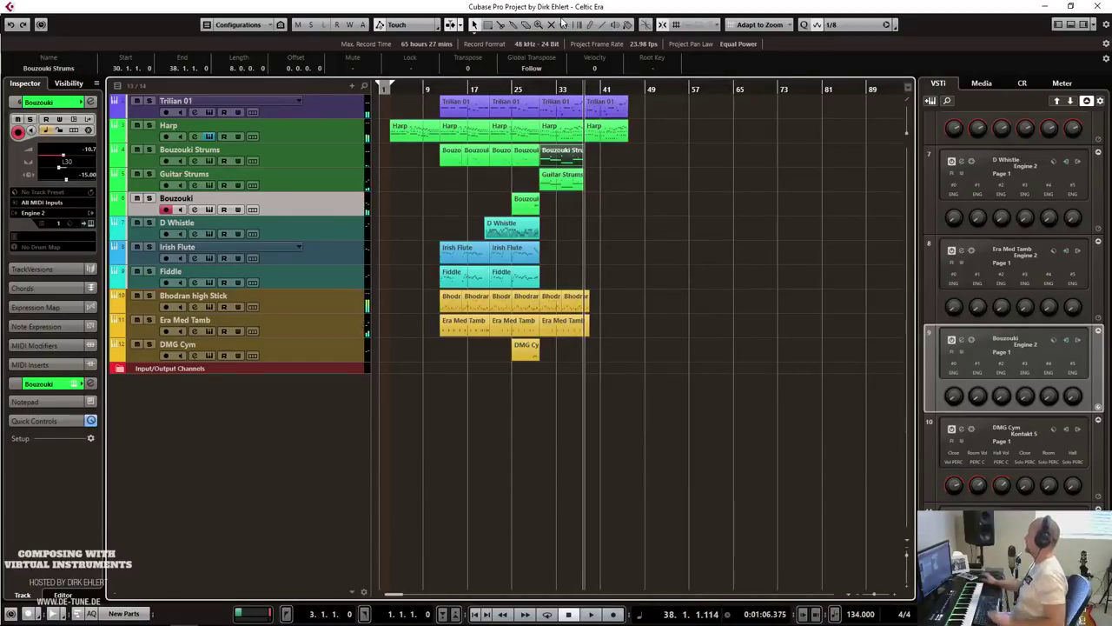
{"action": "double_click", "coordinate": [526, 203]}
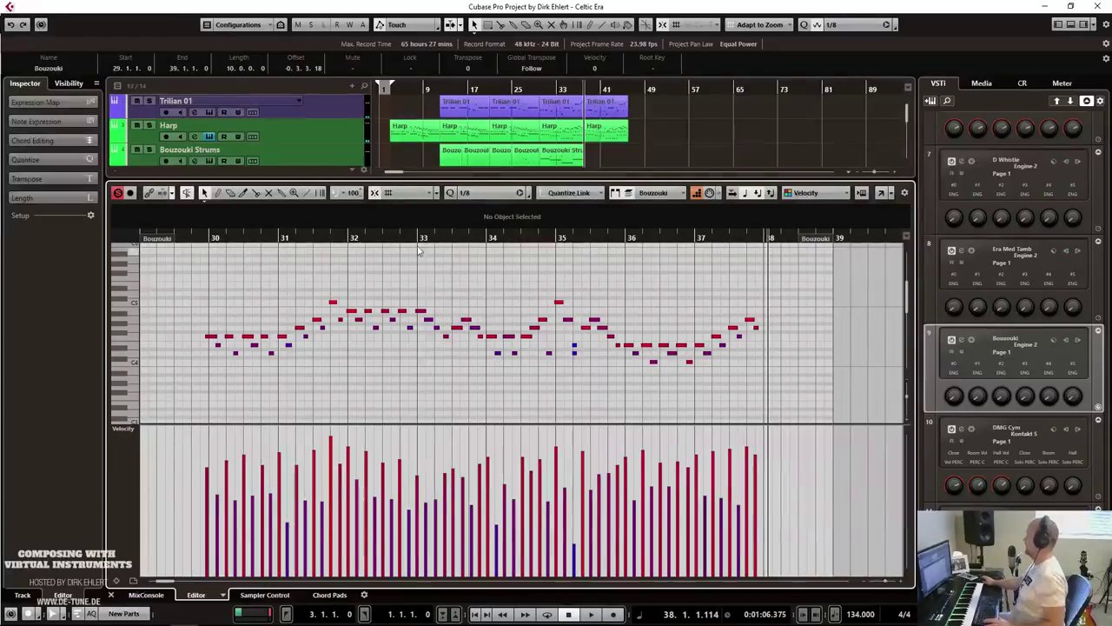
Move all the bouzouki notes together so the first one starts at 30.1.1.0, and play the part from there.
{"action": "left_click", "coordinate": [215, 338]}
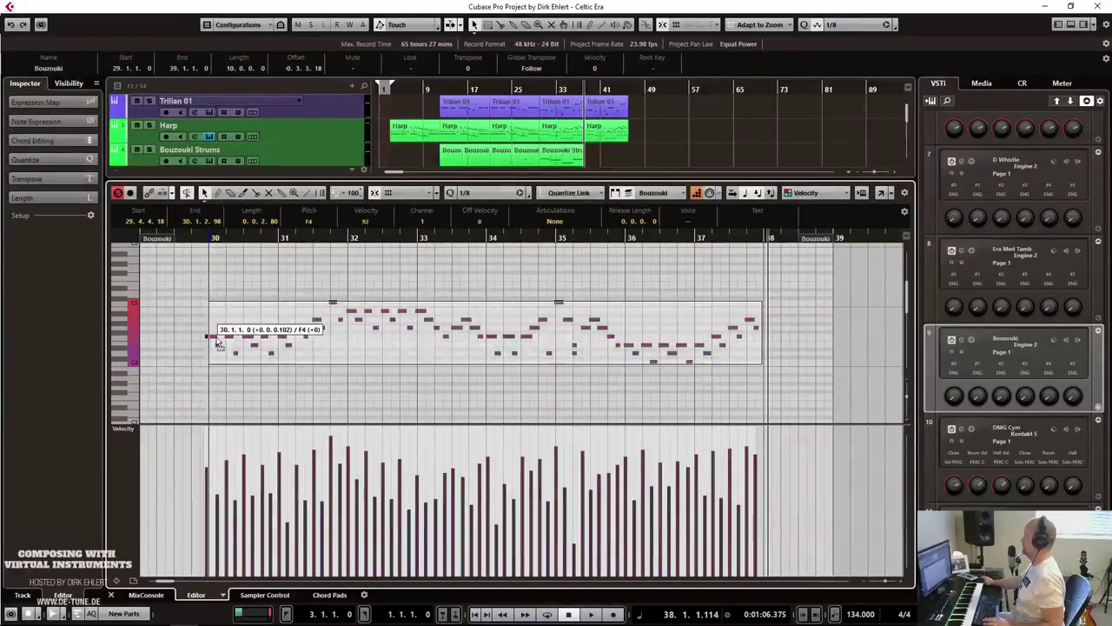
{"action": "key", "text": "space"}
{"action": "key", "text": "space"}
{"action": "left_click", "coordinate": [200, 239]}
{"action": "key", "text": "space"}
{"action": "key", "text": "space"}
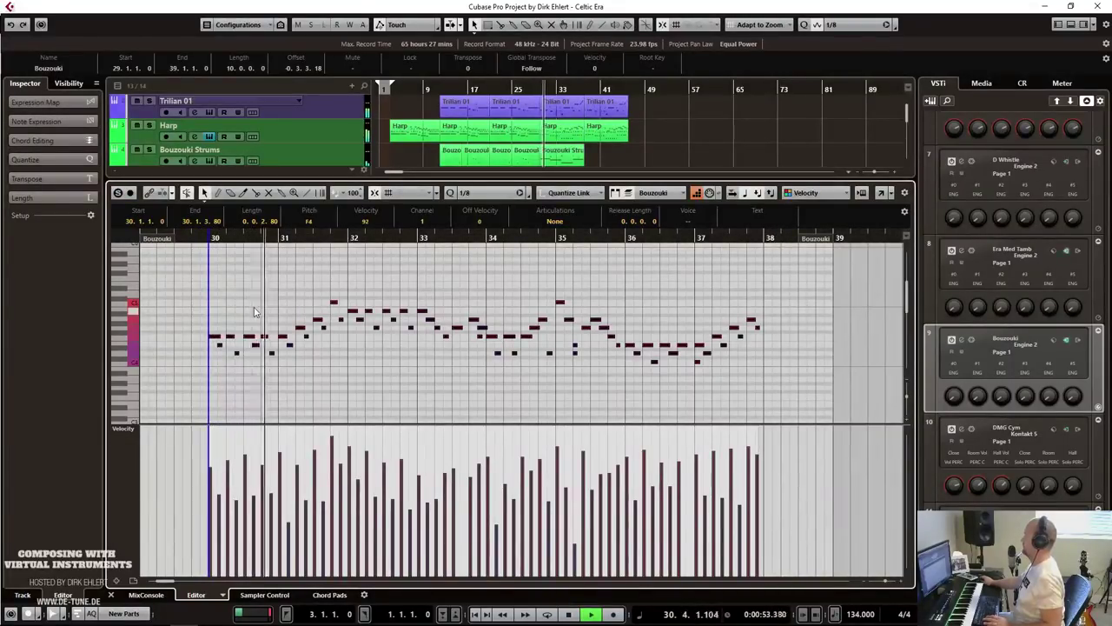
Play on through the bouzouki melody and delete the stray overlapping note at the end of bar 33.
{"action": "left_click", "coordinate": [363, 358]}
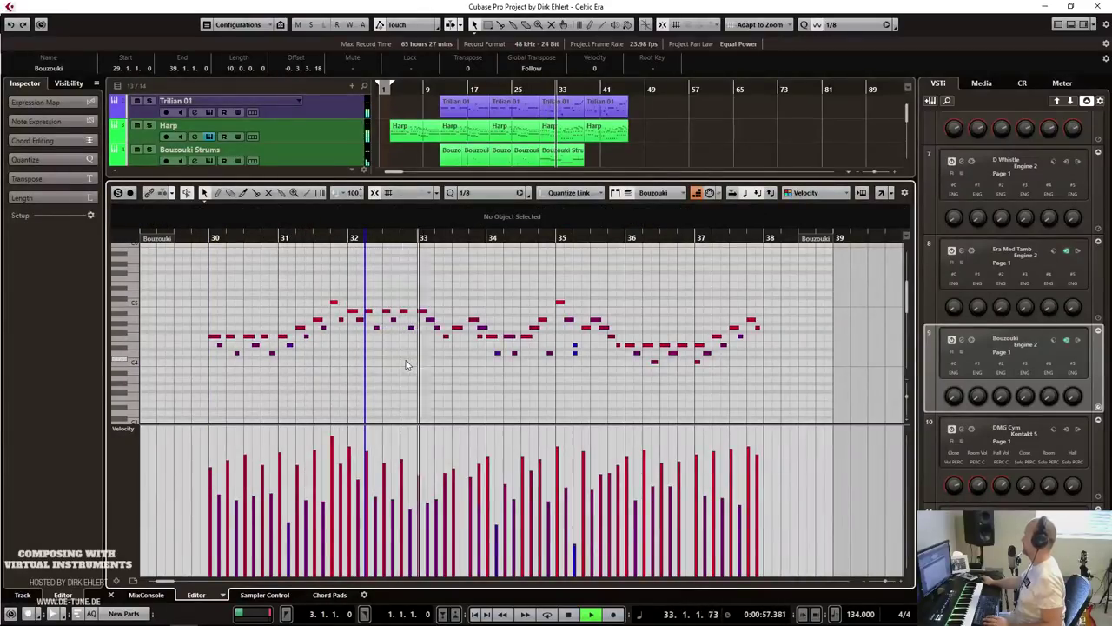
{"action": "key", "text": "space"}
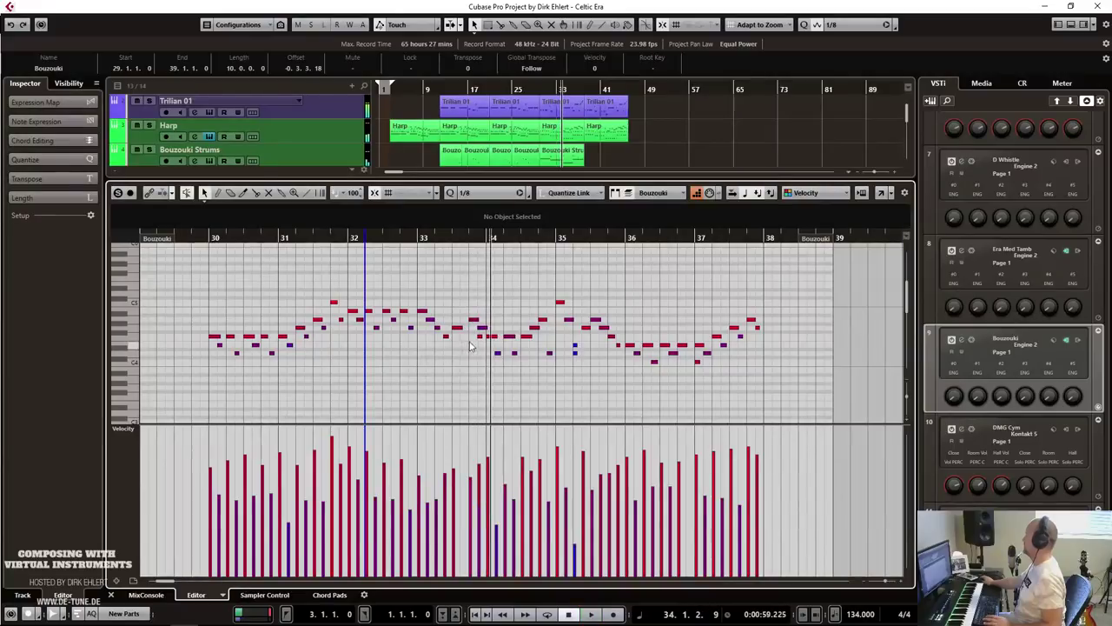
{"action": "left_click", "coordinate": [480, 341]}
{"action": "key", "text": "space"}
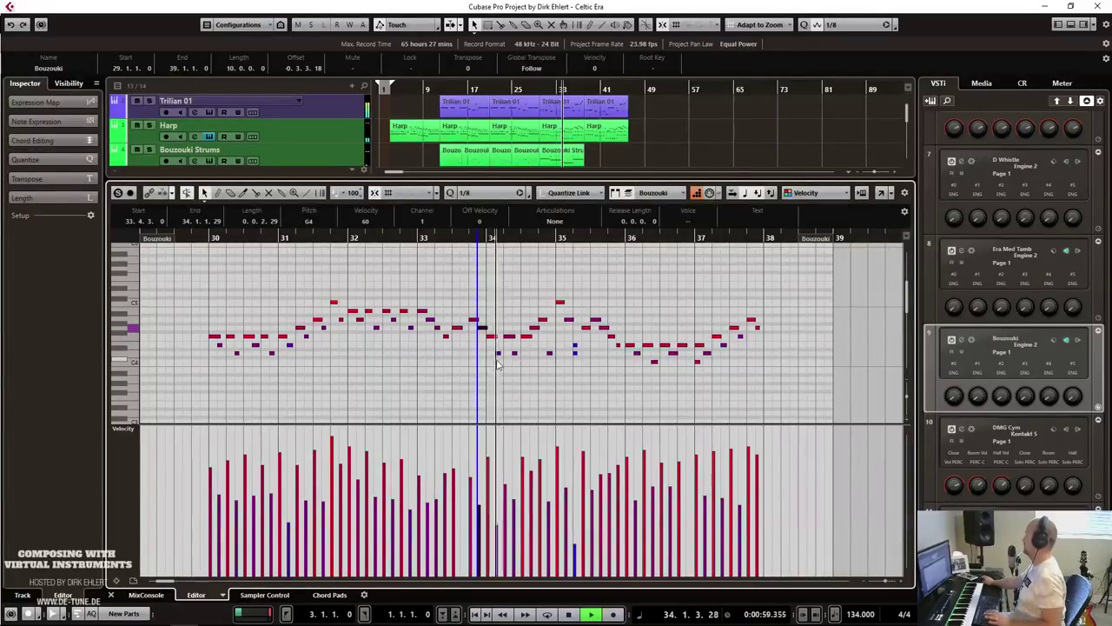
{"action": "key", "text": "space"}
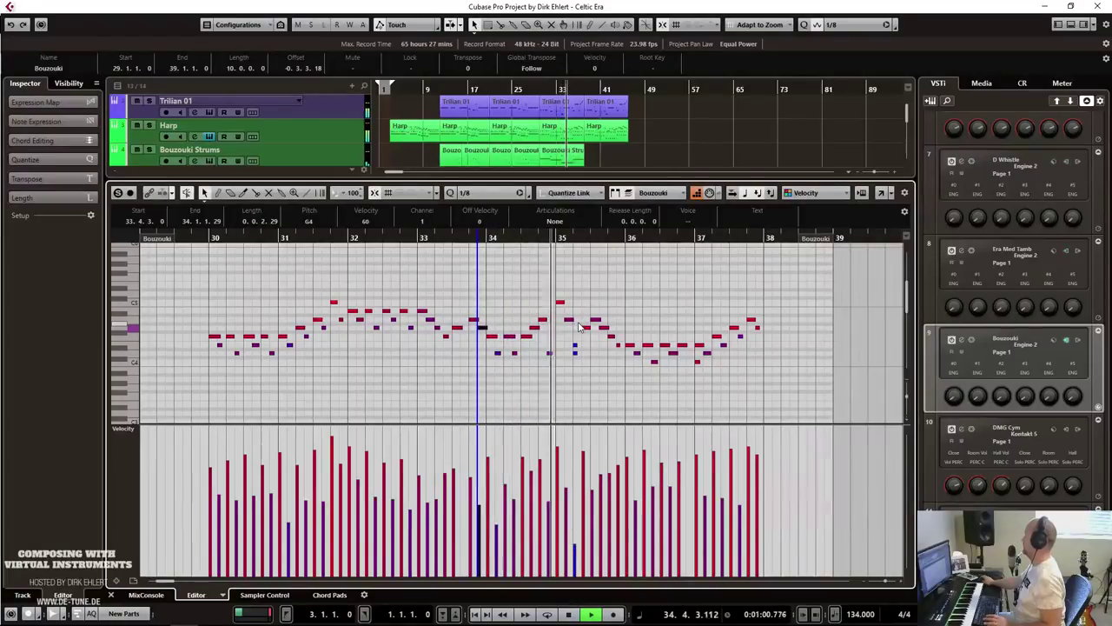
Delete the upper of the two stacked short notes in bar 35, raise the remaining note's velocity and play the result.
{"action": "key", "text": "space"}
{"action": "left_click", "coordinate": [575, 360]}
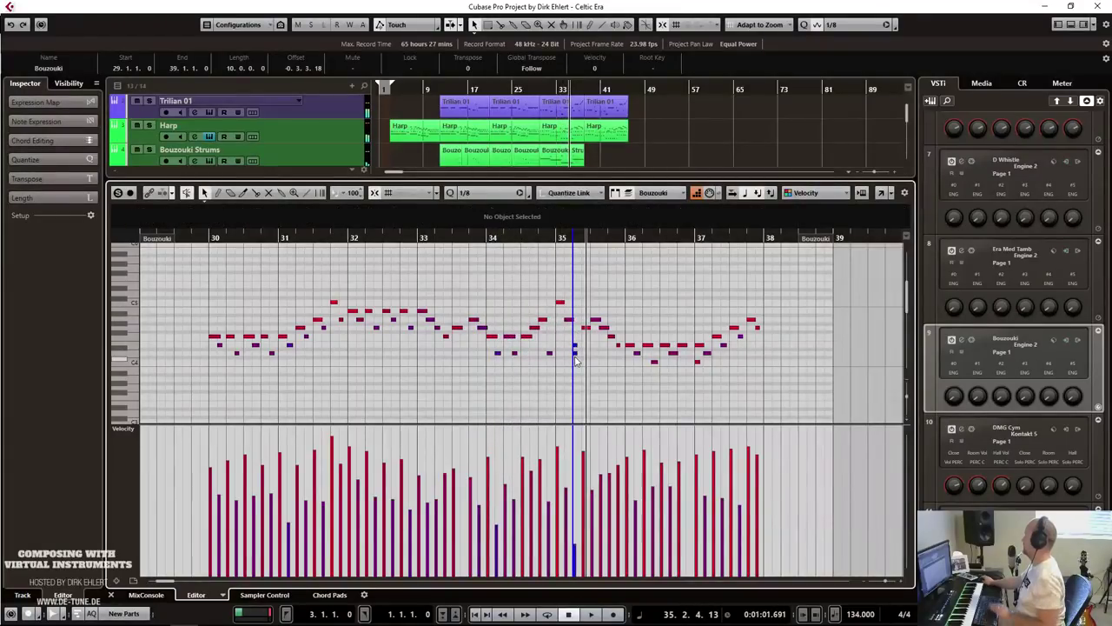
{"action": "left_click", "coordinate": [574, 452]}
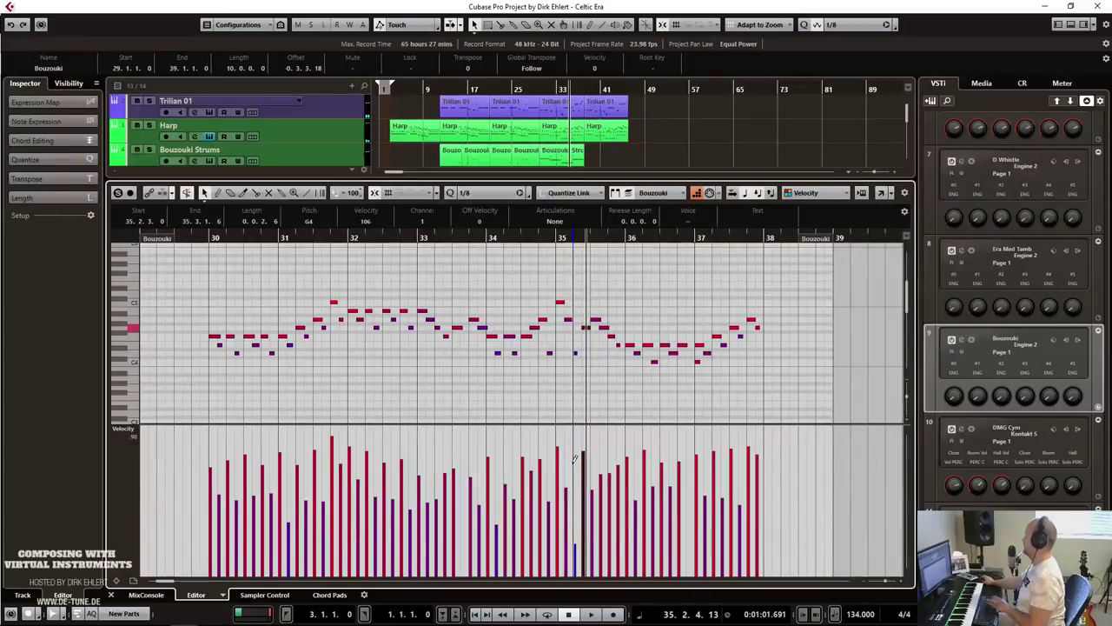
{"action": "key", "text": "space"}
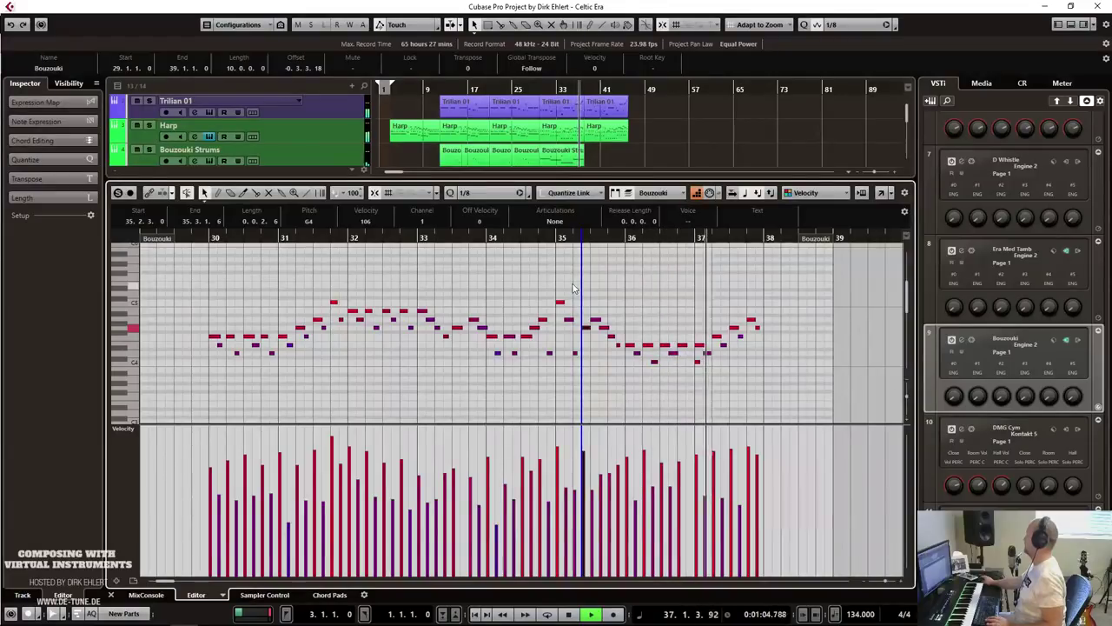
{"action": "key", "text": "space"}
Quantize all the bouzouki notes to 1/8 and lengthen the lower notes in bars 30 to 32, the first to 0.0.2.109.
{"action": "key", "text": "ctrl+a"}
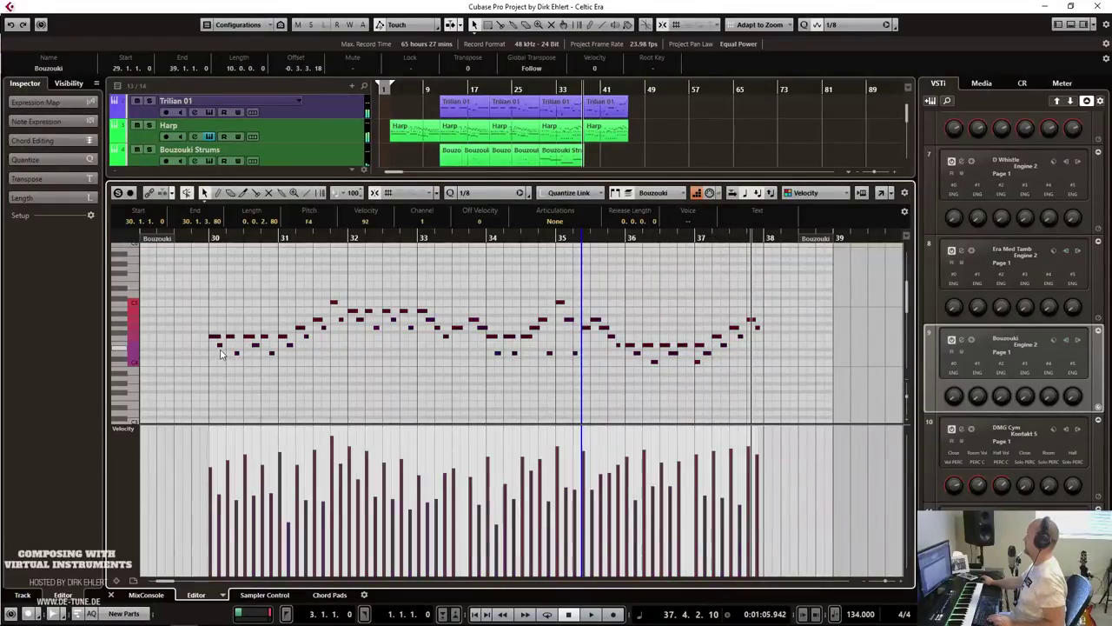
{"action": "left_click_drag", "start_coordinate": [222, 346], "coordinate": [297, 375]}
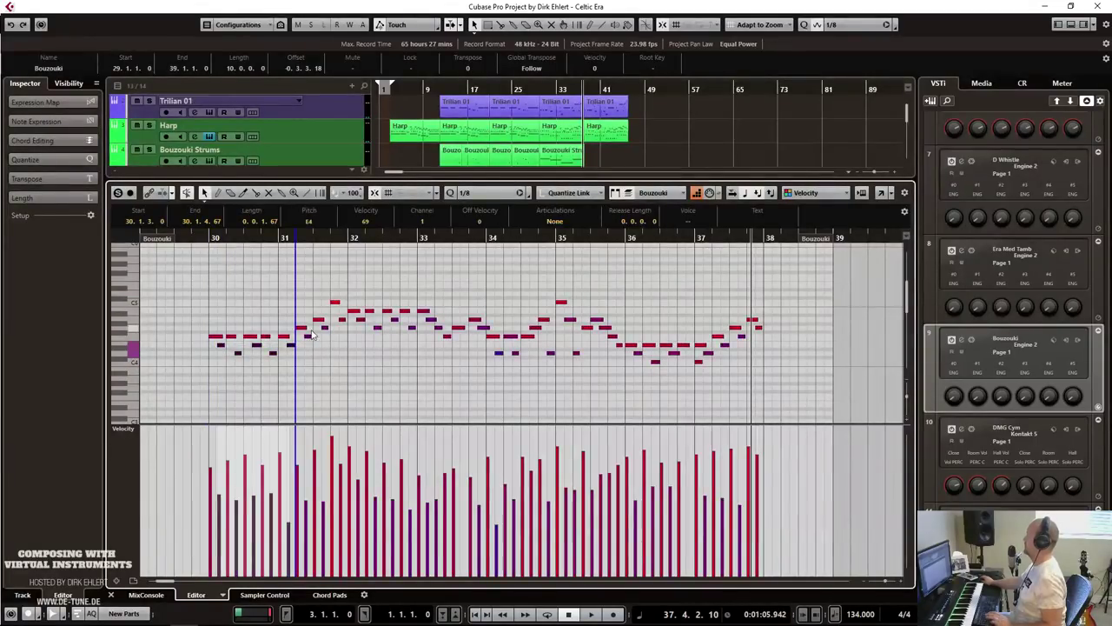
{"action": "left_click_drag", "start_coordinate": [357, 342], "coordinate": [418, 368]}
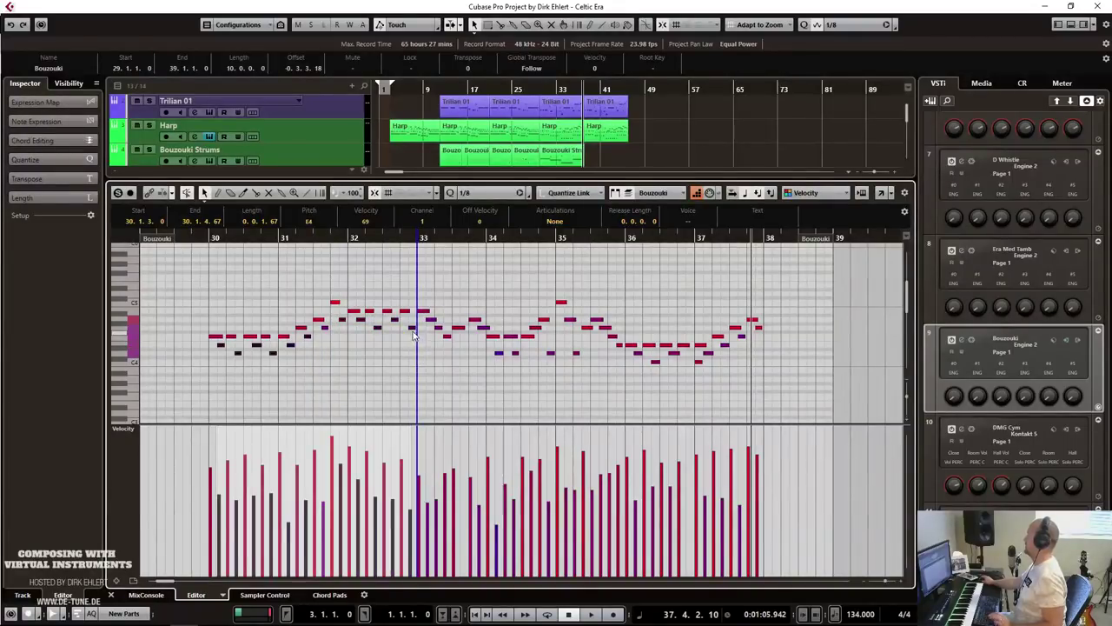
{"action": "left_click_drag", "start_coordinate": [415, 328], "coordinate": [422, 328]}
{"action": "key", "text": "space"}
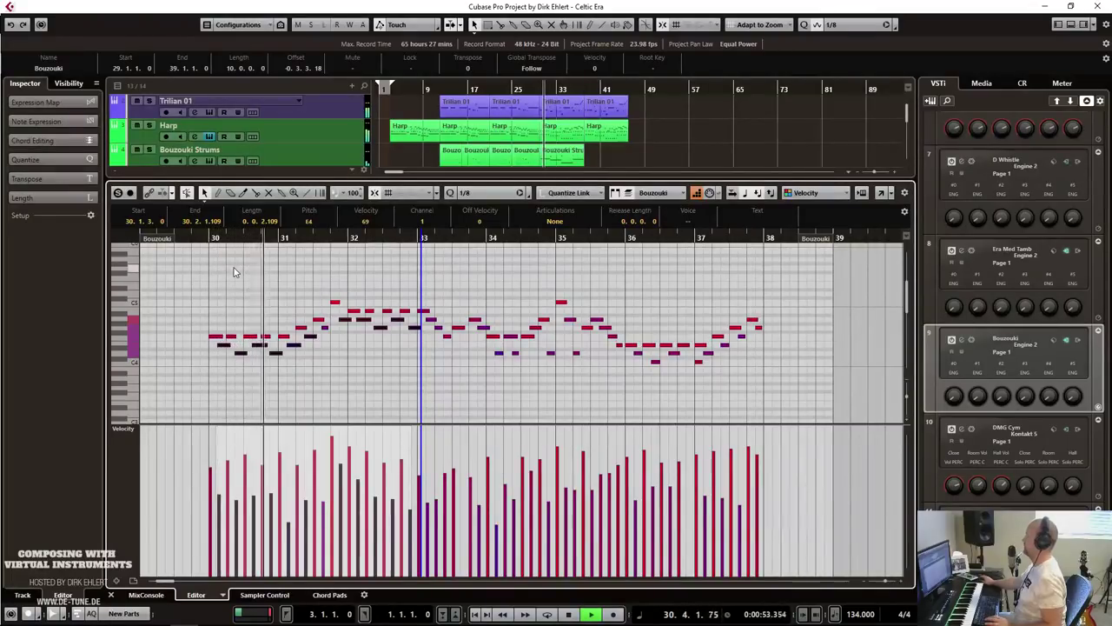
{"action": "left_click", "coordinate": [351, 389]}
Return to the arrangement and pan the Bouzouki track to about R19 during playback.
{"action": "key", "text": "ctrl+e"}
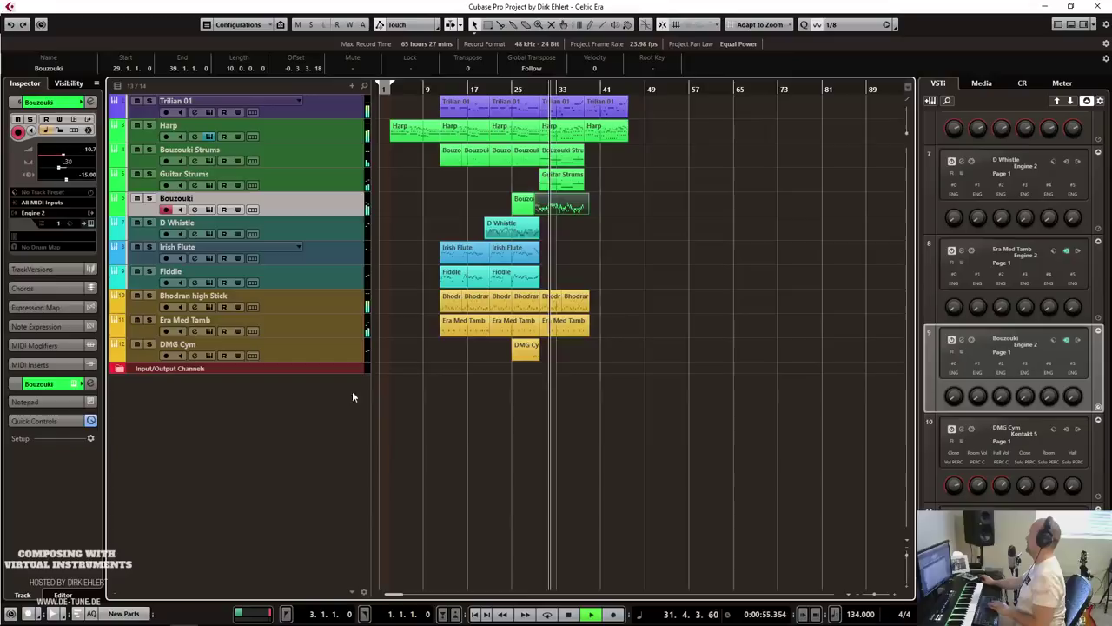
{"action": "left_click", "coordinate": [73, 171]}
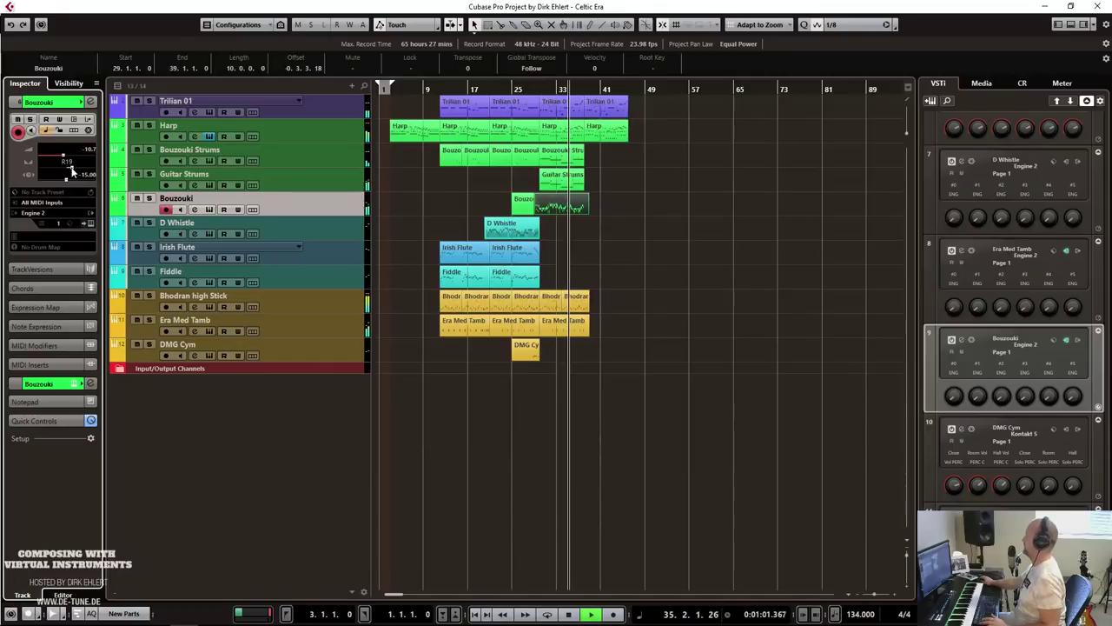
{"action": "left_click_drag", "start_coordinate": [73, 170], "coordinate": [57, 159]}
Record a new Irish Flute part over the arrangement, starting at bar 28 and running to the end of bar 37.
{"action": "left_click", "coordinate": [340, 250]}
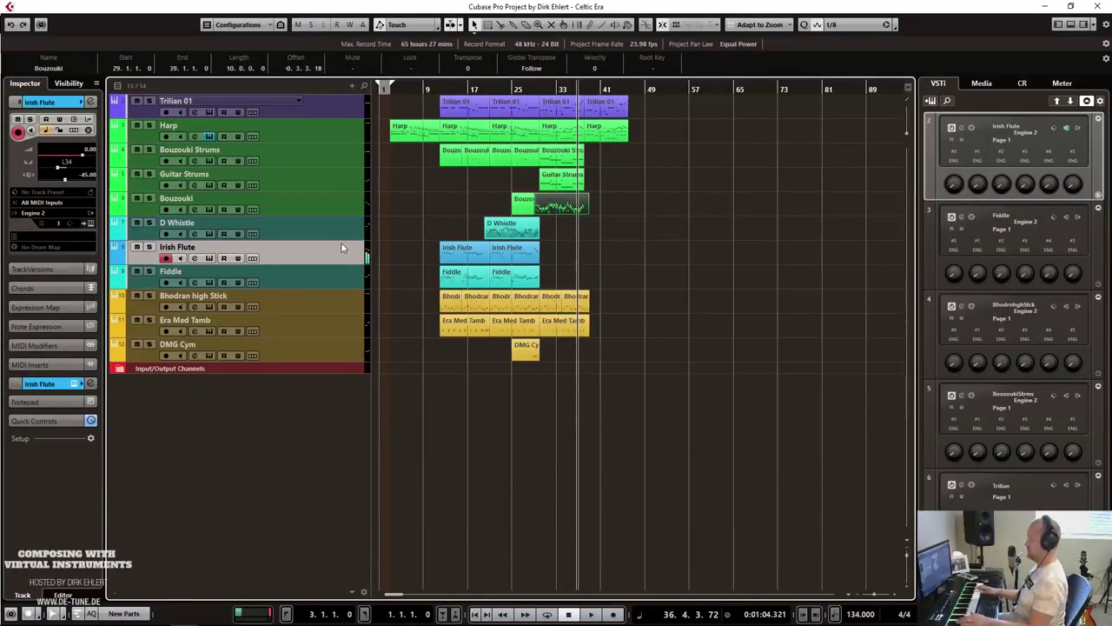
{"action": "left_click", "coordinate": [526, 89]}
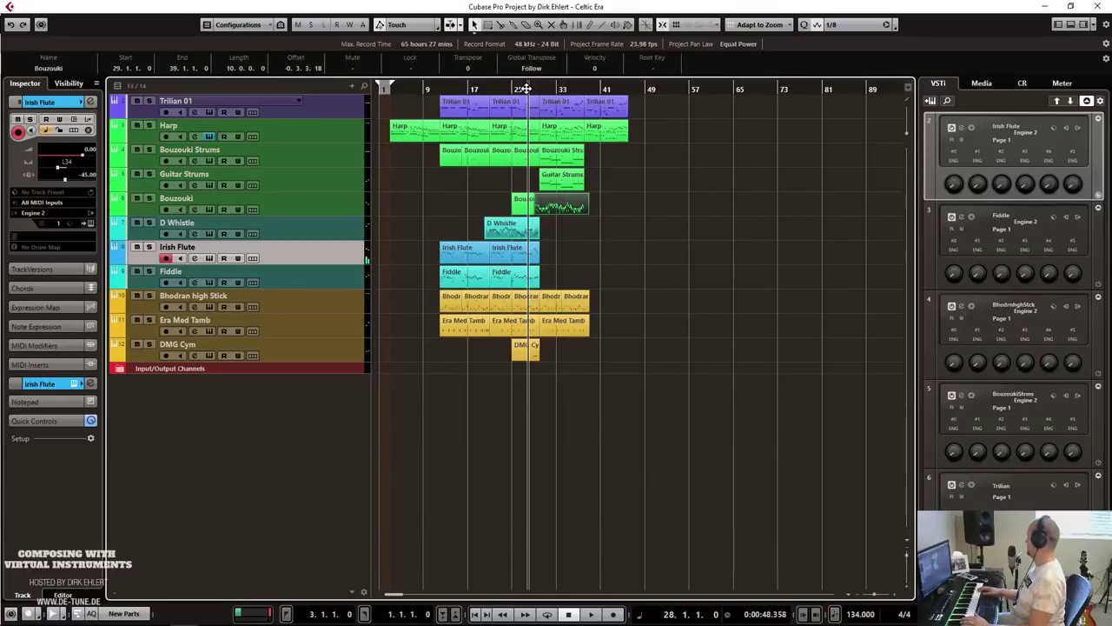
{"action": "key", "text": "KP_Multiply"}
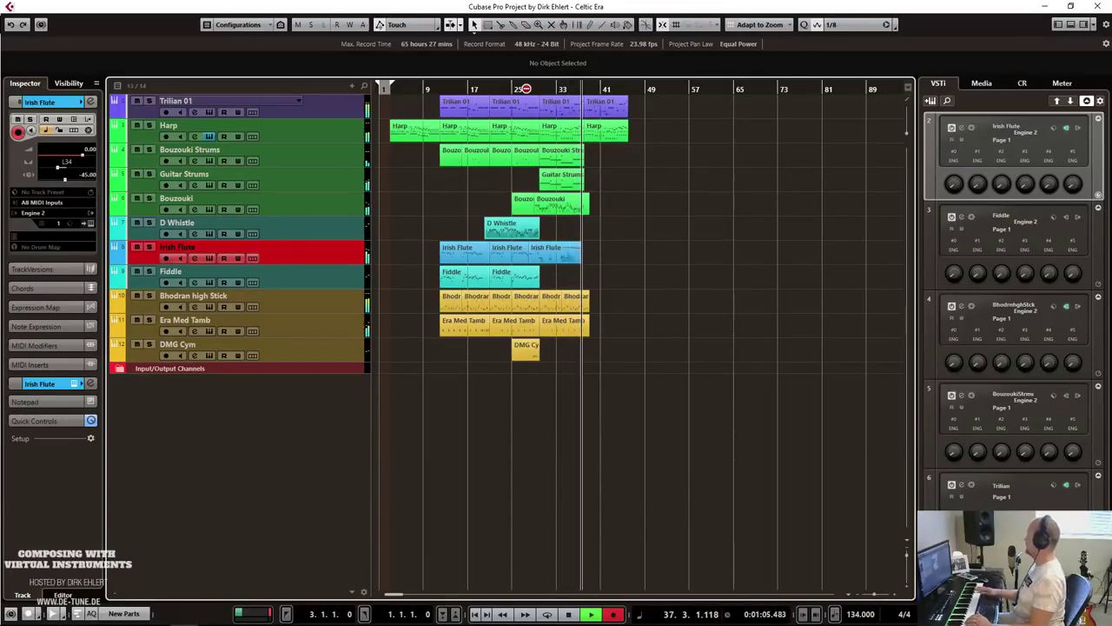
{"action": "key", "text": "space"}
Duplicate the Bouzouki Strums and Guitar Strums parts to bar 38, and trim the Bouzouki part to bars 30 to 38 and duplicate it.
{"action": "left_click_drag", "start_coordinate": [600, 174], "coordinate": [573, 155]}
{"action": "key", "text": "ctrl+d"}
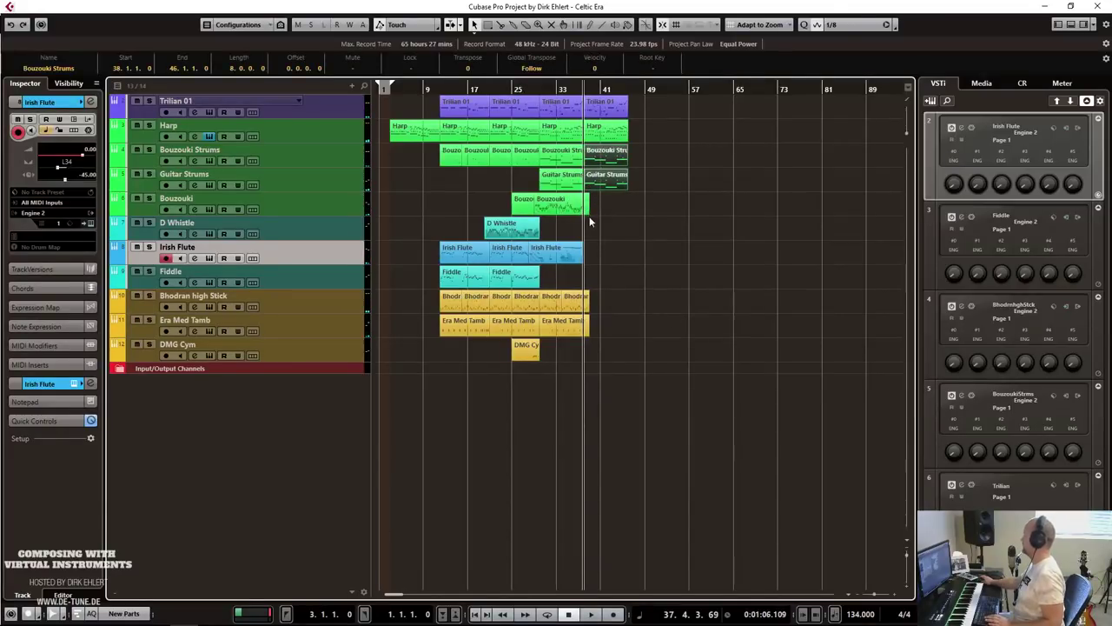
{"action": "left_click_drag", "start_coordinate": [588, 219], "coordinate": [541, 212]}
{"action": "key", "text": "ctrl+d"}
In the new Irish Flute part, delete the stray short note at bar 30 and move the A#1 note to 30.1.1.0.
{"action": "double_click", "coordinate": [550, 249]}
{"action": "scroll", "coordinate": [393, 297], "scroll_direction": "up", "scroll_amount": 3}
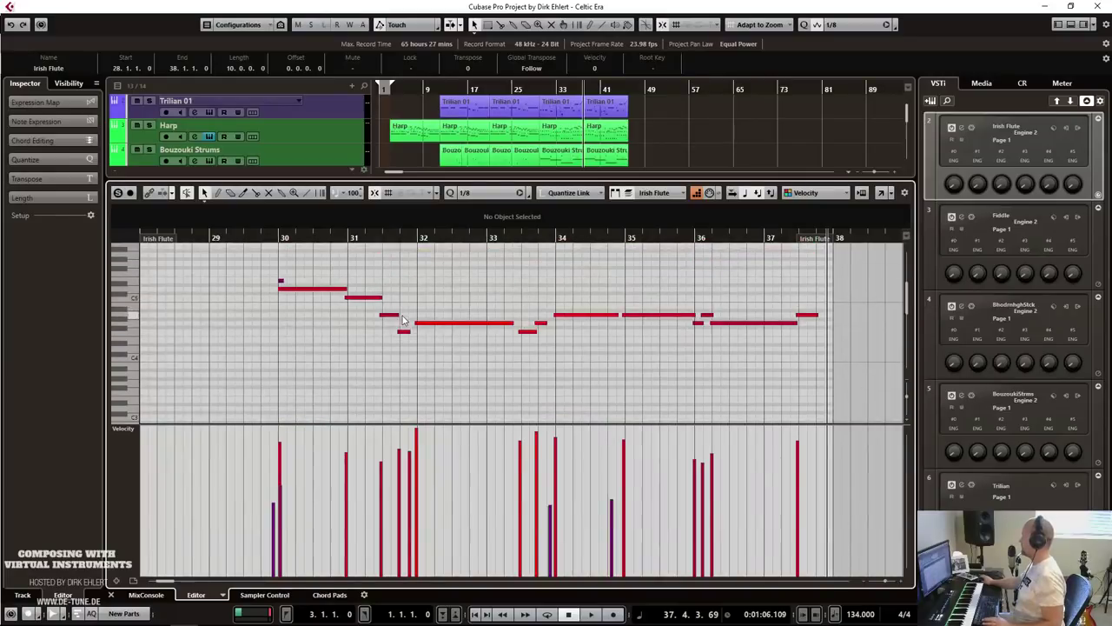
{"action": "left_click", "coordinate": [282, 283]}
{"action": "key", "text": "Right"}
{"action": "scroll", "coordinate": [286, 285], "scroll_direction": "down", "scroll_amount": 5}
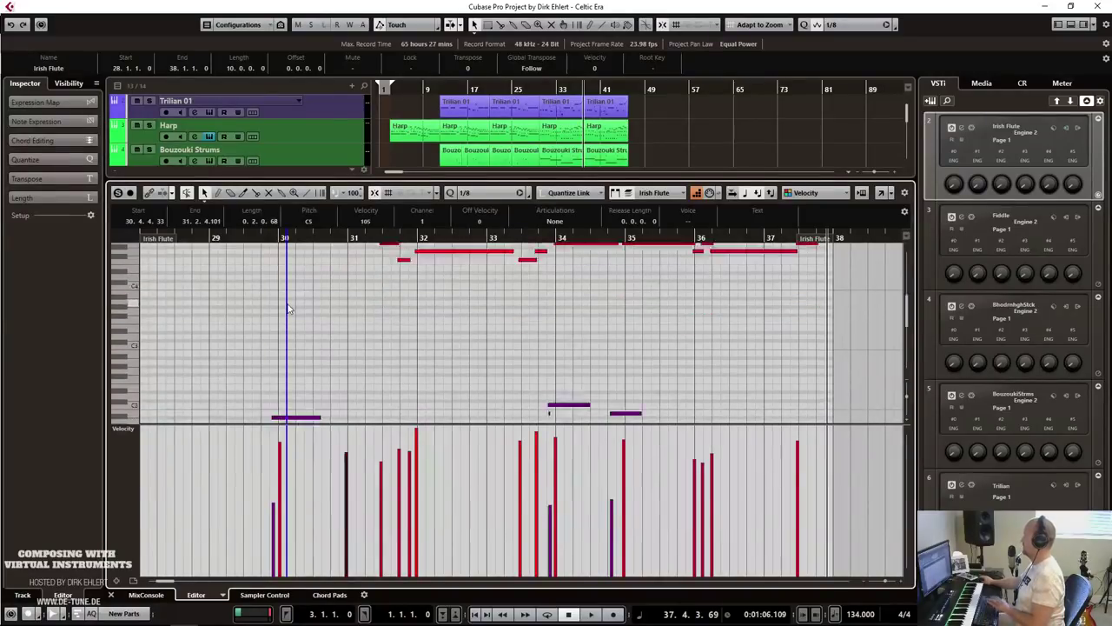
{"action": "left_click_drag", "start_coordinate": [280, 385], "coordinate": [286, 385]}
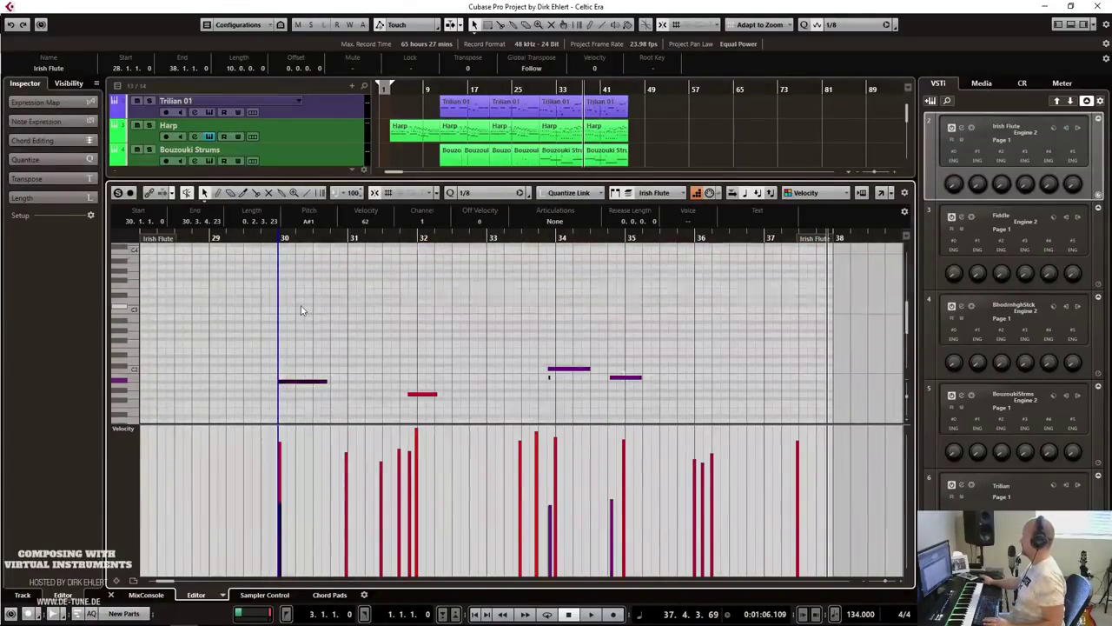
Make the first long flute note start at 30.1.1.58 and trim the beginning of the part to bar 30.
{"action": "scroll", "coordinate": [297, 295], "scroll_direction": "up", "scroll_amount": 5}
{"action": "left_click_drag", "start_coordinate": [278, 254], "coordinate": [281, 254]}
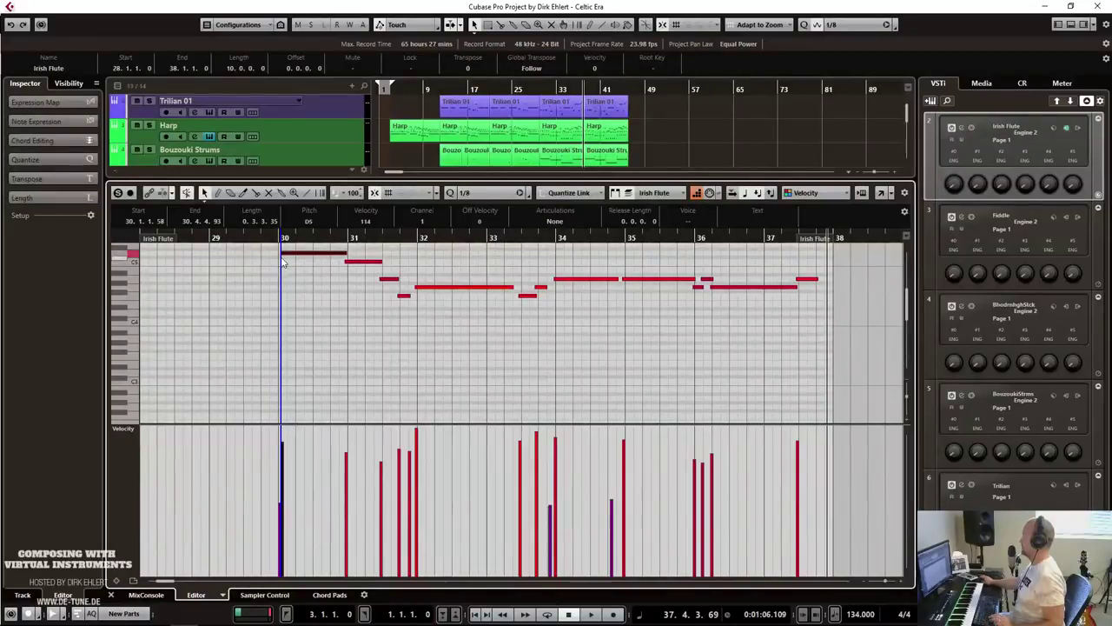
{"action": "left_click_drag", "start_coordinate": [210, 238], "coordinate": [280, 238]}
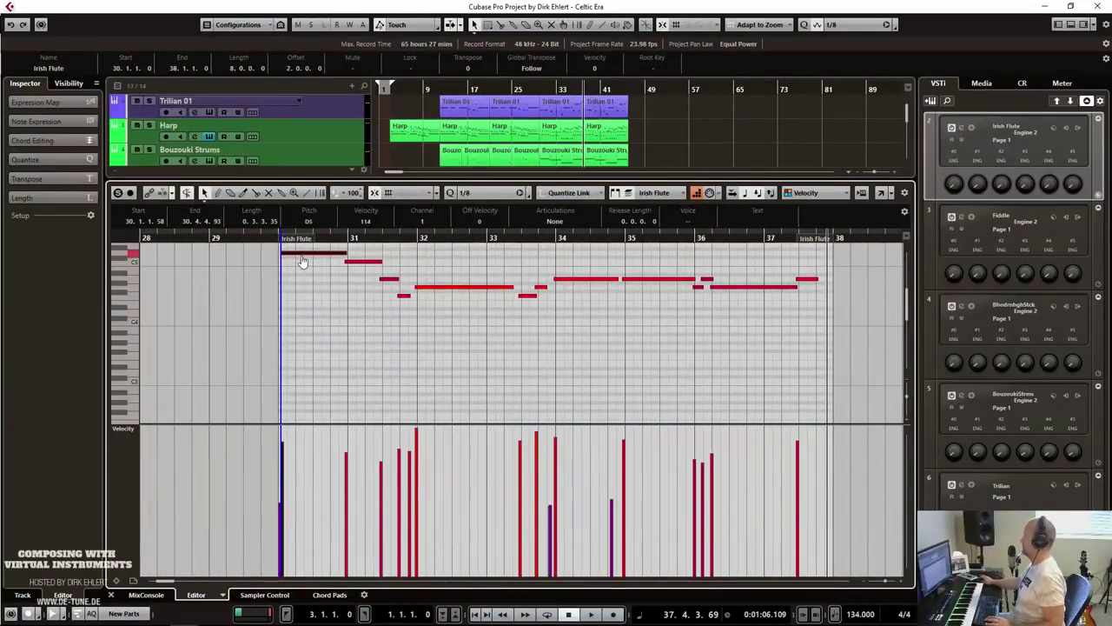
Play the flute part, quantize the three descending notes of bar 31 to 1/8 and play the result.
{"action": "key", "text": "space"}
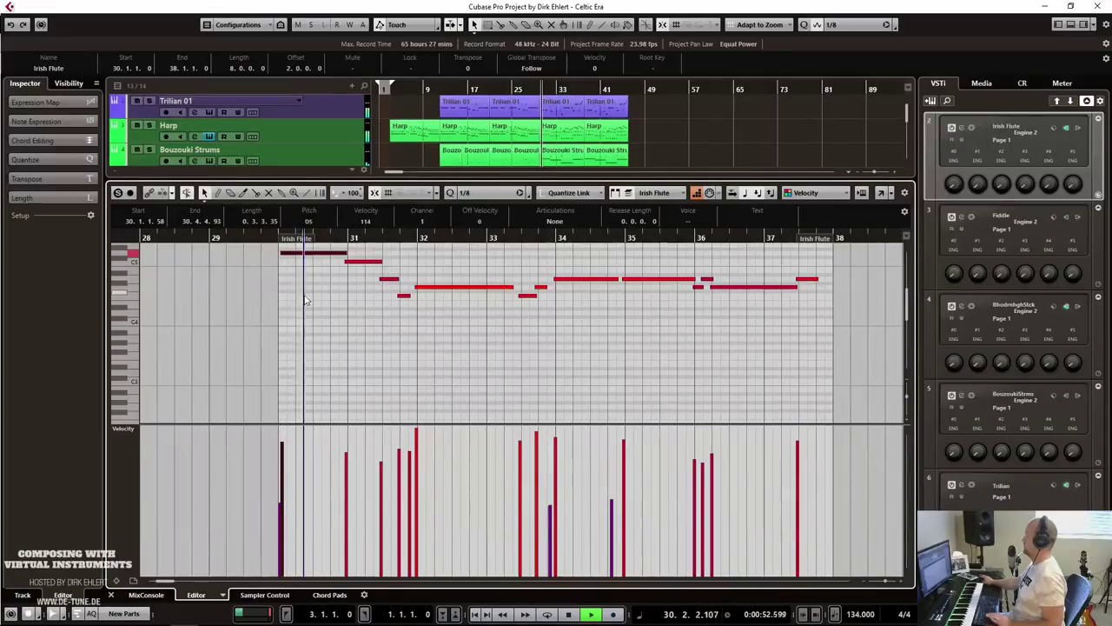
{"action": "key", "text": "space"}
{"action": "left_click", "coordinate": [400, 317]}
{"action": "left_click_drag", "start_coordinate": [400, 318], "coordinate": [412, 337]}
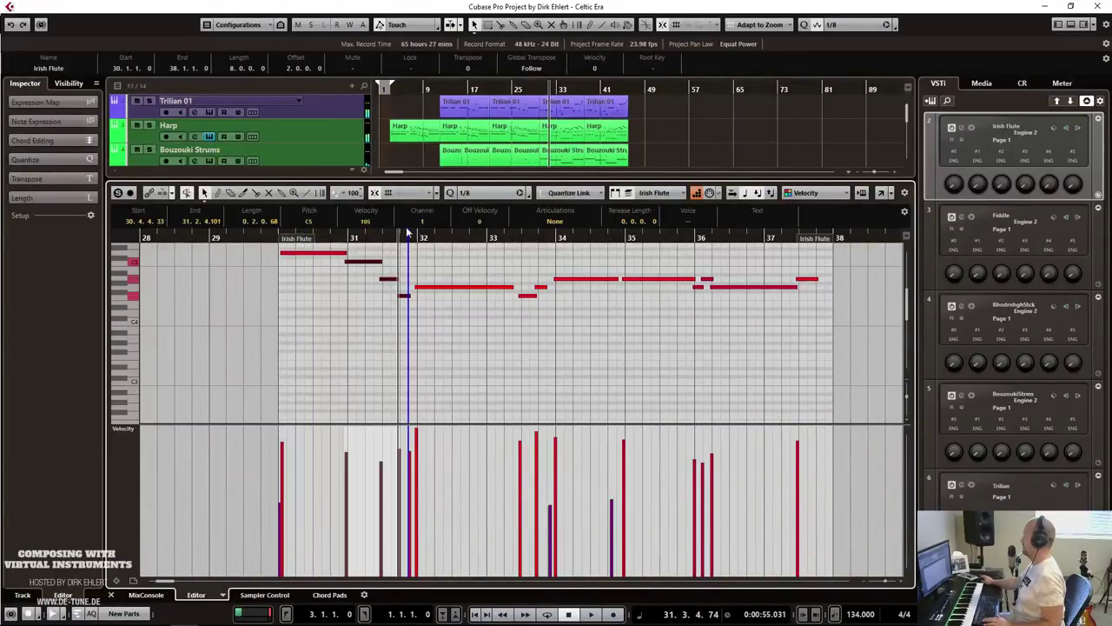
{"action": "left_click", "coordinate": [451, 194]}
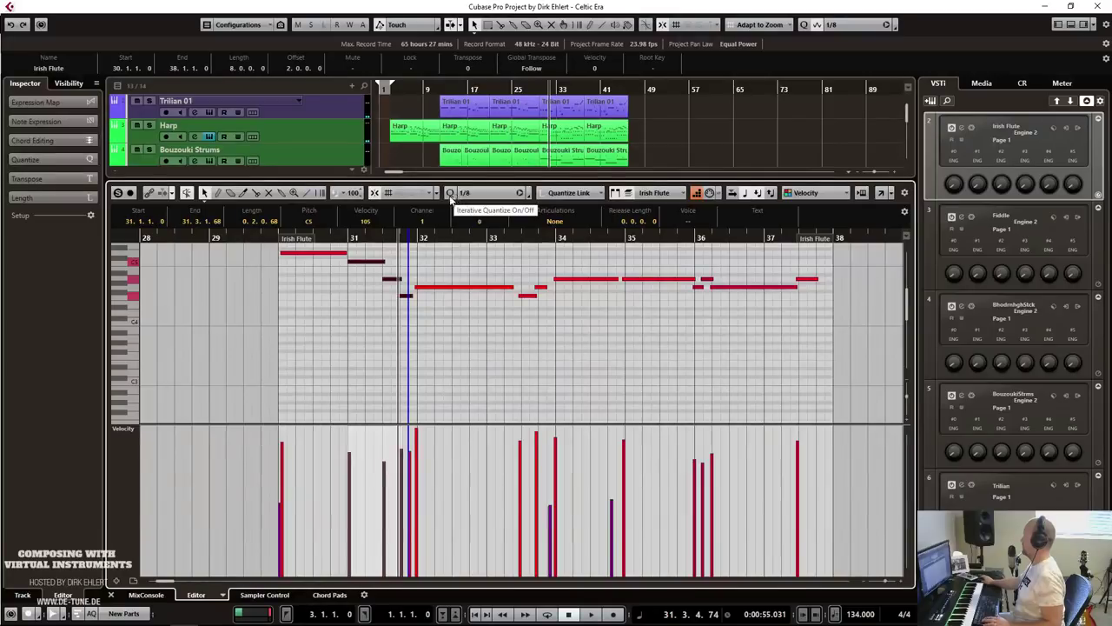
{"action": "key", "text": "space"}
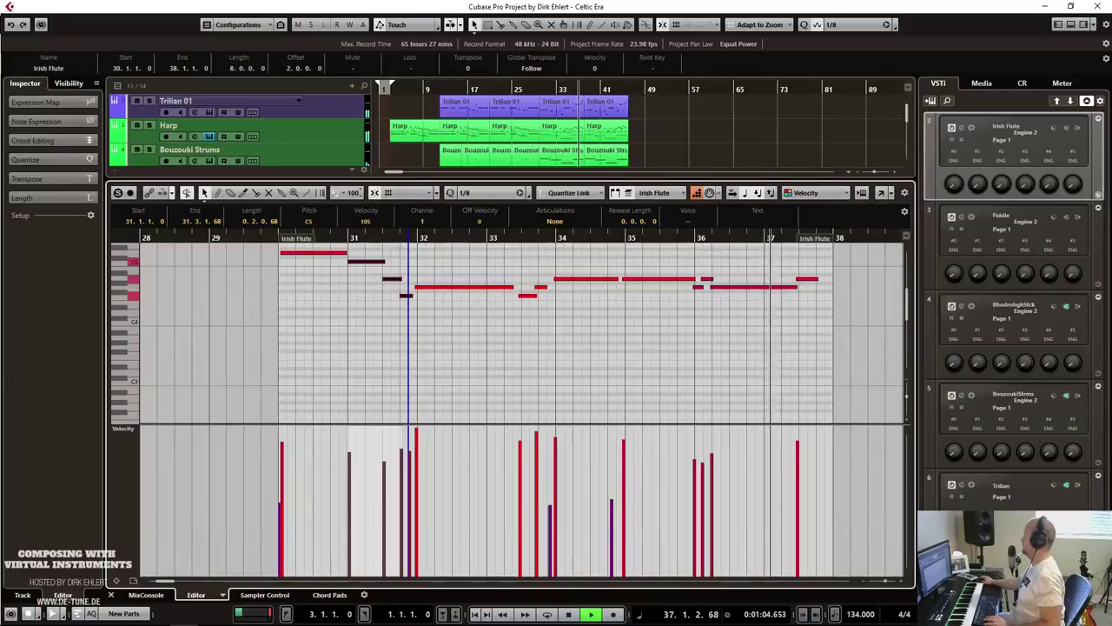
{"action": "key", "text": "space"}
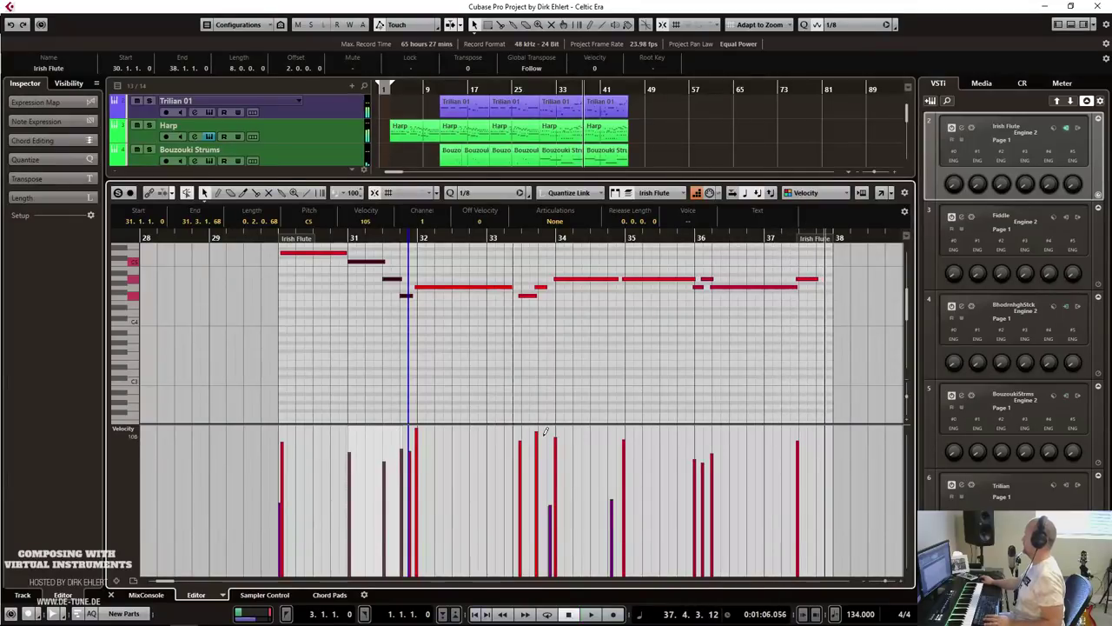
Shorten the last flute note in bar 37 and return to the arrangement.
{"action": "left_click", "coordinate": [815, 279]}
{"action": "left_click_drag", "start_coordinate": [819, 280], "coordinate": [808, 280]}
{"action": "key", "text": "Return"}
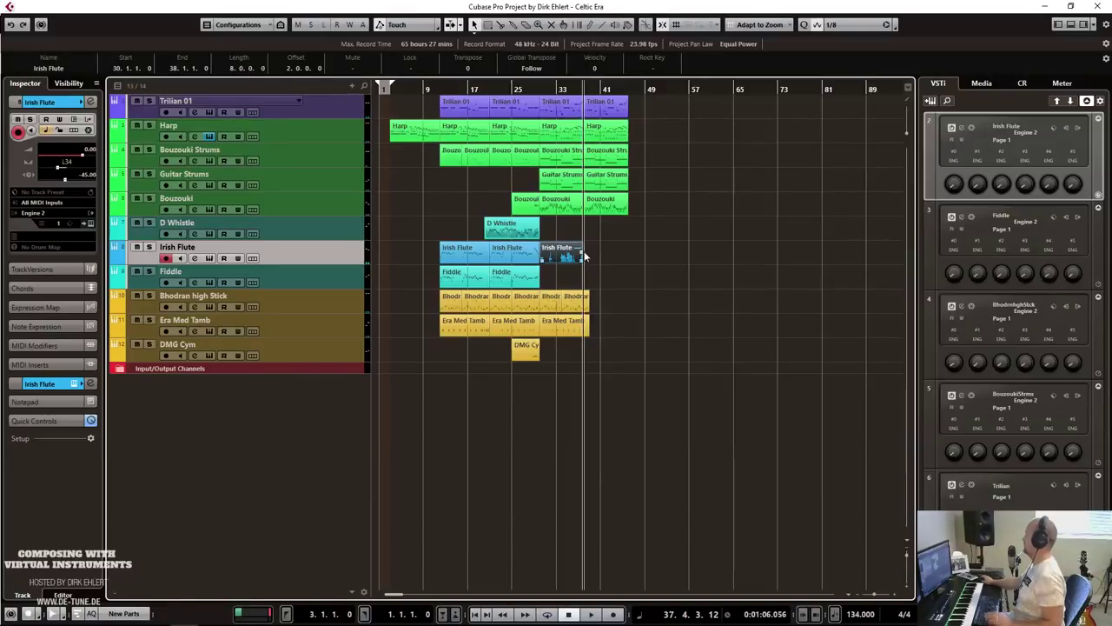
{"action": "key", "text": "Return"}
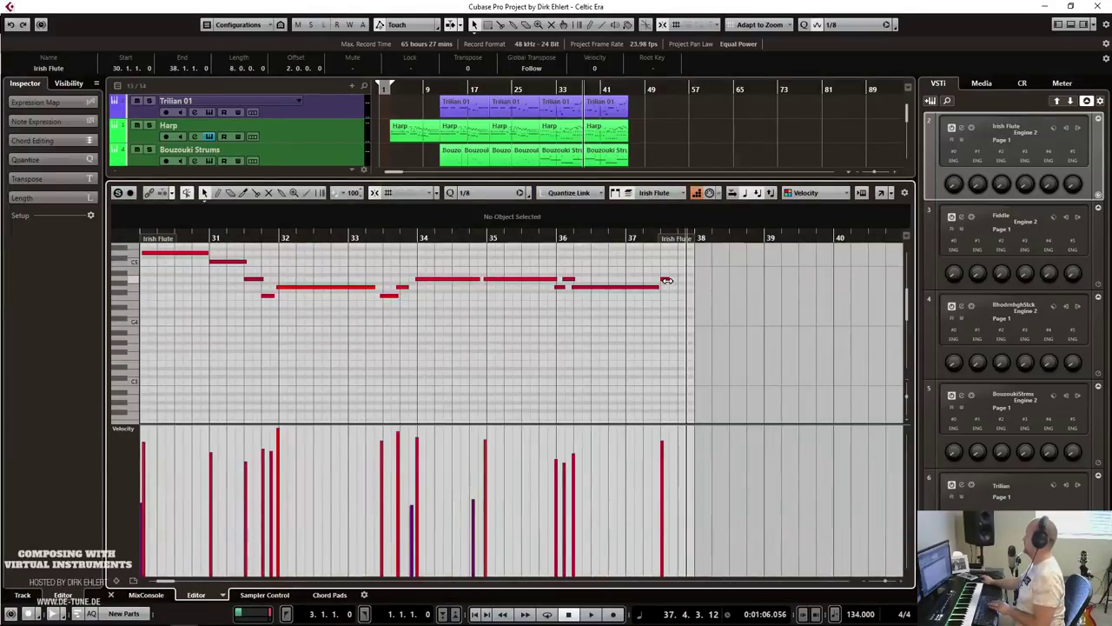
{"action": "key", "text": "Return"}
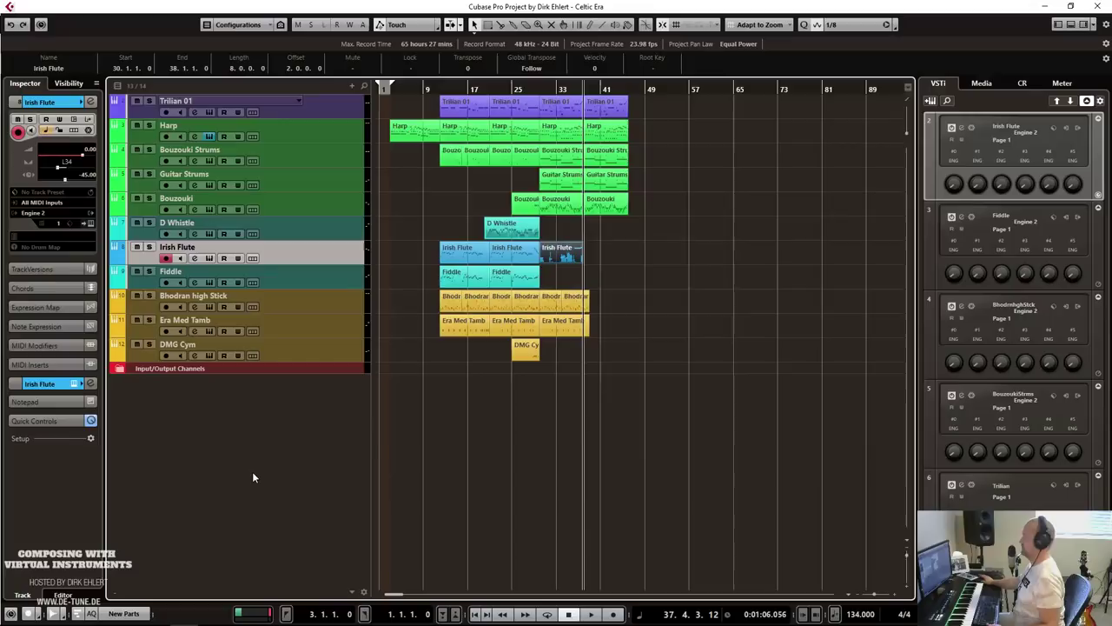
Play the arrangement from bar 28 and duplicate the new Irish Flute part to bar 38.
{"action": "key", "text": "space"}
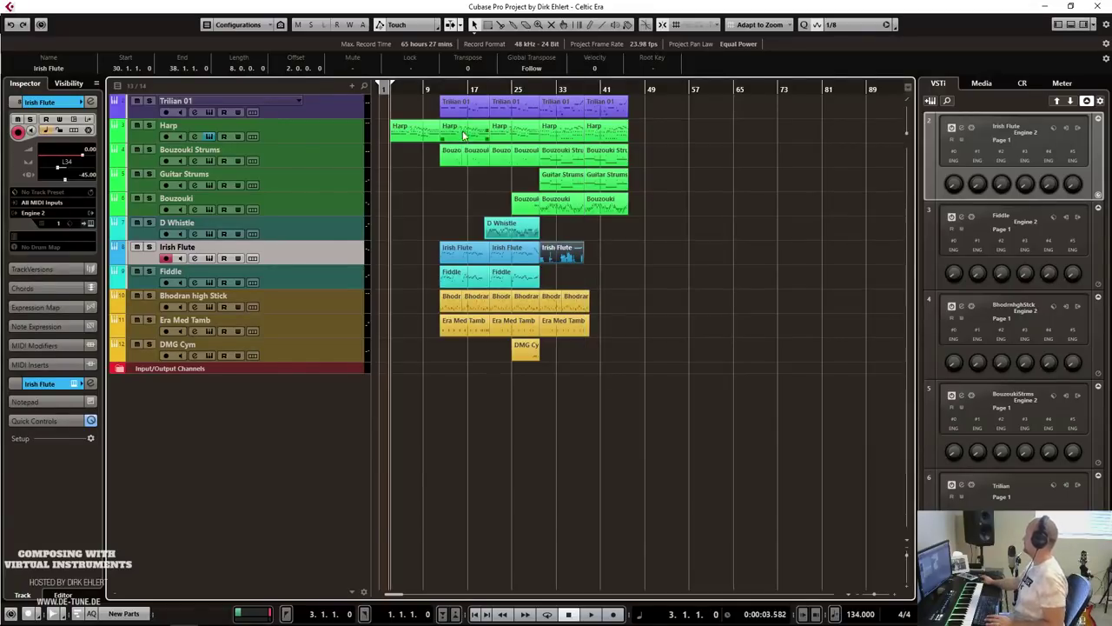
{"action": "left_click", "coordinate": [531, 84]}
{"action": "key", "text": "space"}
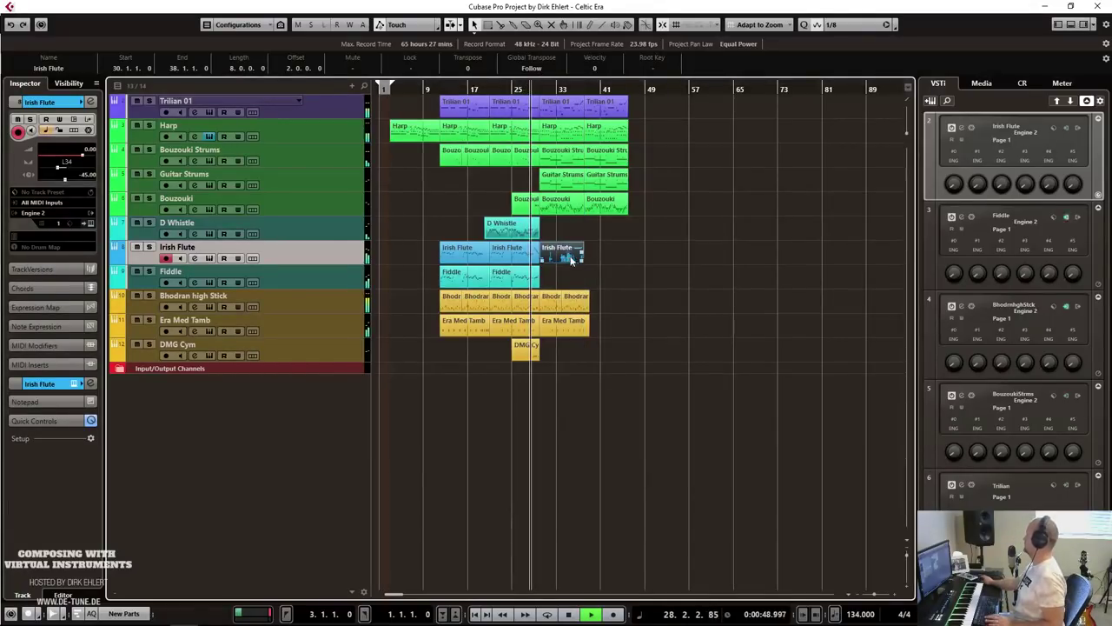
{"action": "key", "text": "ctrl+d"}
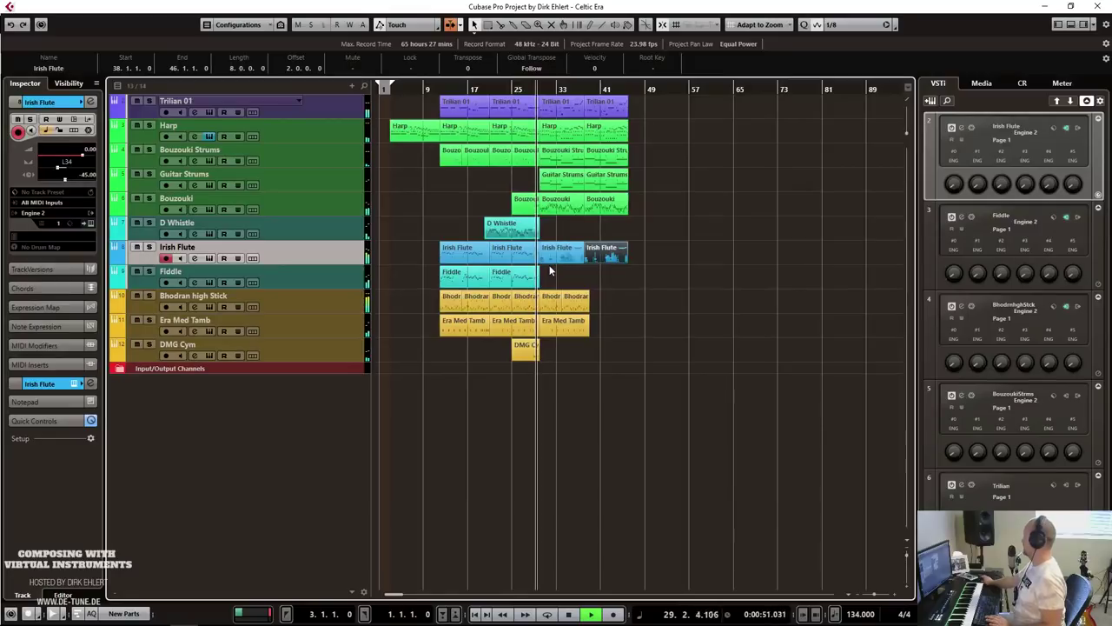
{"action": "key", "text": "space"}
Record a trial Fiddle take starting at bar 29 and delete it.
{"action": "left_click", "coordinate": [310, 285]}
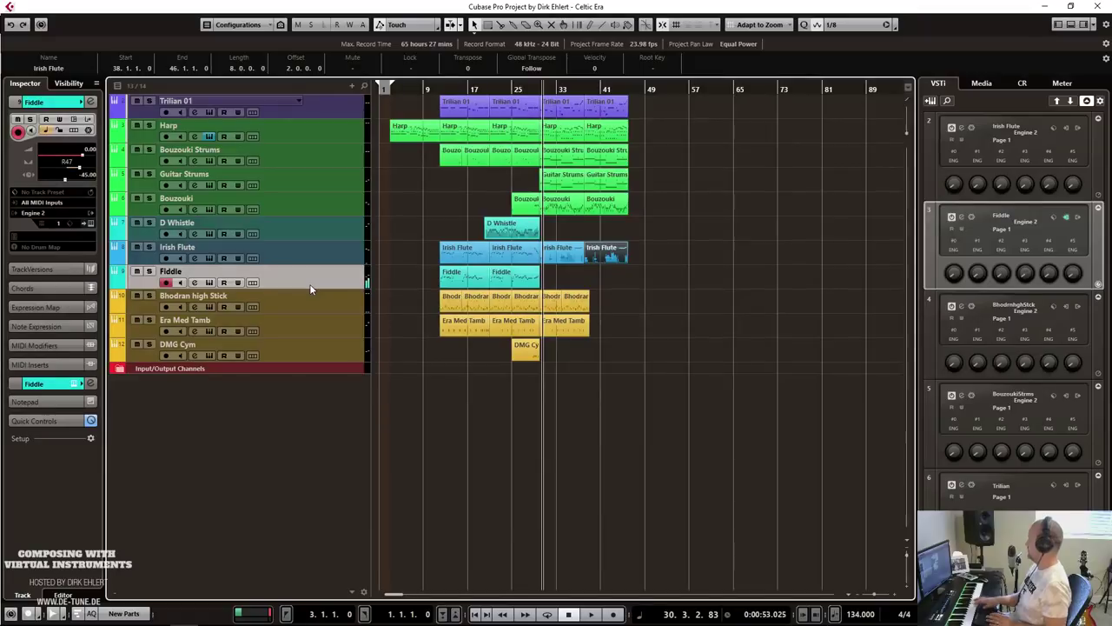
{"action": "left_click", "coordinate": [531, 91]}
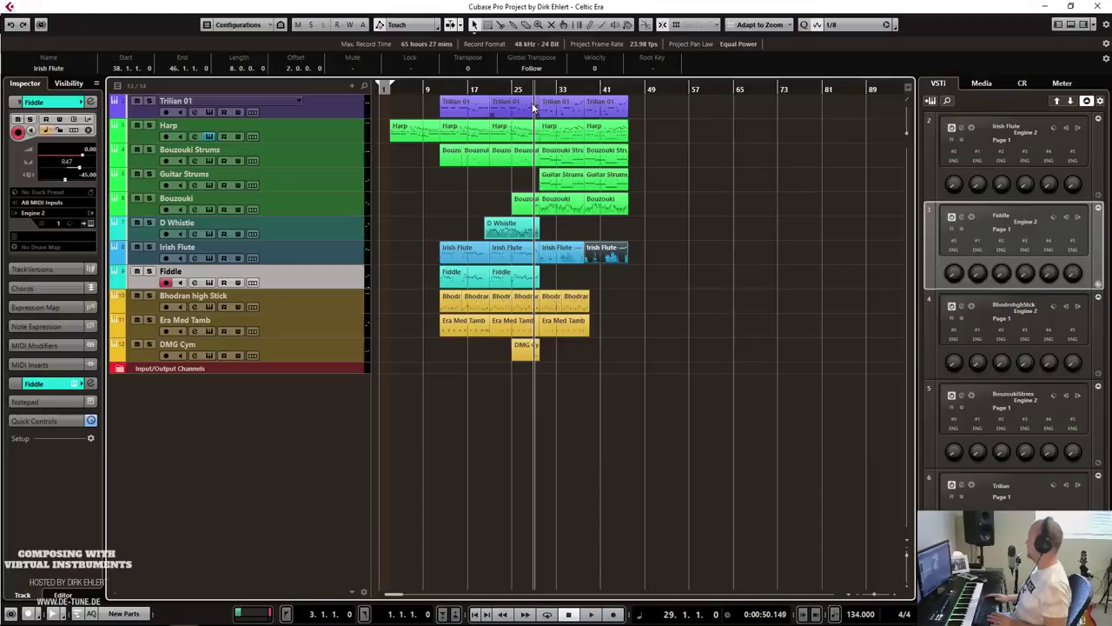
{"action": "key", "text": "KP_Multiply"}
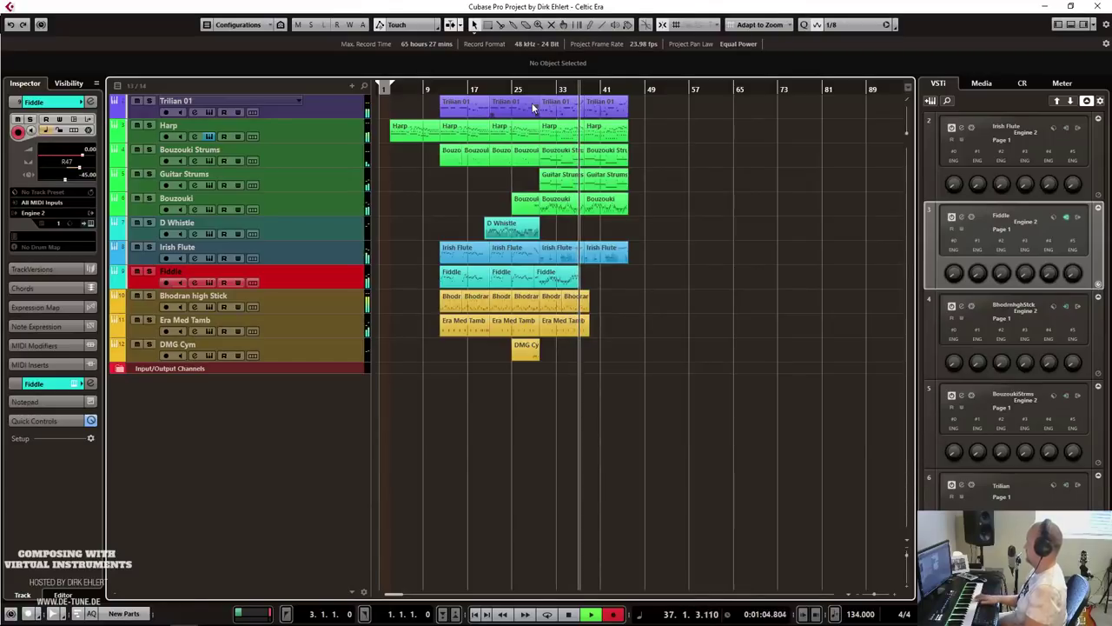
{"action": "key", "text": "space"}
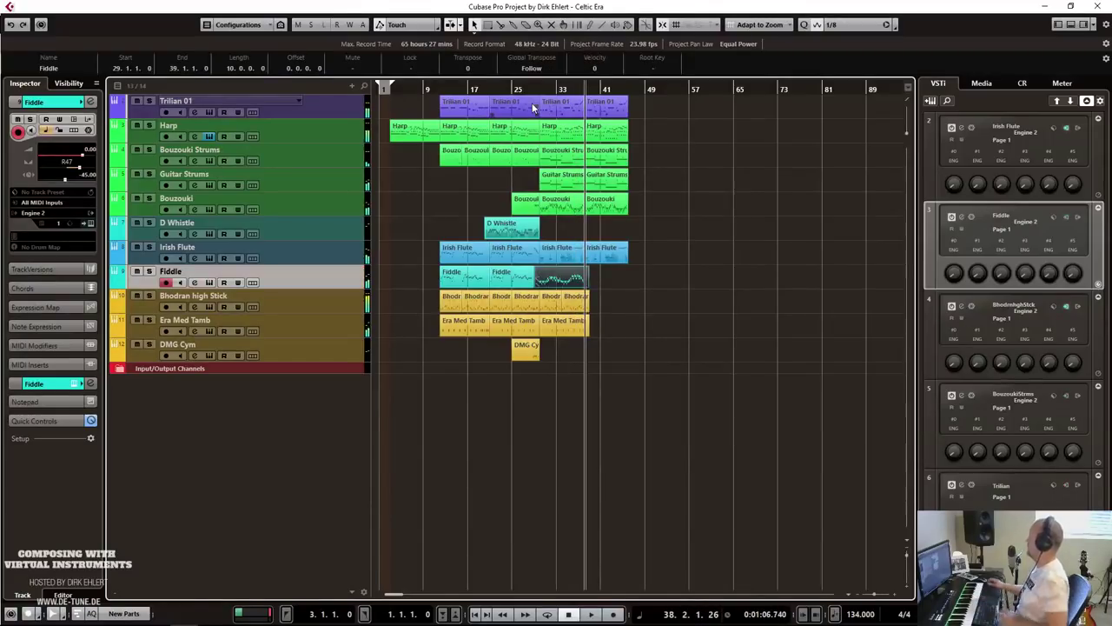
{"action": "key", "text": "Delete"}
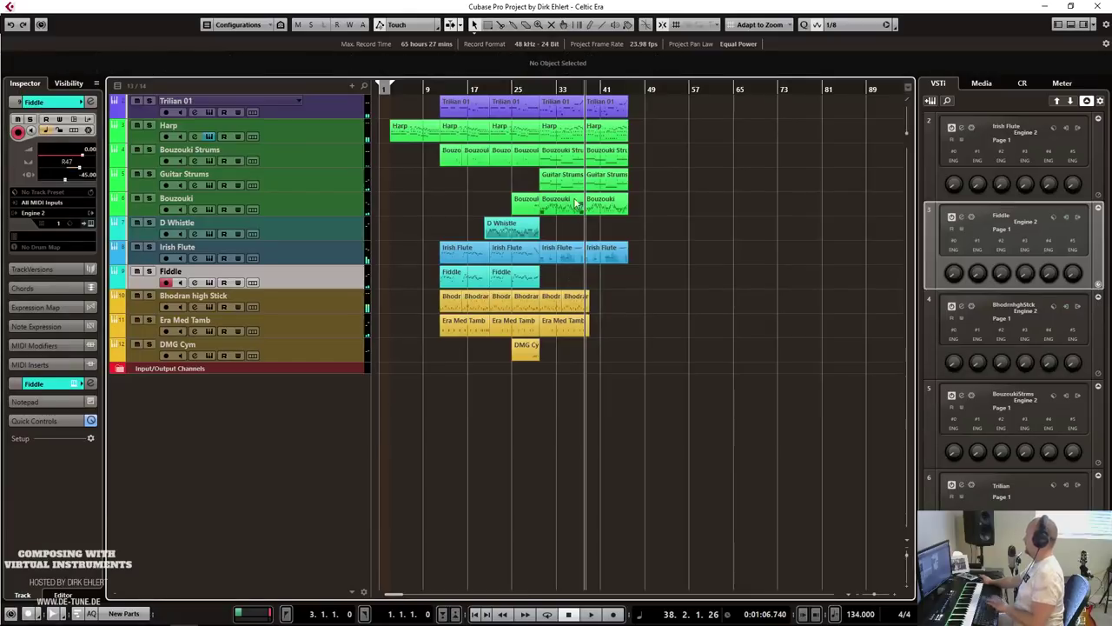
Copy the Bouzouki part at bar 30 onto the Fiddle track at the same position and audition it soloed in the editor.
{"action": "left_click_drag", "start_coordinate": [563, 207], "coordinate": [568, 272]}
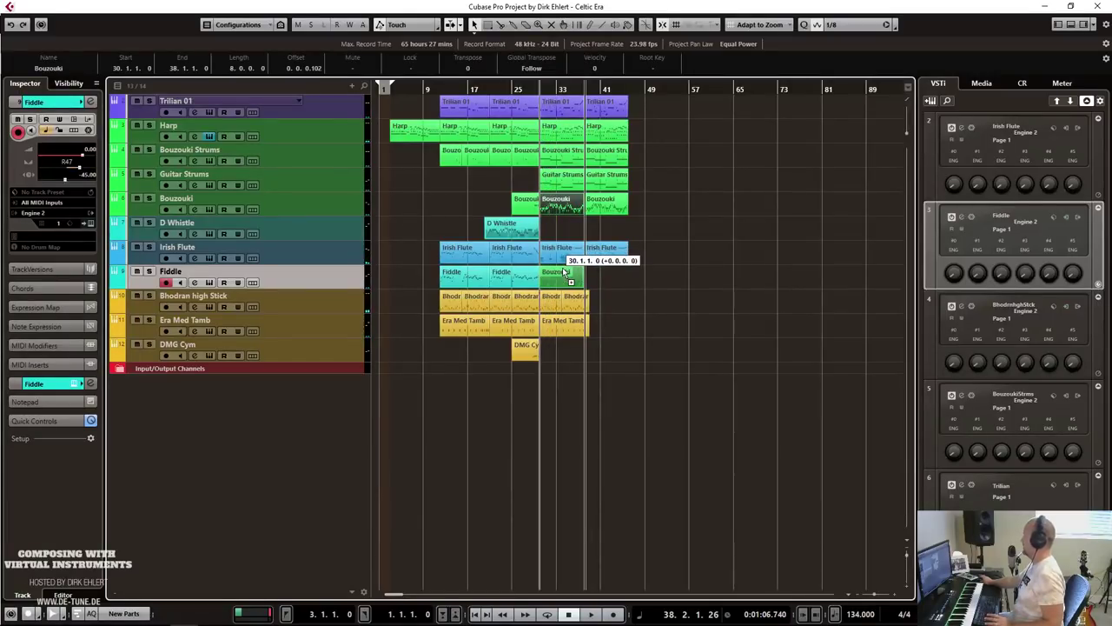
{"action": "double_click", "coordinate": [567, 275]}
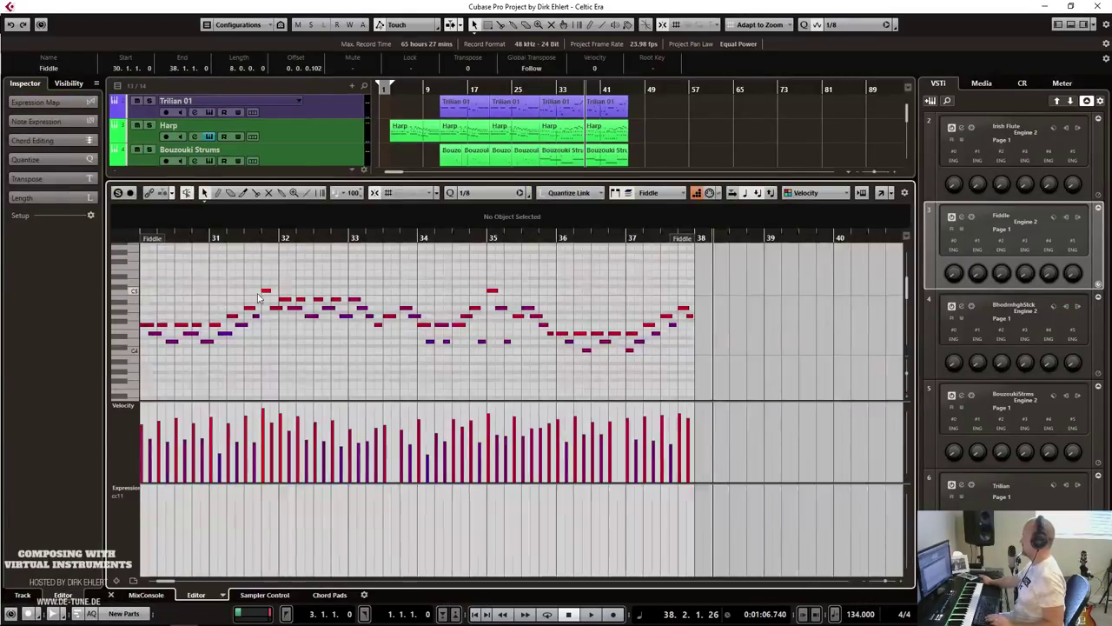
{"action": "scroll", "coordinate": [258, 299], "scroll_direction": "left", "scroll_amount": 3}
{"action": "left_click", "coordinate": [276, 252]}
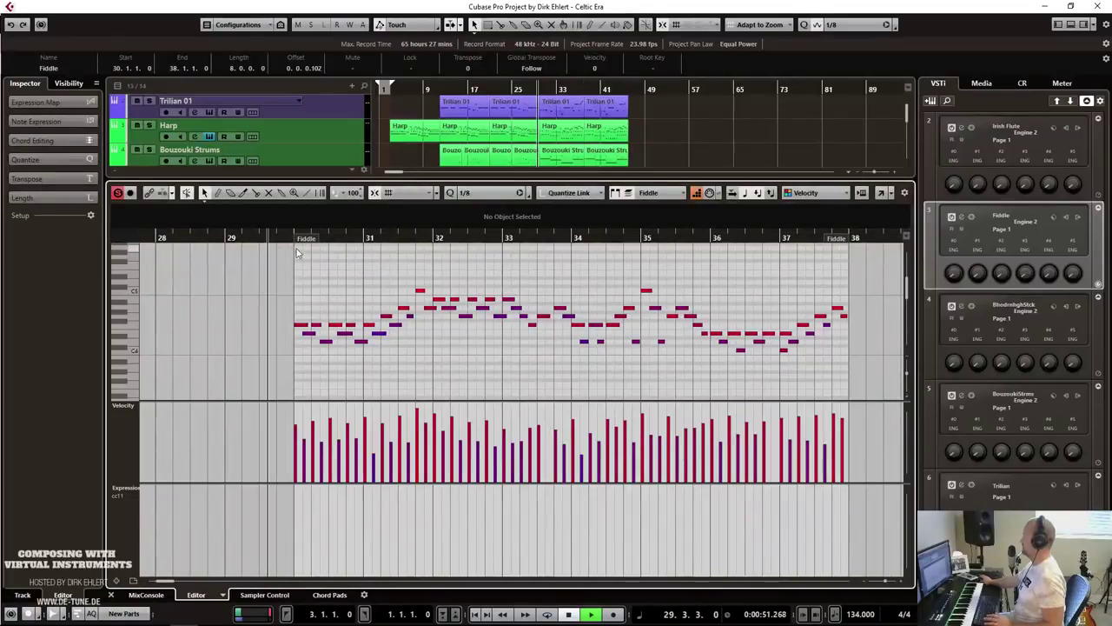
Transpose all the copied fiddle notes down one octave, the first to F3, and play the part.
{"action": "key", "text": "ctrl+a"}
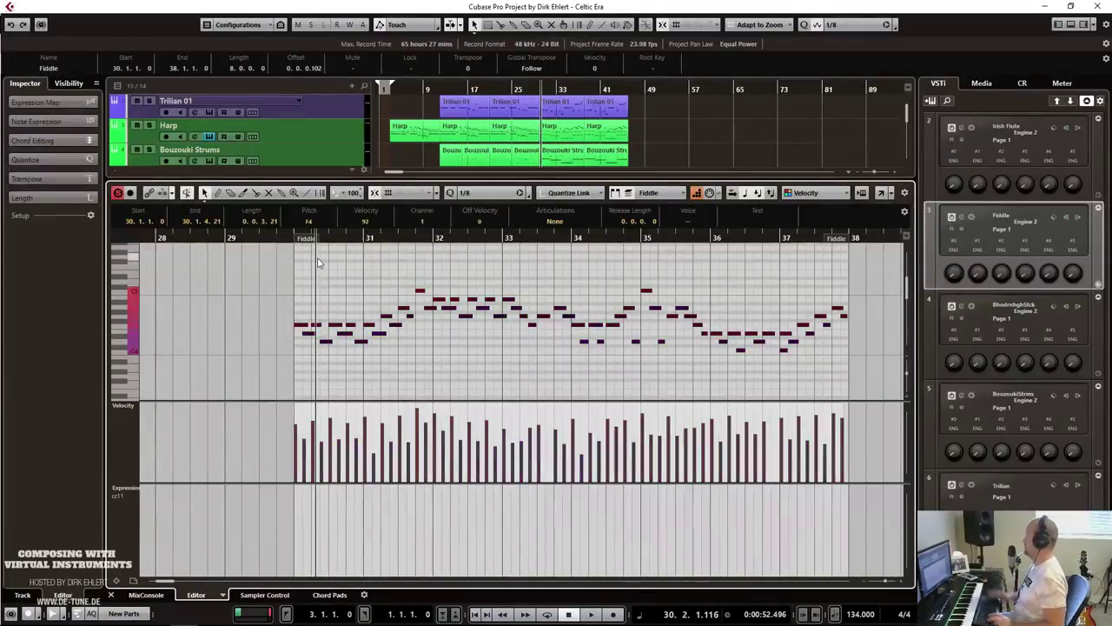
{"action": "scroll", "coordinate": [320, 266], "scroll_direction": "up", "scroll_amount": 2}
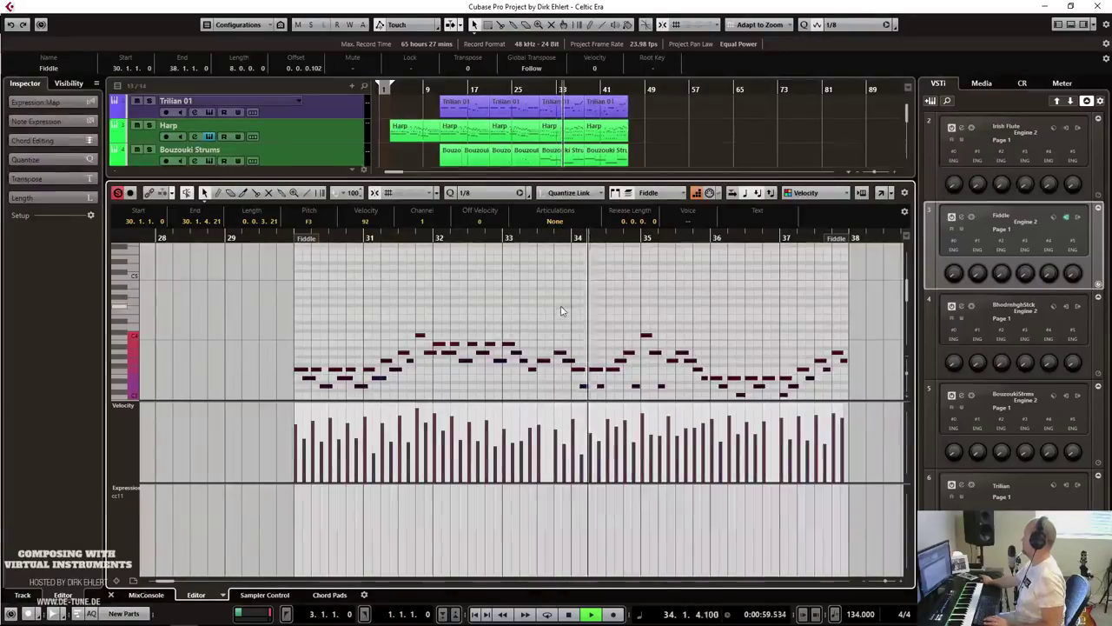
{"action": "scroll", "coordinate": [561, 309], "scroll_direction": "down", "scroll_amount": 3}
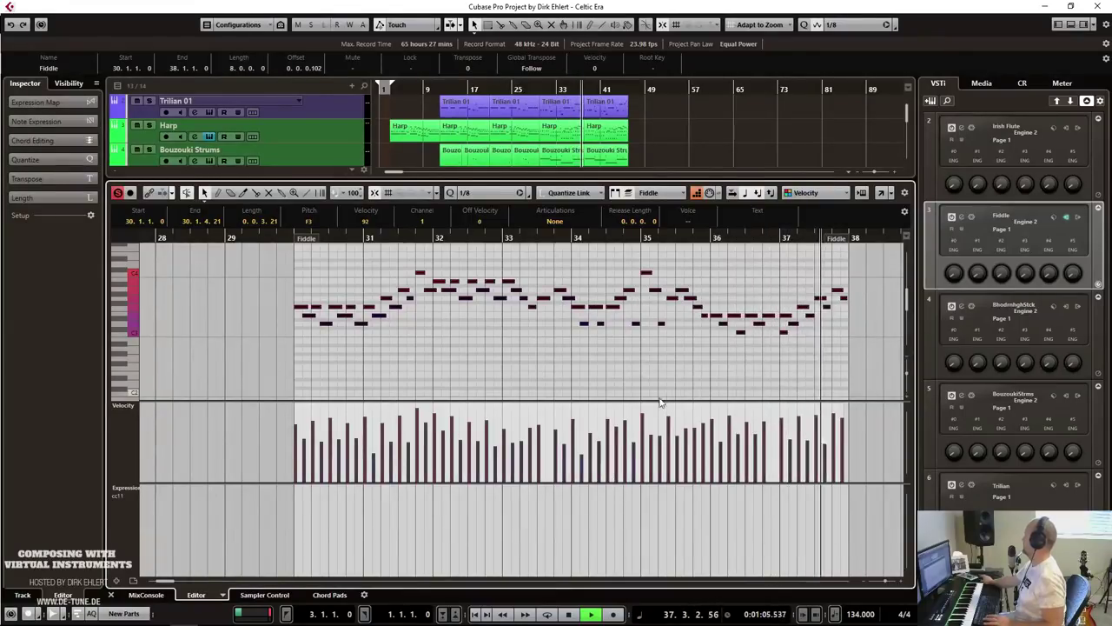
Scale down the velocities of all the fiddle notes, the first to 58, and play the result.
{"action": "left_click_drag", "start_coordinate": [563, 405], "coordinate": [567, 427]}
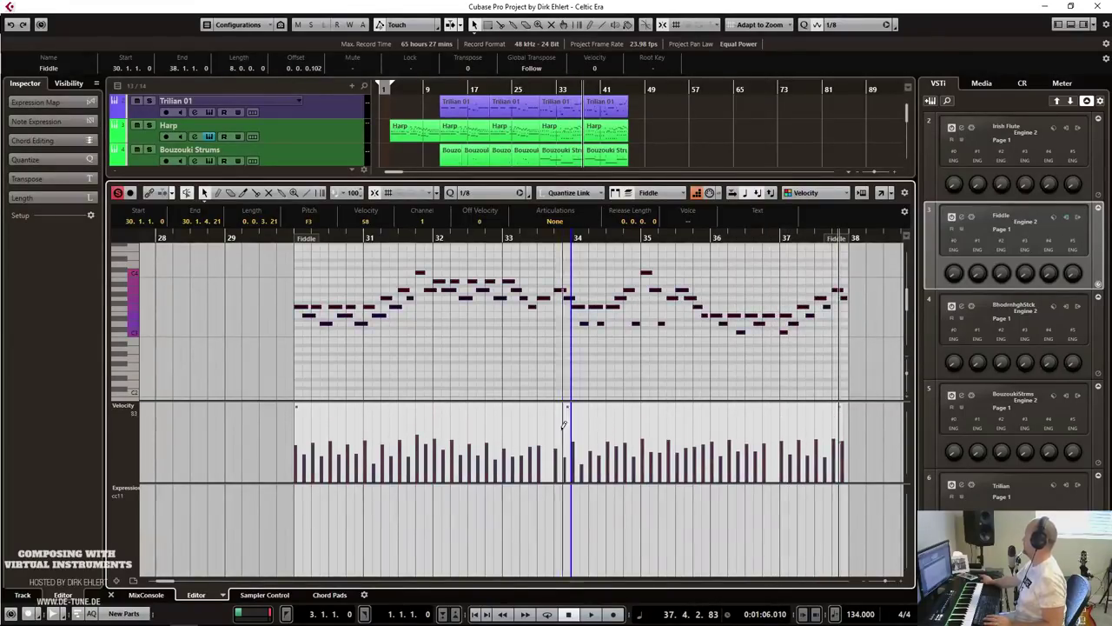
{"action": "left_click", "coordinate": [407, 239]}
{"action": "key", "text": "space"}
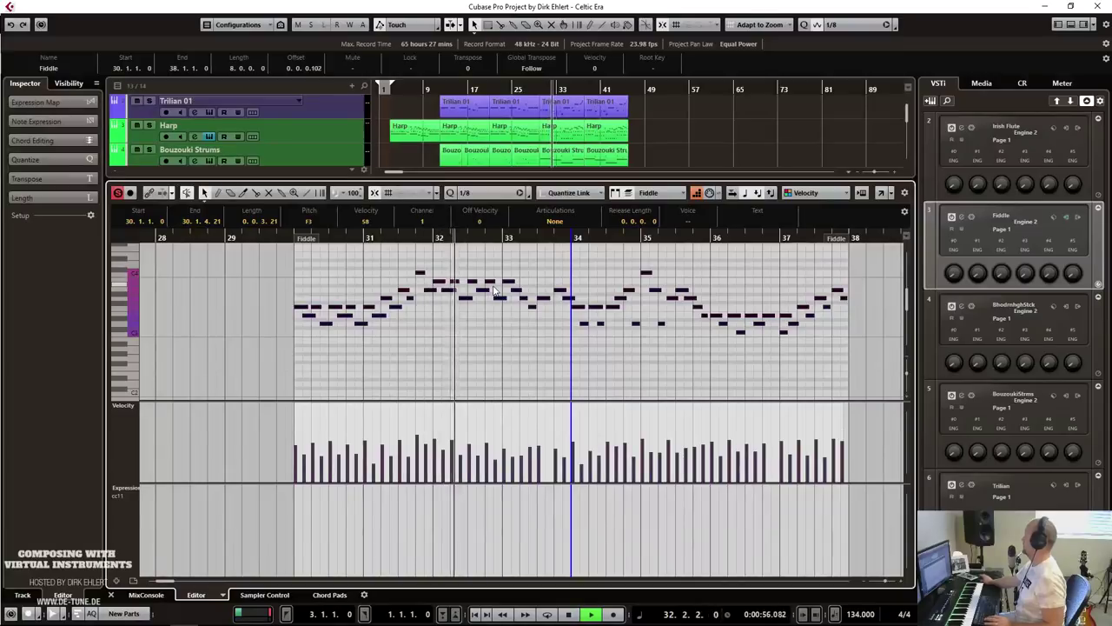
{"action": "key", "text": "space"}
Return to the arrangement and play the fiddle part together with the other tracks from bar 28.
{"action": "key", "text": "ctrl+e"}
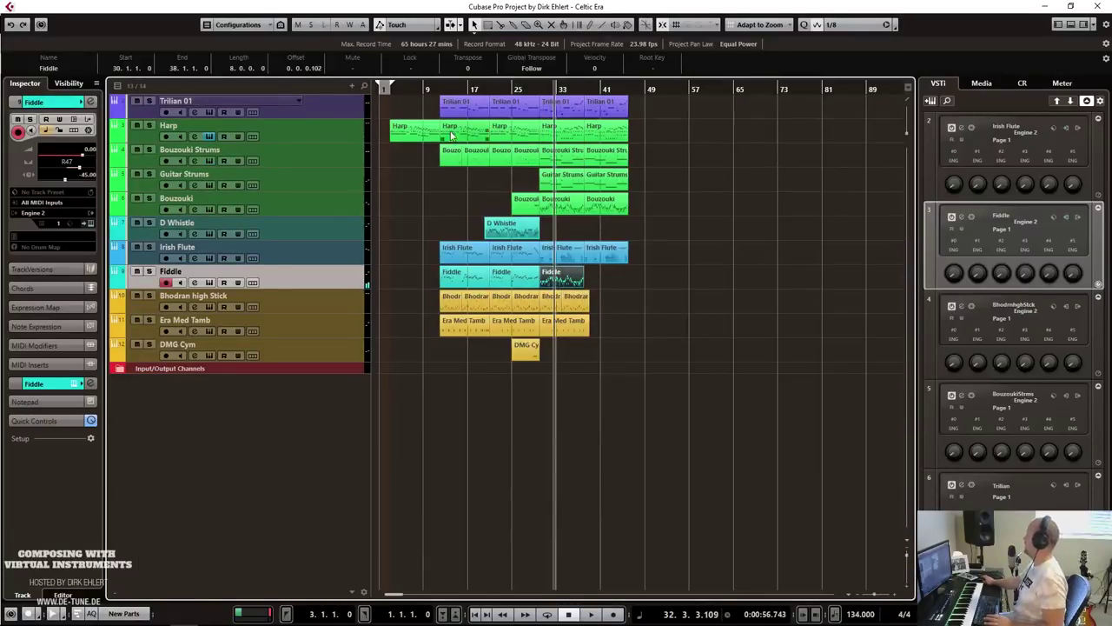
{"action": "left_click", "coordinate": [537, 84]}
{"action": "key", "text": "space"}
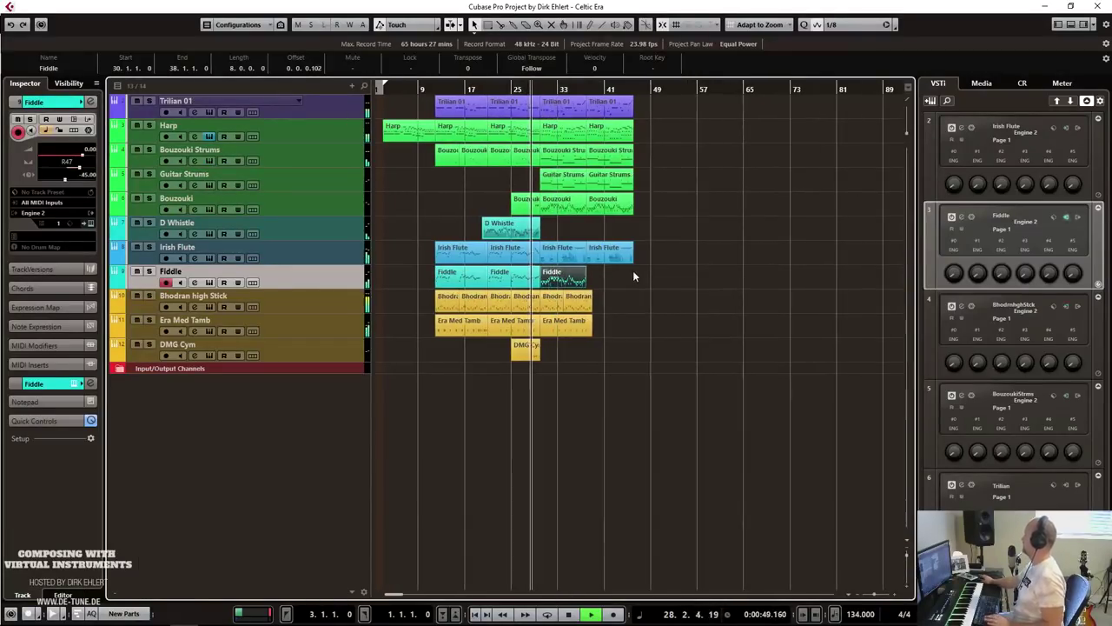
Trim the bodhran and tamb parts to bar 38 and duplicate them with the fiddle part through to bar 46.
{"action": "left_click_drag", "start_coordinate": [581, 281], "coordinate": [553, 339]}
{"action": "left_click", "coordinate": [592, 306]}
{"action": "key", "text": "ctrl+d"}
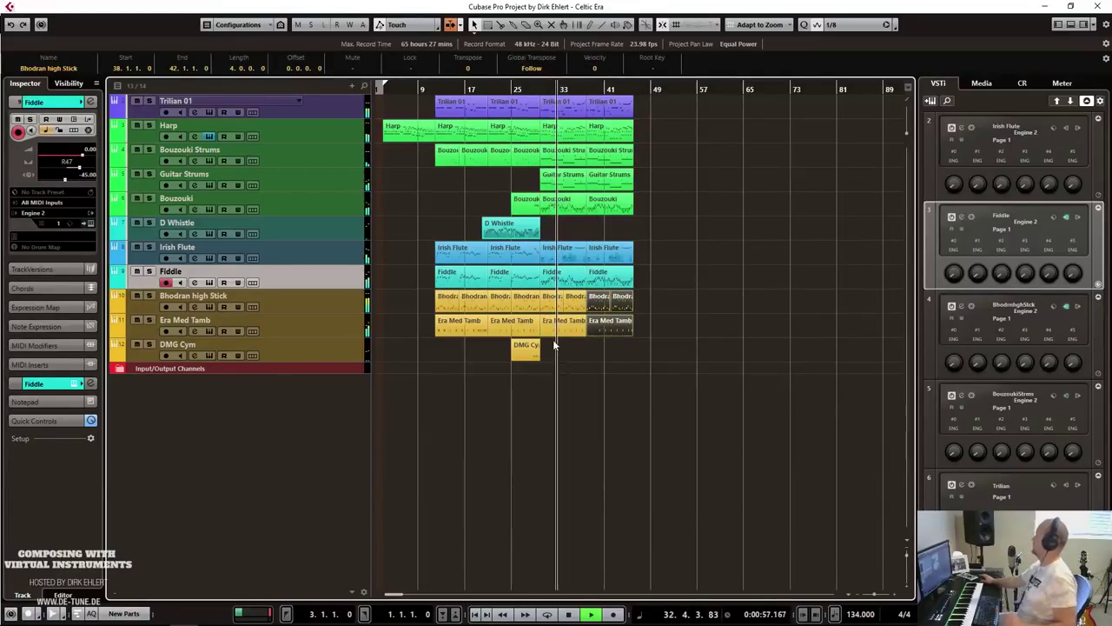
{"action": "key", "text": "space"}
Duplicate the Fiddle track, keeping the parts from bar 30 onward only on the copy and the earlier parts only on the original.
{"action": "right_click", "coordinate": [304, 277]}
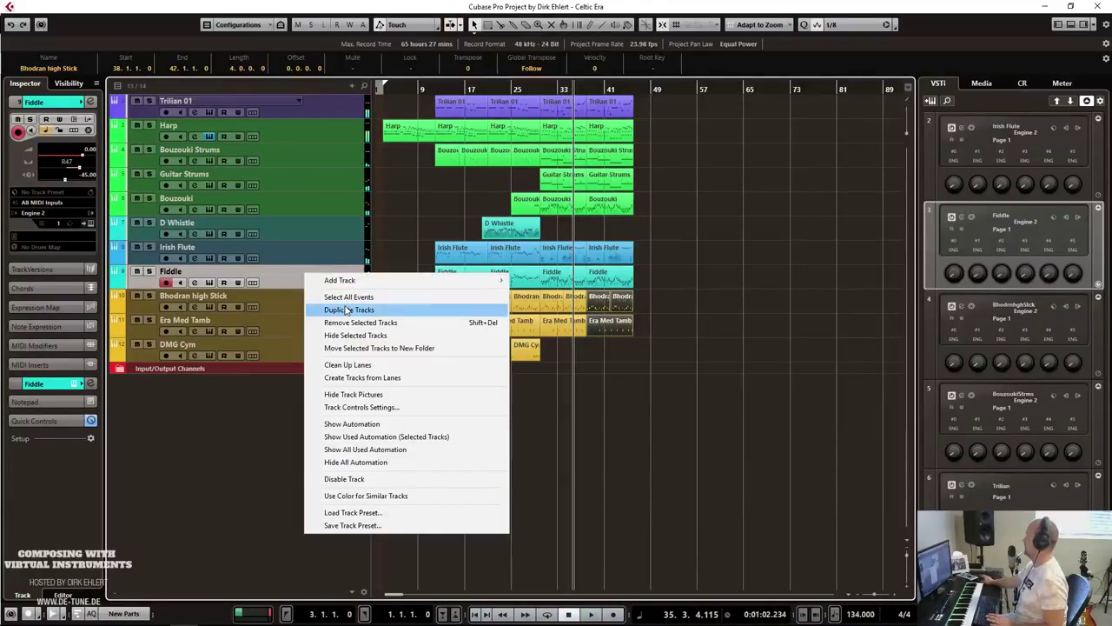
{"action": "key", "text": "Escape"}
{"action": "key", "text": "ctrl+shift+d"}
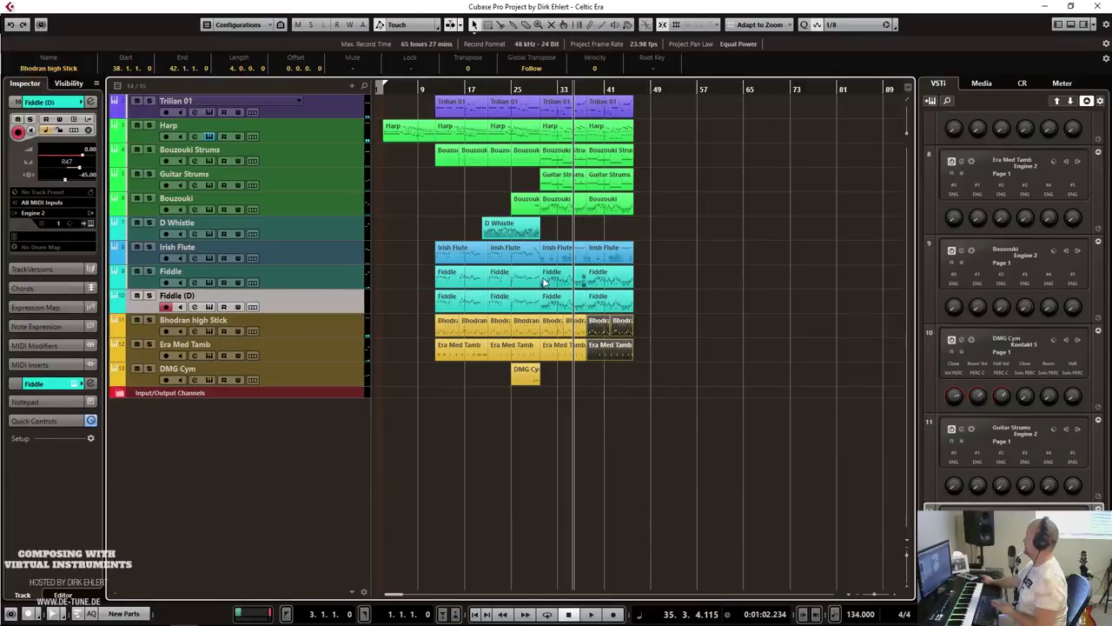
{"action": "left_click_drag", "start_coordinate": [653, 279], "coordinate": [508, 306]}
{"action": "key", "text": "Delete"}
{"action": "key", "text": "Delete"}
Pan the duplicated fiddle track to L47 and lower its volume to -3.35 while playing the arrangement.
{"action": "left_click_drag", "start_coordinate": [73, 172], "coordinate": [60, 173]}
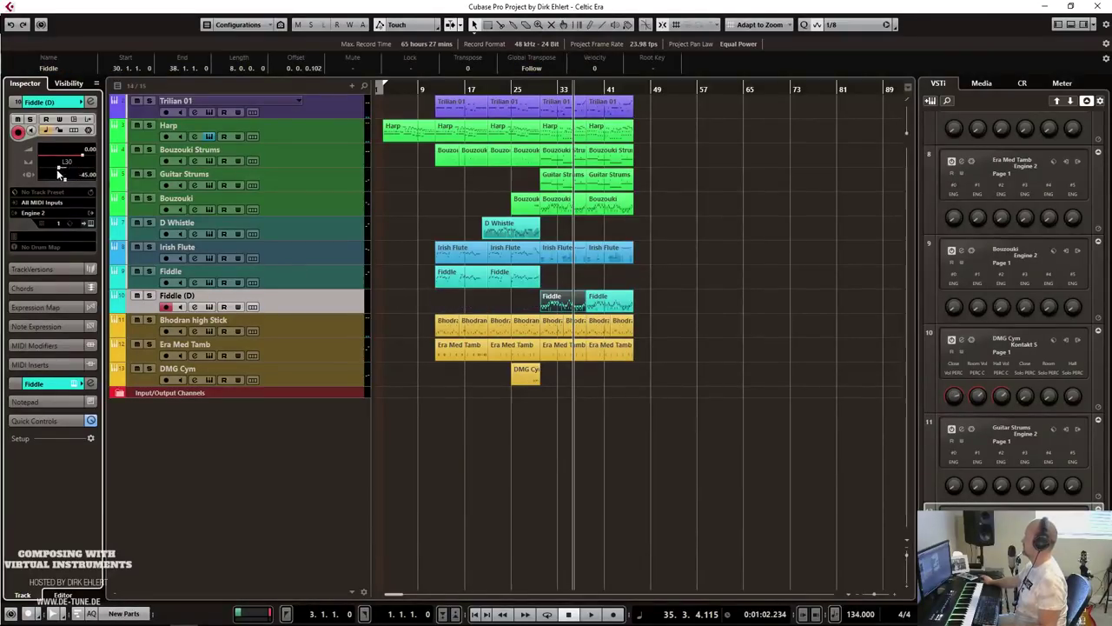
{"action": "left_click", "coordinate": [516, 89]}
{"action": "key", "text": "space"}
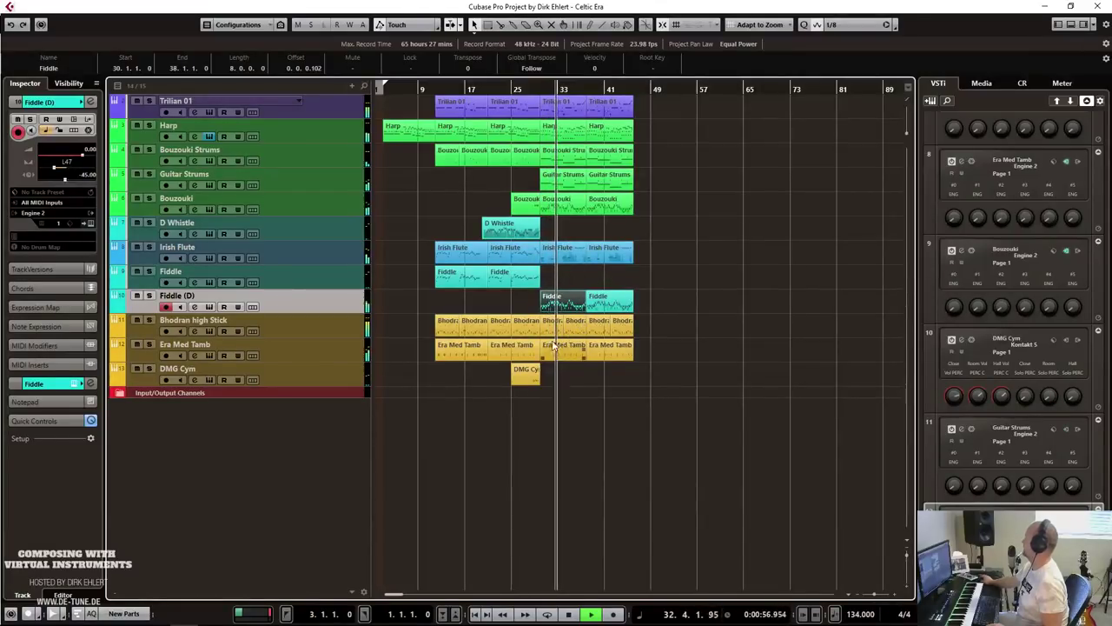
{"action": "left_click_drag", "start_coordinate": [80, 151], "coordinate": [75, 160]}
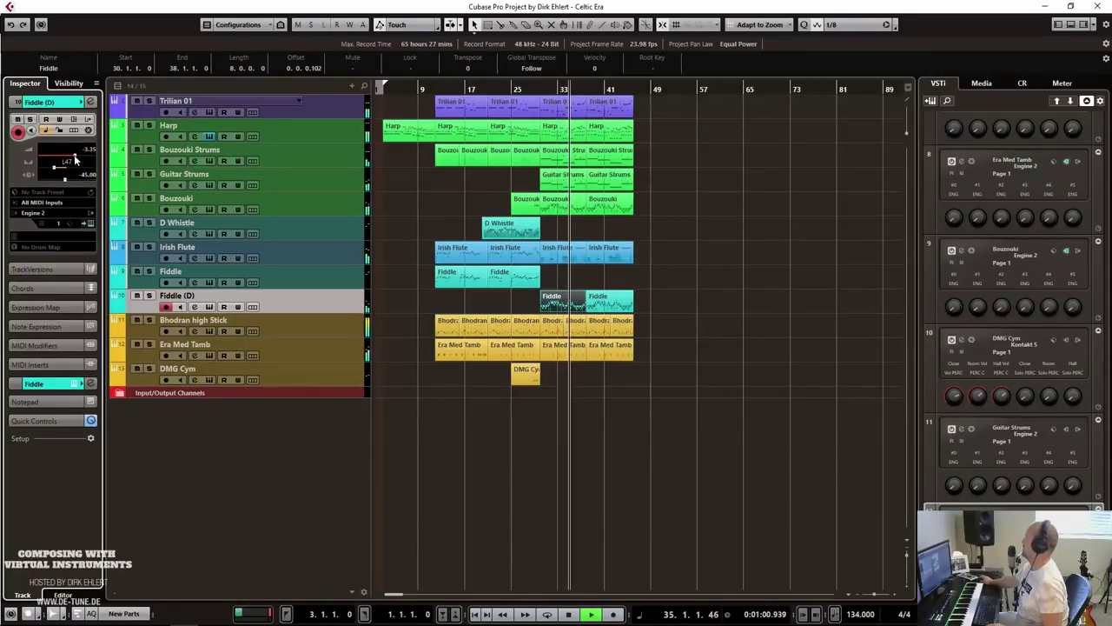
Rename the duplicated track Fiddle and stop playback.
{"action": "double_click", "coordinate": [178, 295]}
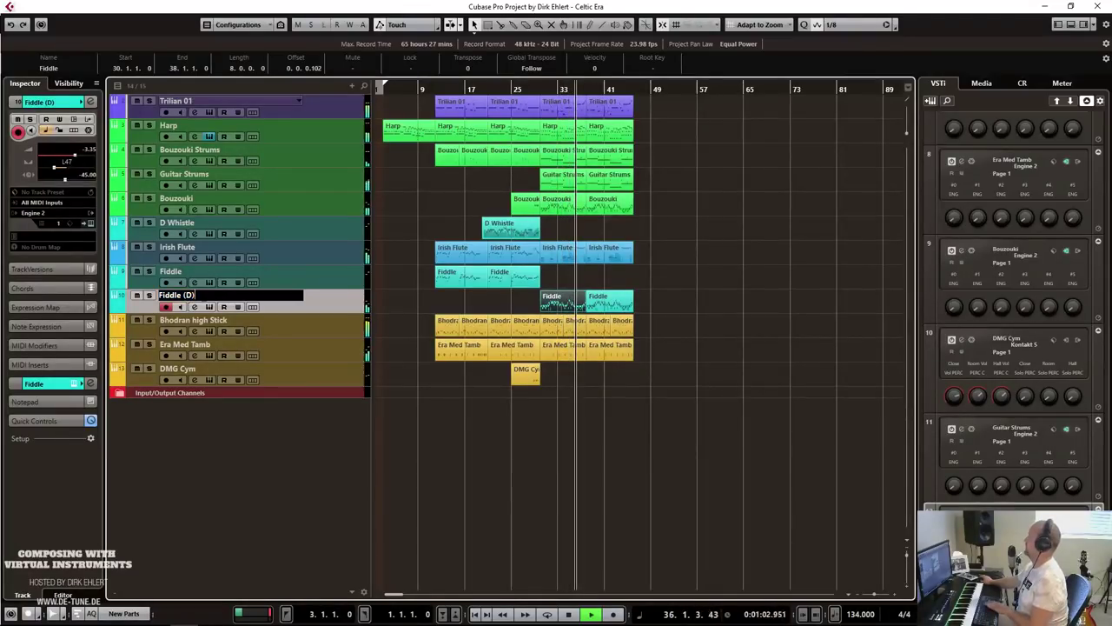
{"action": "key", "text": "Return"}
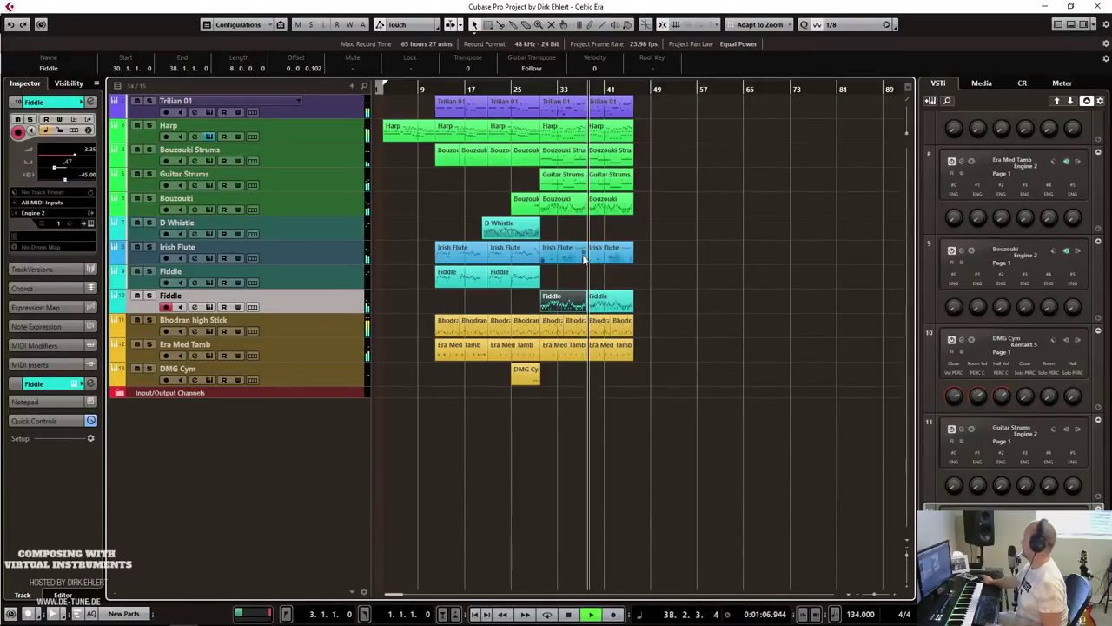
{"action": "key", "text": "space"}
Record a new long-note part on the original Fiddle track, spanning bars 36 to 46.
{"action": "left_click", "coordinate": [314, 278]}
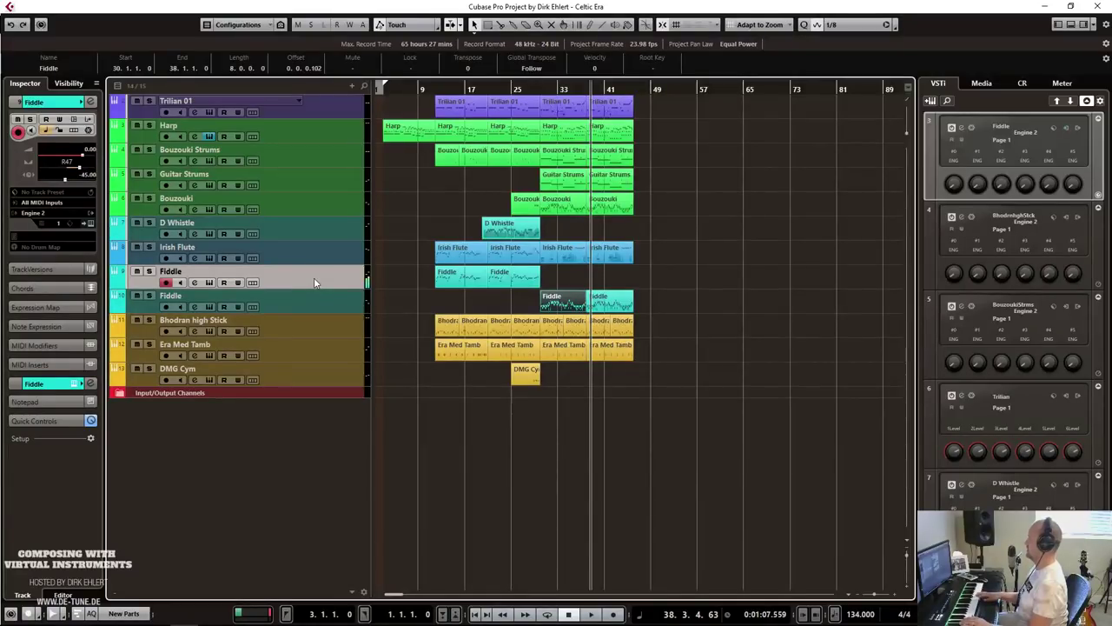
{"action": "key", "text": "KP_Multiply"}
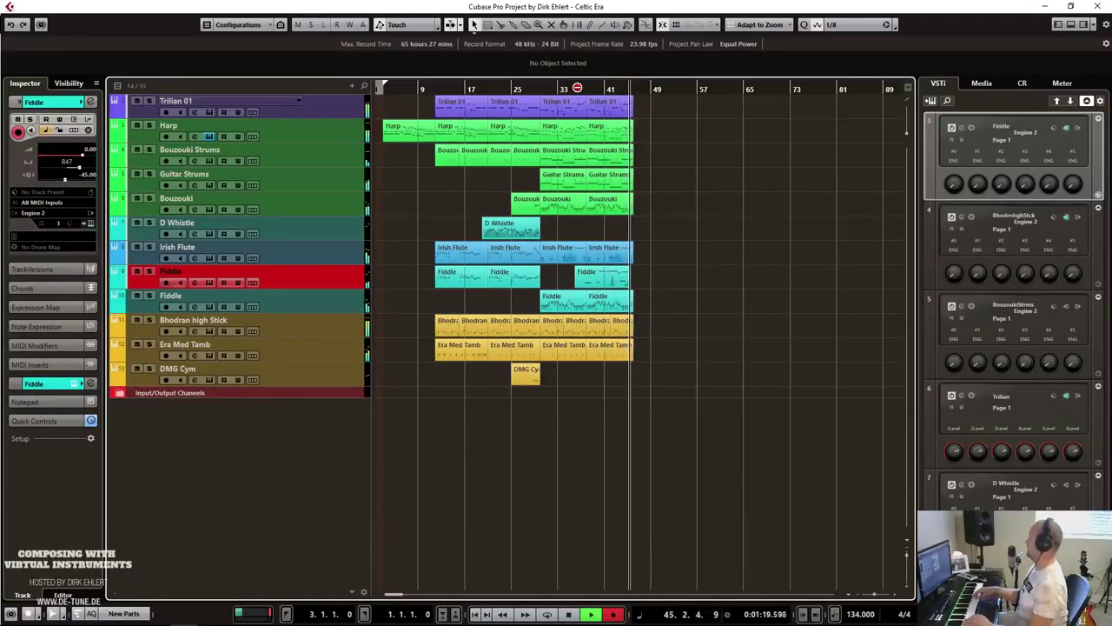
{"action": "key", "text": "space"}
Open the recorded fiddle part in the editor and audition the notes and the low C2 note around bars 43 to 45.
{"action": "key", "text": "Return"}
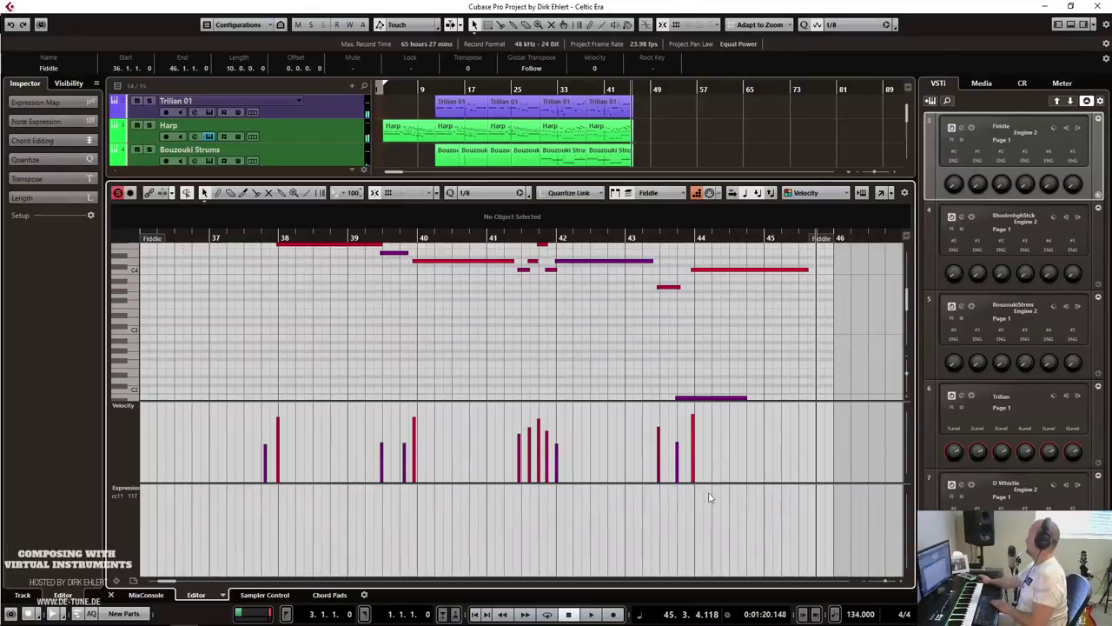
{"action": "scroll", "coordinate": [708, 345], "scroll_direction": "down", "scroll_amount": 2}
{"action": "left_click", "coordinate": [710, 358]}
{"action": "left_click", "coordinate": [665, 240]}
{"action": "key", "text": "space"}
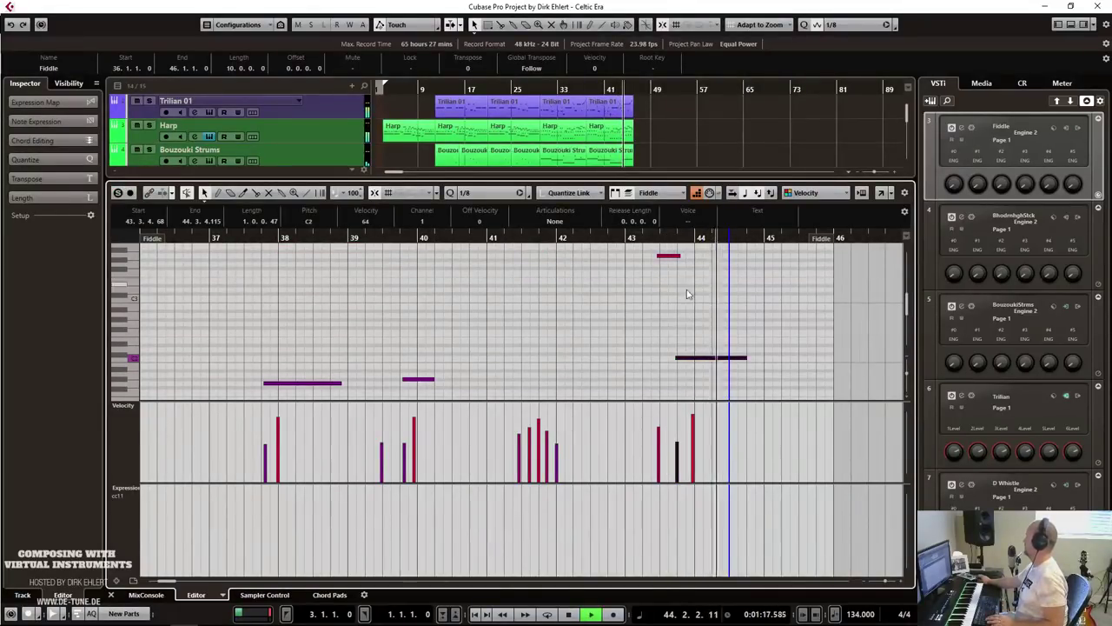
{"action": "key", "text": "space"}
{"action": "scroll", "coordinate": [689, 295], "scroll_direction": "up", "scroll_amount": 3}
{"action": "left_click", "coordinate": [633, 241]}
{"action": "key", "text": "space"}
{"action": "key", "text": "space"}
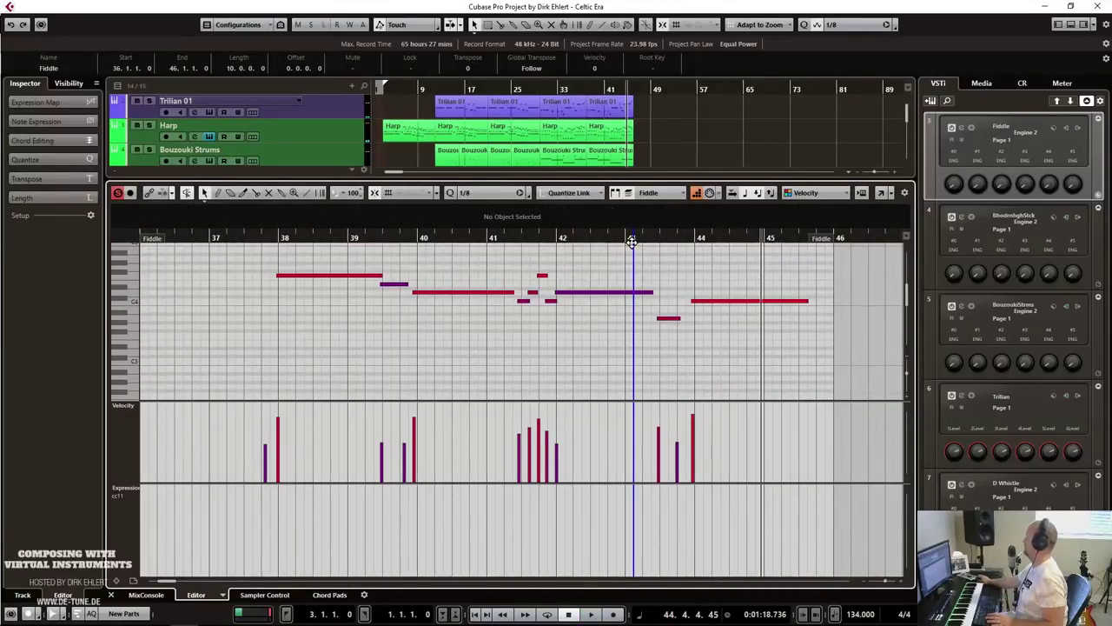
Lower the C2 note just before bar 44 to A1, trying A#1 on the way, and audition the change.
{"action": "key", "text": "space"}
{"action": "scroll", "coordinate": [714, 329], "scroll_direction": "up", "scroll_amount": 3}
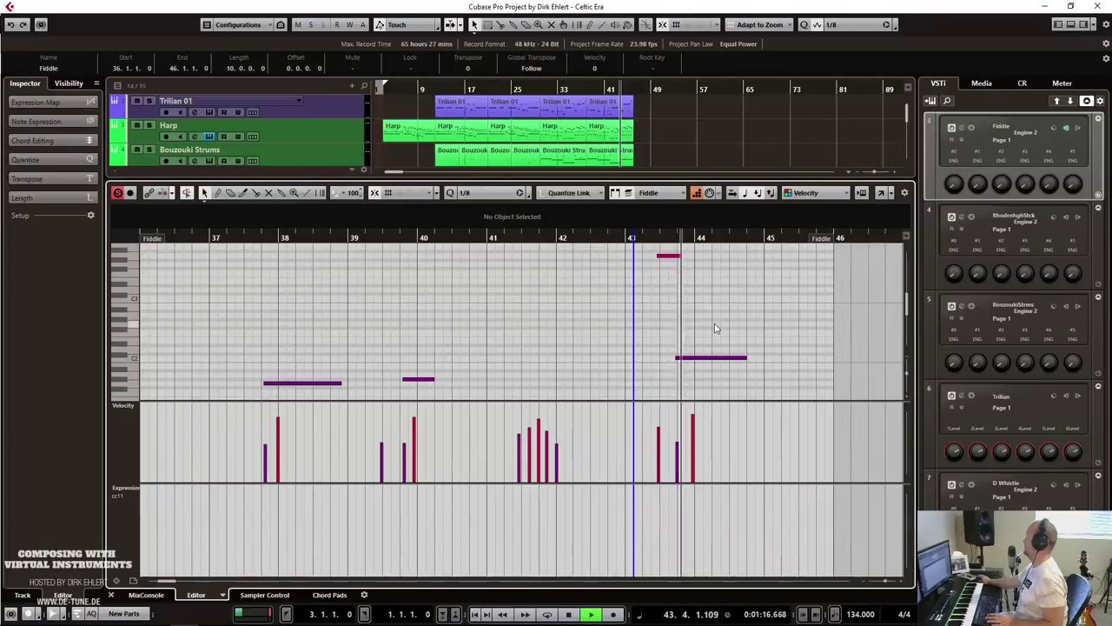
{"action": "key", "text": "space"}
{"action": "left_click_drag", "start_coordinate": [690, 357], "coordinate": [701, 376]}
{"action": "key", "text": "space"}
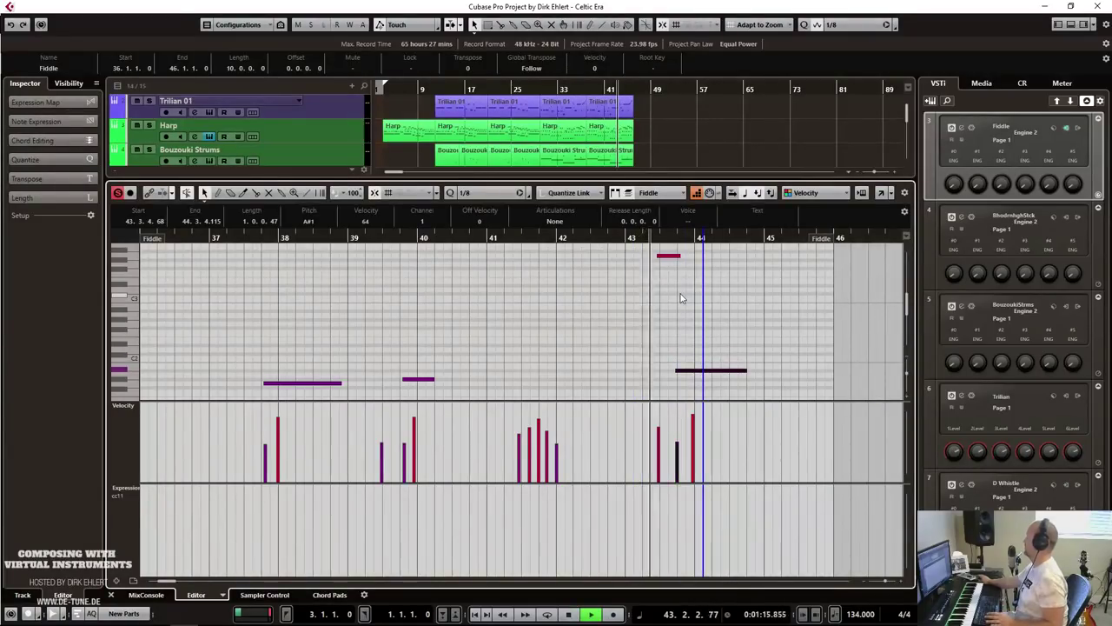
{"action": "key", "text": "space"}
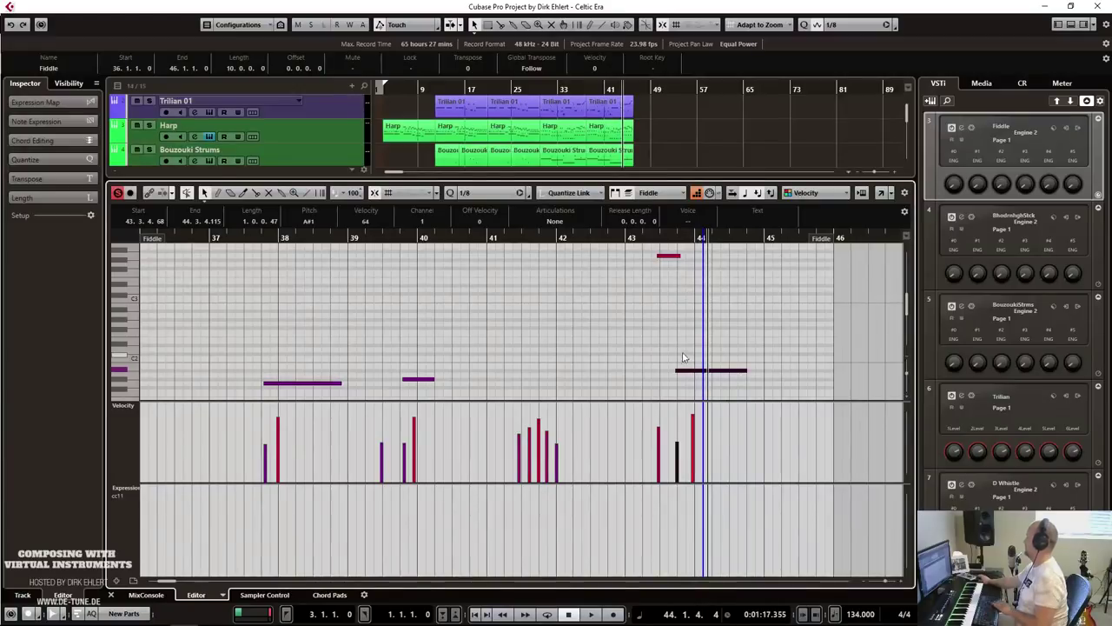
{"action": "left_click", "coordinate": [635, 240]}
{"action": "key", "text": "space"}
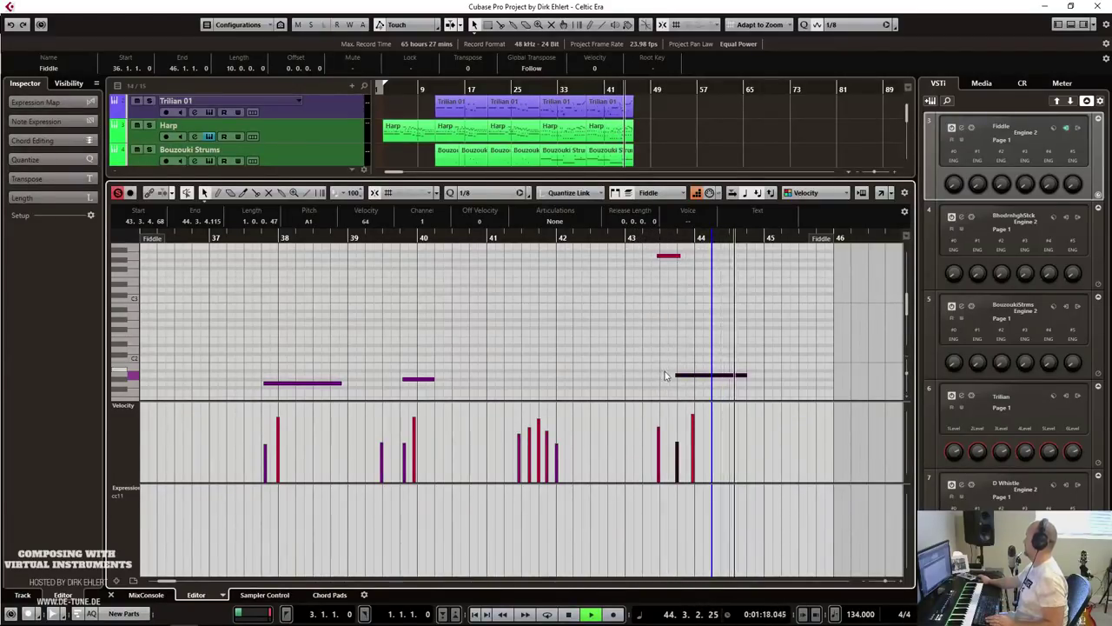
{"action": "key", "text": "space"}
Align the starts of the three upper fiddle notes from bar 38 to bar 40 to the grid and play the part.
{"action": "scroll", "coordinate": [430, 334], "scroll_direction": "up", "scroll_amount": 3}
{"action": "left_click_drag", "start_coordinate": [300, 254], "coordinate": [418, 293]}
{"action": "left_click", "coordinate": [417, 299]}
{"action": "key", "text": "space"}
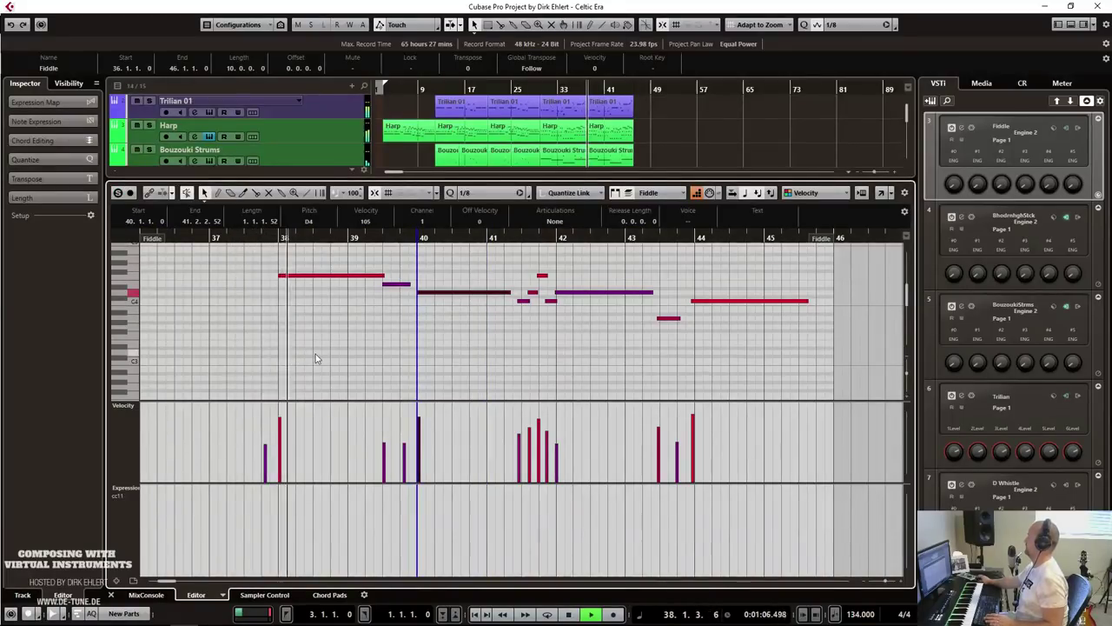
Lower the low note just before bar 38 to F1, trying F#1 on the way, and replay the passage.
{"action": "scroll", "coordinate": [315, 358], "scroll_direction": "down", "scroll_amount": 3}
{"action": "left_click", "coordinate": [269, 238]}
{"action": "key", "text": "space"}
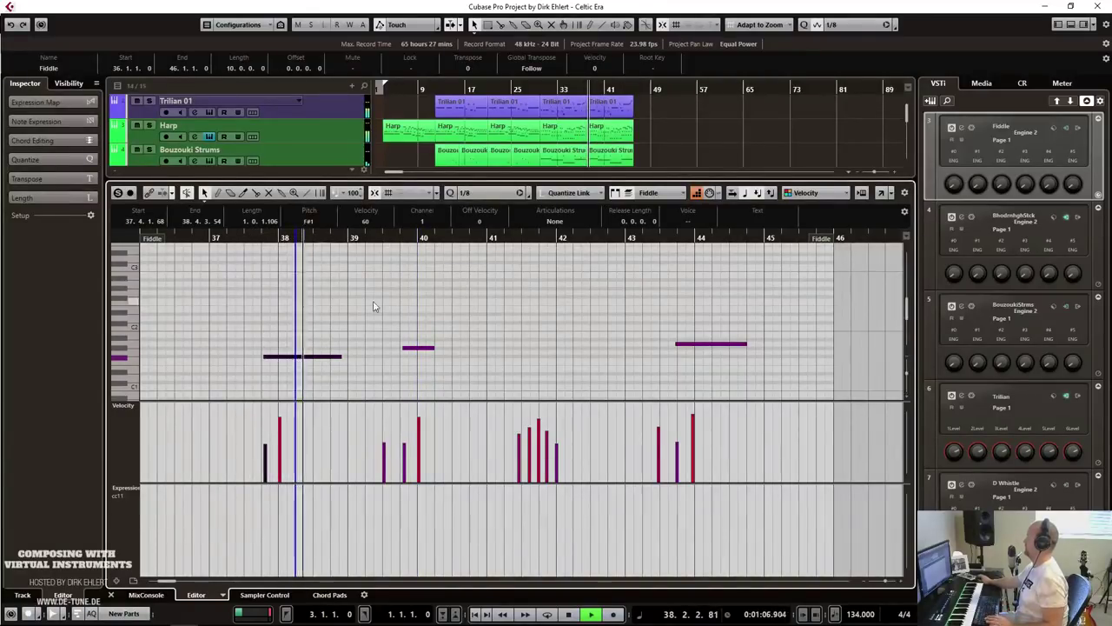
{"action": "scroll", "coordinate": [376, 301], "scroll_direction": "up", "scroll_amount": 5}
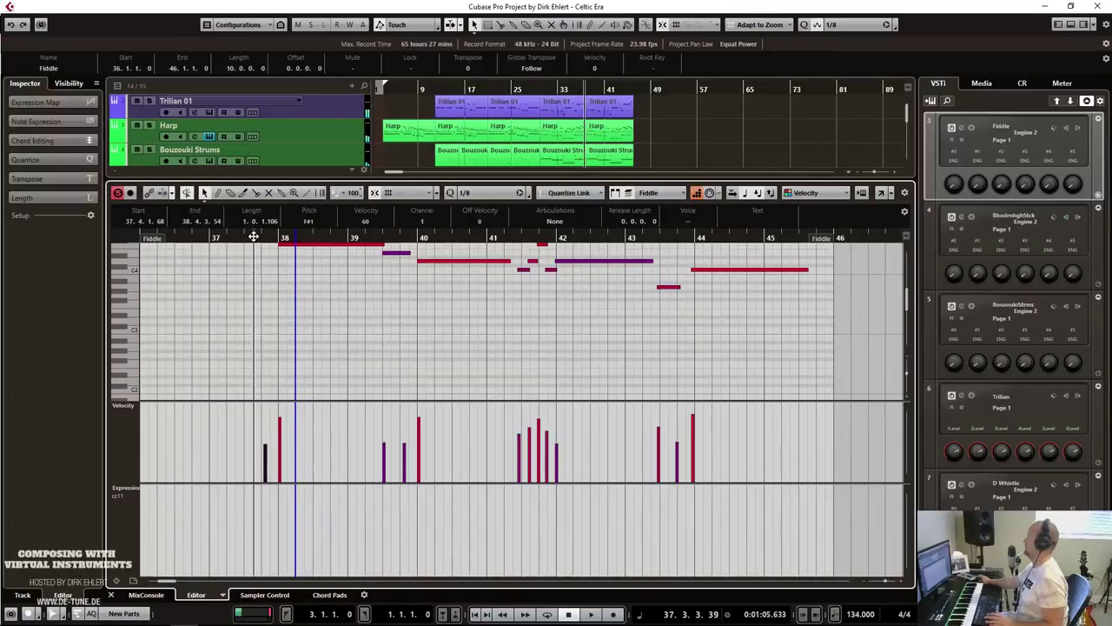
{"action": "scroll", "coordinate": [318, 304], "scroll_direction": "down", "scroll_amount": 3}
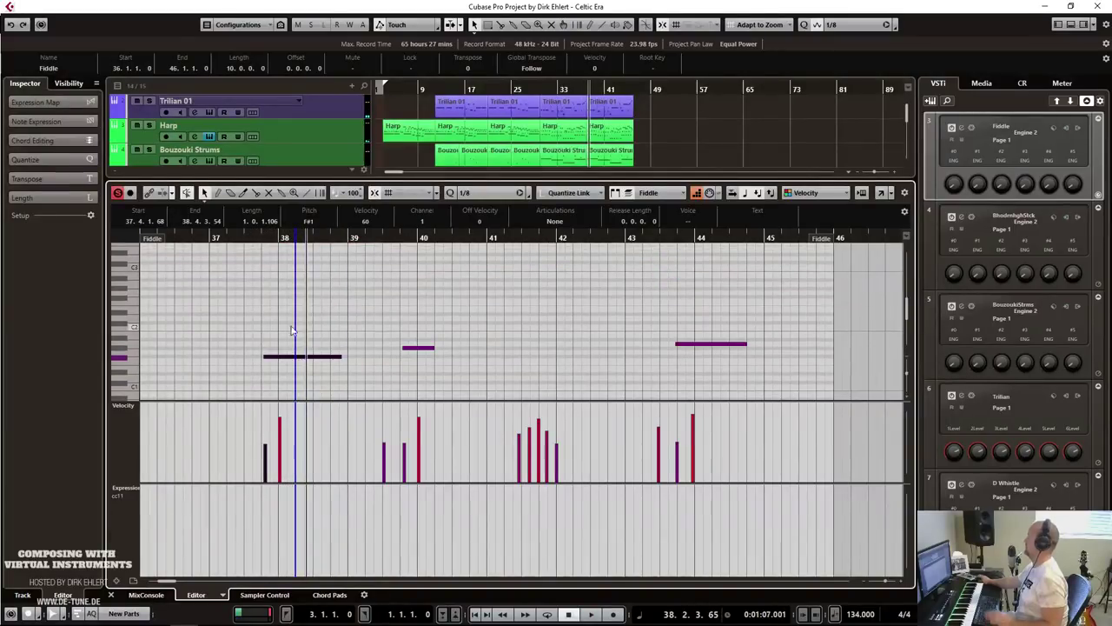
{"action": "left_click", "coordinate": [246, 239]}
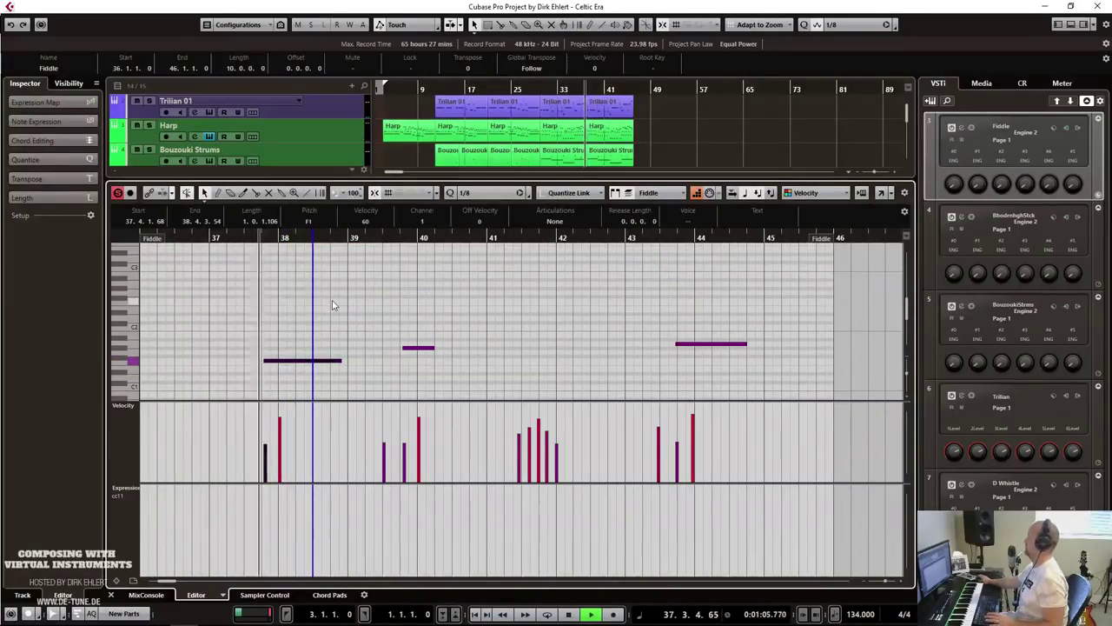
{"action": "left_click", "coordinate": [248, 238]}
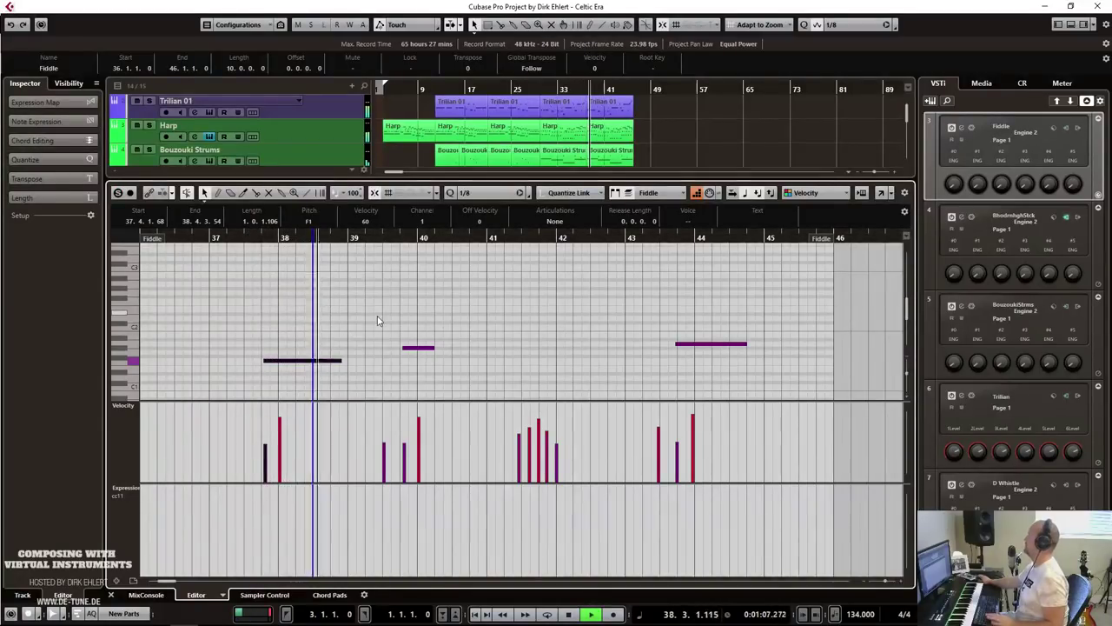
Play the fiddle part to its end, reduce the velocity of the last long note at bar 44, and close the editor.
{"action": "scroll", "coordinate": [399, 315], "scroll_direction": "up", "scroll_amount": 2}
{"action": "scroll", "coordinate": [402, 315], "scroll_direction": "up", "scroll_amount": 4}
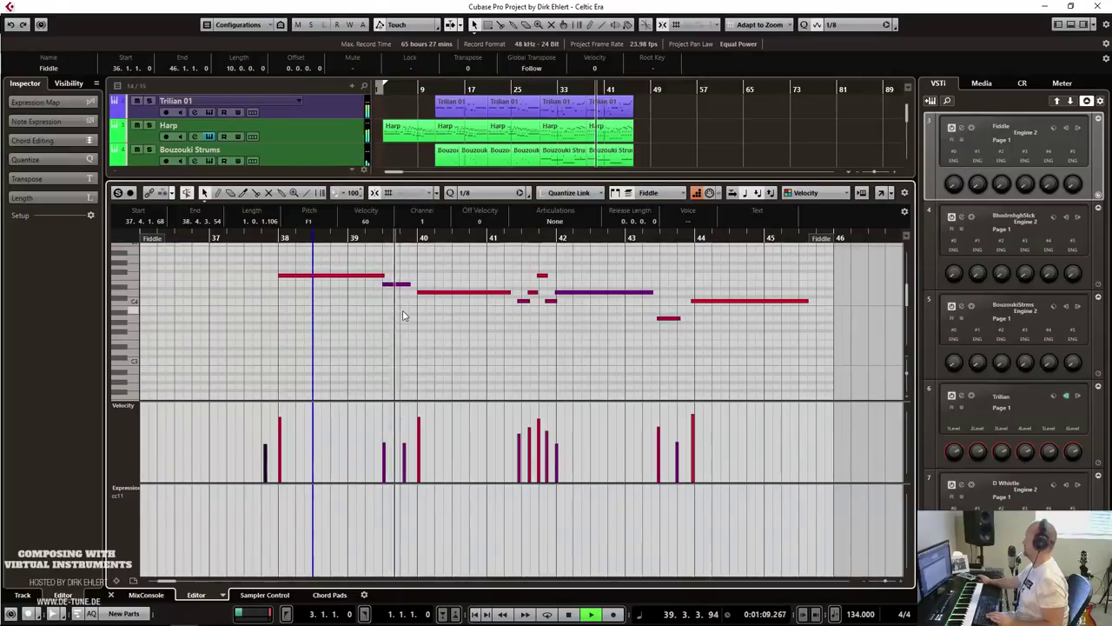
{"action": "scroll", "coordinate": [426, 331], "scroll_direction": "down", "scroll_amount": 5}
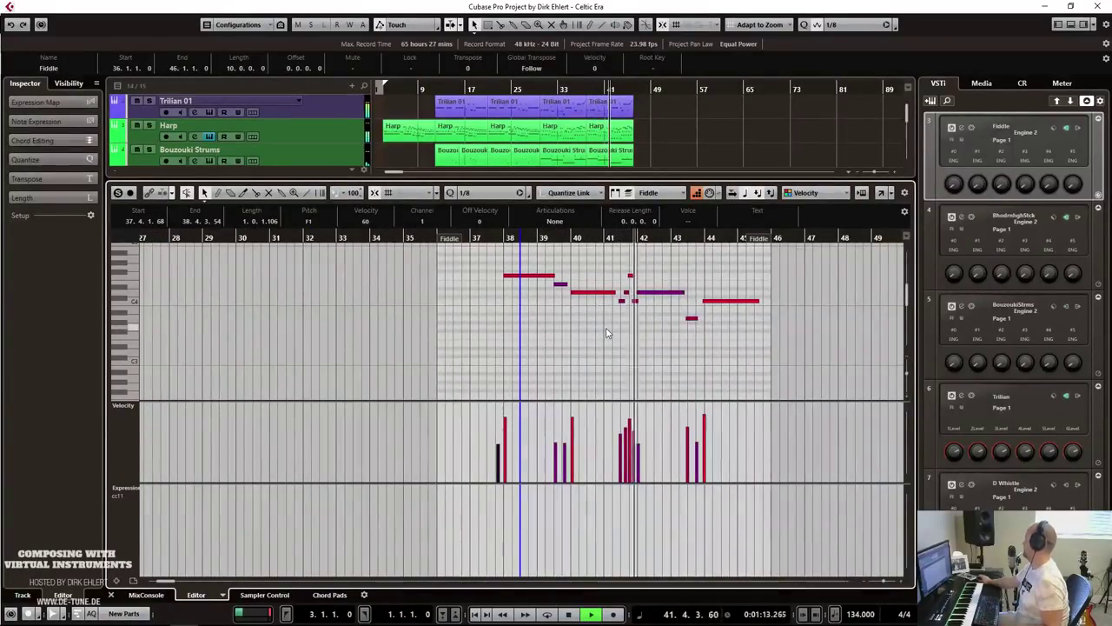
{"action": "scroll", "coordinate": [665, 366], "scroll_direction": "down", "scroll_amount": 2}
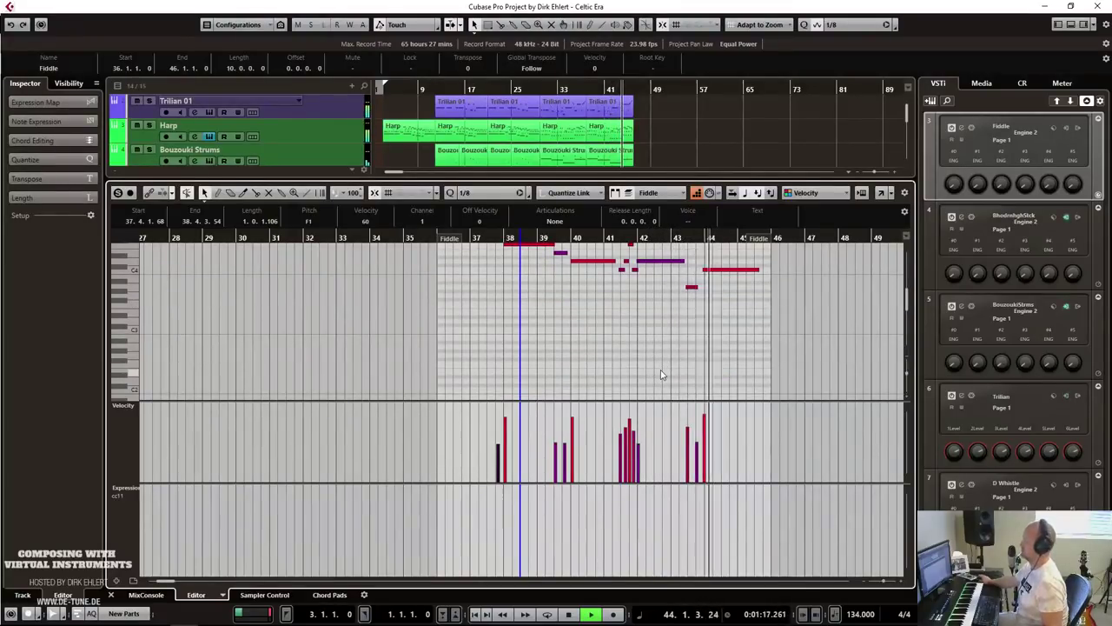
{"action": "key", "text": "space"}
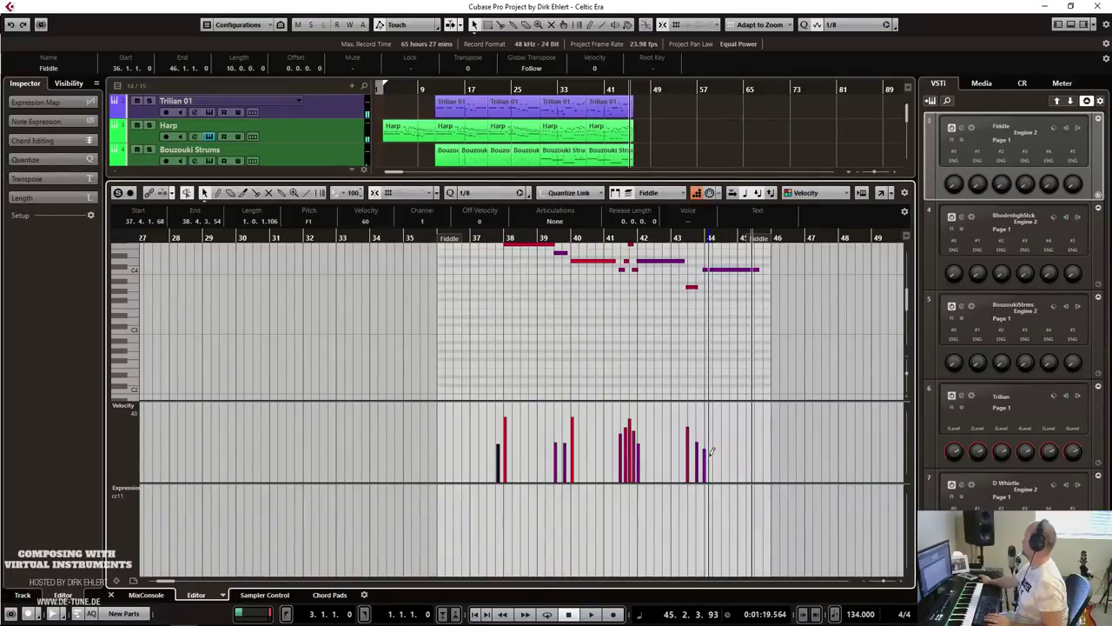
{"action": "key", "text": "Return"}
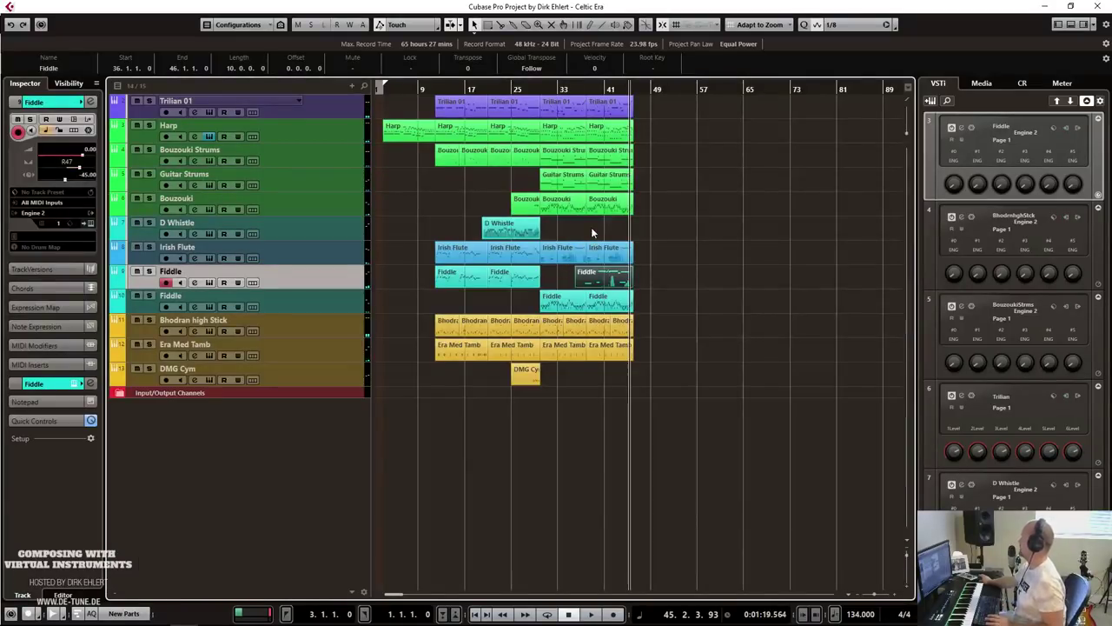
Play the arrangement from bar 3 and copy the DMG Cym part to bar 33.
{"action": "key", "text": "KP_1"}
{"action": "key", "text": "space"}
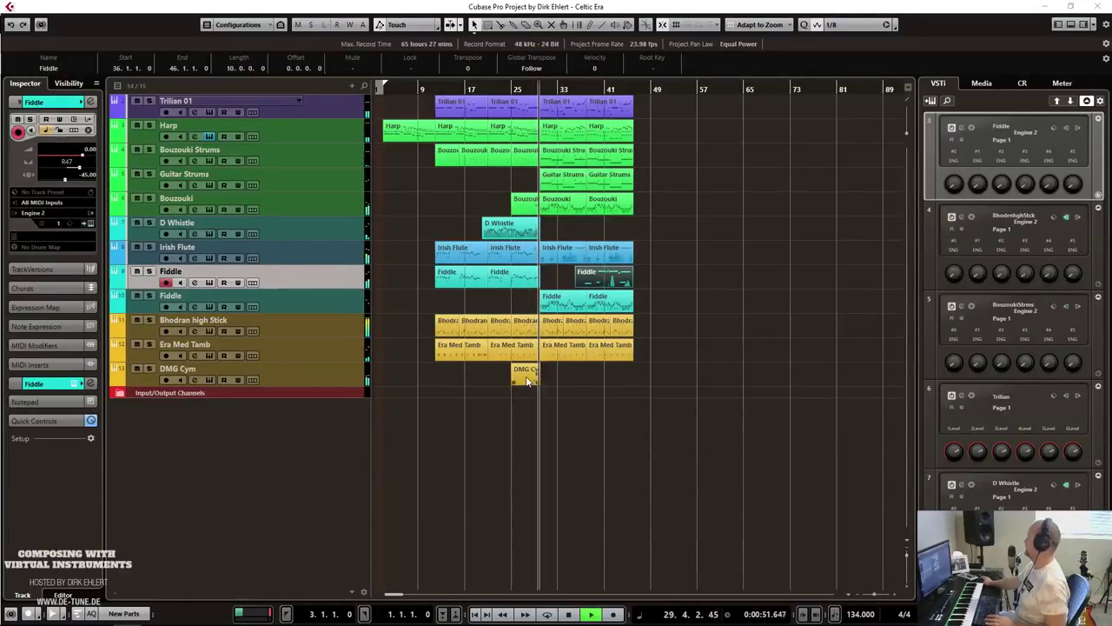
{"action": "left_click_drag", "start_coordinate": [530, 380], "coordinate": [577, 381]}
{"action": "key", "text": "h"}
{"action": "key", "text": "h"}
{"action": "key", "text": "h"}
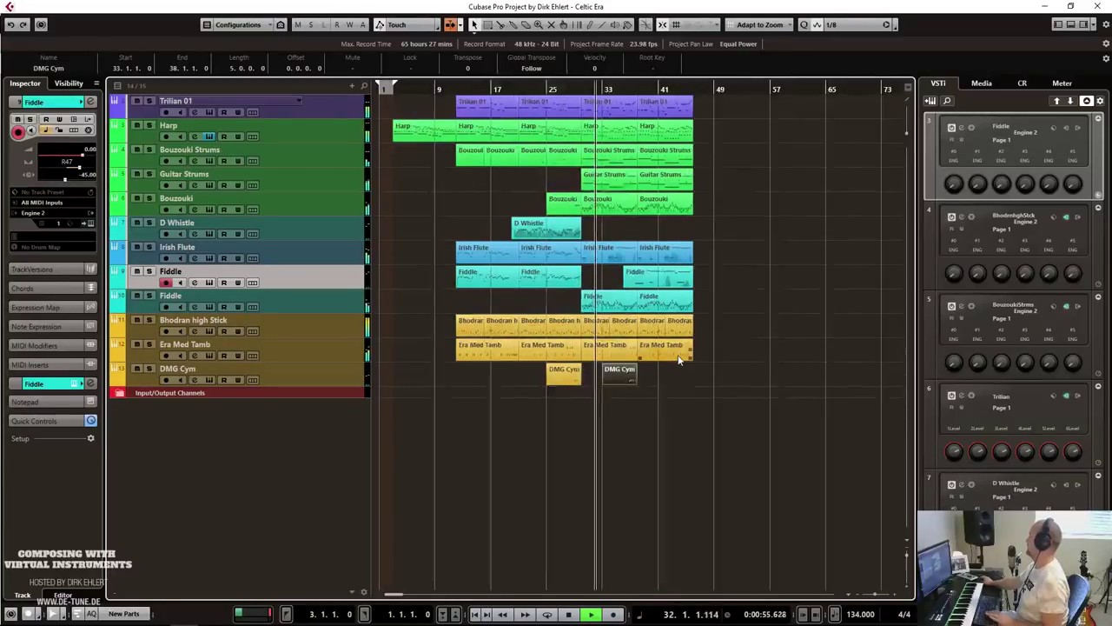
{"action": "key", "text": "g"}
{"action": "key", "text": "g"}
{"action": "key", "text": "g"}
{"action": "key", "text": "g"}
{"action": "key", "text": "space"}
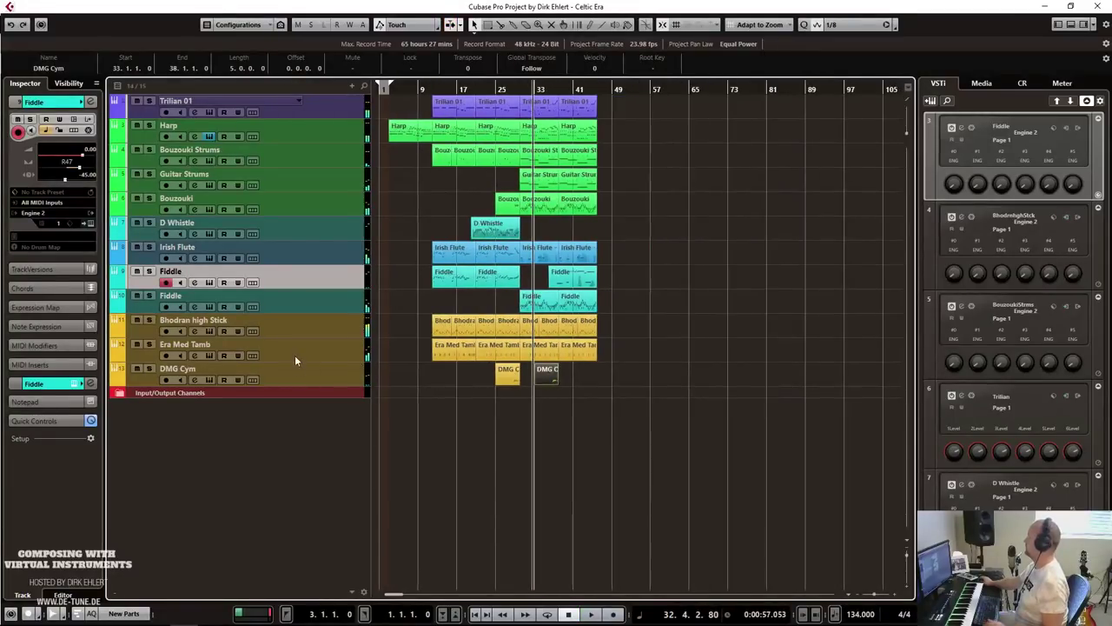
Duplicate the DMG Cym track, delete the parts on the copy and open its Kontakt instrument.
{"action": "right_click", "coordinate": [296, 352]}
{"action": "left_click", "coordinate": [273, 373]}
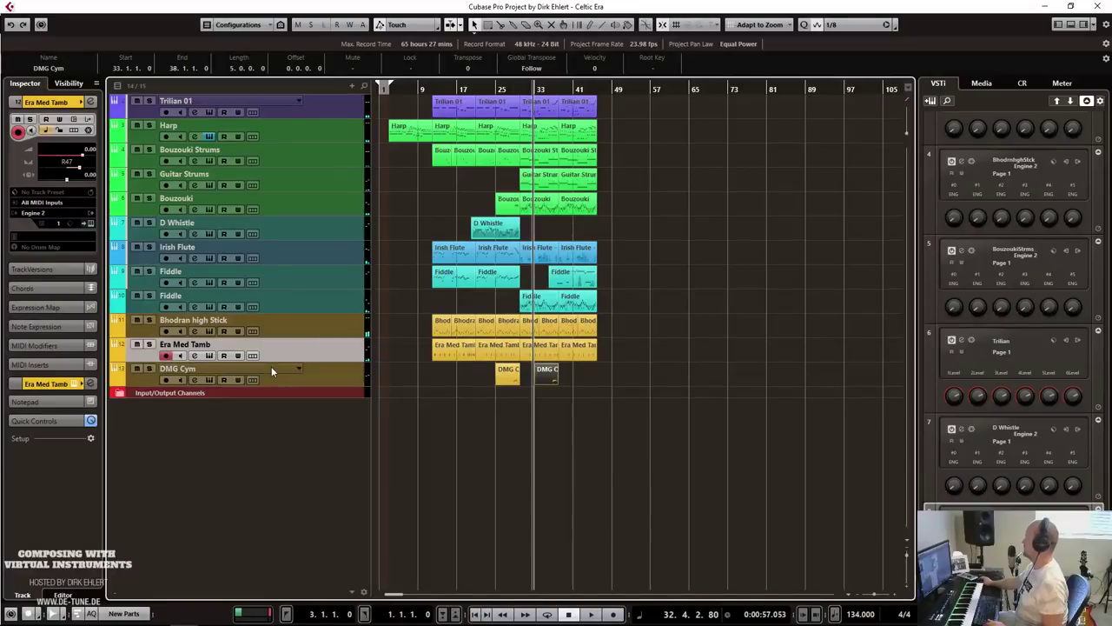
{"action": "right_click", "coordinate": [274, 373]}
{"action": "left_click", "coordinate": [329, 149]}
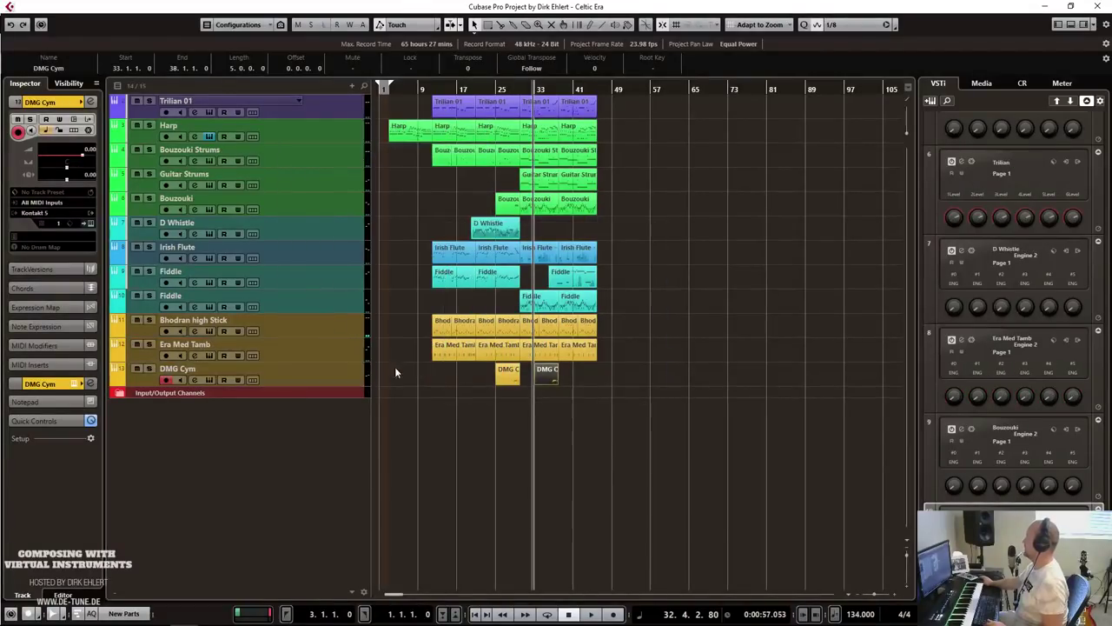
{"action": "left_click_drag", "start_coordinate": [589, 399], "coordinate": [445, 401]}
{"action": "key", "text": "Delete"}
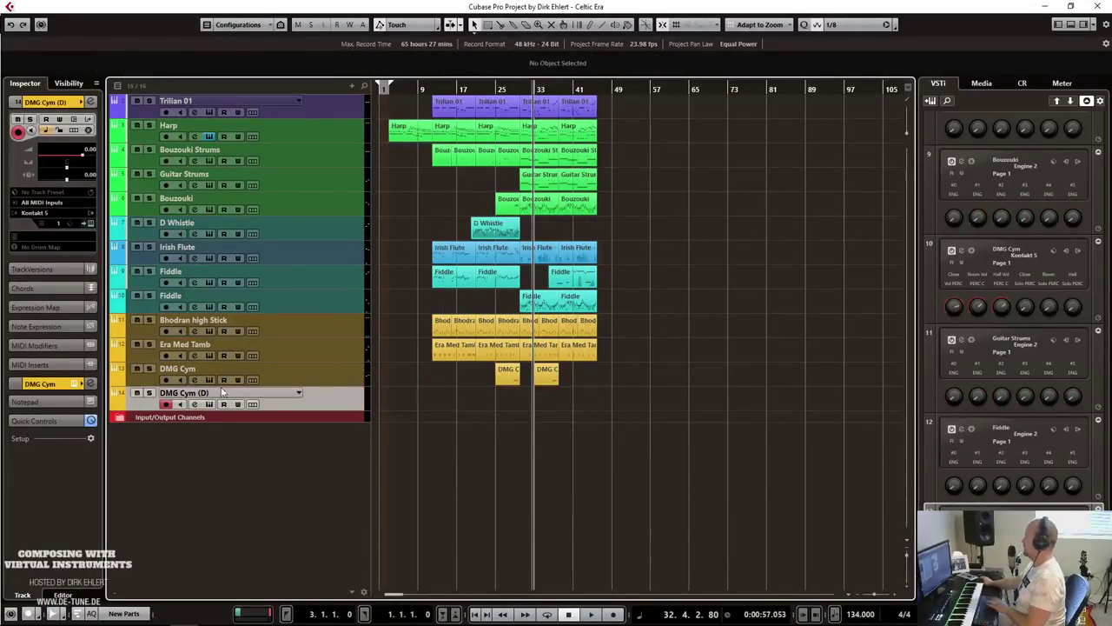
{"action": "left_click", "coordinate": [90, 224]}
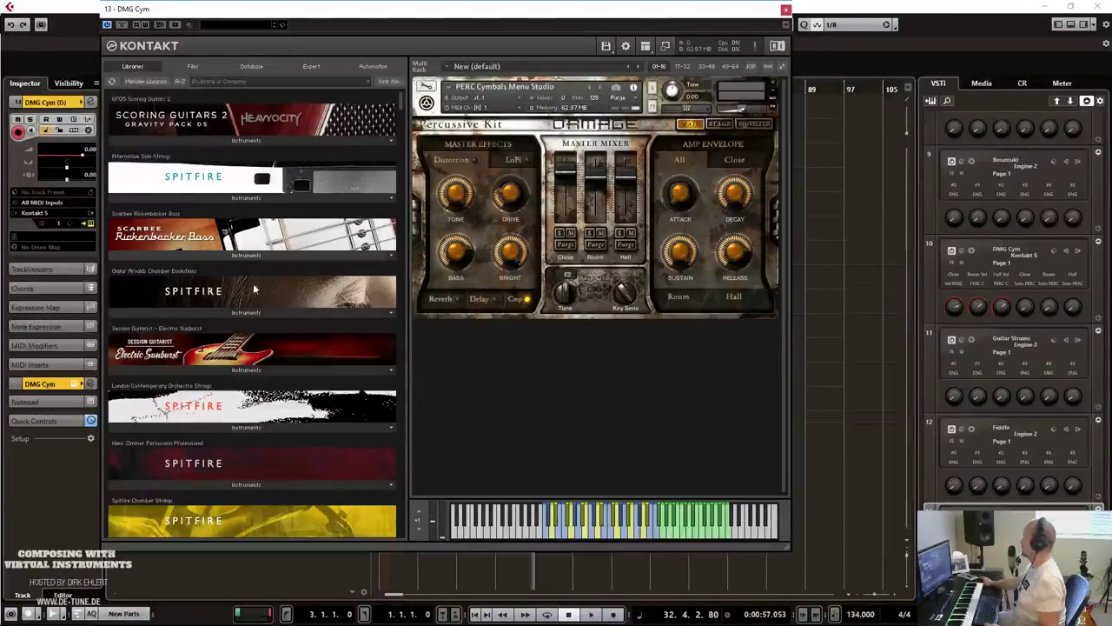
Load the Shimmer Shake Strike library instrument in place of the Damage percussive kit and close the Kontakt window.
{"action": "left_click_drag", "start_coordinate": [403, 105], "coordinate": [399, 165]}
{"action": "left_click", "coordinate": [195, 336]}
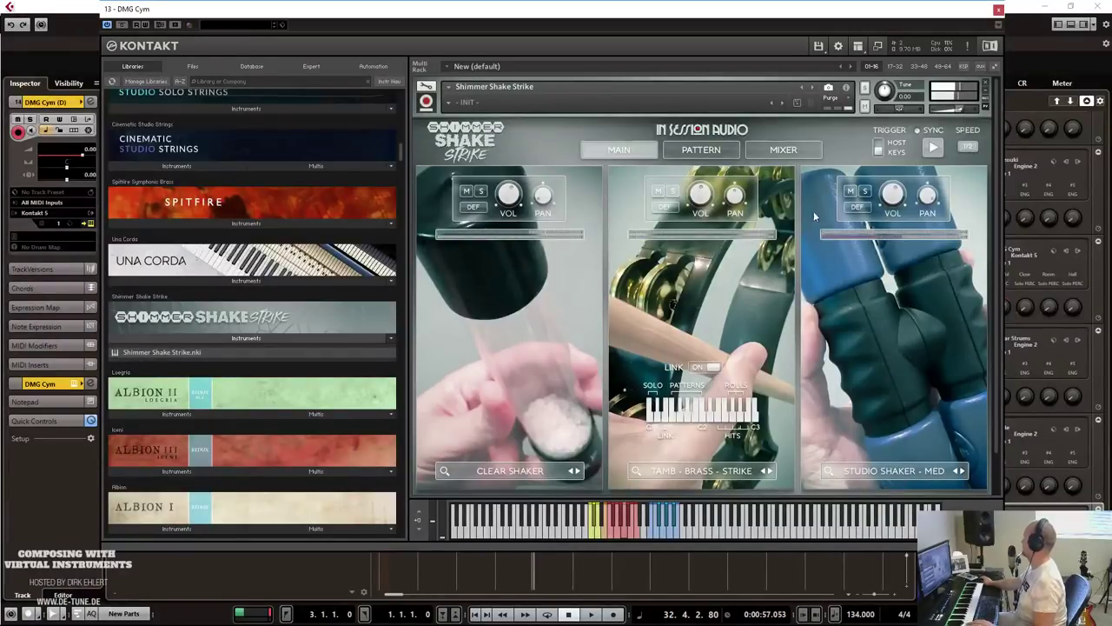
{"action": "left_click", "coordinate": [999, 10]}
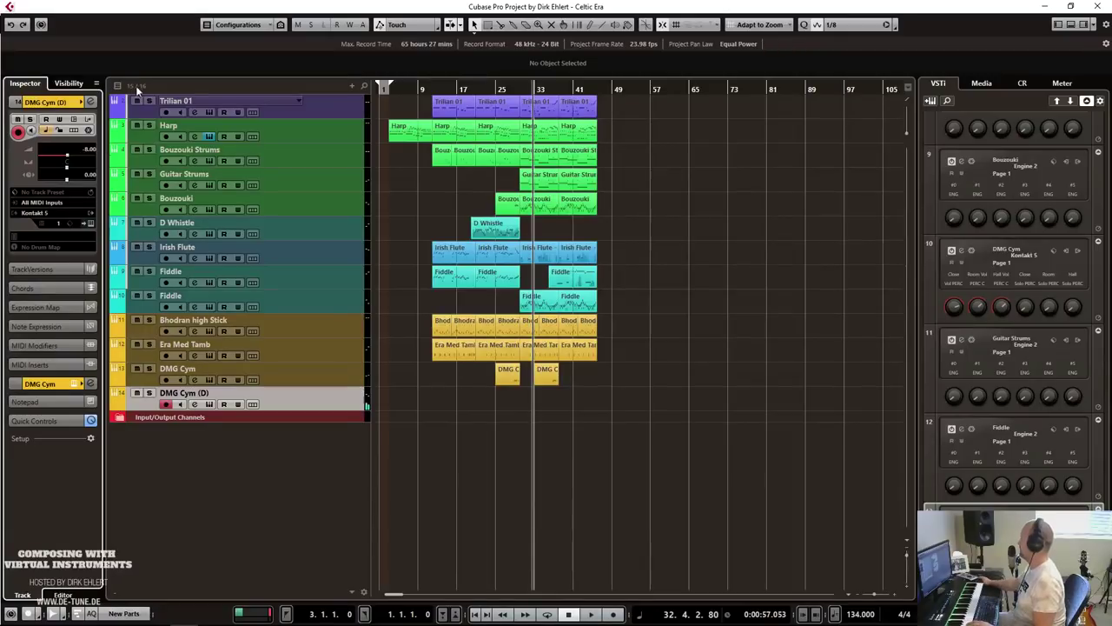
{"action": "left_click", "coordinate": [527, 89]}
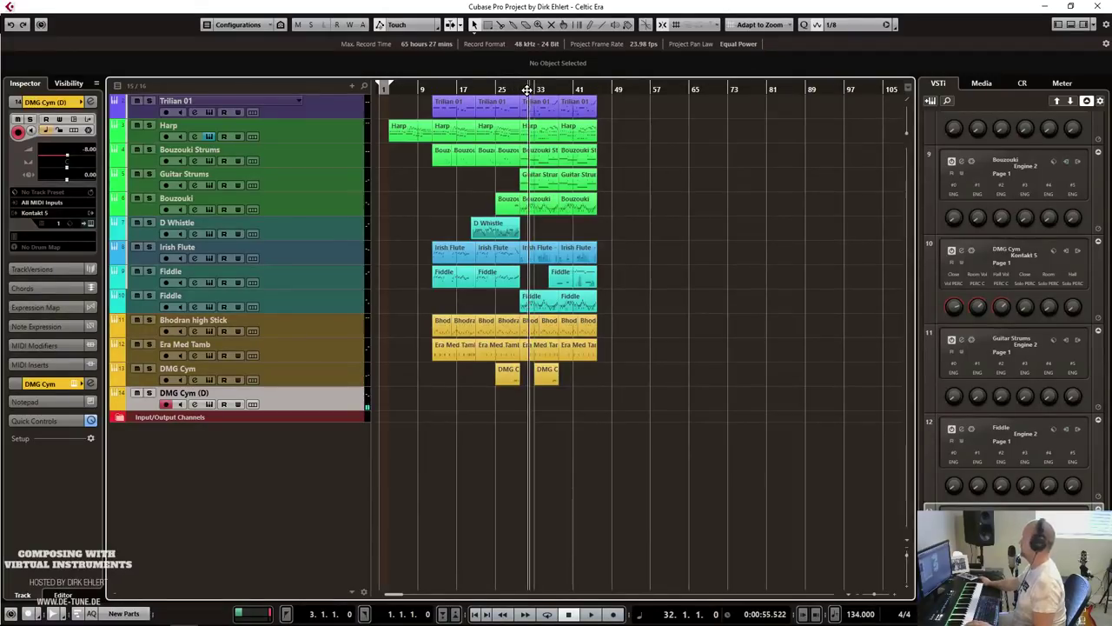
{"action": "key", "text": "KP_Multiply"}
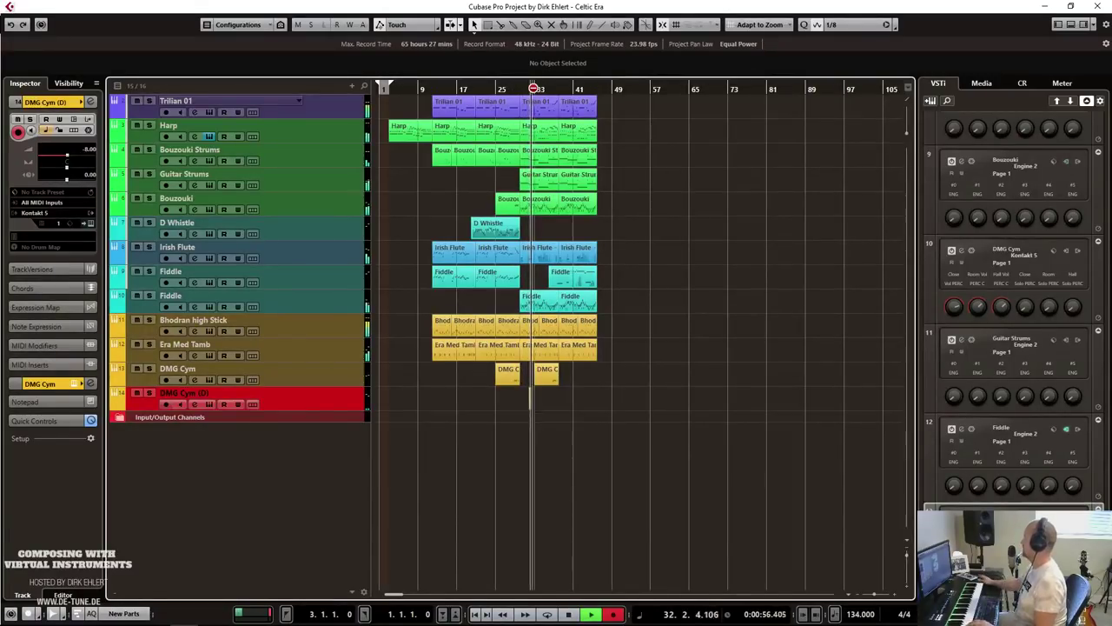
{"action": "key", "text": "space"}
Record a shaker pattern on the DMG Cym (D) track from bar 29 to bar 38 and quantize it.
{"action": "left_click", "coordinate": [515, 90]}
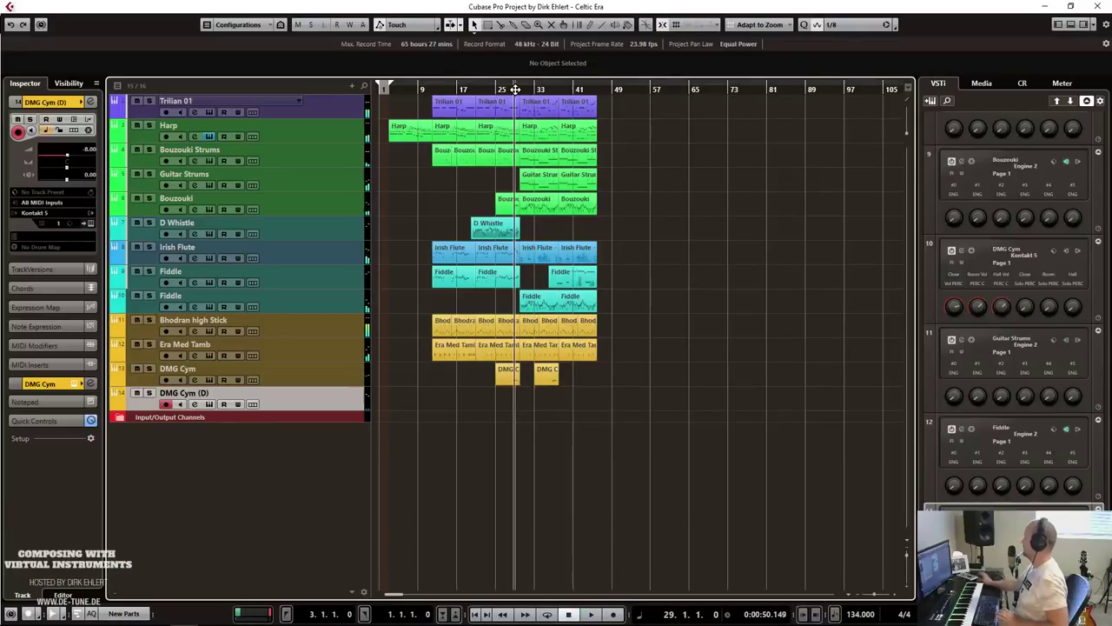
{"action": "key", "text": "KP_Multiply"}
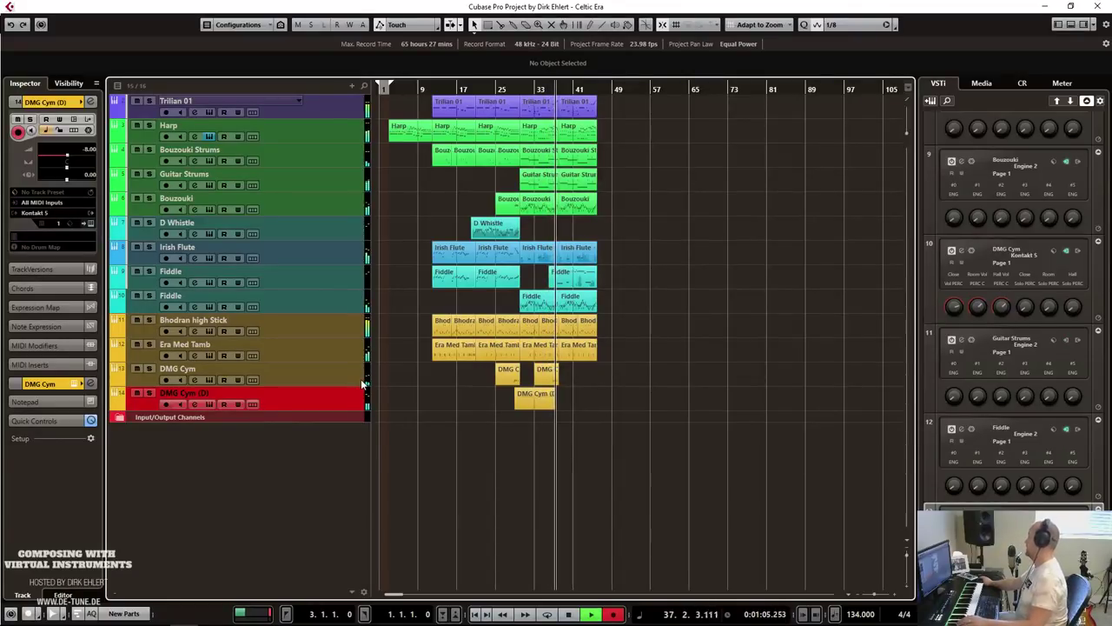
{"action": "key", "text": "space"}
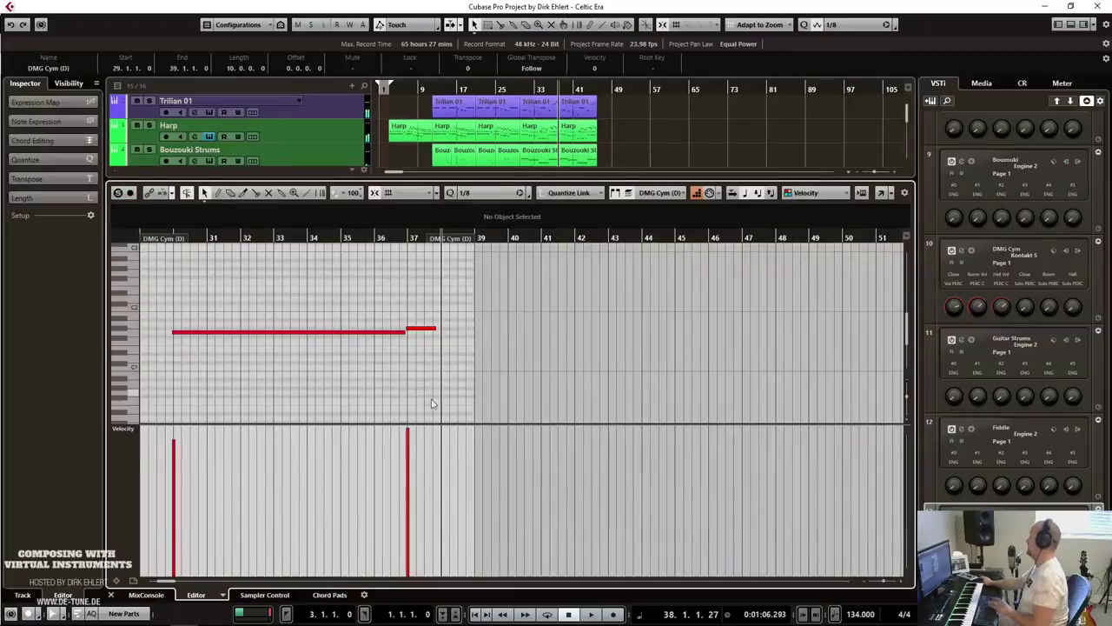
{"action": "key", "text": "Return"}
{"action": "key", "text": "q"}
Trim the recorded shaker part to bars 30 to 38 and duplicate it to bar 38.
{"action": "left_click_drag", "start_coordinate": [161, 248], "coordinate": [185, 248]}
{"action": "left_click_drag", "start_coordinate": [452, 240], "coordinate": [419, 244]}
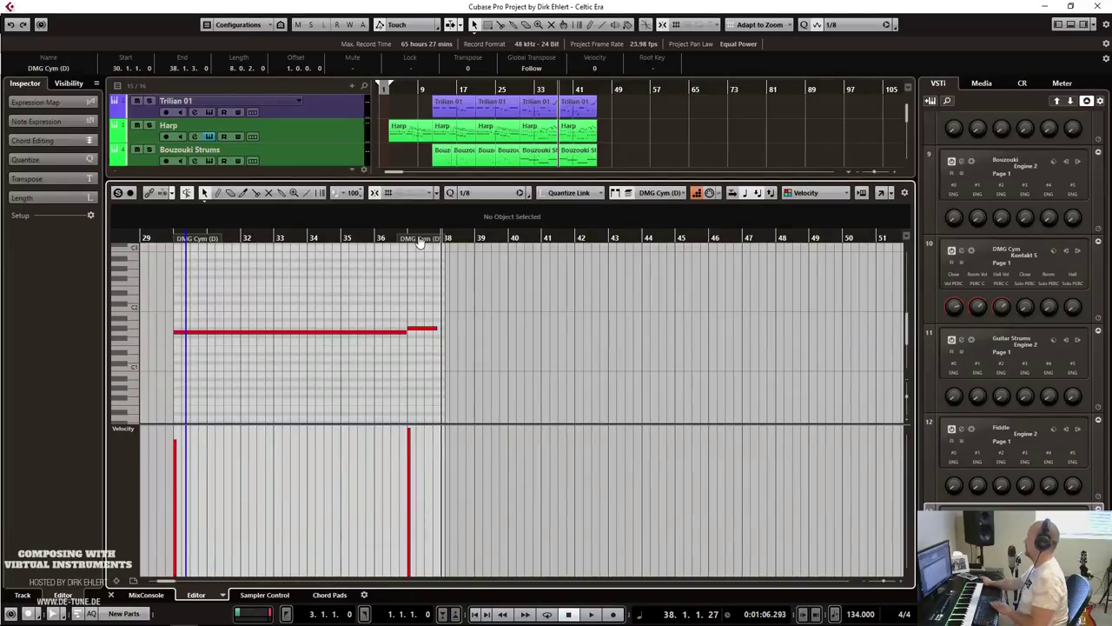
{"action": "key", "text": "ctrl+e"}
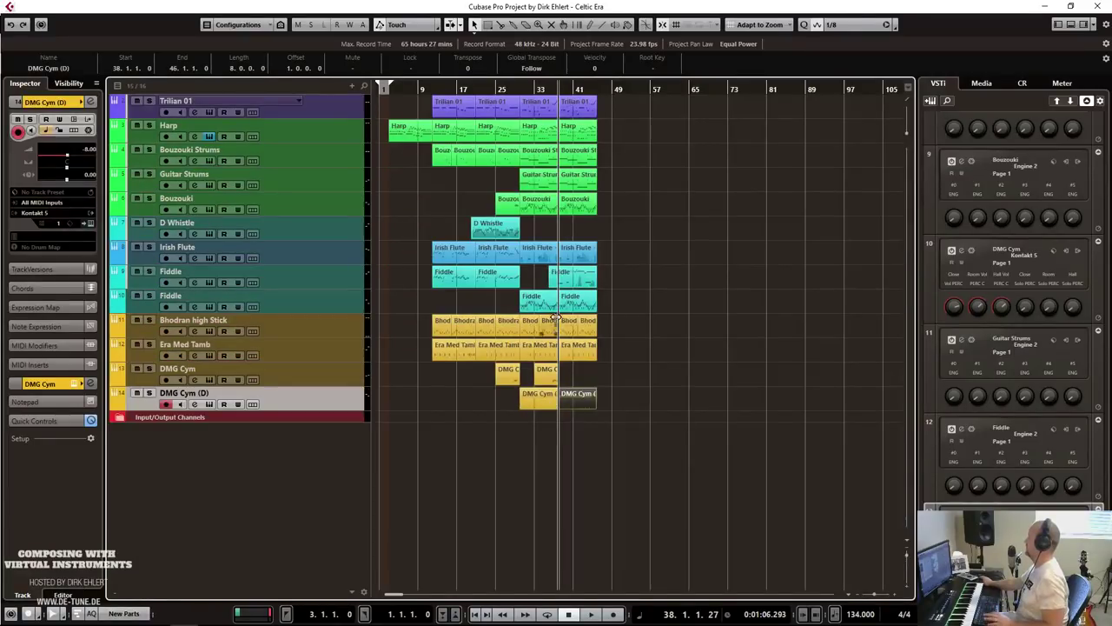
Play the arrangement from about bar 29 and lower the second Fiddle track's volume to -6.89.
{"action": "left_click", "coordinate": [511, 106]}
{"action": "key", "text": "space"}
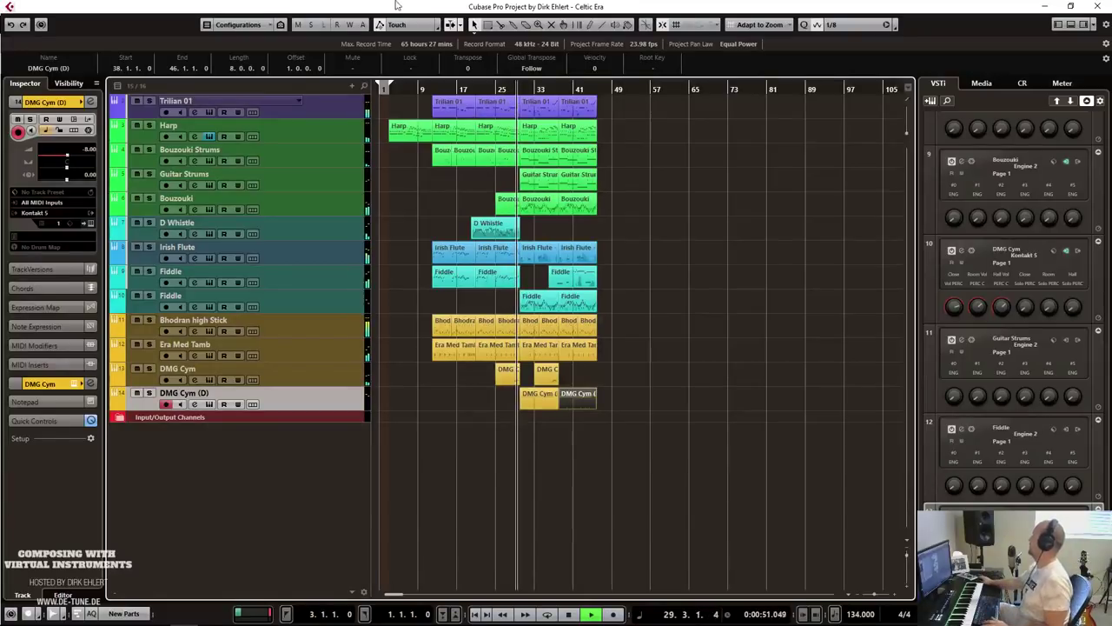
{"action": "right_click", "coordinate": [533, 85]}
{"action": "left_click", "coordinate": [556, 104]}
{"action": "right_click", "coordinate": [555, 85]}
{"action": "left_click", "coordinate": [574, 91]}
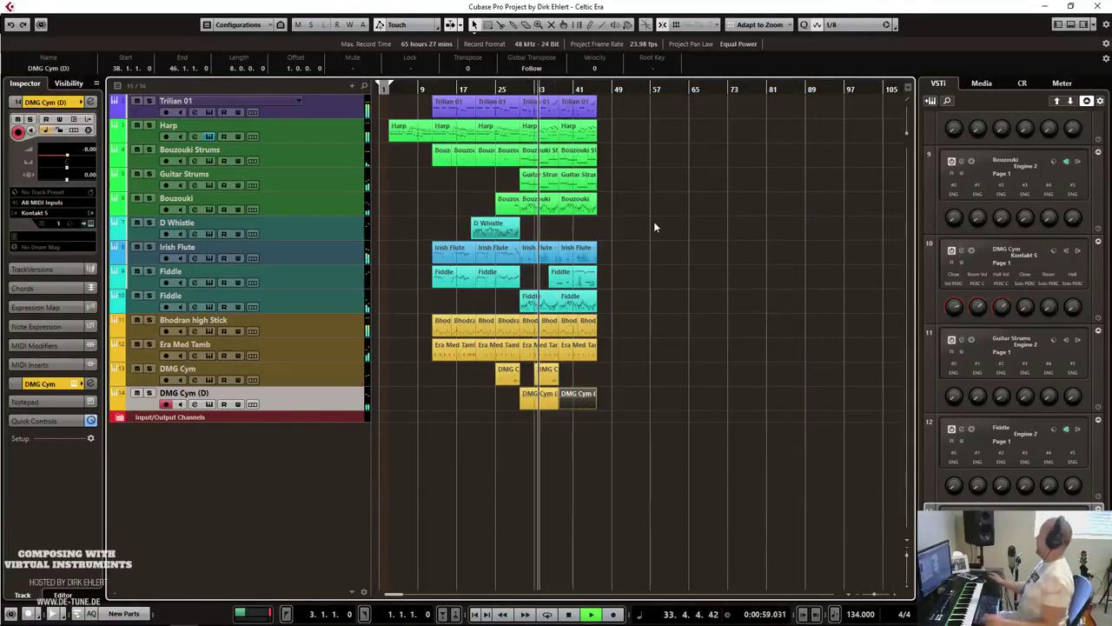
{"action": "left_click", "coordinate": [483, 295]}
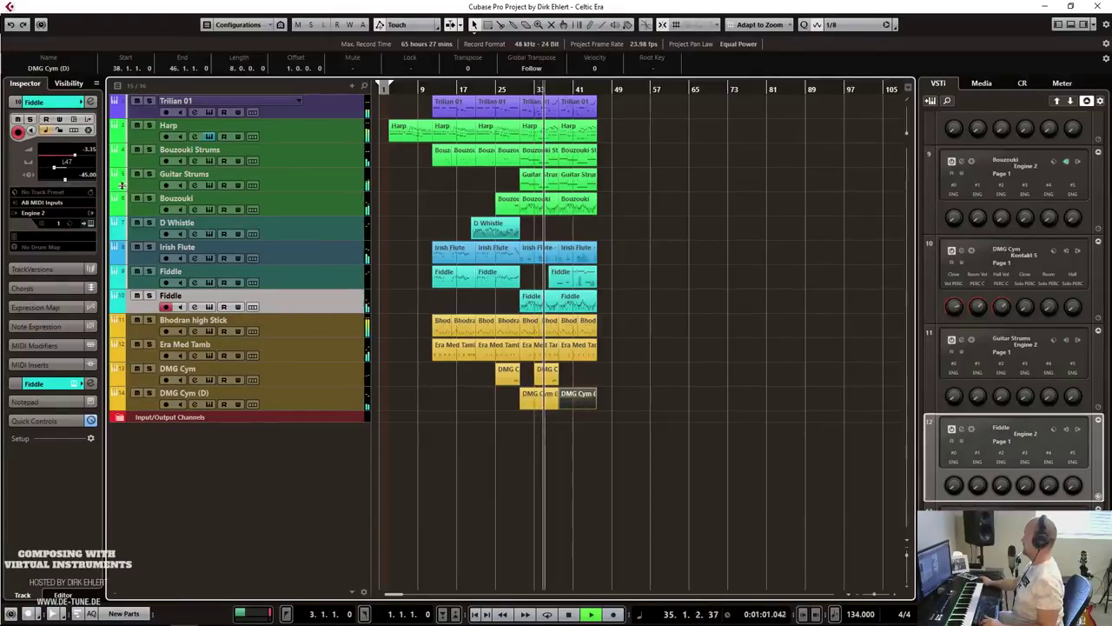
{"action": "left_click_drag", "start_coordinate": [73, 157], "coordinate": [68, 158]}
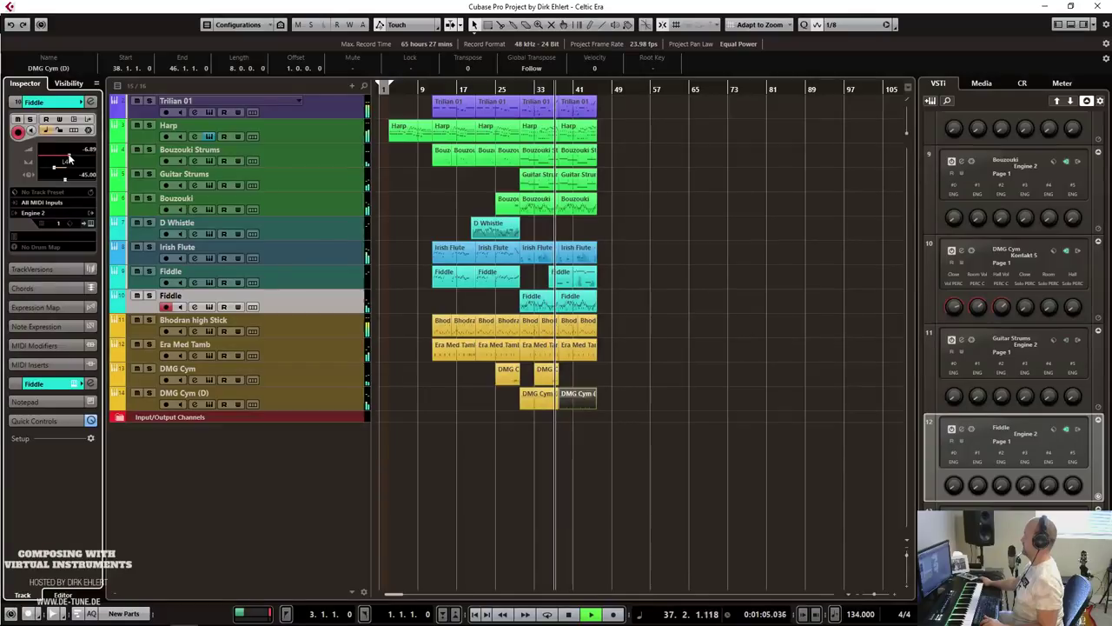
Rename the DMG Cym (D) track as Shaker.
{"action": "left_click", "coordinate": [354, 396]}
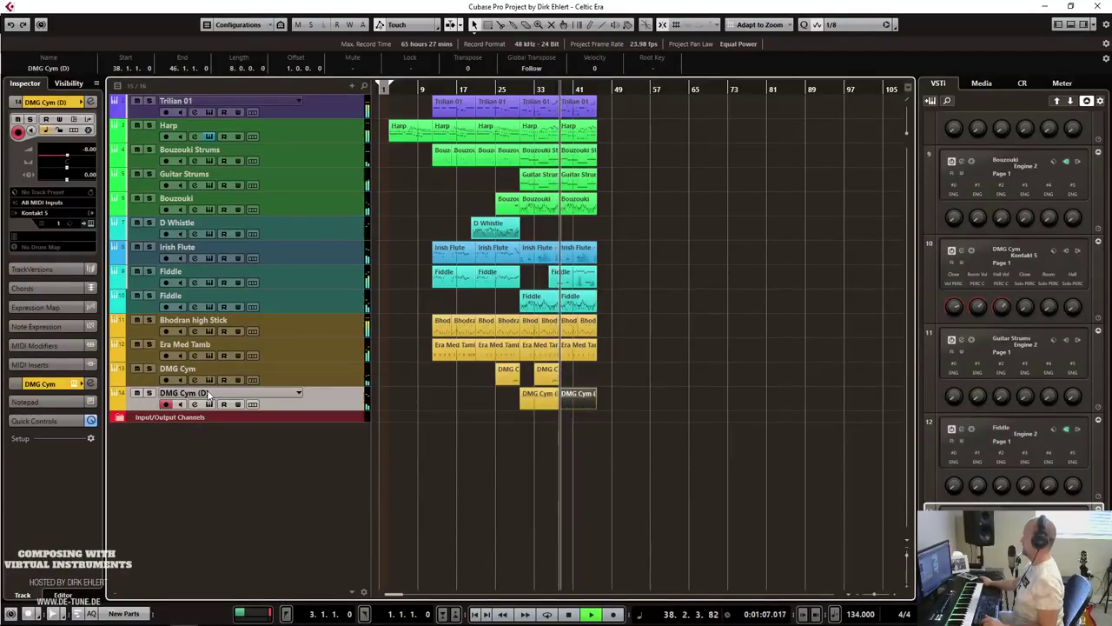
{"action": "double_click", "coordinate": [184, 392]}
{"action": "type", "text": "Shaker"}
{"action": "key", "text": "Return"}
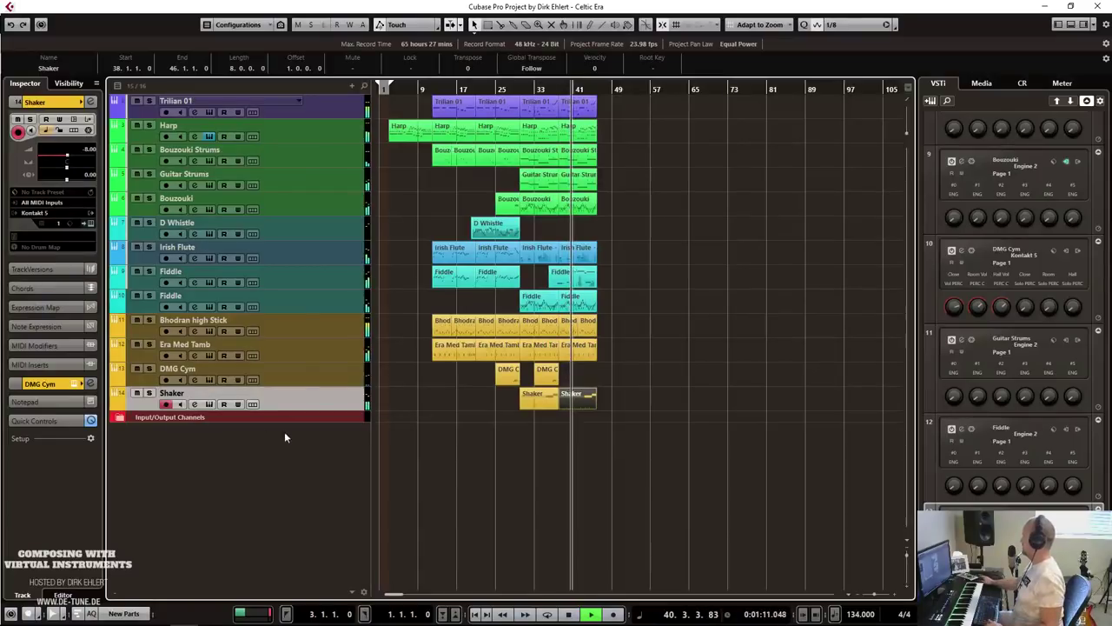
Show the first Fiddle track's volume automation and drop it from 0.00 at bar 35 to -4.54 at bar 36.
{"action": "left_click", "coordinate": [130, 283]}
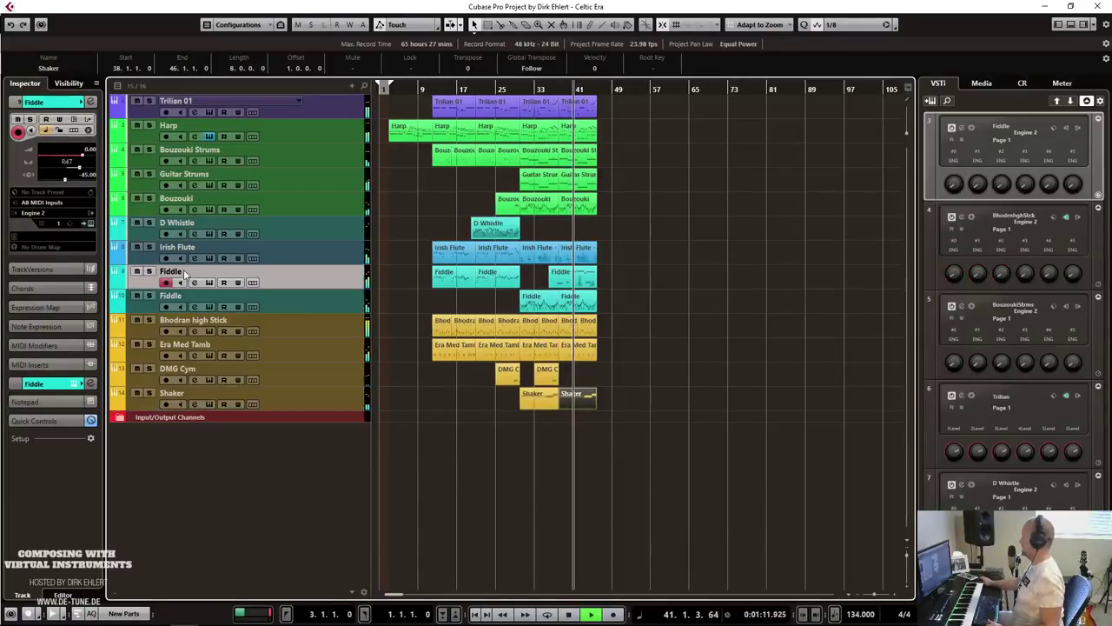
{"action": "left_click", "coordinate": [121, 289]}
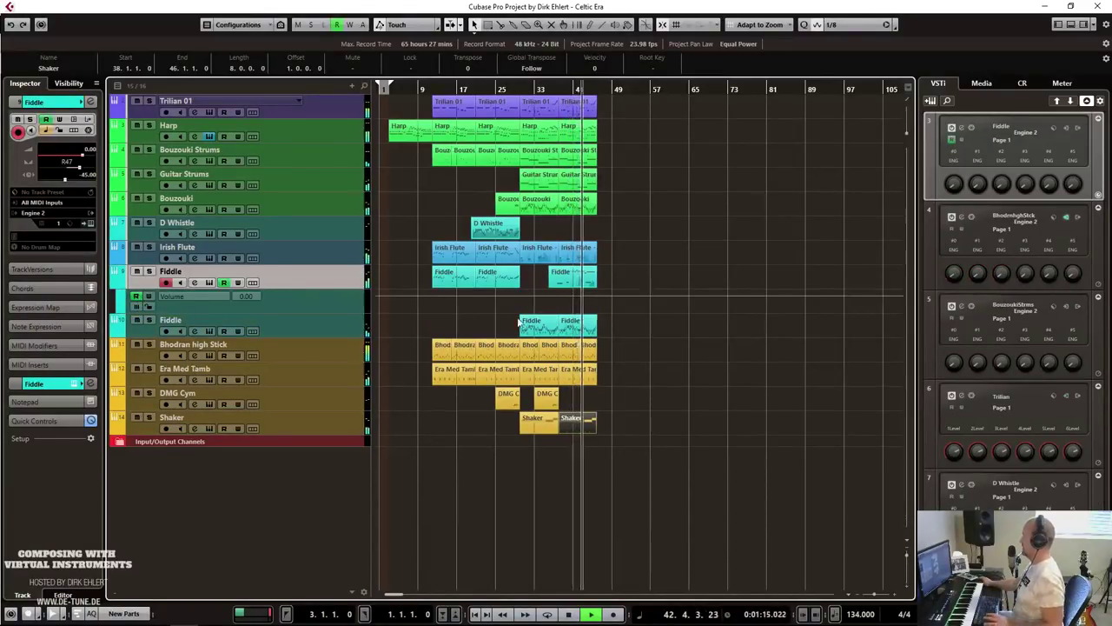
{"action": "left_click", "coordinate": [547, 298]}
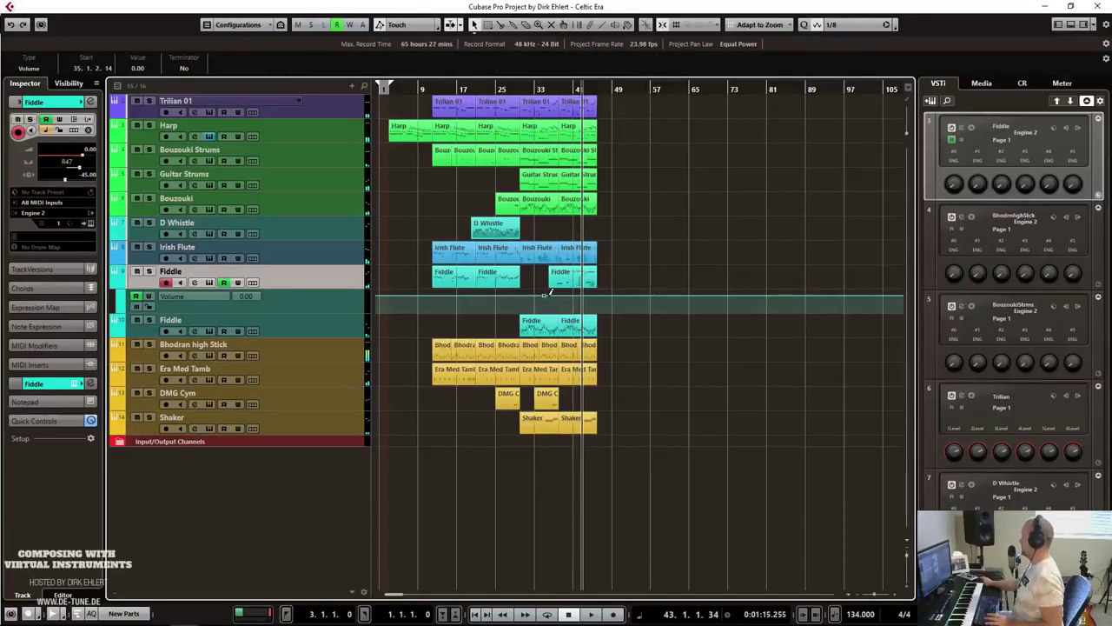
{"action": "left_click_drag", "start_coordinate": [547, 295], "coordinate": [549, 300]}
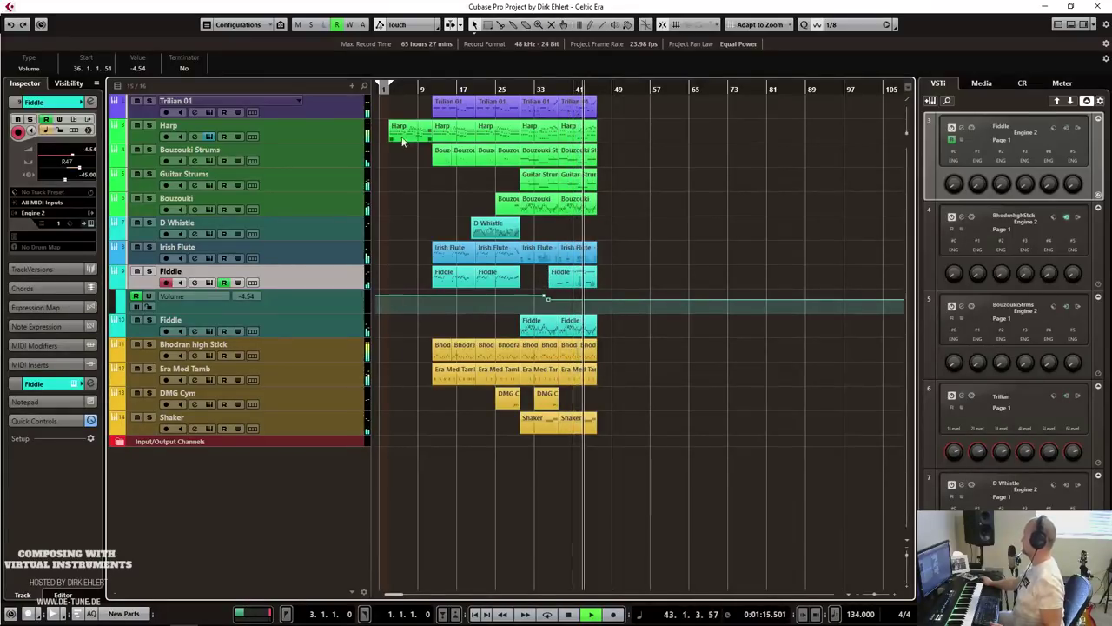
Copy the opening Harp part to bar 46 and record an Irish Flute ending over it from bar 45.
{"action": "left_click_drag", "start_coordinate": [398, 132], "coordinate": [604, 139]}
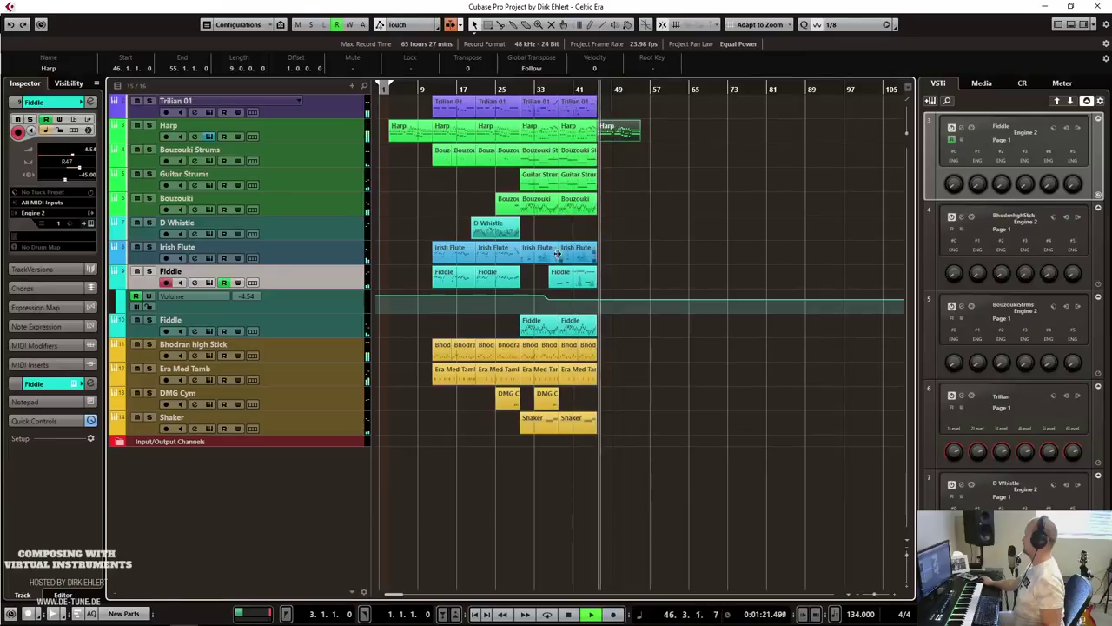
{"action": "key", "text": "space"}
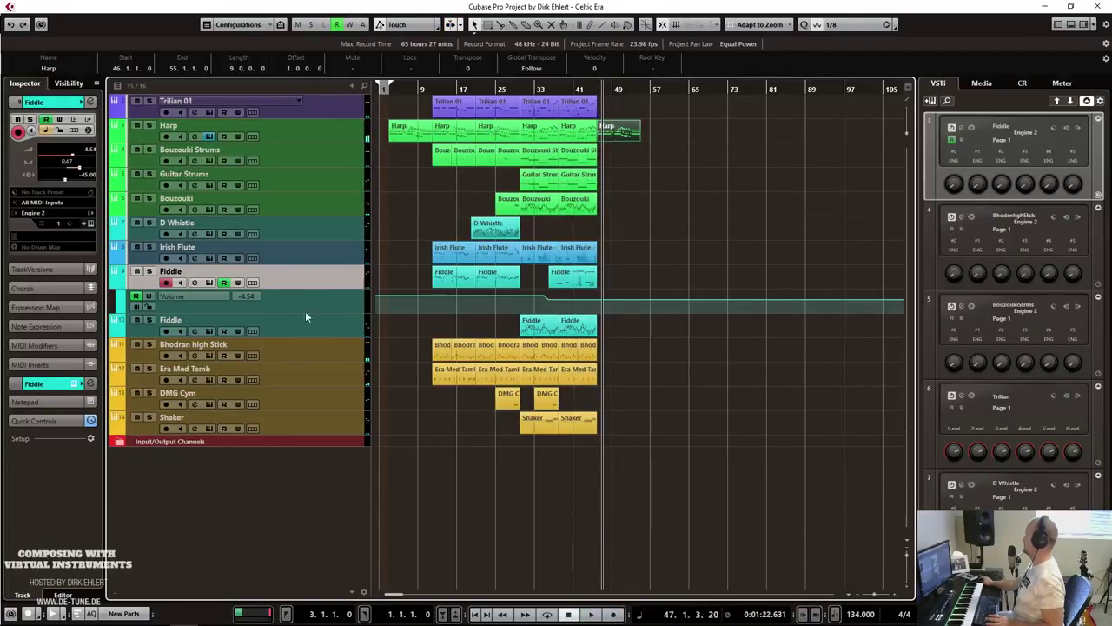
{"action": "left_click", "coordinate": [305, 259]}
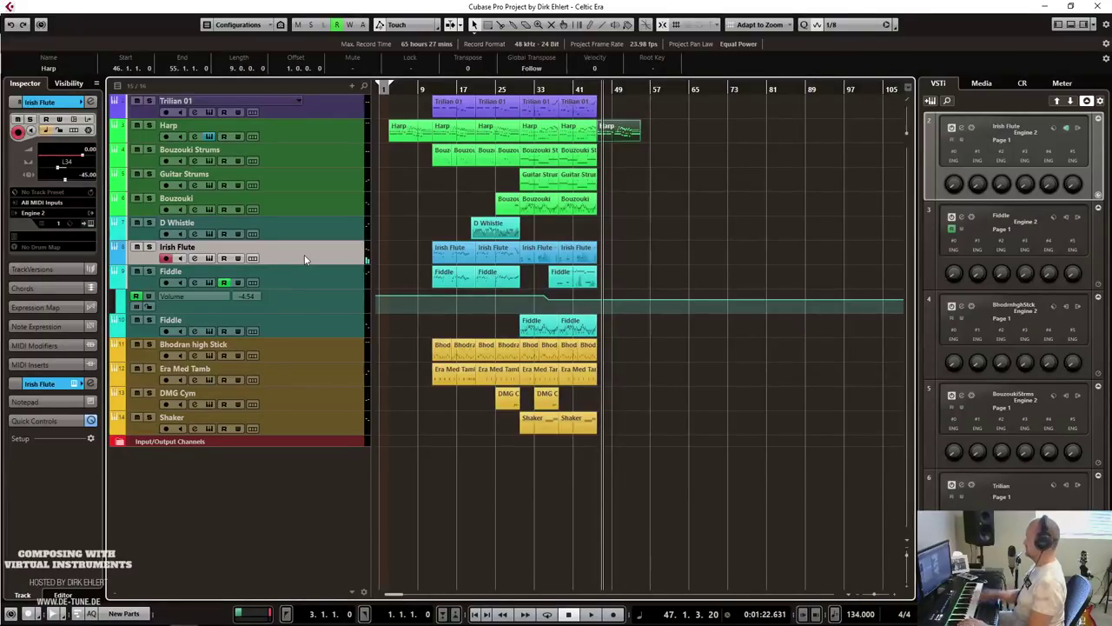
{"action": "left_click", "coordinate": [593, 93]}
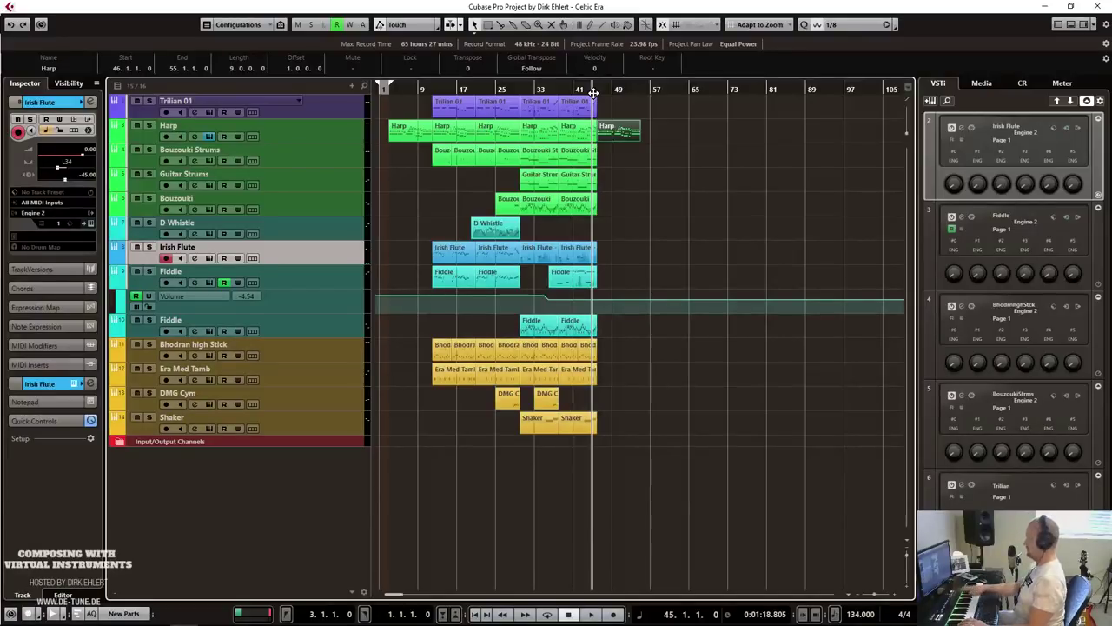
{"action": "key", "text": "KP_Multiply"}
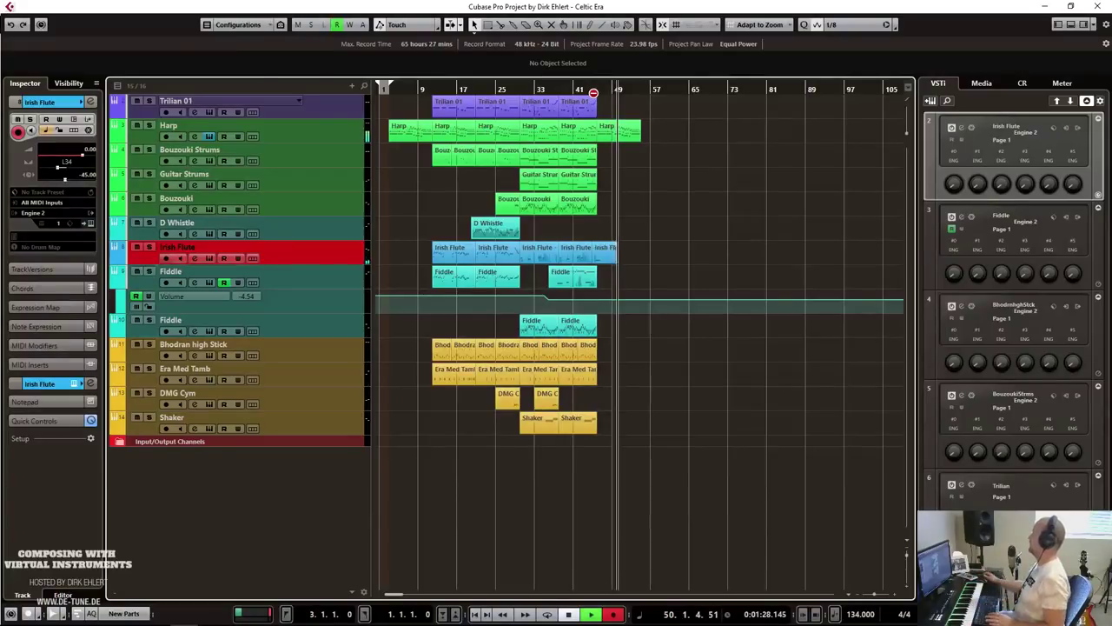
{"action": "key", "text": "space"}
Shift the recorded Irish Flute notes slightly later so the long note starts at bar 46, and close the editor.
{"action": "key", "text": "Return"}
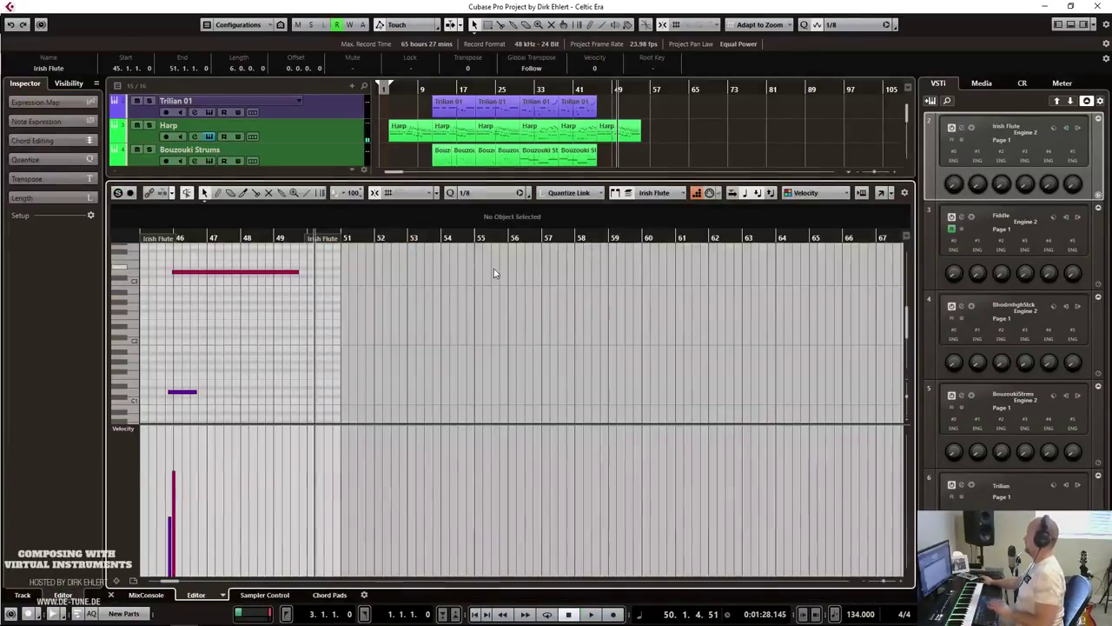
{"action": "left_click_drag", "start_coordinate": [162, 265], "coordinate": [209, 411]}
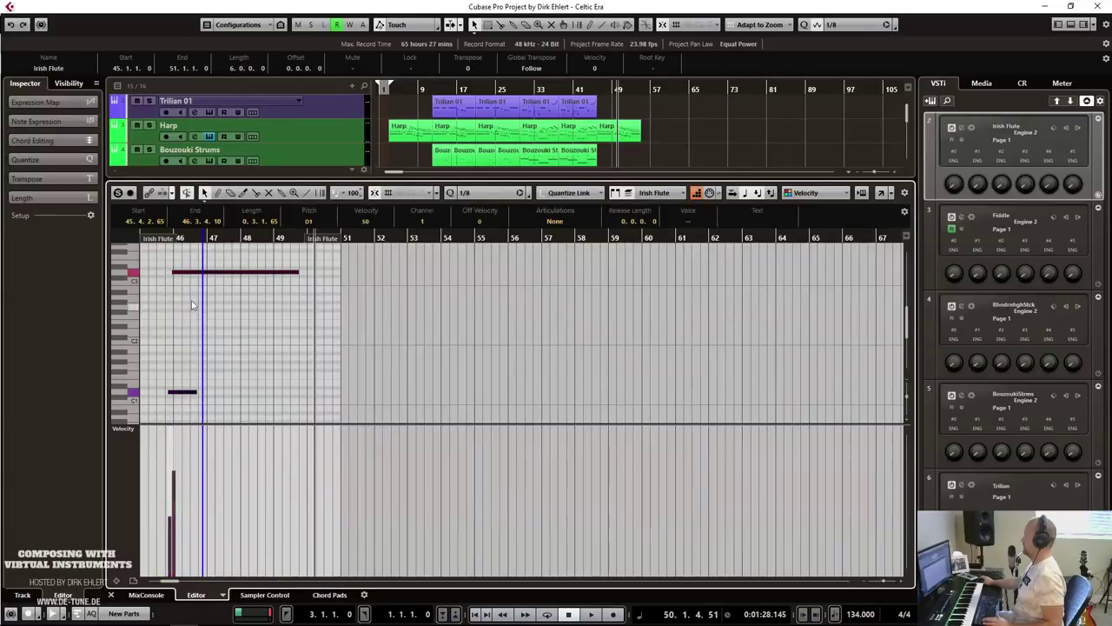
{"action": "left_click", "coordinate": [176, 345]}
{"action": "left_click", "coordinate": [181, 393]}
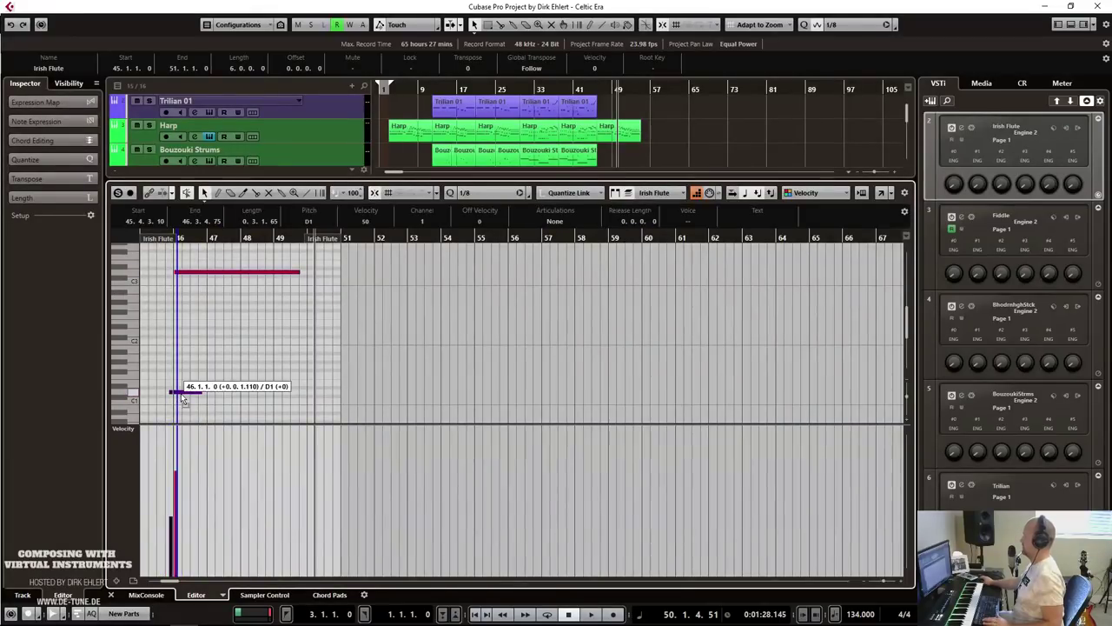
{"action": "key", "text": "Return"}
{"action": "left_click", "coordinate": [634, 230]}
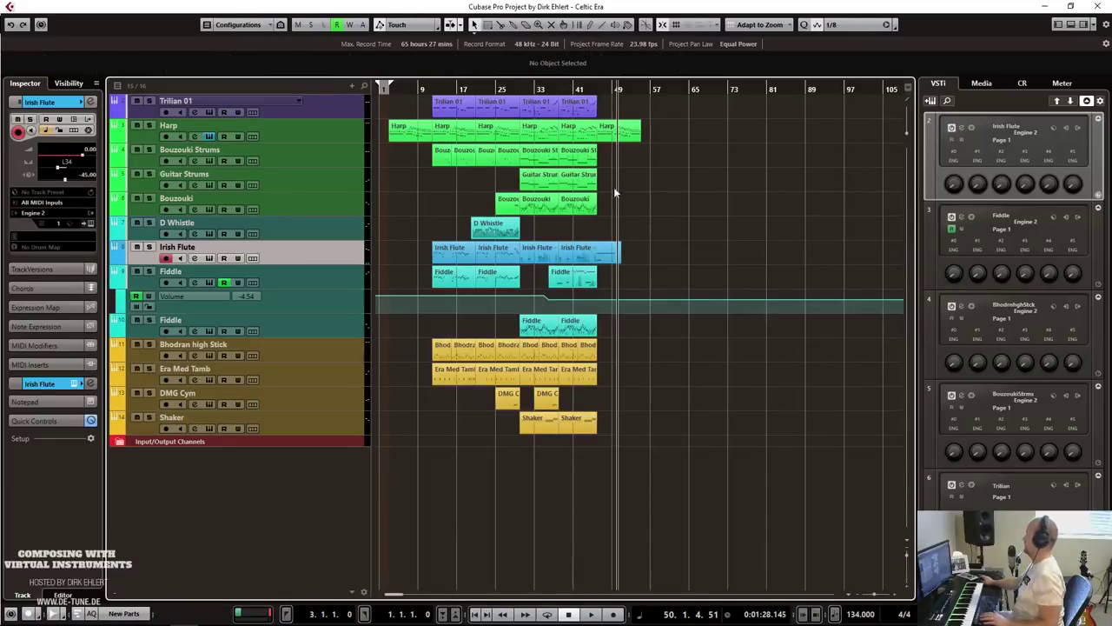
Copy the DMG Cym part from bar 33 to bar 41 while playing the arrangement into the harp ending.
{"action": "key", "text": "space"}
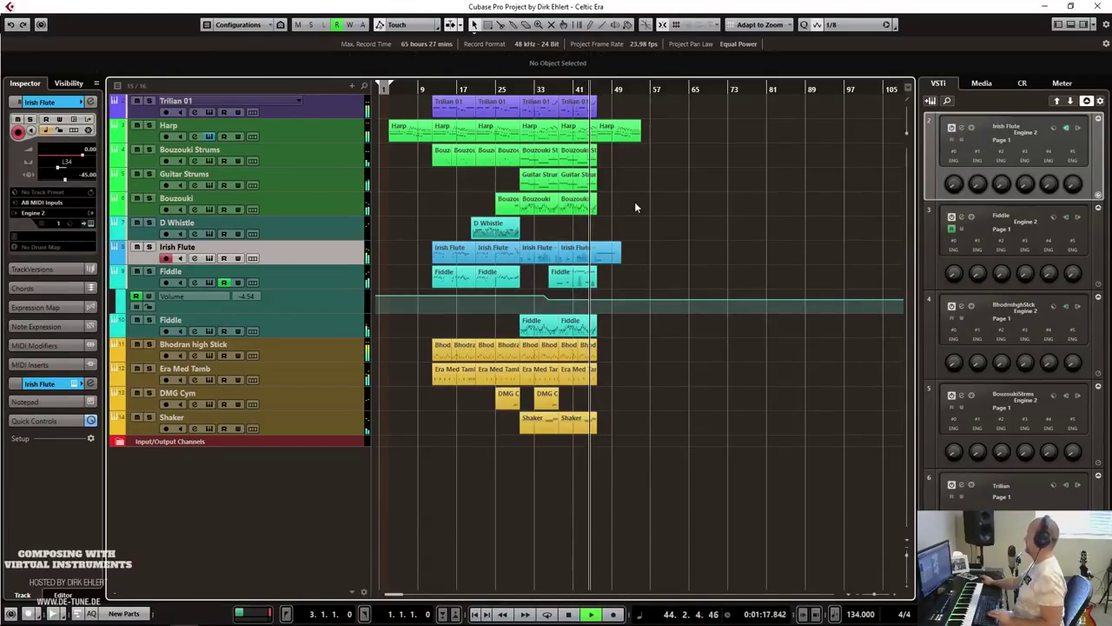
{"action": "left_click_drag", "start_coordinate": [548, 399], "coordinate": [586, 398]}
{"action": "key", "text": "h"}
{"action": "key", "text": "h"}
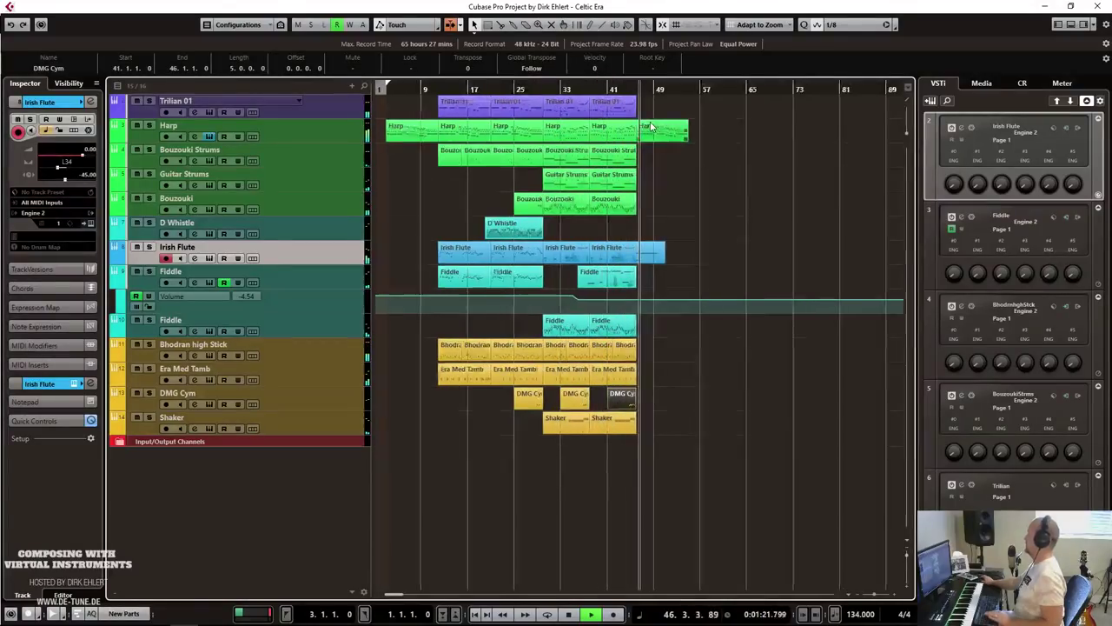
{"action": "key", "text": "space"}
Create a one-bar Bhodran high Stick part at bar 46 and enter a C4 note at its start.
{"action": "double_click", "coordinate": [639, 352]}
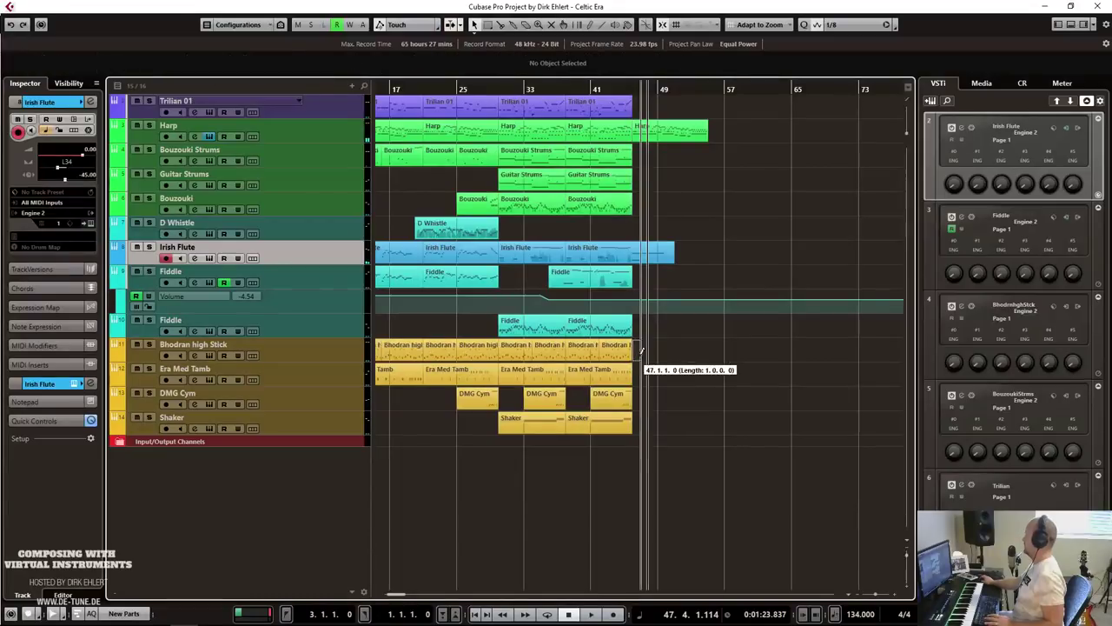
{"action": "double_click", "coordinate": [641, 352]}
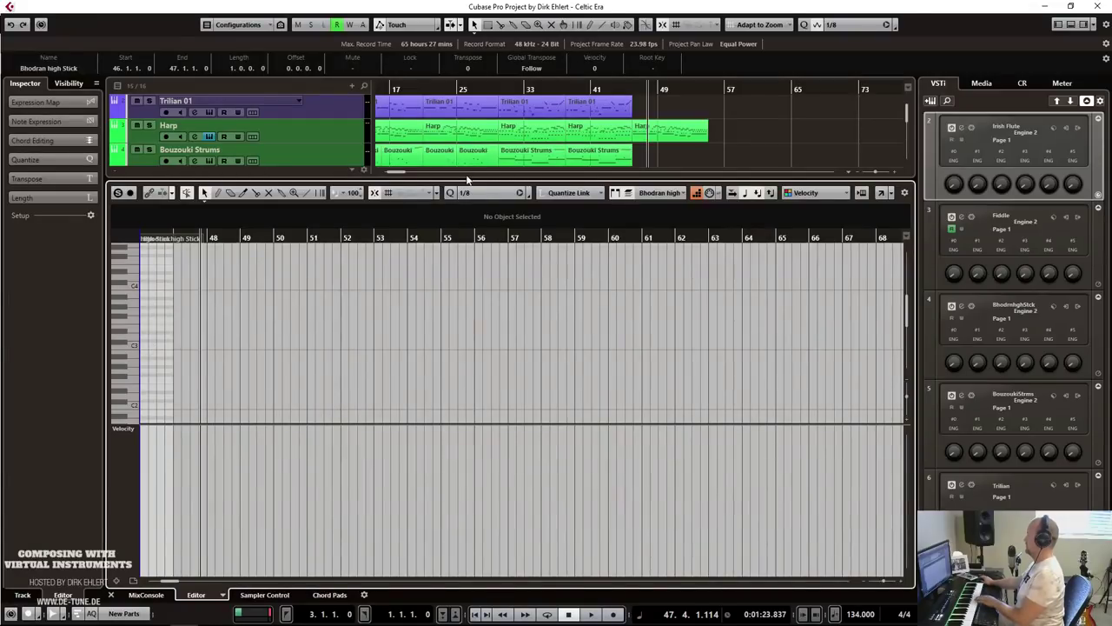
{"action": "left_click_drag", "start_coordinate": [466, 180], "coordinate": [466, 266]}
{"action": "scroll", "coordinate": [474, 200], "scroll_direction": "down", "scroll_amount": 5}
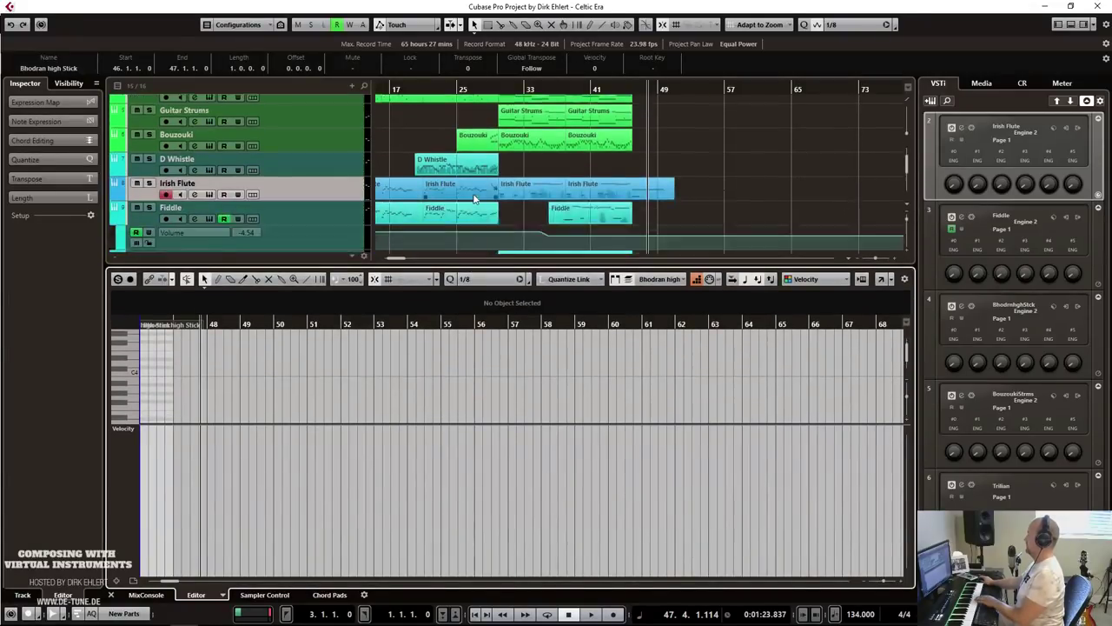
{"action": "left_click", "coordinate": [309, 158]}
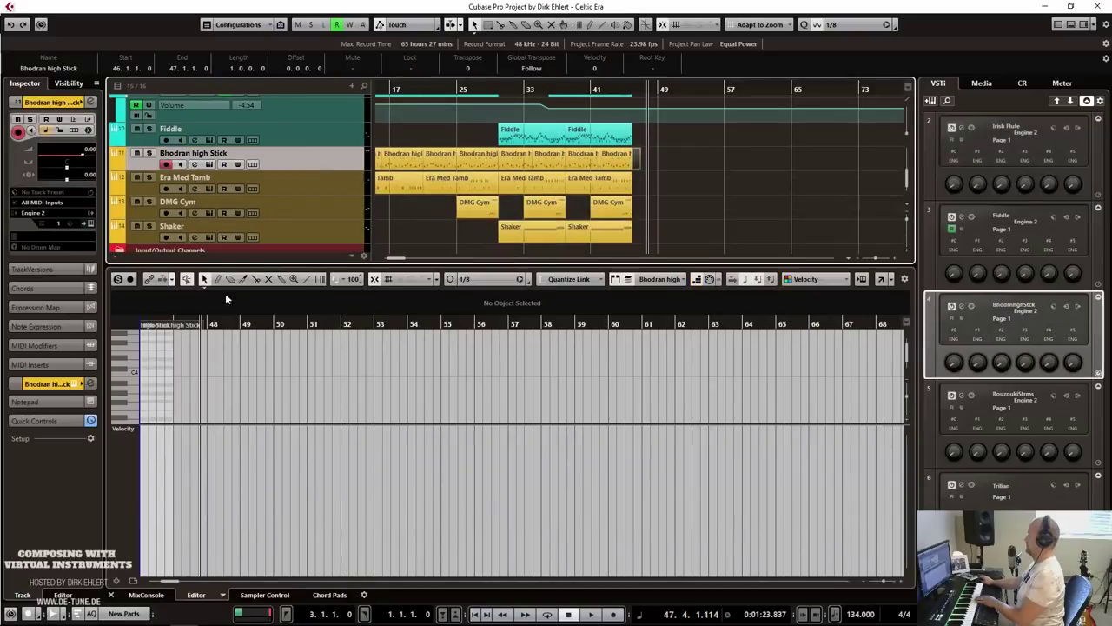
{"action": "left_click", "coordinate": [142, 372]}
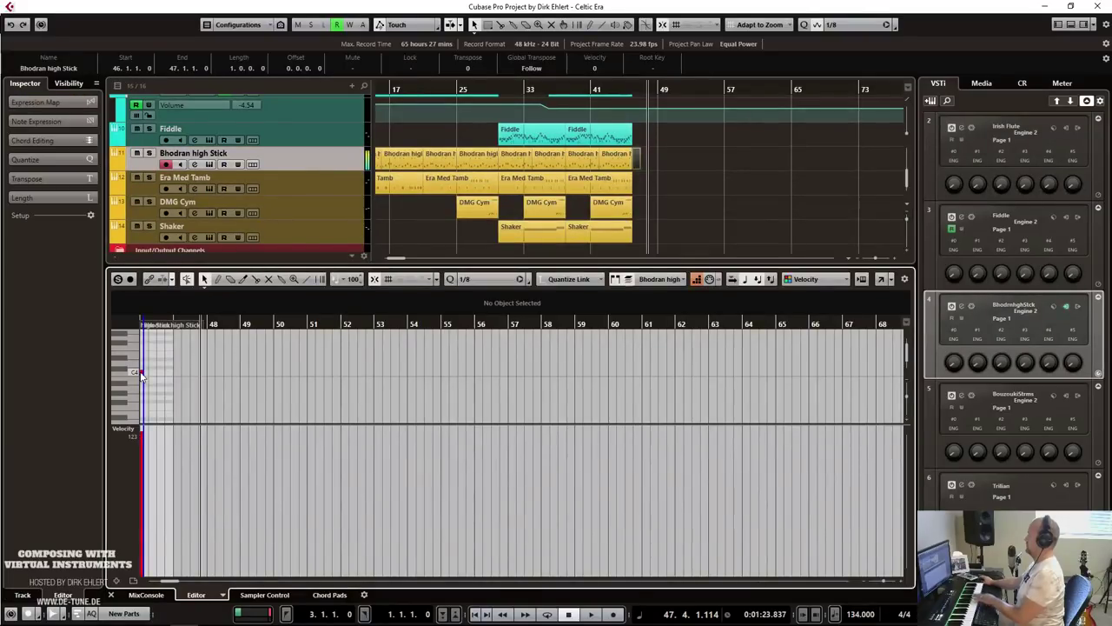
Close the note editor and play back the ending with the new Bhodran hit.
{"action": "key", "text": "ctrl+alt+e"}
{"action": "key", "text": "space"}
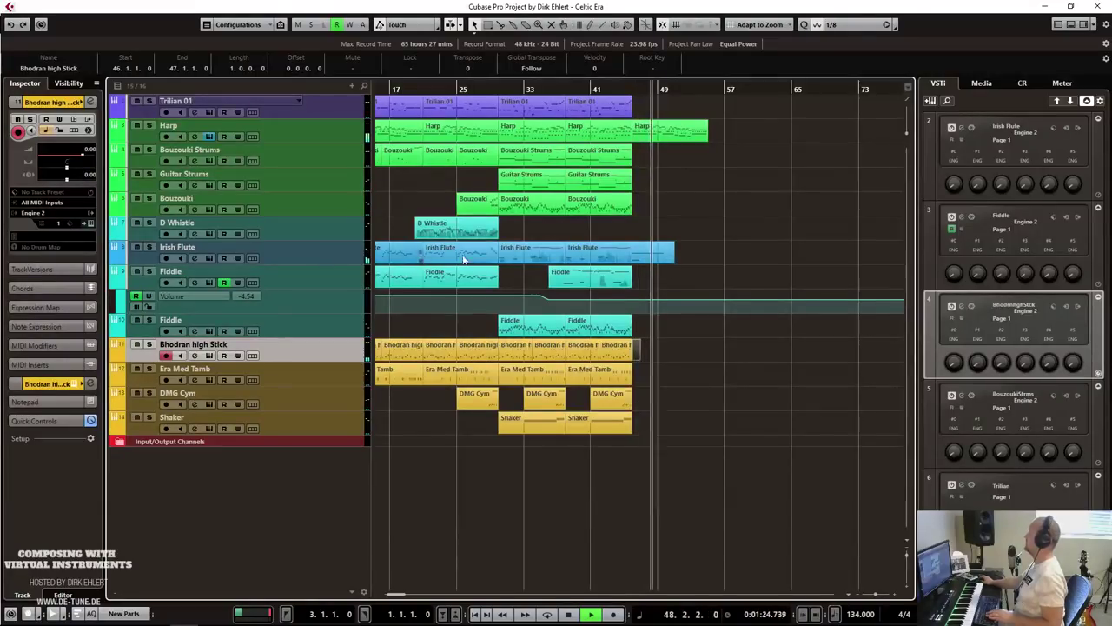
{"action": "key", "text": "space"}
Lower the velocities of all notes in the Harp part at bar 46, tapering toward its end, and play the result.
{"action": "double_click", "coordinate": [670, 130]}
{"action": "key", "text": "ctrl+a"}
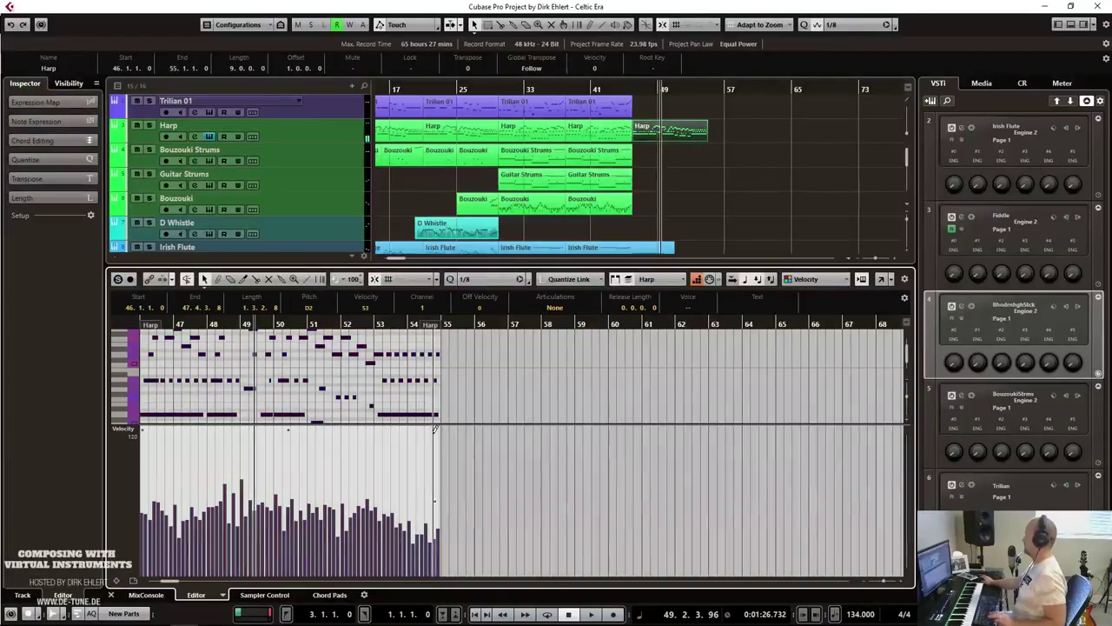
{"action": "mouse_move", "coordinate": [432, 434]}
{"action": "left_mouse_down"}
{"action": "mouse_move", "coordinate": [432, 452]}
{"action": "mouse_move", "coordinate": [430, 439]}
{"action": "left_mouse_up"}
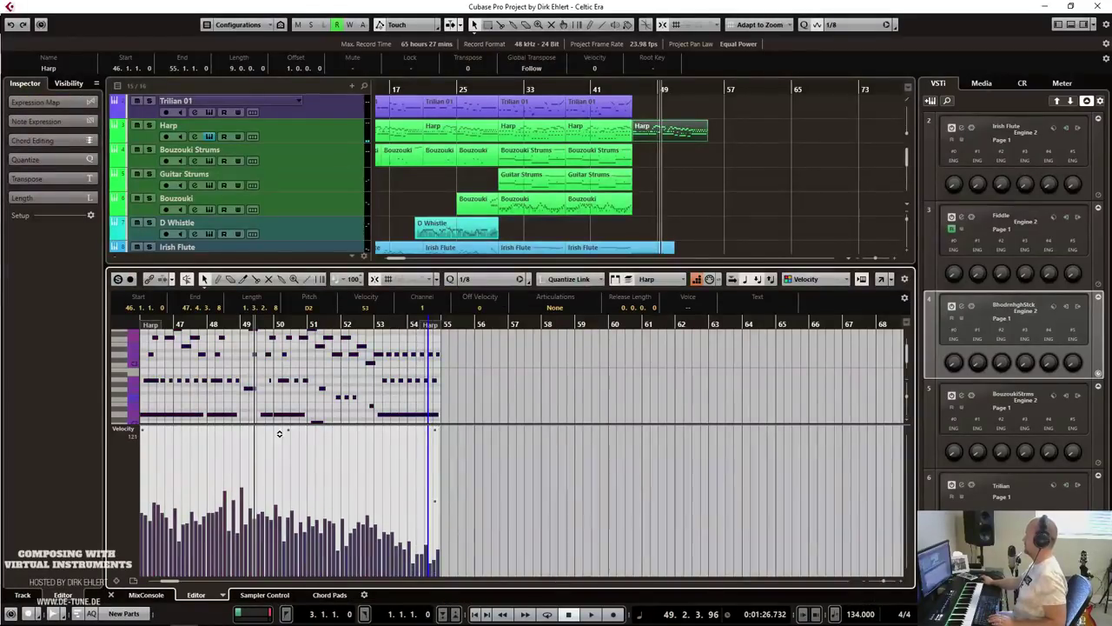
{"action": "left_click_drag", "start_coordinate": [290, 429], "coordinate": [291, 485]}
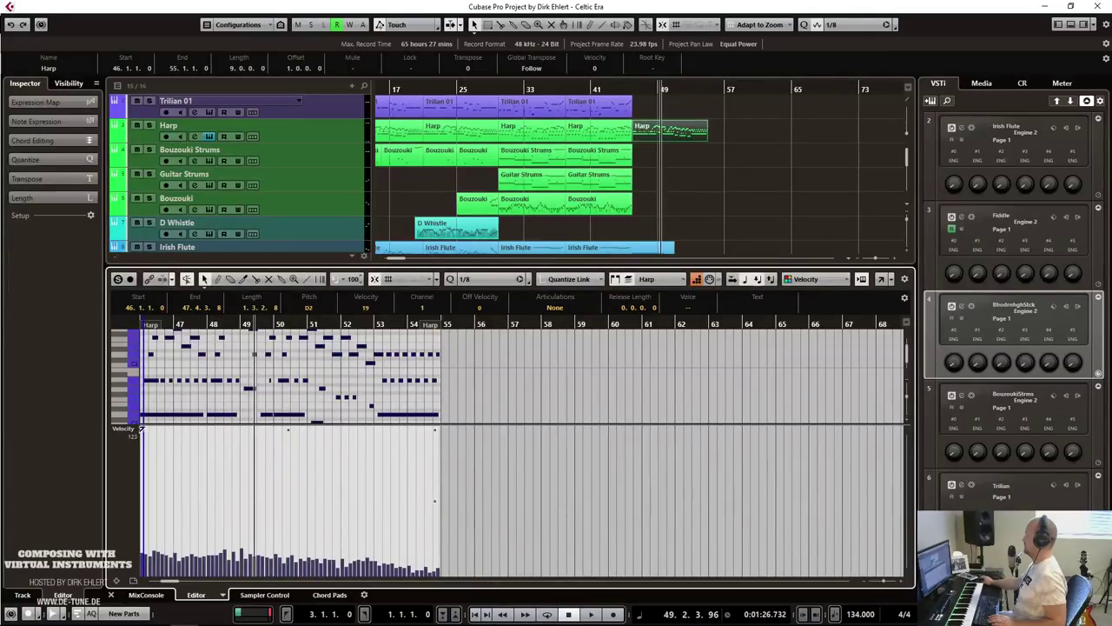
{"action": "left_click_drag", "start_coordinate": [141, 429], "coordinate": [143, 417]}
{"action": "key", "text": "Return"}
{"action": "key", "text": "space"}
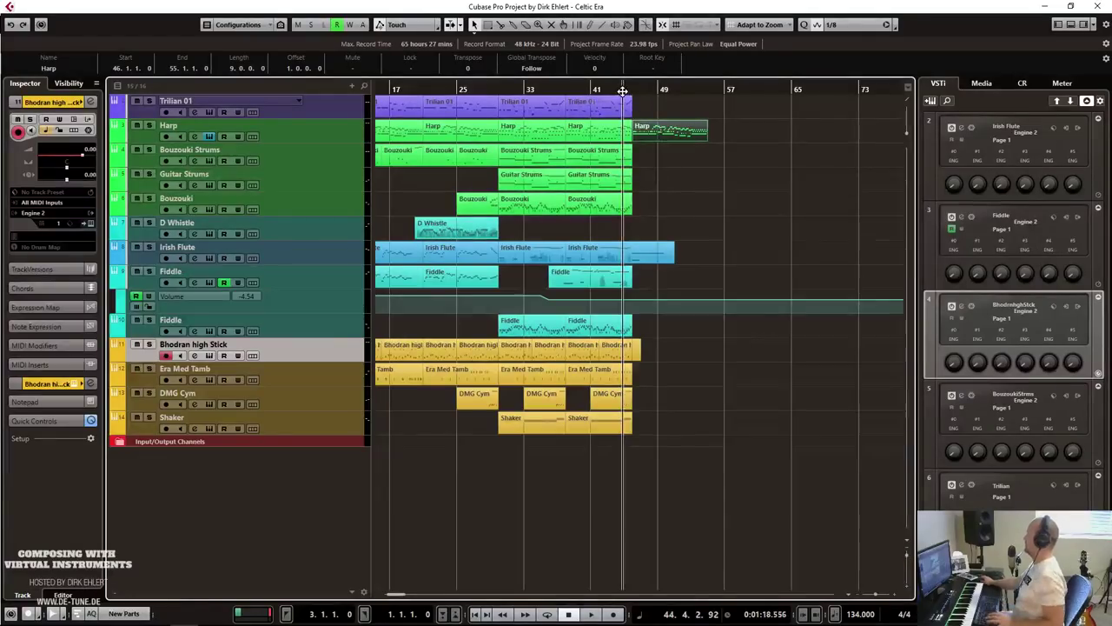
Automate a Harp volume fade from bar 46 down to -11.5 at bar 55, and hide the automation lane.
{"action": "left_click", "coordinate": [115, 145]}
{"action": "left_click", "coordinate": [136, 150]}
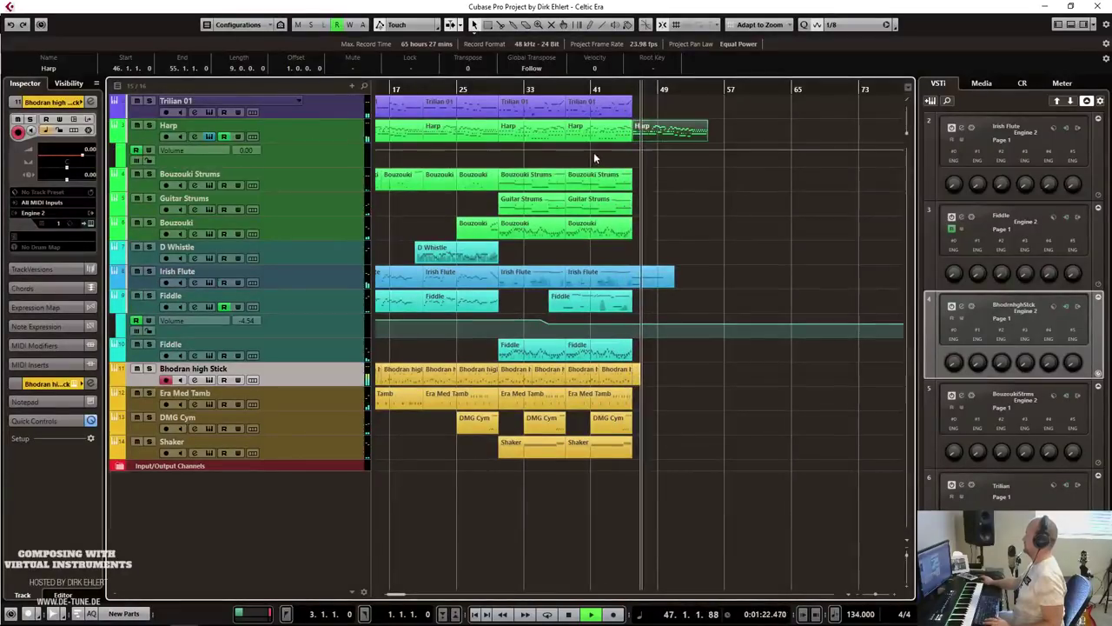
{"action": "mouse_move", "coordinate": [637, 146]}
{"action": "left_mouse_down"}
{"action": "mouse_move", "coordinate": [706, 146]}
{"action": "mouse_move", "coordinate": [706, 165]}
{"action": "left_mouse_up"}
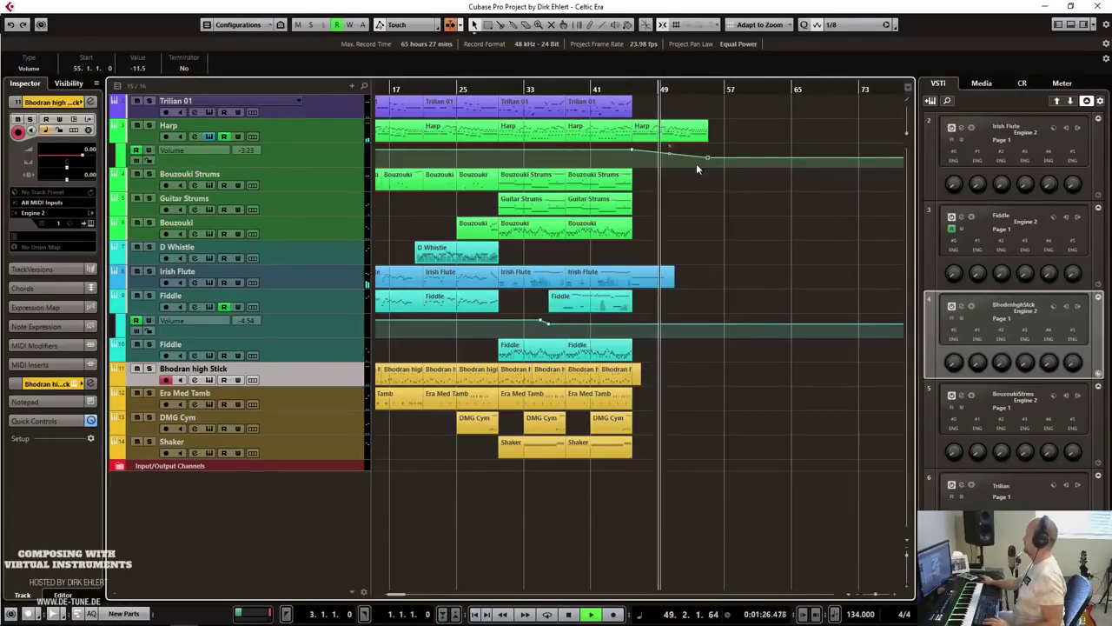
{"action": "left_click", "coordinate": [121, 144]}
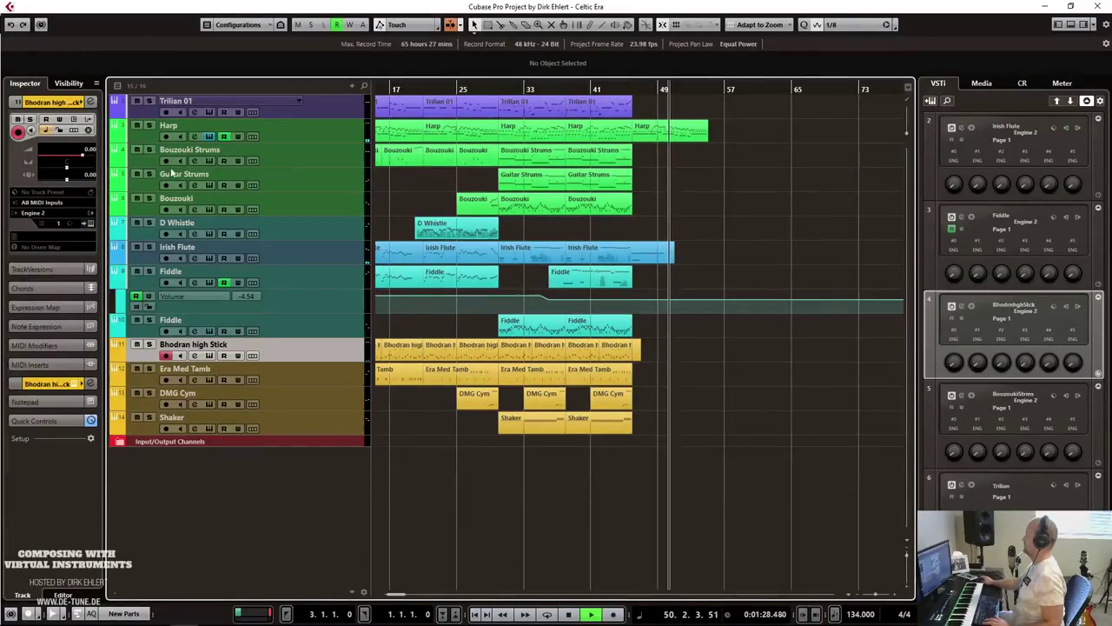
Record a Trilian 01 bass ending from bar 46 to bar 51 and glue it to the preceding part.
{"action": "left_click", "coordinate": [315, 107]}
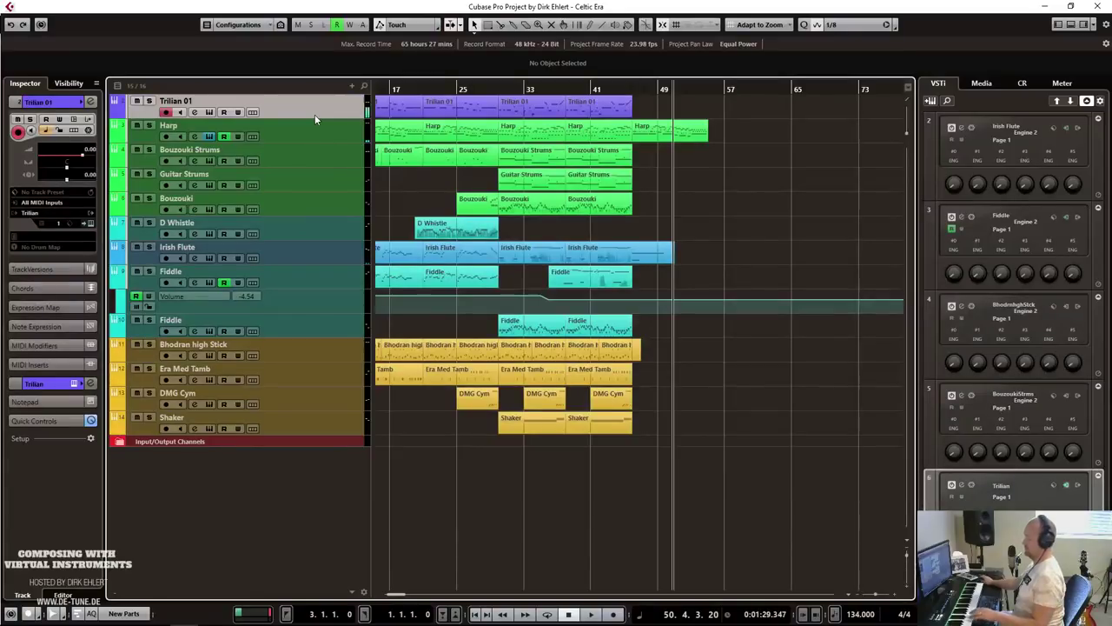
{"action": "left_click", "coordinate": [631, 89]}
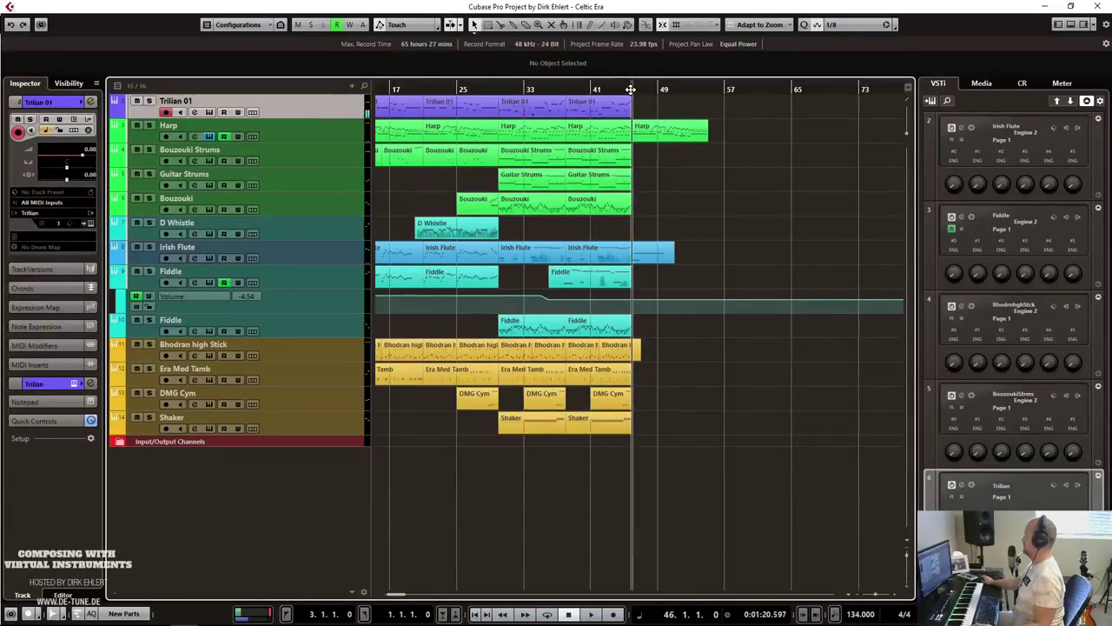
{"action": "key", "text": "KP_Multiply"}
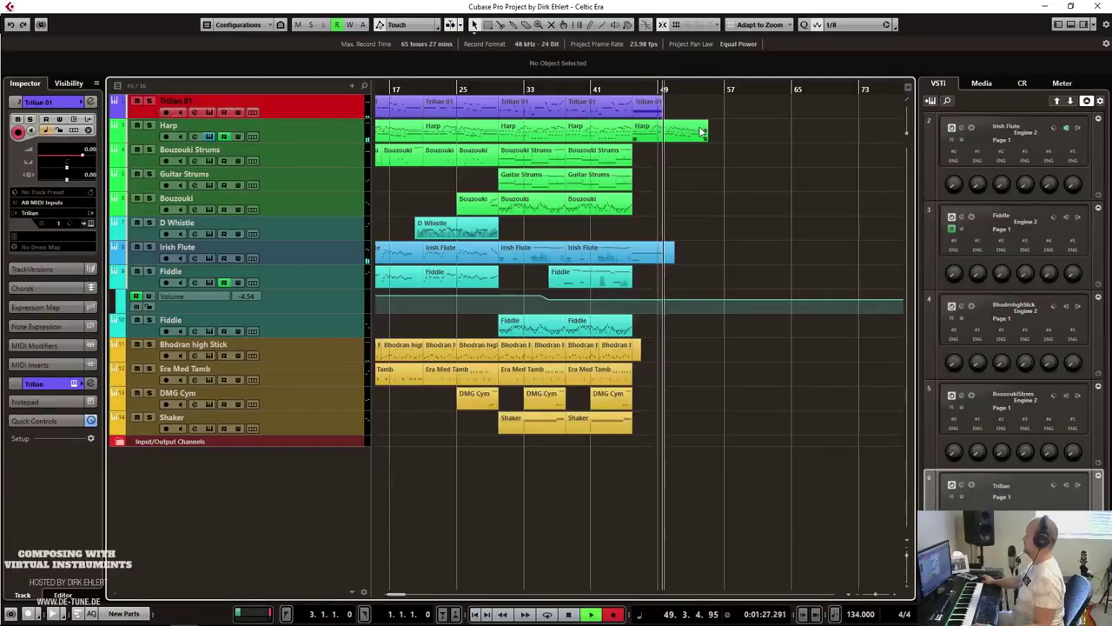
{"action": "key", "text": "space"}
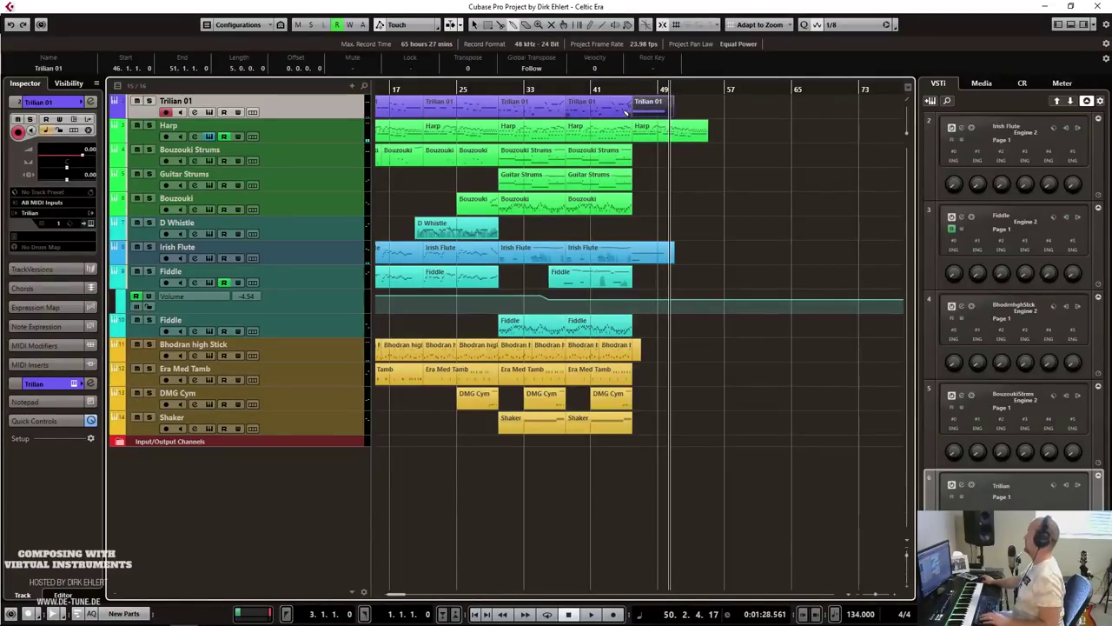
{"action": "left_click", "coordinate": [687, 151]}
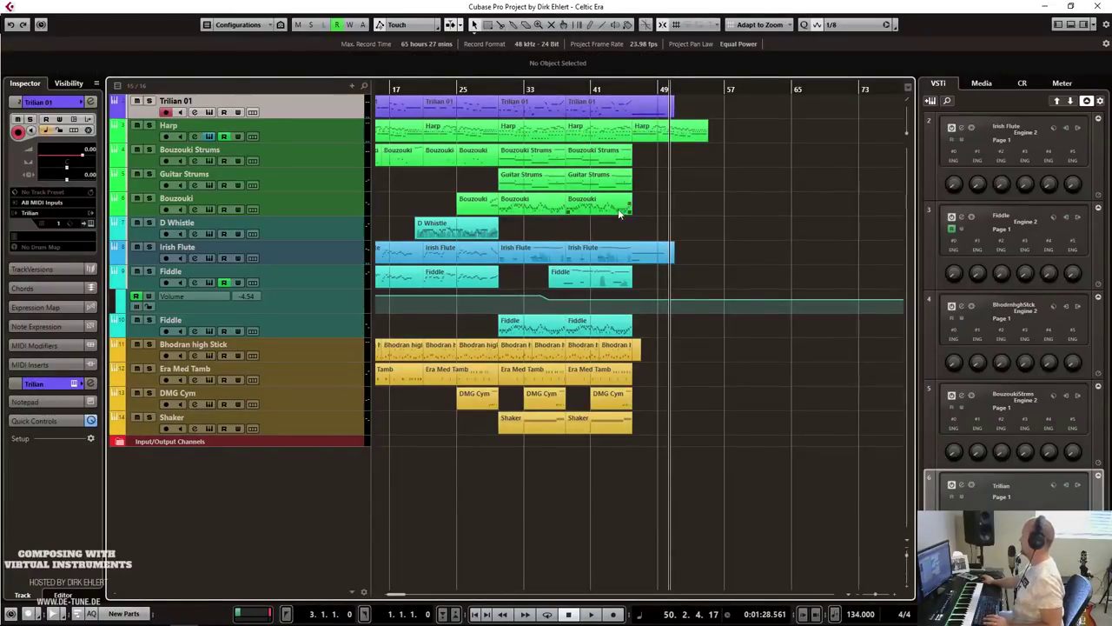
Record a Bouzouki part over the ending from bar 45 to bar 56.
{"action": "left_click", "coordinate": [319, 212]}
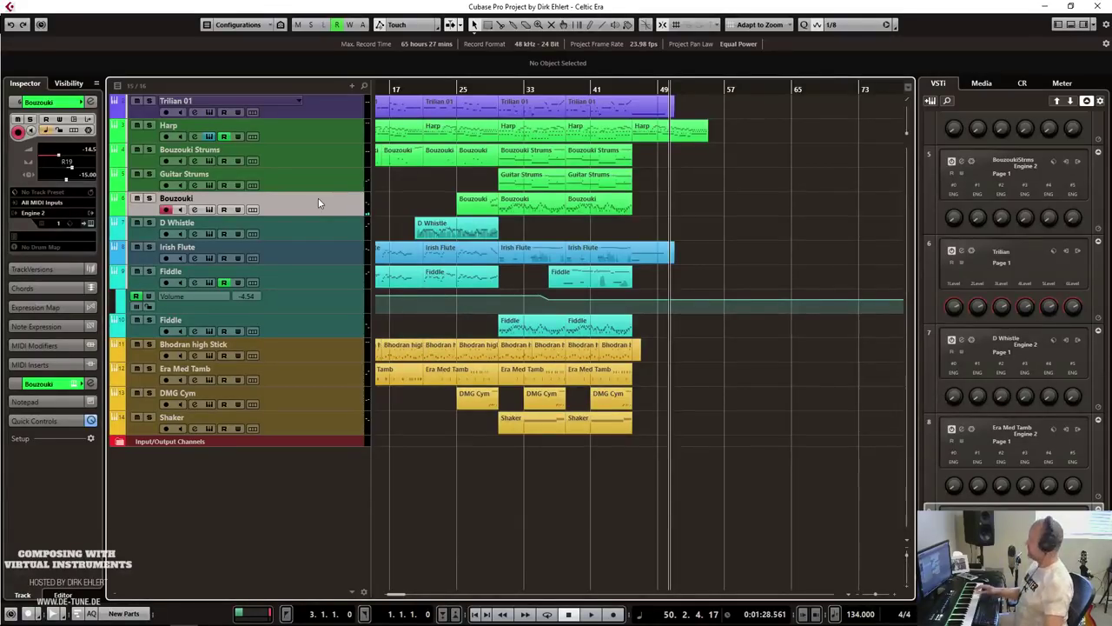
{"action": "left_click", "coordinate": [626, 89]}
{"action": "key", "text": "KP_Multiply"}
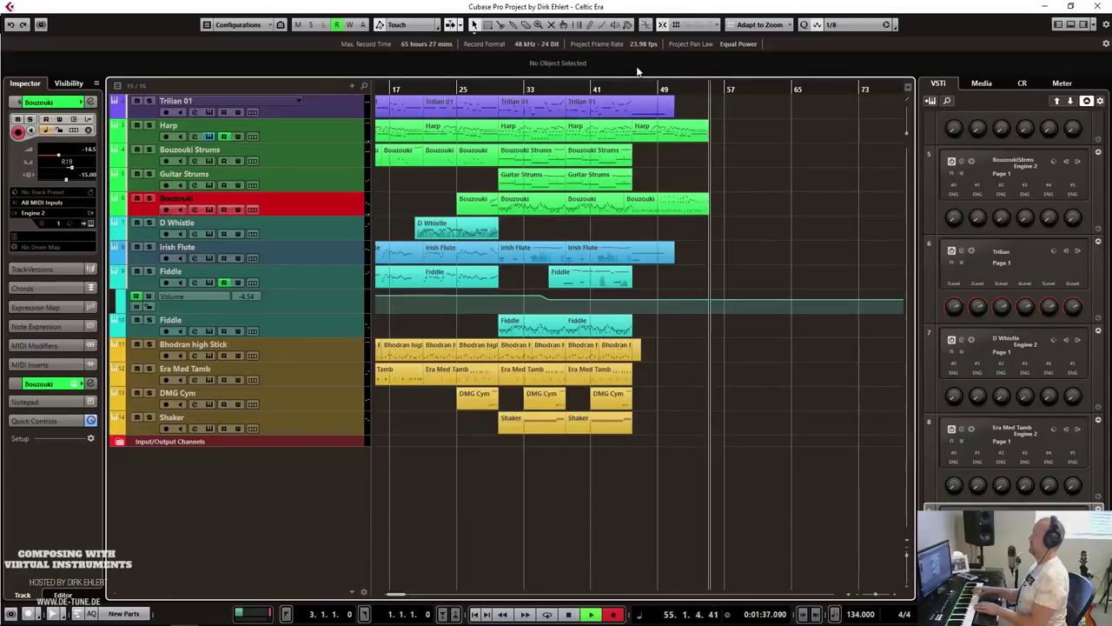
{"action": "key", "text": "space"}
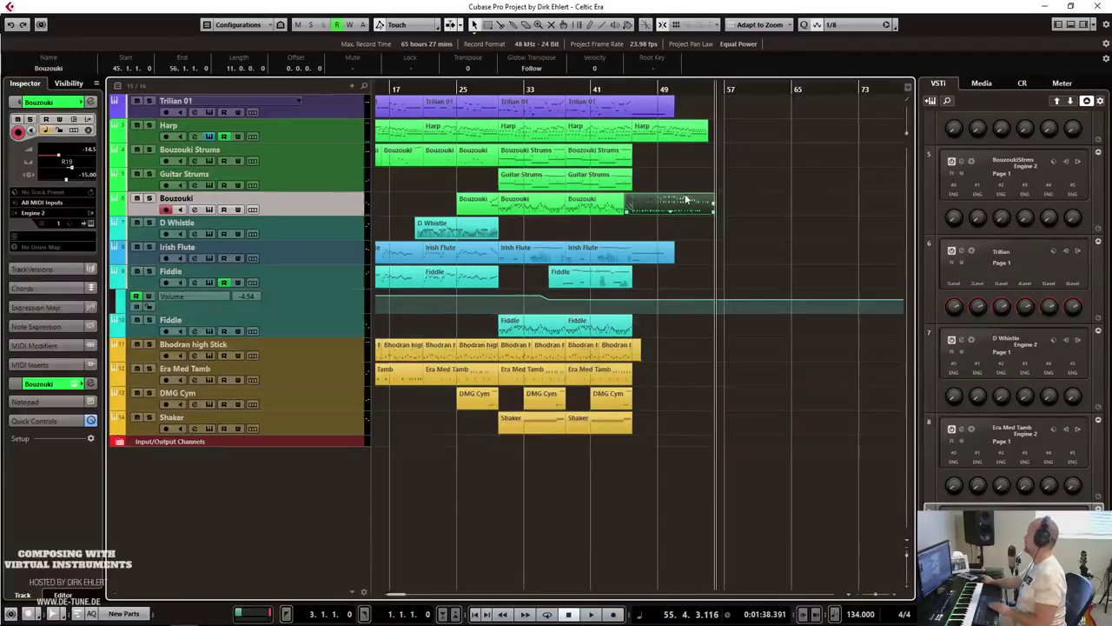
Trim the start of the recorded Bouzouki part to 45.4.3 and play it from bar 46.
{"action": "double_click", "coordinate": [683, 202]}
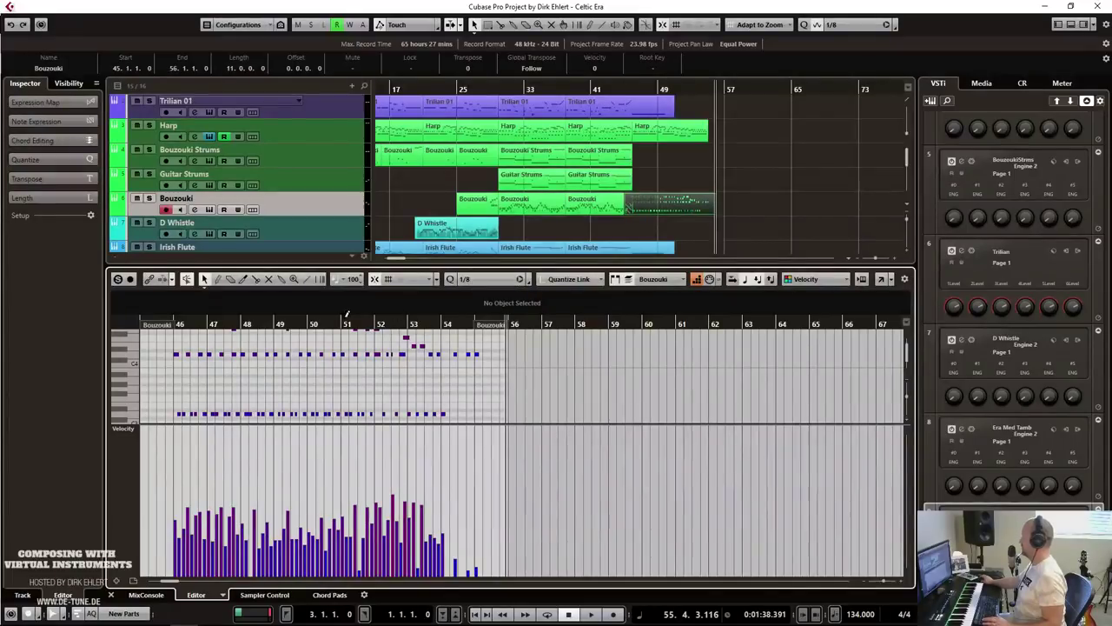
{"action": "left_click", "coordinate": [178, 324]}
{"action": "key", "text": "space"}
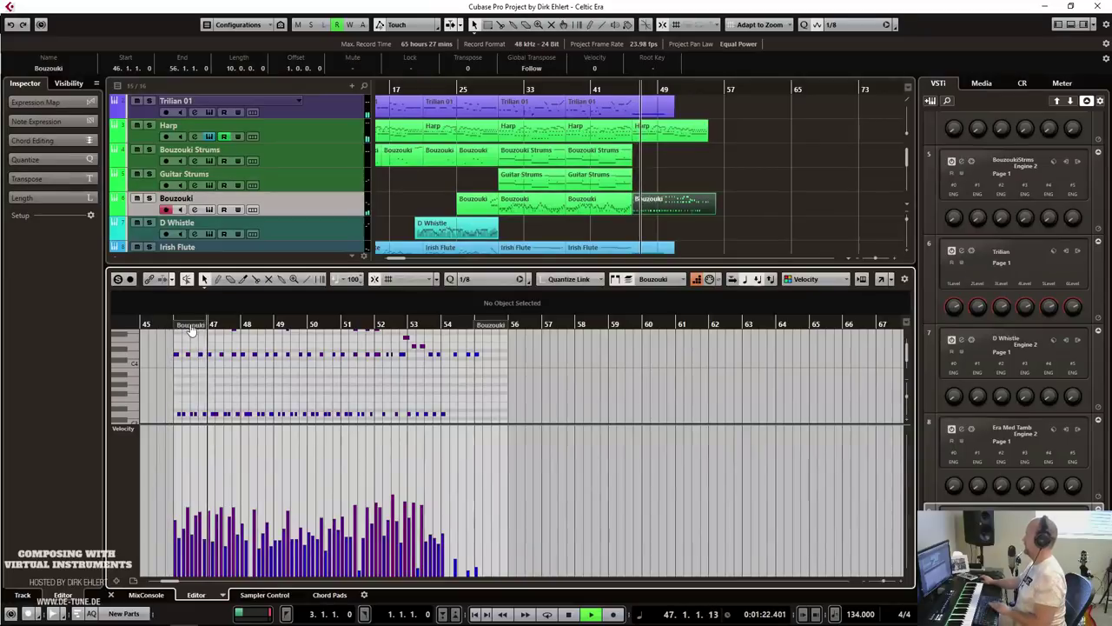
{"action": "key", "text": "ctrl+e"}
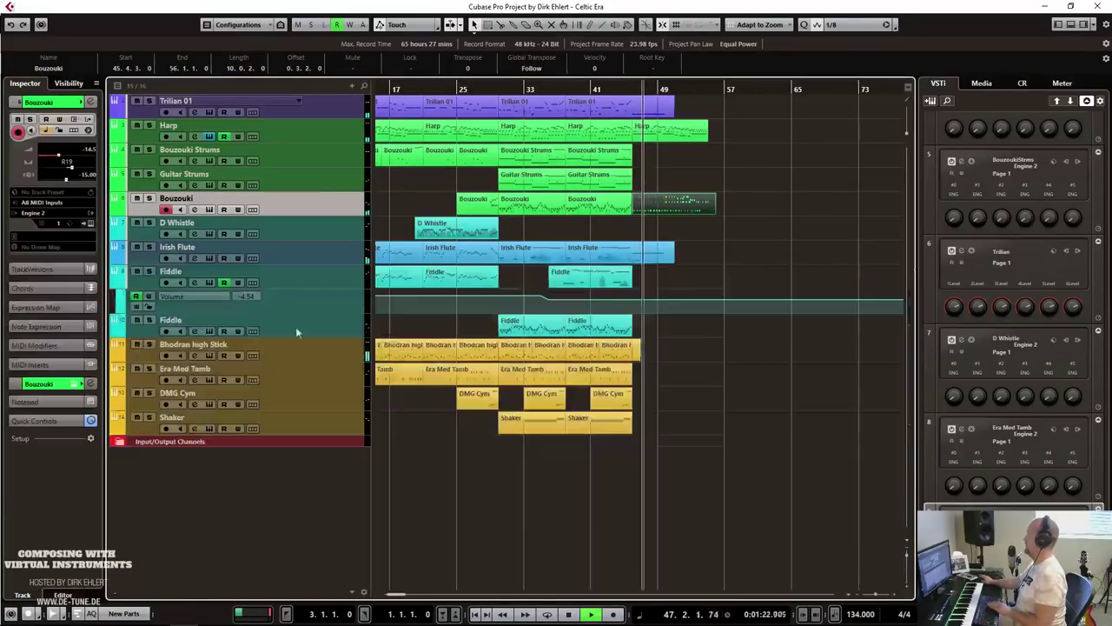
Automate a Bouzouki volume fade from bar 46 down to -39.4 at bar 56, and set the right locator just after it.
{"action": "left_click", "coordinate": [135, 219]}
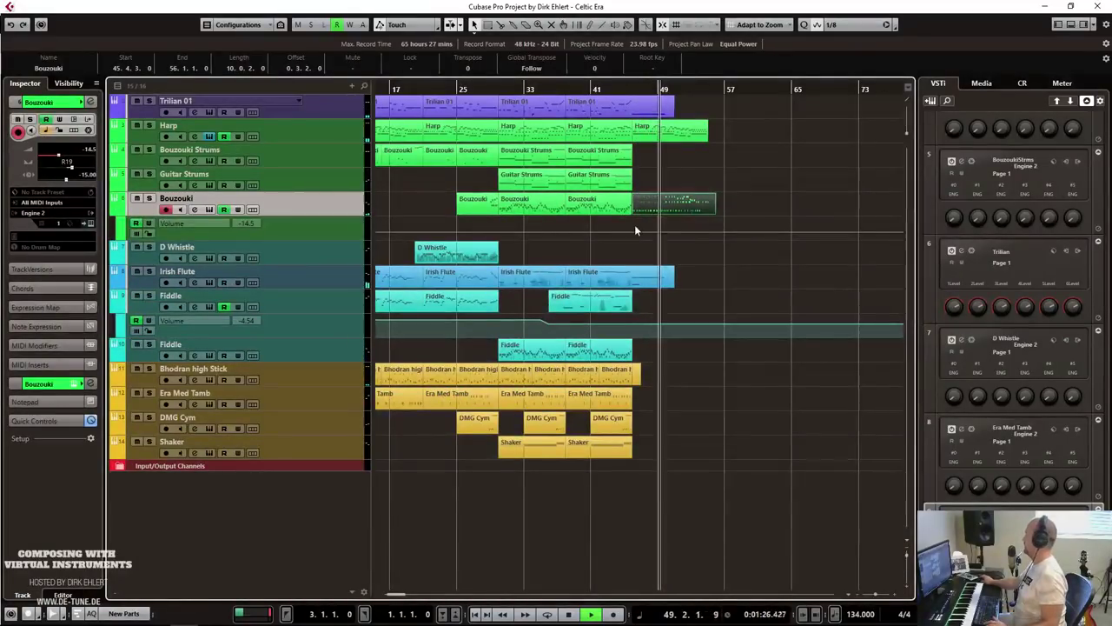
{"action": "left_click_drag", "start_coordinate": [635, 230], "coordinate": [715, 236]}
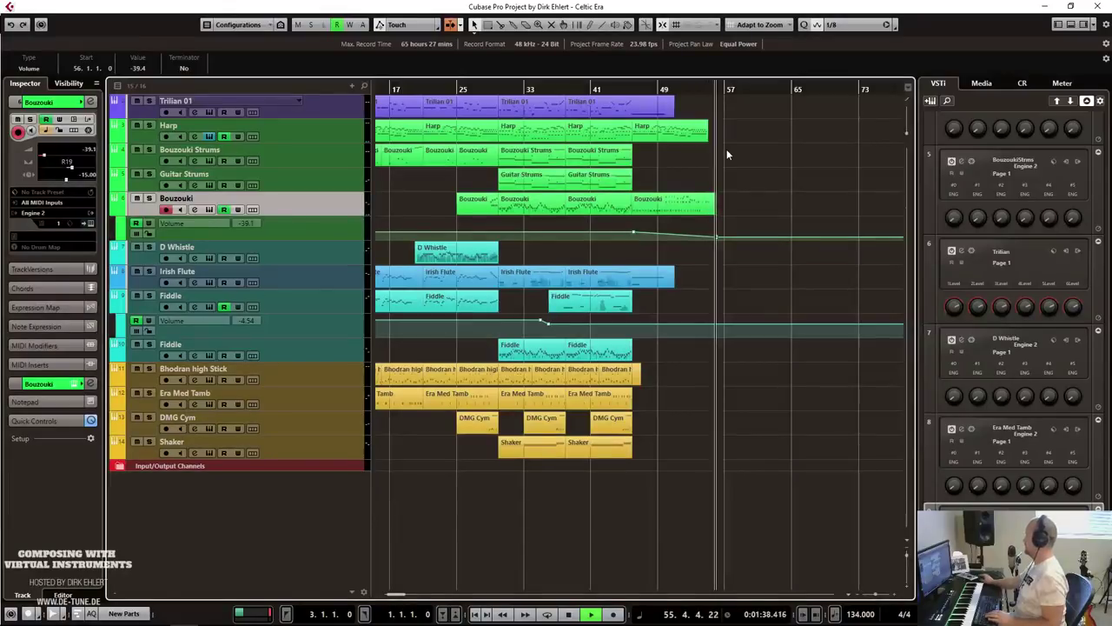
{"action": "key", "text": "space"}
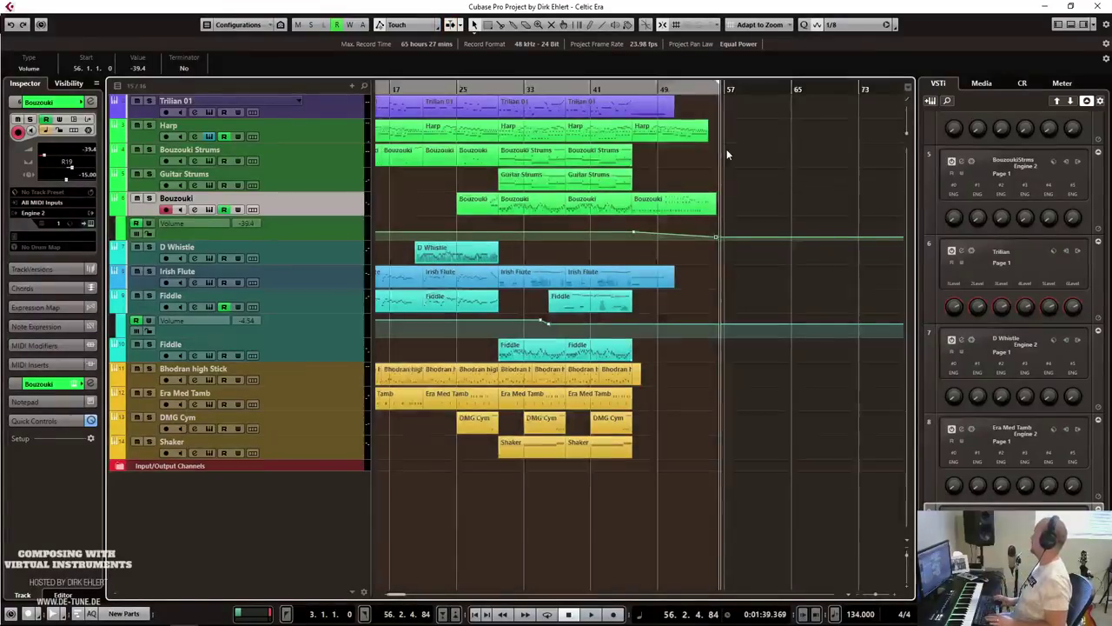
Duplicate the Harp track and delete all the parts from the copy.
{"action": "key", "text": "KP_1"}
{"action": "key", "text": "g"}
{"action": "key", "text": "g"}
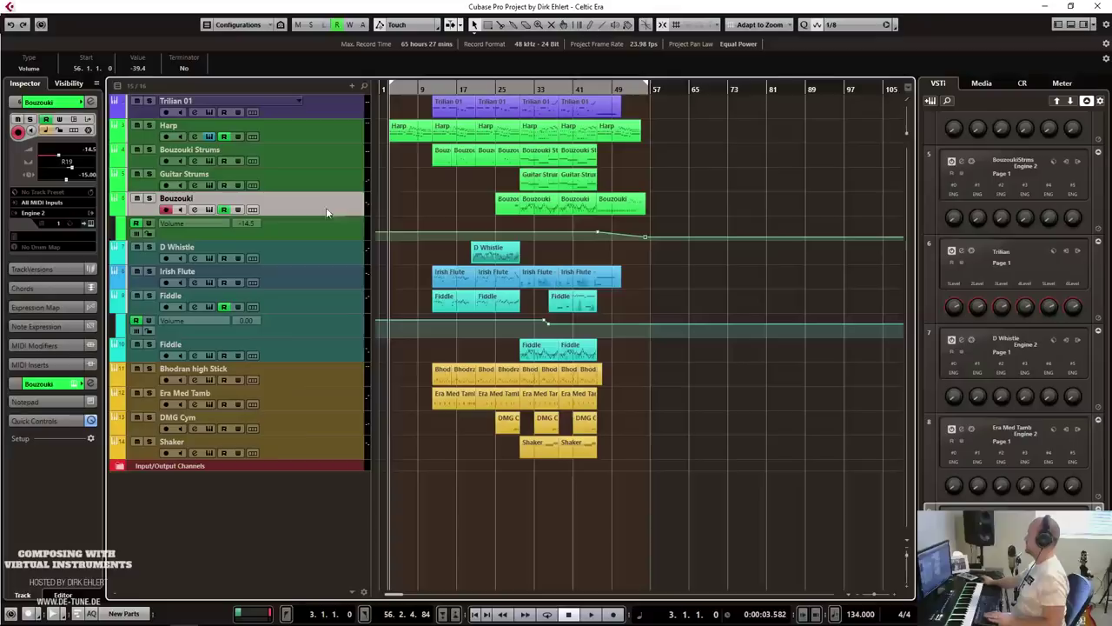
{"action": "right_click", "coordinate": [297, 106]}
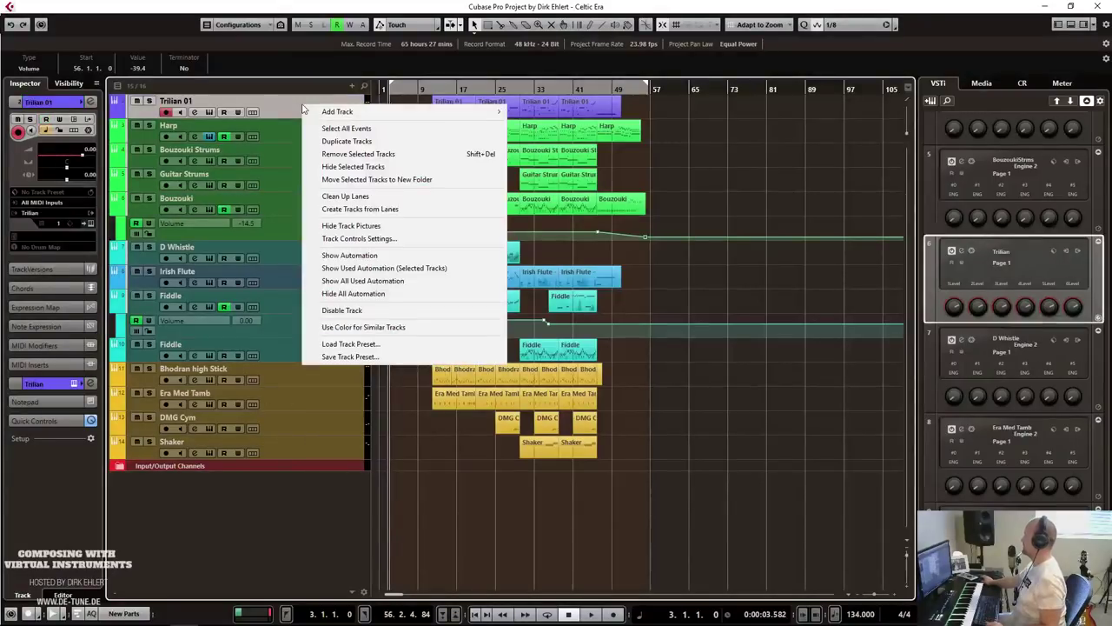
{"action": "left_click", "coordinate": [242, 123]}
{"action": "right_click", "coordinate": [239, 122]}
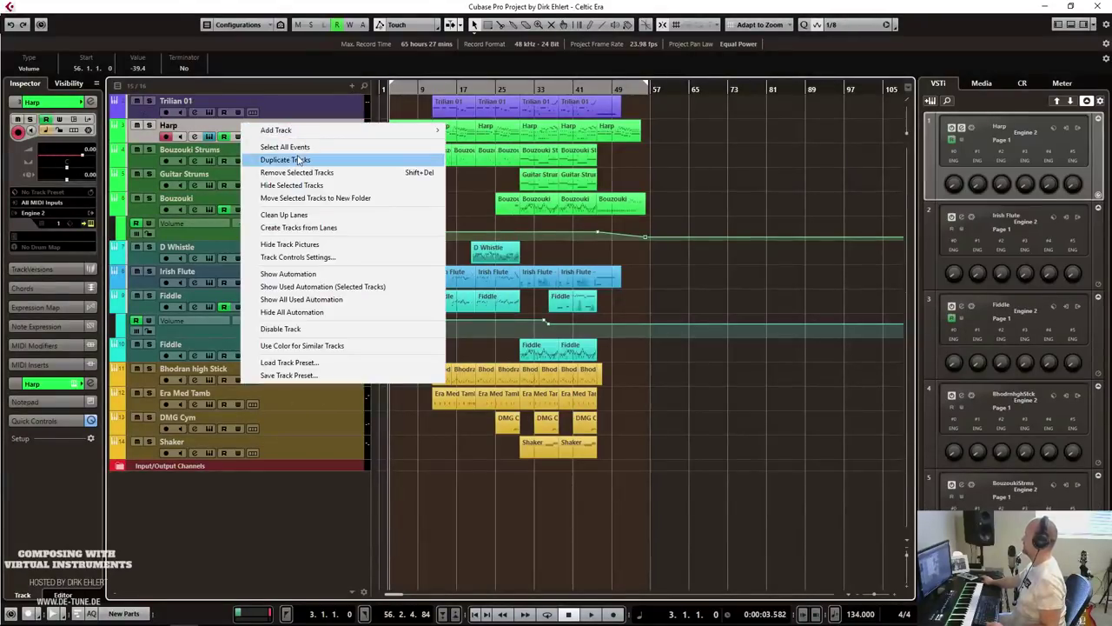
{"action": "left_click", "coordinate": [617, 137]}
{"action": "key", "text": "shift+d"}
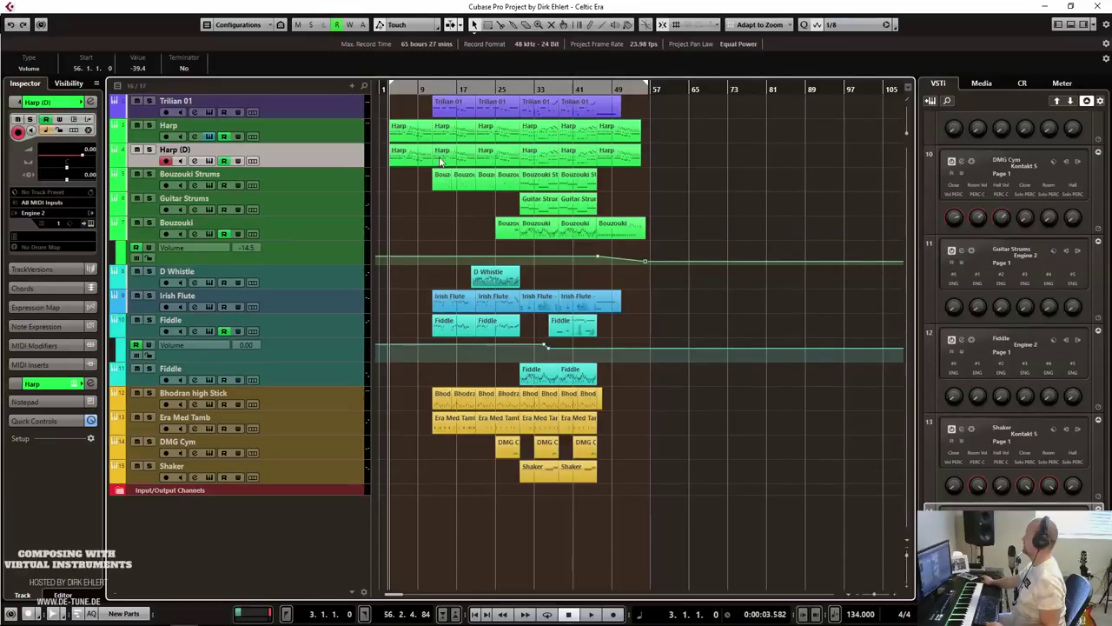
{"action": "left_click_drag", "start_coordinate": [474, 161], "coordinate": [388, 164]}
{"action": "key", "text": "Delete"}
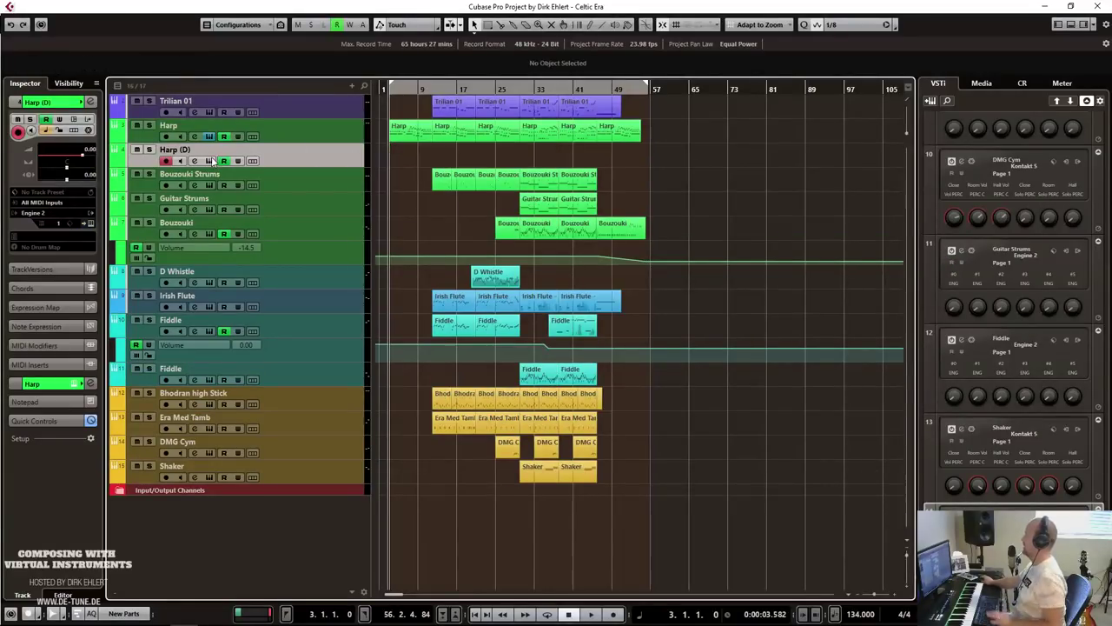
Rename the duplicated Harp track as Soundscape.
{"action": "double_click", "coordinate": [207, 149]}
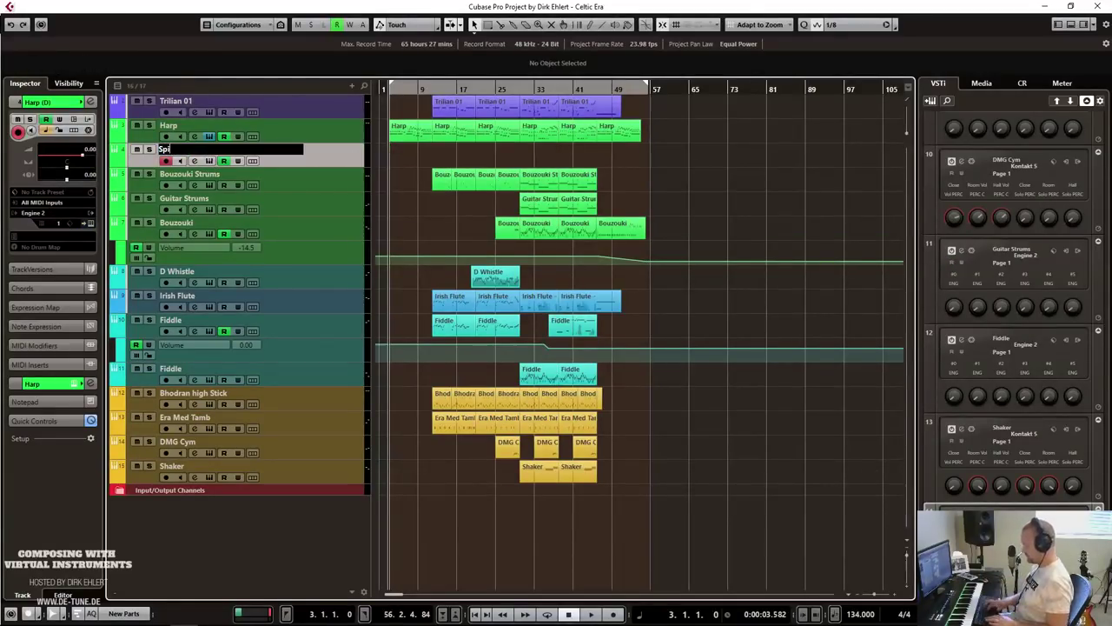
{"action": "type", "text": "Soundsca"}
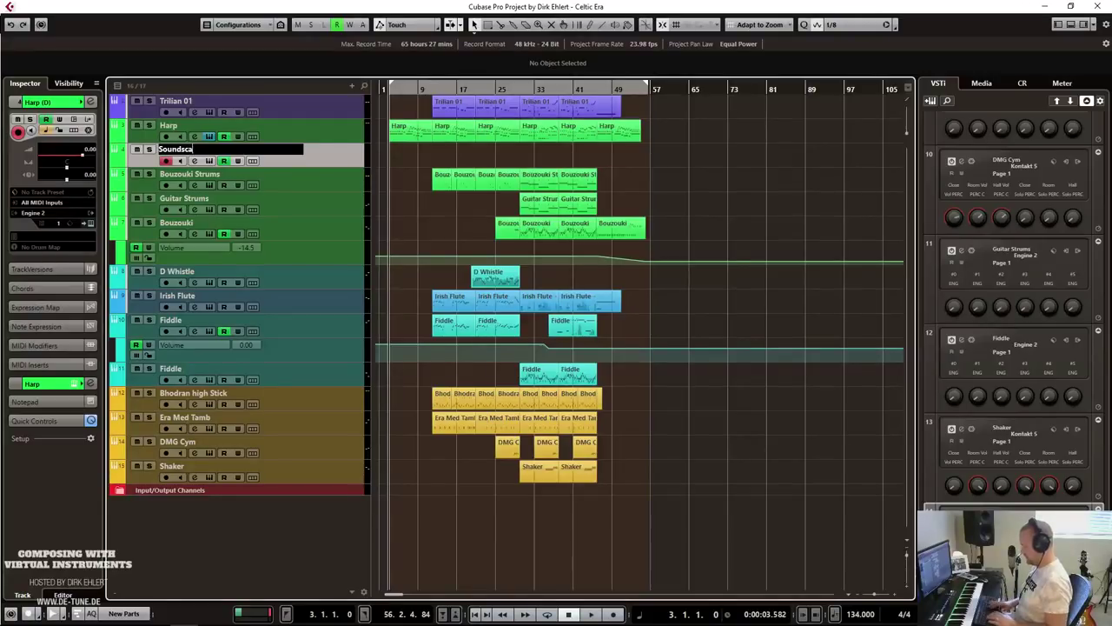
{"action": "type", "text": "pe"}
{"action": "key", "text": "Return"}
Move the Soundscape track above the Harp track and colour it purple.
{"action": "left_click_drag", "start_coordinate": [323, 153], "coordinate": [317, 128]}
{"action": "left_click", "coordinate": [88, 101]}
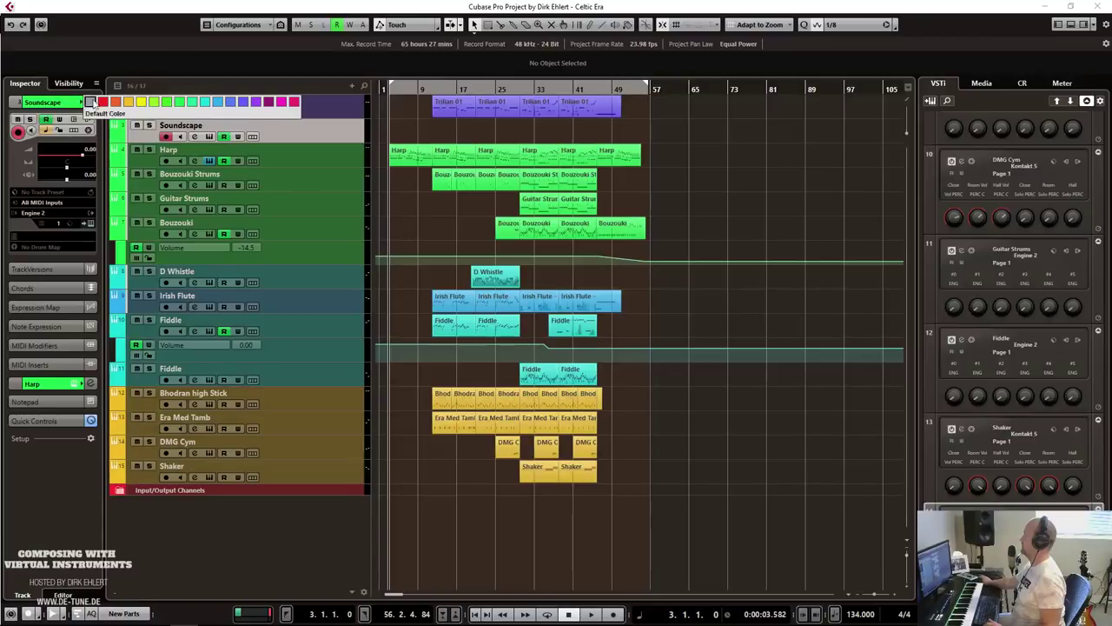
{"action": "left_click", "coordinate": [269, 102]}
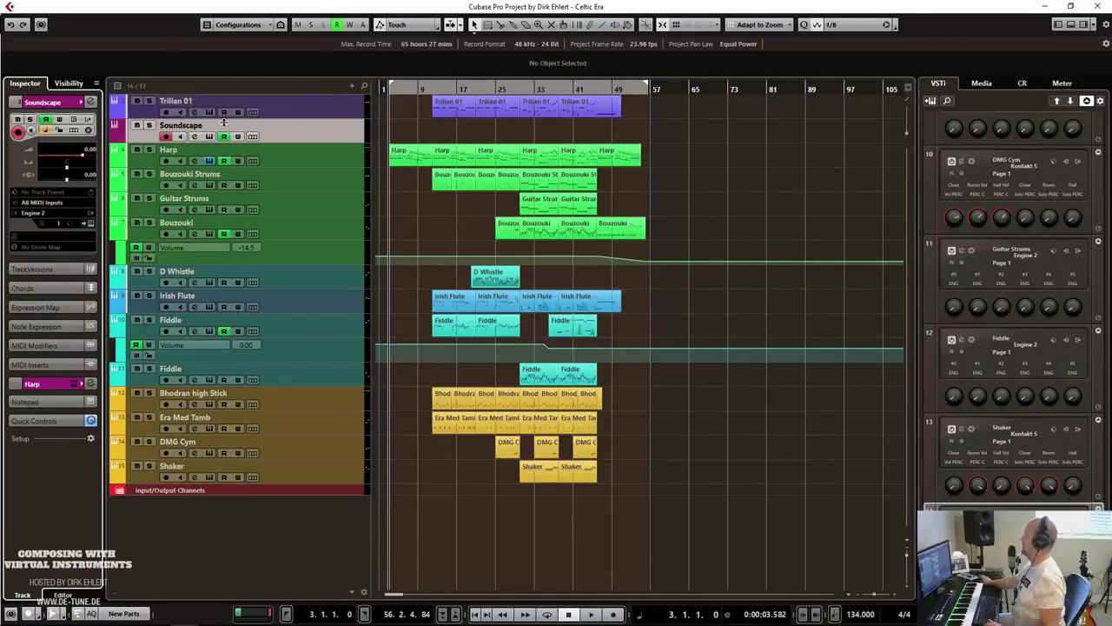
Load the Celtic Era soundscape Celtic Winds IV in the Soundscape track's Engine instrument.
{"action": "left_click", "coordinate": [92, 224]}
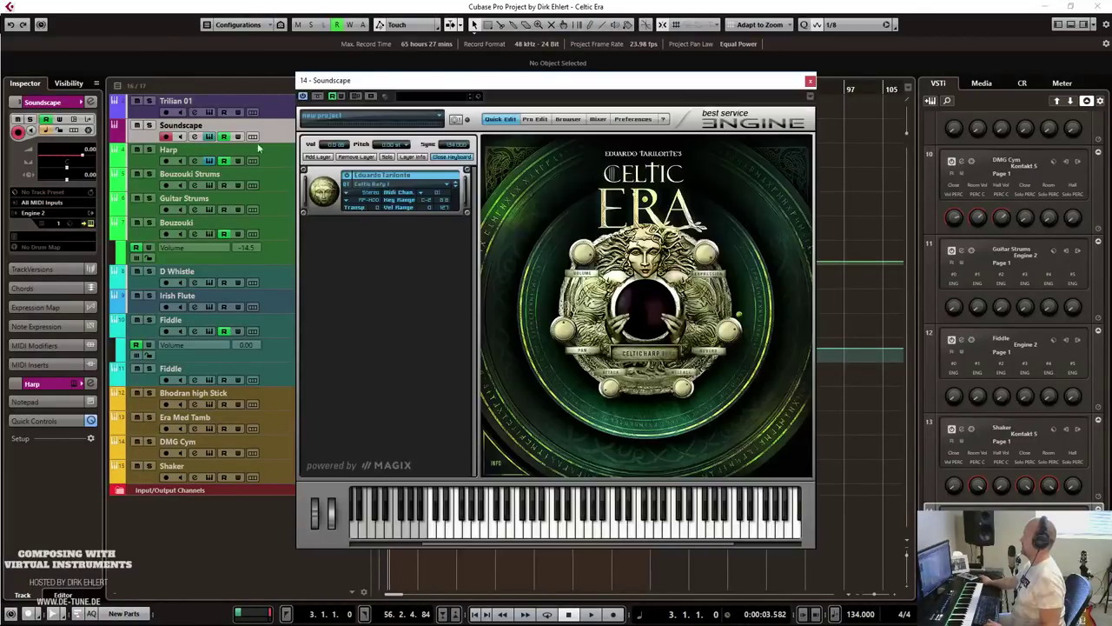
{"action": "left_click", "coordinate": [381, 185]}
{"action": "mouse_move", "coordinate": [477, 151]}
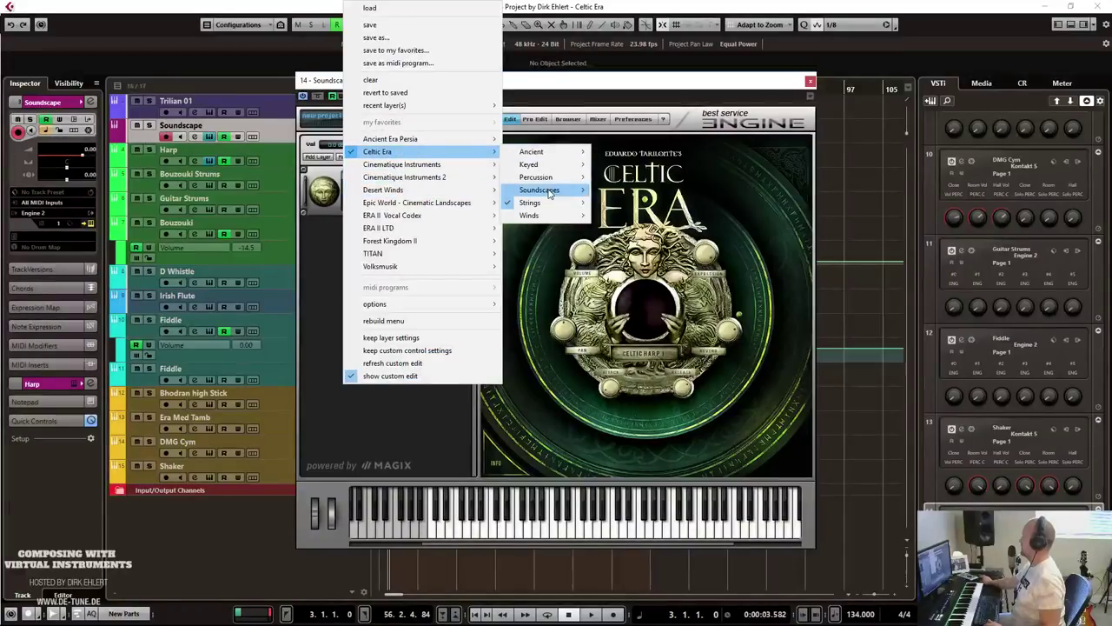
{"action": "mouse_move", "coordinate": [549, 192]}
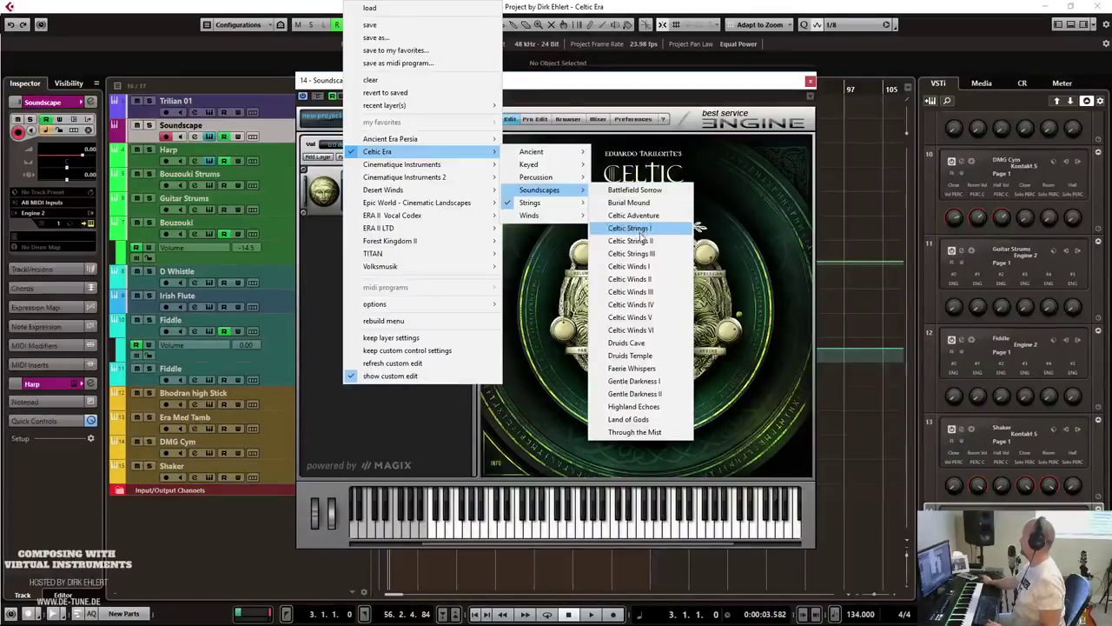
{"action": "left_click", "coordinate": [641, 306]}
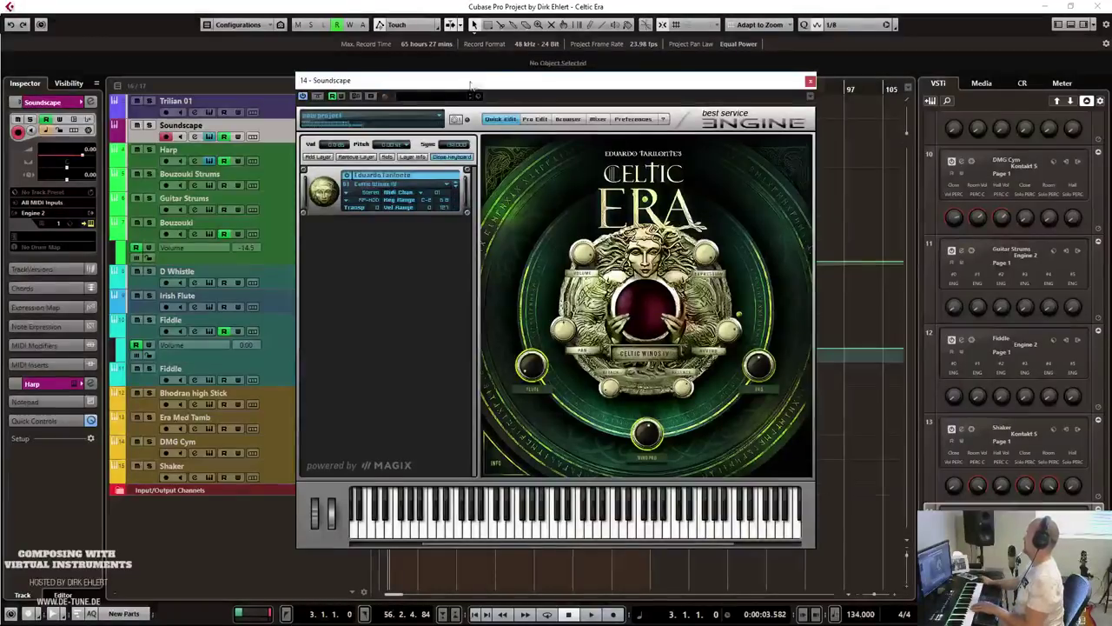
Close the instrument window and capture a performance on the Soundscape track from bar 3 to bar 21.
{"action": "key", "text": "Escape"}
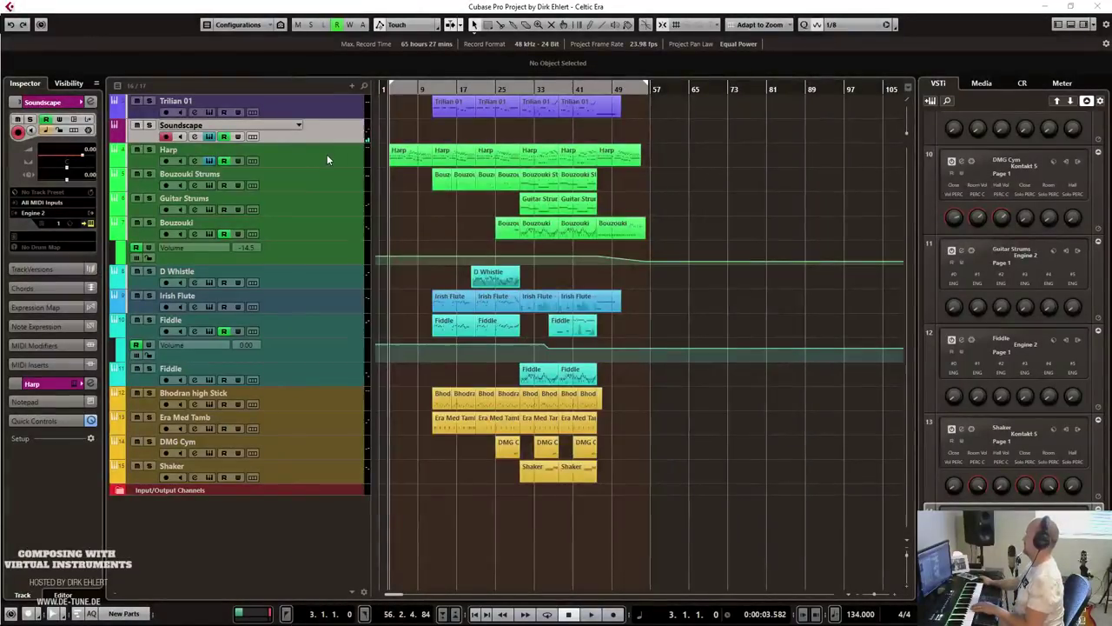
{"action": "key", "text": "space"}
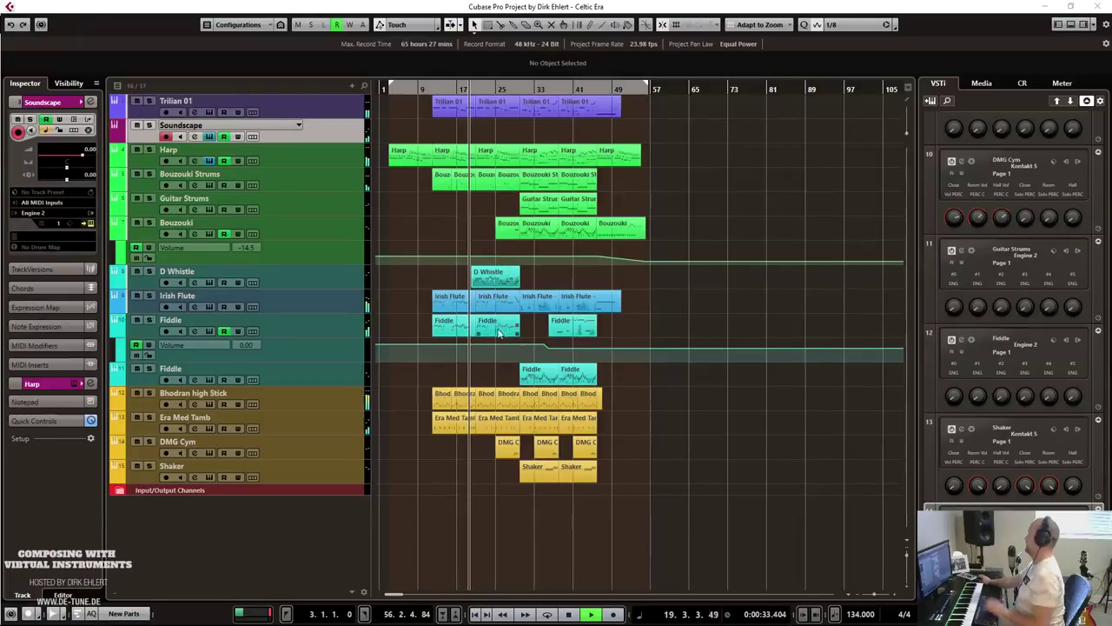
{"action": "key", "text": "space"}
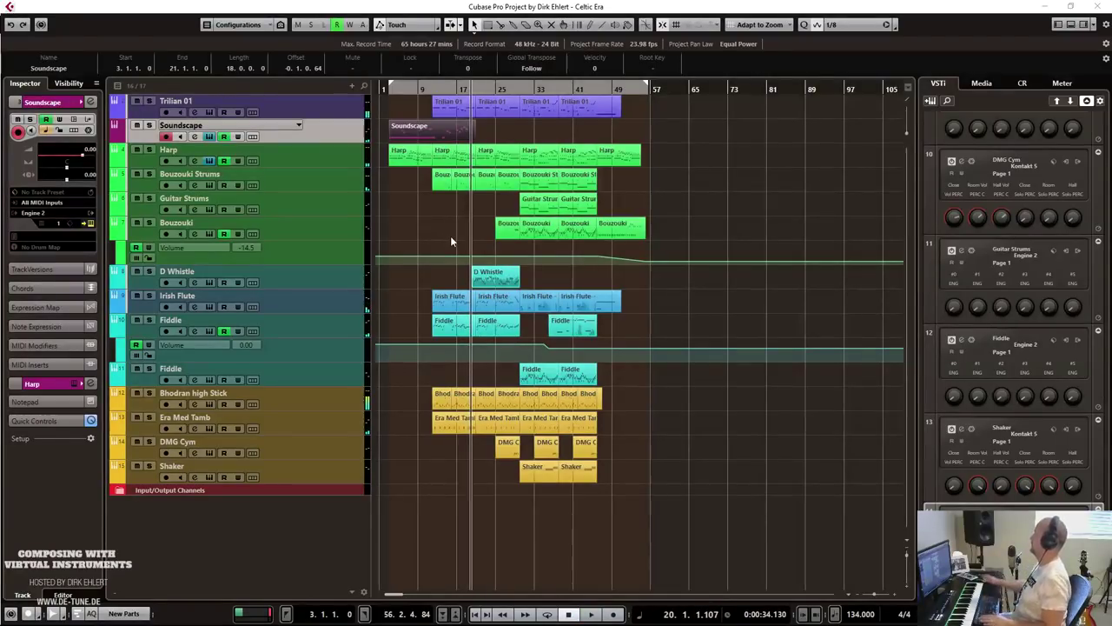
Quantize the notes of the captured Soundscape part to 1/8.
{"action": "key", "text": "ctrl+e"}
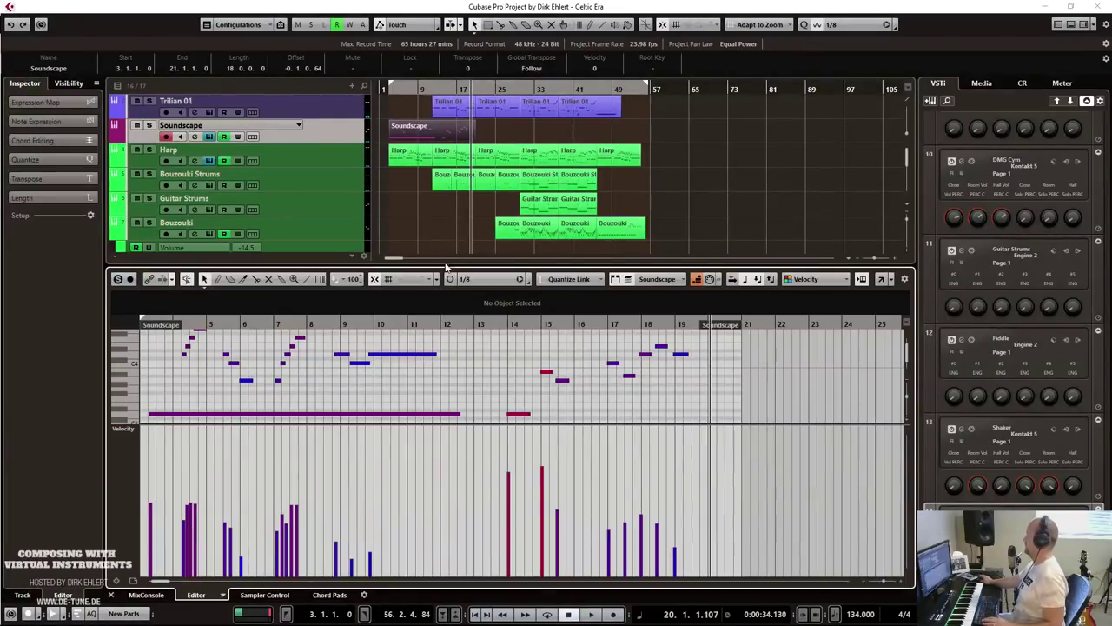
{"action": "key", "text": "q"}
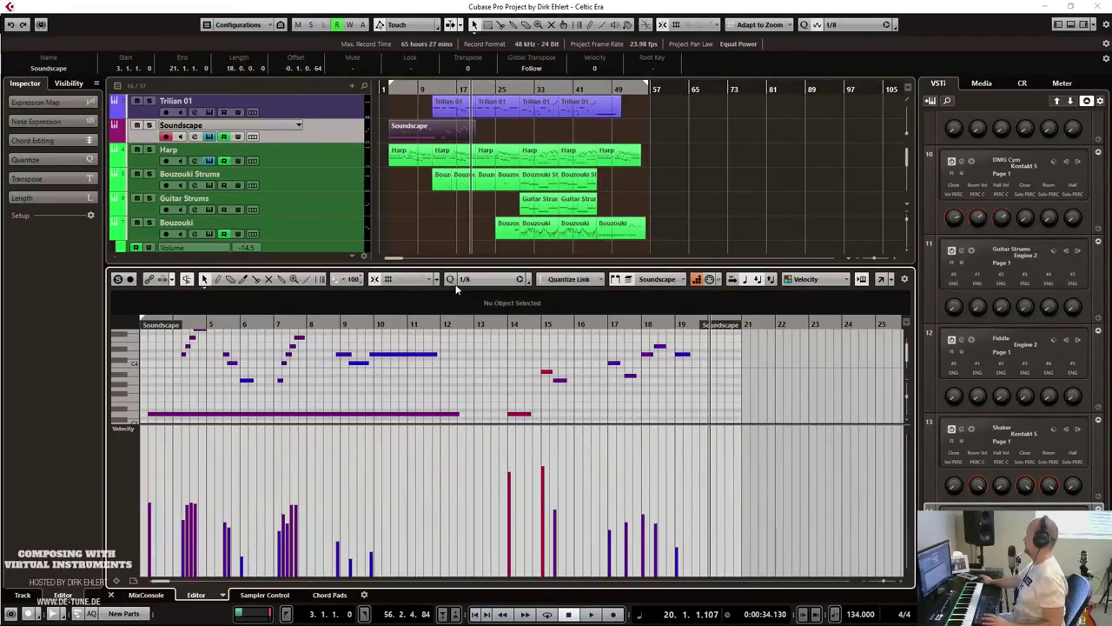
{"action": "left_click", "coordinate": [560, 381]}
{"action": "key", "text": "ctrl+e"}
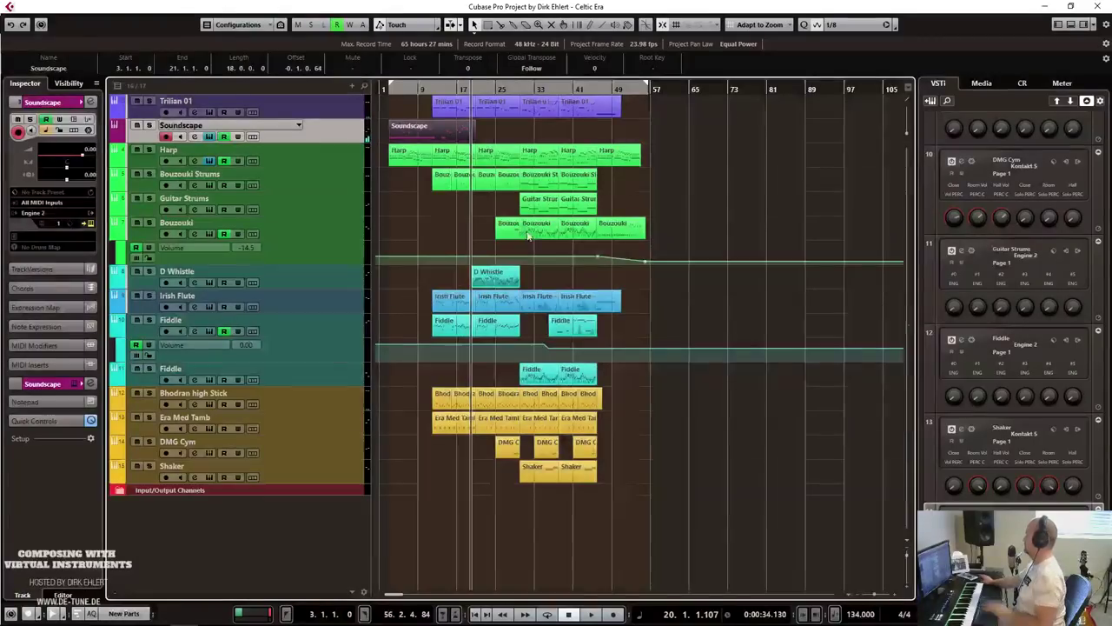
Split the Soundscape part at bar 12, repeat its second half up to bar 30, and copy the opening section to bar 46.
{"action": "left_click", "coordinate": [437, 138], "text": "alt"}
{"action": "key", "text": "ctrl+d"}
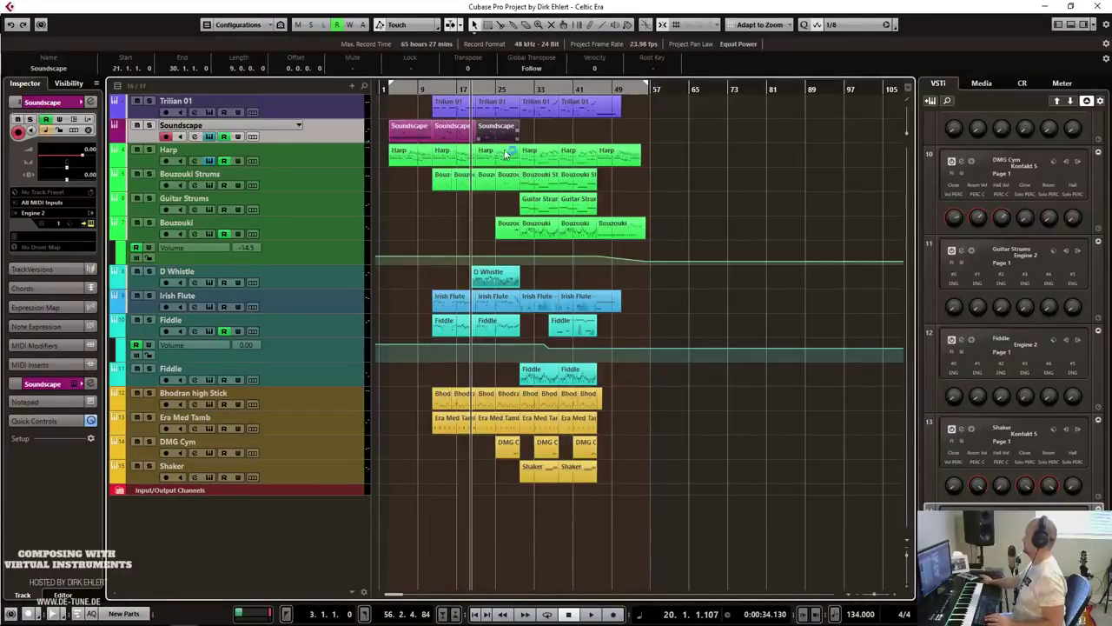
{"action": "left_click_drag", "start_coordinate": [417, 125], "coordinate": [596, 157]}
Automate the Soundscape track's volume to fade from -7.66 at bar 46 to -22.4 at bar 55, checking it during playback.
{"action": "left_click", "coordinate": [127, 140]}
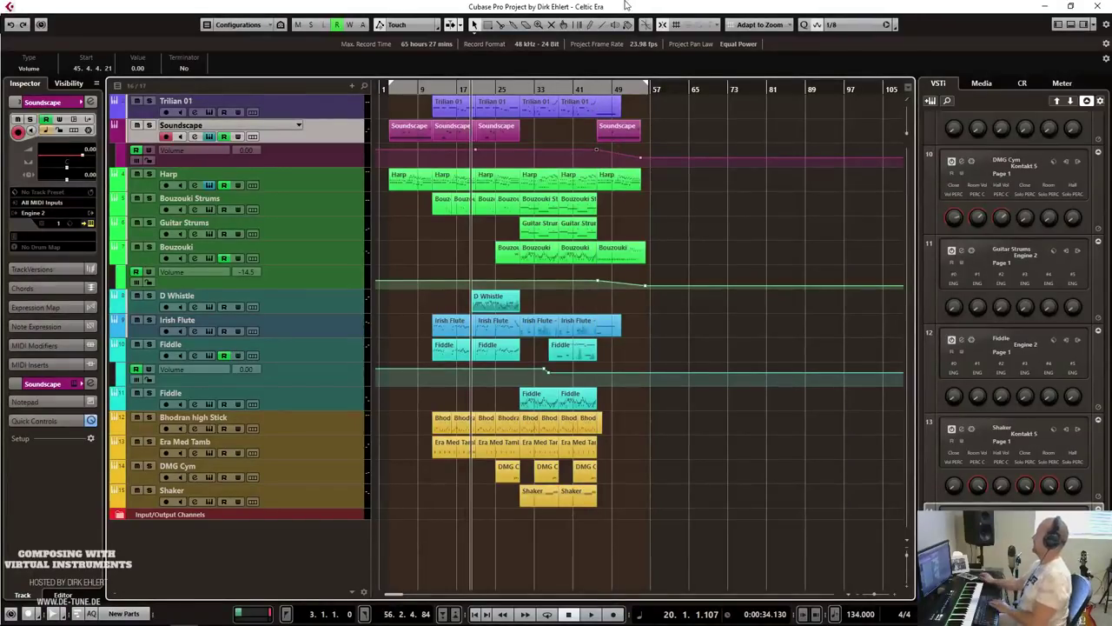
{"action": "left_click", "coordinate": [475, 150]}
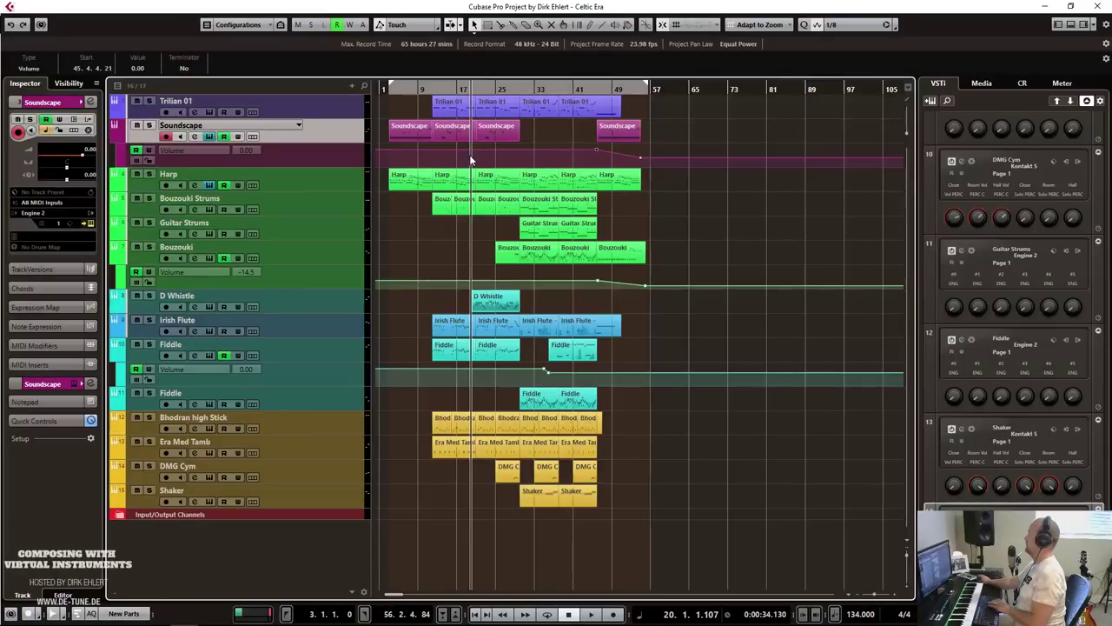
{"action": "key", "text": "space"}
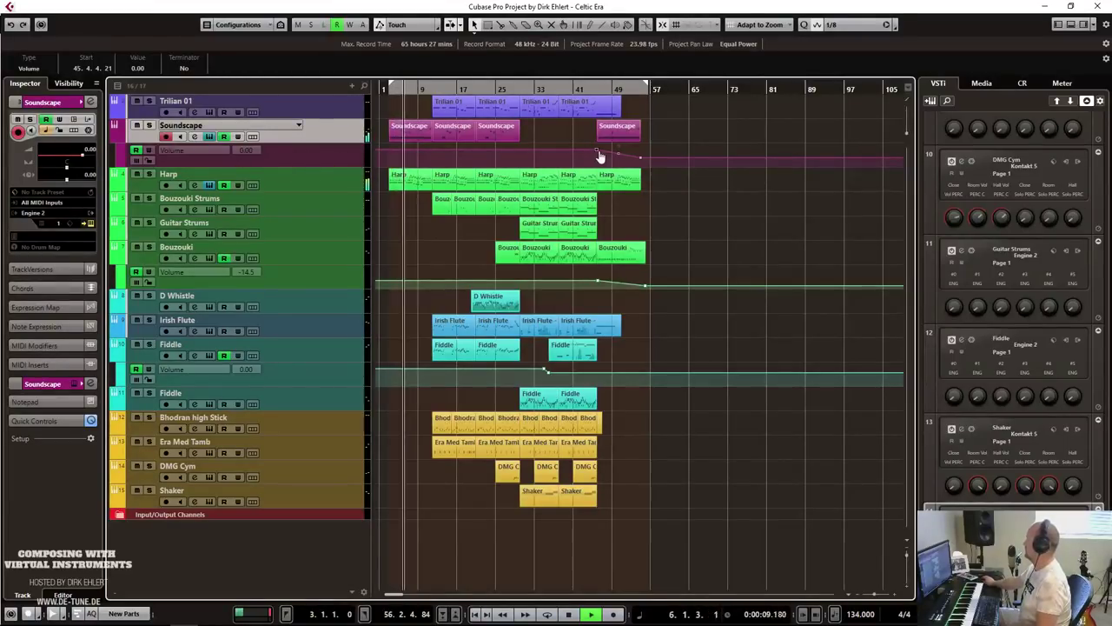
{"action": "scroll", "coordinate": [140, 69], "scroll_direction": "down", "scroll_amount": 6}
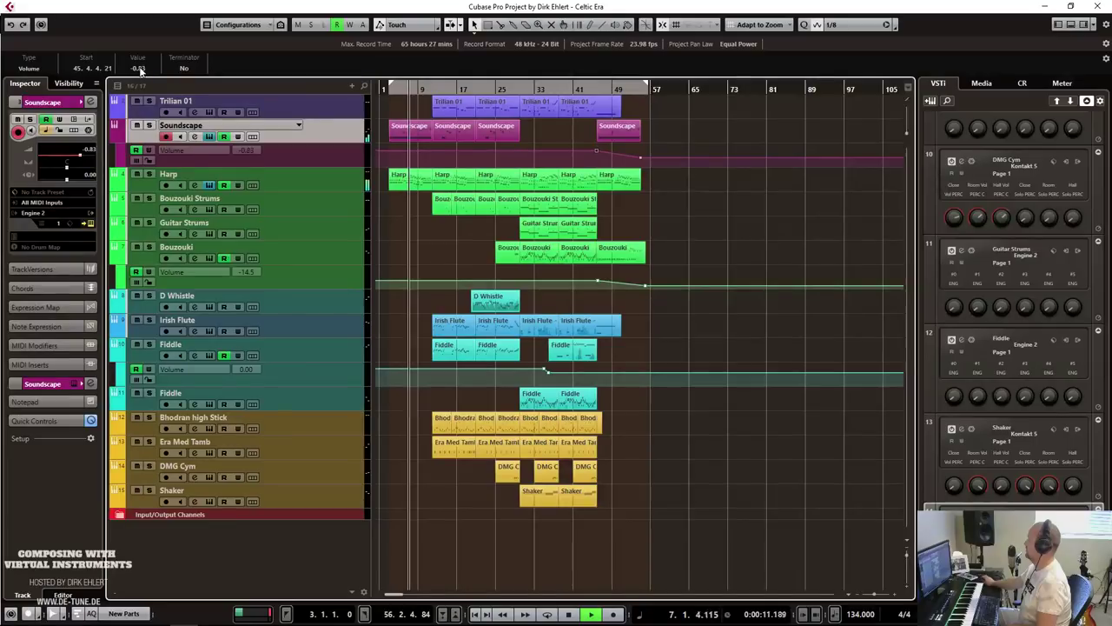
{"action": "scroll", "coordinate": [140, 68], "scroll_direction": "down", "scroll_amount": 6}
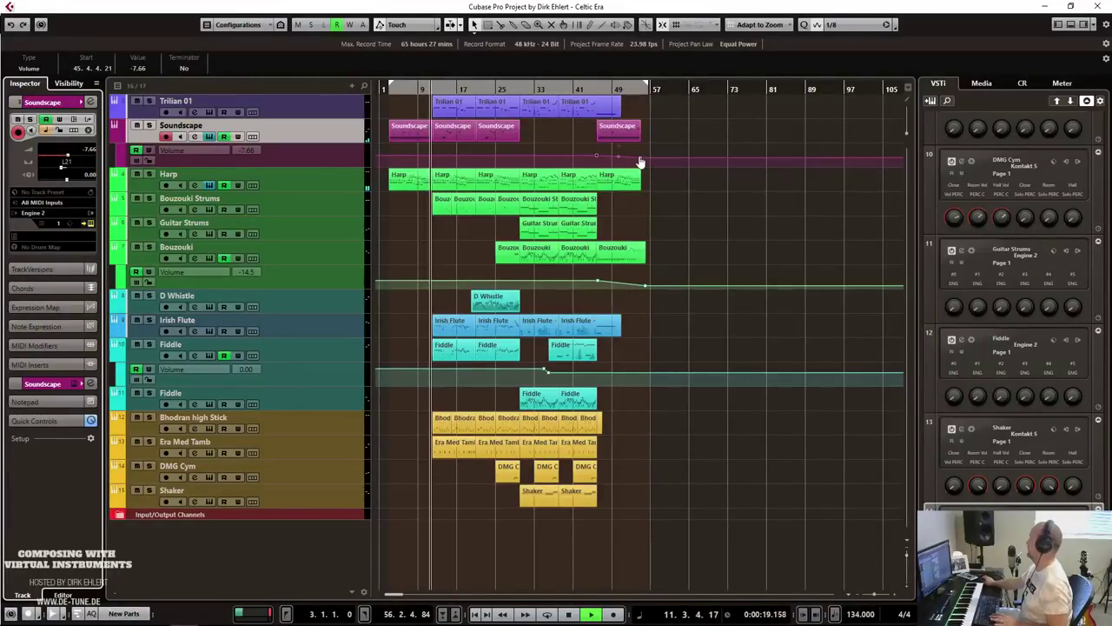
{"action": "left_click_drag", "start_coordinate": [641, 158], "coordinate": [640, 163]}
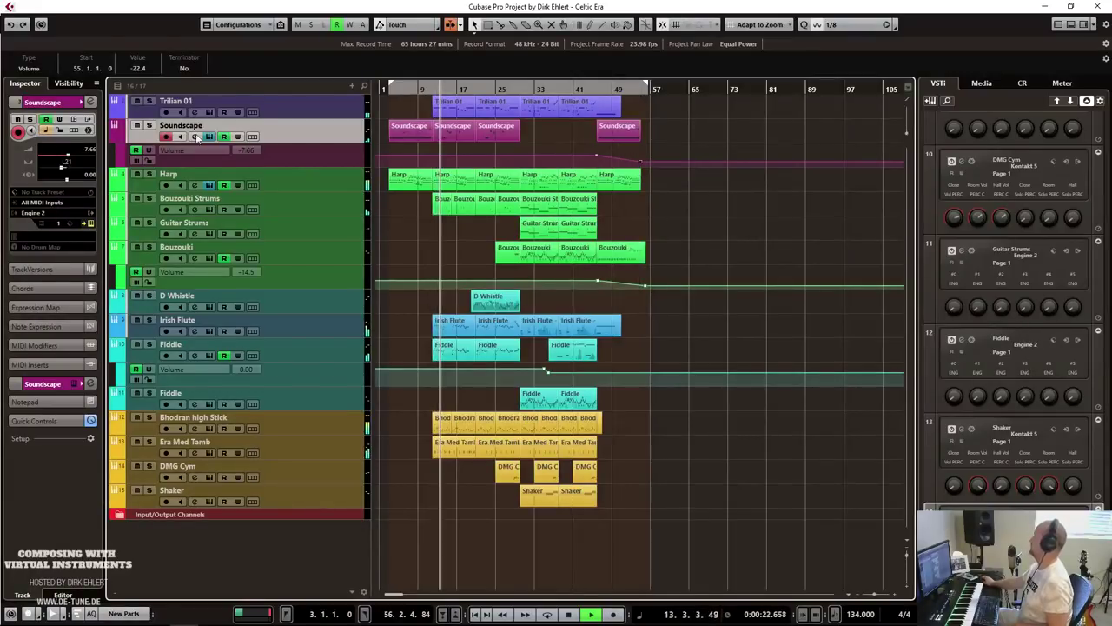
{"action": "left_click", "coordinate": [120, 141]}
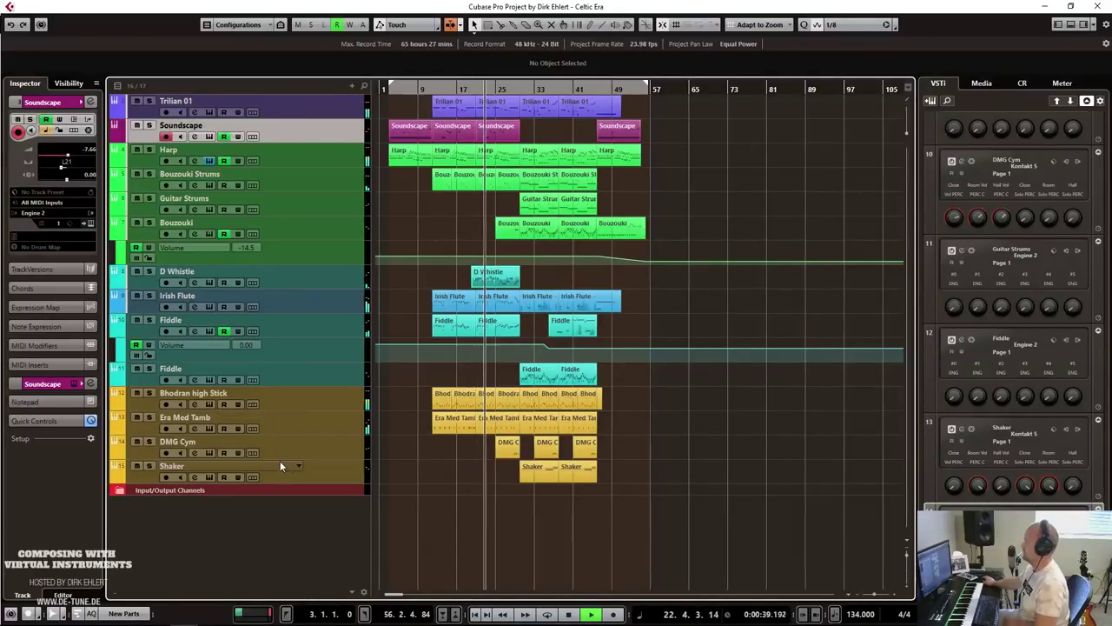
{"action": "right_click", "coordinate": [315, 376]}
{"action": "left_click", "coordinate": [284, 370]}
{"action": "key", "text": "space"}
{"action": "right_click", "coordinate": [307, 371]}
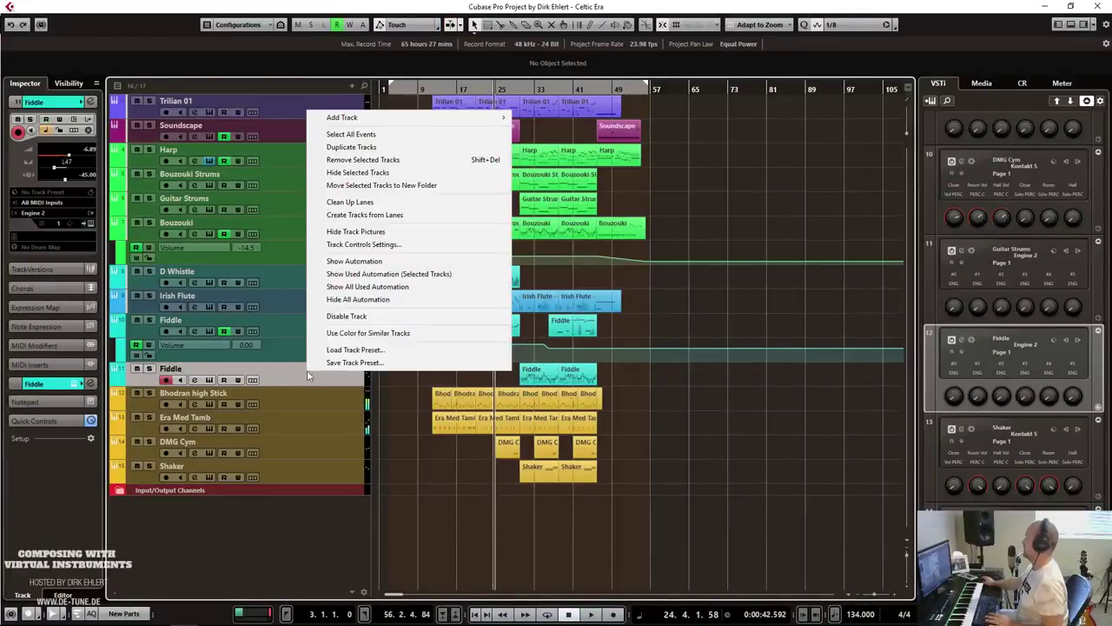
{"action": "left_click", "coordinate": [341, 135]}
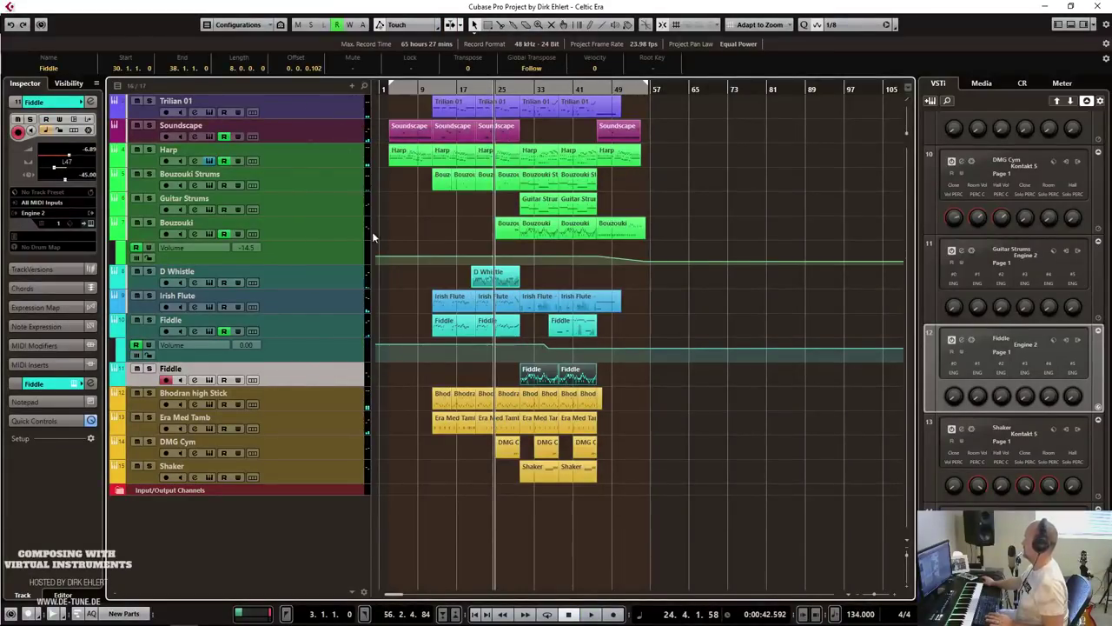
{"action": "left_click", "coordinate": [725, 376]}
Duplicate the lower Fiddle track and delete all the parts from the copy.
{"action": "right_click", "coordinate": [223, 372]}
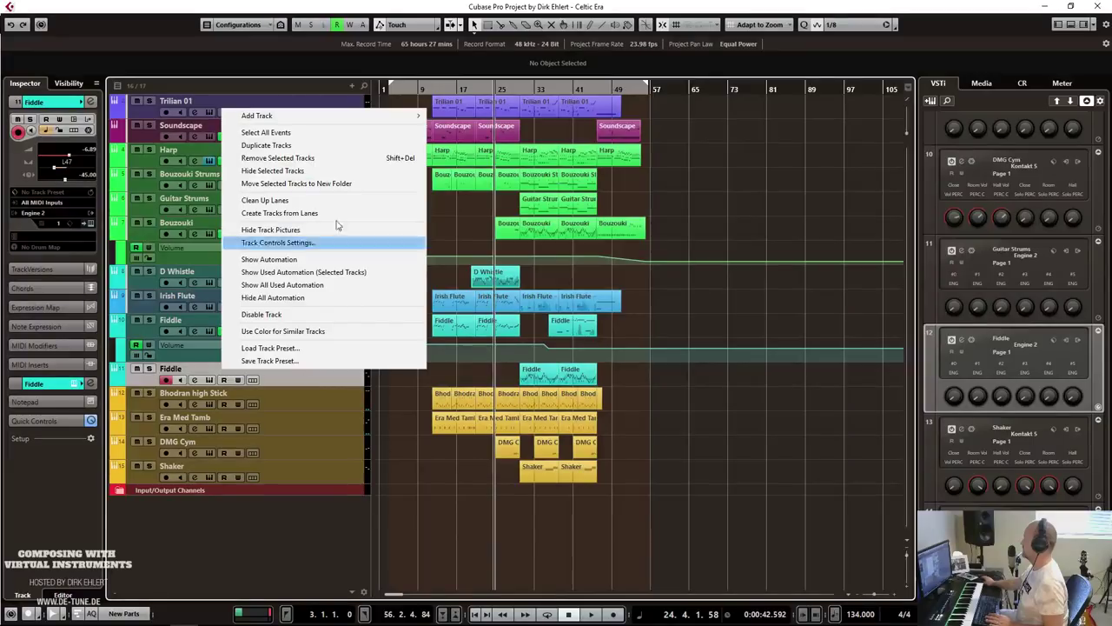
{"action": "left_click", "coordinate": [266, 145]}
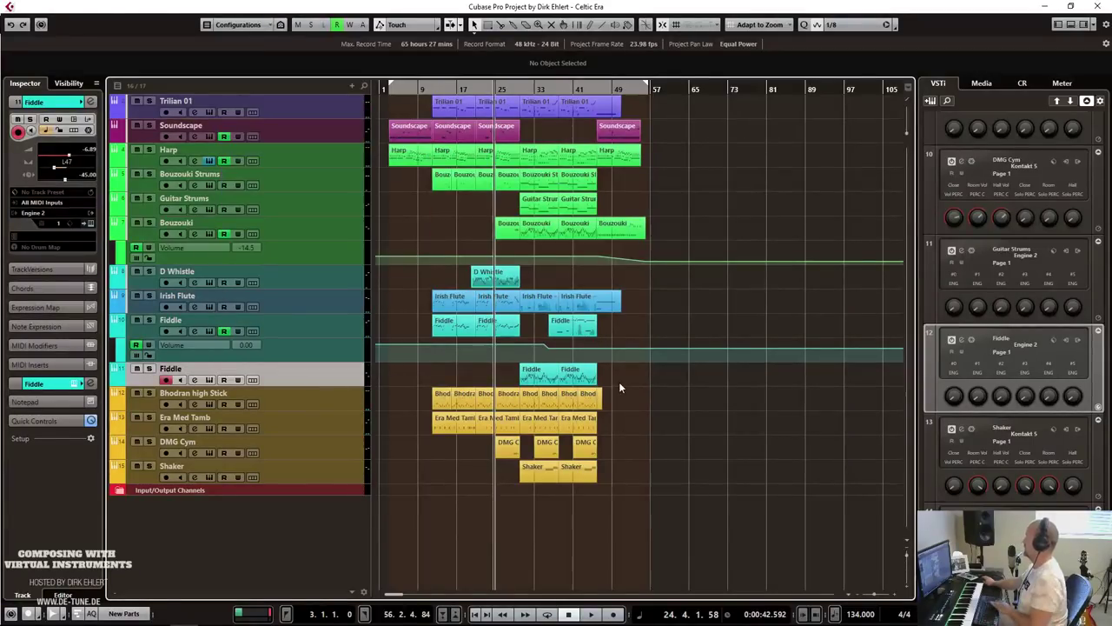
{"action": "left_click_drag", "start_coordinate": [622, 405], "coordinate": [403, 398]}
{"action": "key", "text": "Delete"}
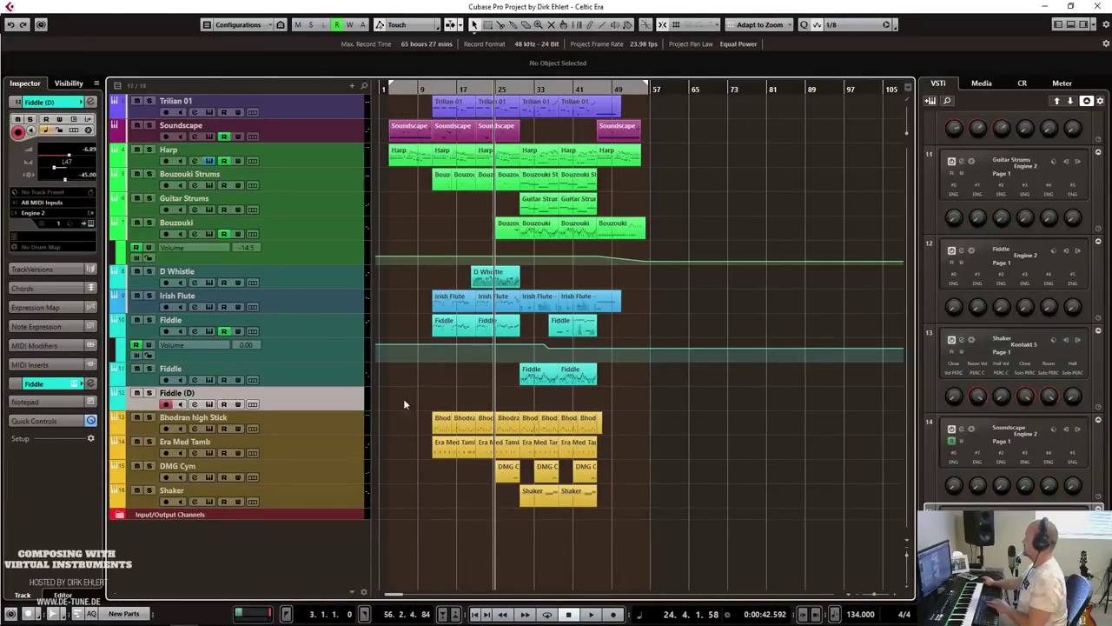
Rename the duplicated Fiddle track as Era Celtic Vox and colour it red.
{"action": "double_click", "coordinate": [180, 393]}
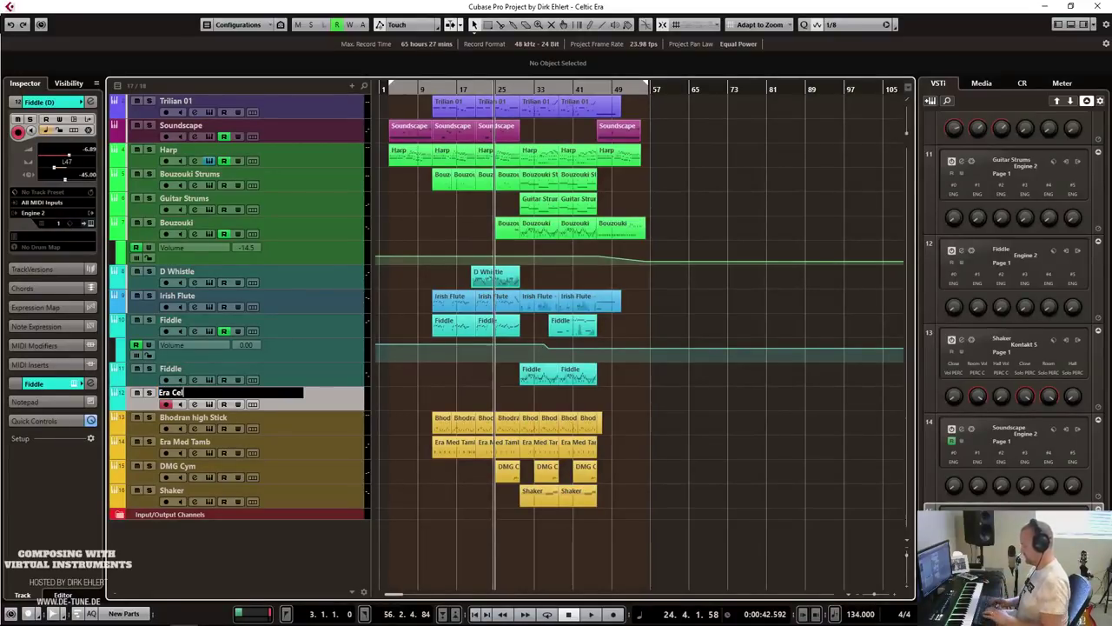
{"action": "type", "text": "Era Celtic Vox"}
{"action": "key", "text": "Return"}
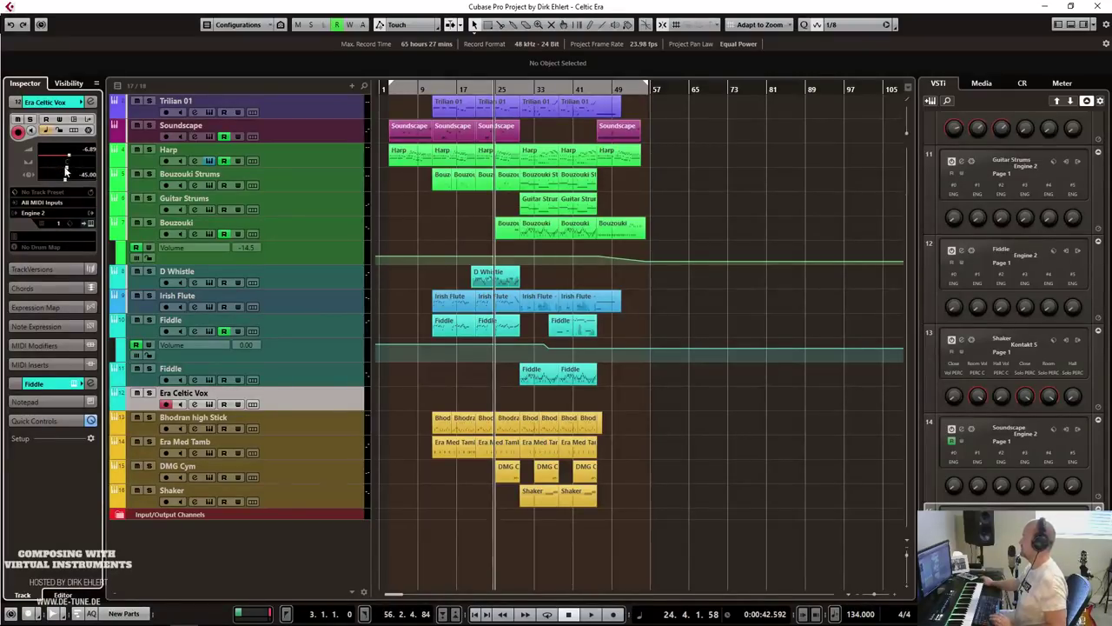
{"action": "left_click", "coordinate": [83, 103]}
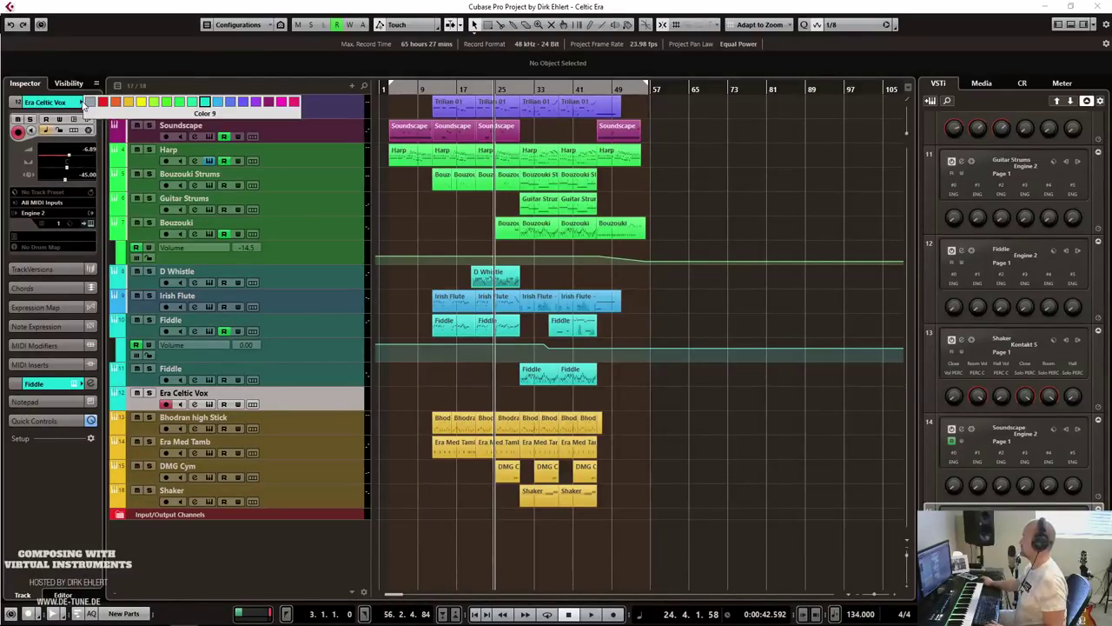
{"action": "left_click", "coordinate": [102, 103]}
Load the ERA II Vocal Codex patch CELTIA Female Solo Voice in the Era Celtic Vox track's Engine instrument.
{"action": "left_click", "coordinate": [91, 223]}
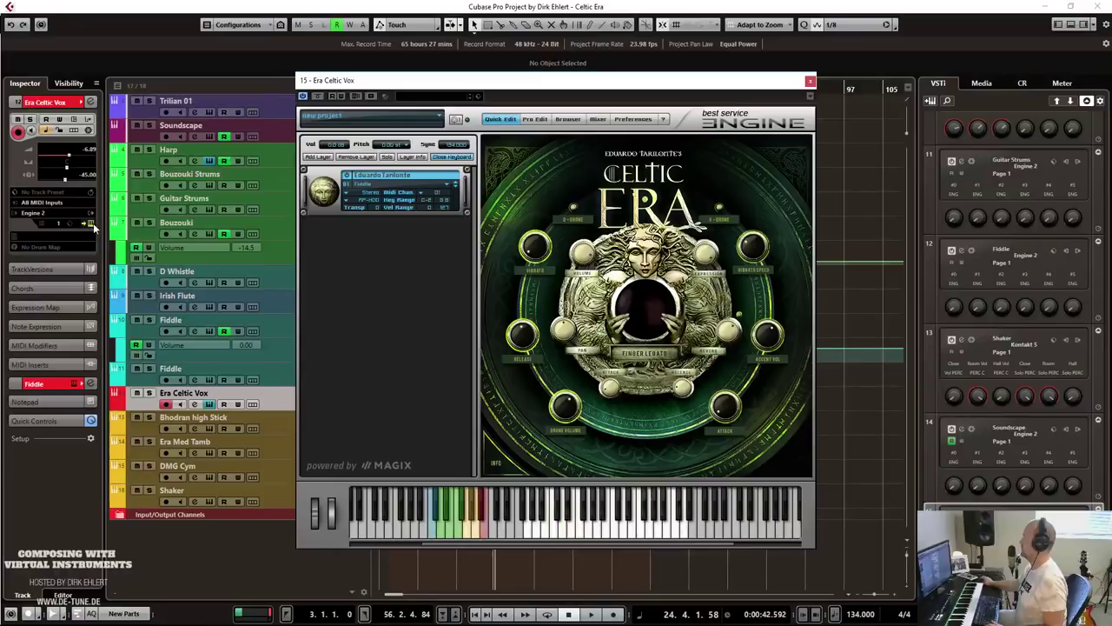
{"action": "left_click", "coordinate": [380, 188]}
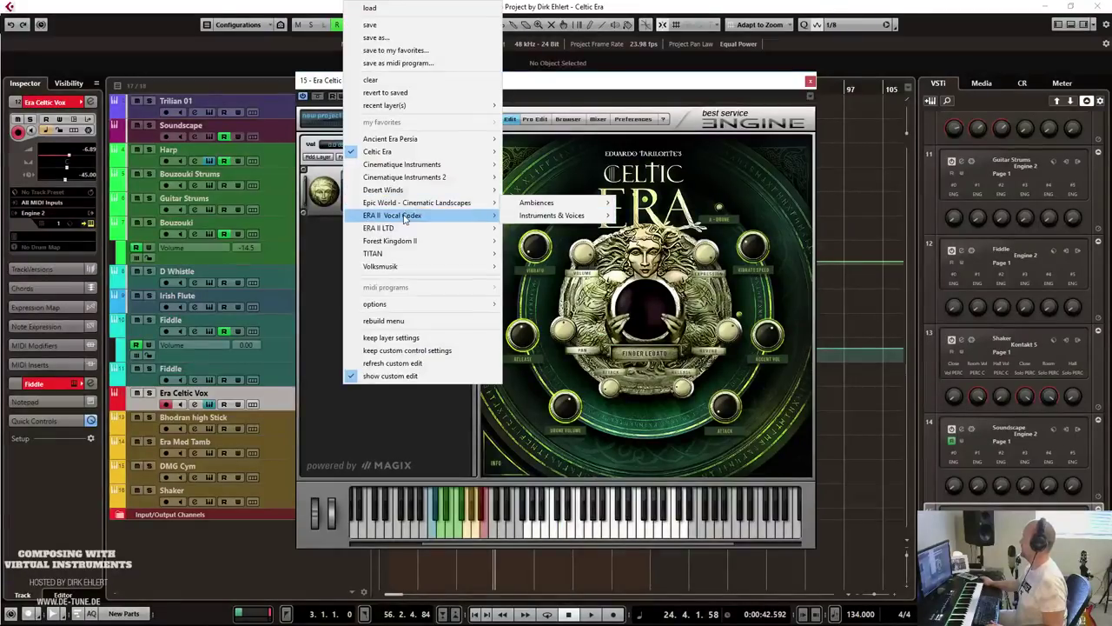
{"action": "mouse_move", "coordinate": [404, 219]}
{"action": "mouse_move", "coordinate": [533, 222]}
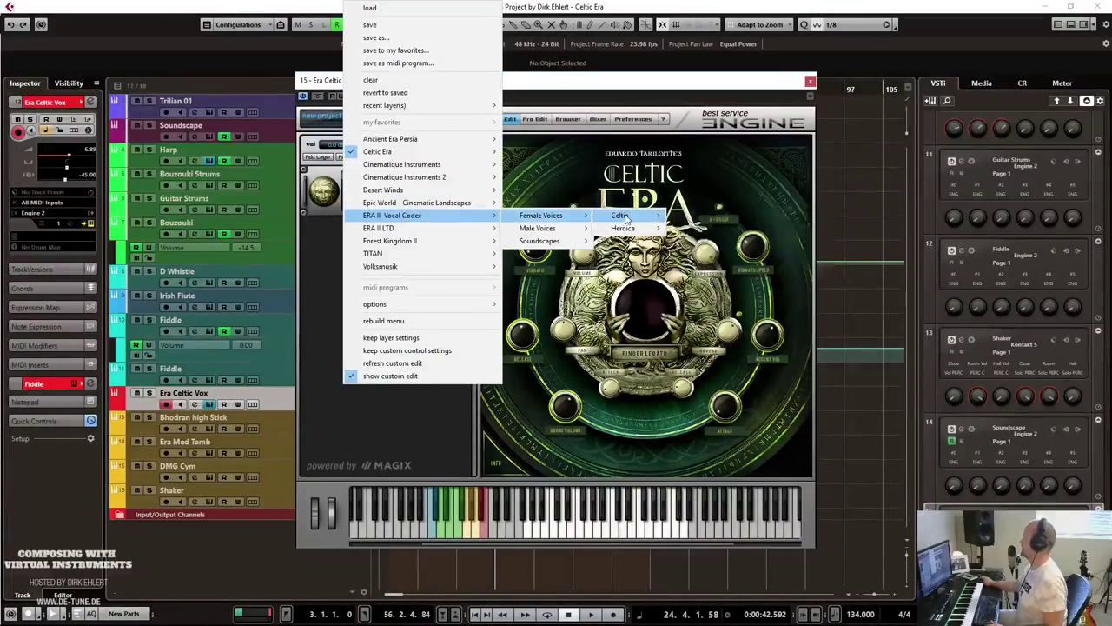
{"action": "mouse_move", "coordinate": [626, 217]}
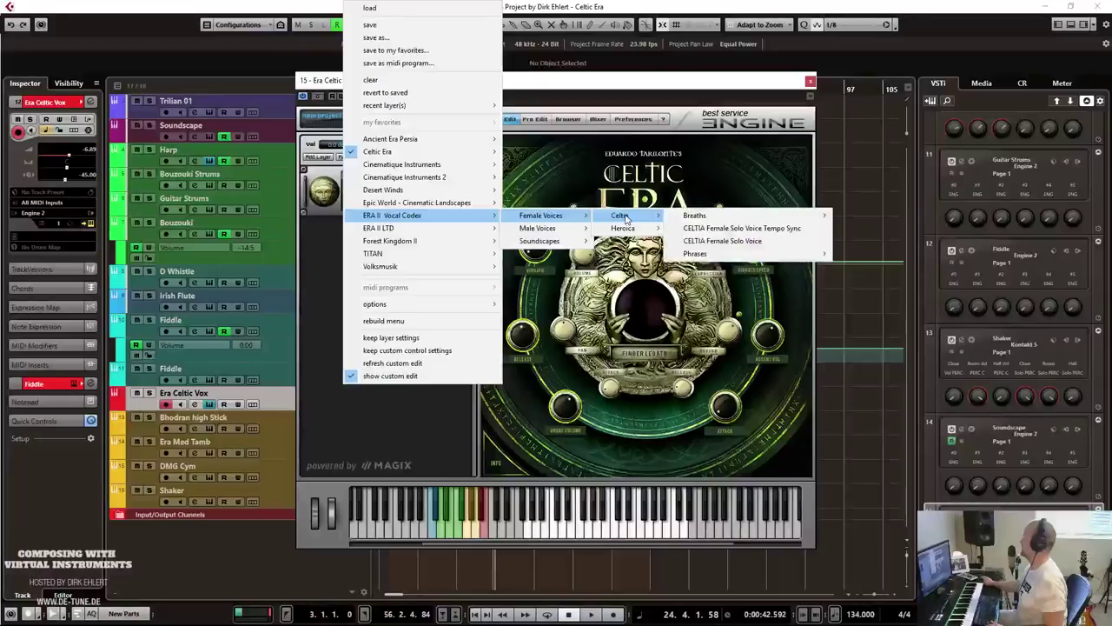
{"action": "left_click", "coordinate": [749, 242]}
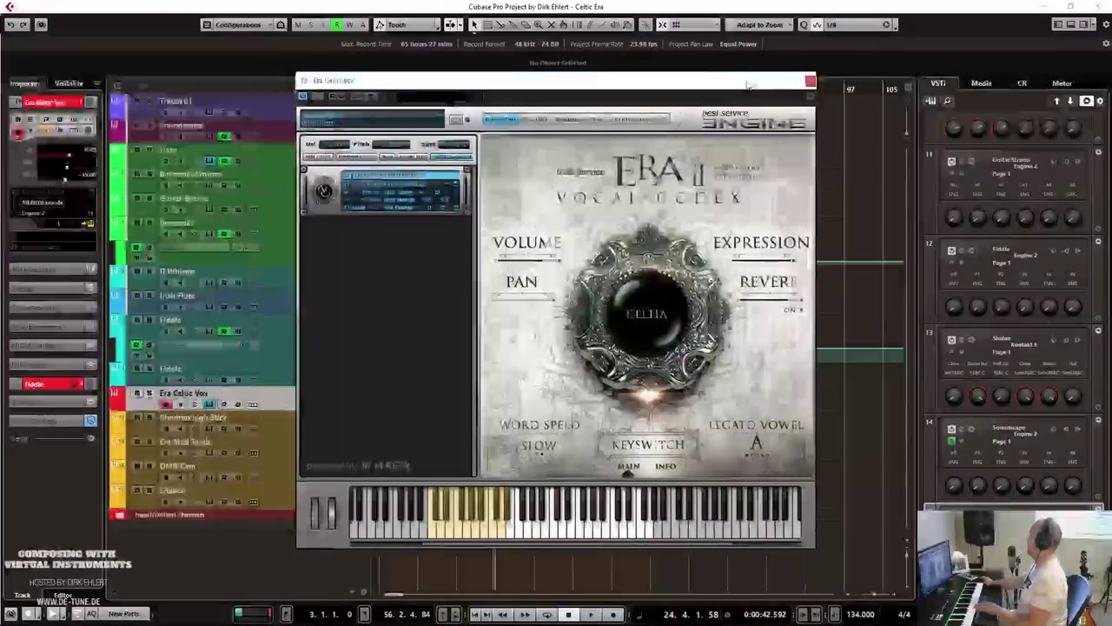
{"action": "left_click", "coordinate": [810, 81]}
Rehearse the vocal, set the Era Celtic Vox volume to -2.47, and record a vocal part from bar 27 to bar 50.
{"action": "key", "text": "space"}
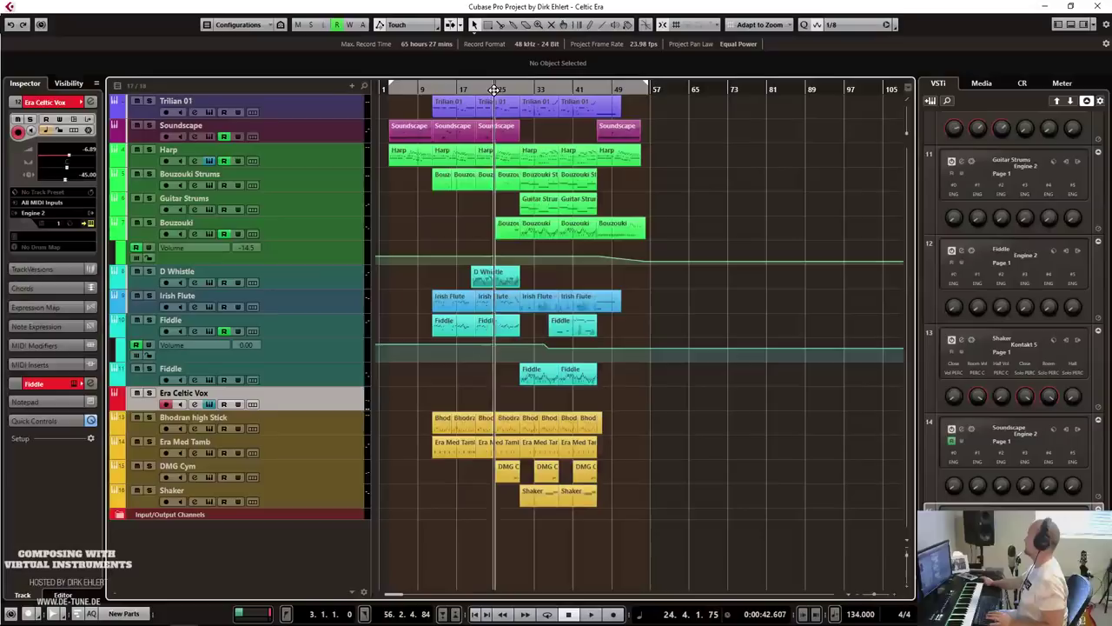
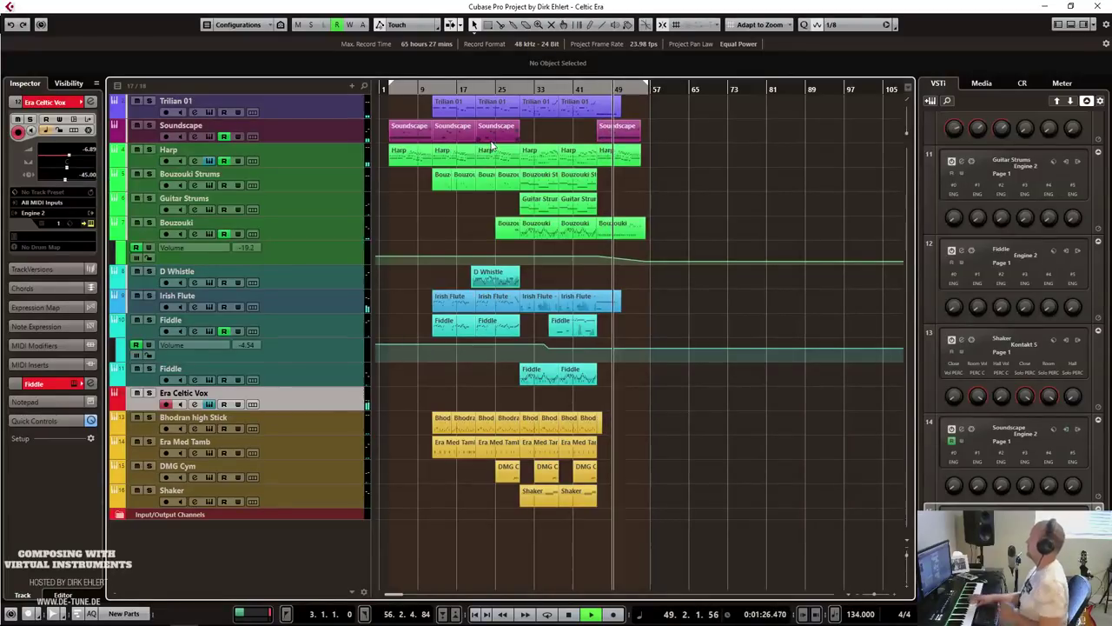
{"action": "left_click_drag", "start_coordinate": [71, 159], "coordinate": [75, 159]}
{"action": "left_click", "coordinate": [494, 90]}
{"action": "key", "text": "KP_Multiply"}
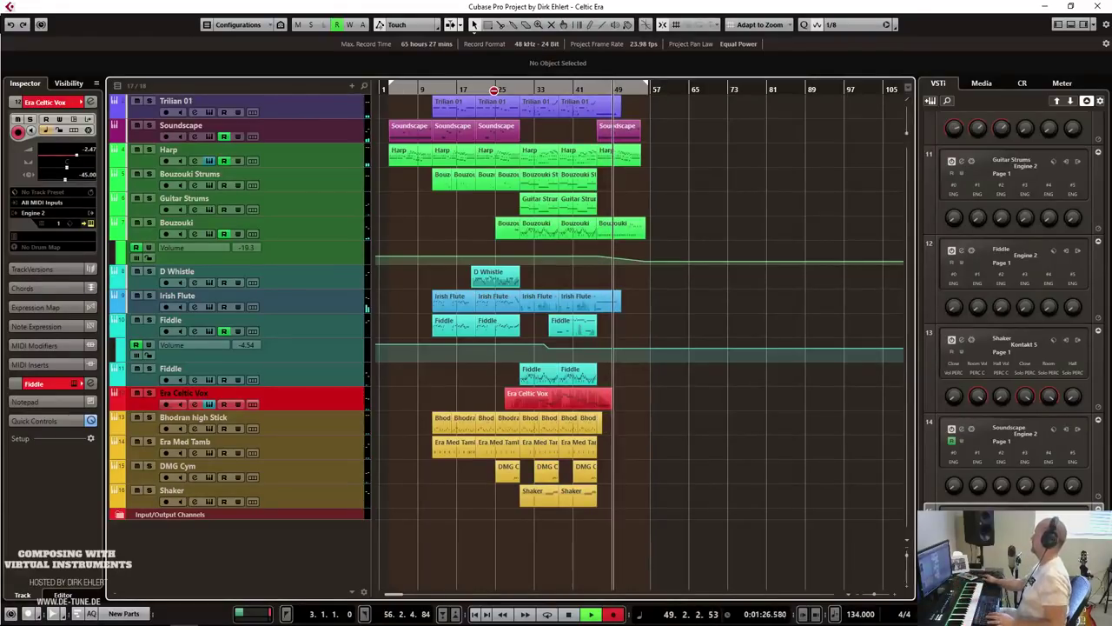
{"action": "key", "text": "space"}
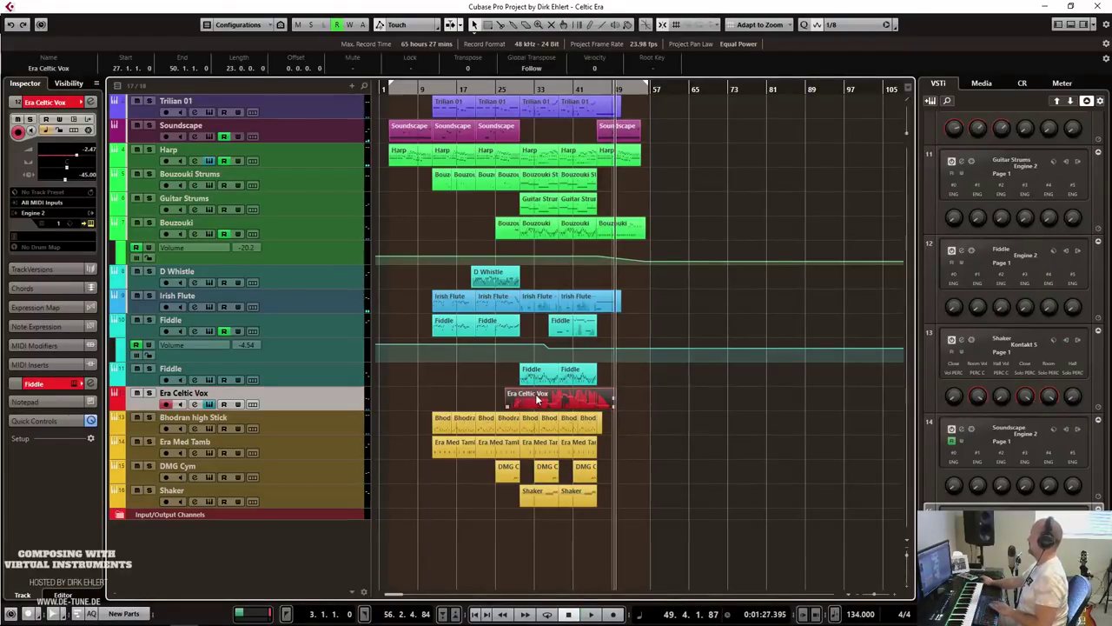
Play the recorded vocal back from about bar 27 and set the Era Celtic Vox track's delay to 0.00 and its pan to L21.
{"action": "left_click", "coordinate": [504, 92]}
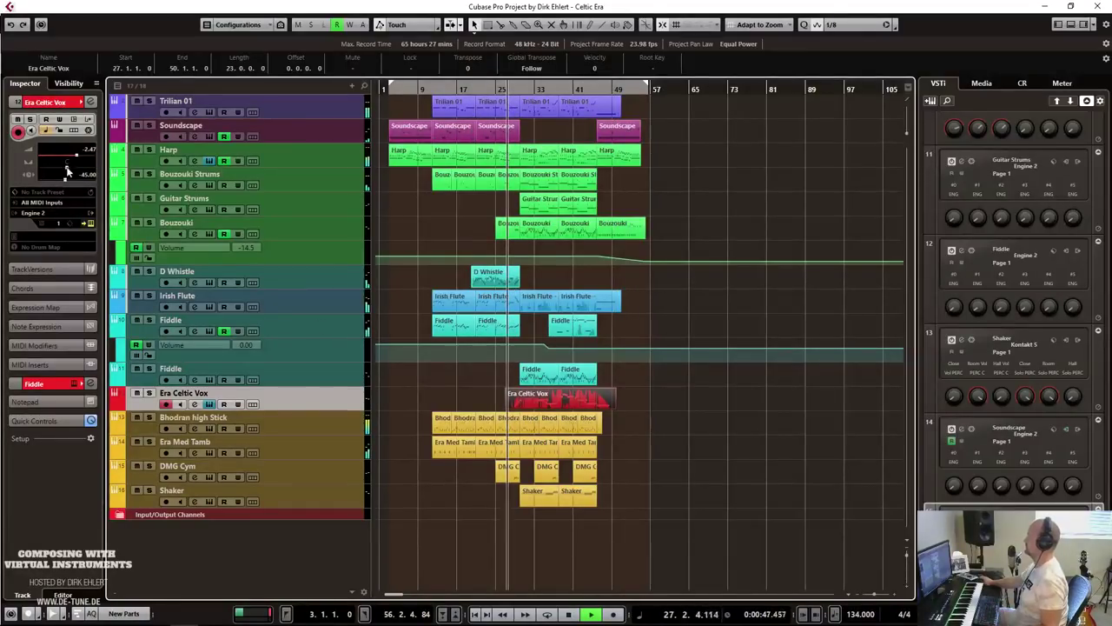
{"action": "left_click_drag", "start_coordinate": [65, 182], "coordinate": [79, 160]}
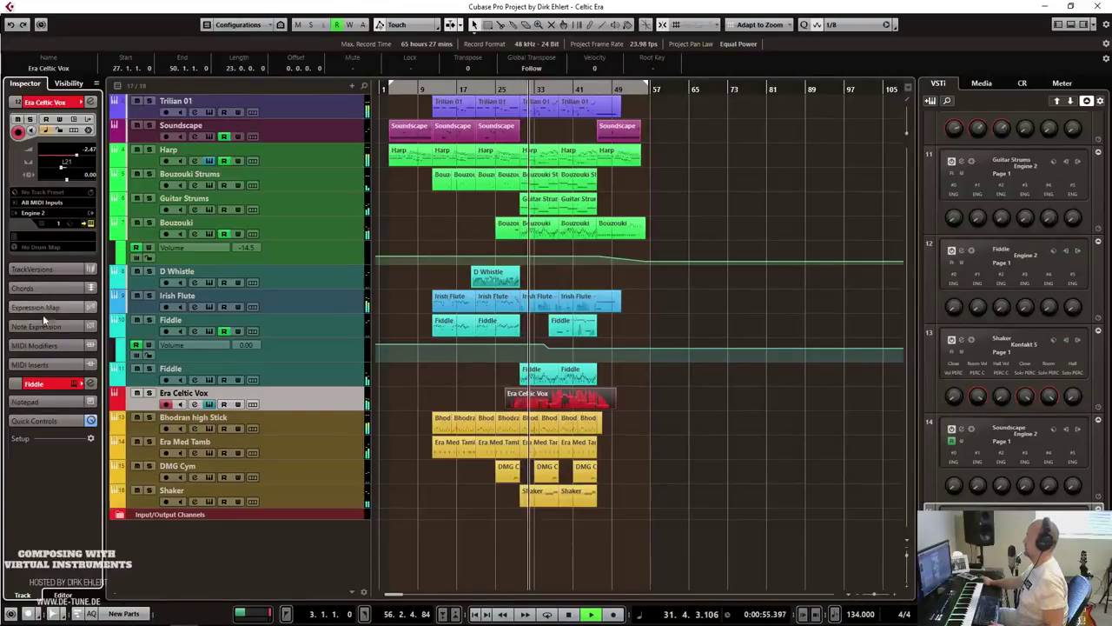
Insert the Waves CLA-3A Stereo compressor on the Era Celtic Vox instrument channel and open its preset list.
{"action": "left_click", "coordinate": [37, 383]}
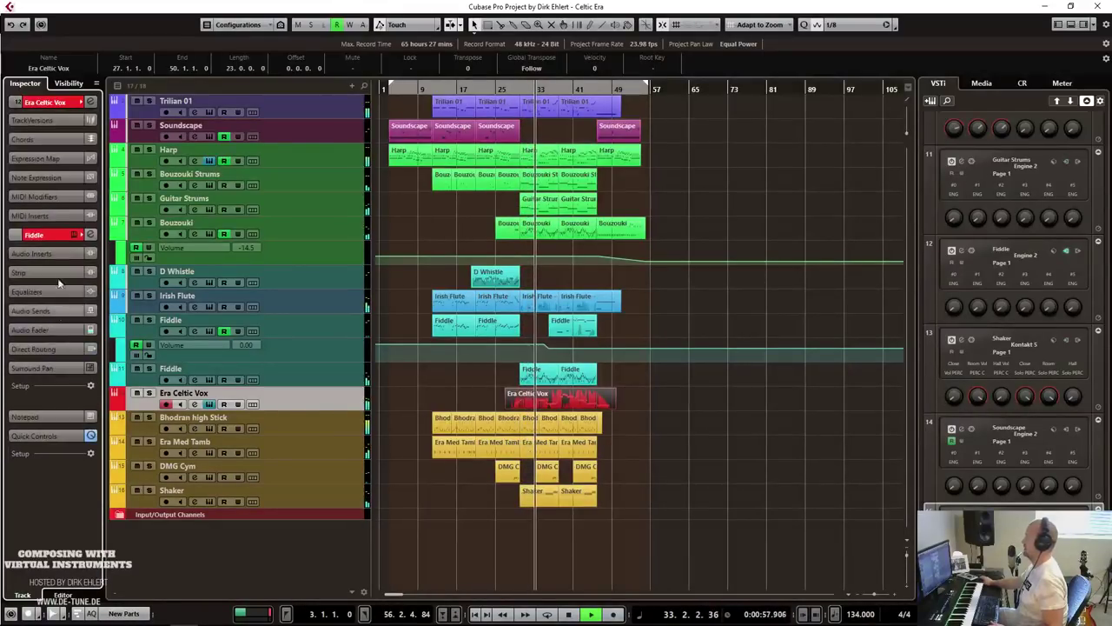
{"action": "left_click", "coordinate": [185, 384]}
{"action": "left_click", "coordinate": [184, 393]}
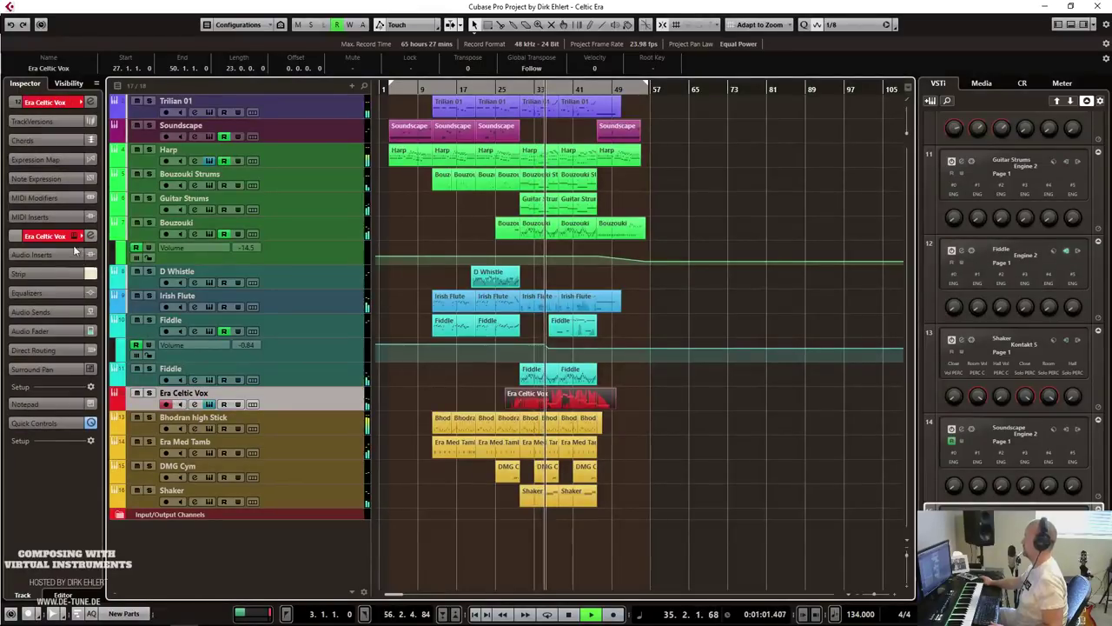
{"action": "left_click", "coordinate": [51, 254]}
{"action": "left_click", "coordinate": [52, 276]}
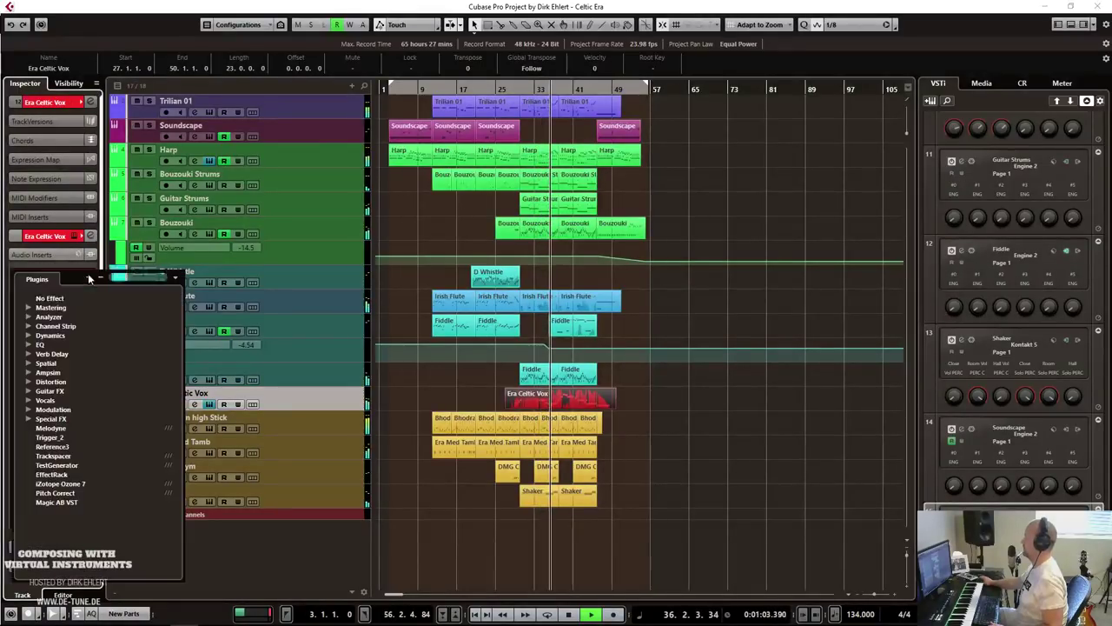
{"action": "left_click", "coordinate": [33, 335]}
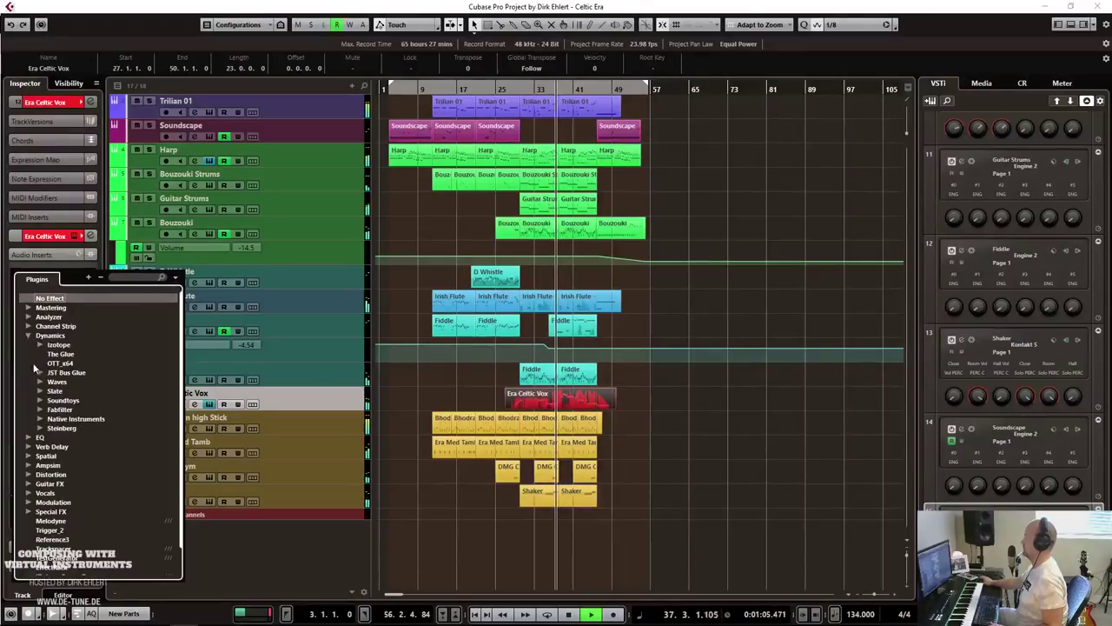
{"action": "left_click", "coordinate": [40, 381]}
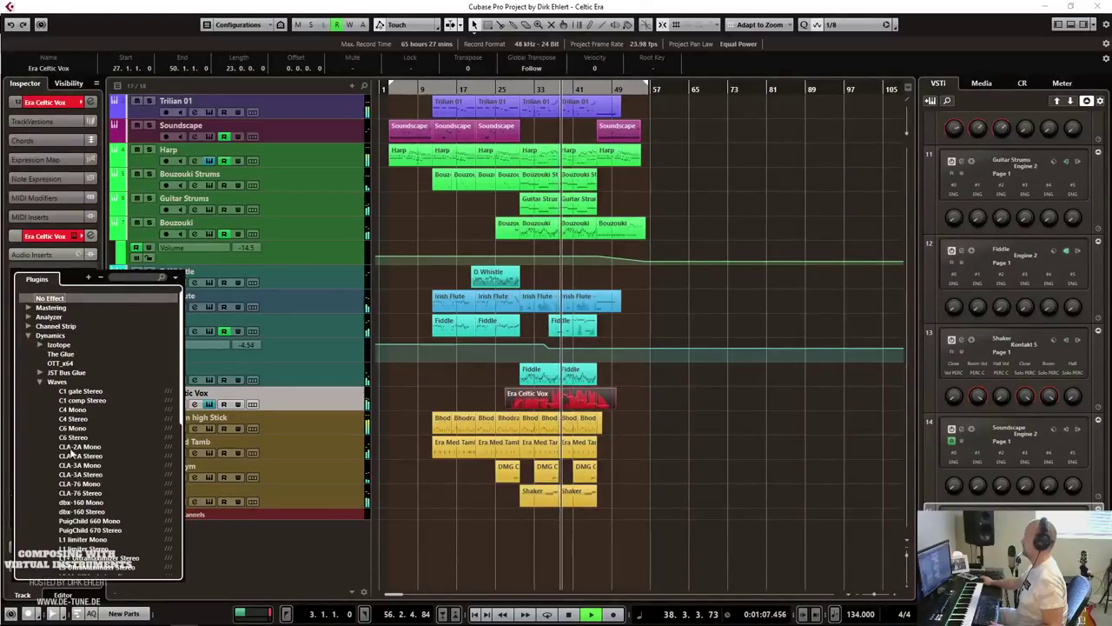
{"action": "left_click", "coordinate": [80, 475]}
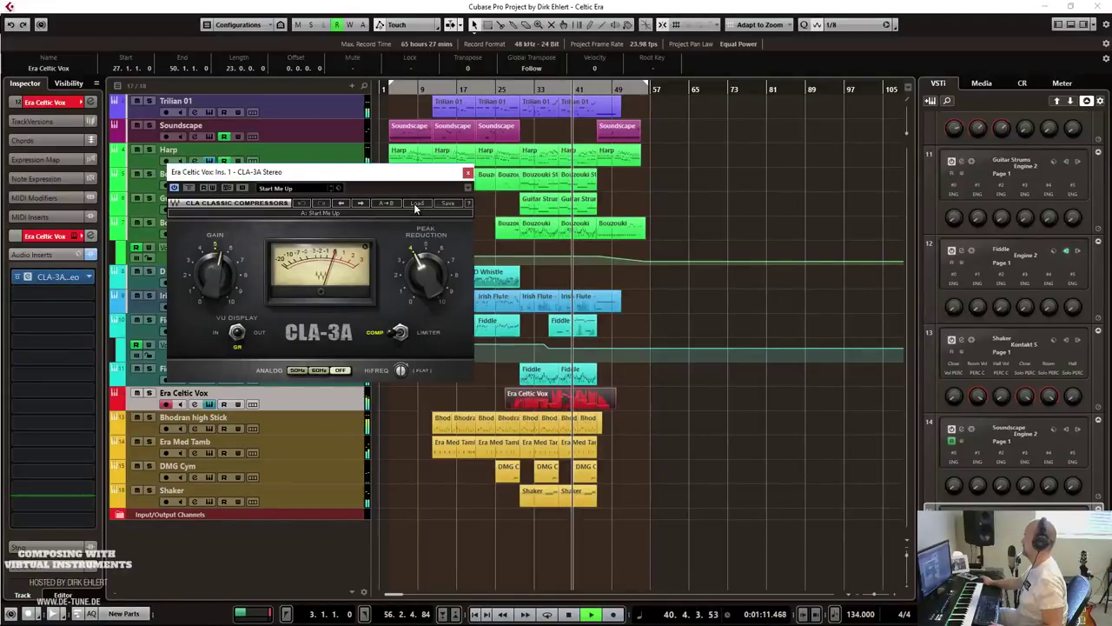
{"action": "left_click", "coordinate": [417, 204]}
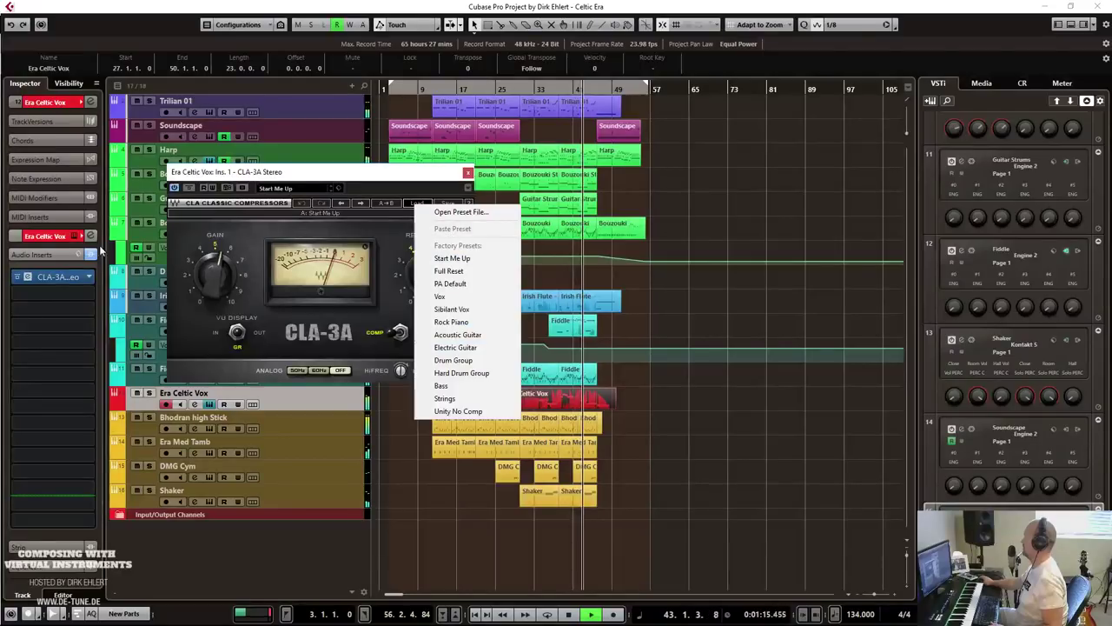
Replace the compressor in the Era Celtic Vox channel's first insert slot with the Waves CLA-76 Stereo.
{"action": "left_click", "coordinate": [88, 276]}
{"action": "key", "text": "Down"}
{"action": "key", "text": "Down"}
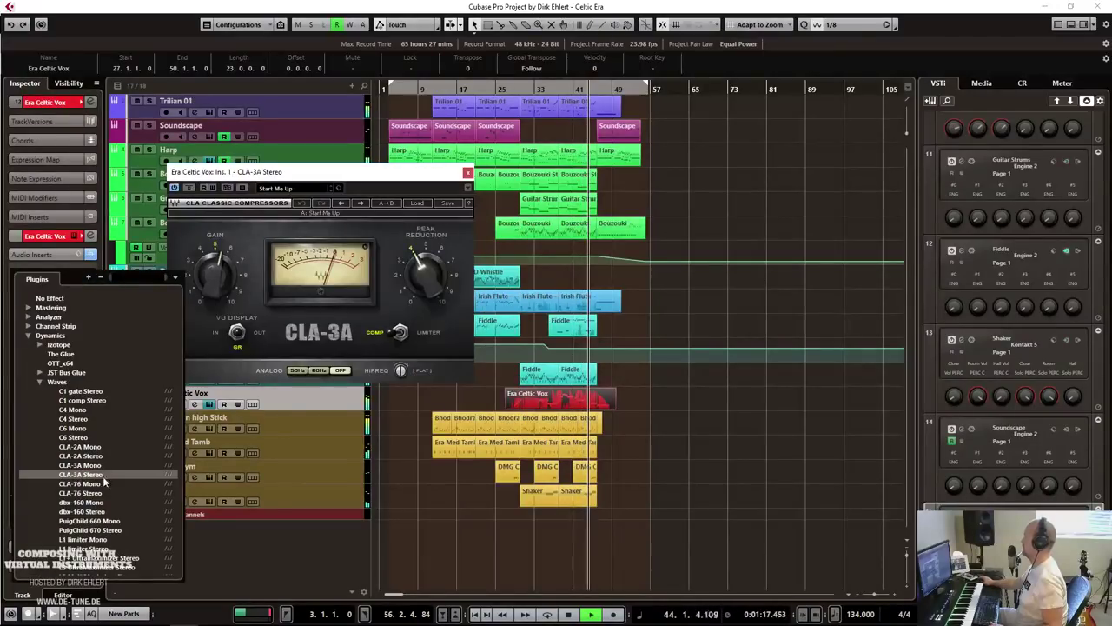
{"action": "key", "text": "Return"}
{"action": "left_click", "coordinate": [89, 277]}
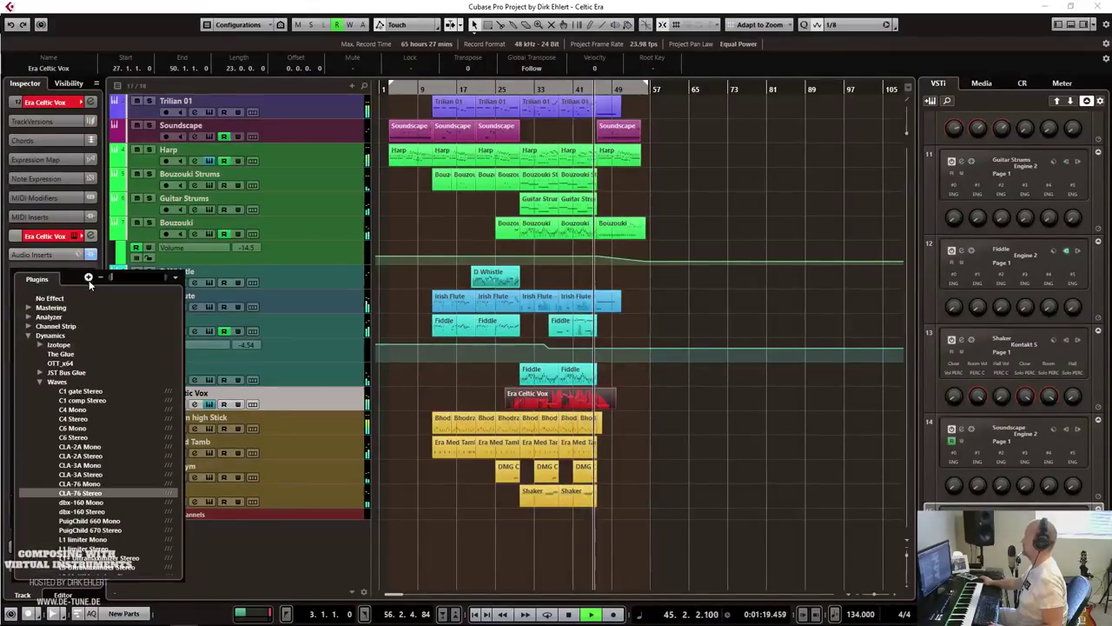
{"action": "left_click", "coordinate": [45, 257]}
{"action": "left_click", "coordinate": [72, 277]}
Load the Bluey factory preset Female Vocal in the CLA-76 and set its Analog option to Off.
{"action": "left_click", "coordinate": [830, 181]}
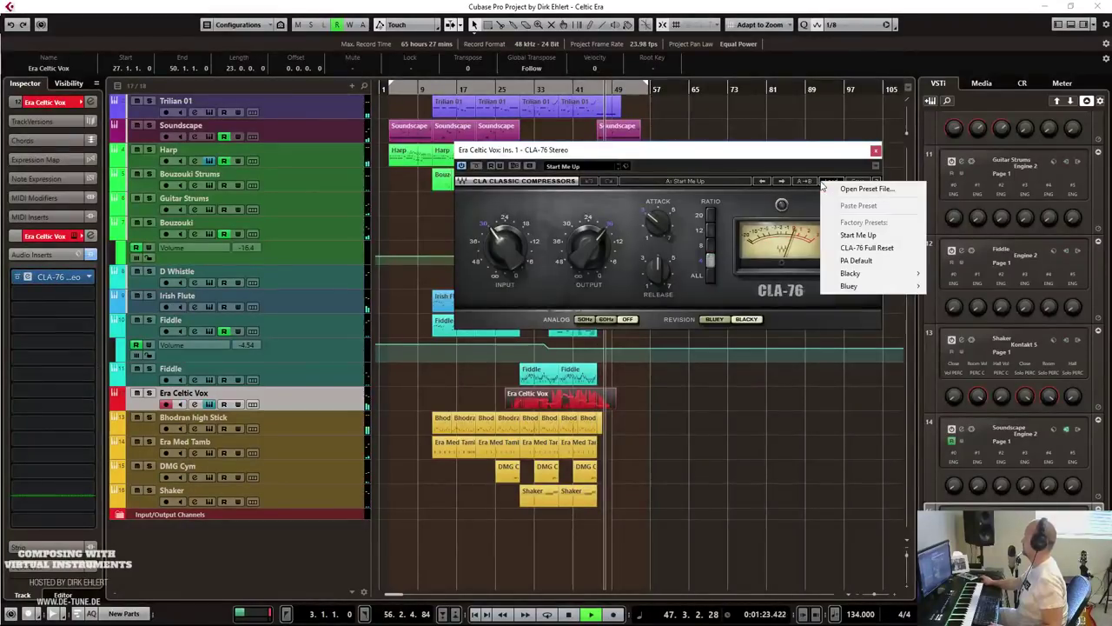
{"action": "mouse_move", "coordinate": [843, 286]}
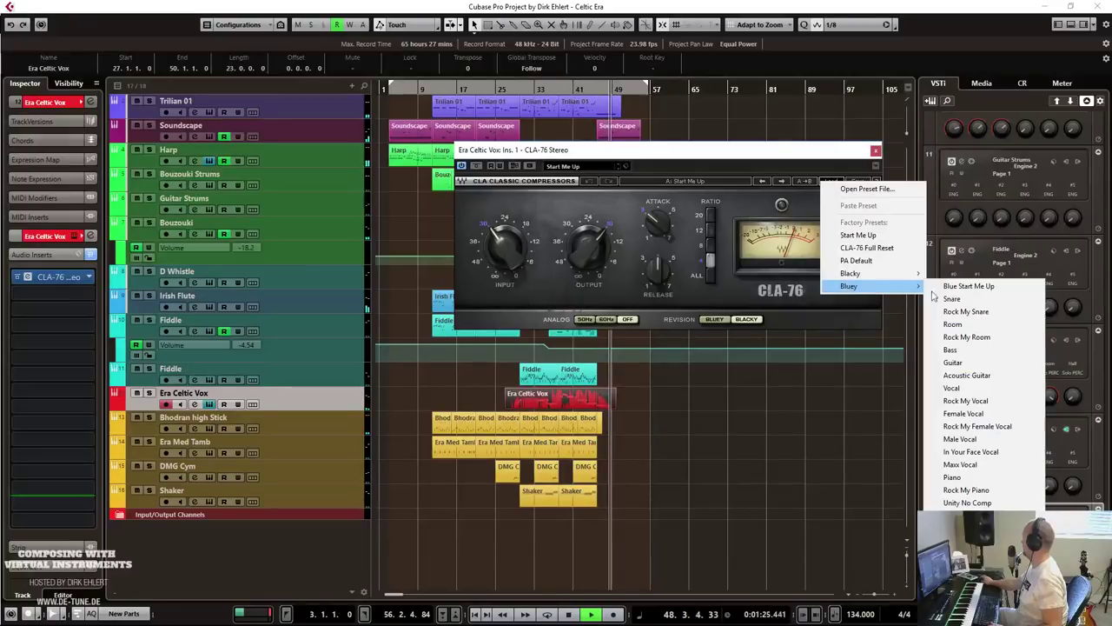
{"action": "left_click", "coordinate": [962, 413]}
{"action": "left_click", "coordinate": [627, 319]}
Replay the vocal from about bar 27 to check the CLA-76 compression, and close the compressor window.
{"action": "left_click_drag", "start_coordinate": [692, 149], "coordinate": [96, 105]}
{"action": "left_click", "coordinate": [506, 90]}
{"action": "left_click_drag", "start_coordinate": [200, 106], "coordinate": [582, 108]}
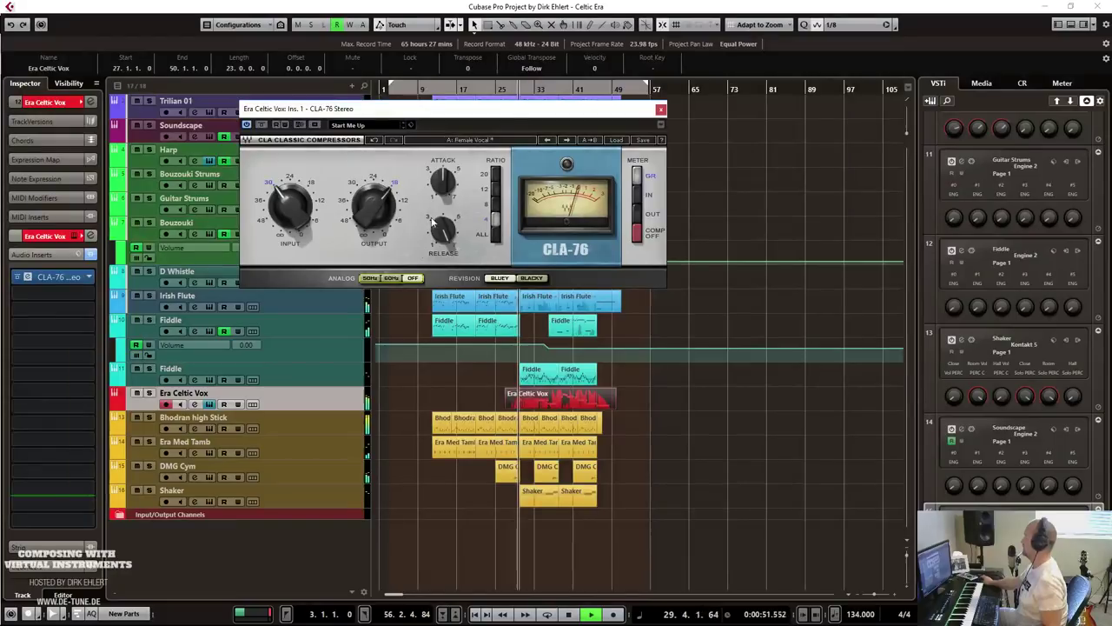
{"action": "left_click", "coordinate": [662, 111]}
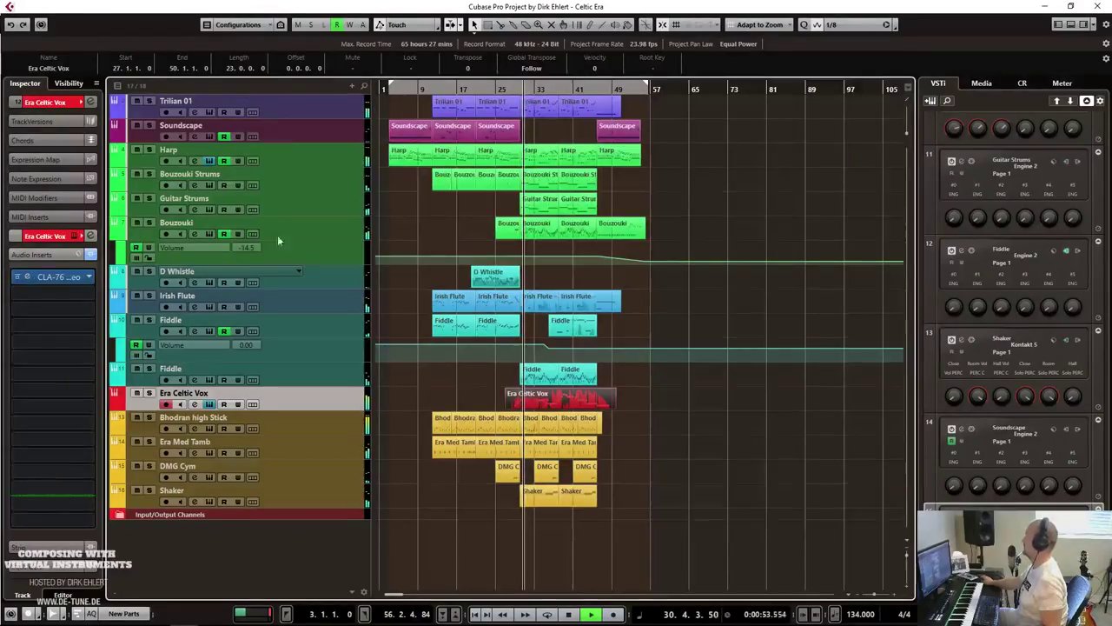
Set the Era Celtic Vox channel fader to -9.37 and listen through to the end of the arrangement.
{"action": "left_click", "coordinate": [43, 569]}
{"action": "left_click", "coordinate": [53, 238]}
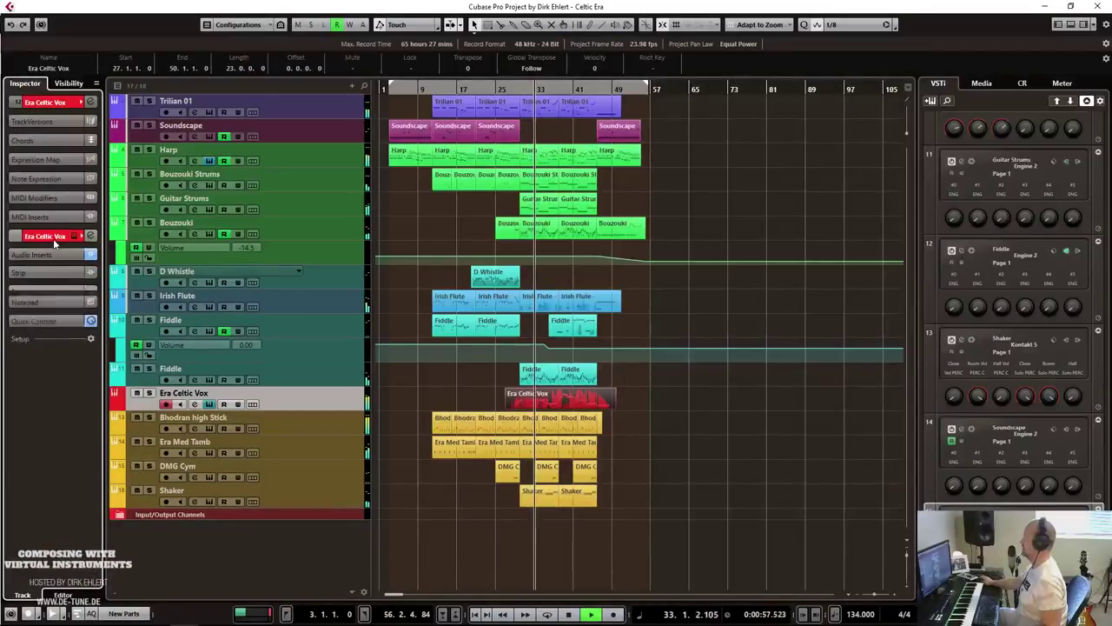
{"action": "left_click", "coordinate": [48, 235]}
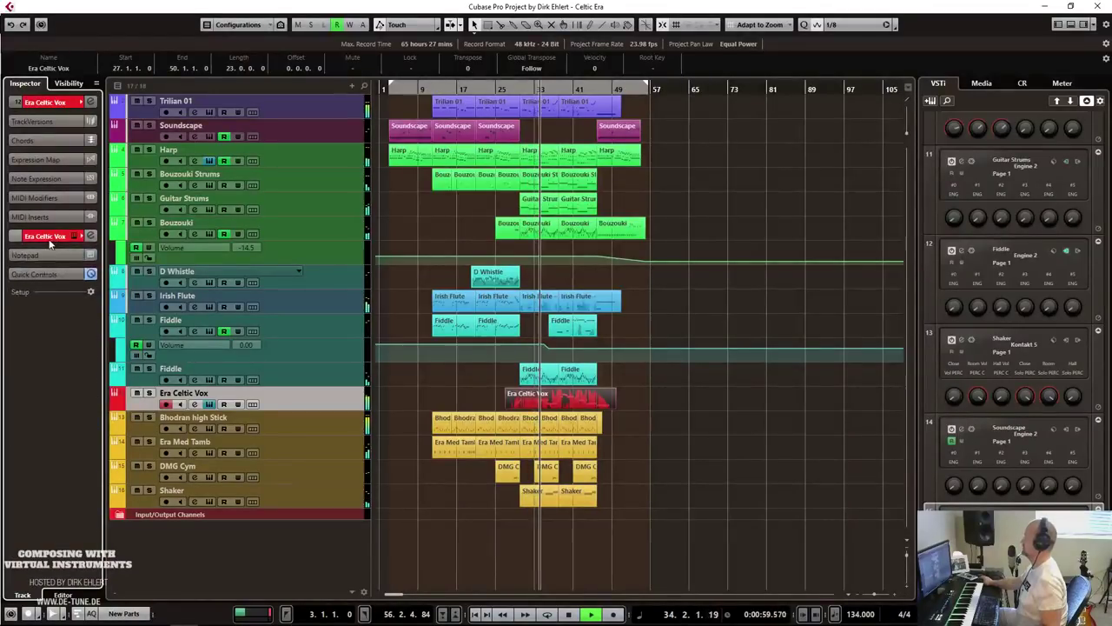
{"action": "left_click", "coordinate": [43, 331]}
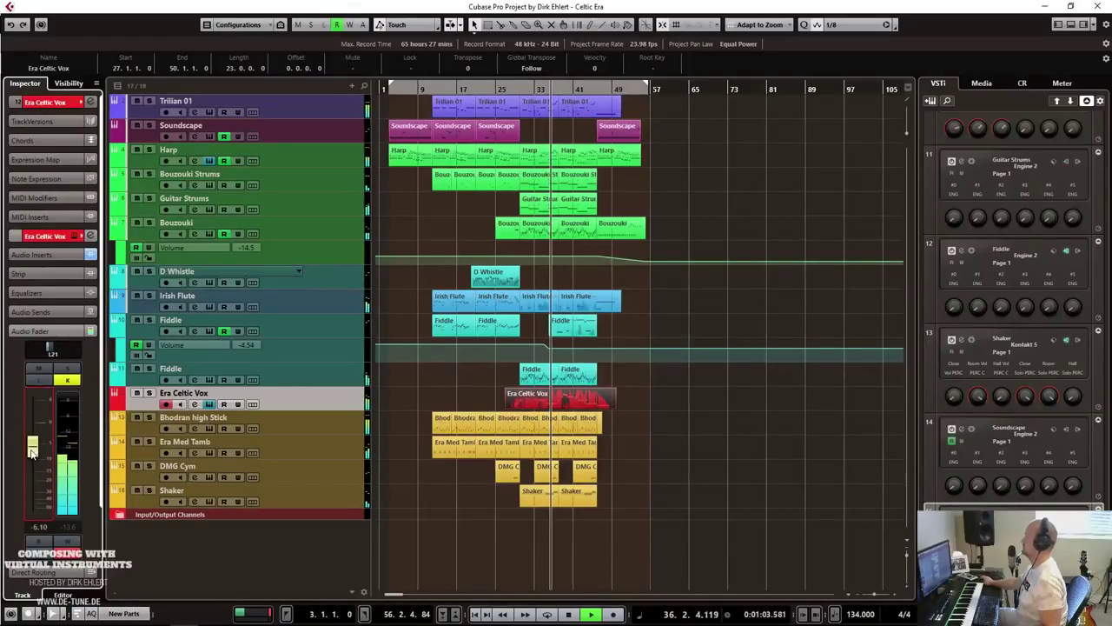
{"action": "left_click_drag", "start_coordinate": [31, 450], "coordinate": [32, 461]}
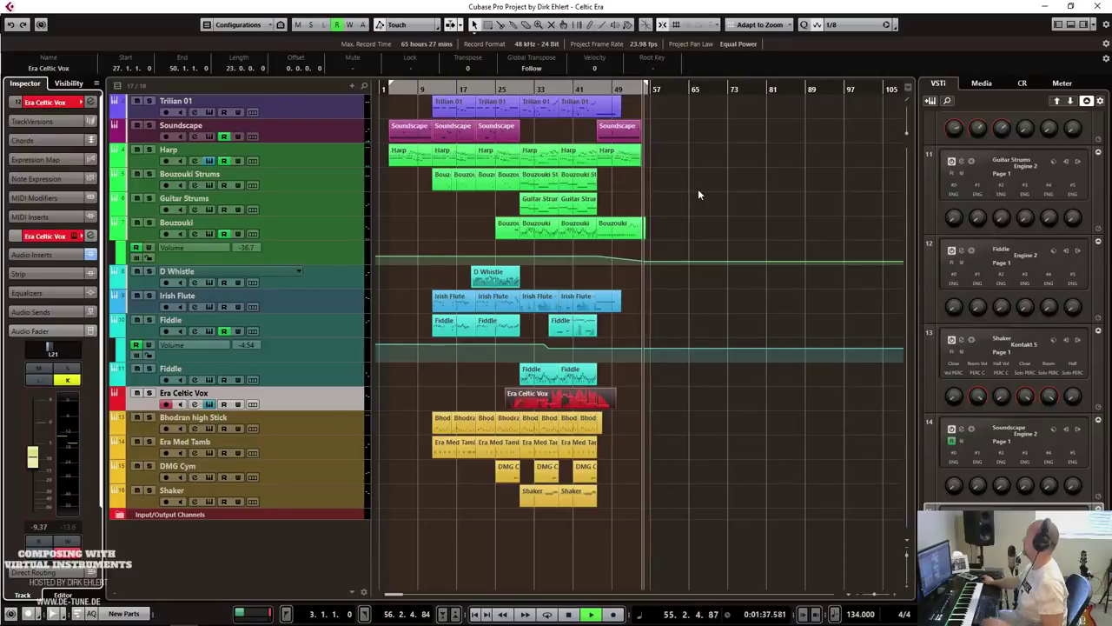
{"action": "key", "text": "space"}
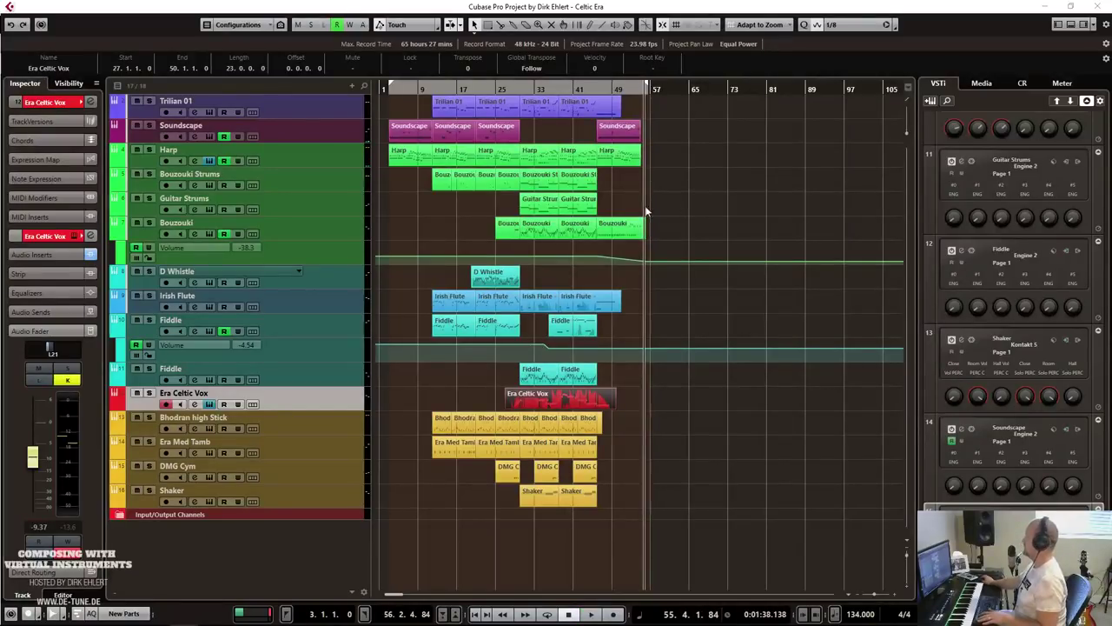
Open the MixConsole and narrow the channel strips until all channels through Stereo Out fit on screen.
{"action": "key", "text": "F3"}
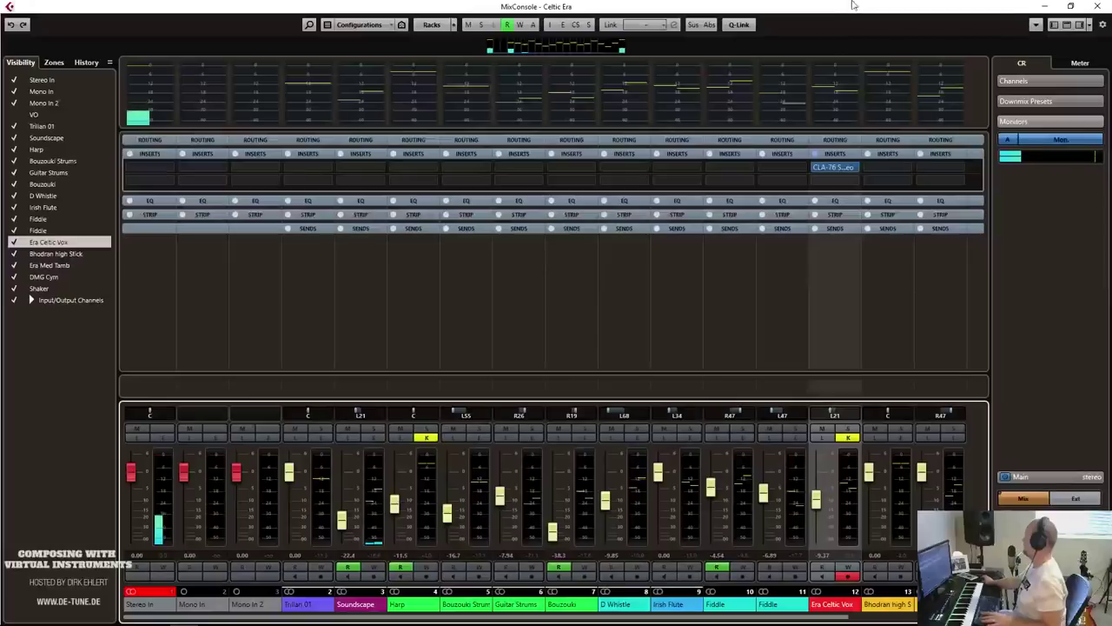
{"action": "left_click", "coordinate": [421, 521]}
{"action": "key", "text": "h"}
{"action": "key", "text": "h"}
{"action": "key", "text": "h"}
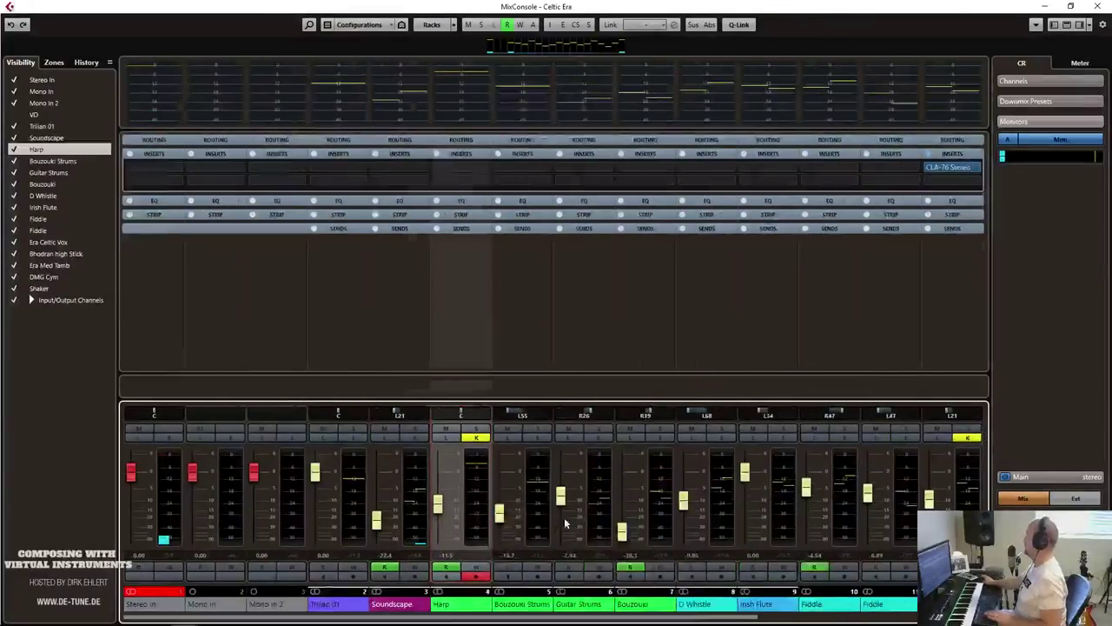
{"action": "key", "text": "g"}
{"action": "key", "text": "g"}
{"action": "key", "text": "g"}
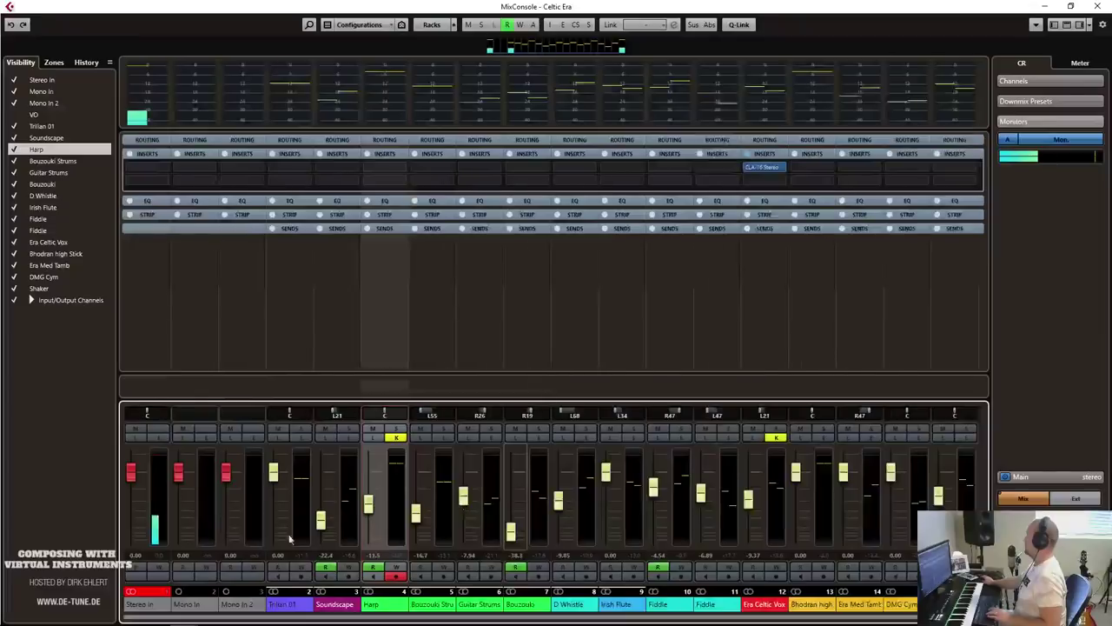
{"action": "key", "text": "g"}
{"action": "key", "text": "g"}
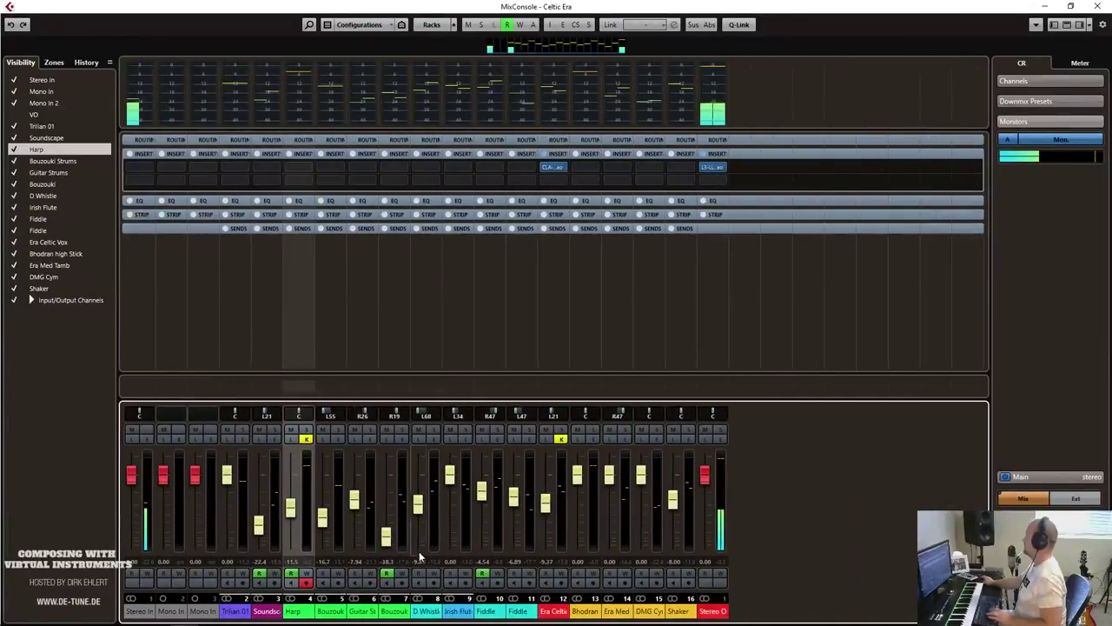
Move the CLA-76 compressor on the Era Celtic Vox channel to the second insert slot.
{"action": "left_click", "coordinate": [689, 529]}
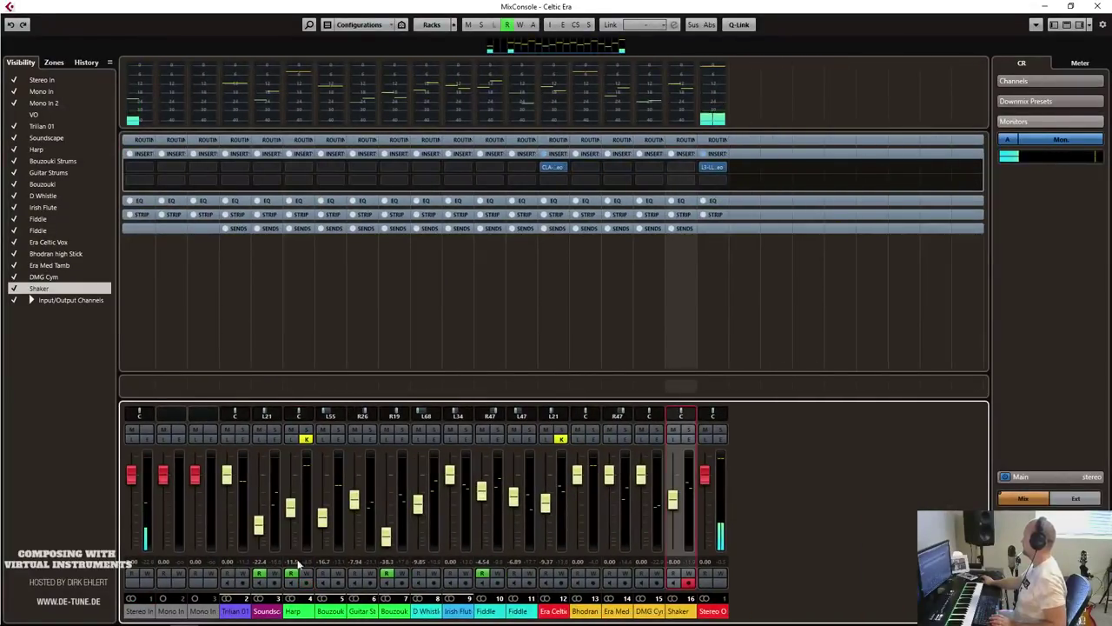
{"action": "left_click", "coordinate": [243, 540], "text": "shift"}
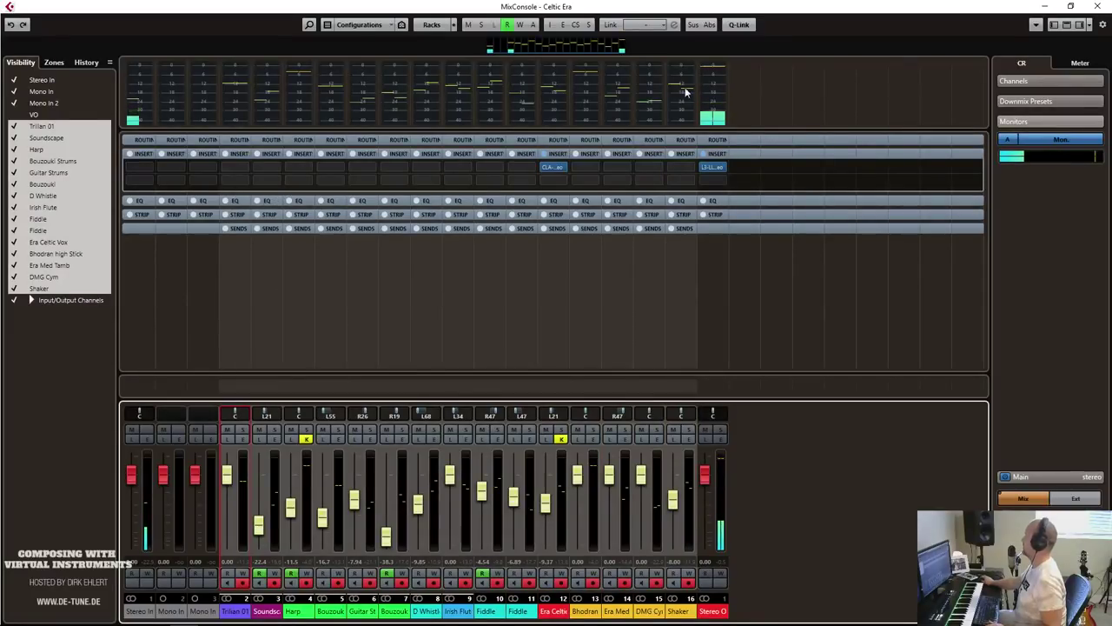
{"action": "left_click", "coordinate": [549, 296]}
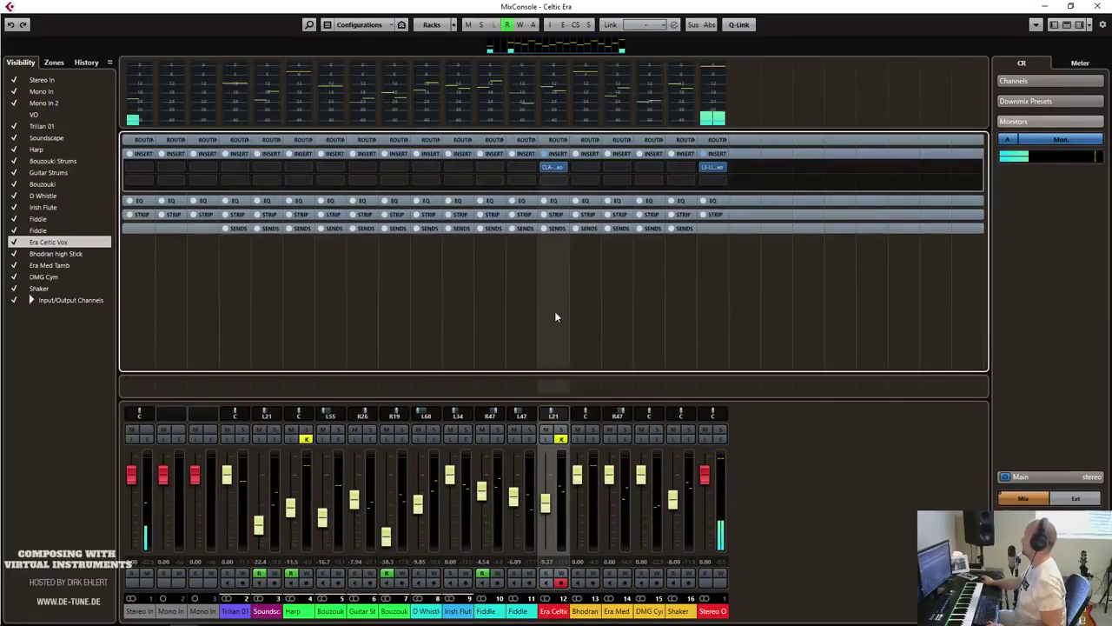
{"action": "left_click_drag", "start_coordinate": [552, 169], "coordinate": [555, 182]}
Select the channels Trilian 01 through Shaker, enable Q-Link, and insert NLS Channel Stereo in their first insert slots.
{"action": "left_click", "coordinate": [686, 524]}
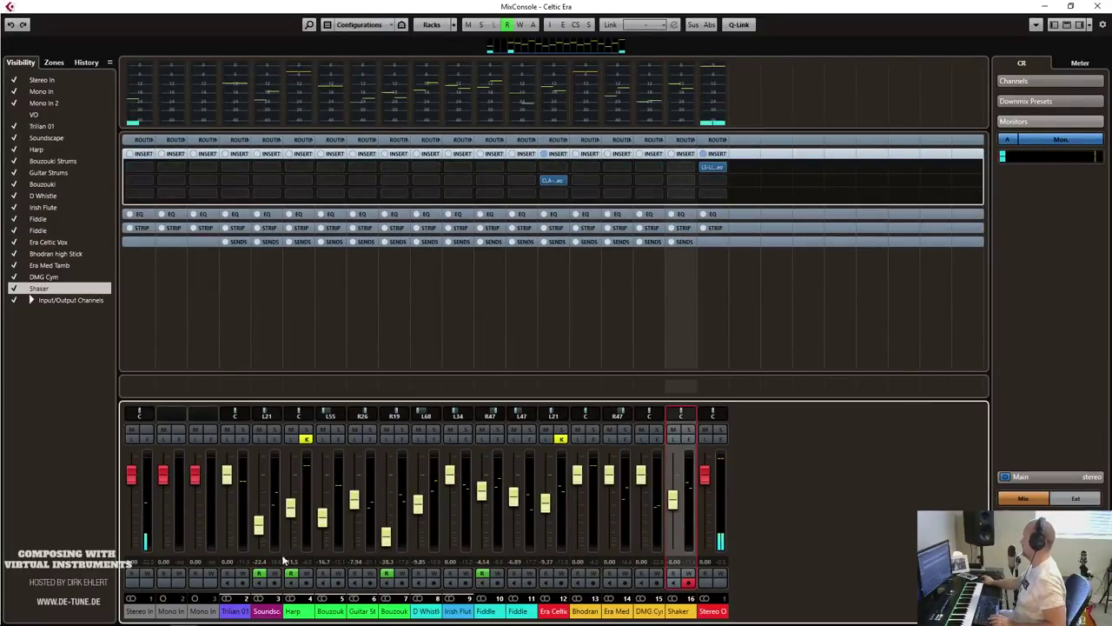
{"action": "left_click", "coordinate": [244, 530], "text": "shift"}
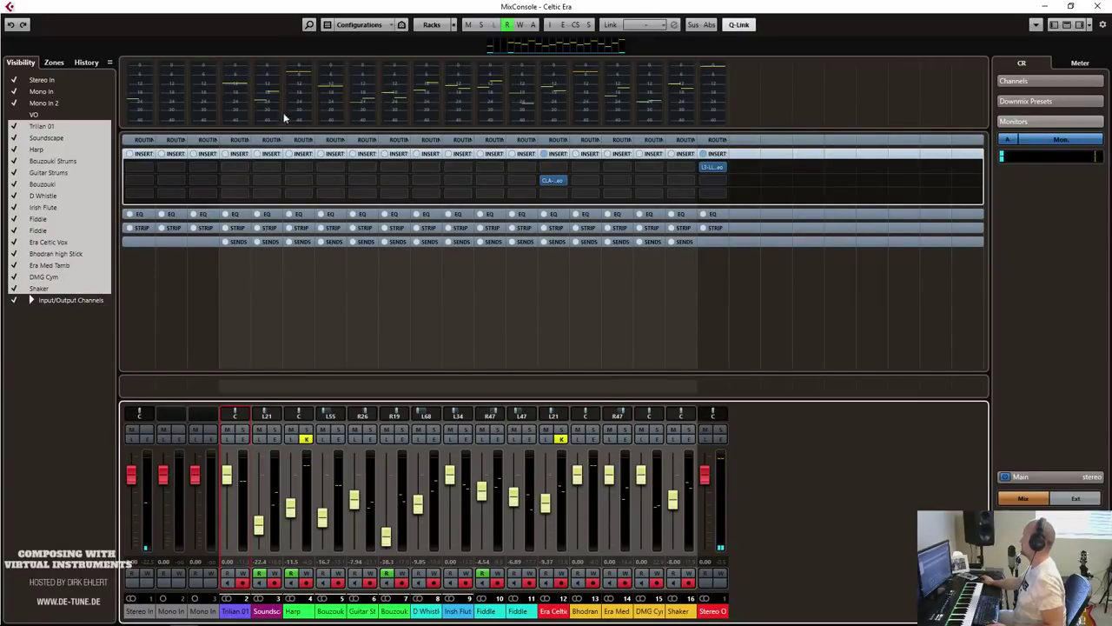
{"action": "left_click", "coordinate": [244, 166]}
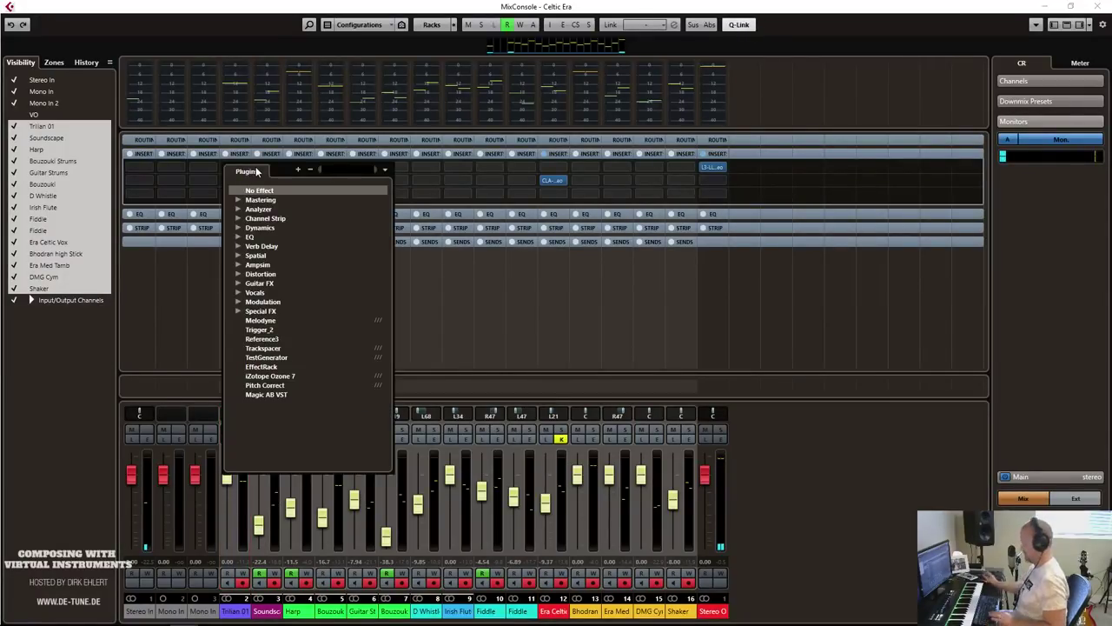
{"action": "type", "text": "nls"}
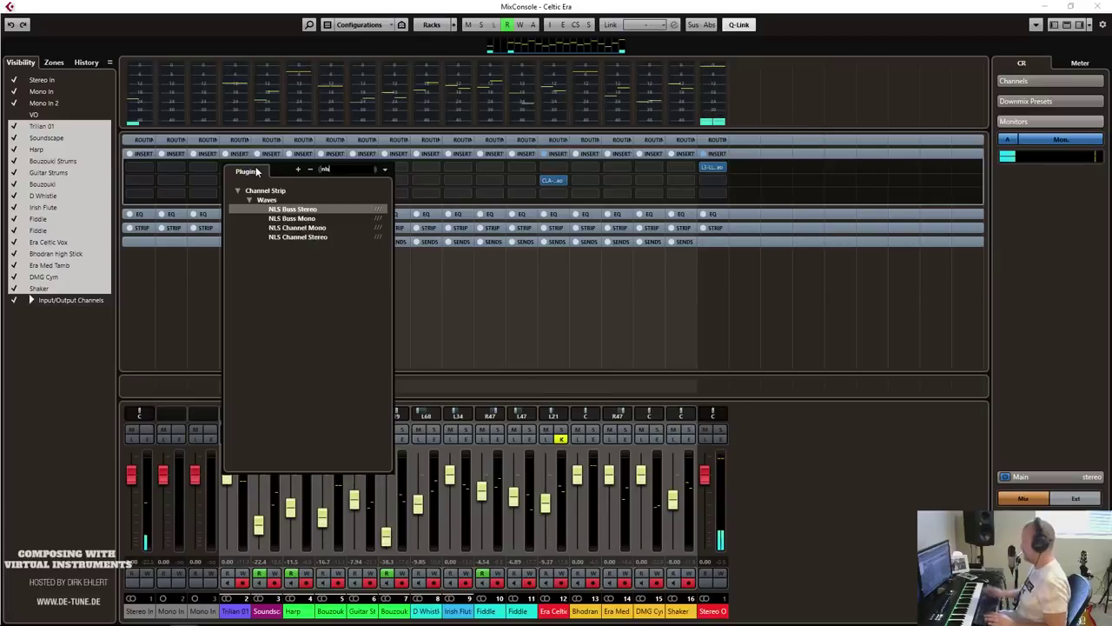
{"action": "left_click", "coordinate": [298, 237]}
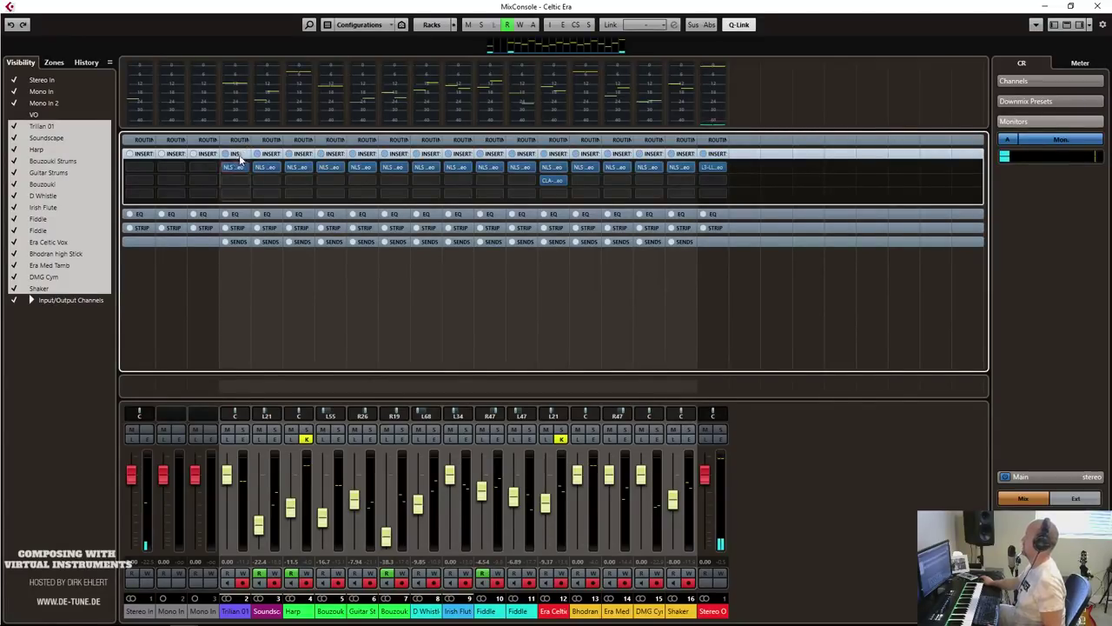
Set VCA group 1 to the Nevo studio in Trilian 01's NLS Channel and close the plug-in window.
{"action": "left_click", "coordinate": [235, 168]}
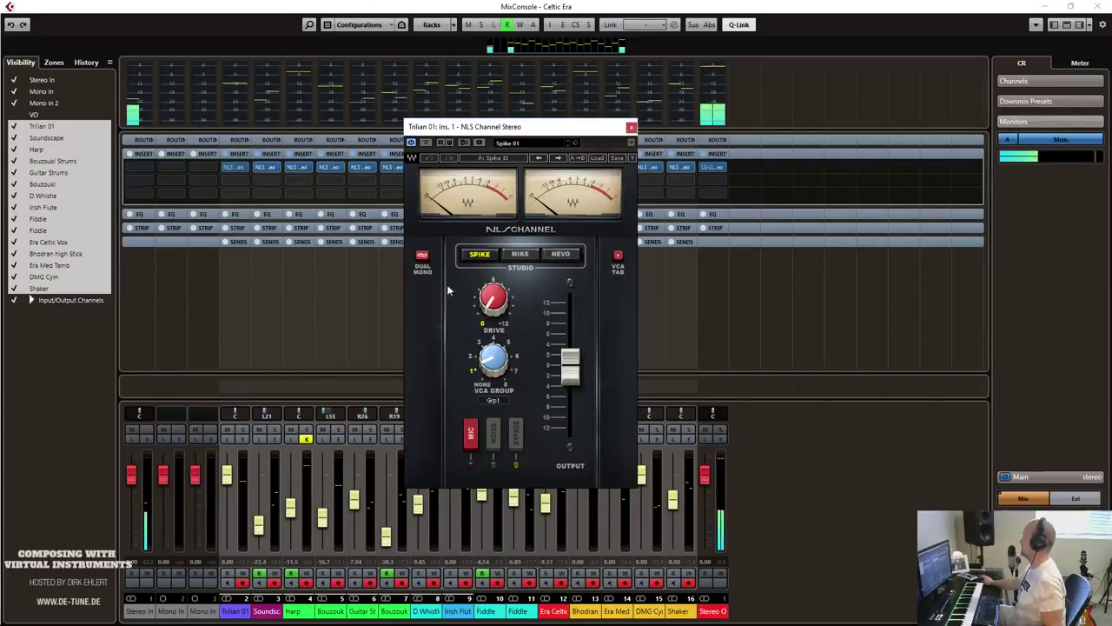
{"action": "left_click", "coordinate": [618, 257]}
{"action": "left_click", "coordinate": [436, 463]}
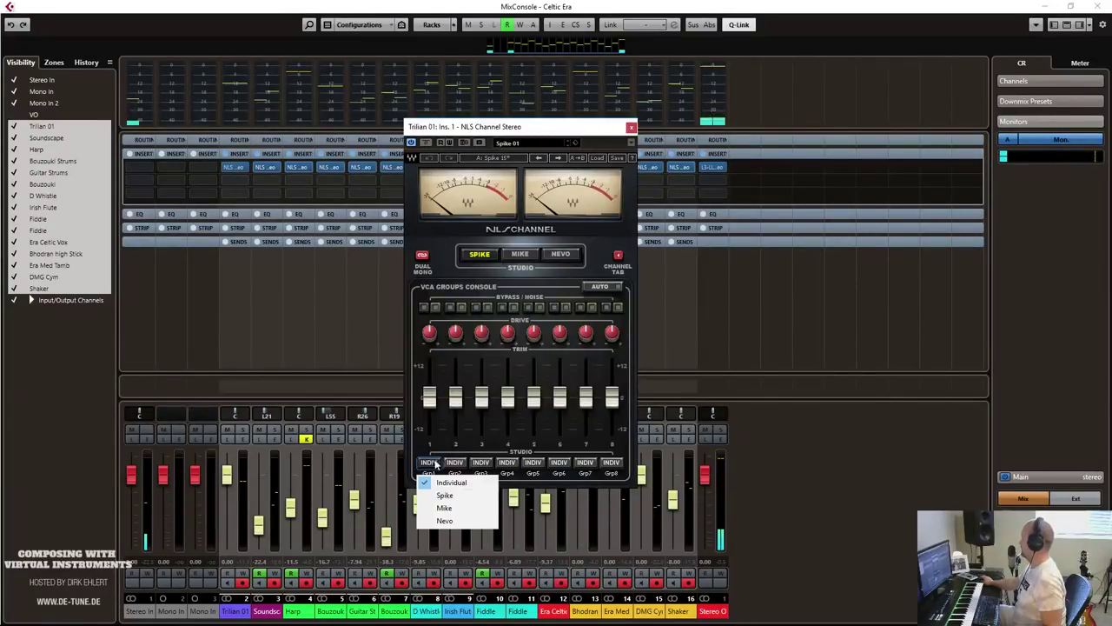
{"action": "left_click", "coordinate": [446, 520]}
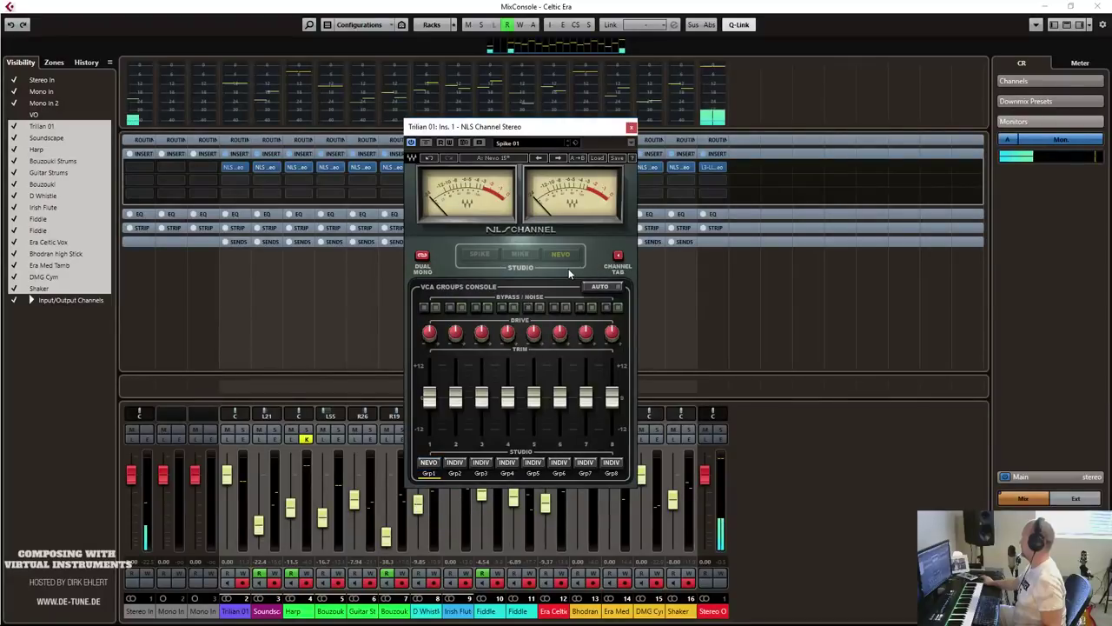
{"action": "left_click", "coordinate": [617, 257]}
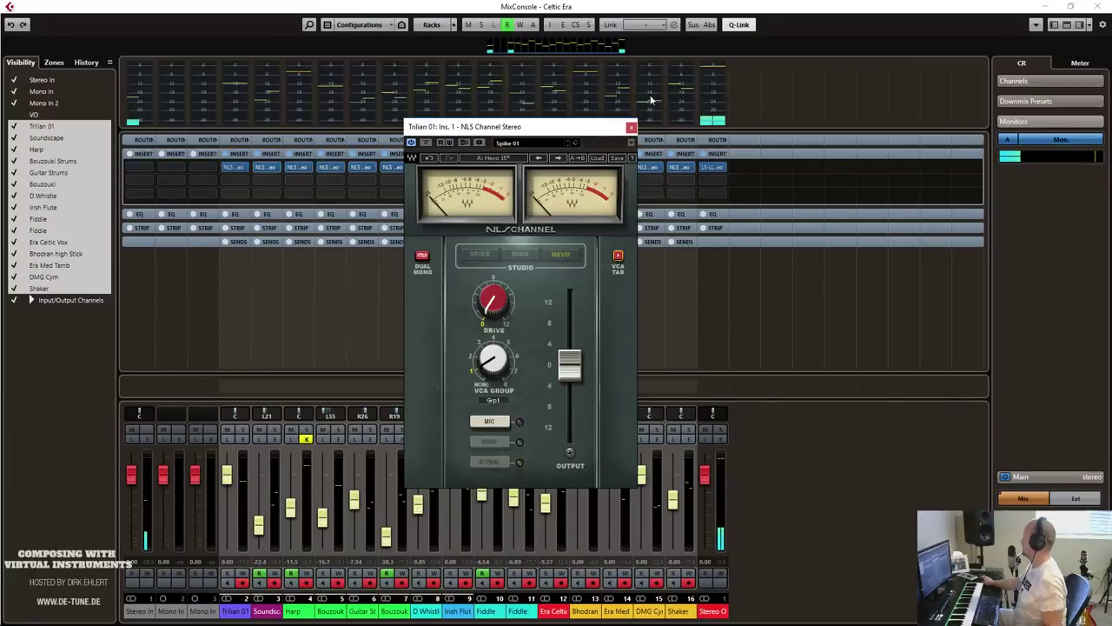
{"action": "left_click", "coordinate": [632, 128]}
Move Stereo Out's L3-LL limiter to the third insert slot and insert NLS Buss Stereo in the first, set to the Mike studio.
{"action": "left_click_drag", "start_coordinate": [715, 188], "coordinate": [711, 188]}
{"action": "left_click", "coordinate": [725, 165]}
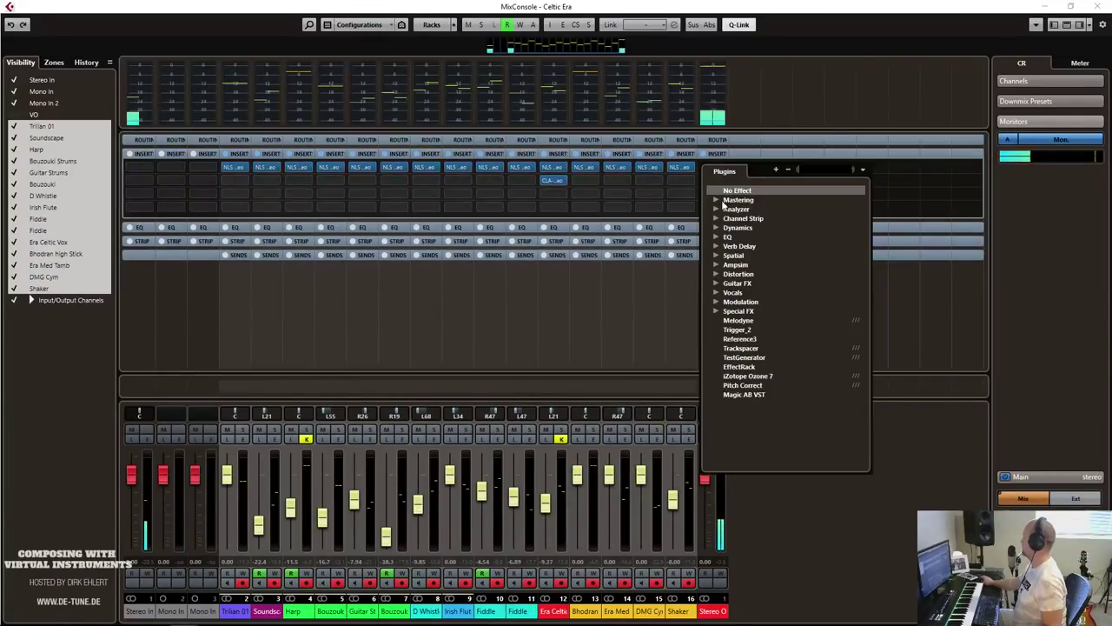
{"action": "type", "text": "nls"}
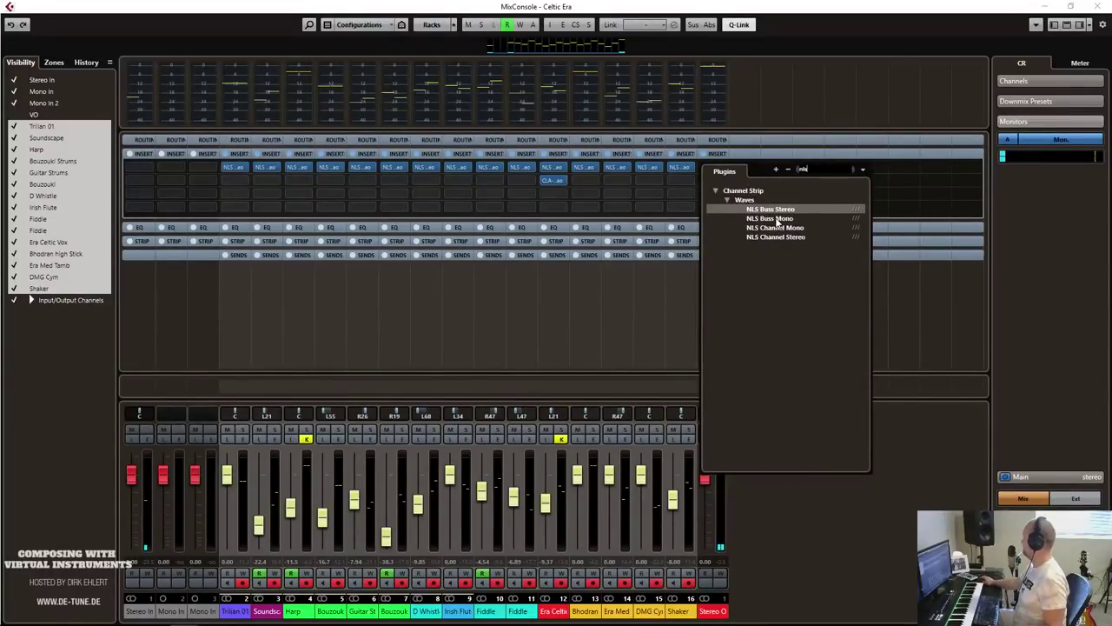
{"action": "left_click", "coordinate": [774, 211]}
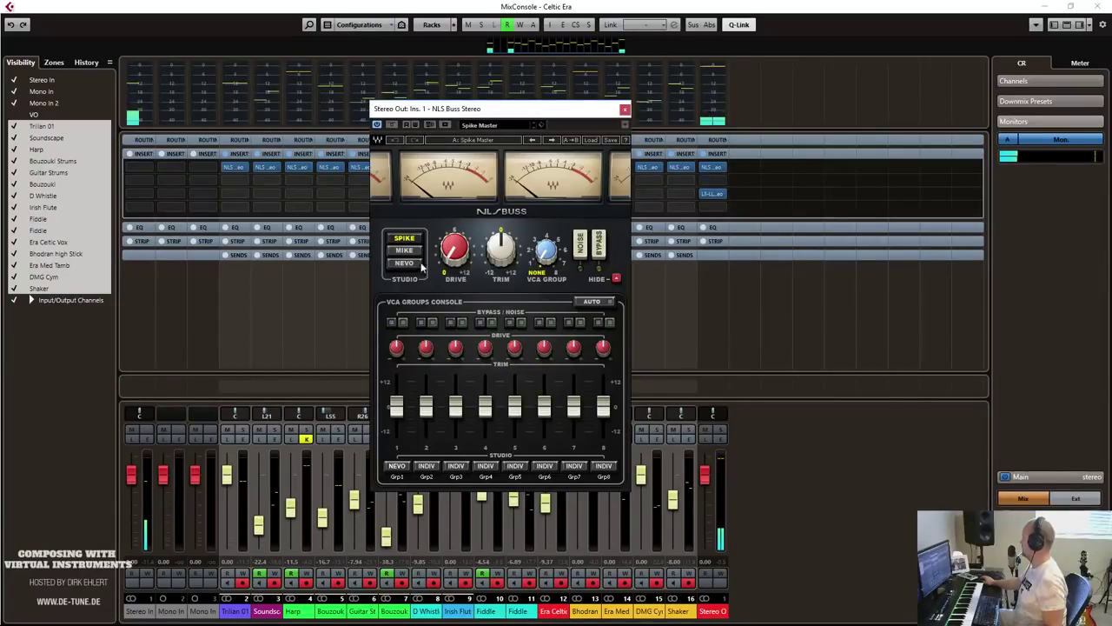
{"action": "mouse_move", "coordinate": [453, 252]}
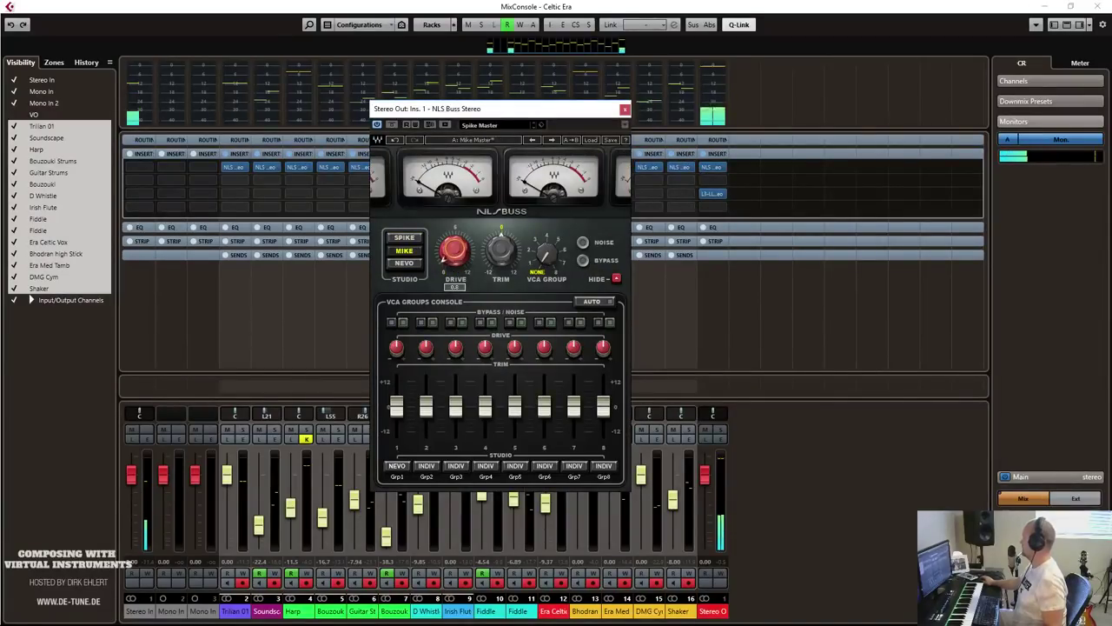
{"action": "left_click", "coordinate": [625, 110]}
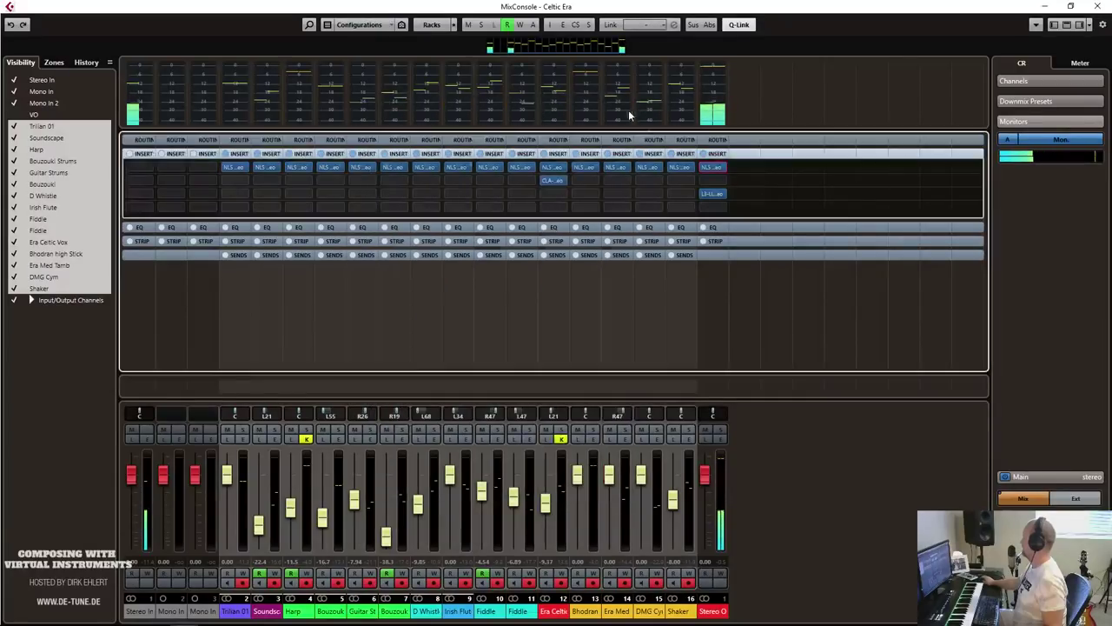
Insert the Slate VBC Rack in Stereo Out's second insert slot.
{"action": "left_click", "coordinate": [722, 183]}
{"action": "left_click", "coordinate": [717, 241]}
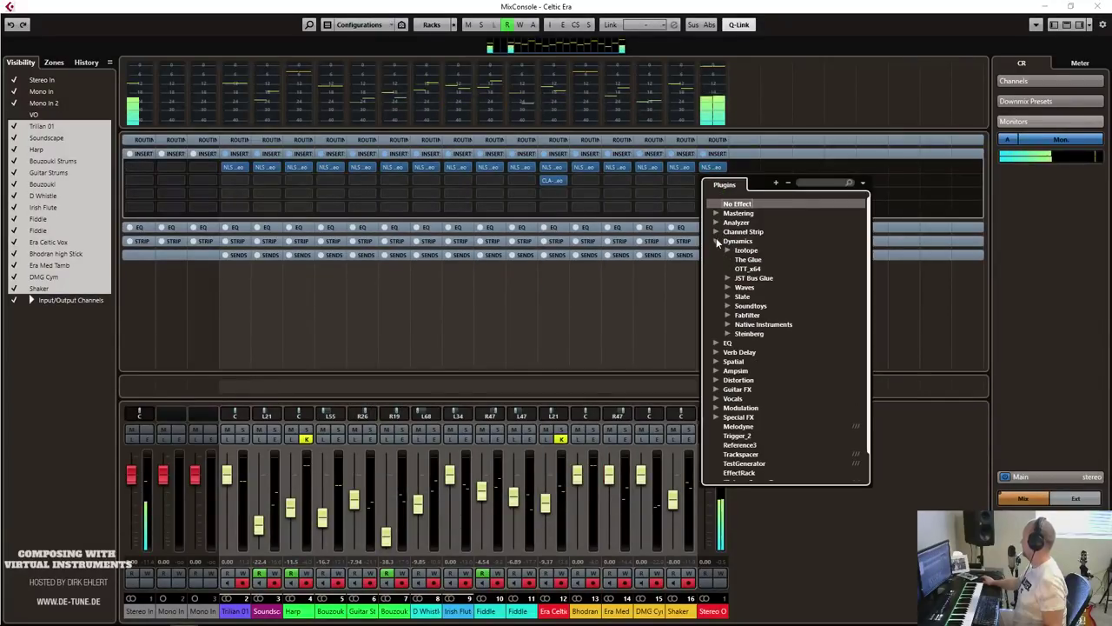
{"action": "left_click", "coordinate": [727, 296]}
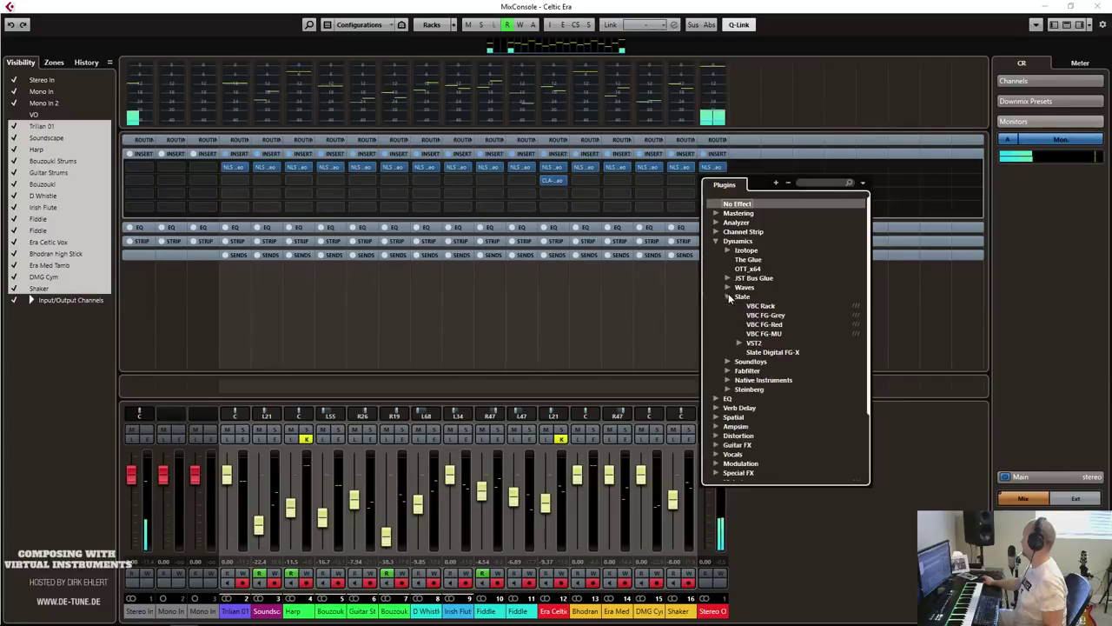
{"action": "left_click", "coordinate": [660, 339]}
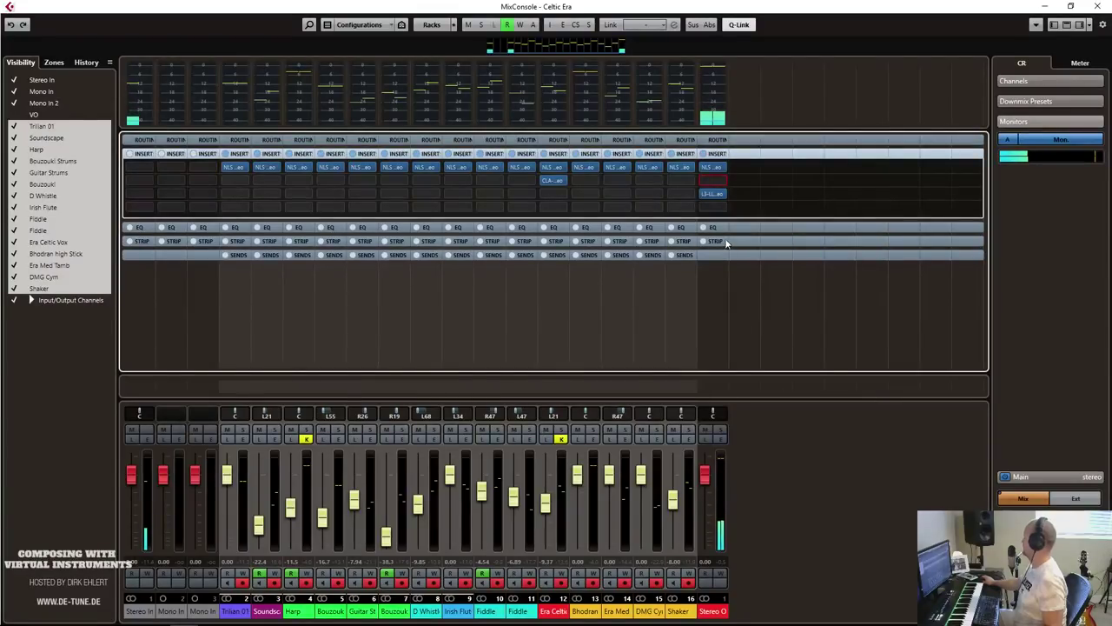
Open the L3-LL Multimaximizer on Stereo Out and move its window clear of the insert slots.
{"action": "left_click", "coordinate": [712, 194]}
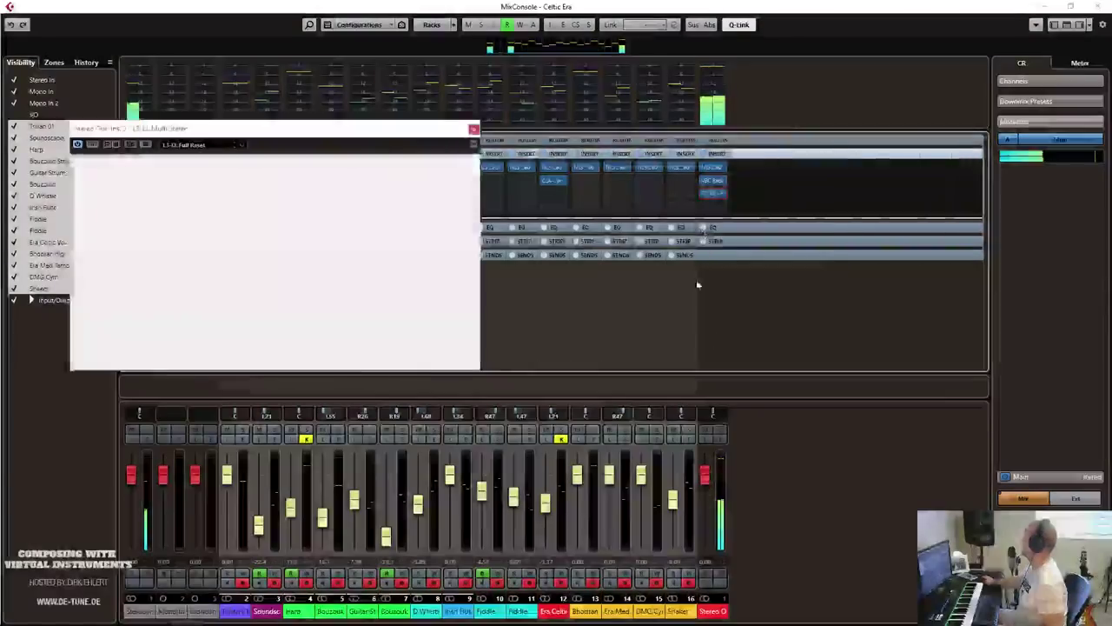
{"action": "left_click_drag", "start_coordinate": [108, 198], "coordinate": [107, 202]}
{"action": "left_click_drag", "start_coordinate": [439, 134], "coordinate": [942, 235]}
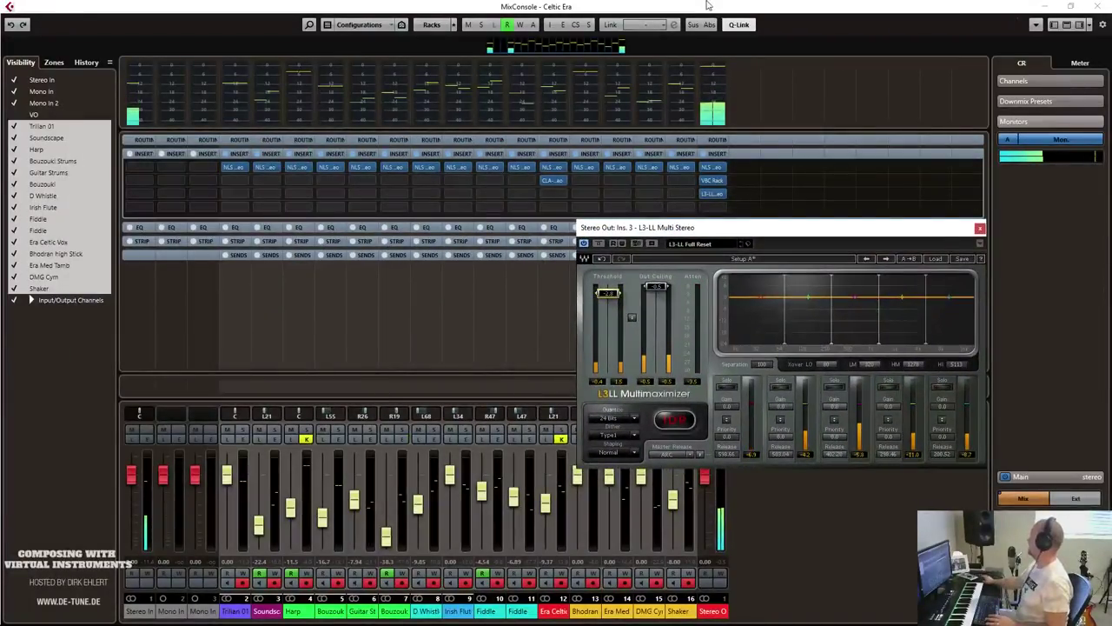
Play the song from the start and measure its loudness in the MixConsole with a freshly reset loudness meter.
{"action": "key", "text": "F3"}
{"action": "left_click", "coordinate": [329, 198]}
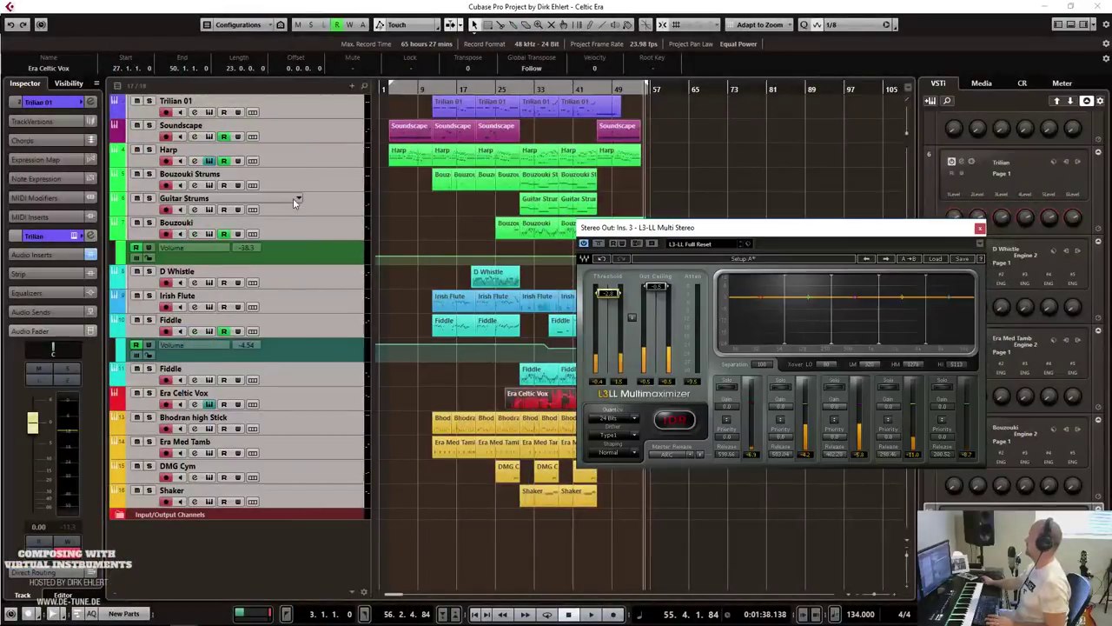
{"action": "key", "text": "Home"}
{"action": "key", "text": "space"}
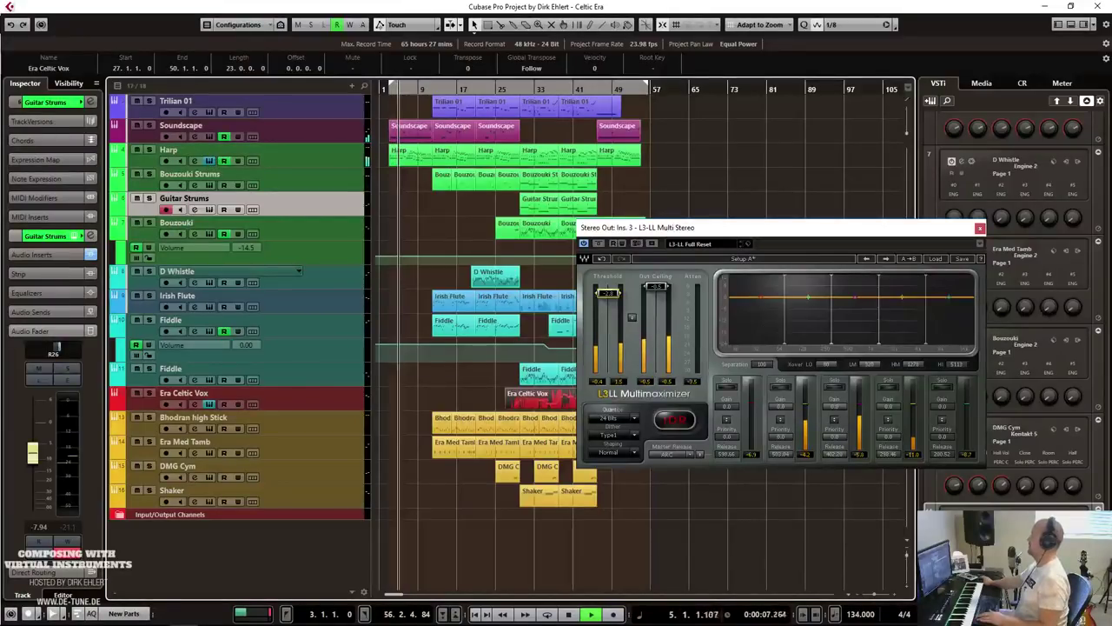
{"action": "key", "text": "F3"}
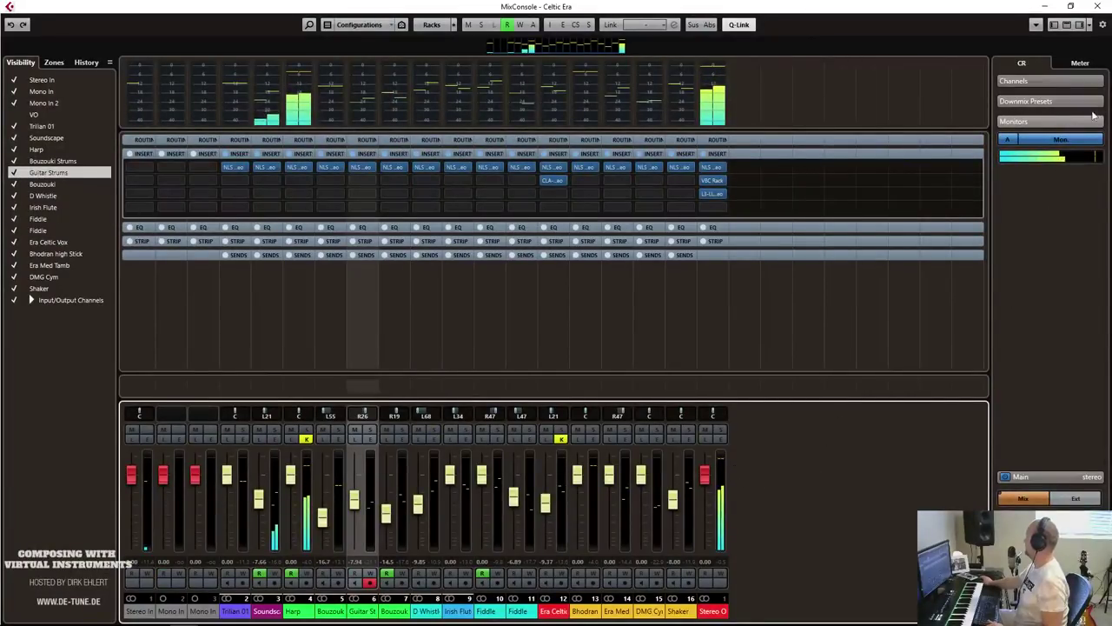
{"action": "left_click", "coordinate": [1080, 62]}
{"action": "left_click", "coordinate": [1091, 403]}
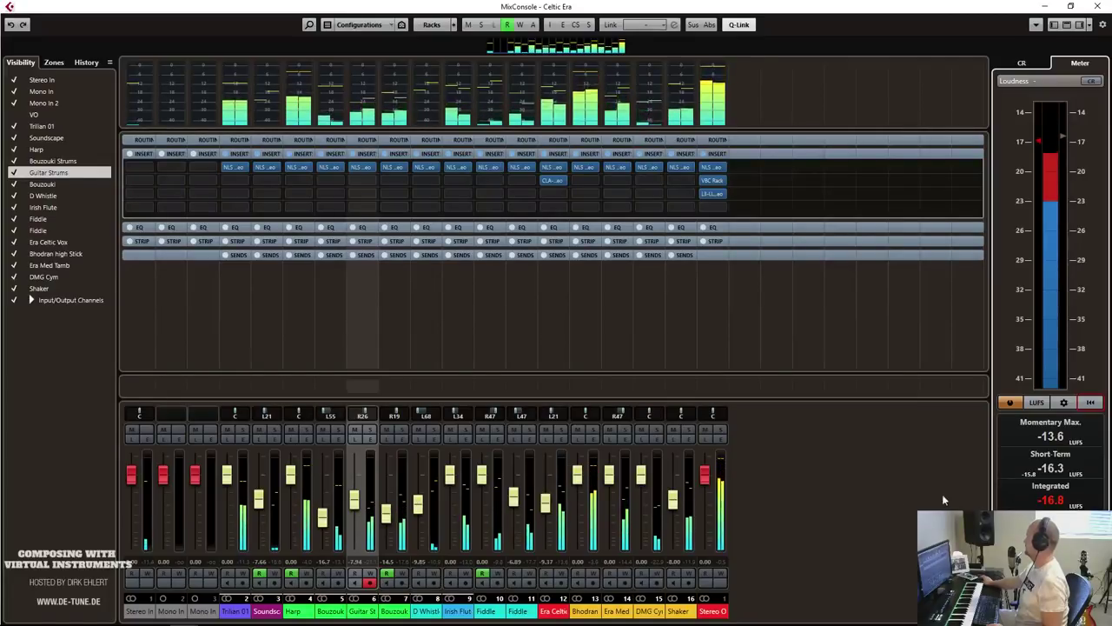
Lower the Era Celtic Vox fader to -10.1 and select the D Whistle channel.
{"action": "left_click", "coordinate": [545, 507]}
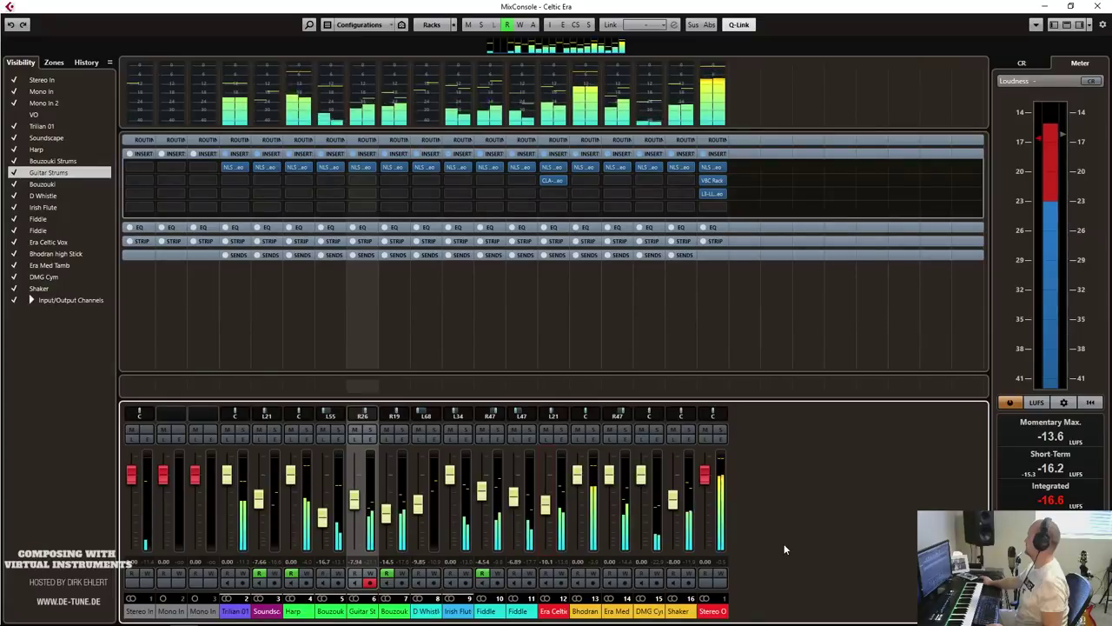
{"action": "left_click", "coordinate": [436, 614]}
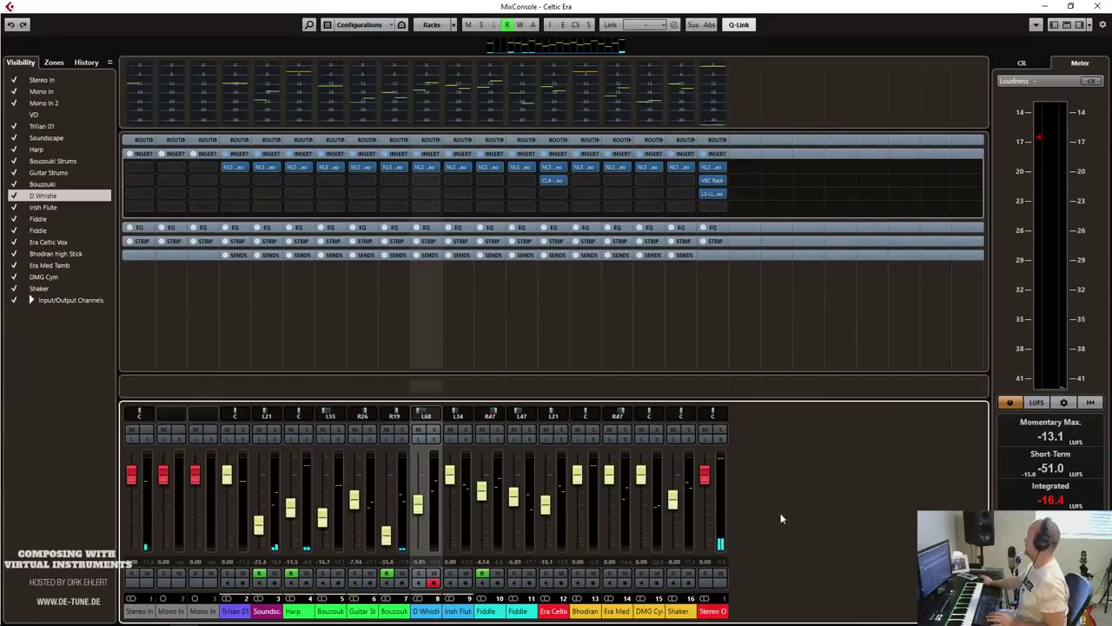
Lower the threshold of the L3-LL Multimaximizer on Stereo Out and close the plug-in window.
{"action": "left_click", "coordinate": [713, 192]}
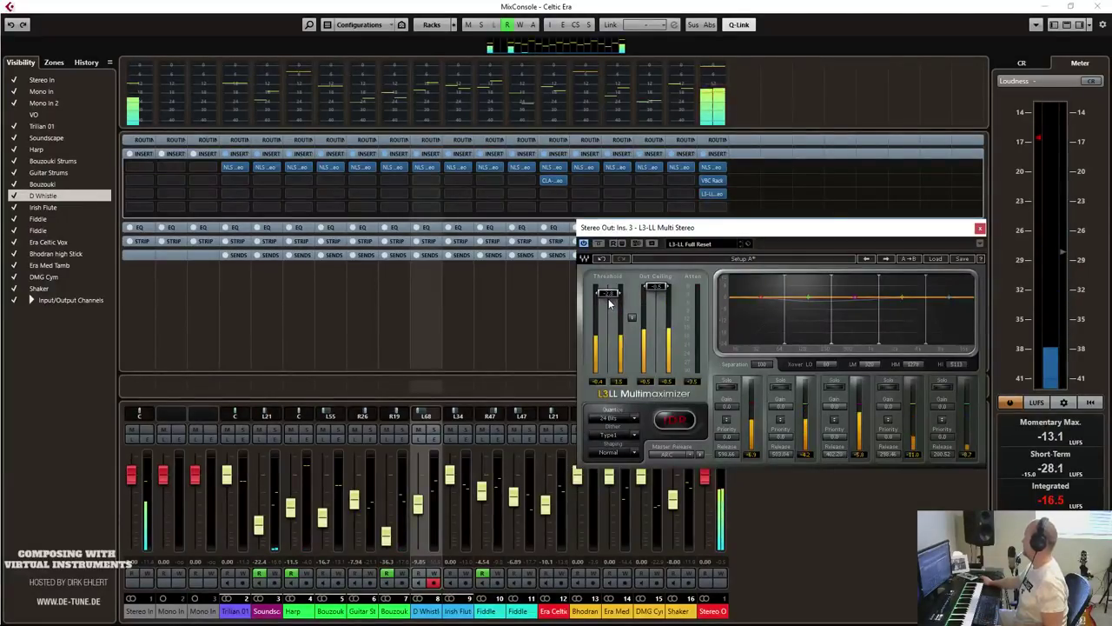
{"action": "left_click_drag", "start_coordinate": [607, 293], "coordinate": [607, 297]}
{"action": "left_click", "coordinate": [979, 229]}
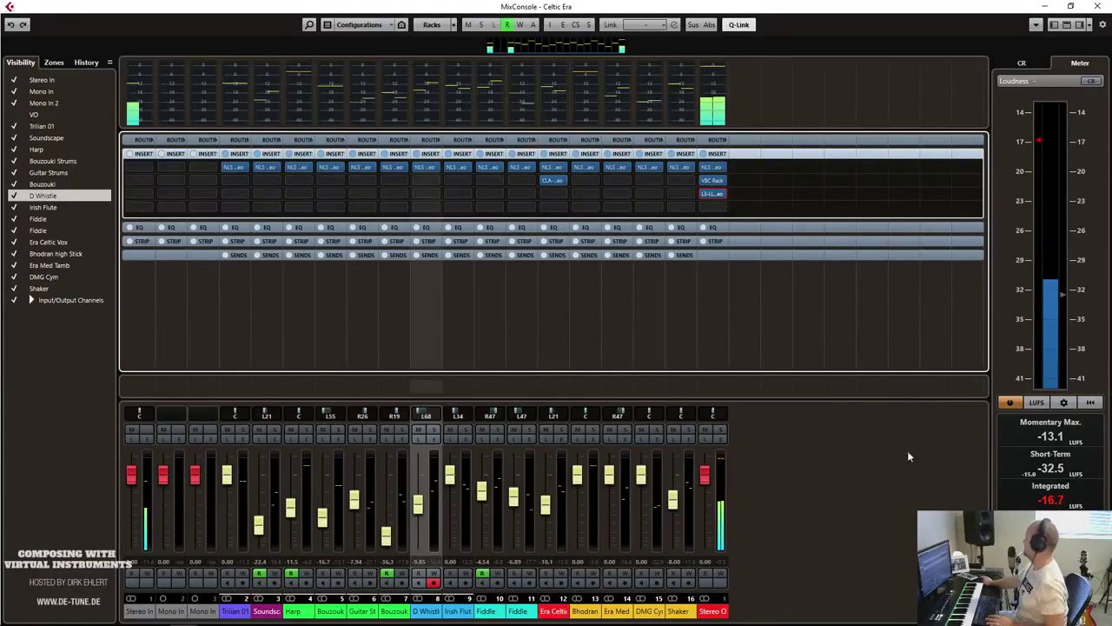
Play the song from bar 28 and measure the loudness again with a reset meter and the L3-LL limiter open, closing both windows when done.
{"action": "key", "text": "F3"}
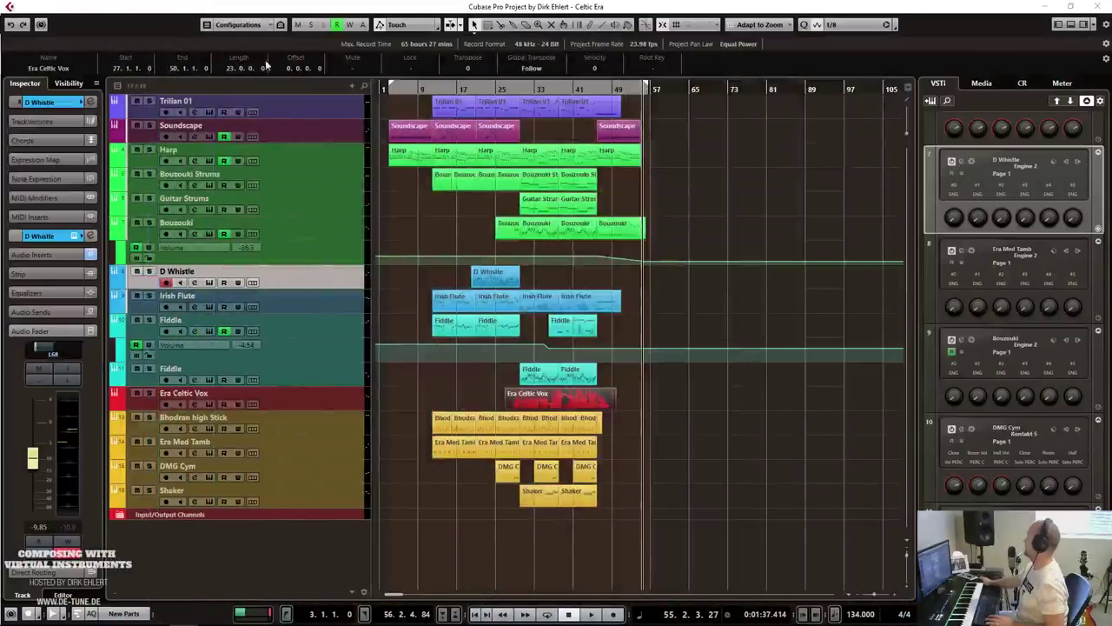
{"action": "left_click", "coordinate": [509, 90]}
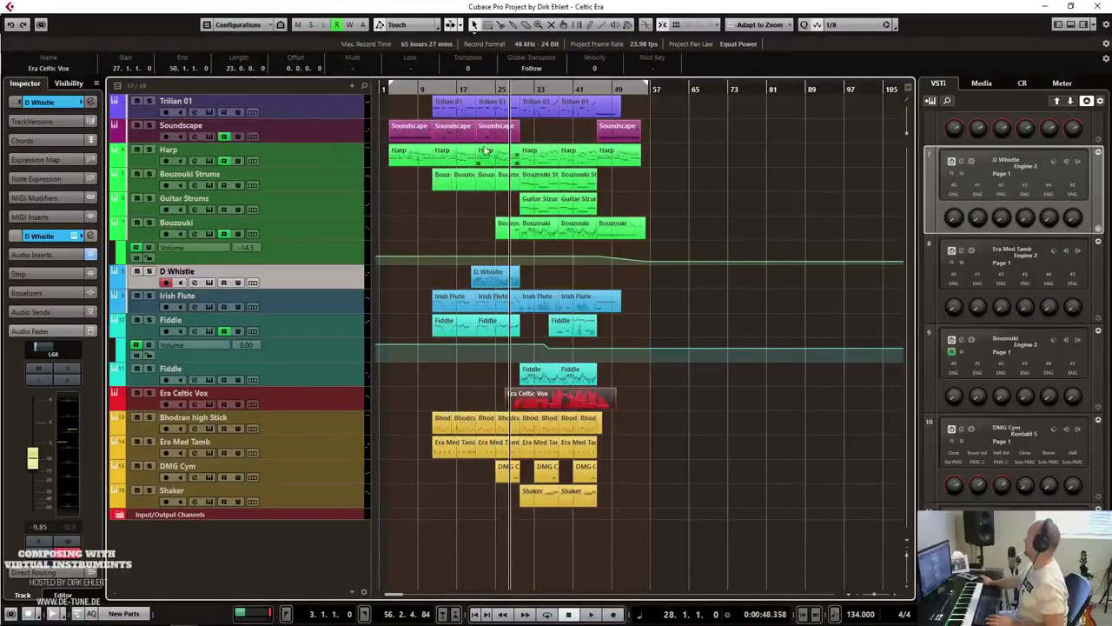
{"action": "key", "text": "F3"}
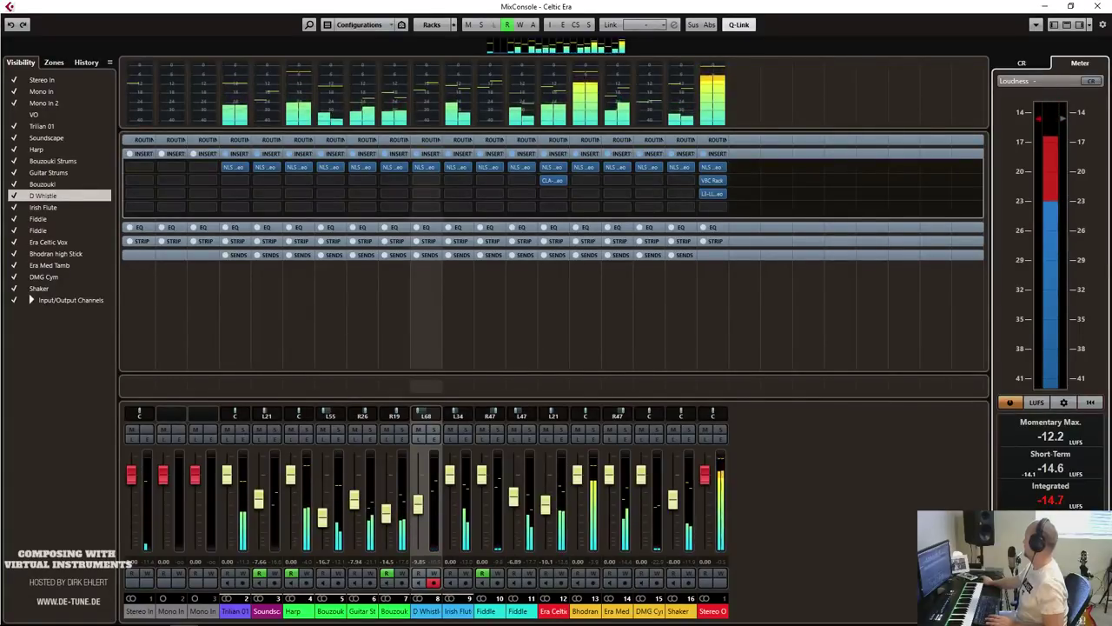
{"action": "left_click", "coordinate": [712, 193]}
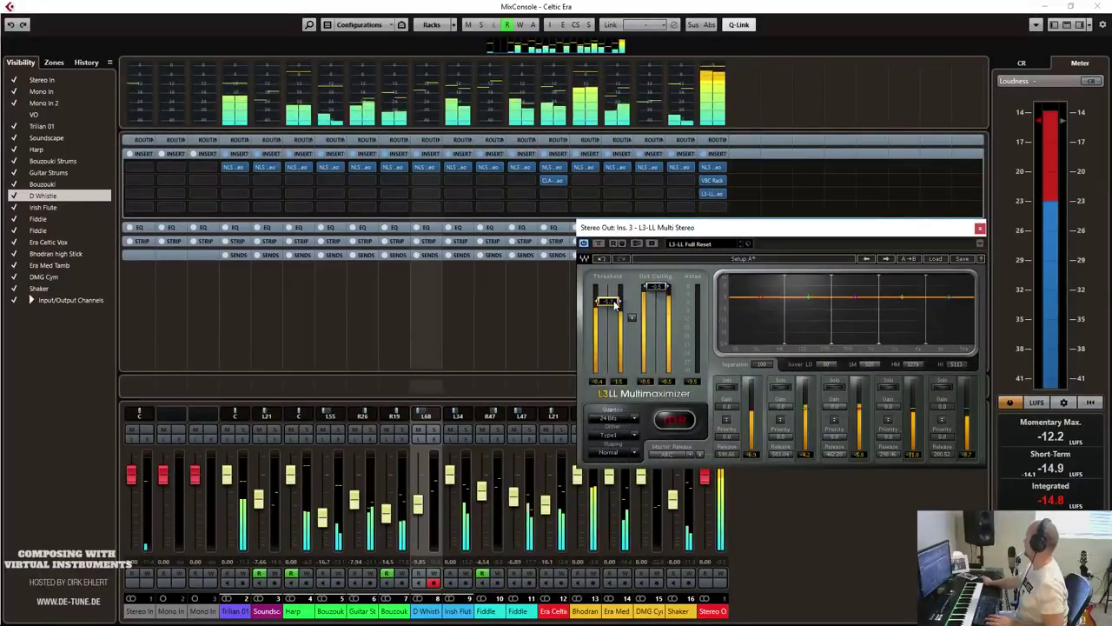
{"action": "left_click", "coordinate": [1090, 401]}
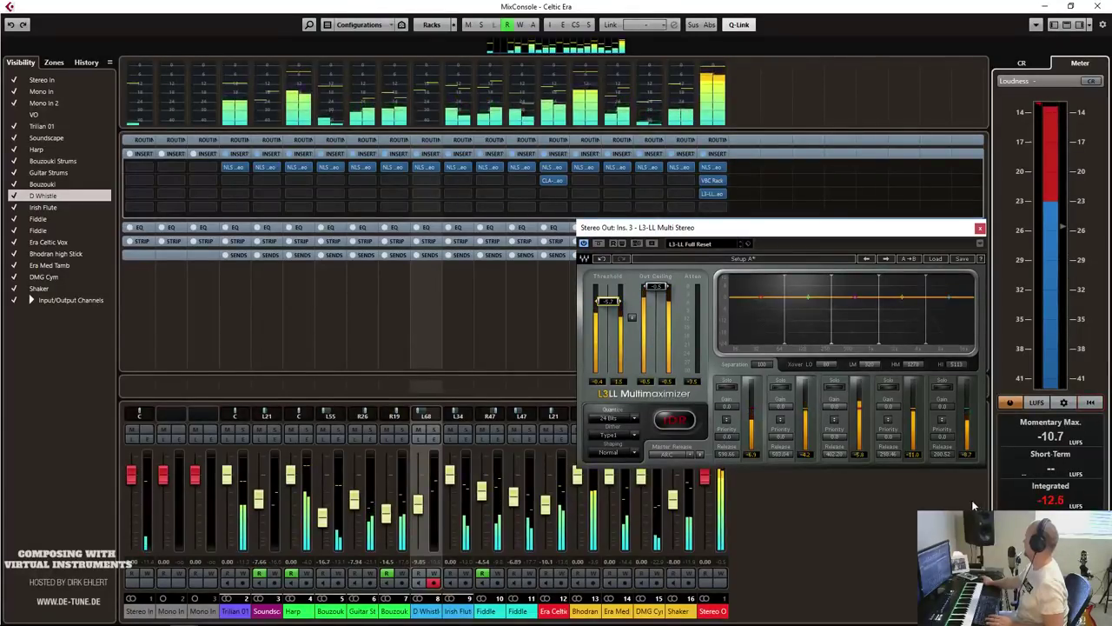
{"action": "left_click", "coordinate": [980, 230]}
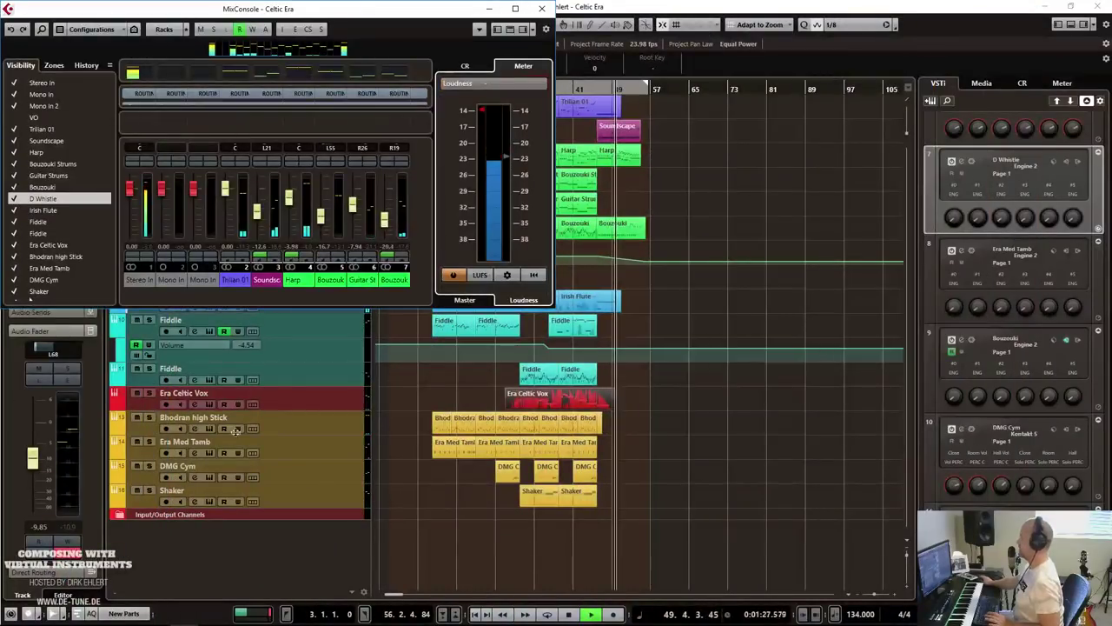
{"action": "left_click", "coordinate": [541, 8]}
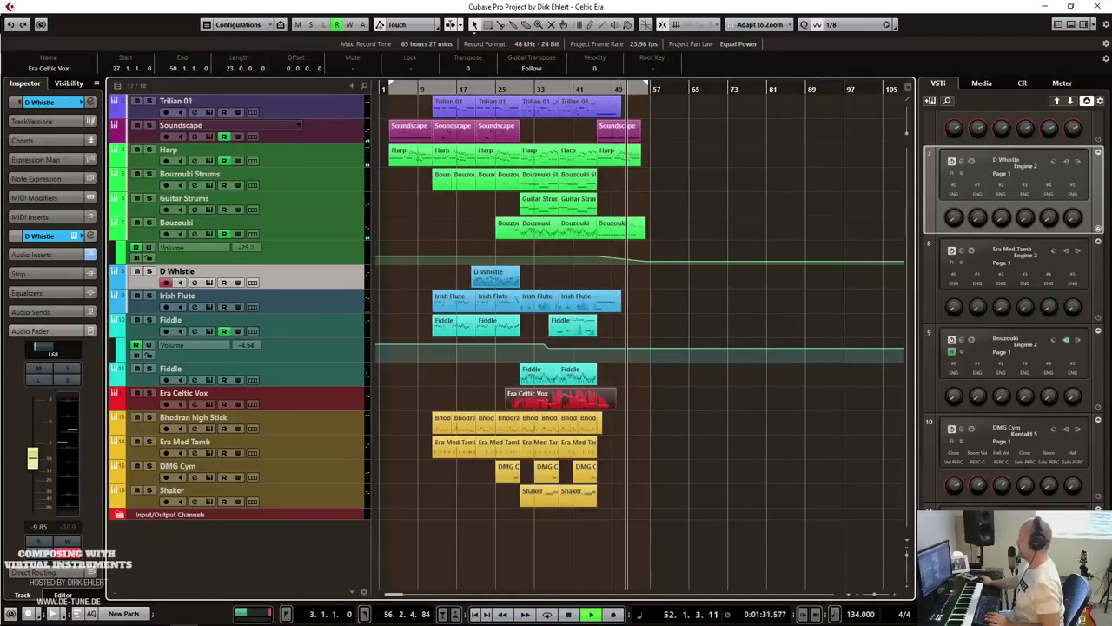
Step through the Era Celtic Vox, Fiddle, Irish Flute and D Whistle tracks as the song ends, and stop playback.
{"action": "left_click", "coordinate": [359, 409]}
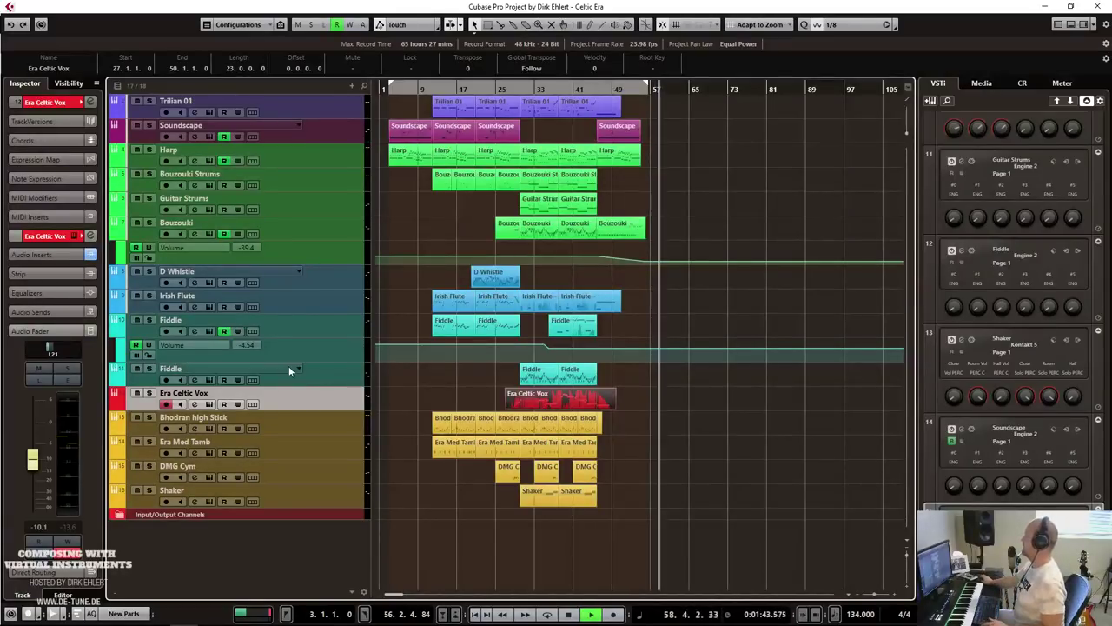
{"action": "left_click", "coordinate": [319, 374]}
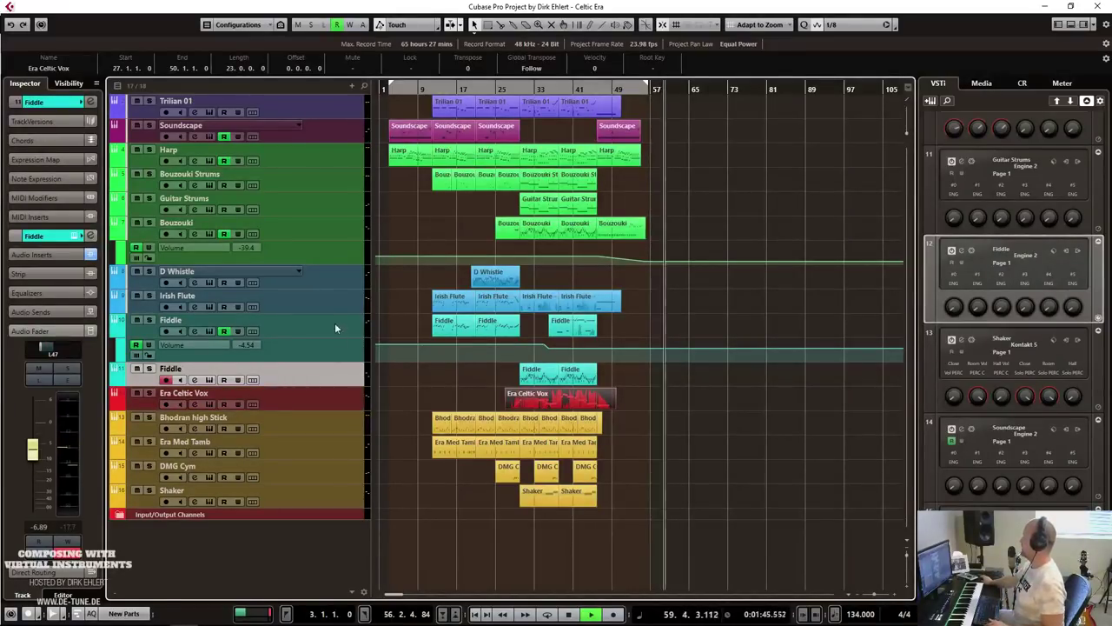
{"action": "left_click", "coordinate": [324, 300]}
{"action": "left_click", "coordinate": [326, 277]}
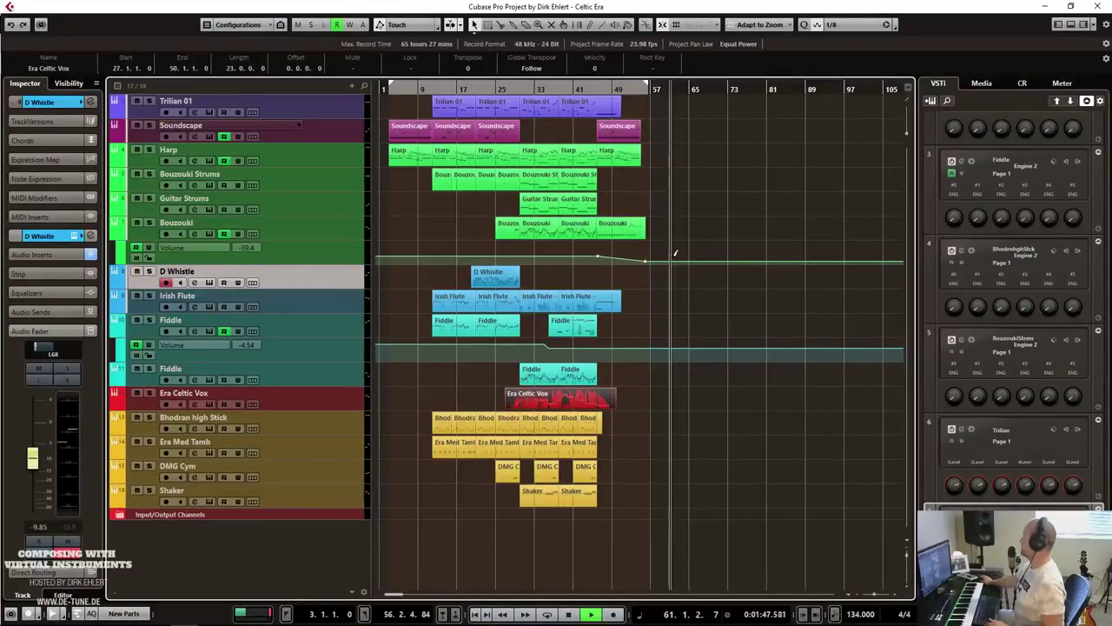
{"action": "key", "text": "space"}
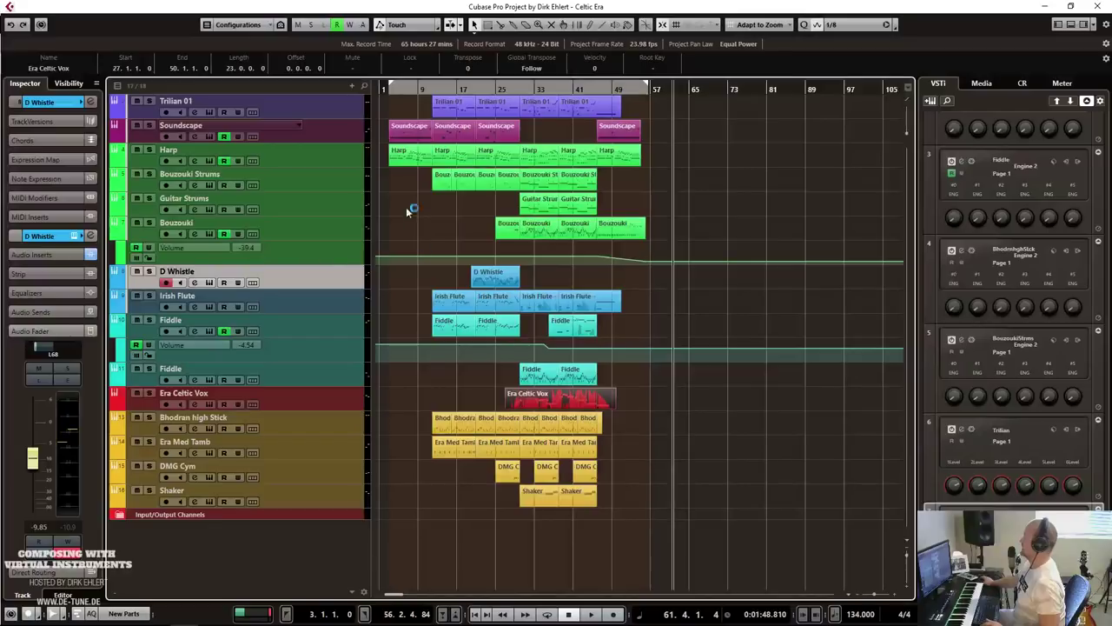
Select the Guitar Strums track and reopen the MixConsole at full-screen size.
{"action": "left_click", "coordinate": [276, 210]}
{"action": "key", "text": "F3"}
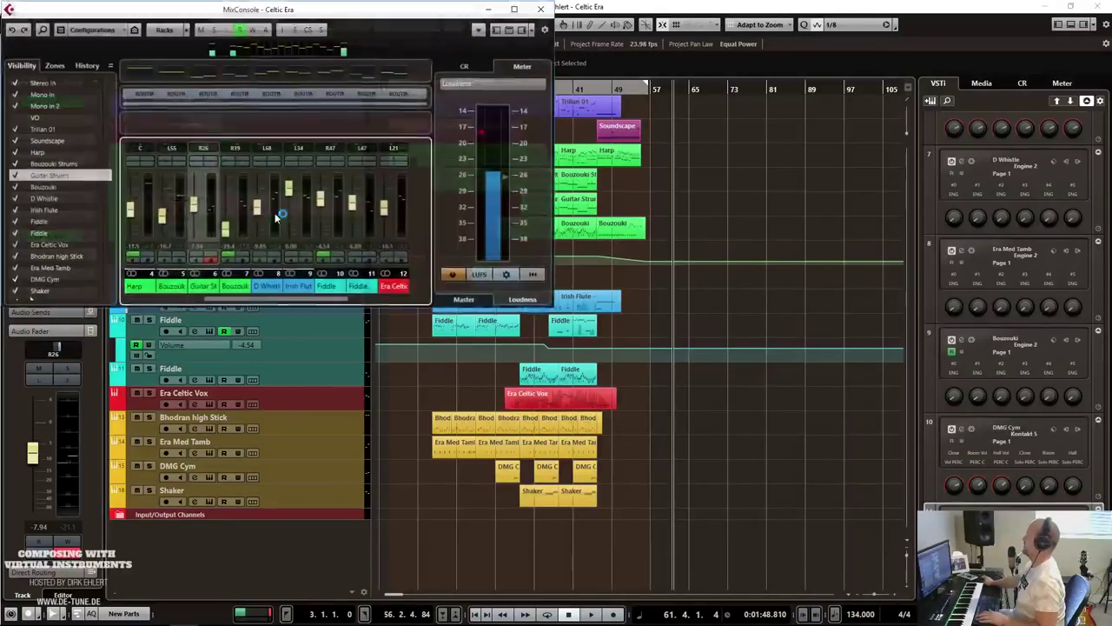
{"action": "key", "text": "F3"}
{"action": "key", "text": "F3"}
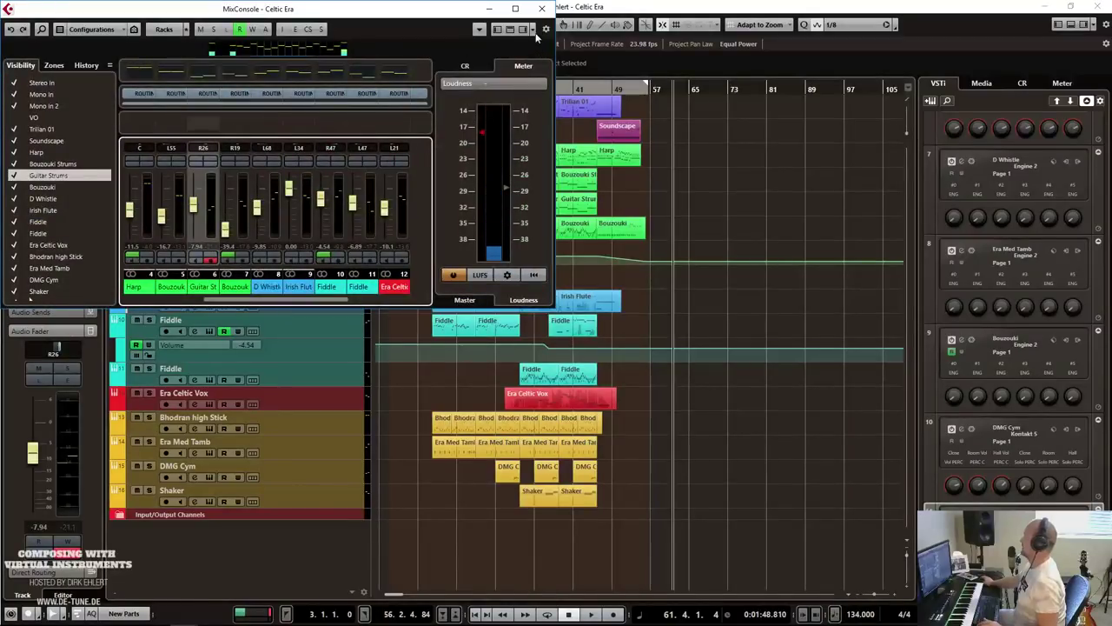
{"action": "left_click", "coordinate": [518, 9]}
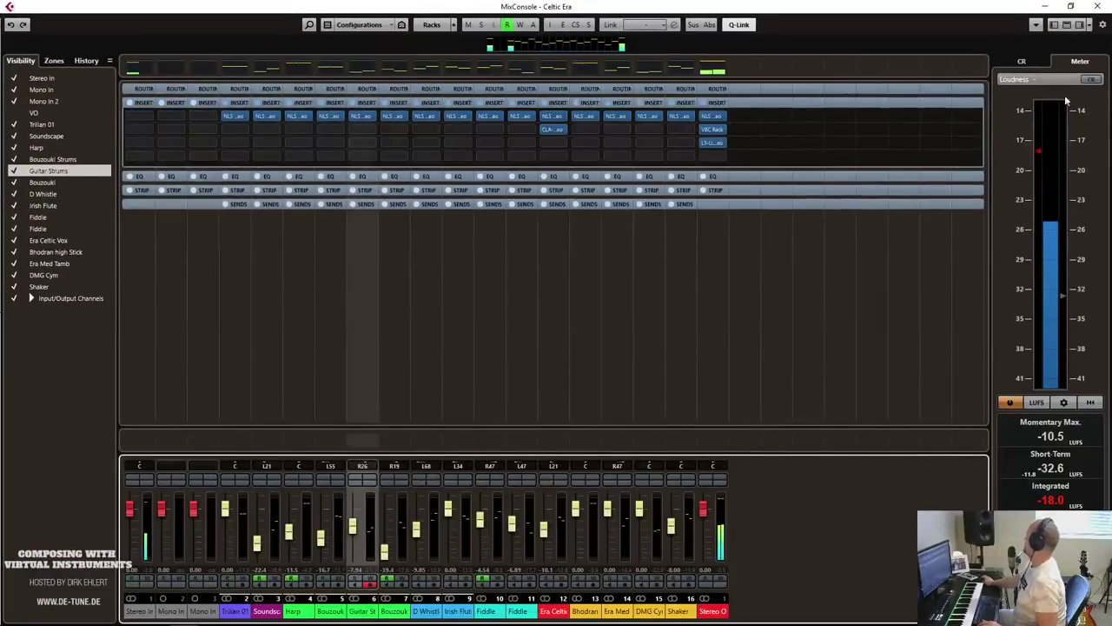
Raise the L3-LL Multimaximizer threshold on Stereo Out to -2.1, close the plug-in and return to the project window.
{"action": "left_click", "coordinate": [712, 142]}
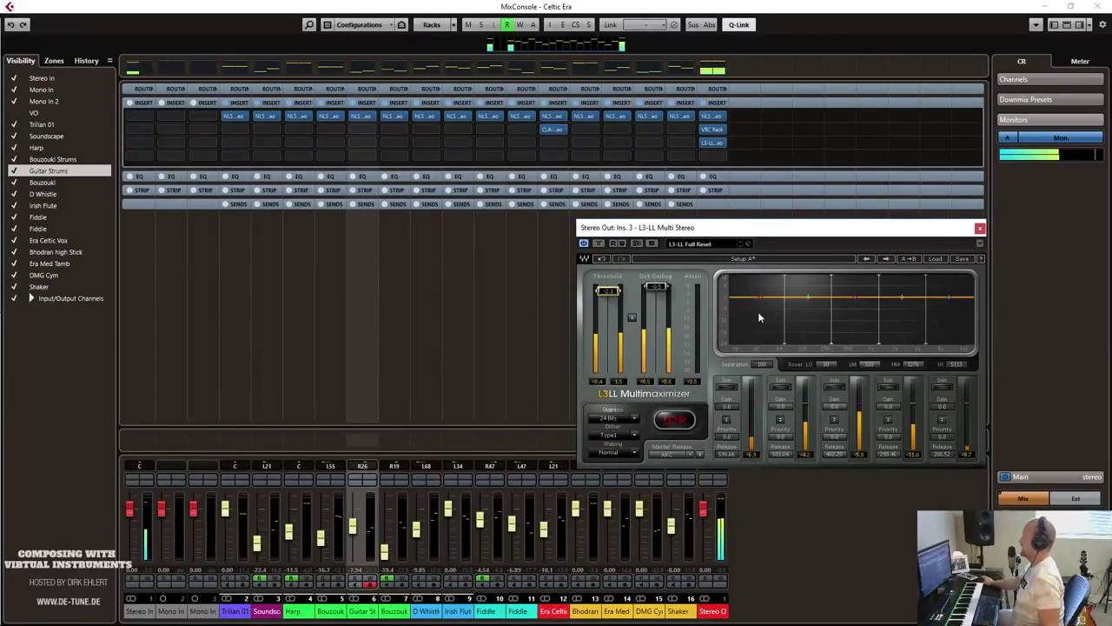
{"action": "left_click", "coordinate": [980, 229]}
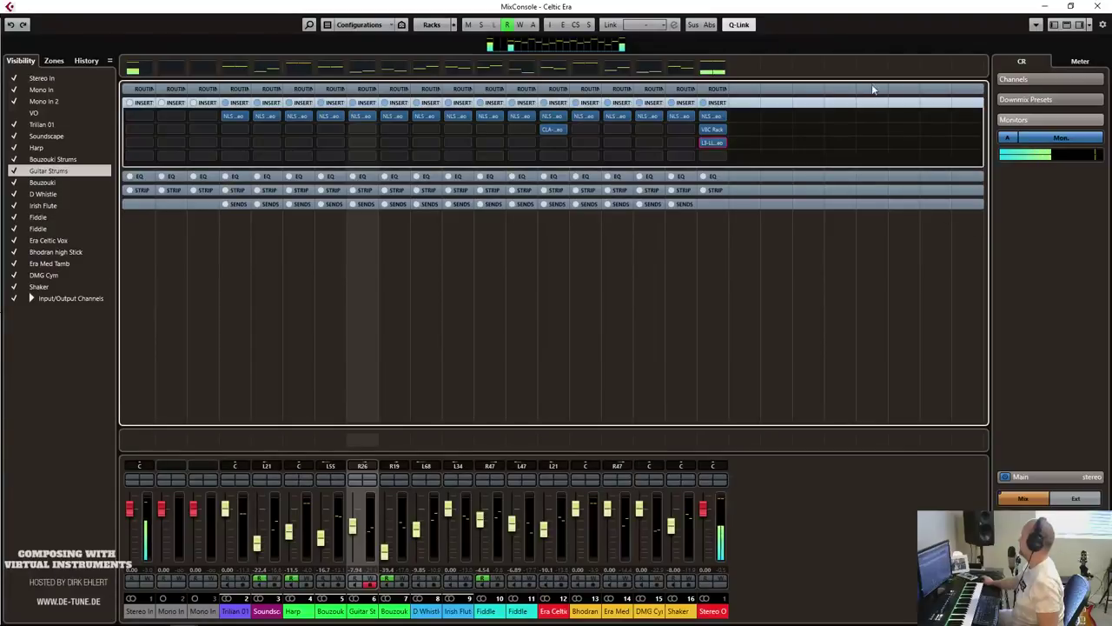
{"action": "key", "text": "F3"}
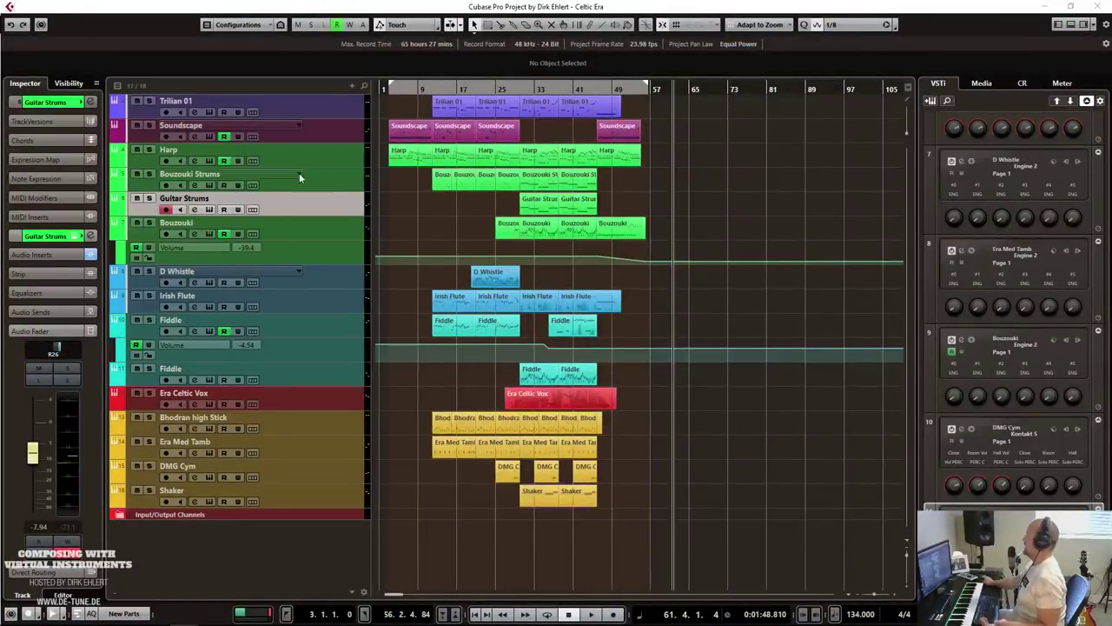
Play the whole song from the left locator, select the Bouzouki track and stop playback at the end.
{"action": "left_click", "coordinate": [322, 184]}
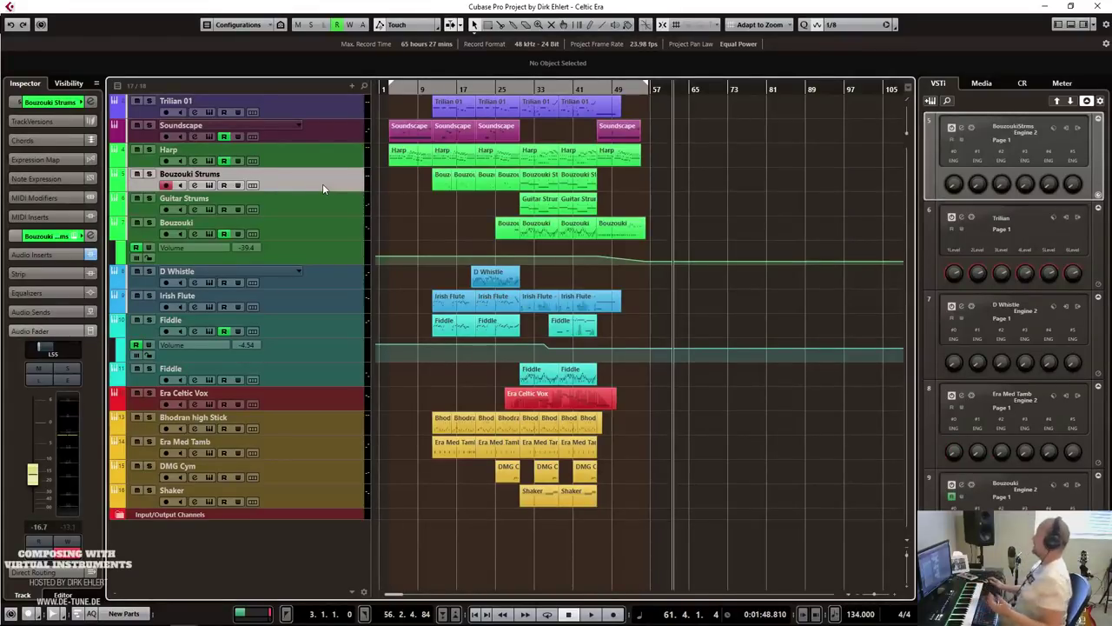
{"action": "key", "text": "KP_1"}
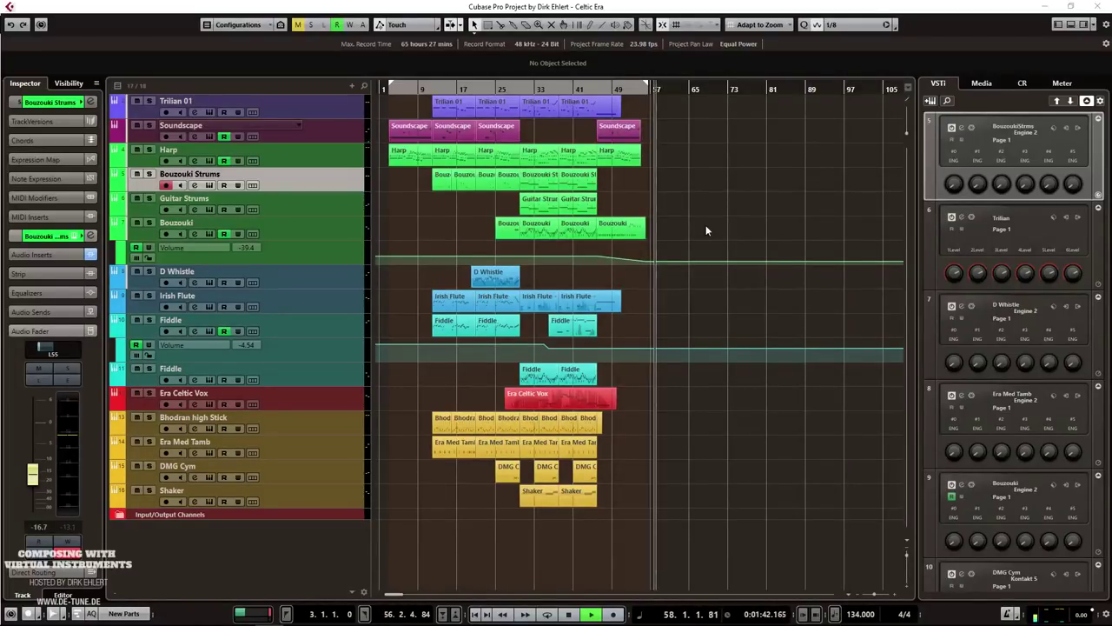
{"action": "left_click", "coordinate": [361, 225]}
{"action": "key", "text": "space"}
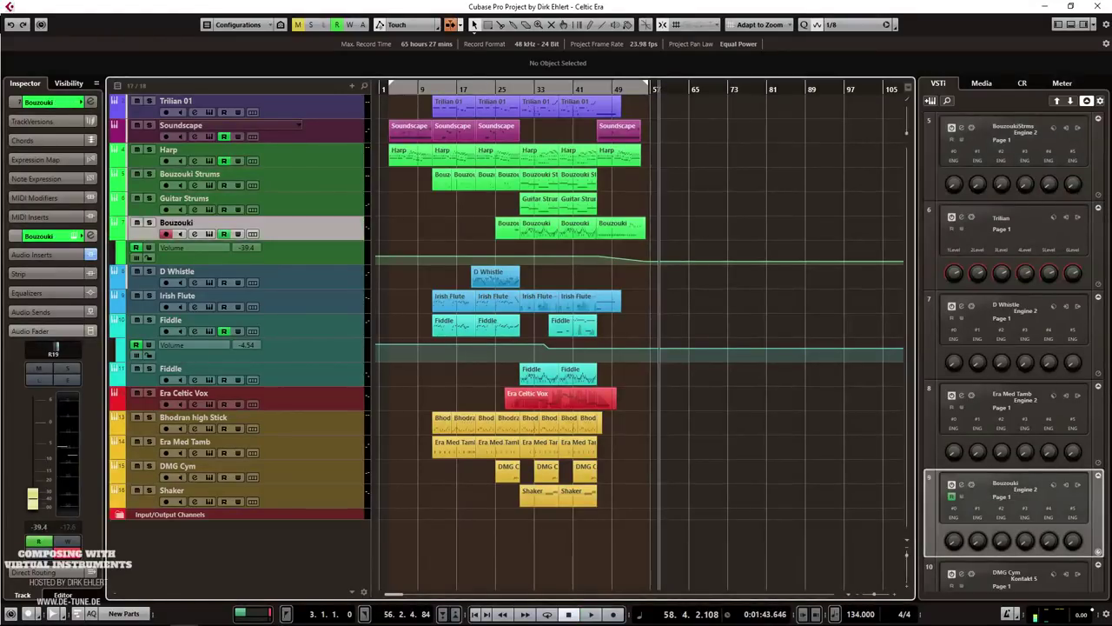